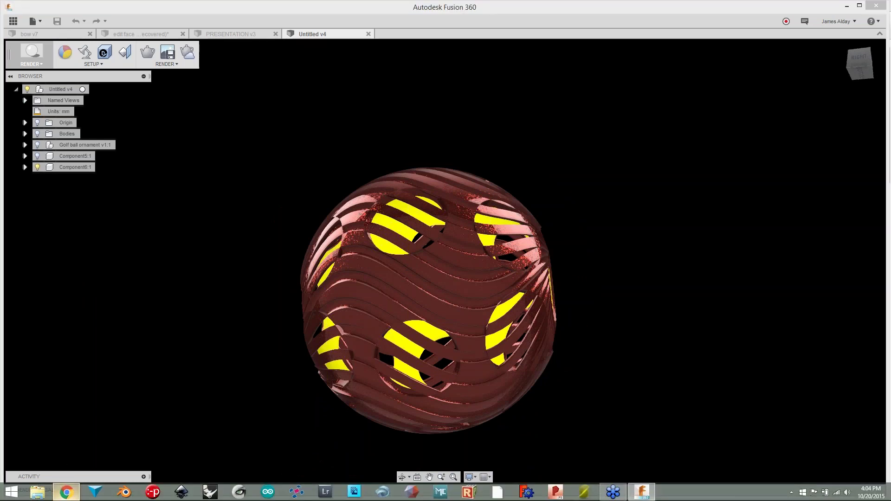
Step: Switch to Chrome and look over the YouTube page for the Fusion 360 Live Classroom video on 3D printing
click(65, 493)
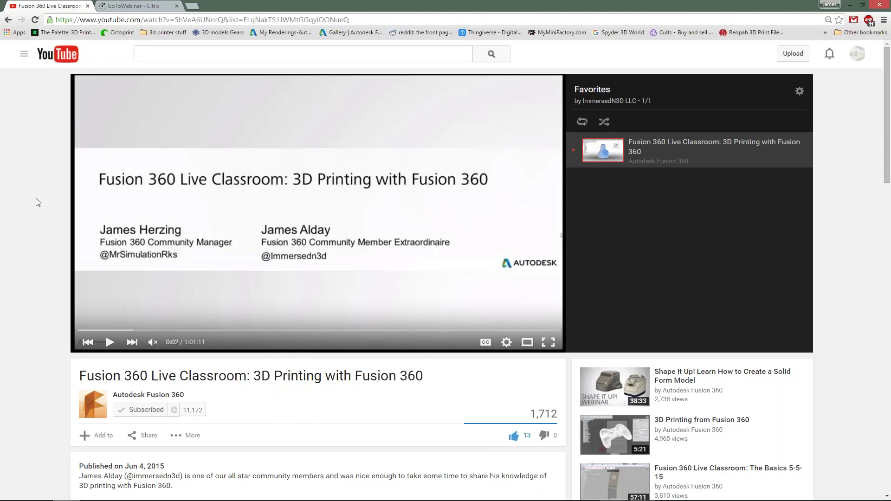
scroll(36, 199, down, 2)
scroll(37, 202, down, 1)
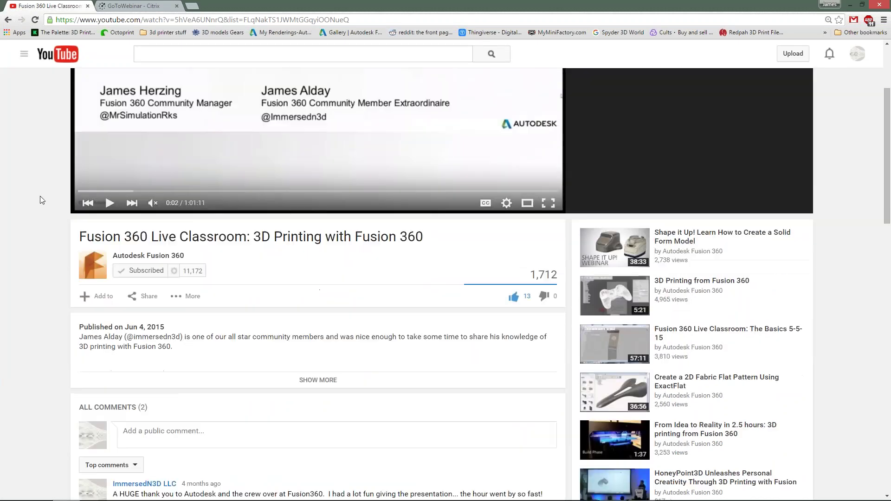
scroll(40, 200, up, 3)
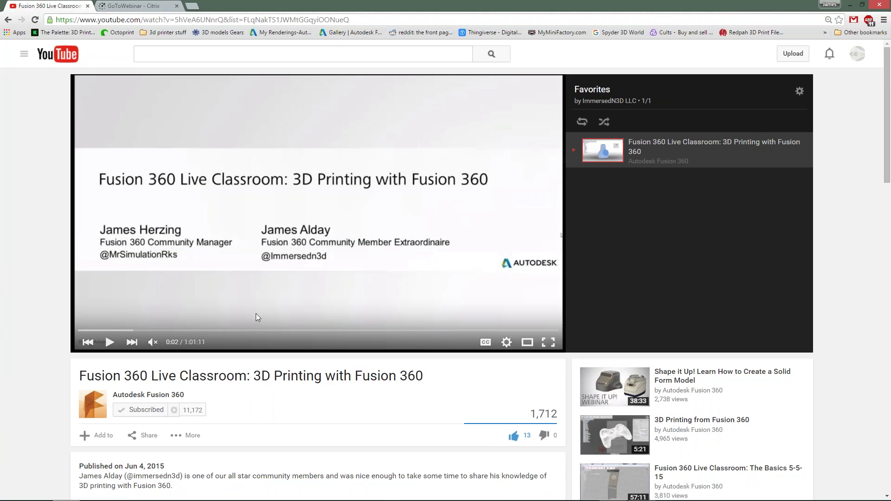
click(145, 396)
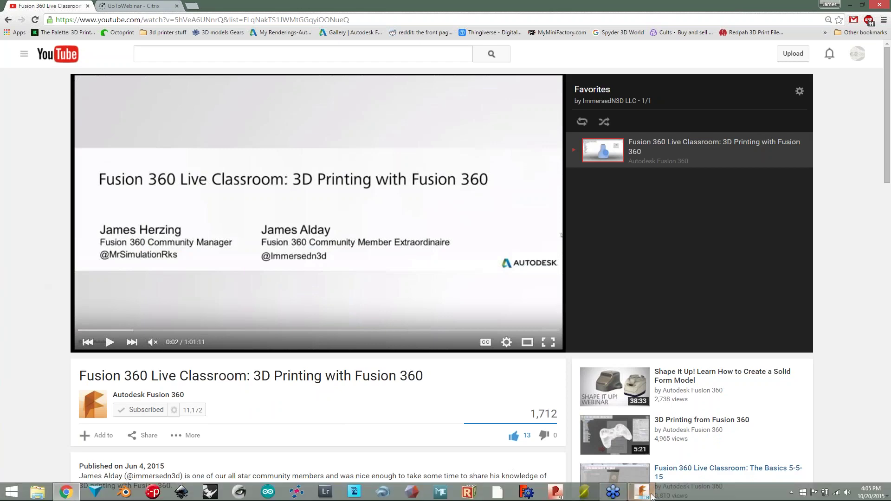
Step: Return to Fusion 360 and examine the red spherical ornament with yellow inserts in the Untitled v4 design
click(647, 496)
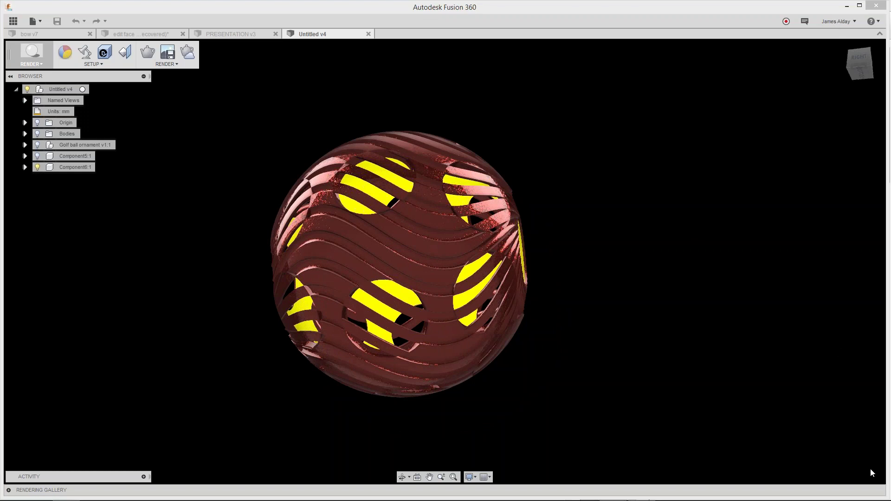
click(626, 304)
scroll(154, 311, up, 1)
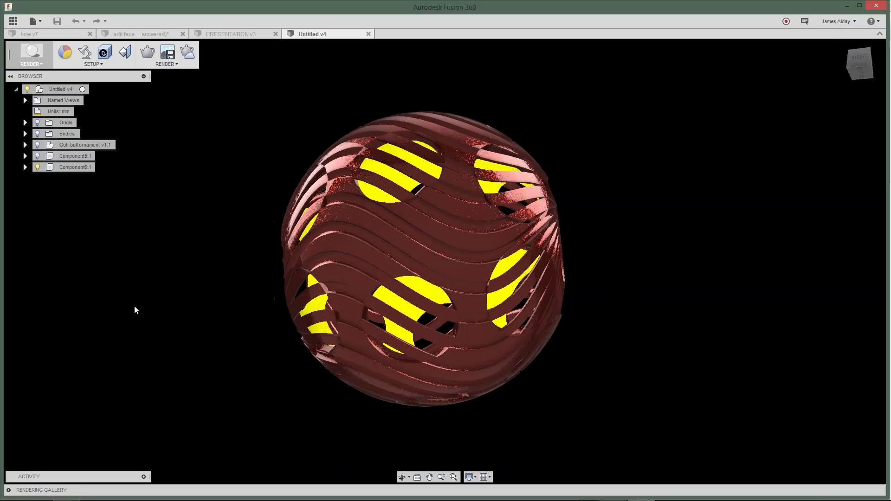
scroll(134, 310, up, 1)
scroll(134, 310, down, 1)
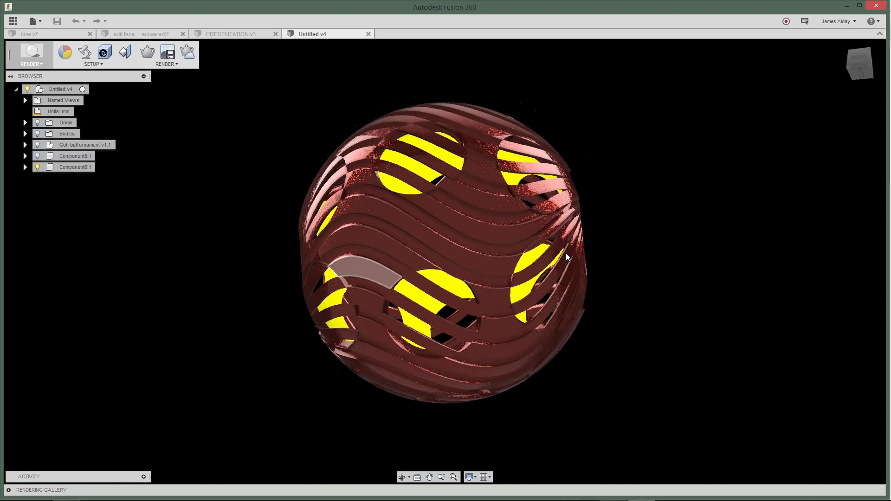
shift+middle_drag(565, 257, 473, 232)
Step: Bring up the PRESENTATION v3 design and hide the BLUE component to inspect the RED component alone
click(222, 35)
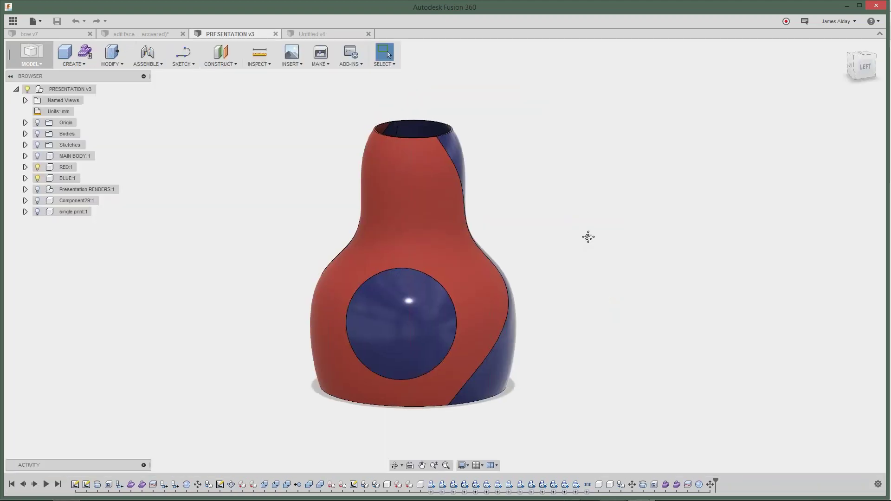
shift+middle_drag(586, 236, 524, 239)
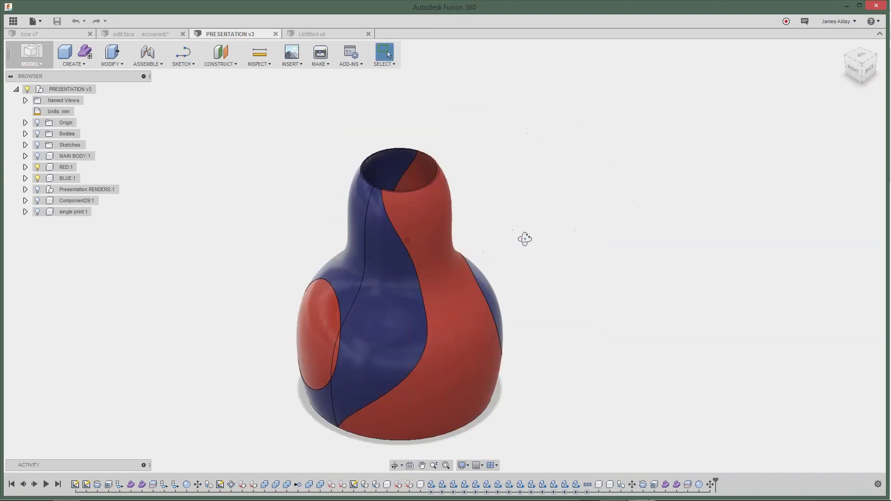
click(37, 167)
click(38, 168)
click(38, 178)
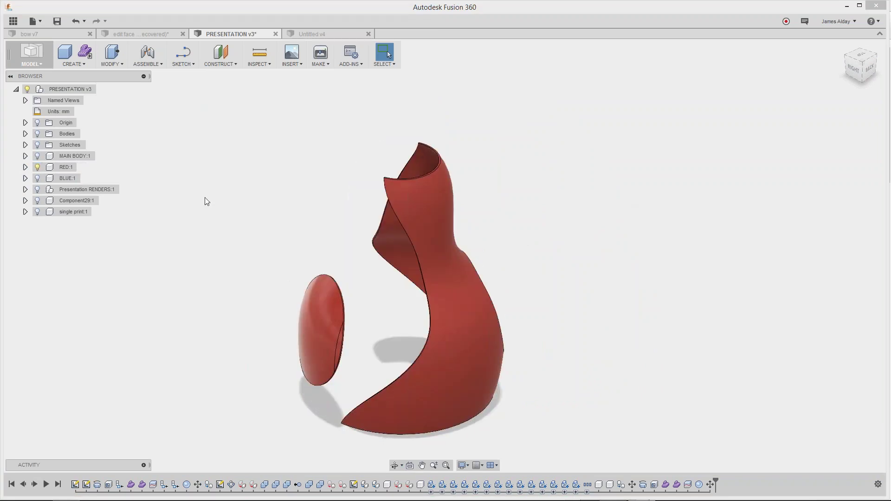
middle_drag(224, 232, 212, 188)
mouse_move(212, 188)
shift+middle_down()
mouse_move(210, 178)
mouse_move(217, 185)
shift+middle_up()
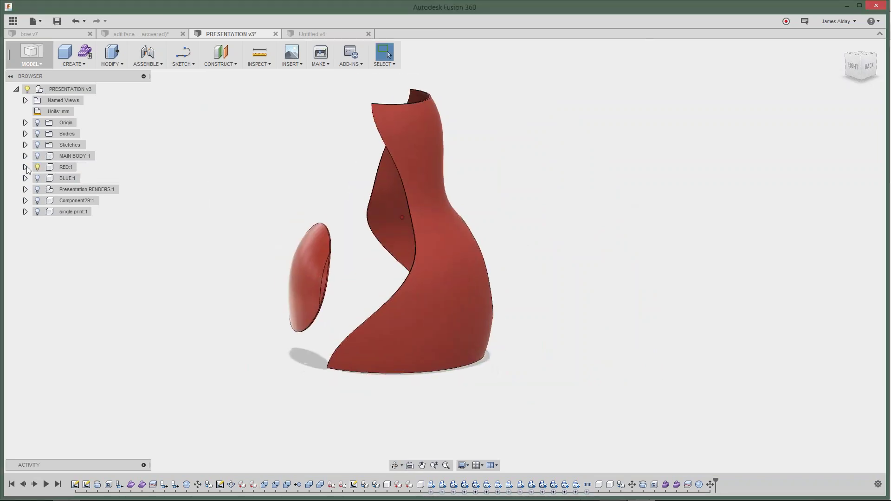
Step: Show the BLUE component again and view the two-colour vase from below
click(38, 178)
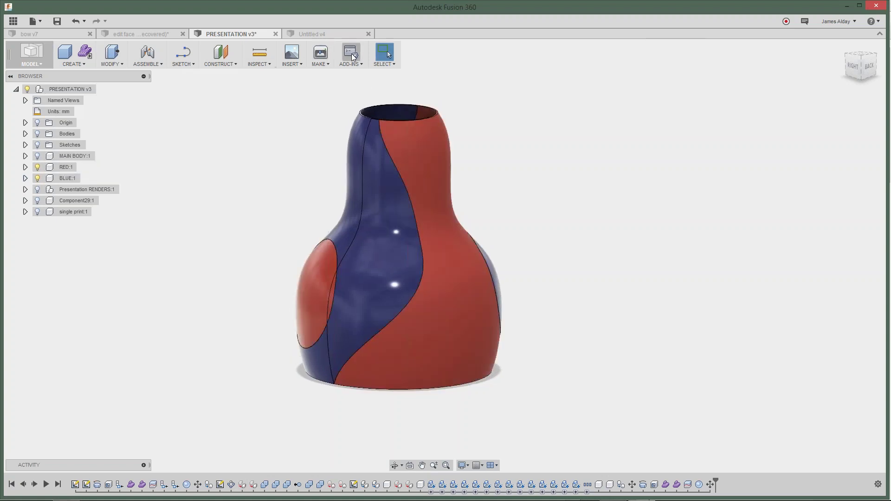
shift+middle_drag(282, 138, 393, 174)
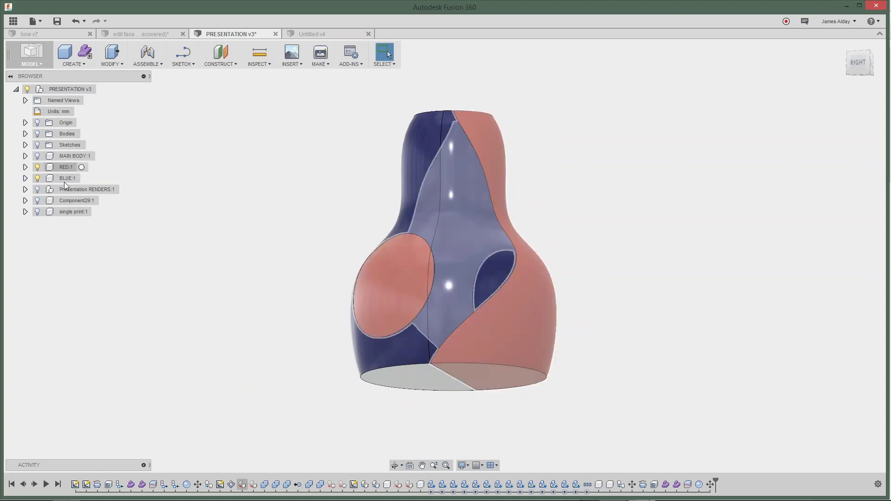
click(327, 68)
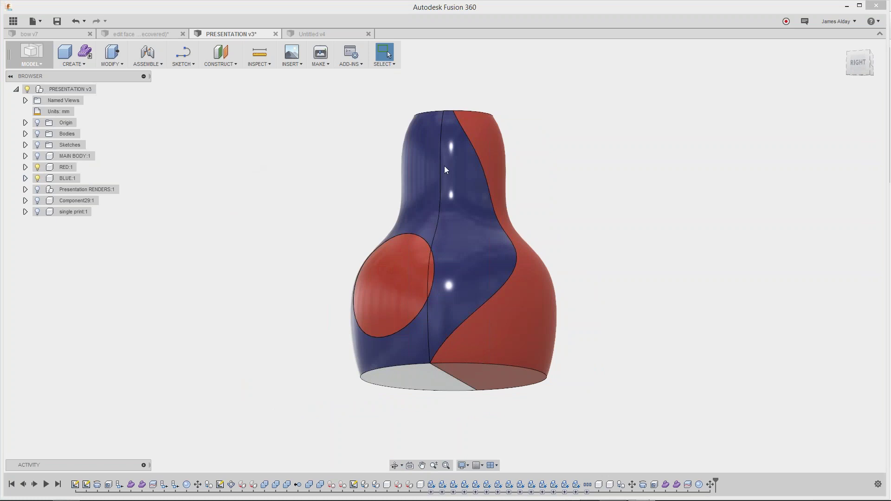
Step: Bring up the bow v7 design and examine the overall shape of the bow assembly from above
click(158, 34)
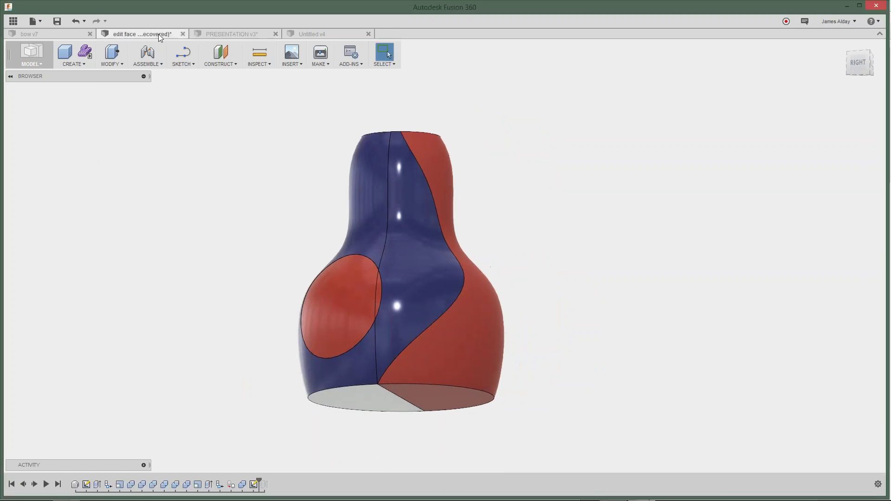
click(63, 34)
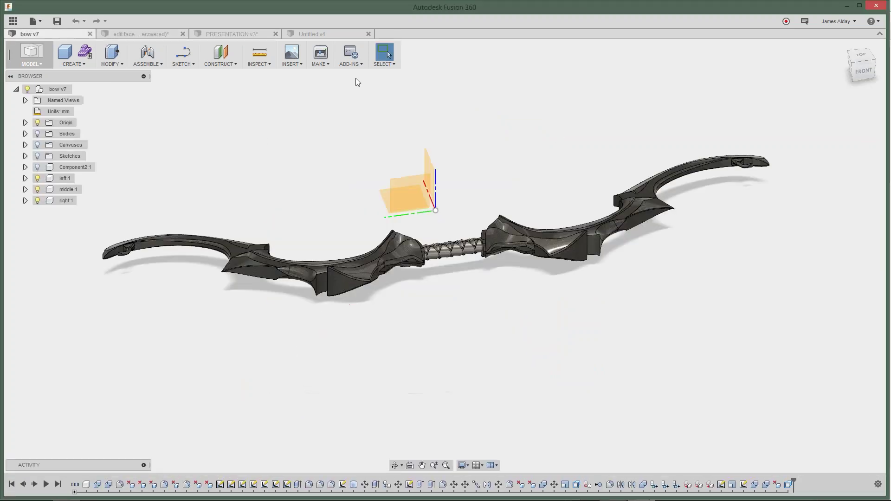
middle_drag(485, 148, 475, 163)
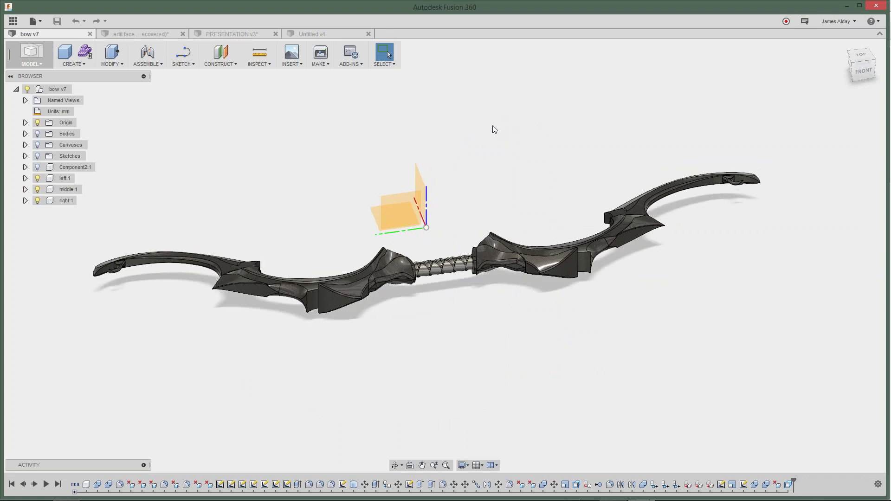
shift+middle_drag(493, 129, 487, 147)
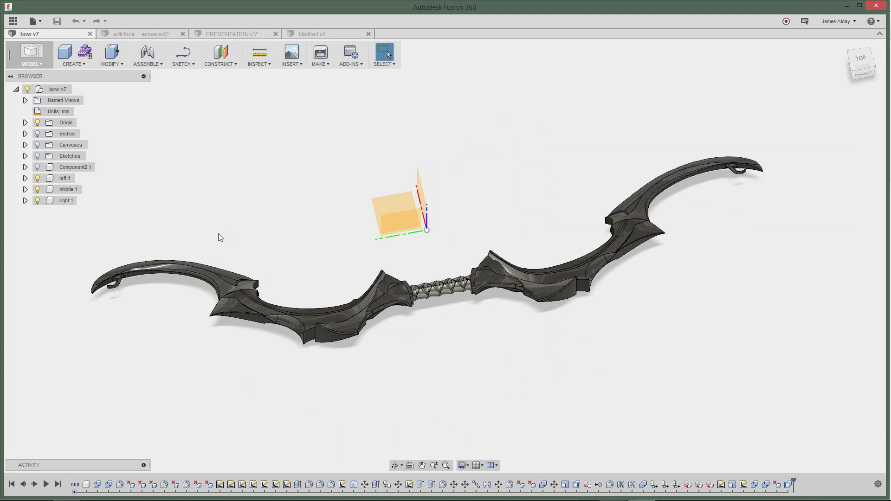
scroll(492, 249, up, 3)
scroll(556, 240, up, 1)
middle_drag(177, 257, 222, 227)
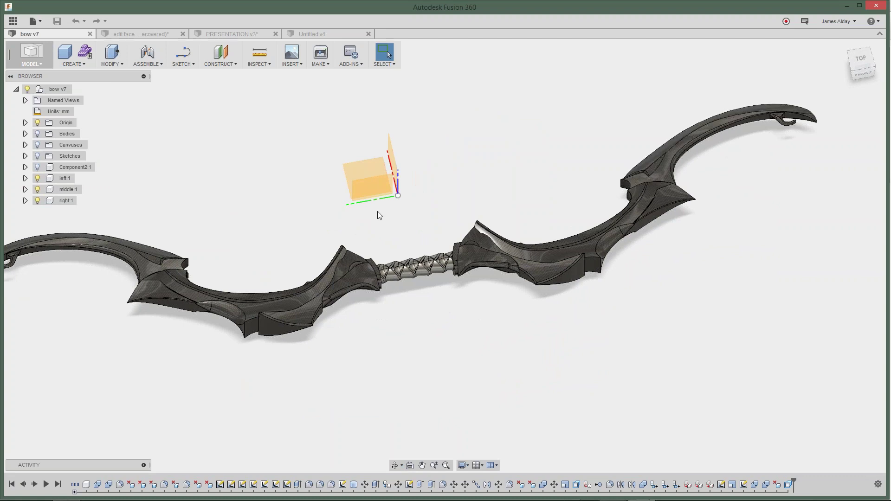
middle_drag(377, 211, 449, 166)
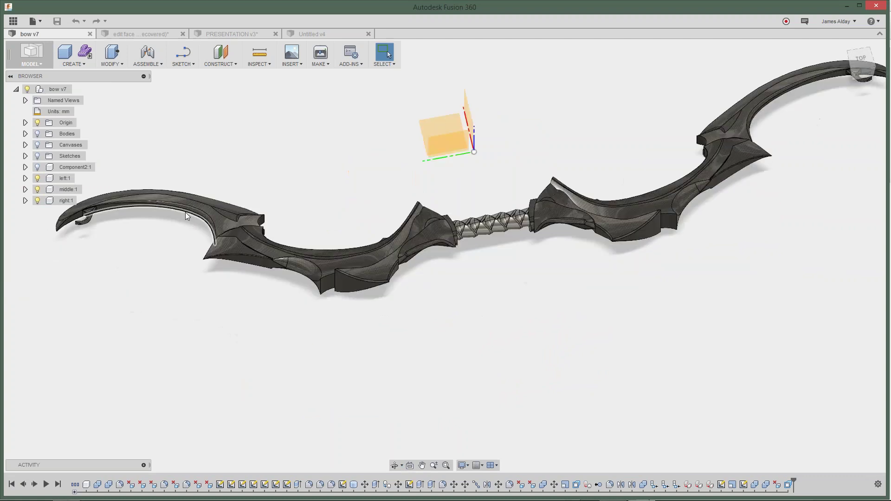
Step: Inspect one bow limb and its hooked tip up close, and look over the grip and opposite limb
scroll(185, 213, up, 4)
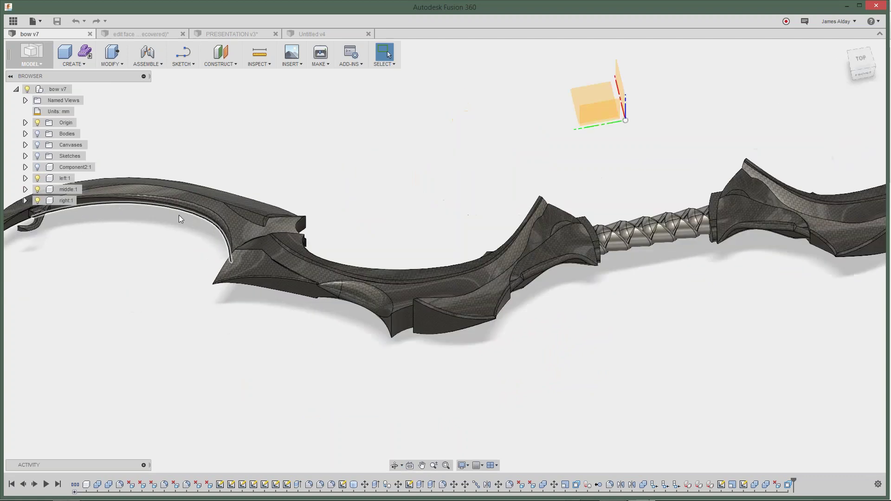
middle_drag(179, 215, 247, 302)
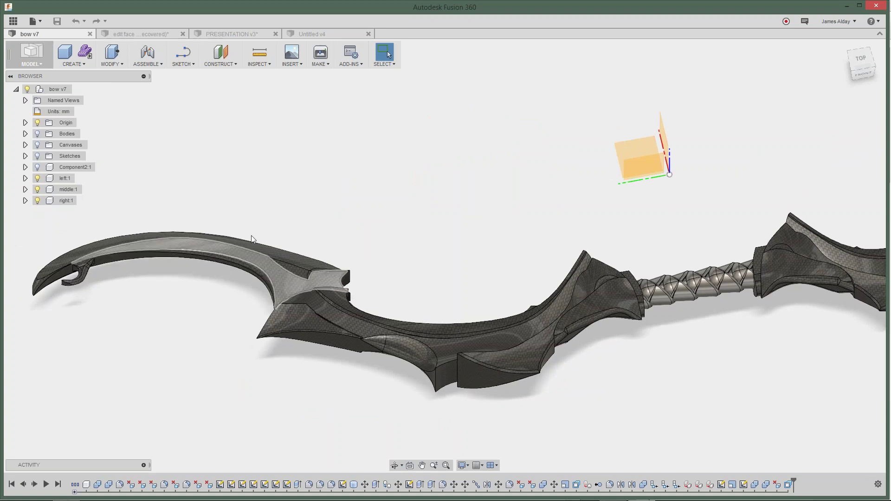
scroll(498, 197, down, 3)
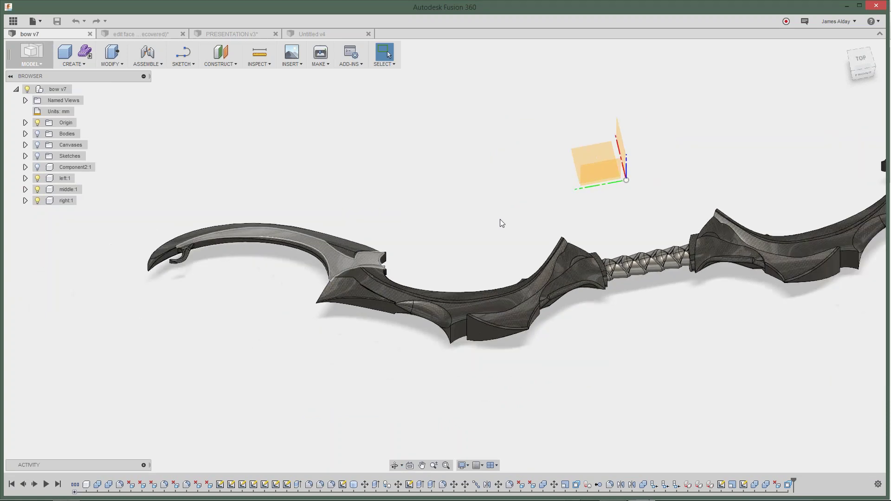
middle_drag(496, 219, 331, 223)
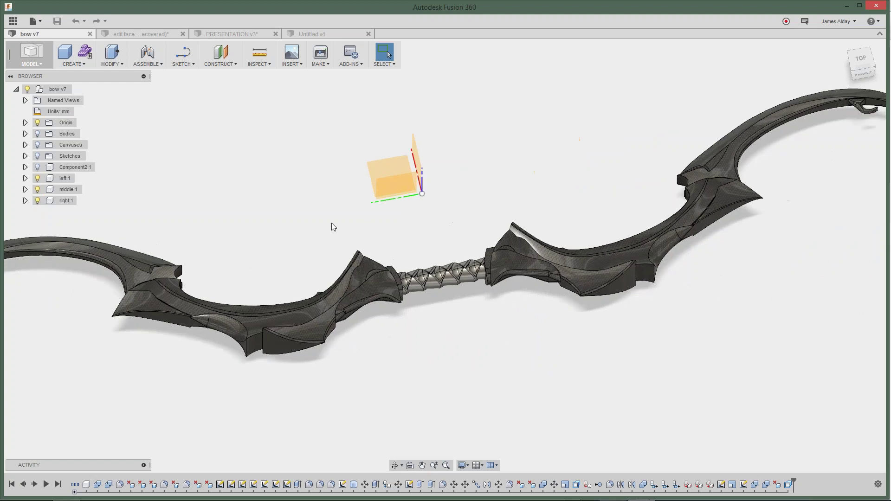
click(114, 68)
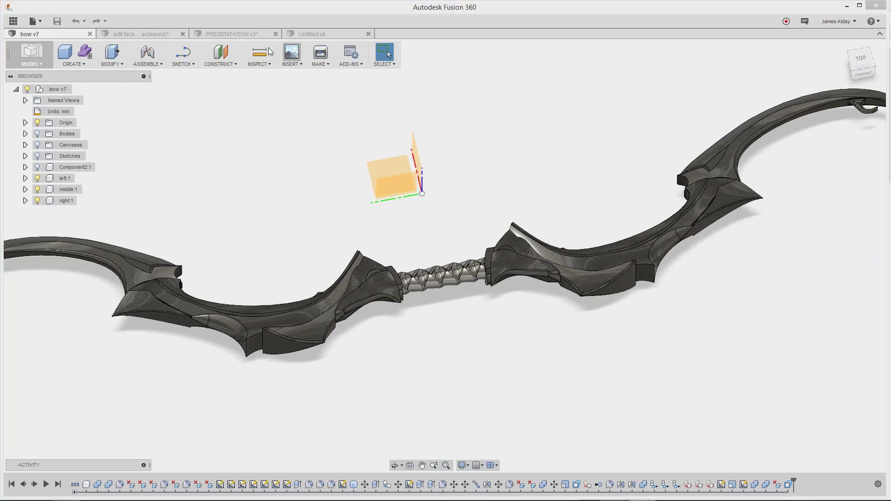
Step: Bring up the edit face design and examine the raised FUSION lettering and the underside of the red base
click(165, 30)
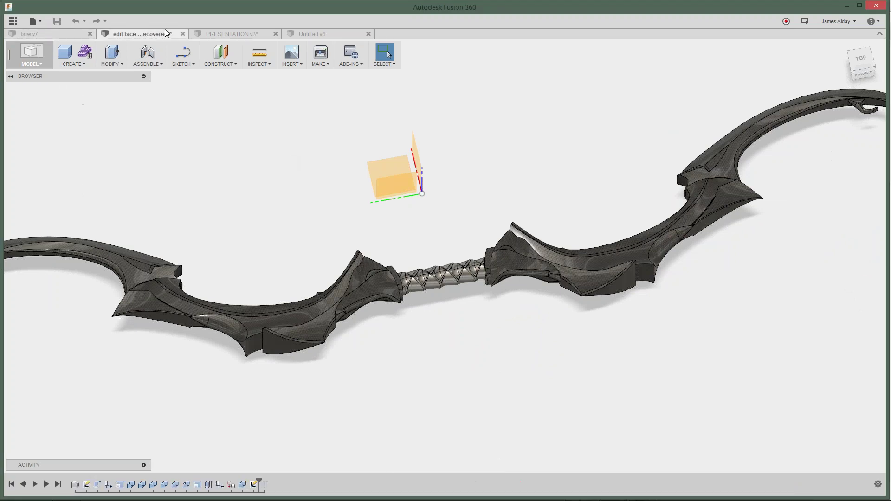
middle_drag(462, 158, 641, 288)
scroll(469, 217, up, 2)
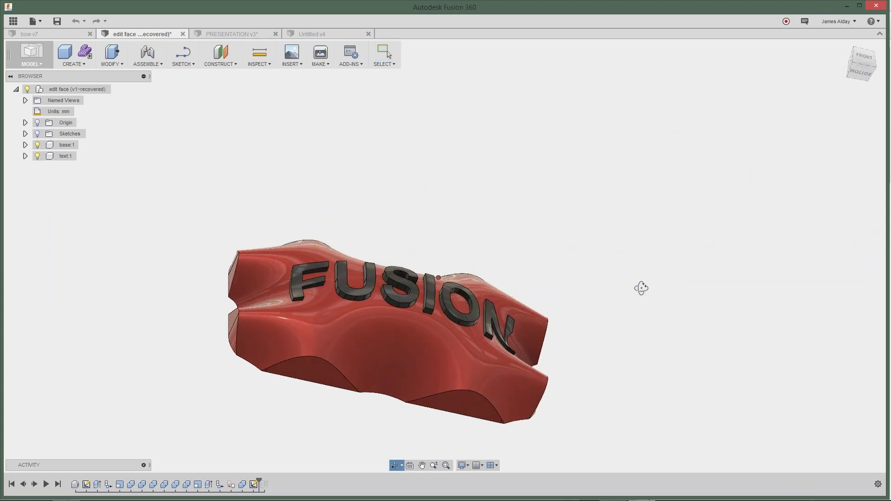
shift+middle_drag(317, 310, 596, 207)
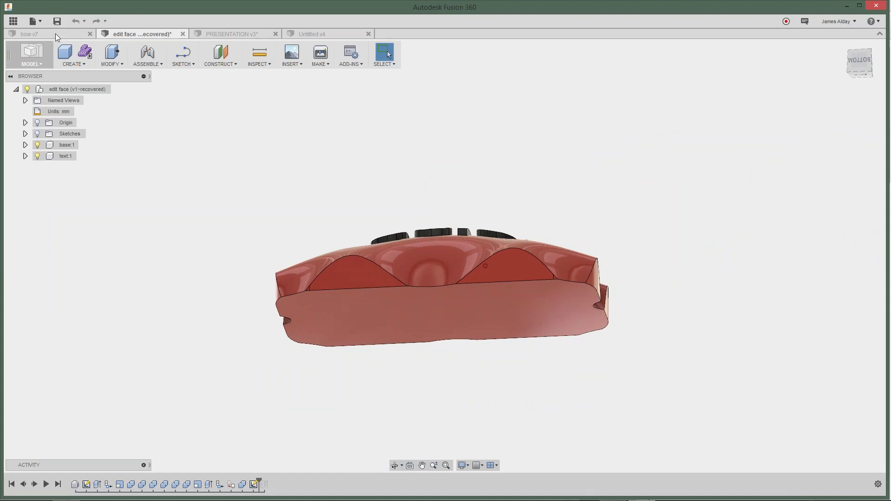
shift+middle_drag(370, 170, 297, 104)
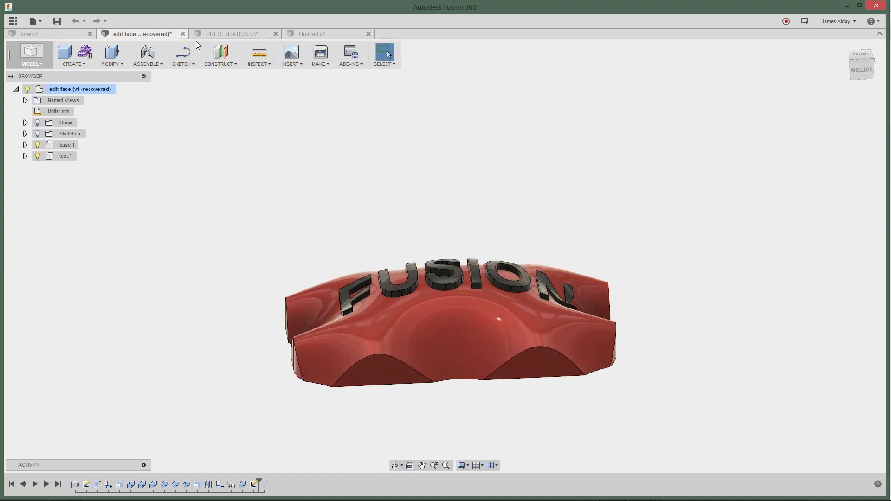
Step: Go back to the PRESENTATION v3 design and inspect the red and blue vase from the side and back
click(223, 38)
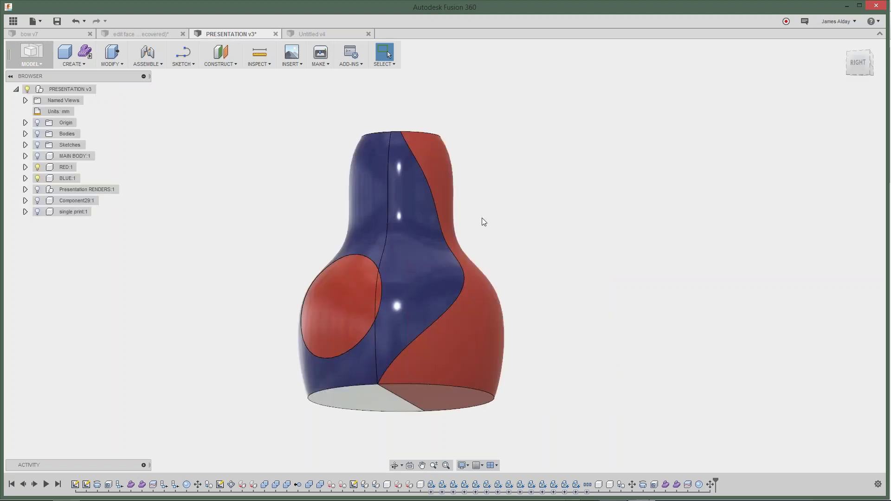
scroll(573, 232, down, 2)
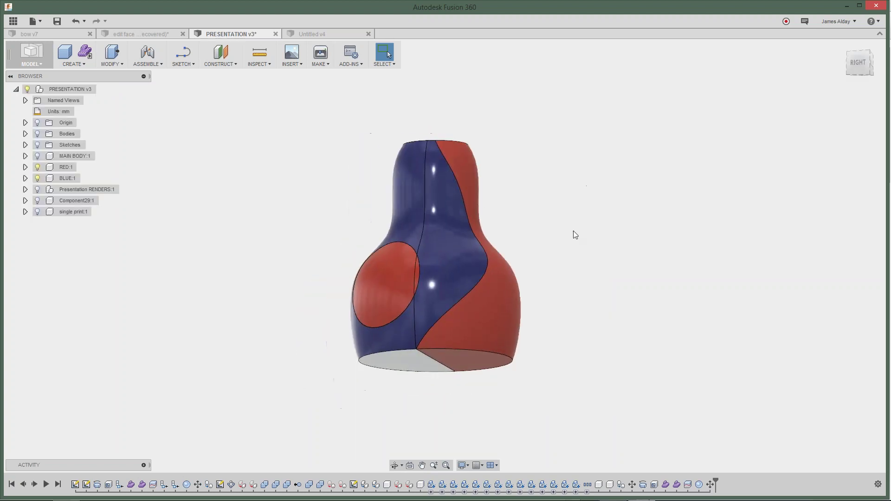
shift+middle_drag(565, 236, 544, 246)
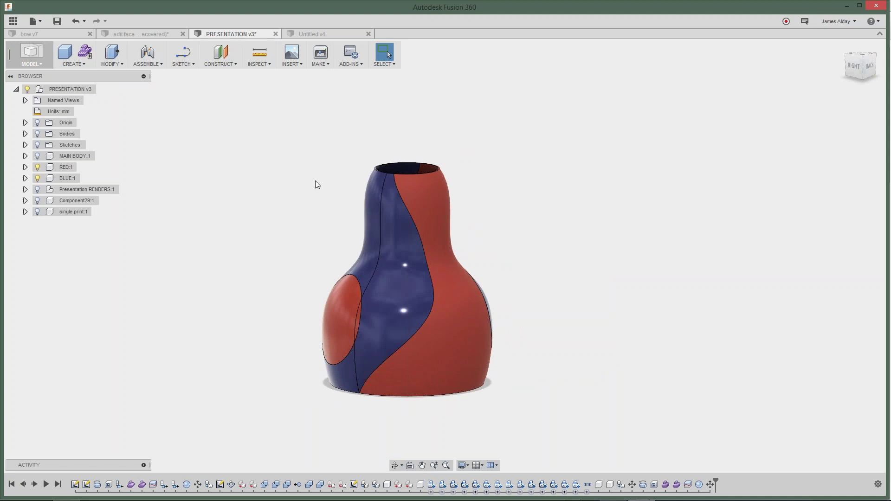
middle_drag(300, 193, 339, 176)
scroll(588, 244, up, 2)
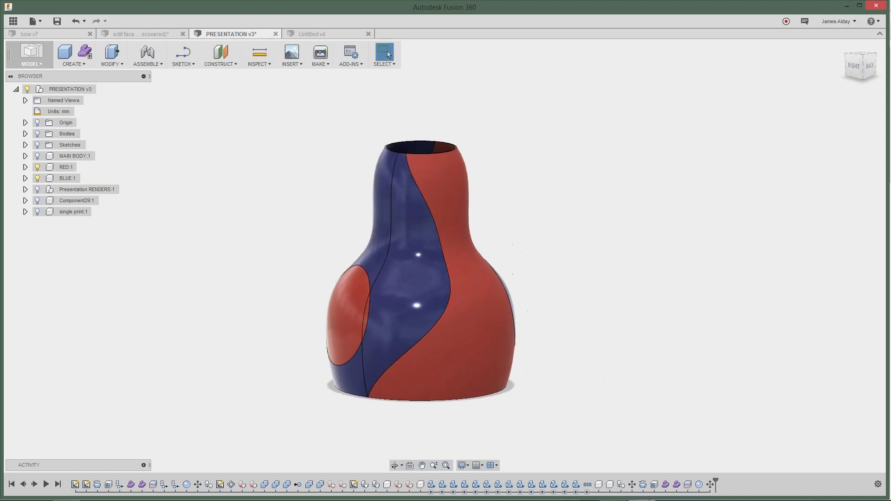
scroll(584, 243, down, 1)
middle_drag(574, 260, 552, 290)
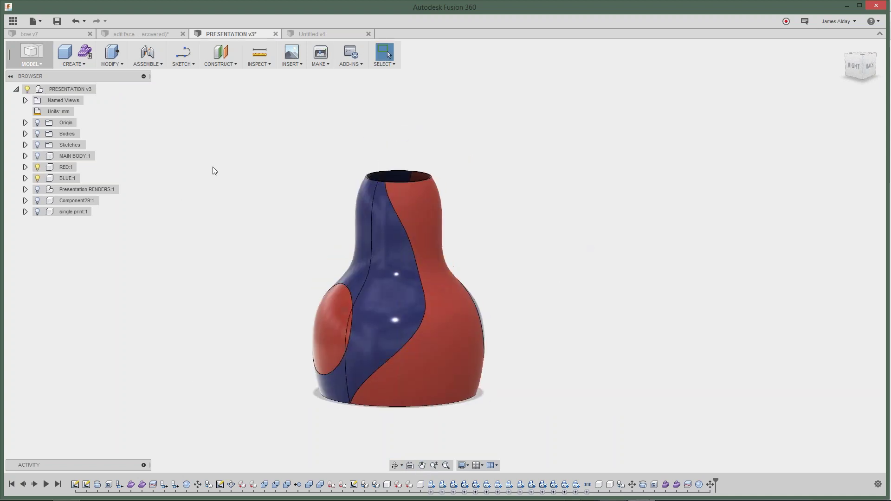
shift+middle_drag(306, 225, 274, 221)
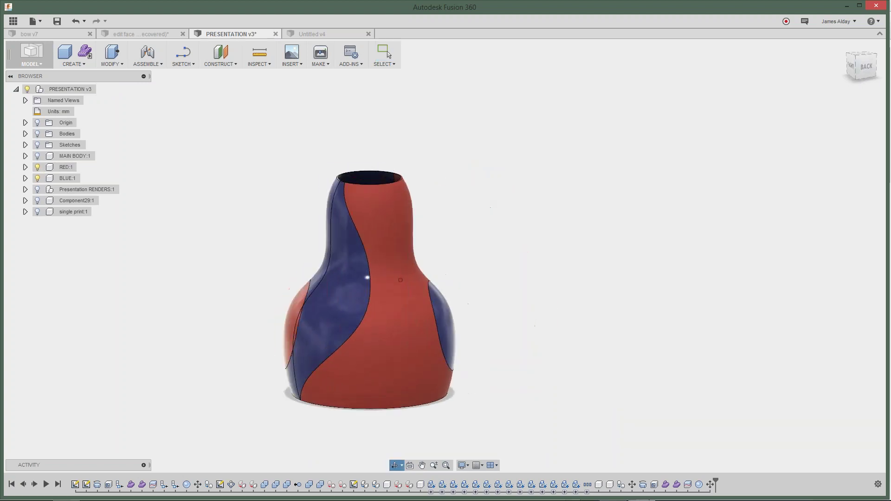
Step: Examine the vase from the side and look into the RED and BLUE components' contents in the browser
shift+middle_drag(537, 228, 506, 245)
scroll(516, 288, up, 3)
mouse_move(527, 183)
shift+middle_down()
mouse_move(537, 189)
mouse_move(541, 179)
shift+middle_up()
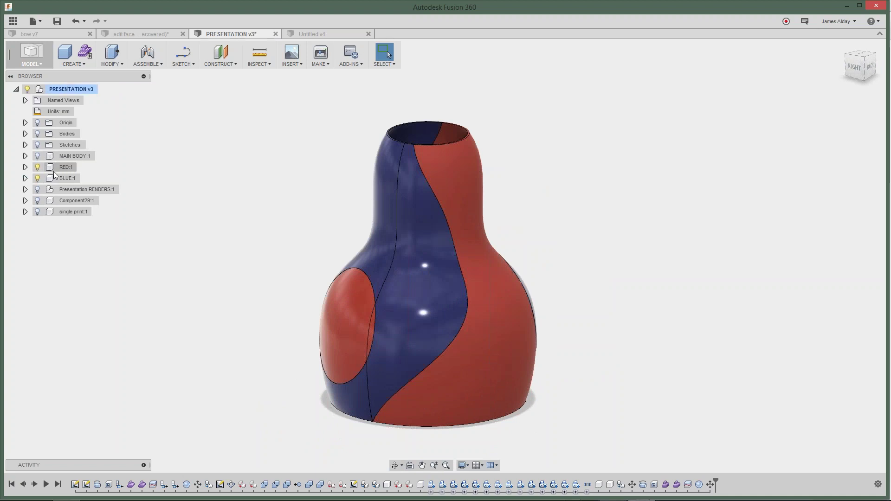
click(25, 178)
click(25, 167)
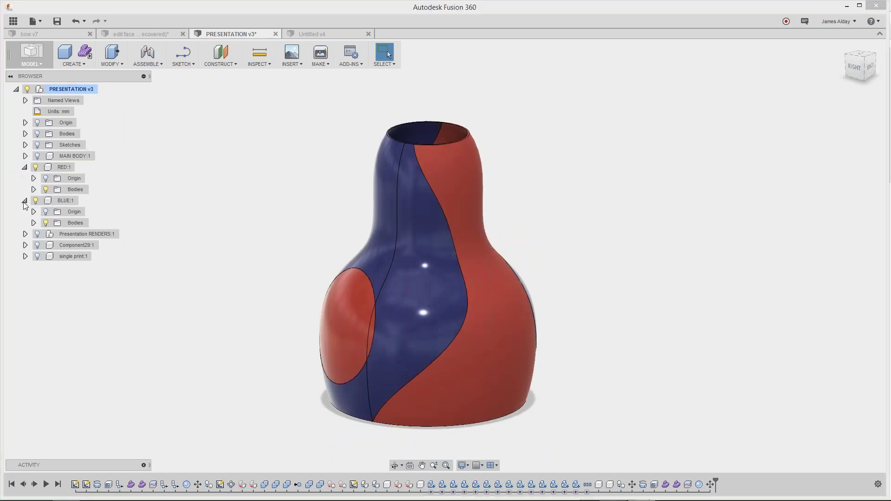
click(26, 201)
click(25, 167)
Step: Hide BLUE to view the RED component alone, and swap their visibility to inspect the BLUE component from several sides
click(37, 178)
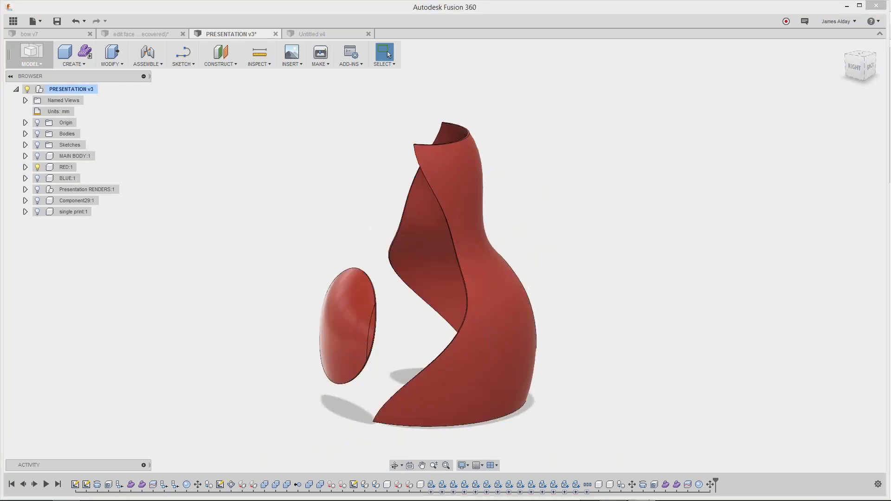
mouse_move(207, 251)
shift+middle_down()
mouse_move(331, 245)
mouse_move(195, 256)
shift+middle_up()
click(38, 167)
click(37, 179)
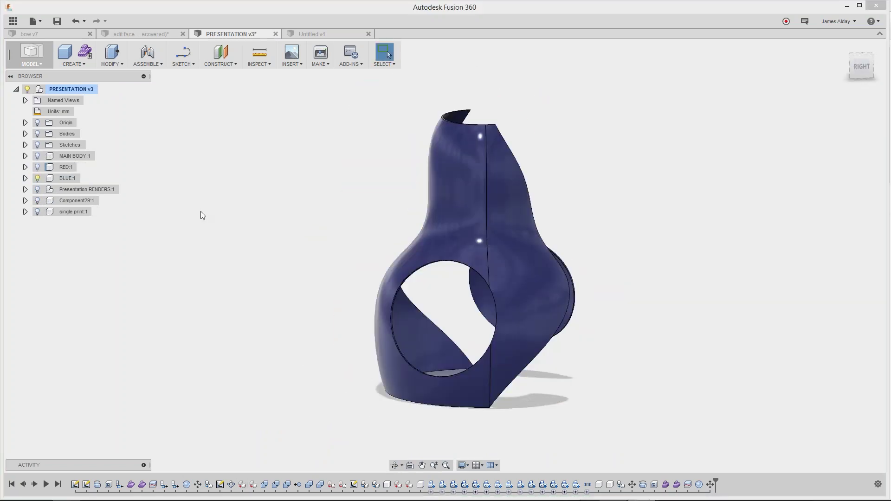
middle_drag(199, 212, 324, 199)
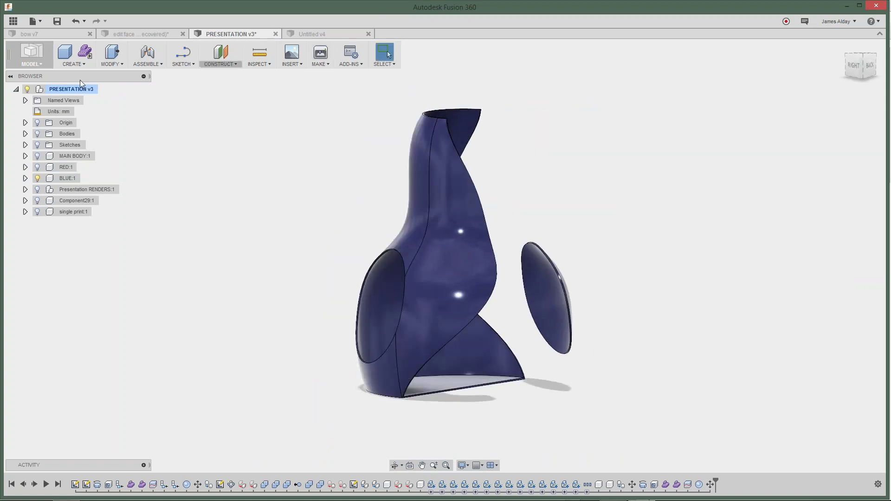
click(316, 63)
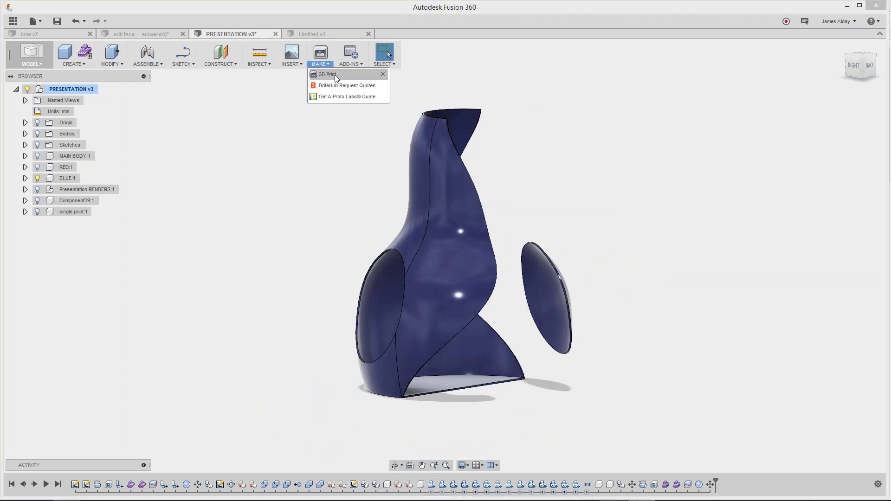
click(335, 74)
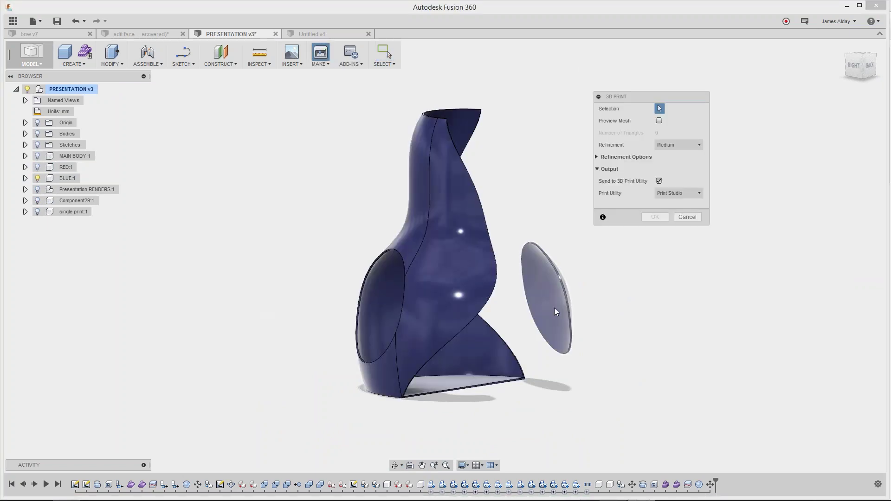
click(429, 259)
click(561, 292)
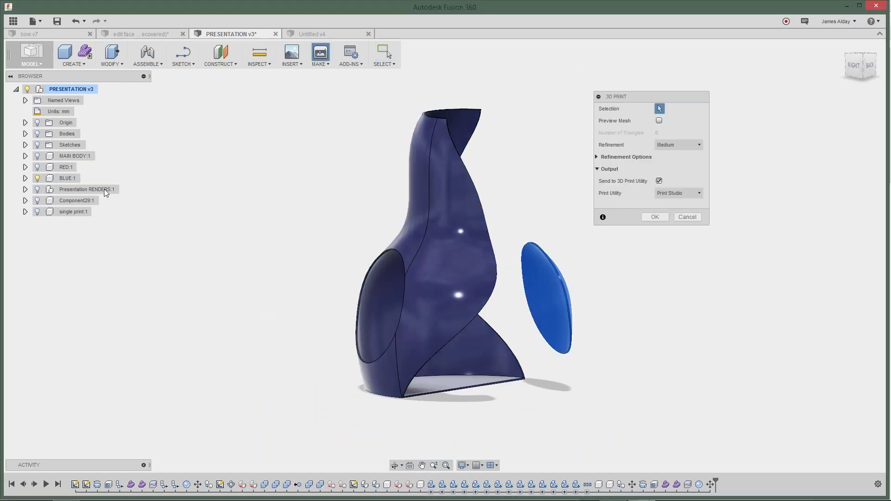
click(687, 217)
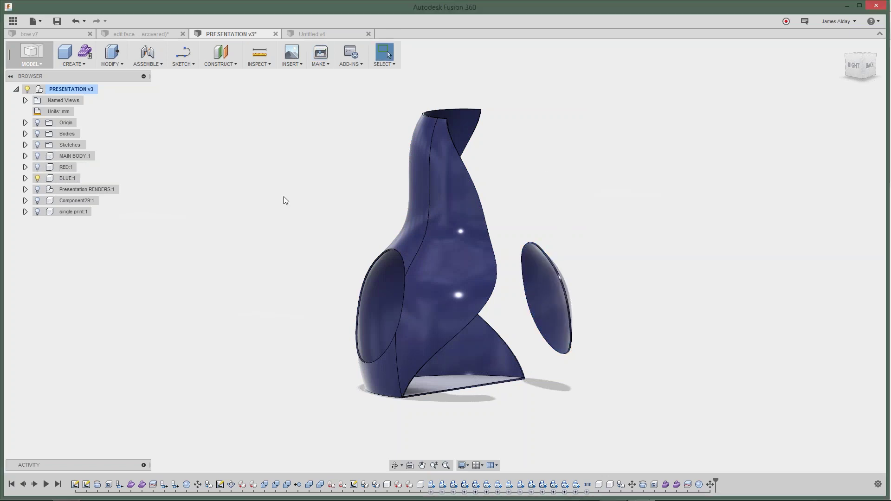
Step: Make the RED component visible again and hide the BLUE component
click(39, 168)
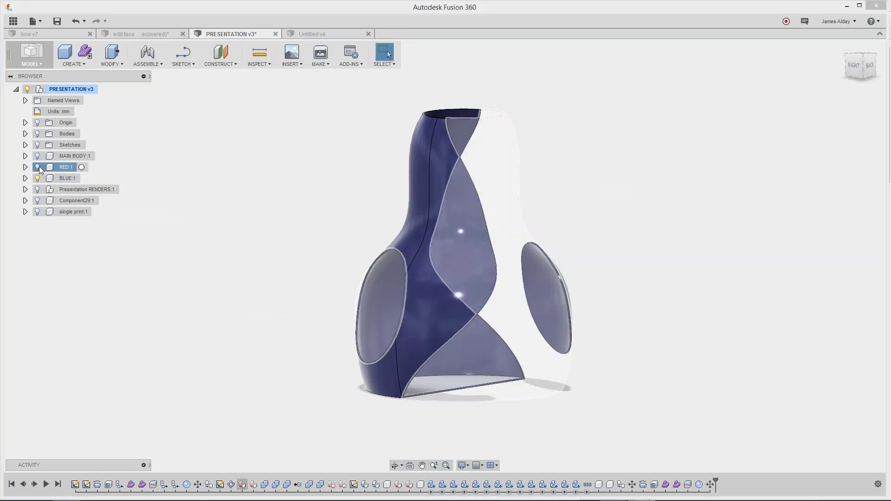
click(39, 168)
click(38, 178)
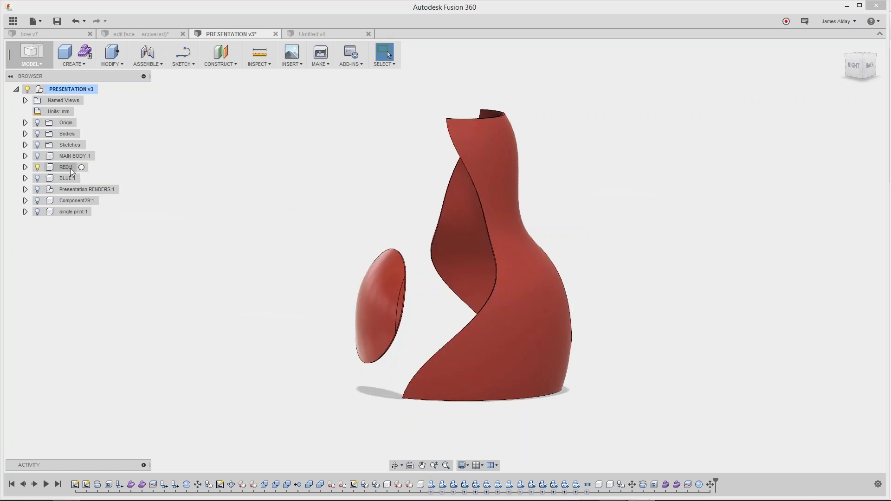
Step: Expand the RED component in the browser to list its individual bodies, keeping BLUE collapsed
click(25, 178)
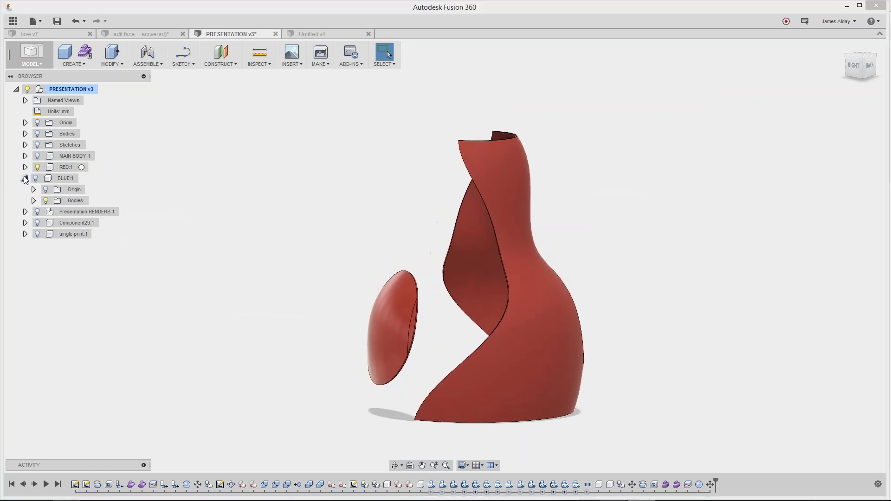
click(26, 167)
click(34, 189)
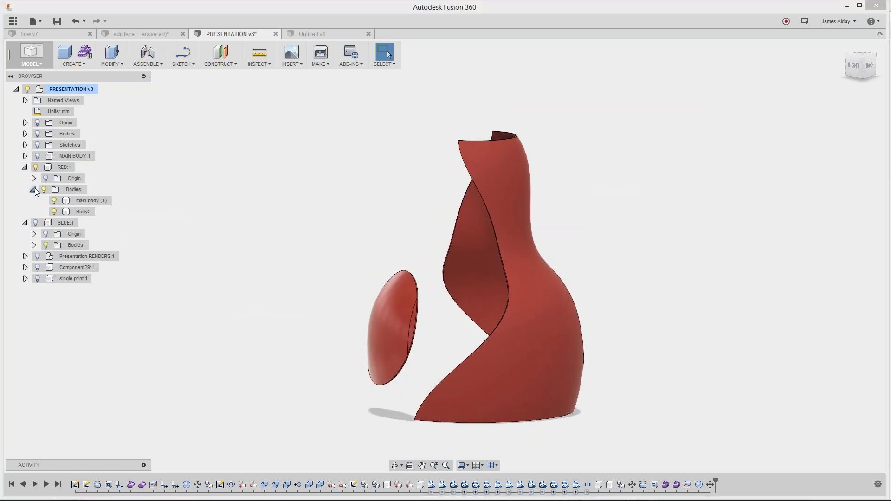
click(26, 222)
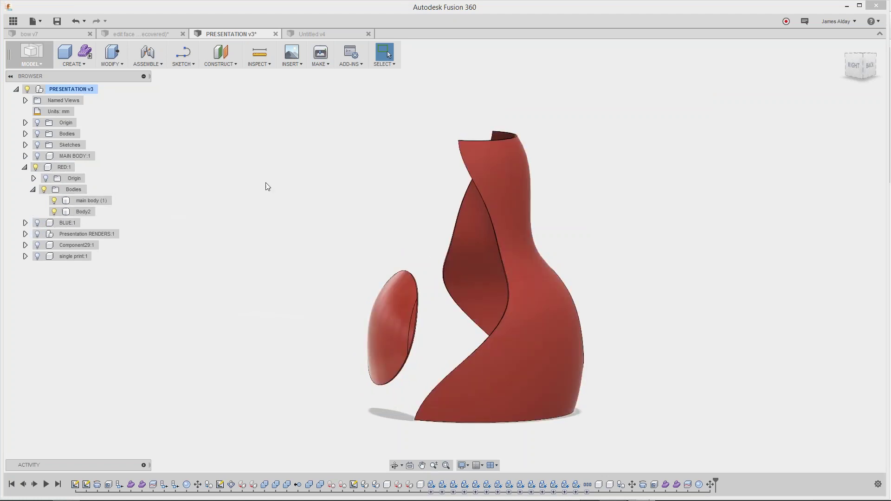
middle_drag(265, 180, 235, 189)
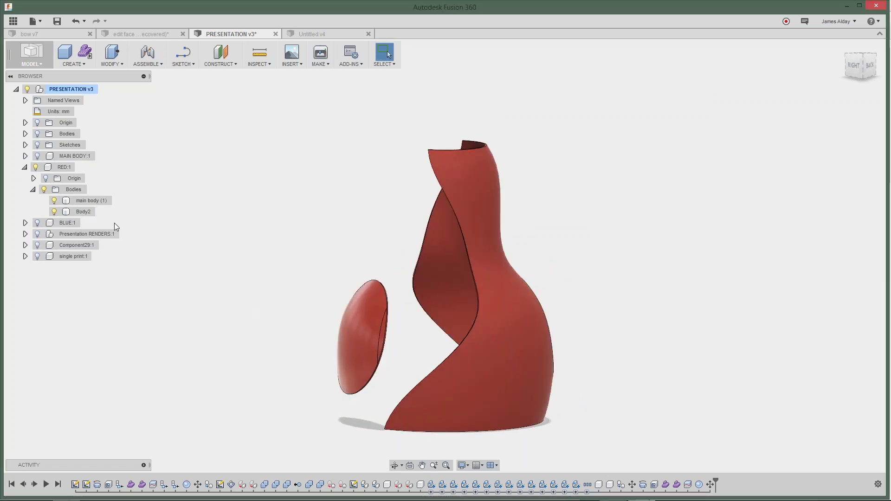
Step: Start Save As STL for the whole RED component
click(56, 168)
right_click(56, 168)
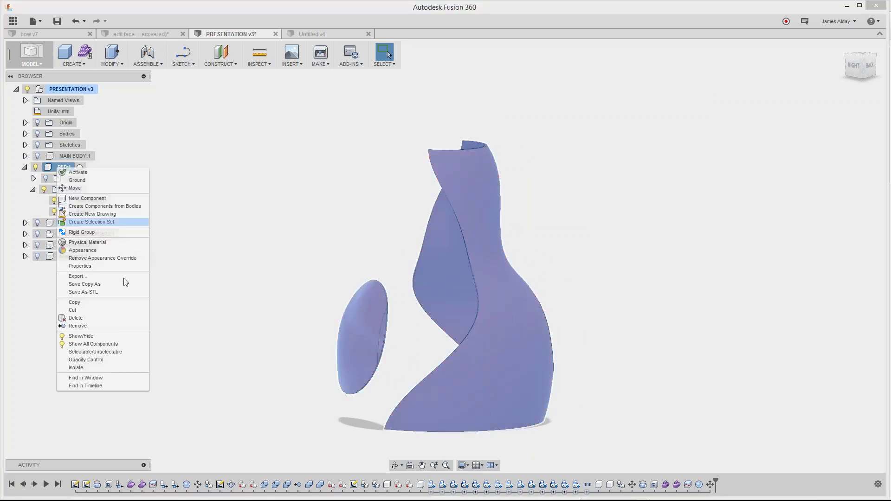
click(100, 293)
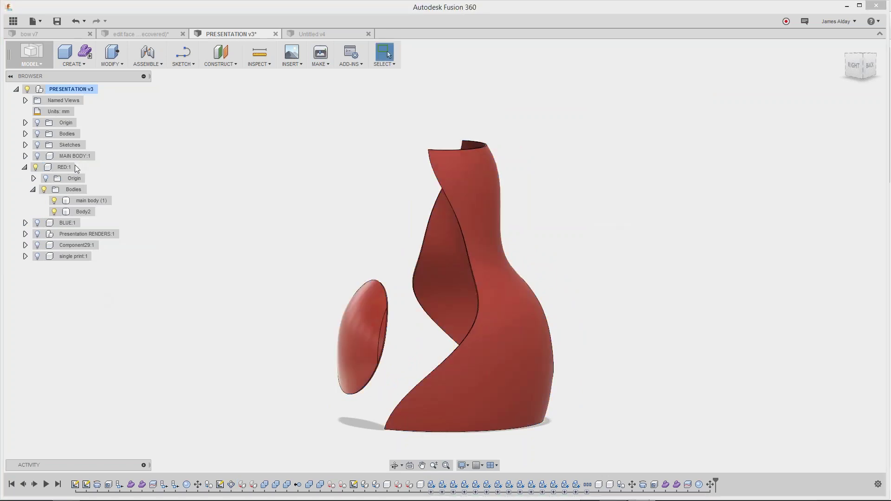
right_click(69, 166)
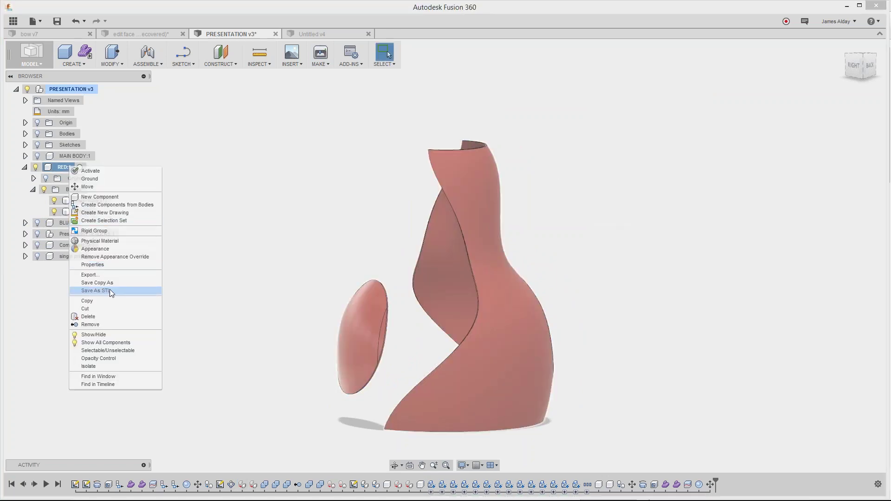
click(110, 291)
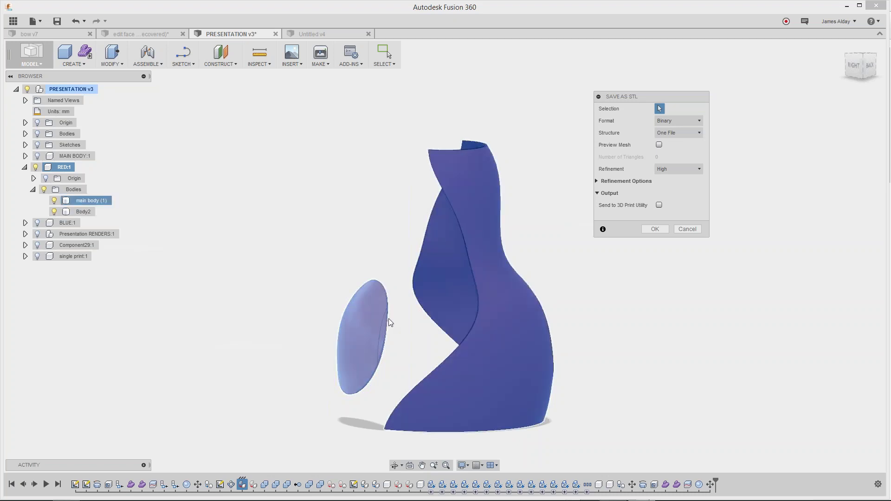
Step: Try the One File Per Body structure for the STL export and return it to One File
click(684, 134)
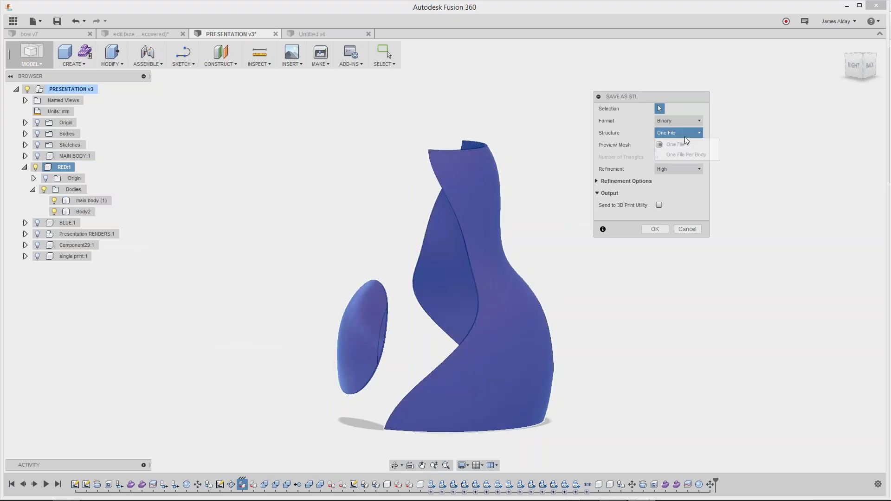
click(688, 155)
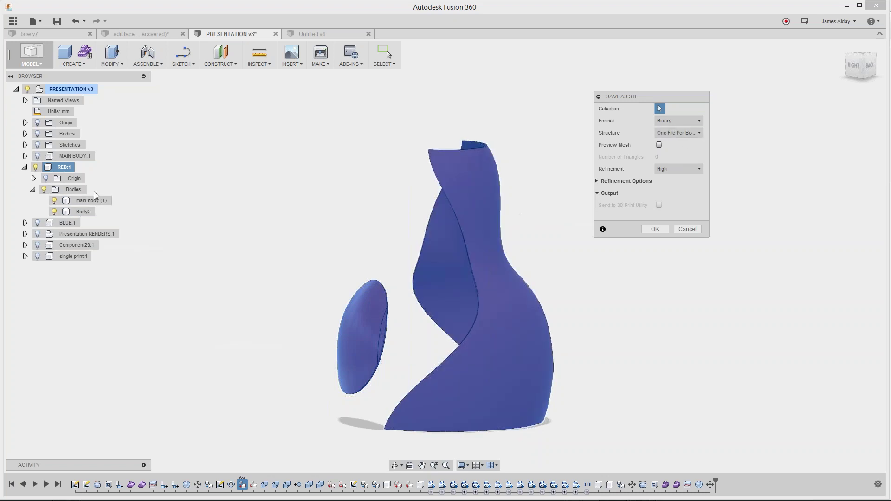
click(487, 295)
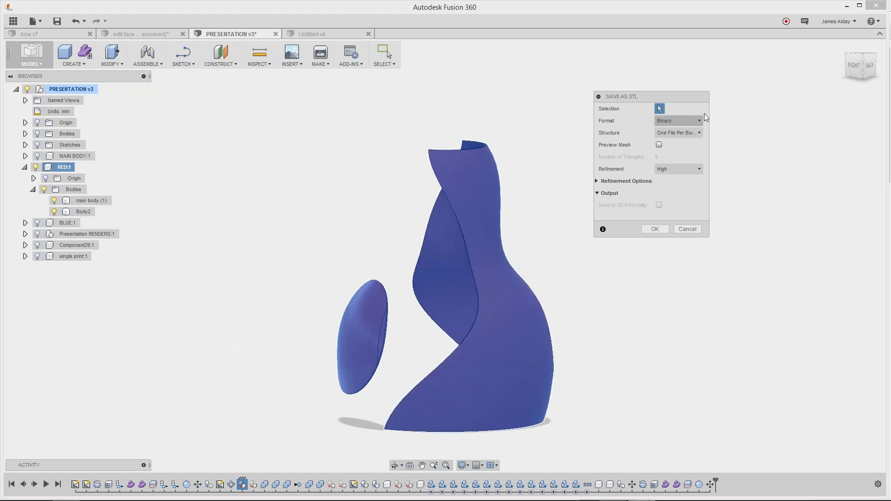
click(678, 133)
click(680, 143)
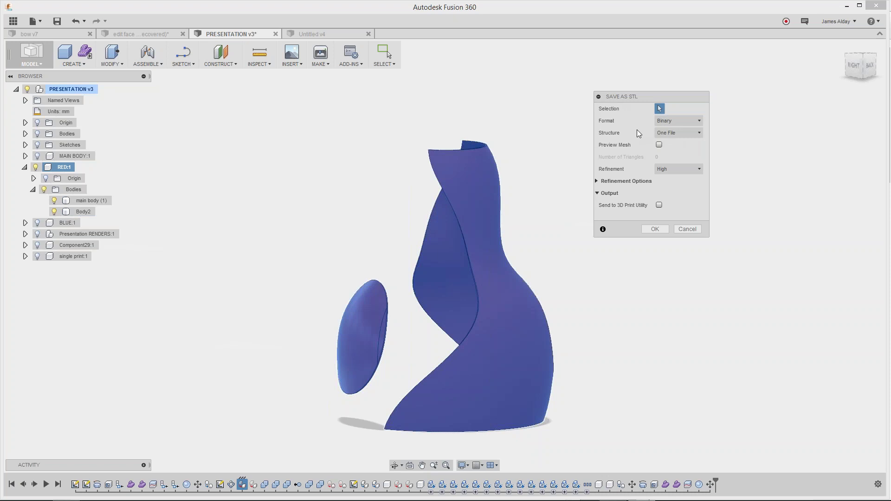
Step: Enable sending the STL to a 3D print utility, view the available utilities, and switch to Print Studio
click(658, 205)
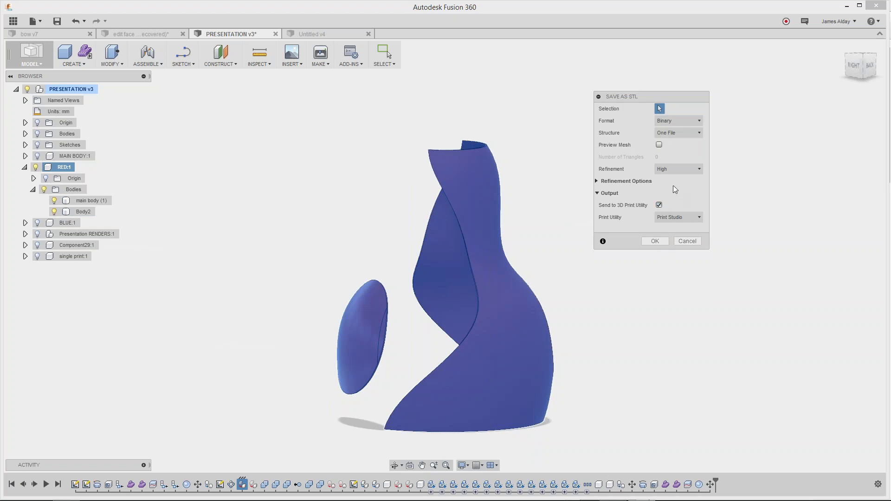
click(678, 216)
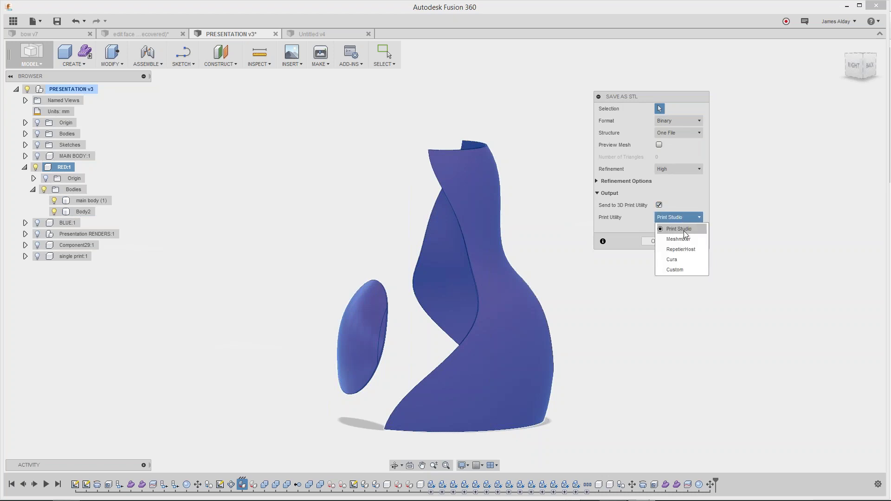
mouse_move(596, 500)
click(554, 492)
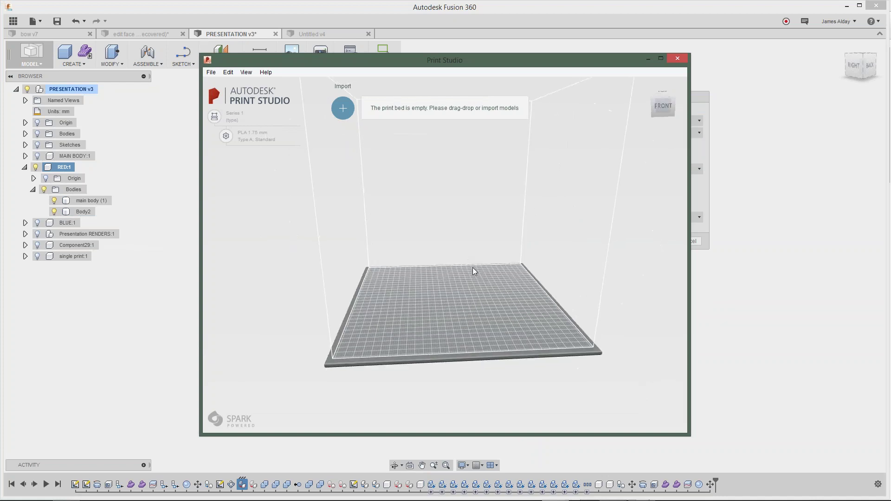
Step: Review Print Studio's material and print profile settings and its empty print bed, and close Print Studio
click(226, 136)
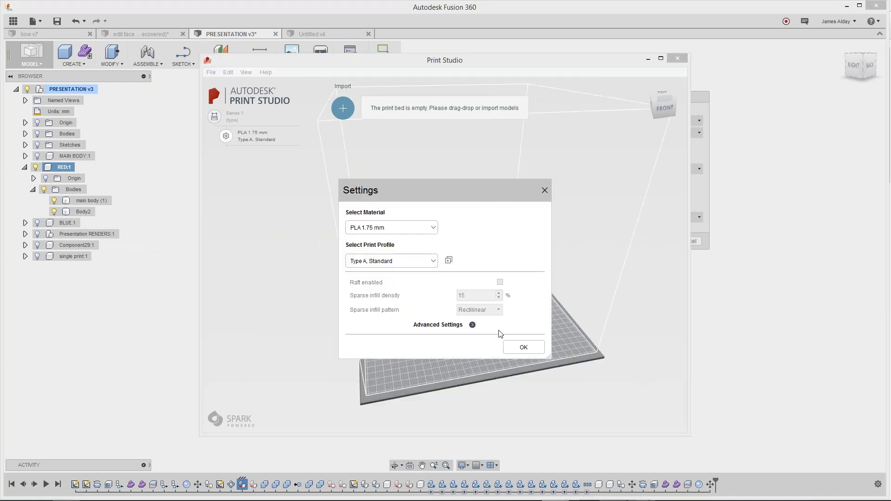
click(522, 345)
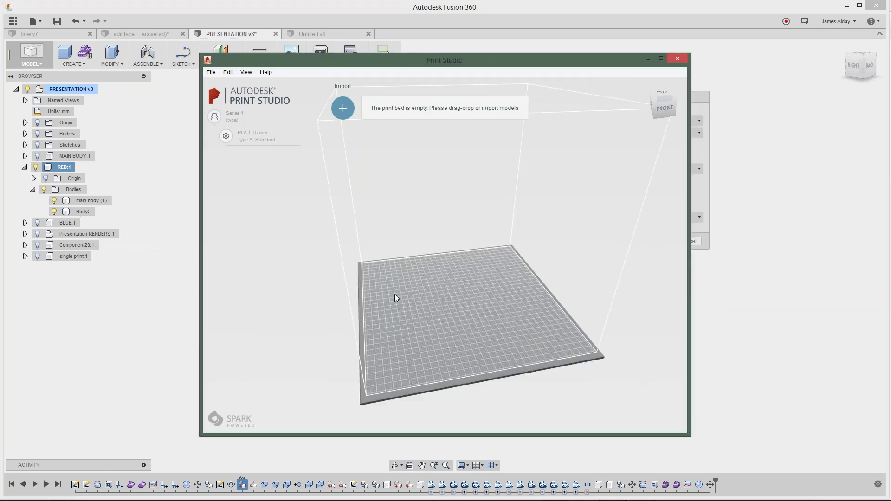
middle_drag(433, 283, 360, 296)
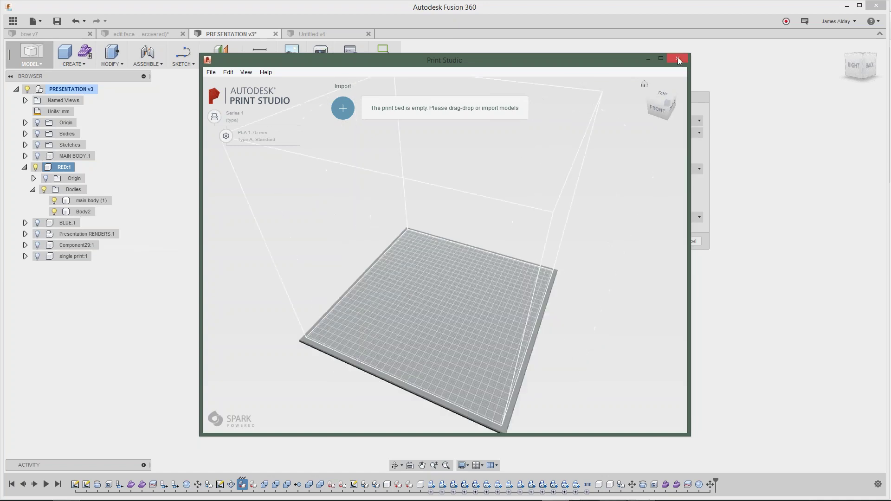
click(678, 60)
Step: Choose Meshmixer as the print utility and send the RED component's STL to it
click(677, 218)
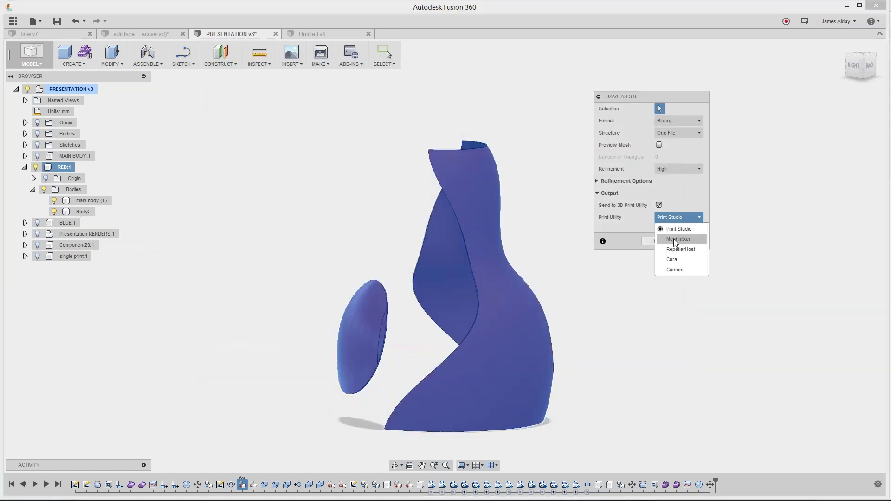
click(676, 239)
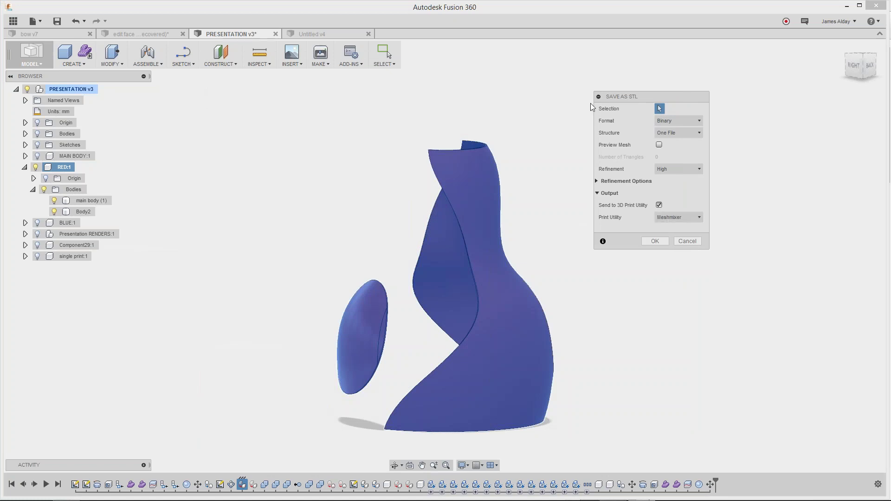
click(655, 241)
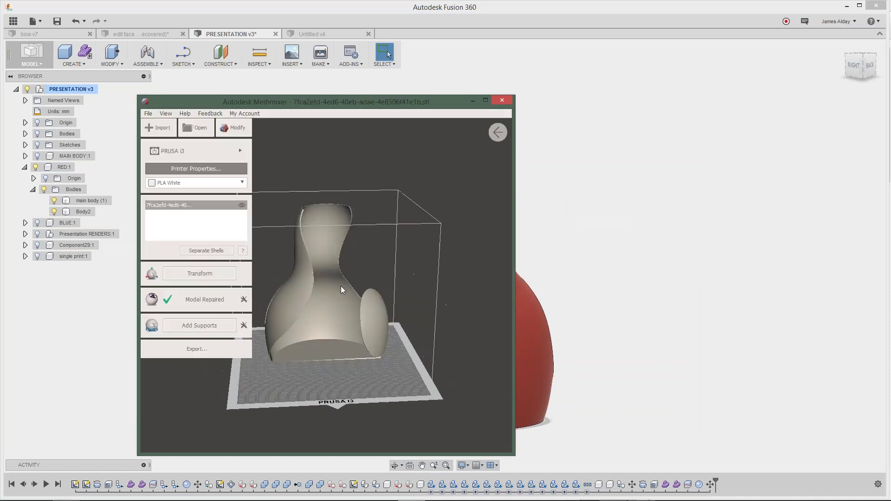
Step: Reposition the Meshmixer window and close Meshmixer without saving the document
drag(337, 105, 395, 91)
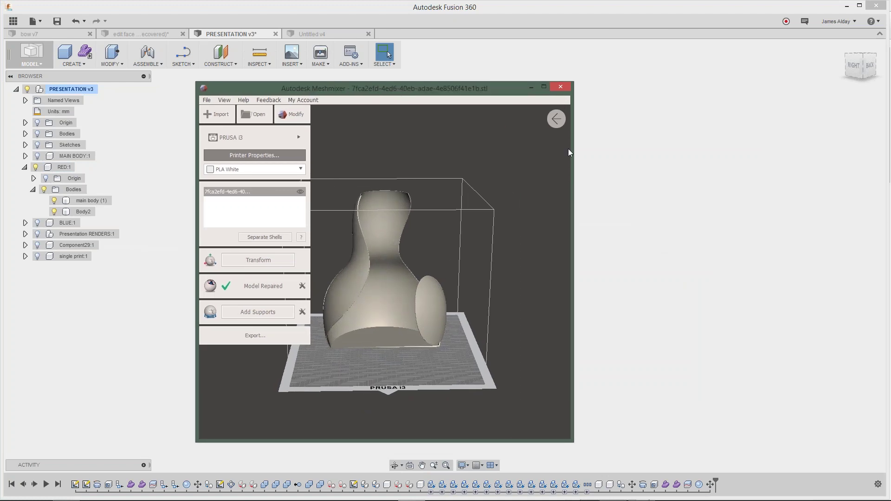
click(559, 88)
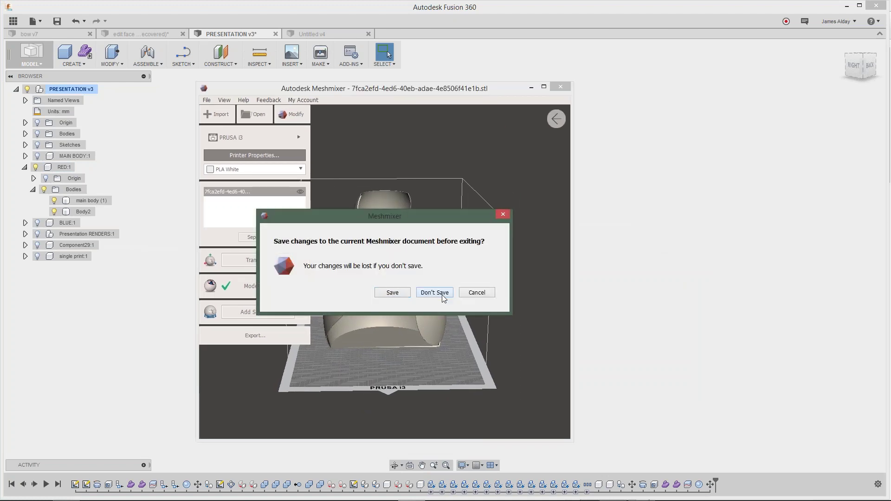
click(446, 296)
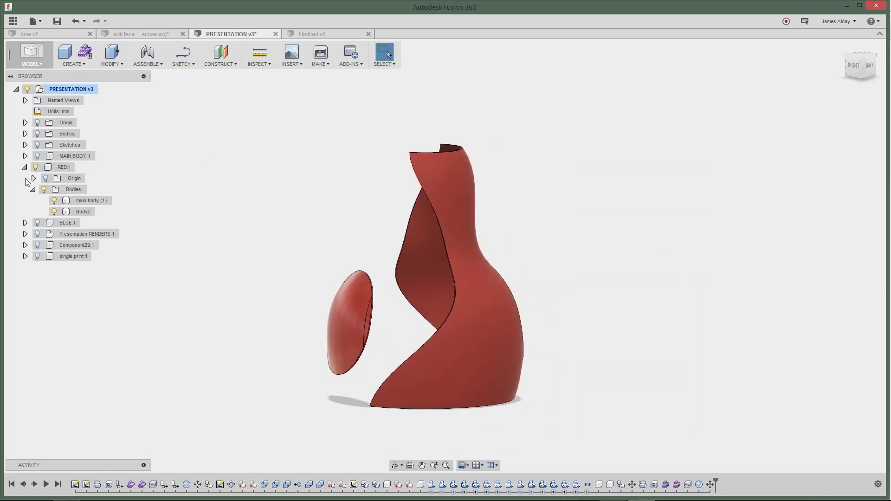
Step: Review the commands available for the RED component, including Save As STL, and collapse its contents in the browser
click(49, 167)
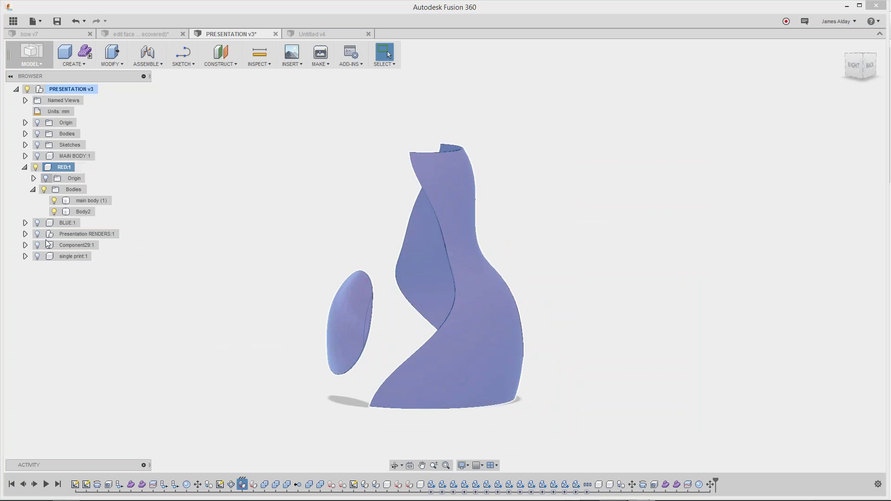
right_click(57, 169)
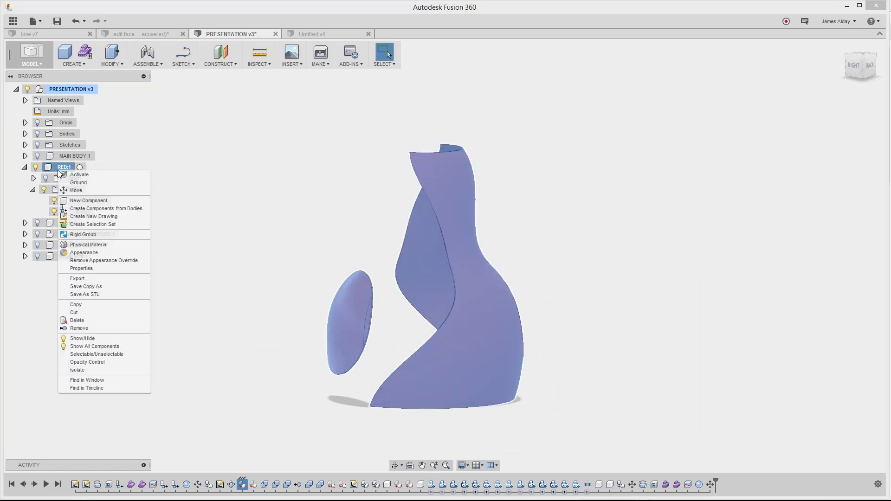
click(108, 175)
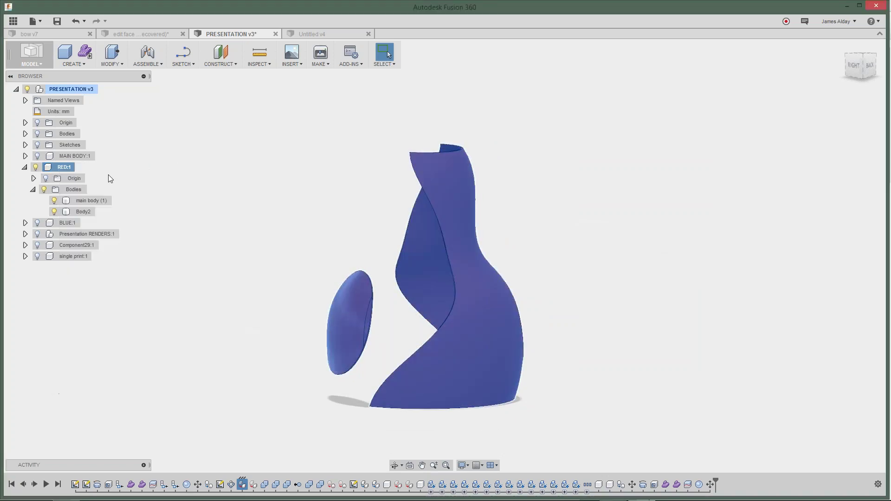
right_click(50, 168)
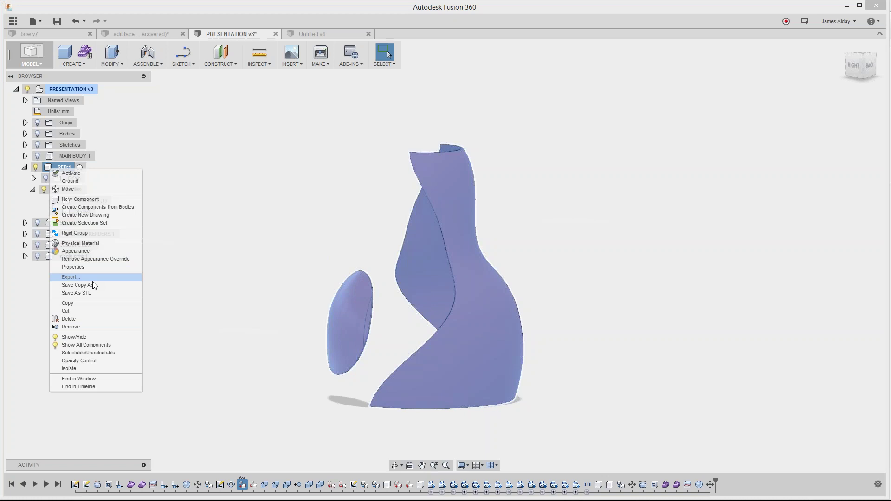
click(124, 191)
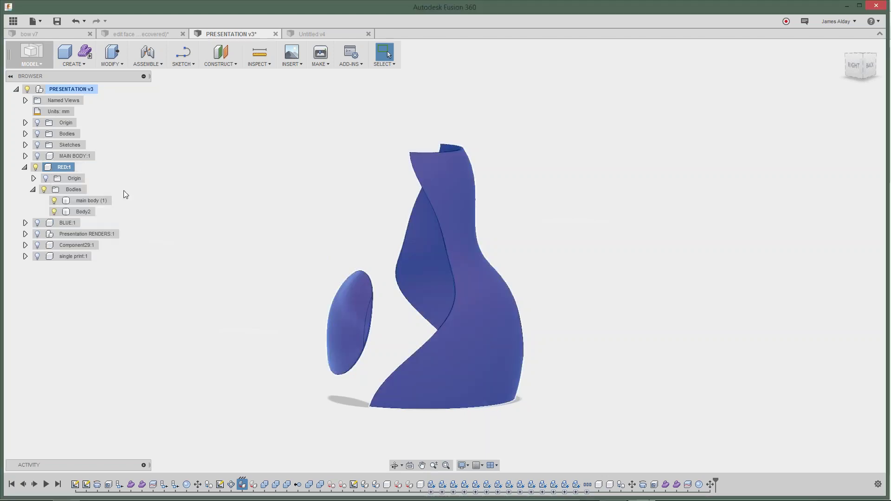
click(24, 167)
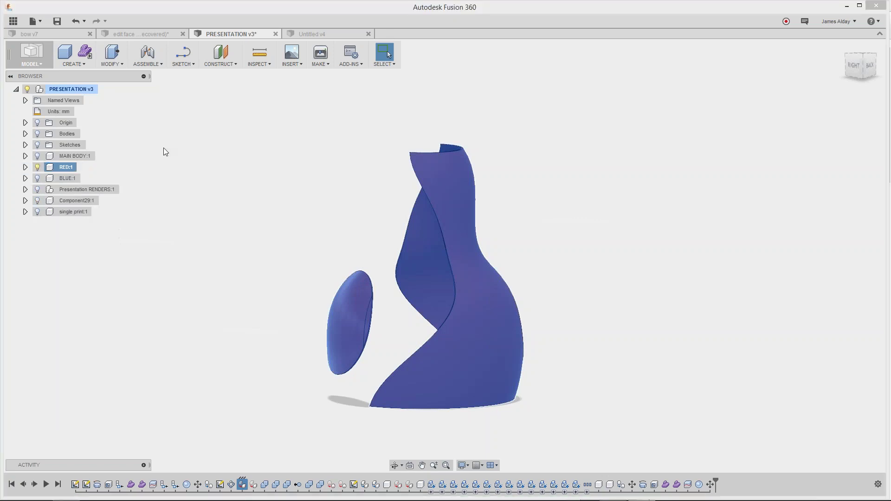
middle_drag(395, 246, 429, 252)
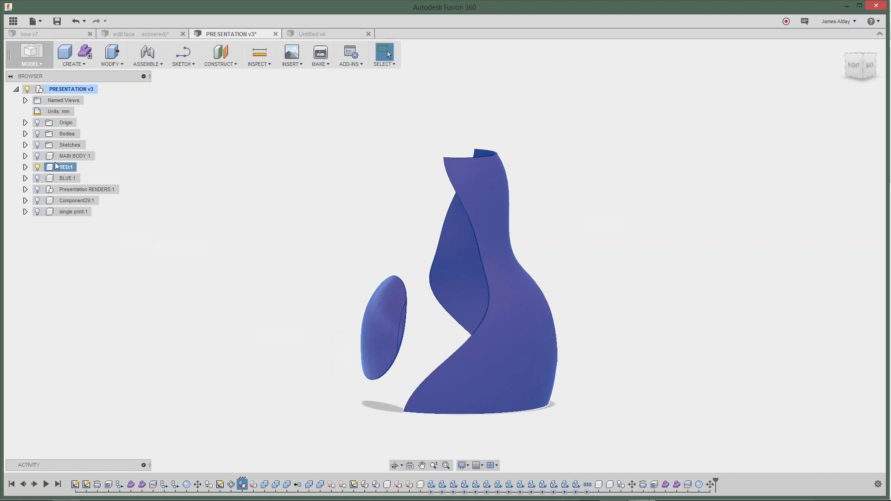
Step: Open the STL export settings for the whole PRESENTATION v3 design and cancel the export
double_click(77, 87)
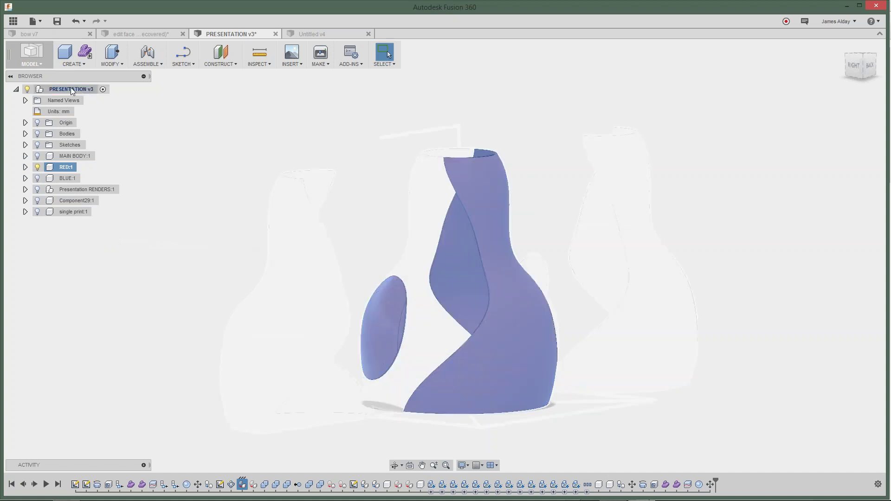
right_click(71, 88)
click(139, 119)
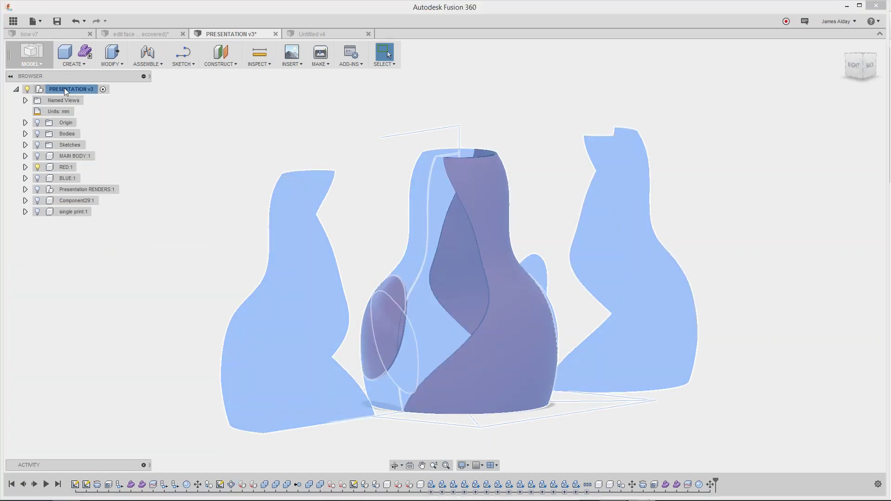
right_click(64, 87)
click(113, 185)
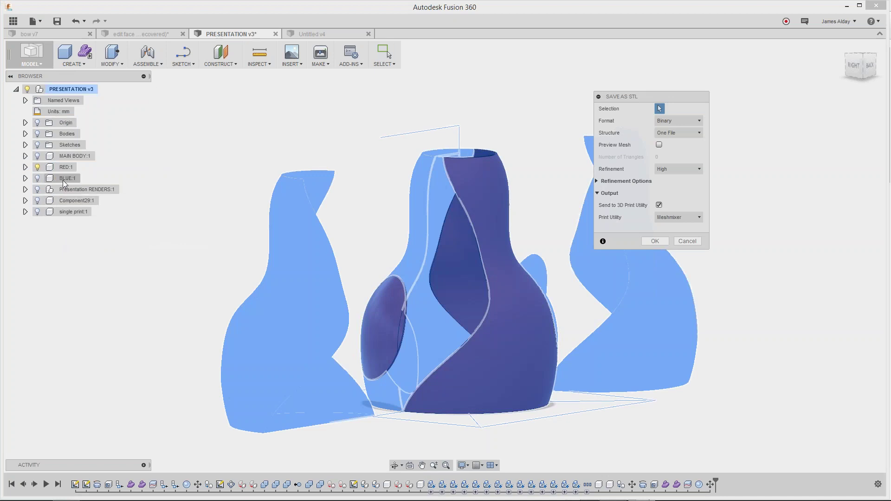
click(686, 241)
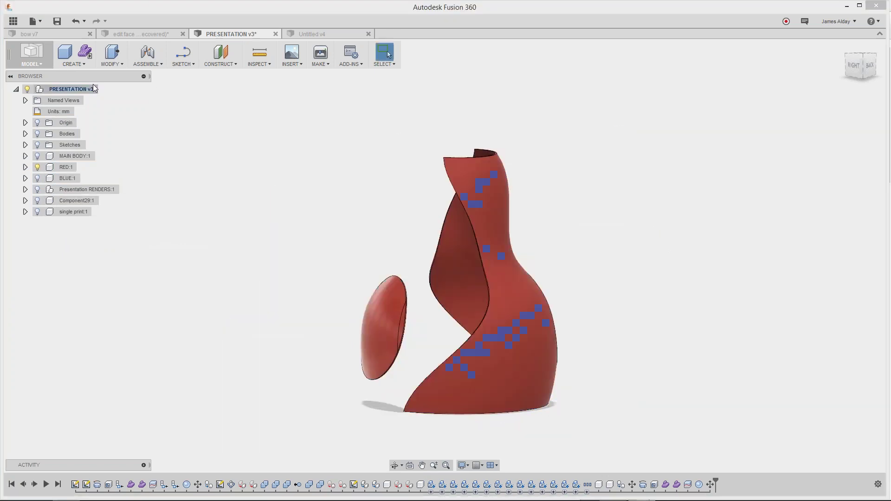
Step: Show the design's top-level Bodies alongside the RED component and hide them again
click(40, 134)
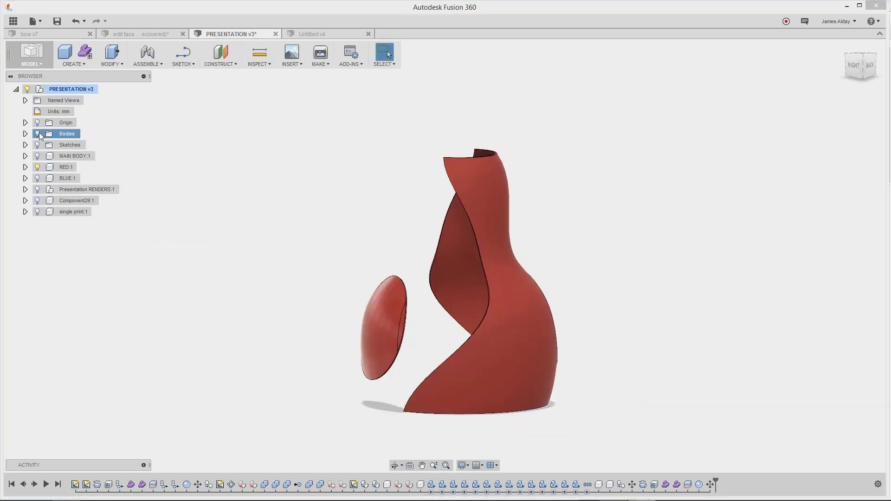
key(v)
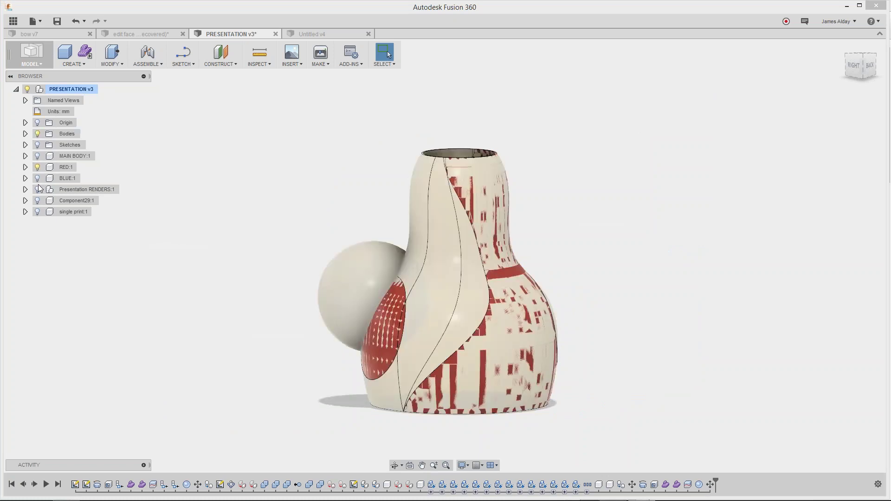
click(38, 213)
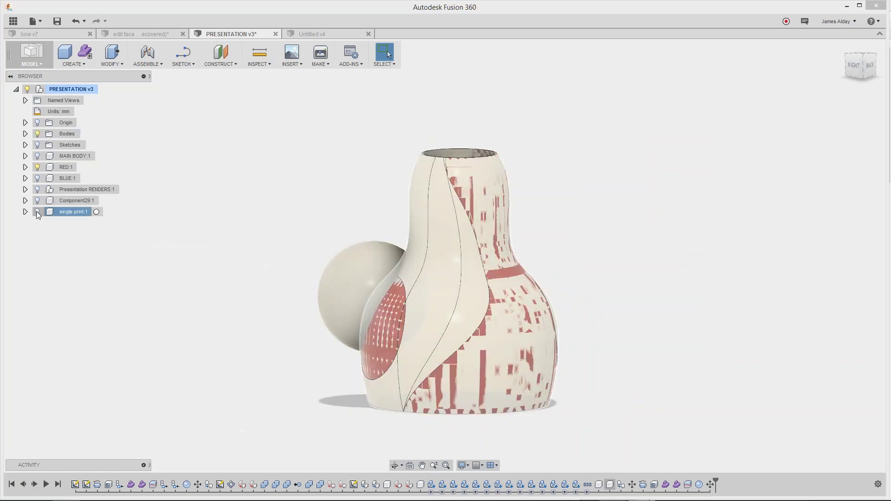
click(55, 211)
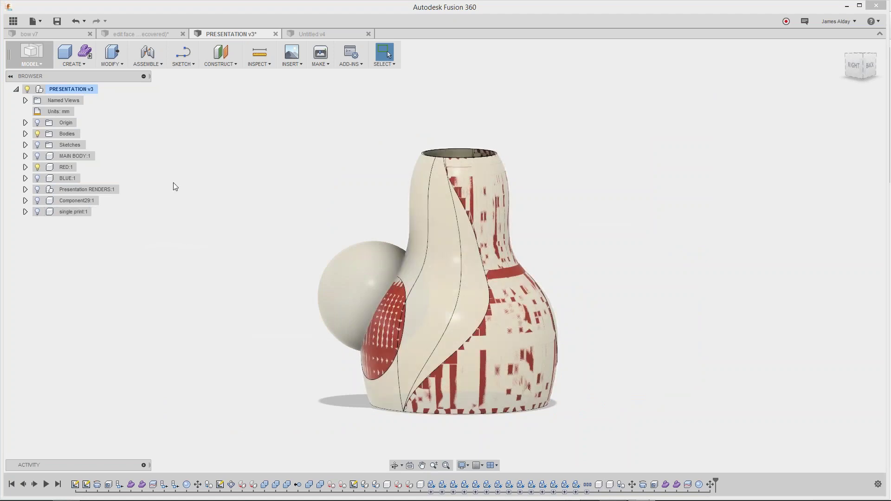
click(38, 134)
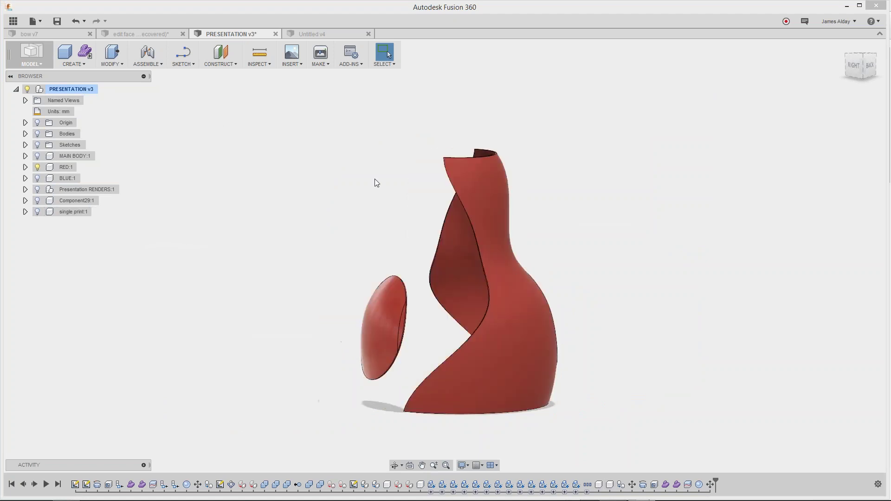
Step: Show the BLUE component and move the BLUE and RED vase parts away from each other
shift+middle_drag(379, 199, 441, 190)
click(38, 179)
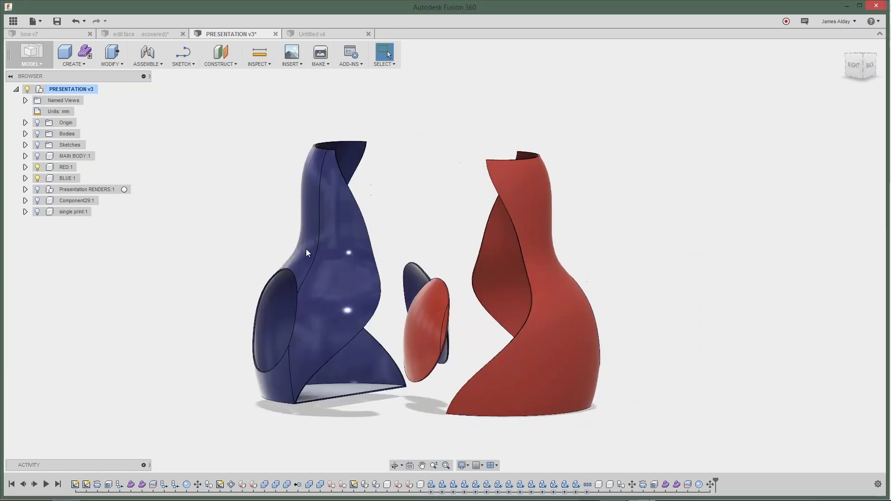
drag(305, 248, 280, 247)
drag(609, 266, 721, 266)
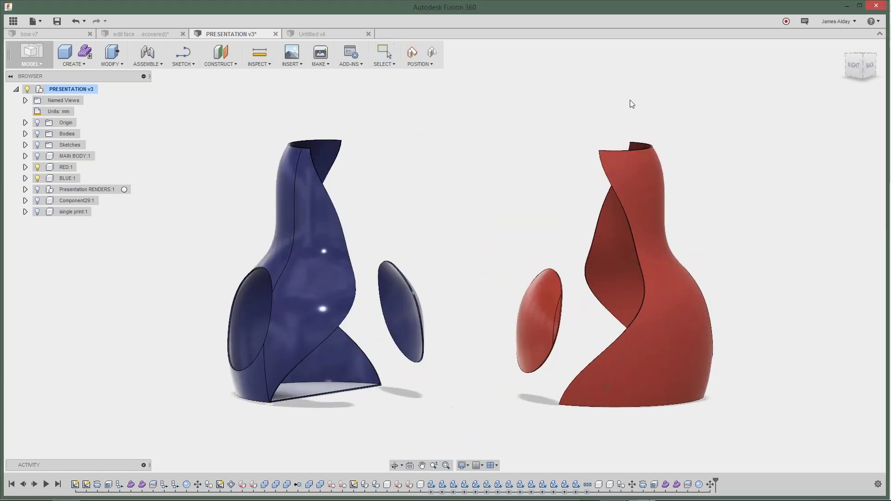
Step: Open the STL export for the RED component alone
right_click(62, 169)
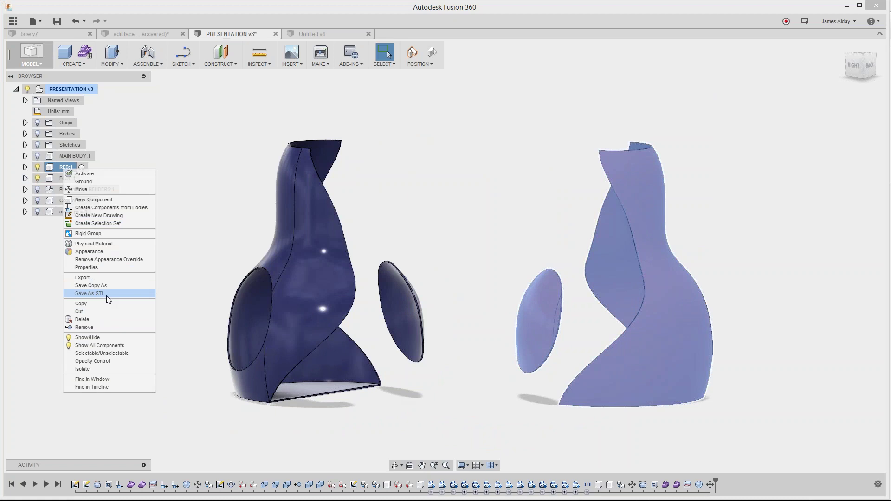
click(107, 294)
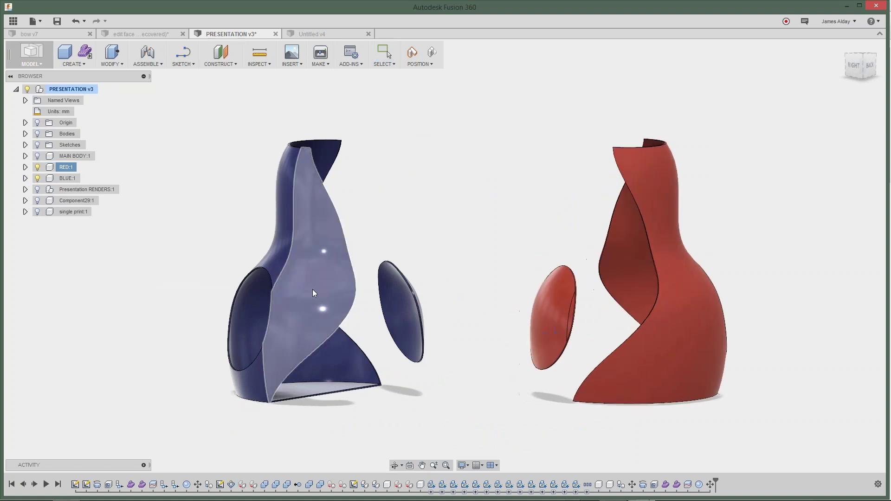
Step: Move the BLUE component onto RED so the two parts fit together as one vase
drag(312, 292, 609, 249)
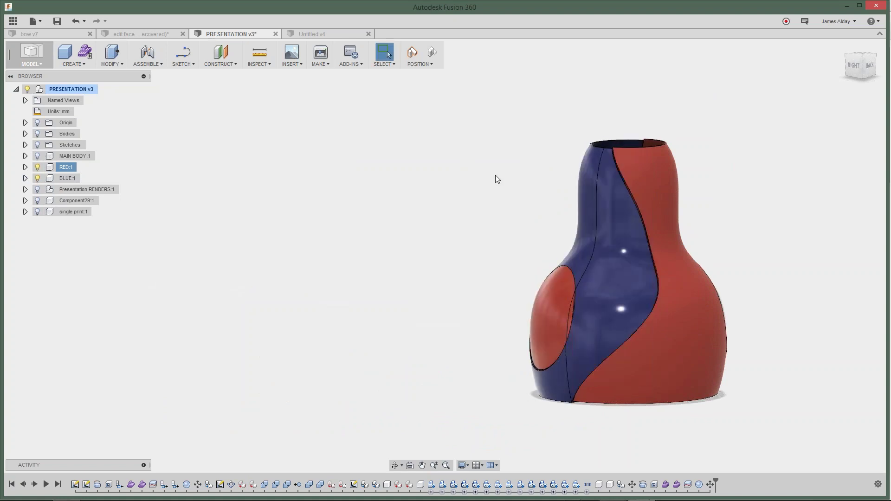
middle_drag(400, 204, 155, 260)
shift+middle_drag(506, 343, 253, 191)
mouse_move(371, 249)
shift+middle_down()
mouse_move(304, 125)
mouse_move(378, 246)
shift+middle_up()
click(380, 247)
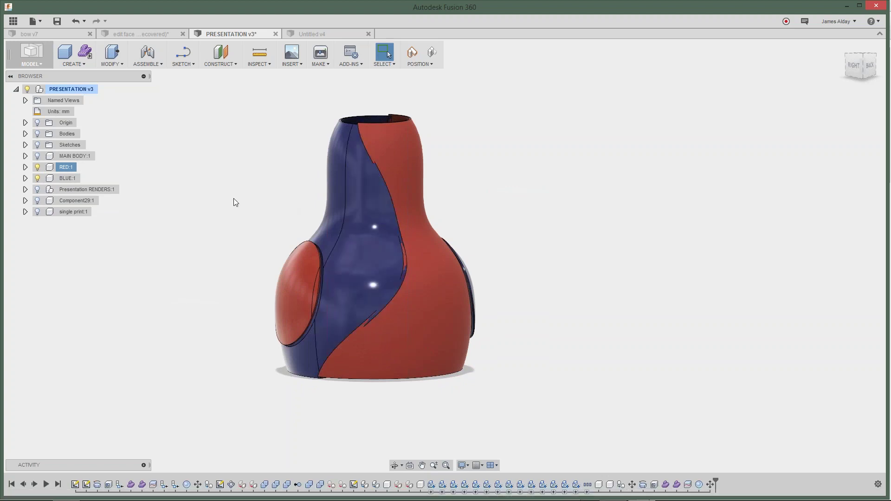
shift+middle_drag(240, 188, 374, 259)
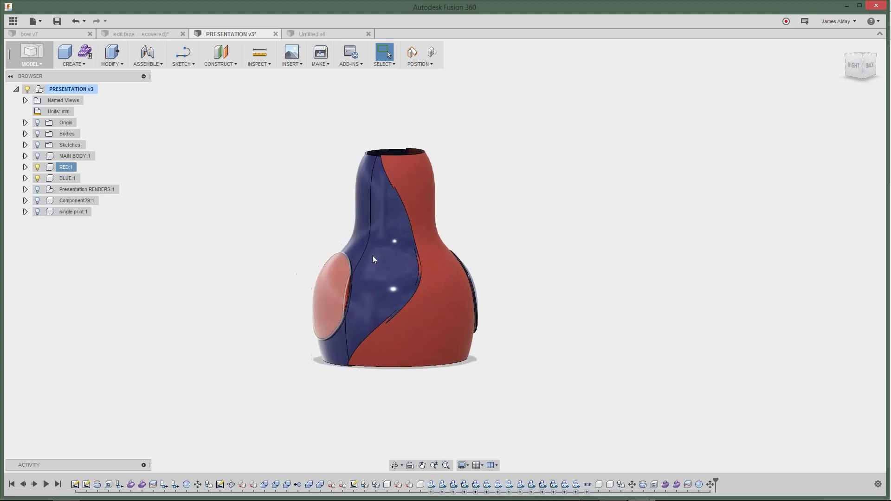
drag(374, 258, 352, 222)
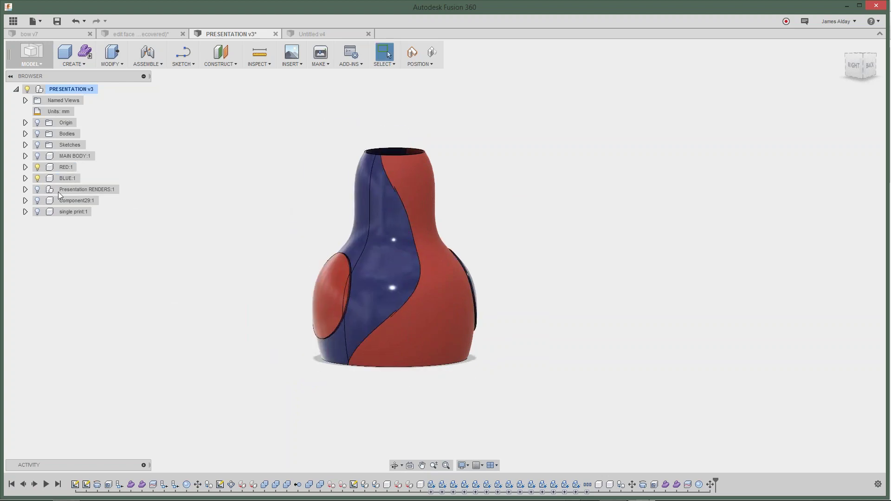
Step: Hide the RED and BLUE components and show the single print component
click(37, 167)
click(37, 179)
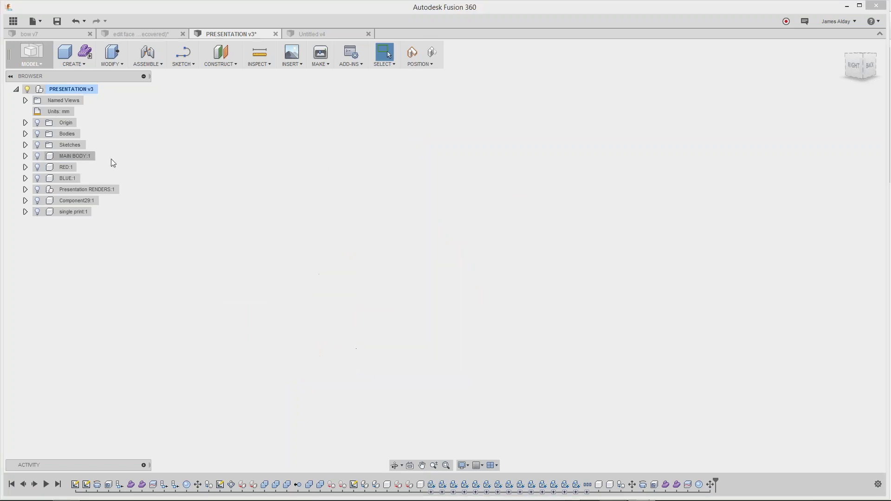
click(37, 211)
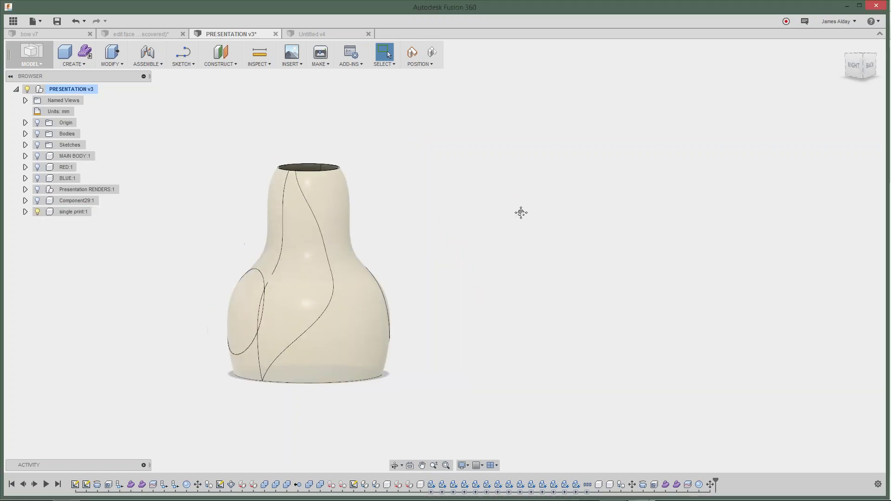
scroll(513, 232, up, 3)
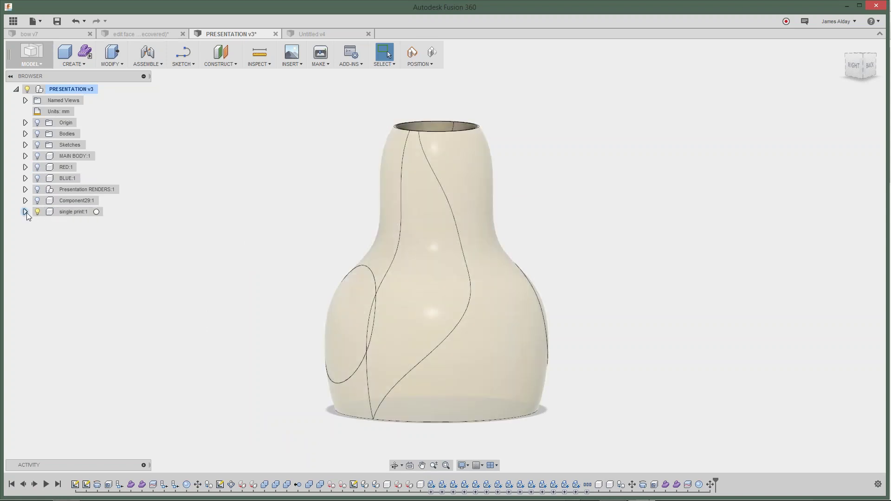
Step: Expand the single print component and its Bodies folder to view the bodies it contains
click(25, 212)
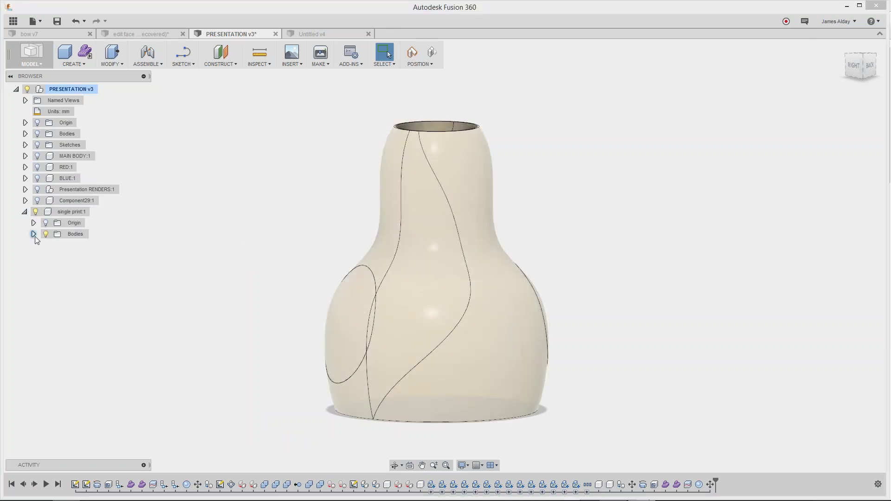
click(34, 234)
click(33, 234)
click(33, 234)
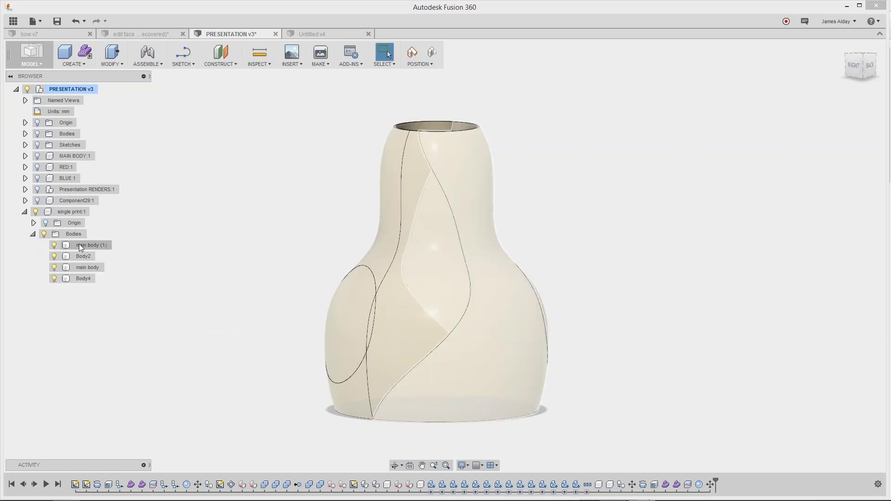
Step: Save the single print component as an STL and send it to Meshmixer
click(71, 212)
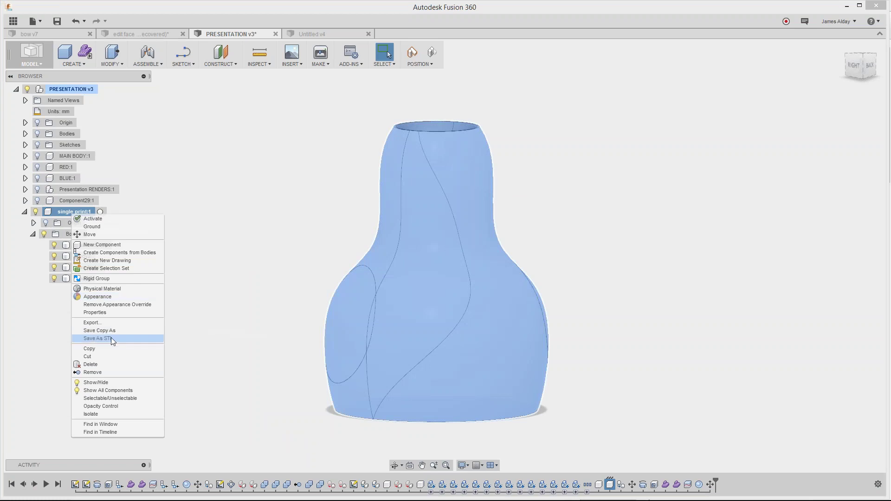
click(111, 338)
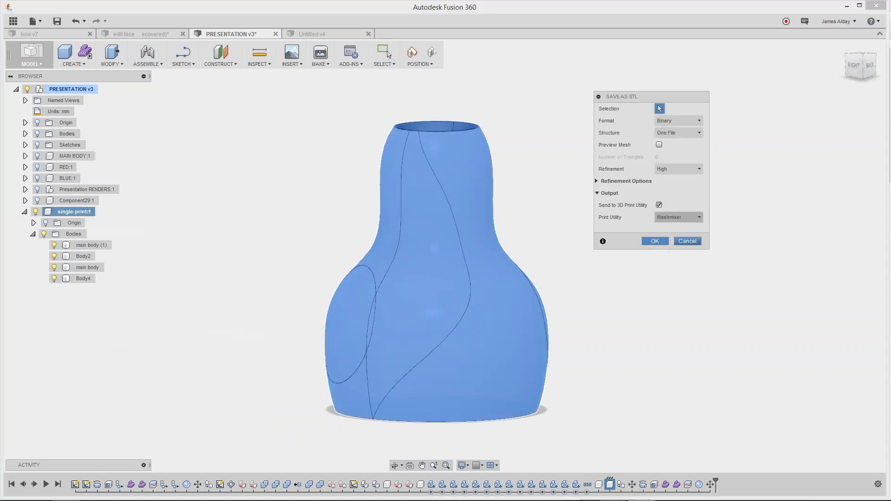
click(662, 241)
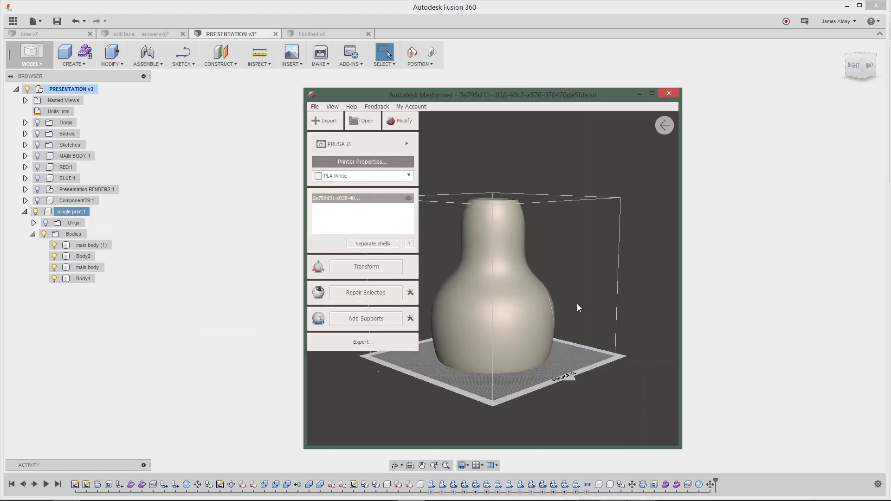
Step: Inspect the vase on the PRUSA i3 print bed in Meshmixer and close Meshmixer without saving
mouse_move(595, 298)
middle_down()
mouse_move(554, 296)
mouse_move(603, 303)
middle_up()
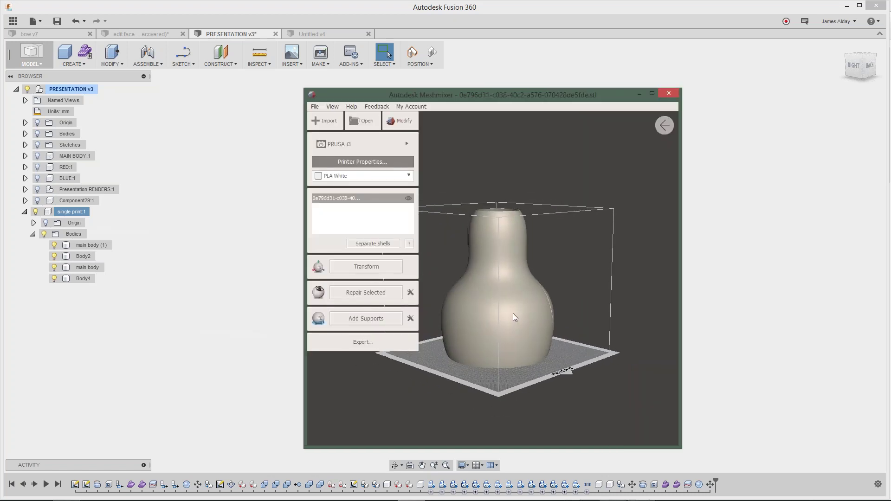
right_drag(535, 317, 559, 105)
drag(560, 104, 650, 104)
click(758, 93)
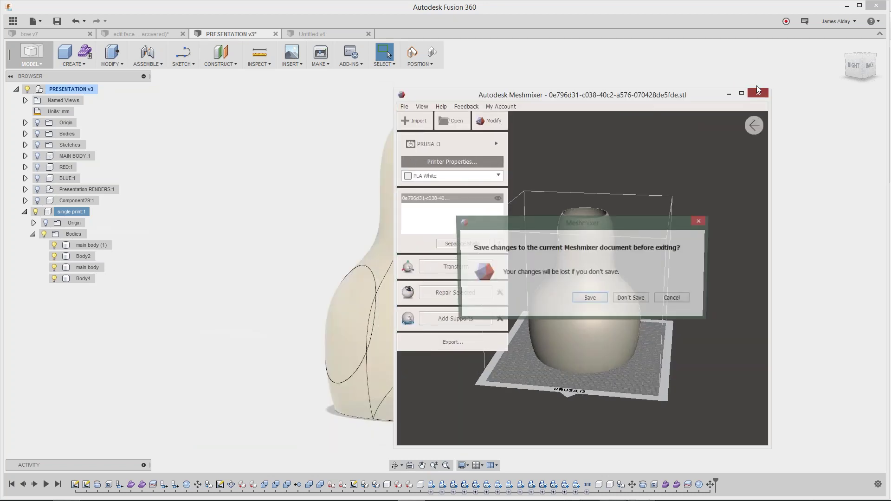
click(632, 298)
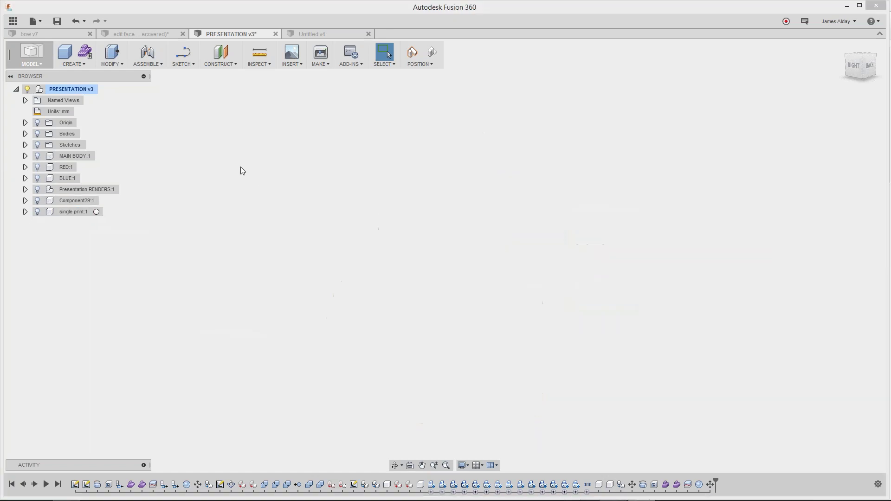
Step: Show the RED and BLUE components and revert their positions so the vase parts fit together
click(38, 168)
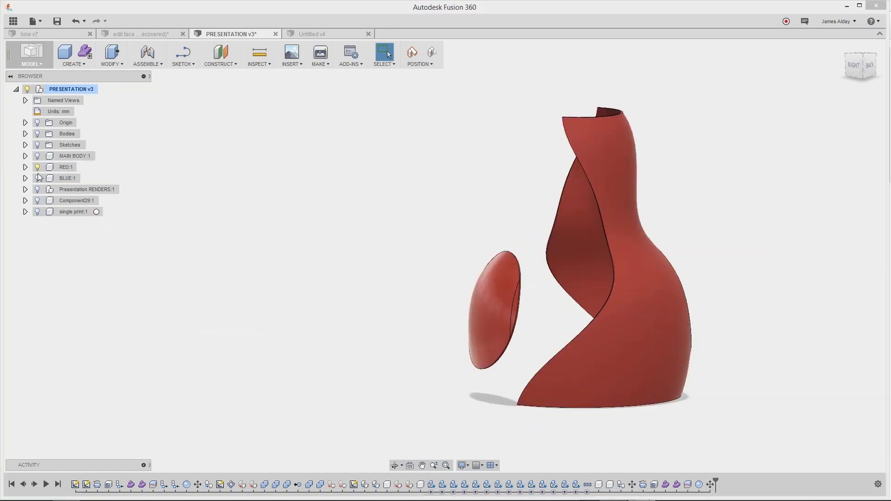
click(37, 179)
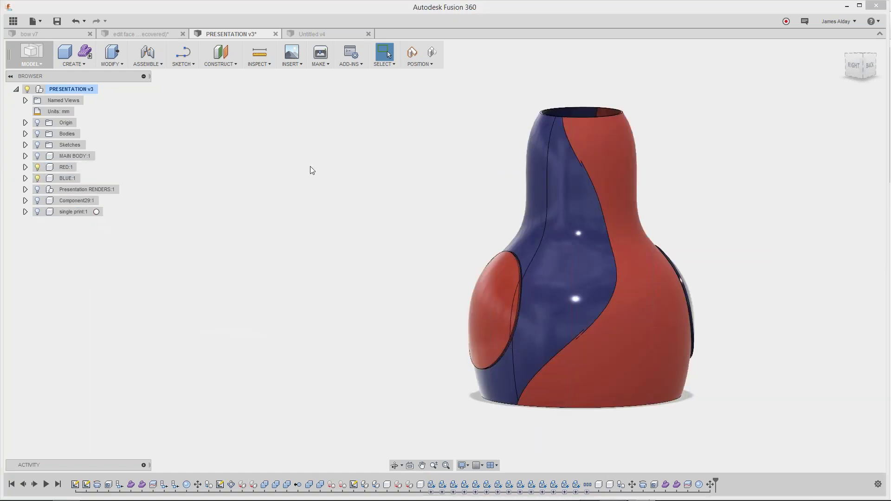
click(432, 52)
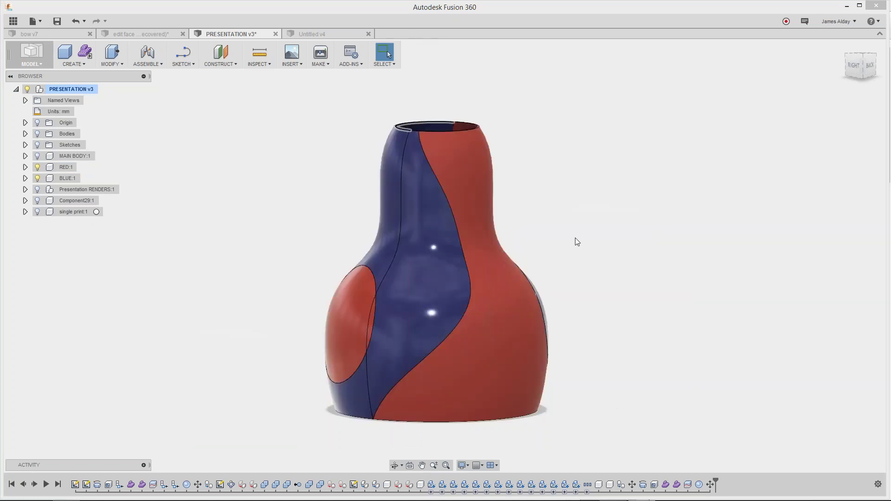
click(384, 53)
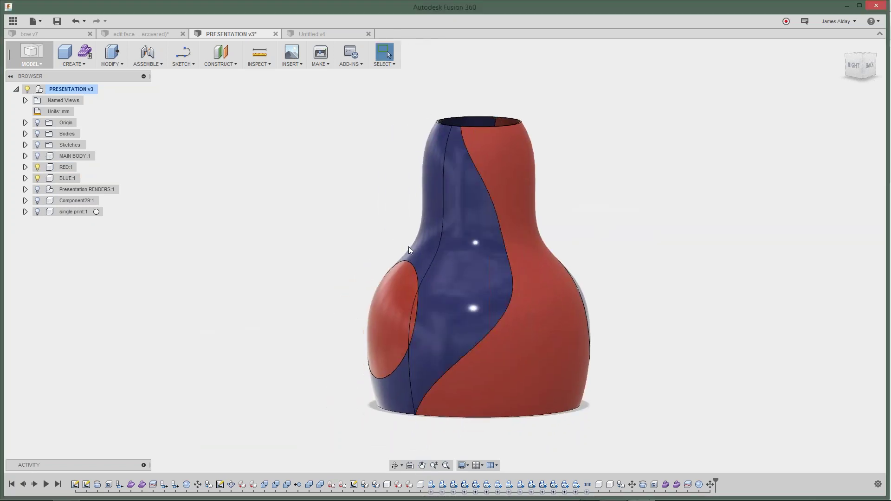
Step: View the file formats offered for exporting the RED component and cancel the export
click(64, 167)
right_click(65, 167)
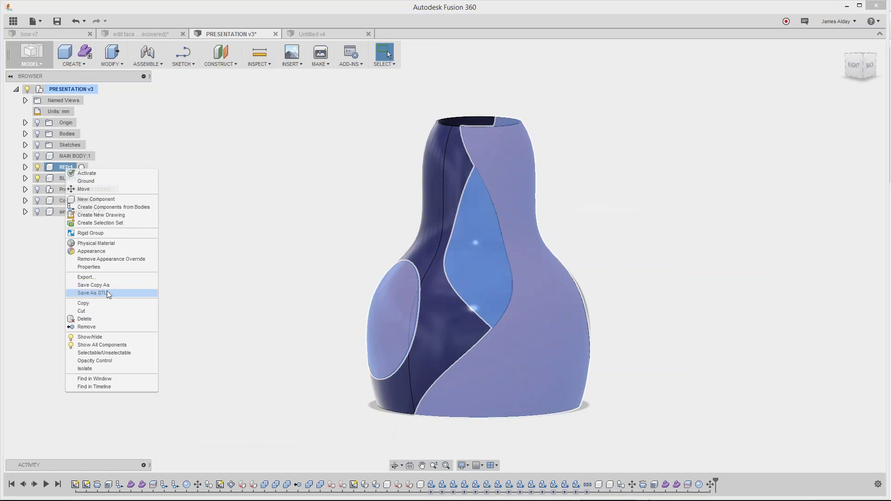
click(240, 165)
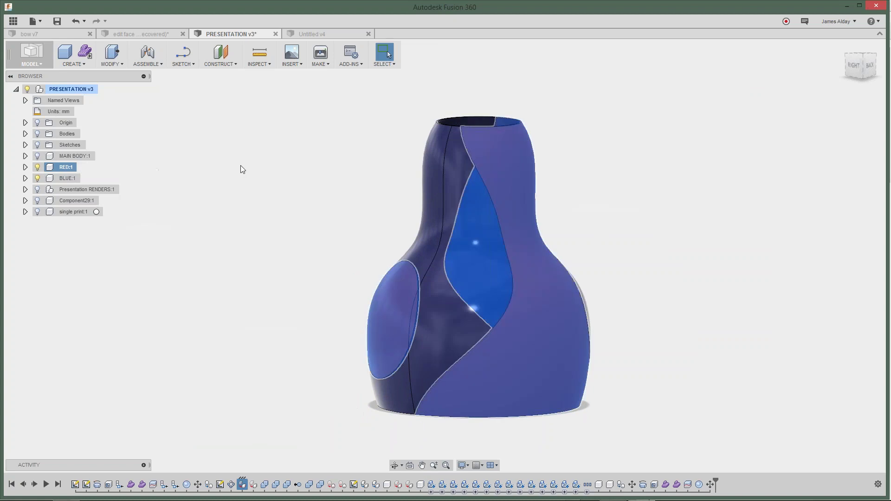
right_click(65, 170)
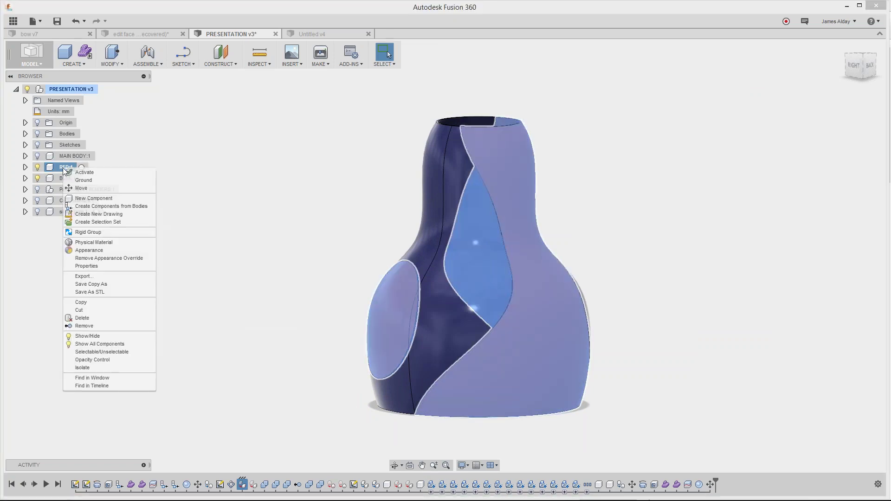
click(116, 284)
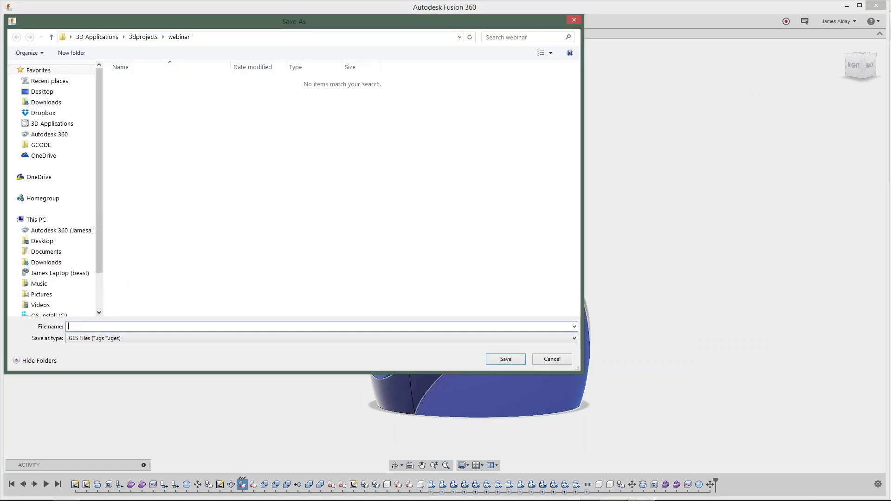
click(121, 341)
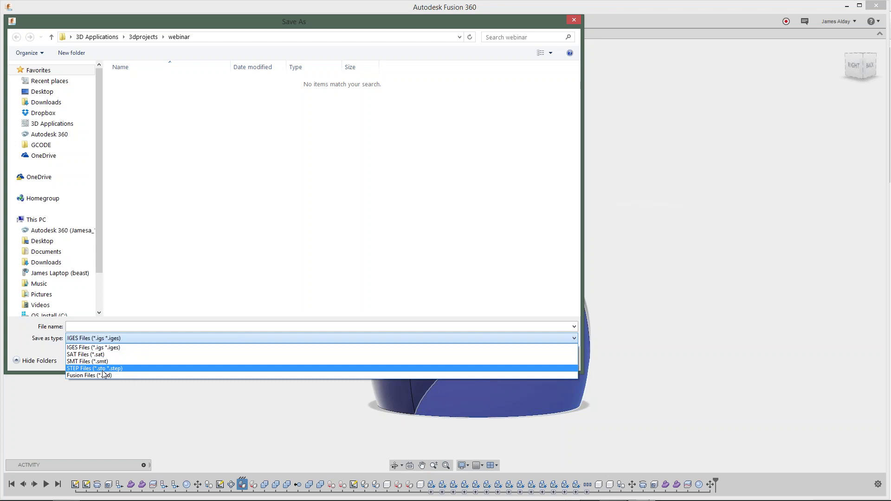
click(574, 18)
click(559, 357)
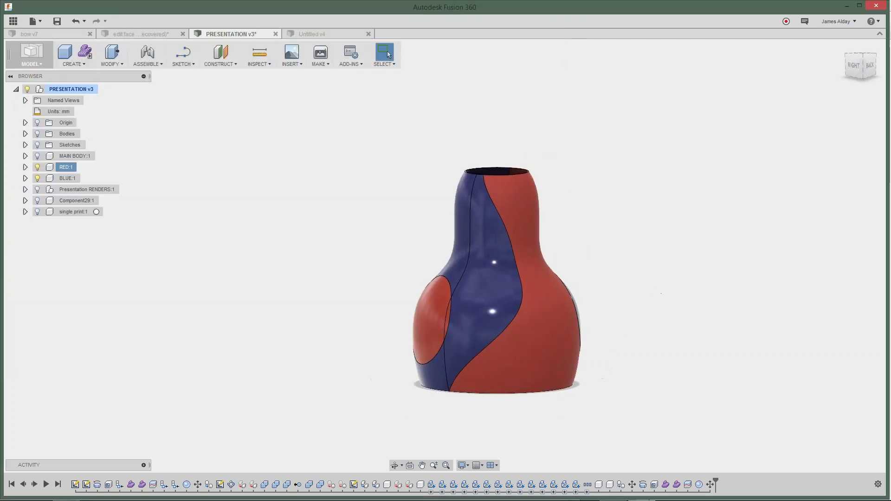
Step: Pull the RED and BLUE components apart to show the separate vase parts, and revert their positions
shift+middle_drag(715, 282, 663, 253)
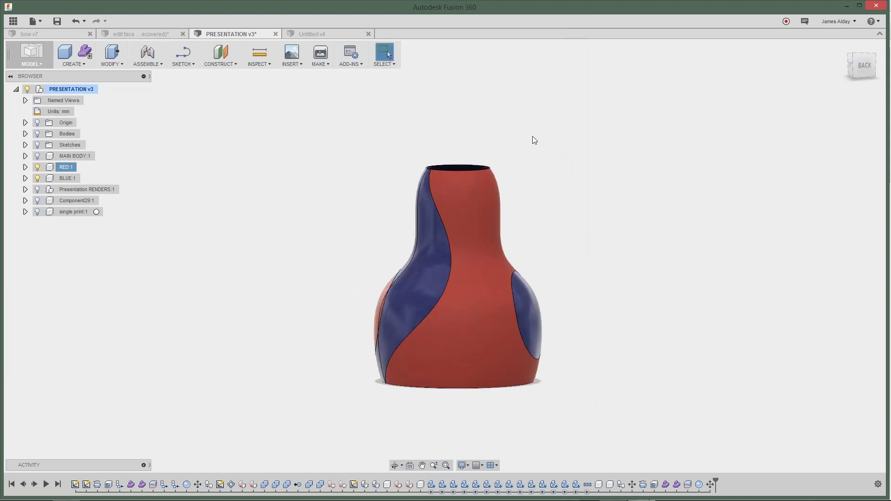
shift+middle_drag(482, 140, 431, 190)
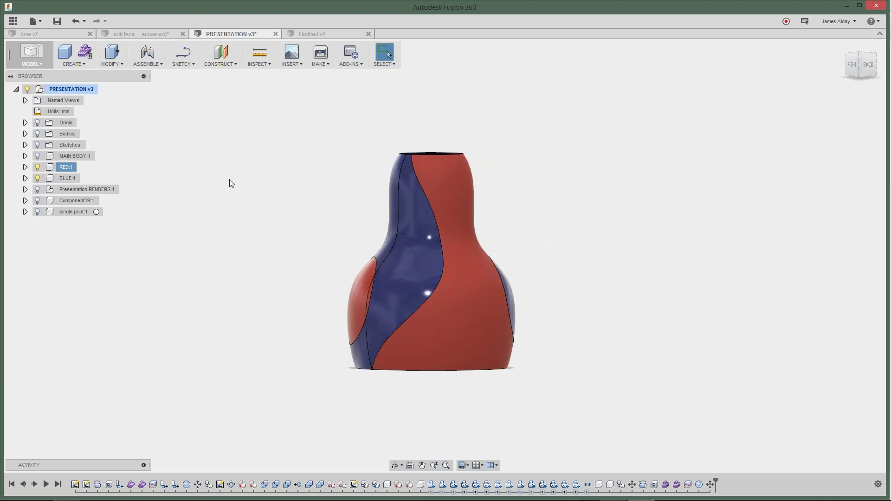
drag(497, 265, 647, 251)
drag(416, 266, 264, 240)
drag(627, 313, 474, 308)
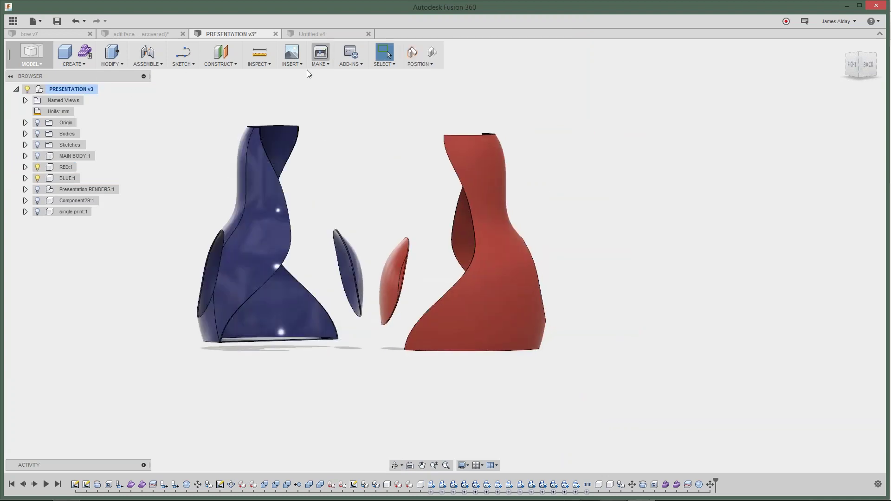
drag(257, 213, 377, 207)
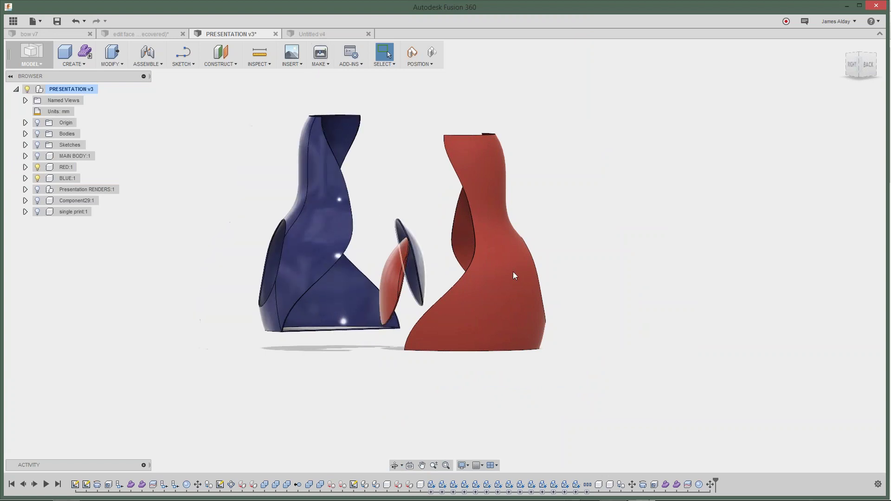
drag(337, 246, 397, 245)
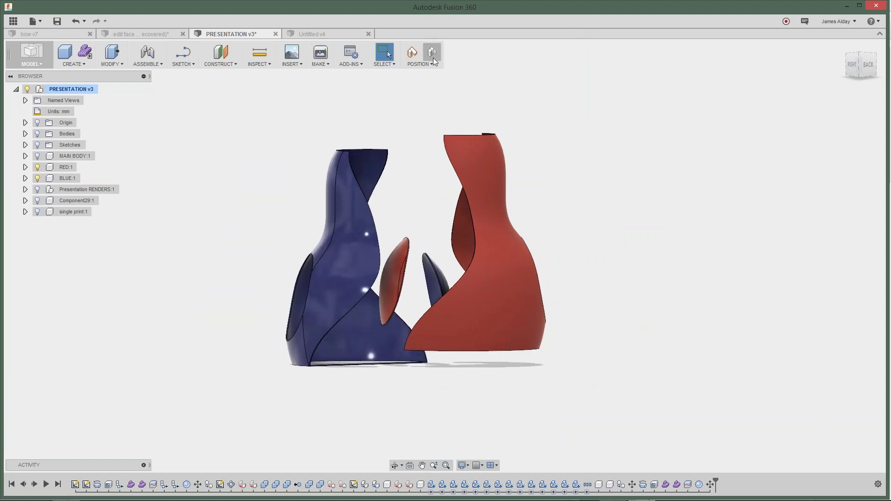
click(431, 53)
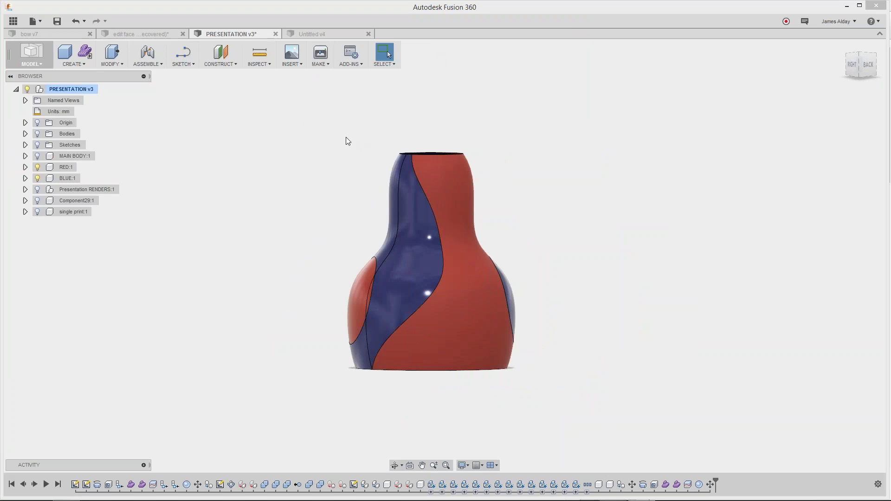
Step: Save the RED component as an STL file named newblue in the webinar folder, with sending to the 3D print utility turned off
mouse_move(346, 138)
shift+middle_down()
mouse_move(360, 156)
mouse_move(349, 141)
shift+middle_up()
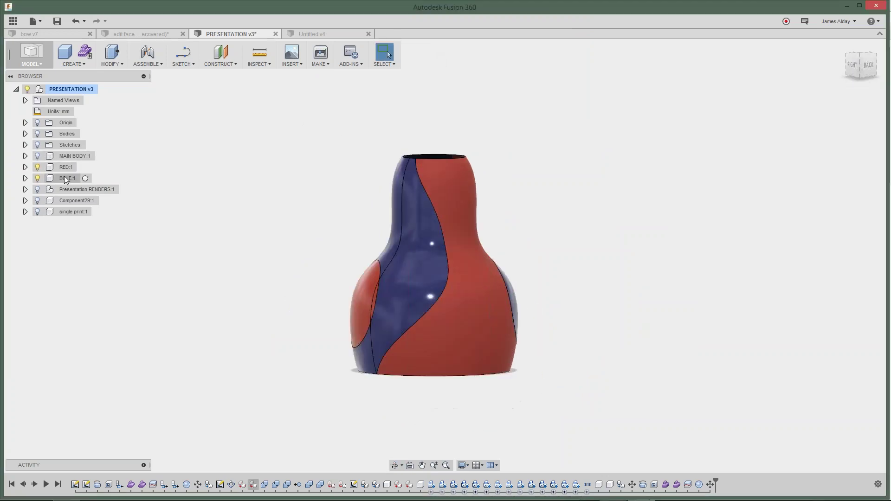
click(65, 167)
right_click(65, 167)
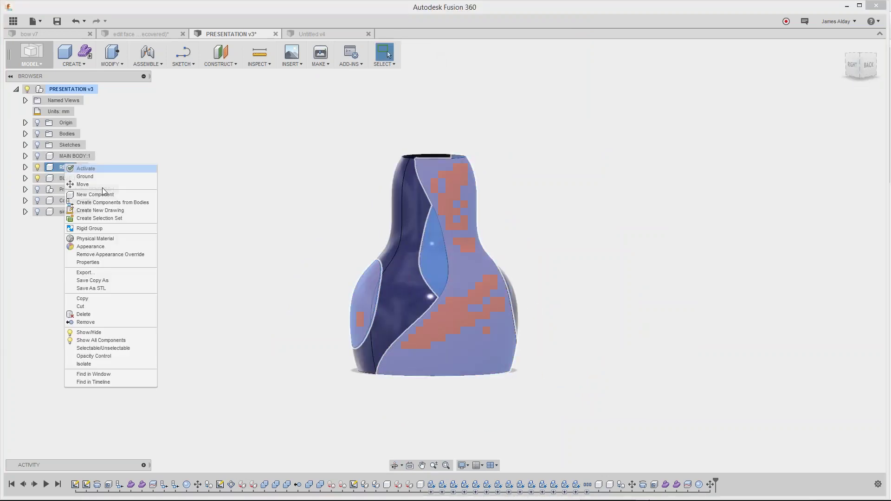
click(102, 288)
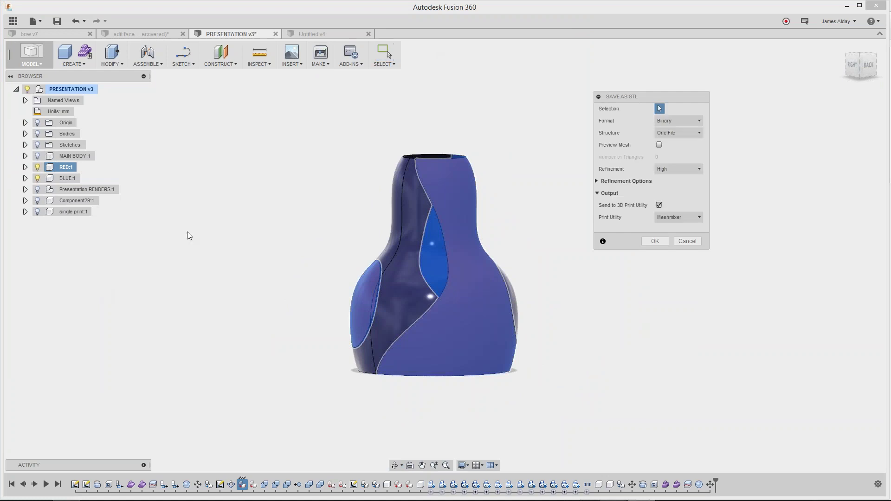
click(659, 205)
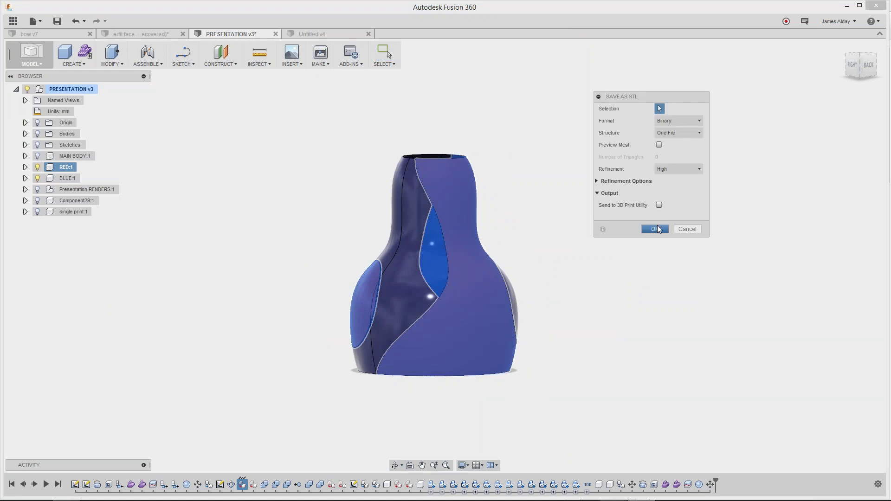
click(655, 229)
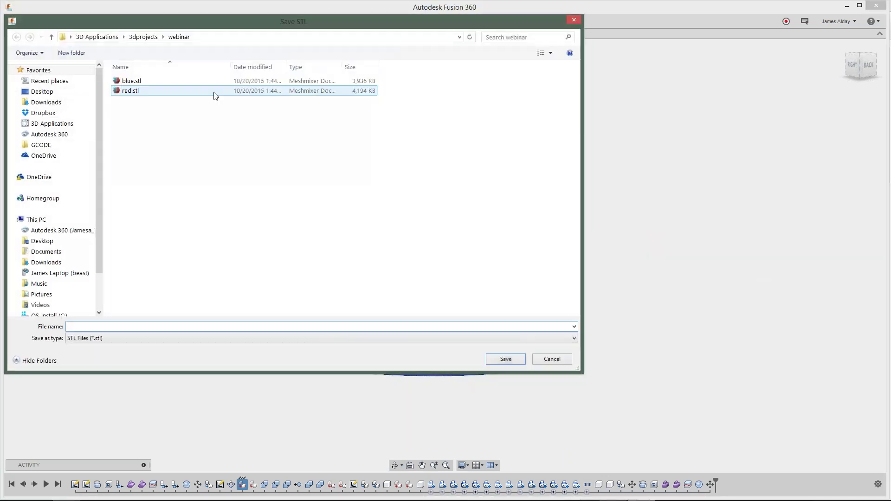
click(108, 327)
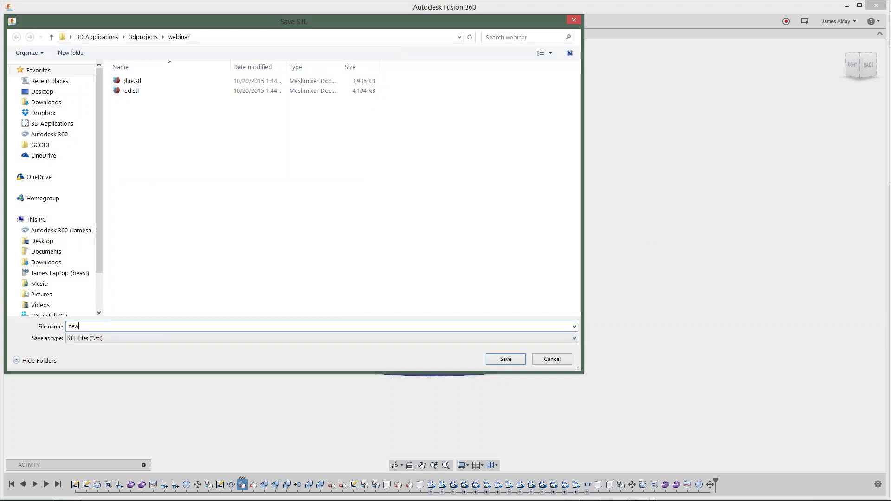
text(newblue)
key(Return)
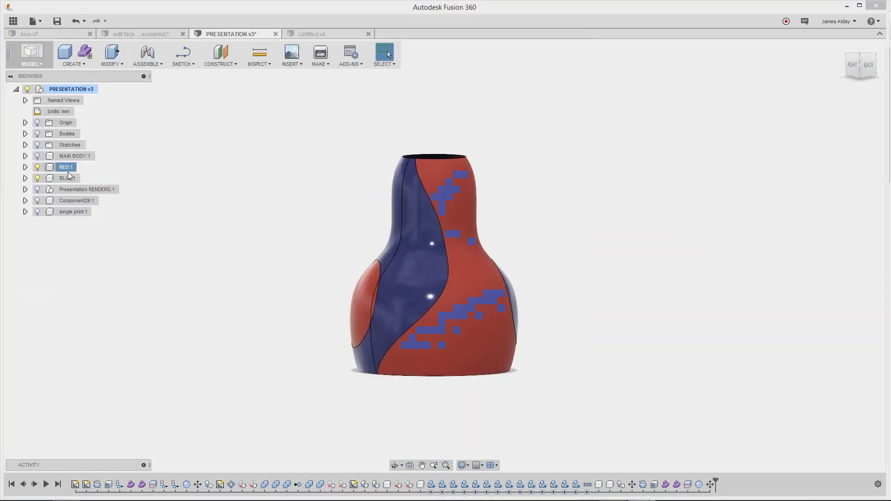
Step: Save the BLUE component as an STL file named newred in the webinar folder
right_click(63, 179)
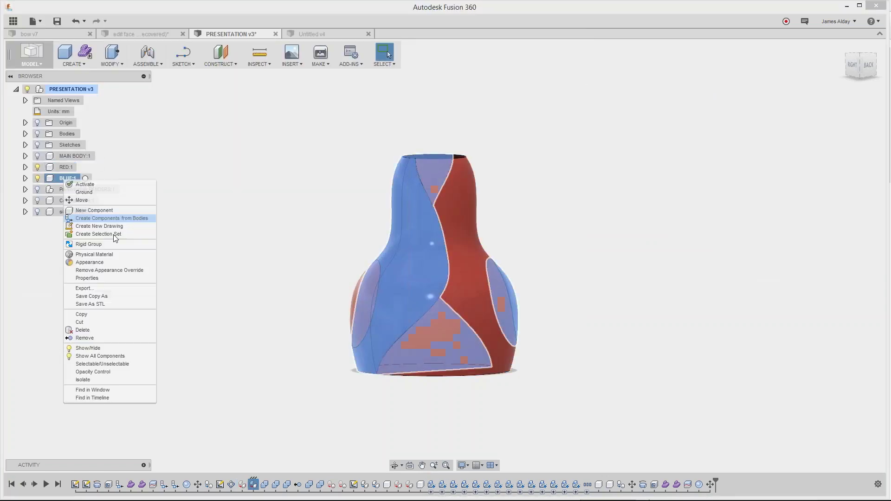
click(113, 302)
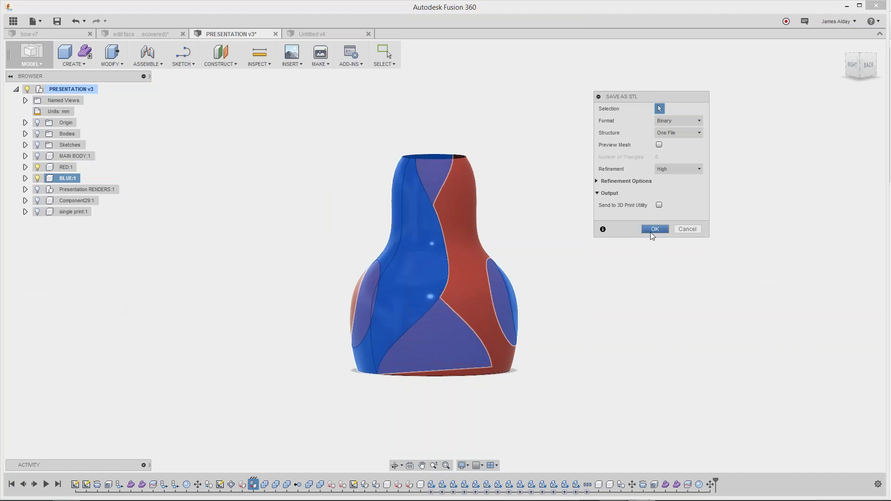
click(651, 232)
text(newre)
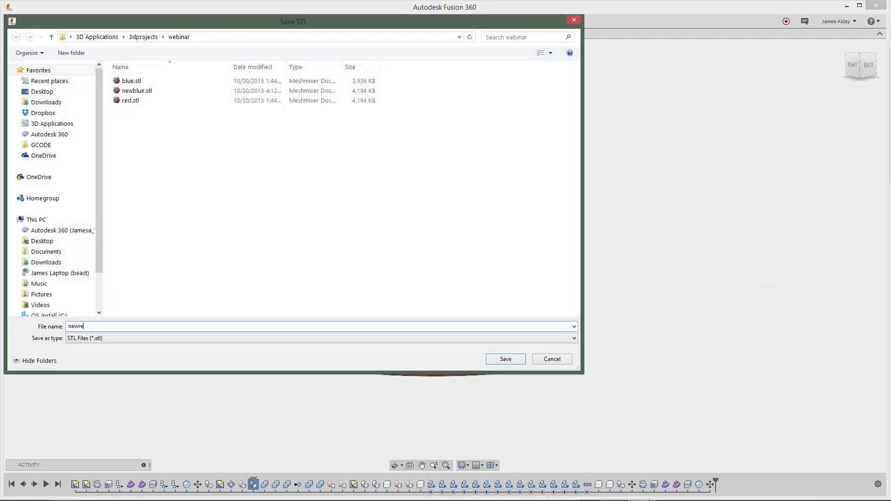
text(d)
key(Return)
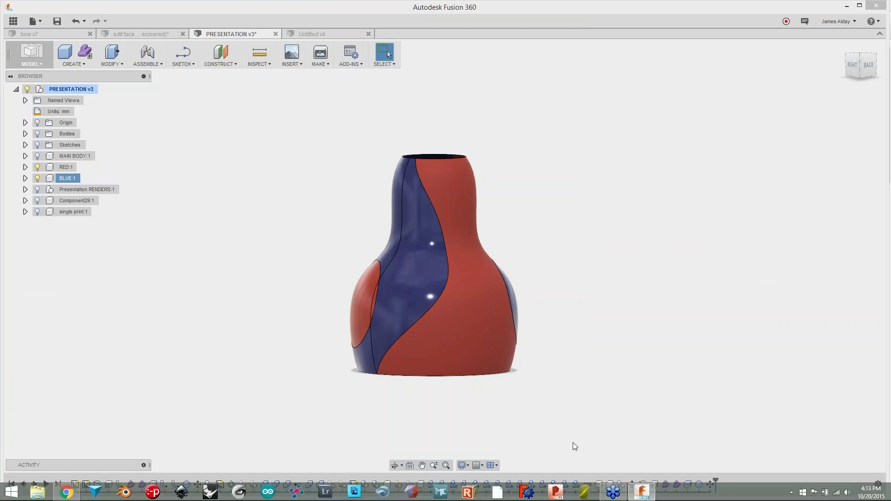
Step: Switch to Slic3r for preparing the exported vase parts
click(557, 492)
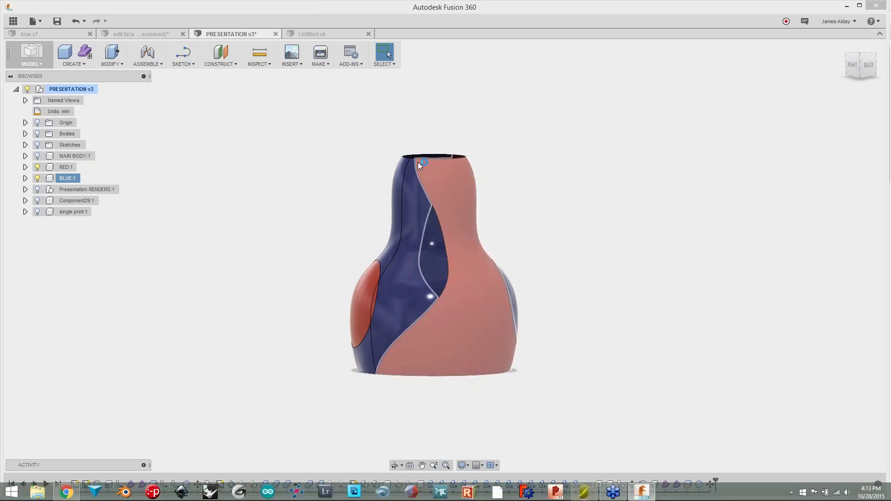
mouse_move(585, 491)
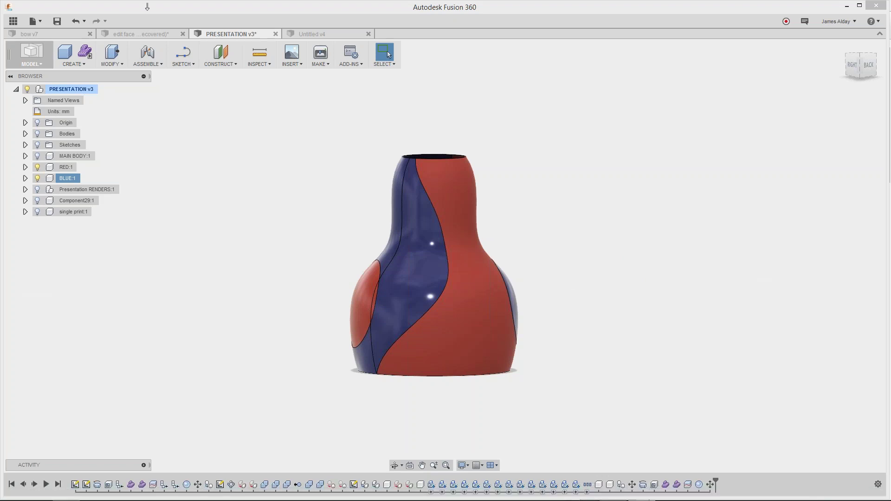
mouse_move(561, 498)
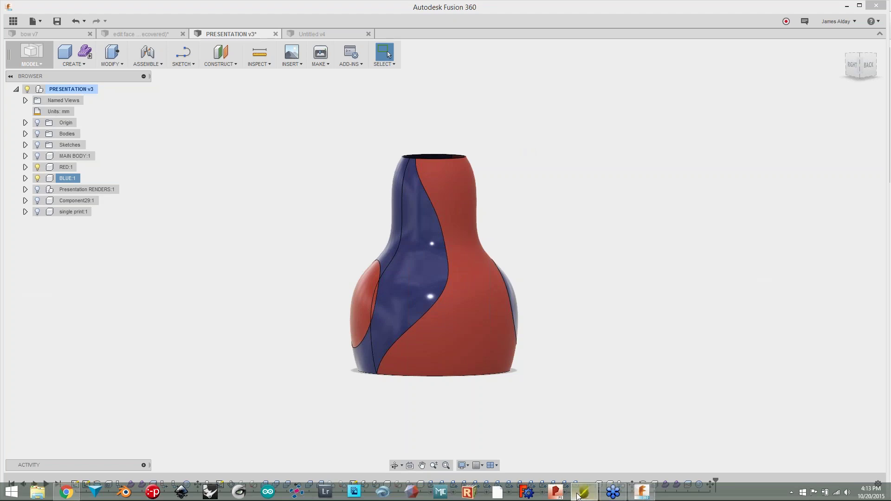
click(578, 496)
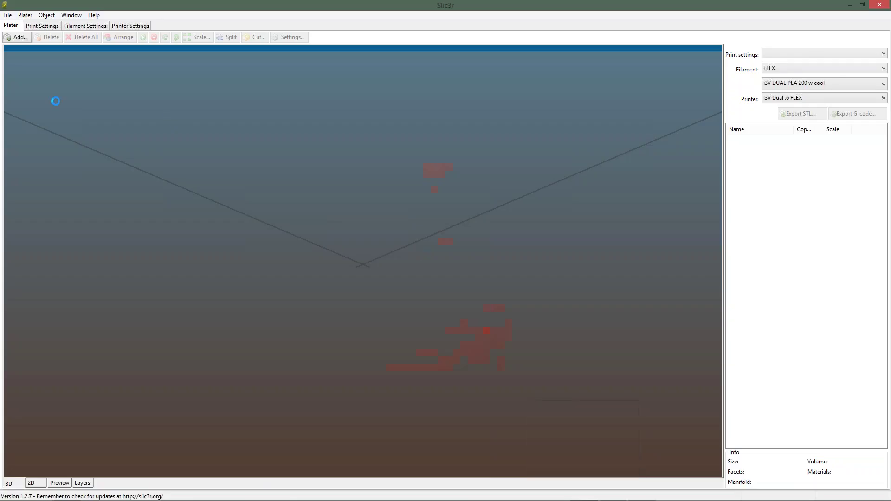
Step: Add newblue.stl from the webinar folder to the empty print bed
scroll(334, 241, up, 10)
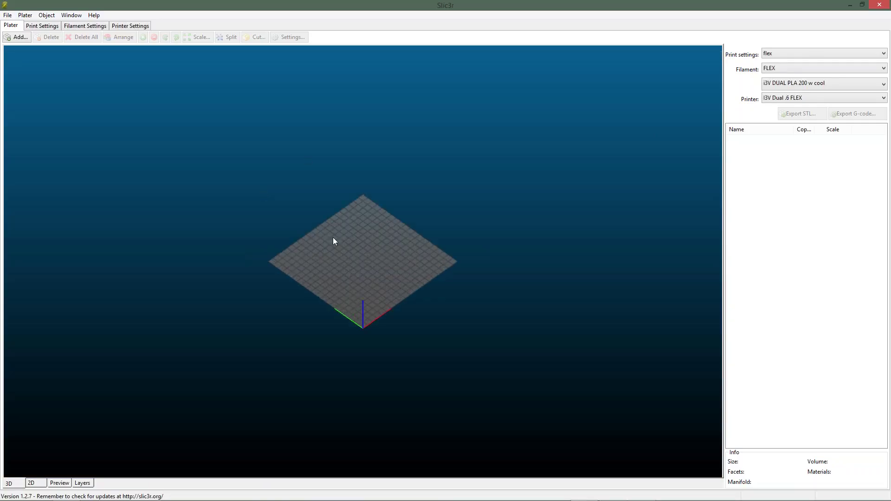
middle_drag(542, 311, 535, 330)
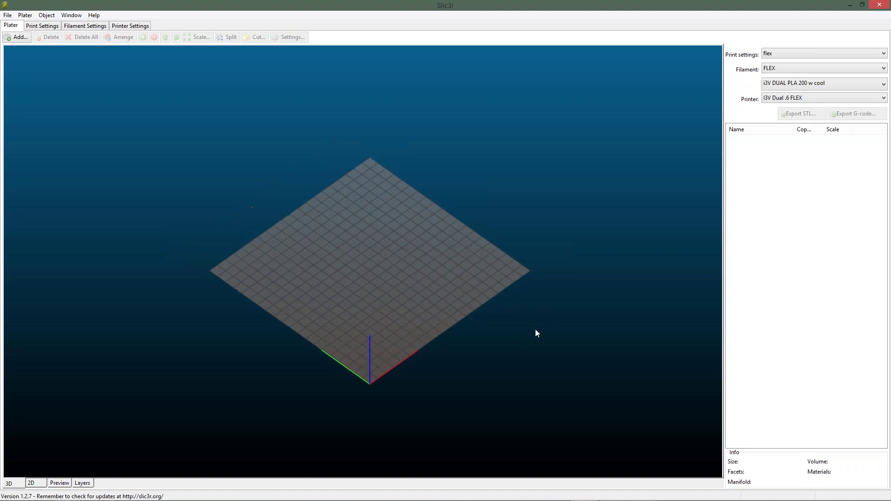
click(17, 39)
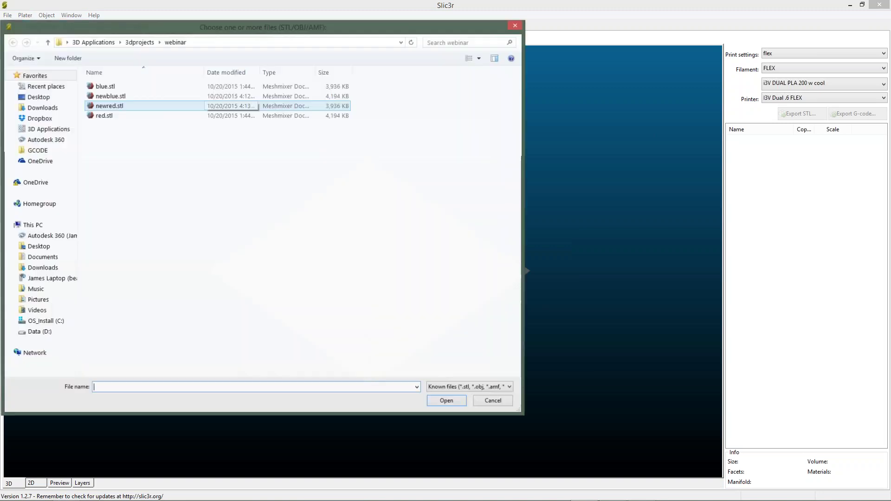
click(117, 99)
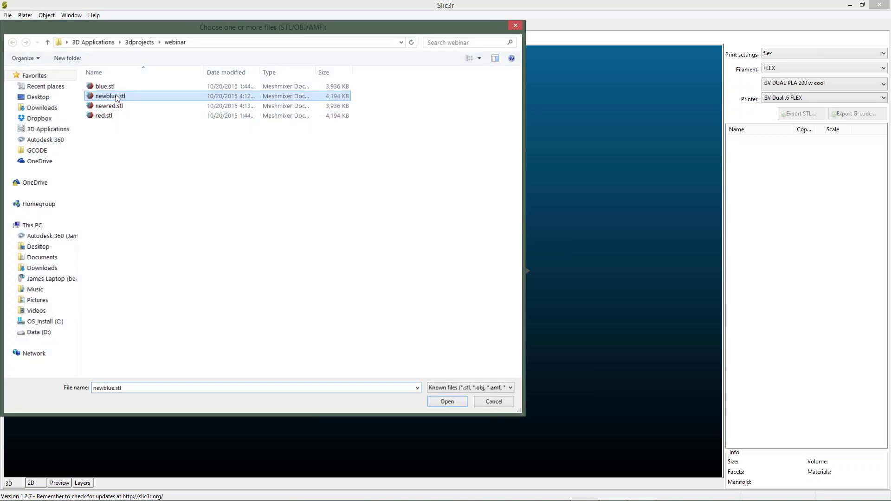
double_click(117, 96)
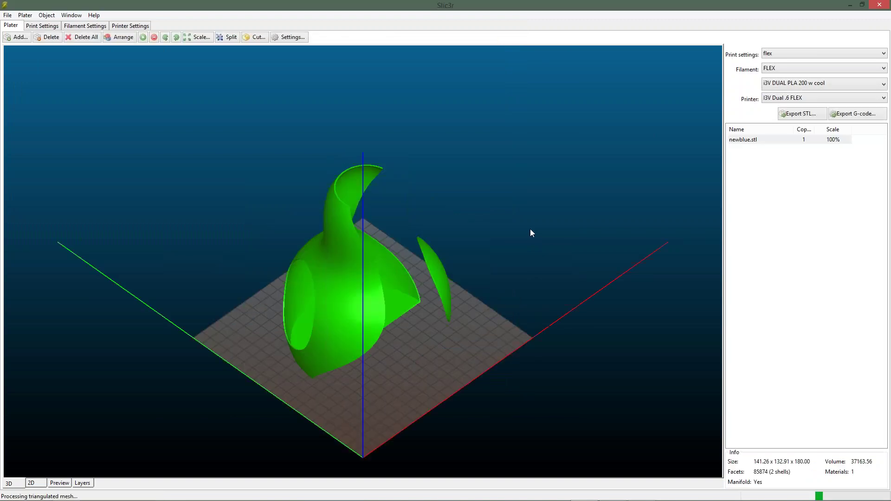
Step: Load newred.stl as an additional part of the newblue.stl object through its object settings
drag(510, 218, 541, 317)
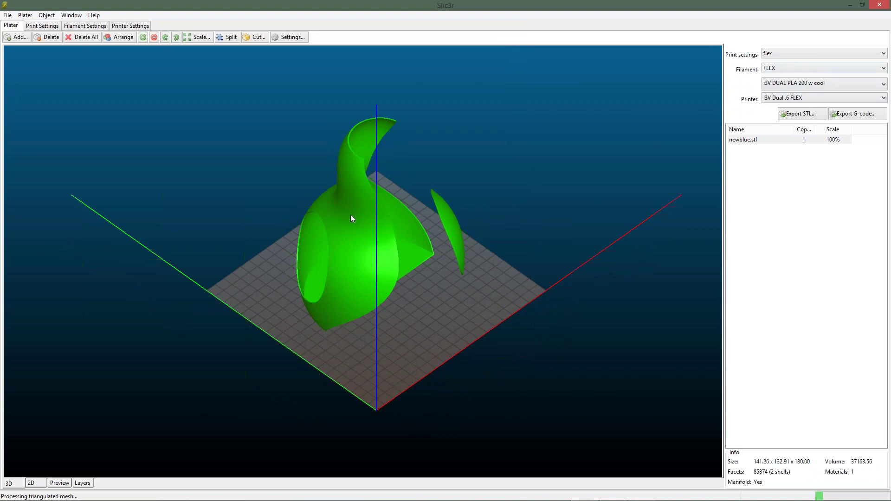
double_click(350, 228)
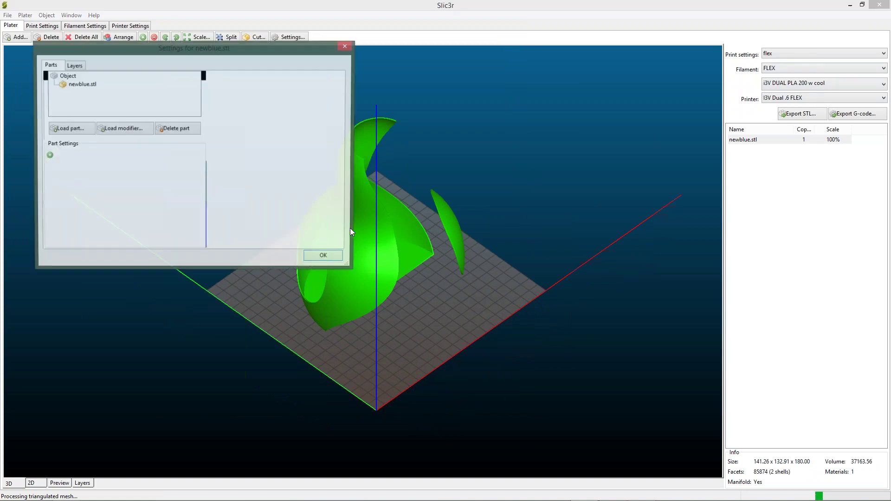
click(68, 128)
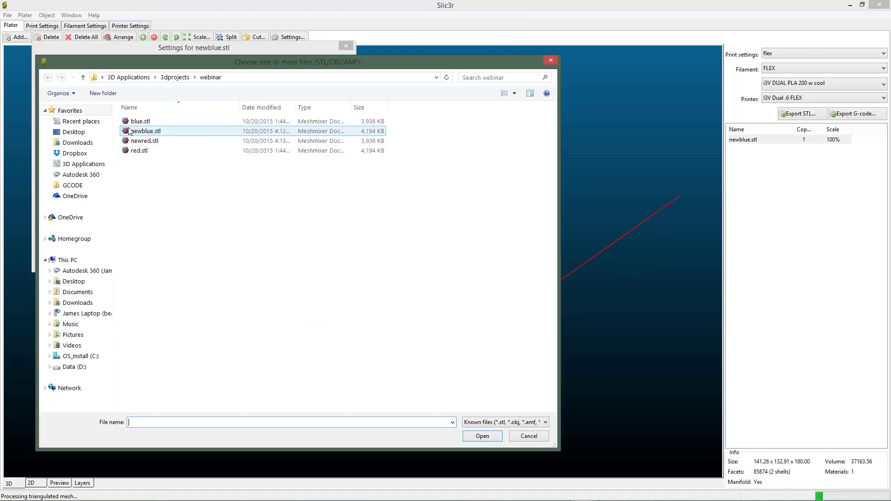
click(145, 141)
double_click(145, 141)
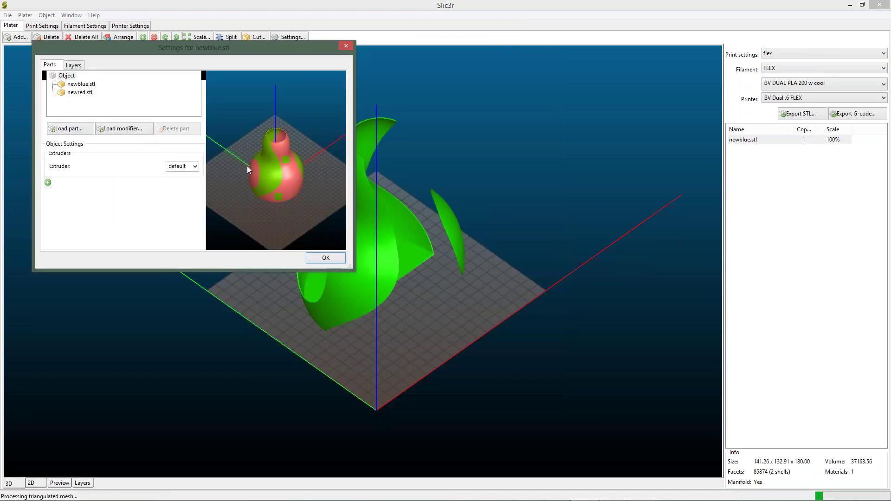
Step: Assign extruder 1 to the newblue.stl part and extruder 2 to the newred.stl part, and apply the object settings
click(88, 85)
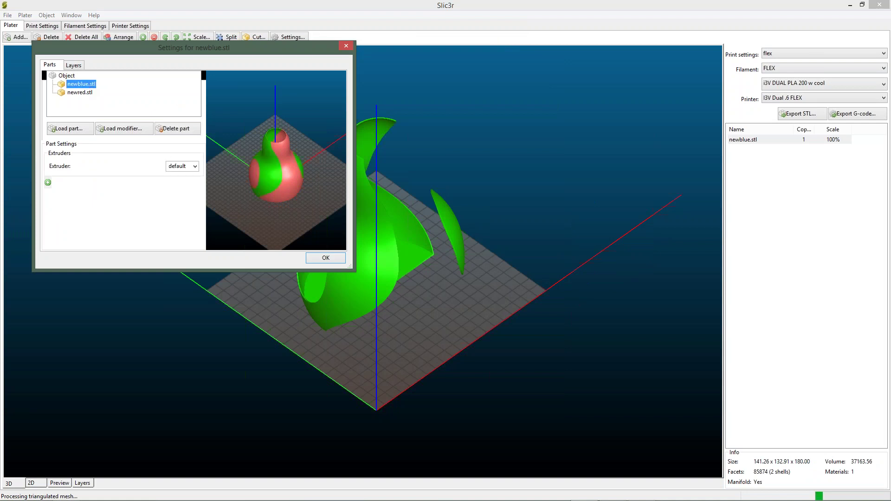
click(194, 166)
click(181, 184)
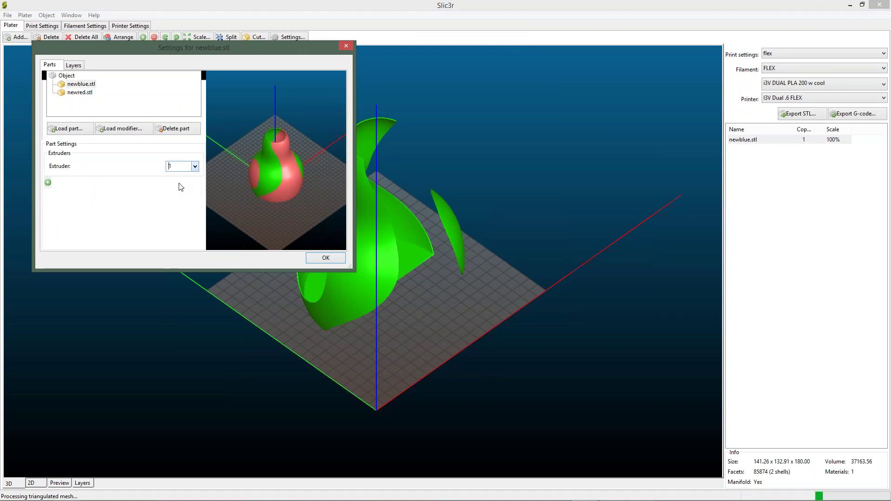
click(82, 92)
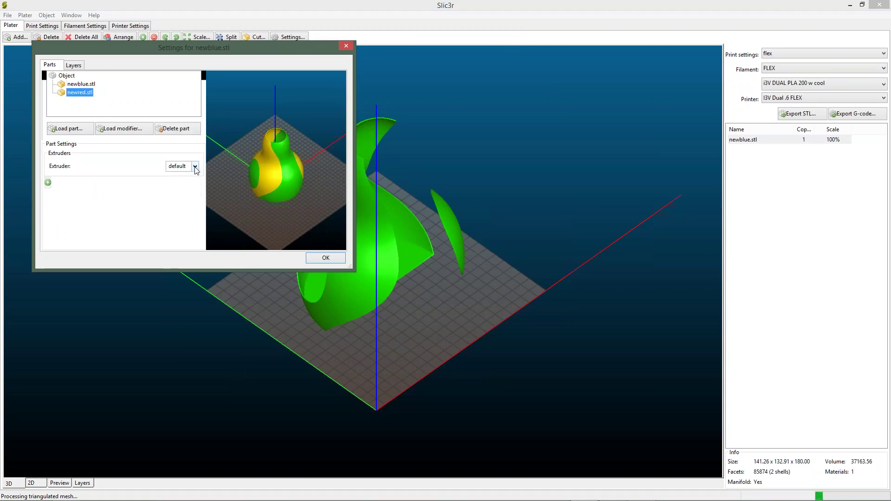
click(195, 166)
click(181, 193)
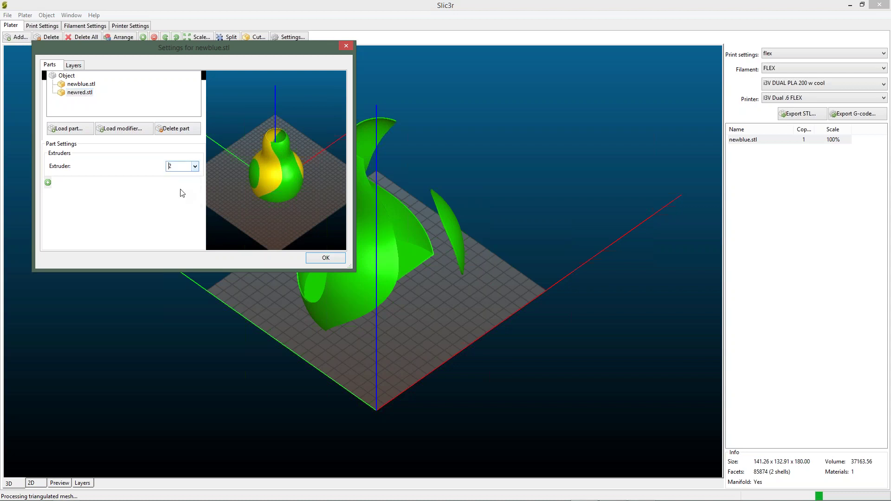
click(336, 257)
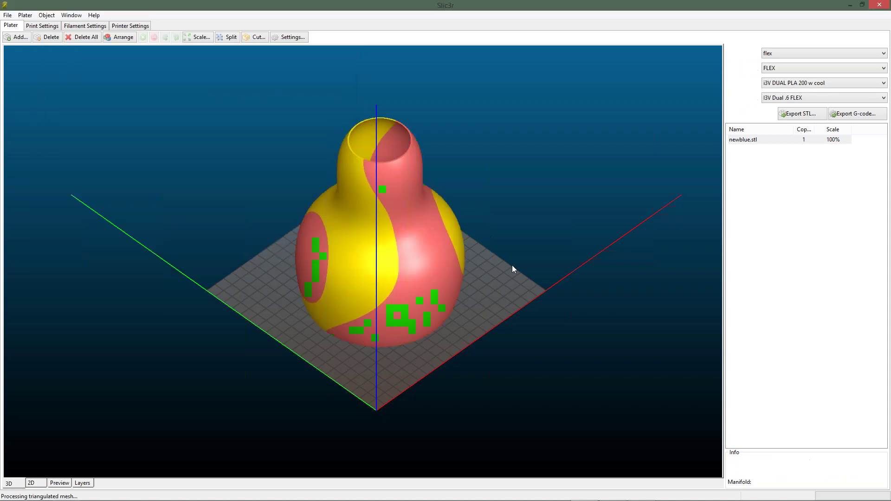
Step: Inspect the combined two-color vase from several sides, and switch back to Fusion 360
drag(560, 238, 299, 232)
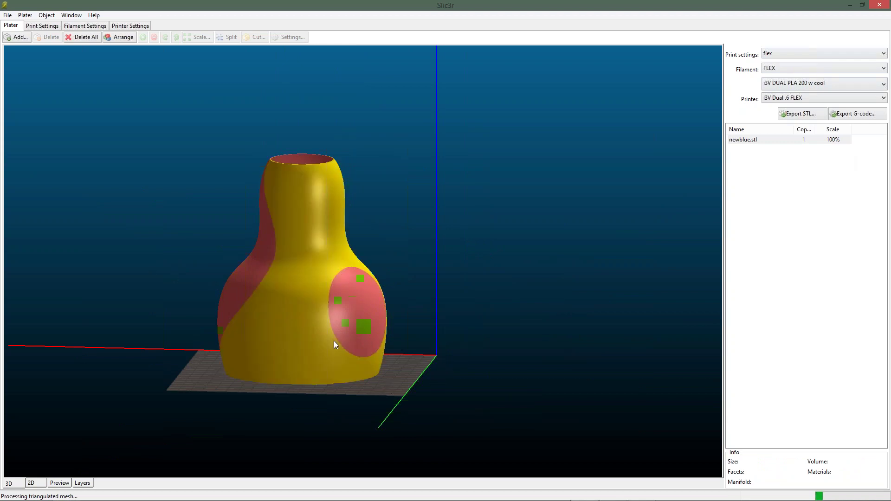
mouse_move(515, 306)
mouse_down()
mouse_move(519, 320)
mouse_move(553, 332)
mouse_move(607, 332)
mouse_move(547, 336)
mouse_move(505, 295)
mouse_up()
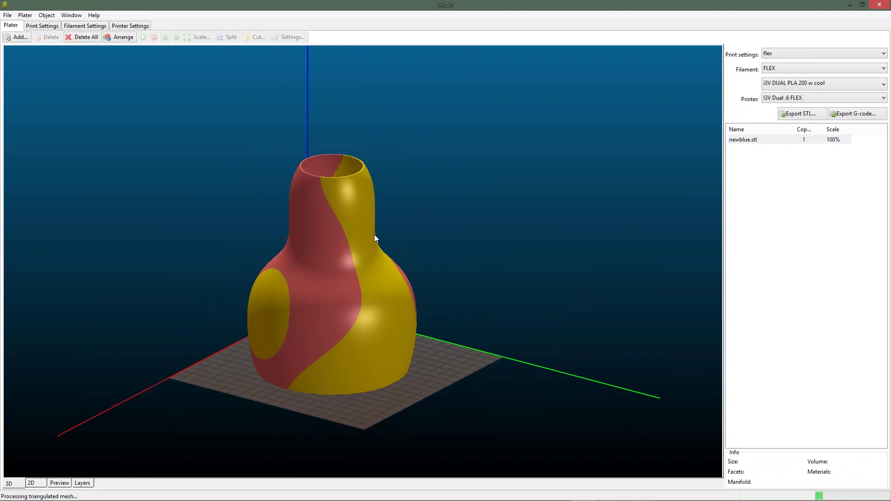
click(868, 6)
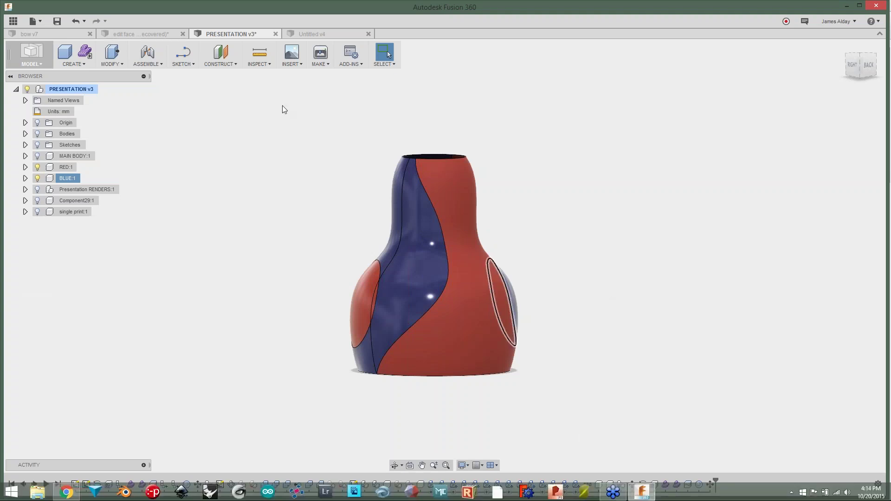
Step: Examine the assembled RED and BLUE vase components up close and from above
scroll(284, 143, up, 4)
scroll(286, 148, down, 3)
middle_drag(335, 163, 309, 146)
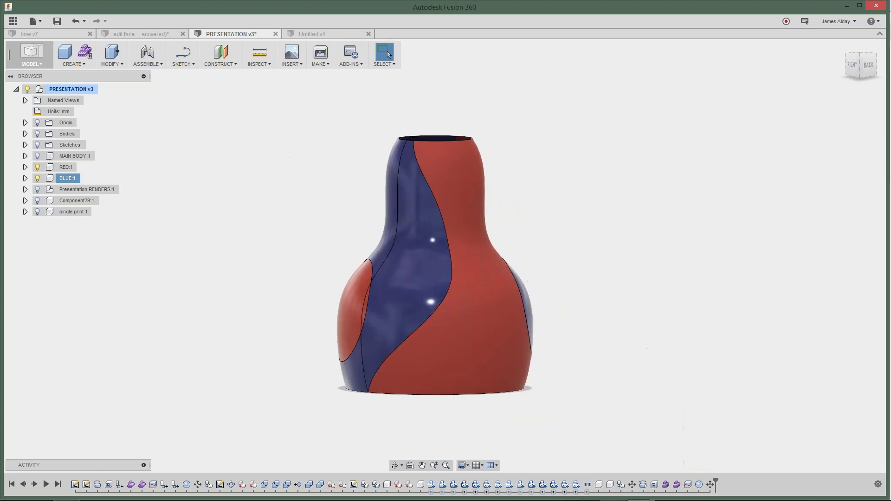
scroll(247, 193, up, 4)
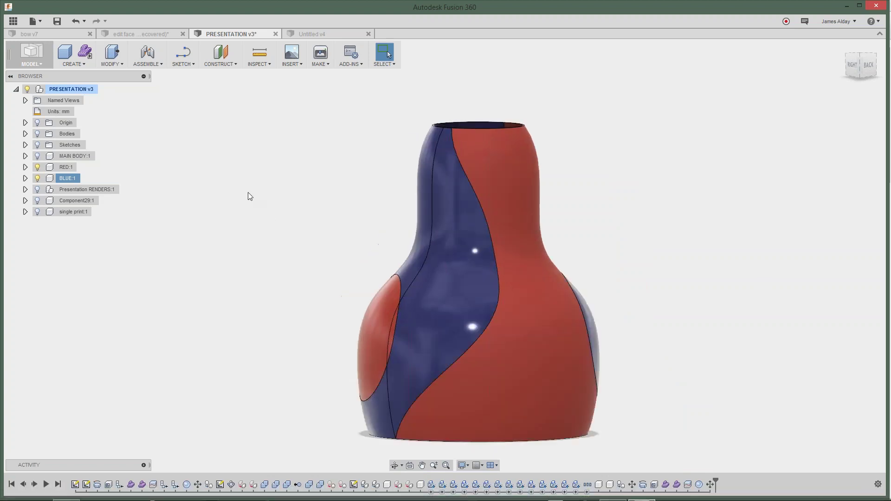
middle_drag(342, 232, 273, 216)
scroll(279, 190, down, 3)
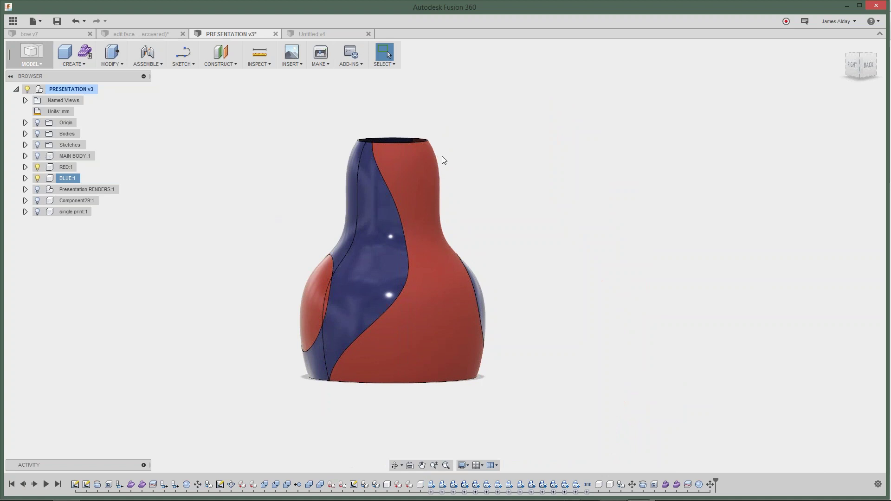
middle_drag(510, 157, 586, 253)
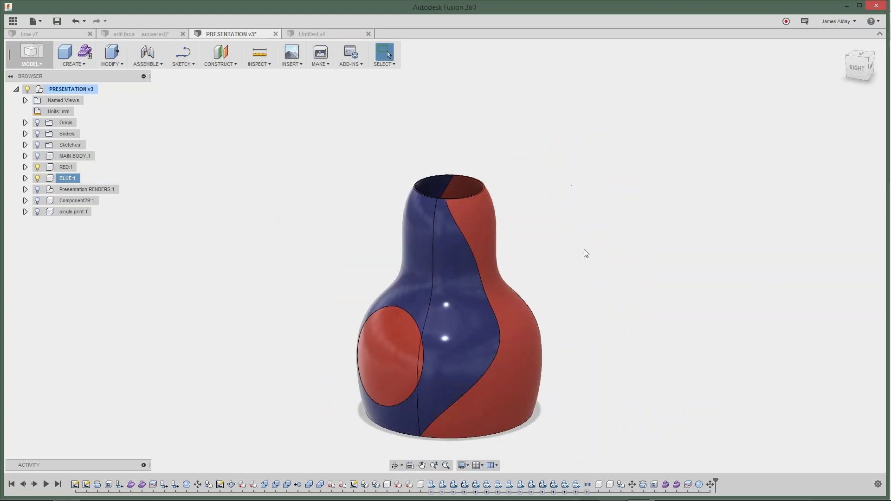
scroll(580, 241, up, 3)
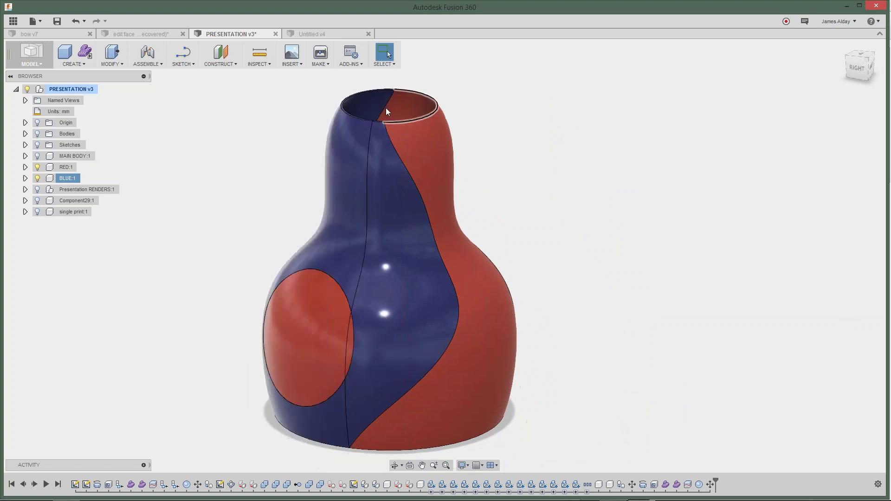
middle_drag(536, 117, 561, 127)
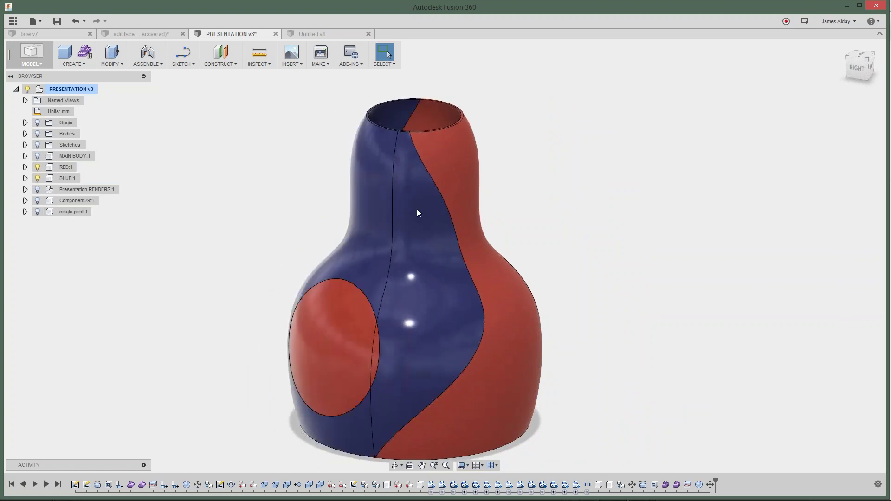
scroll(597, 210, down, 3)
middle_drag(604, 257, 672, 288)
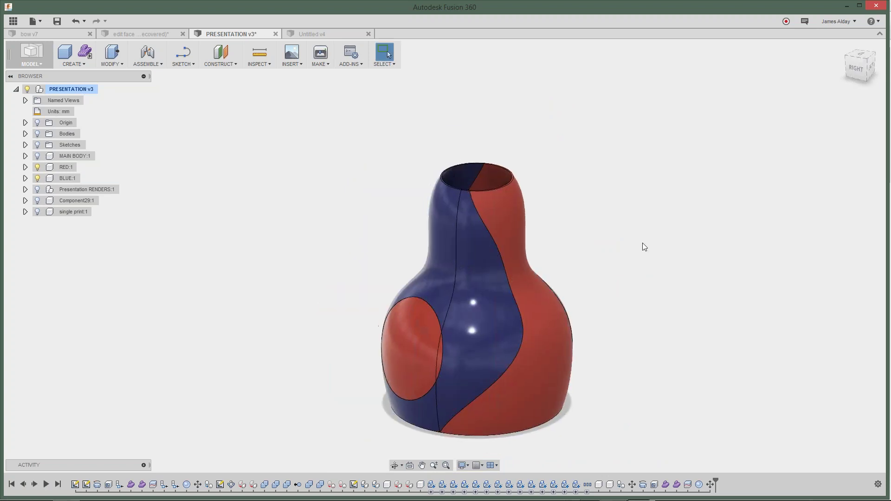
middle_drag(621, 227, 537, 154)
scroll(513, 180, up, 2)
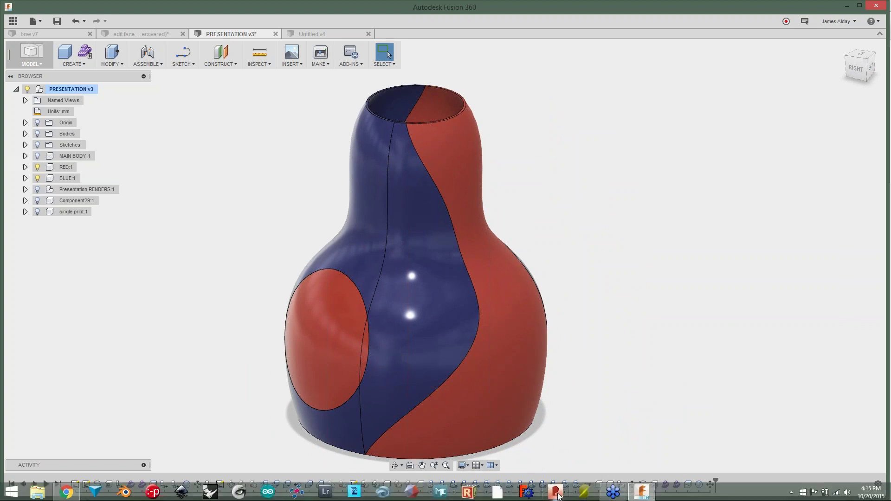
Step: Open Print Studio, review the printer models available for creating a print file, and dismiss the printer settings
click(555, 491)
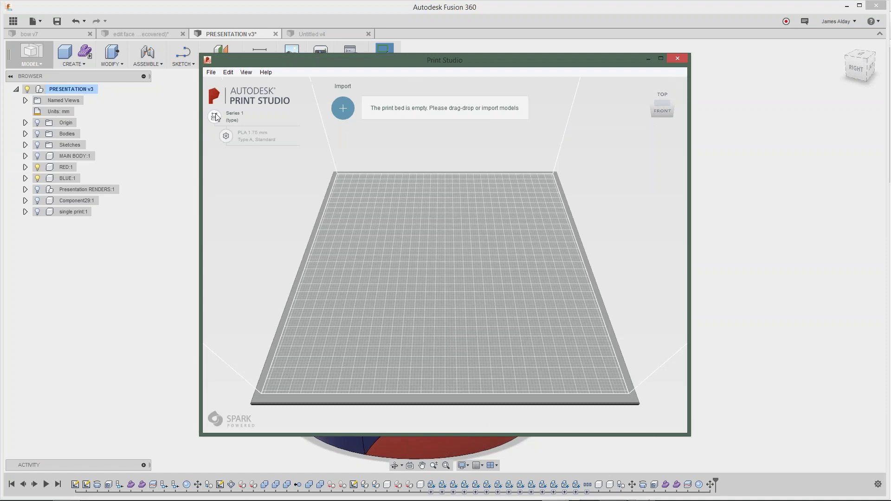
click(215, 116)
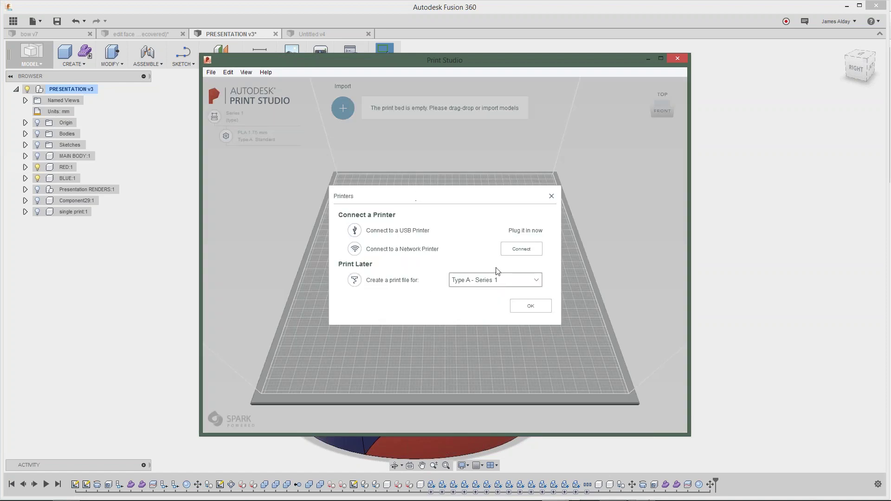
click(502, 284)
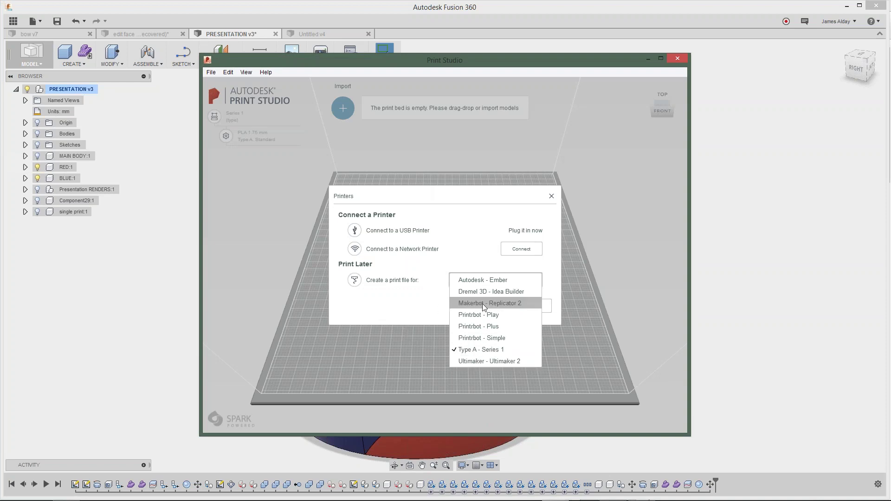
click(417, 312)
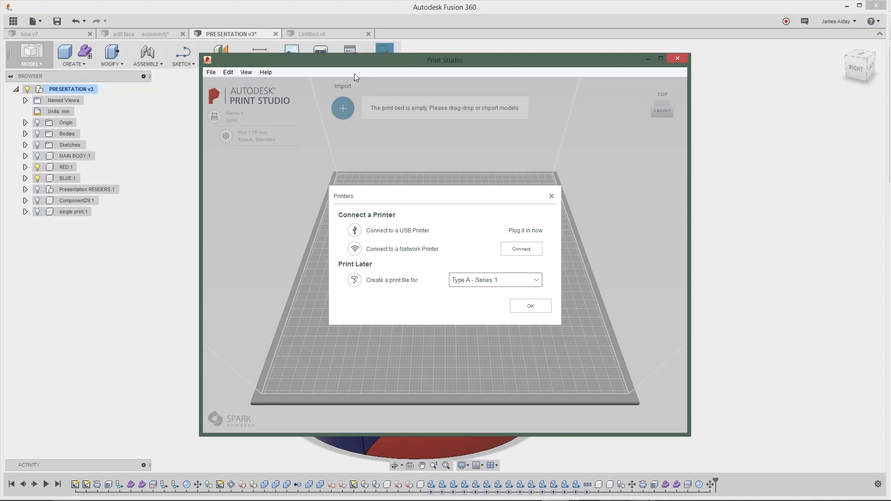
drag(354, 73, 321, 76)
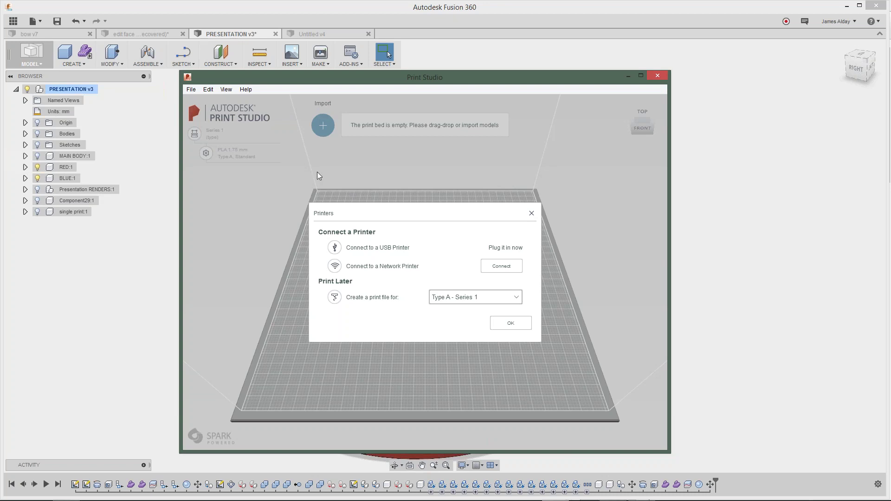
drag(299, 80, 282, 90)
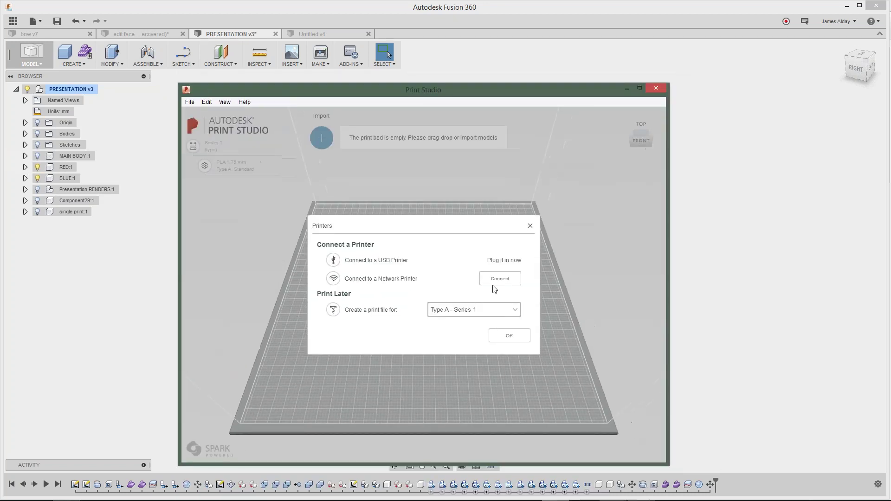
click(529, 226)
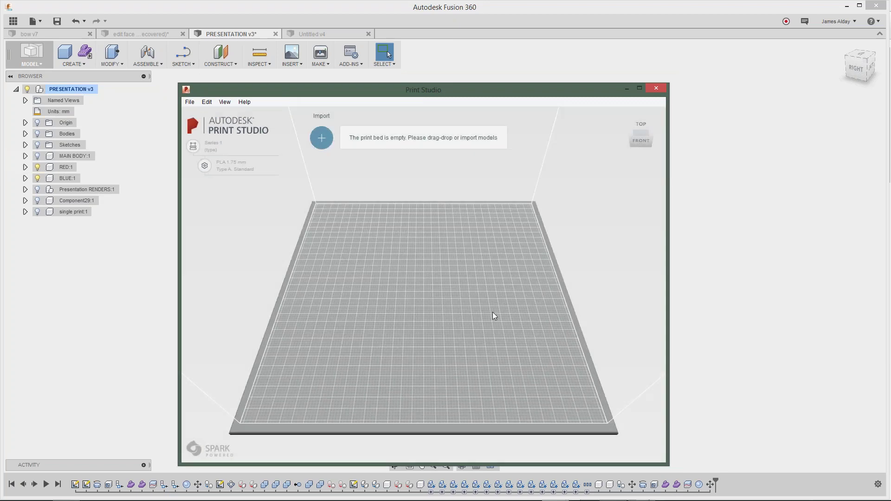
Step: View the empty print bed at an angle and in its home view, and close Print Studio
middle_drag(444, 305, 434, 291)
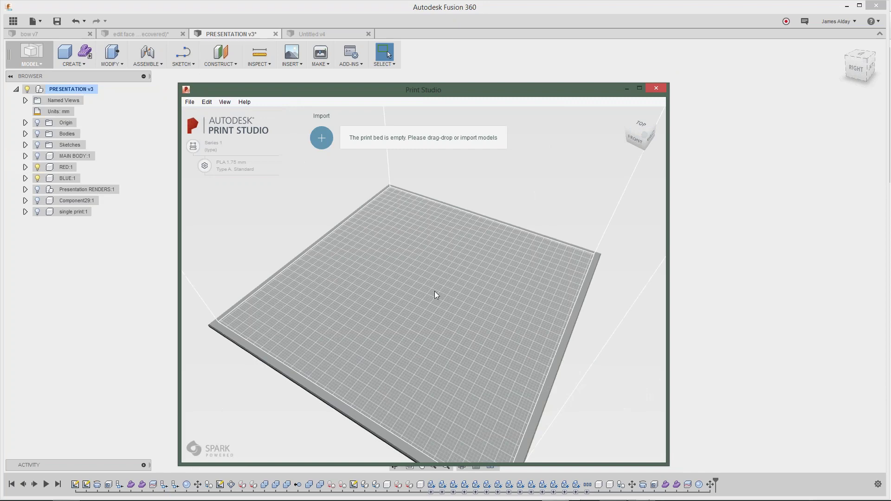
key(Home)
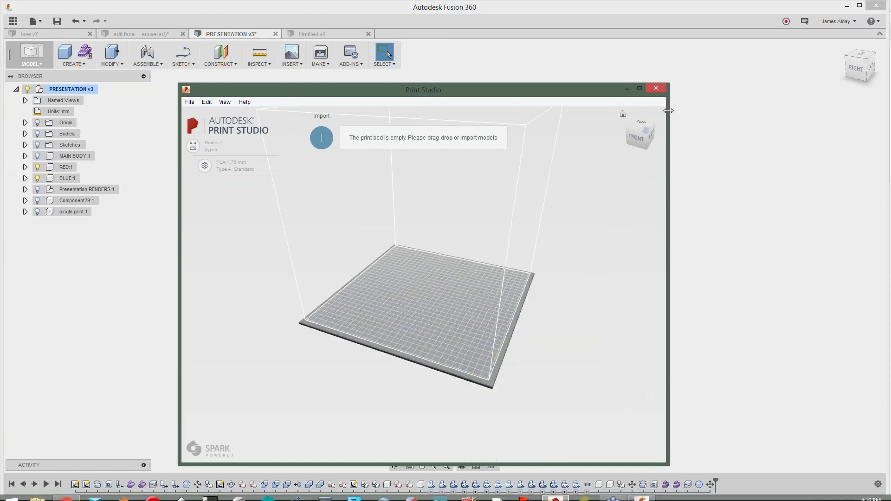
click(655, 86)
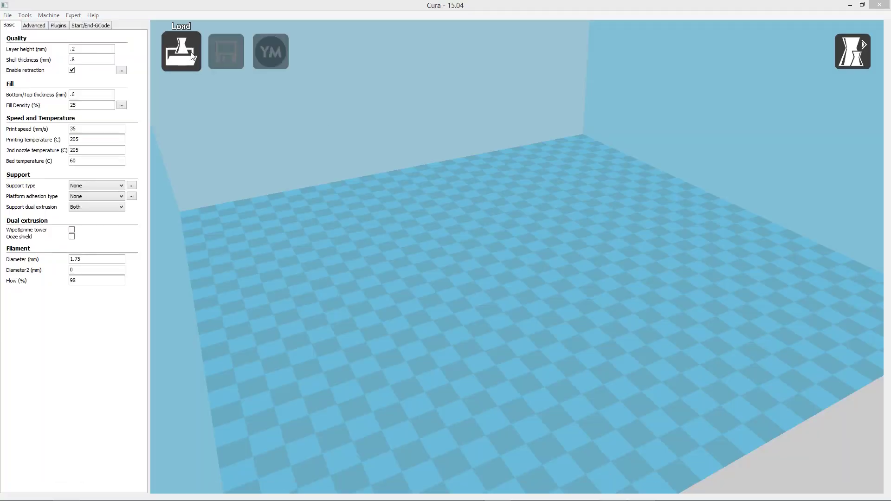
Step: Load newblue.stl and newred.stl from the webinar folder onto the build platform
click(192, 55)
click(115, 96)
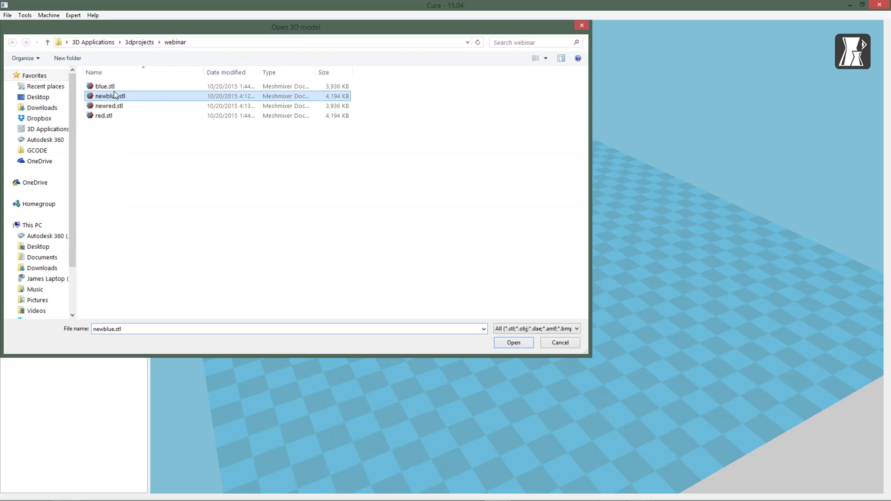
double_click(115, 95)
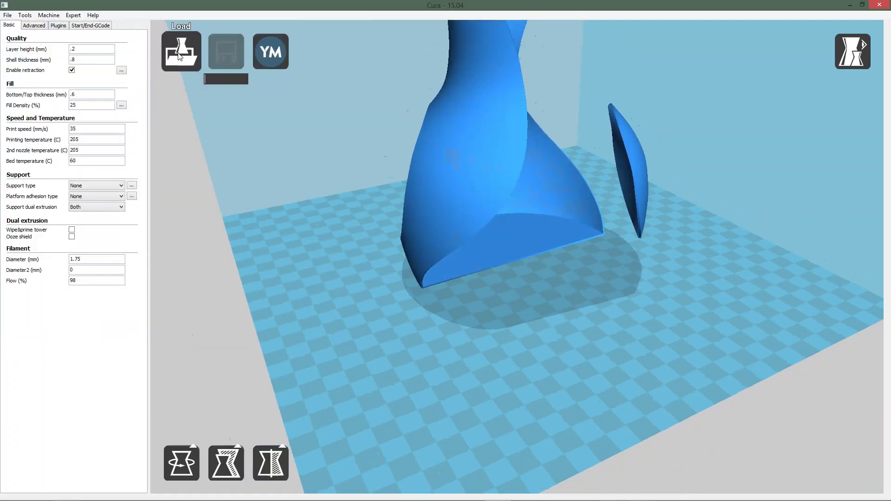
click(179, 56)
click(119, 106)
double_click(119, 106)
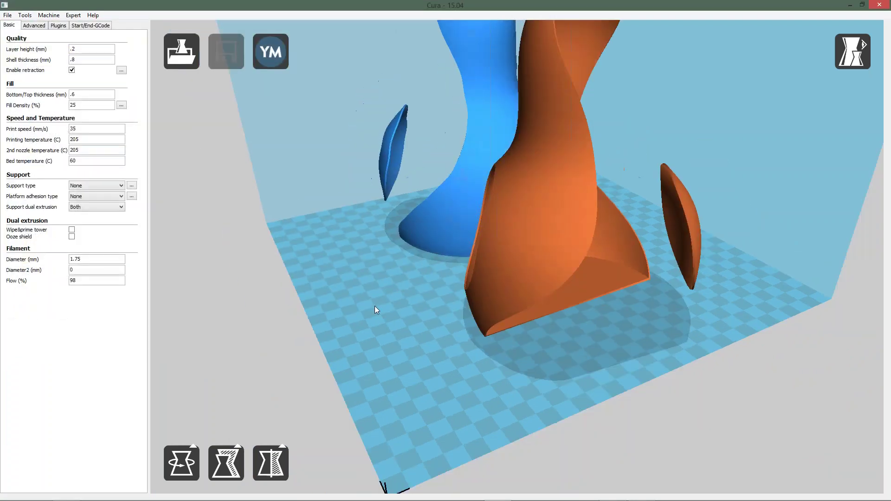
Step: Combine the two loaded vase parts with Dual extrusion merge, and close Cura after viewing the vase from another side
right_click(508, 202)
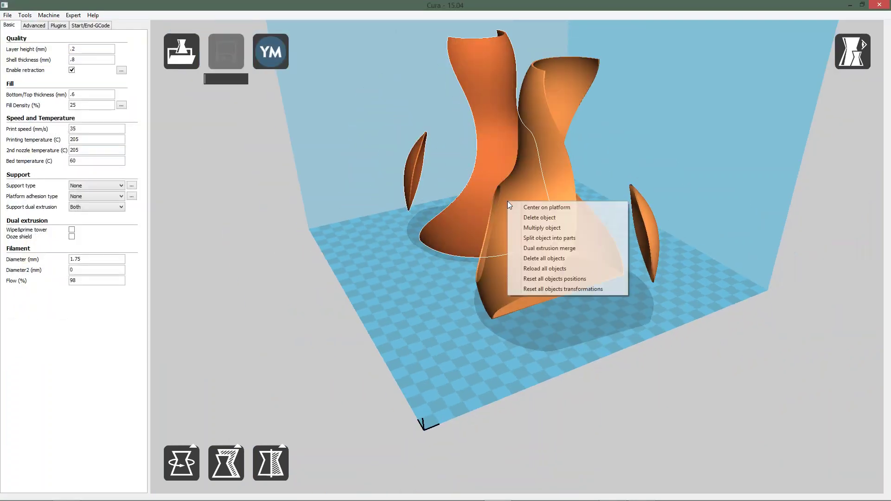
click(565, 250)
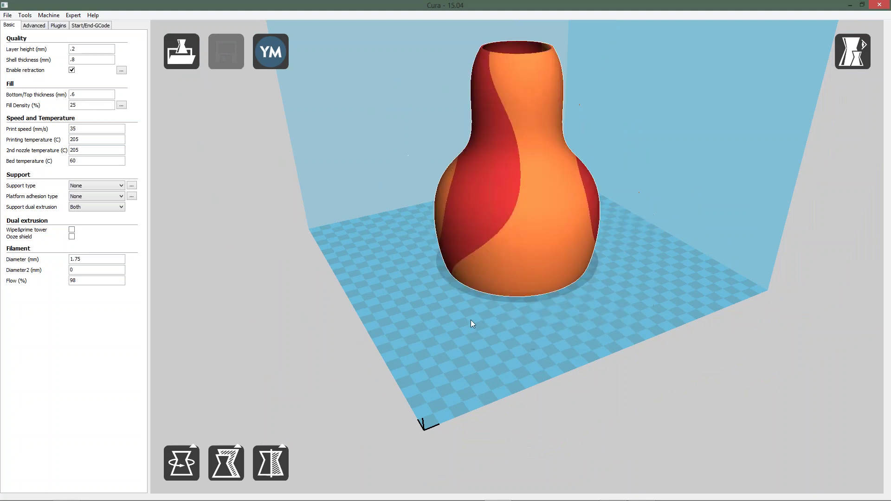
right_drag(637, 293, 563, 280)
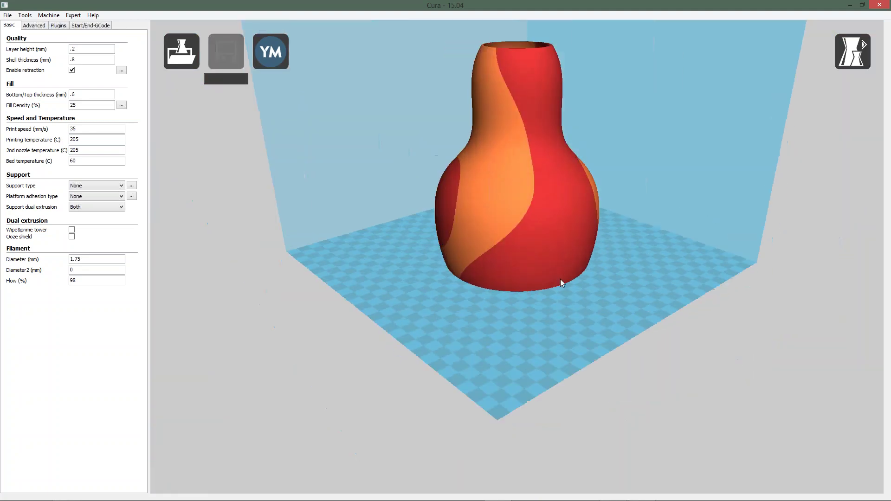
click(563, 280)
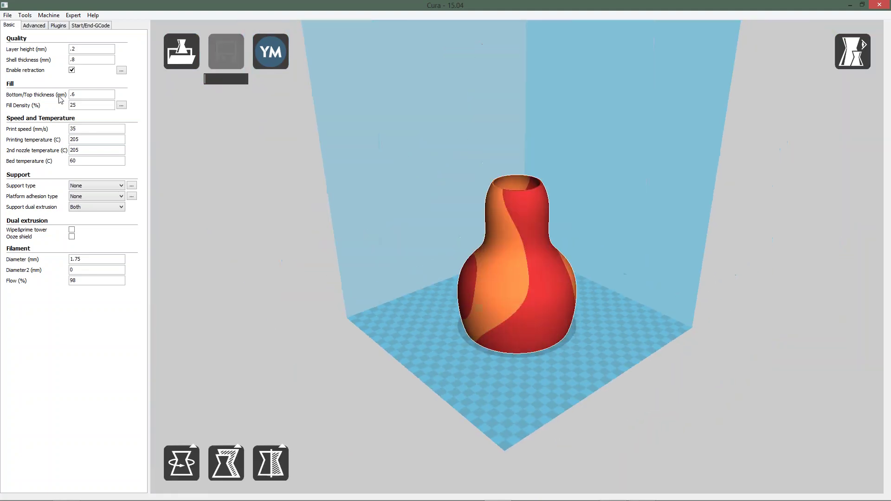
right_click(497, 260)
click(536, 242)
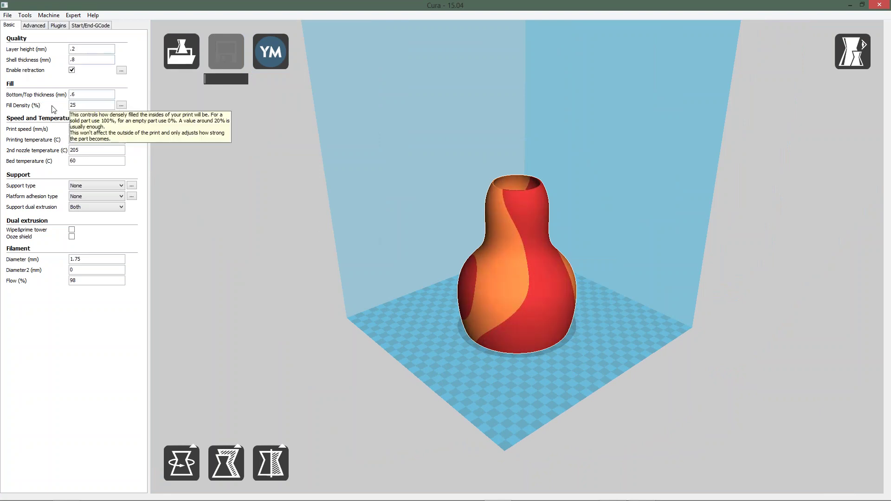
click(880, 5)
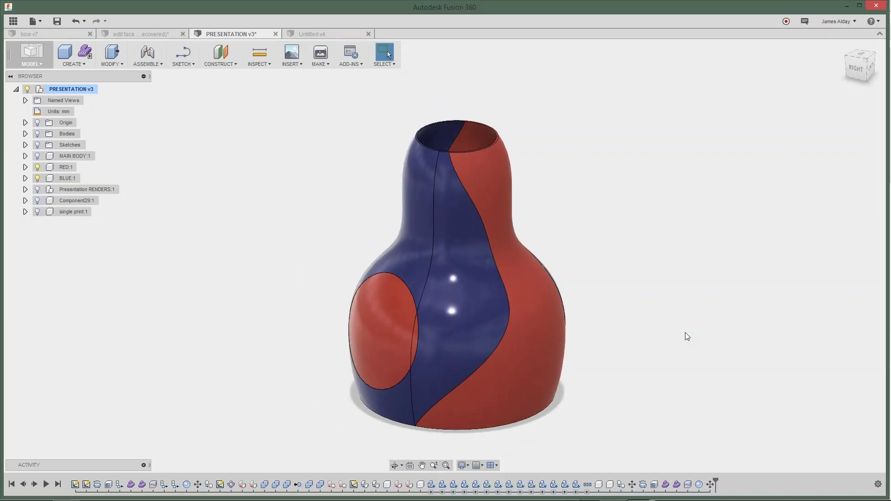
Step: Switch back to Cura, review its Basic and Advanced print settings, and close it
shift+middle_drag(656, 316, 640, 382)
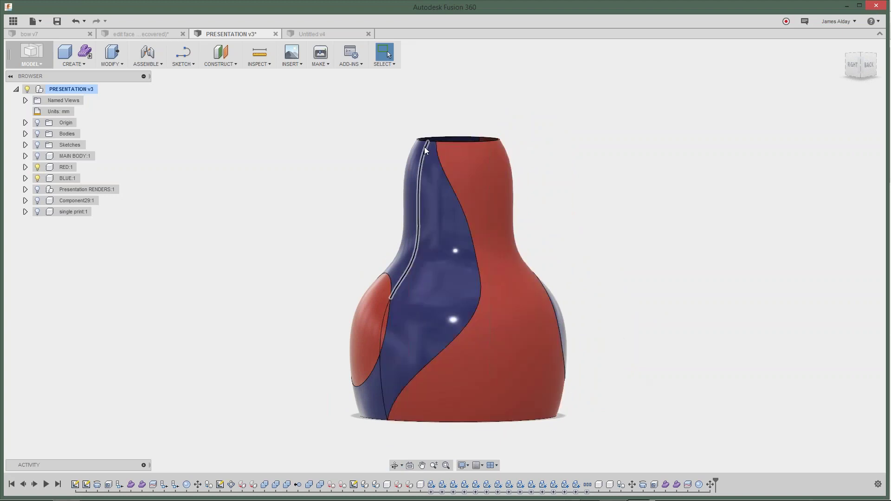
mouse_move(580, 497)
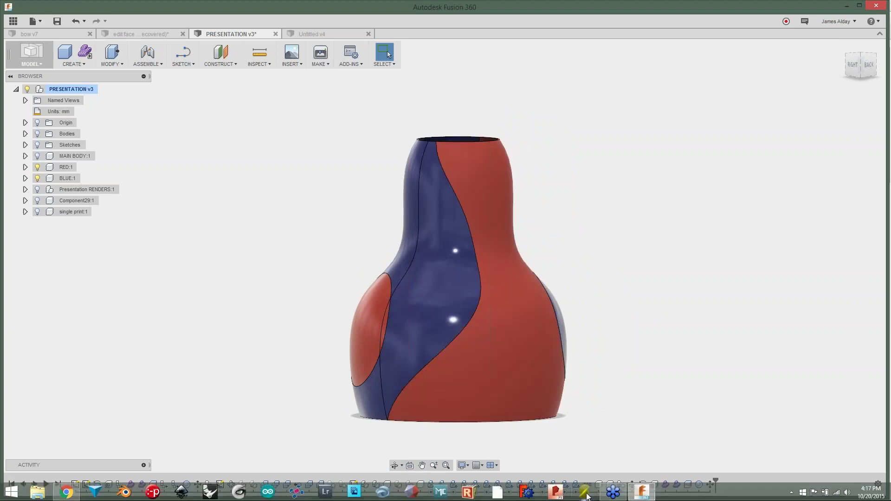
click(497, 493)
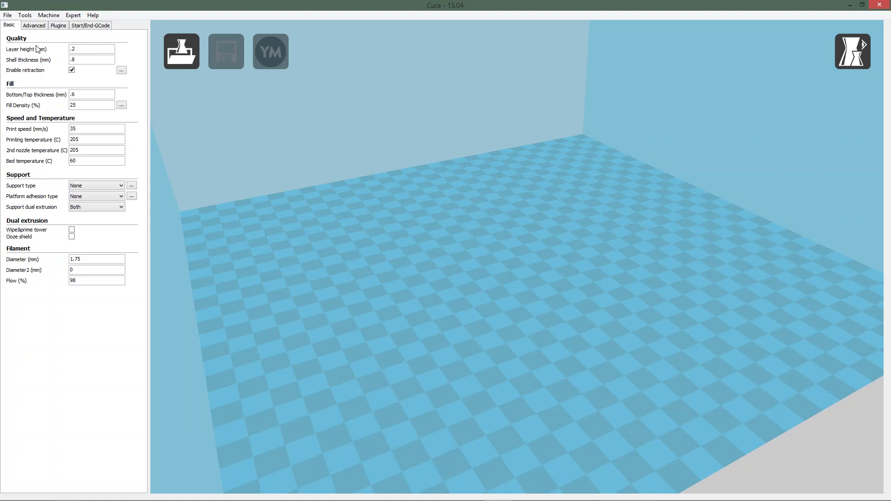
click(35, 26)
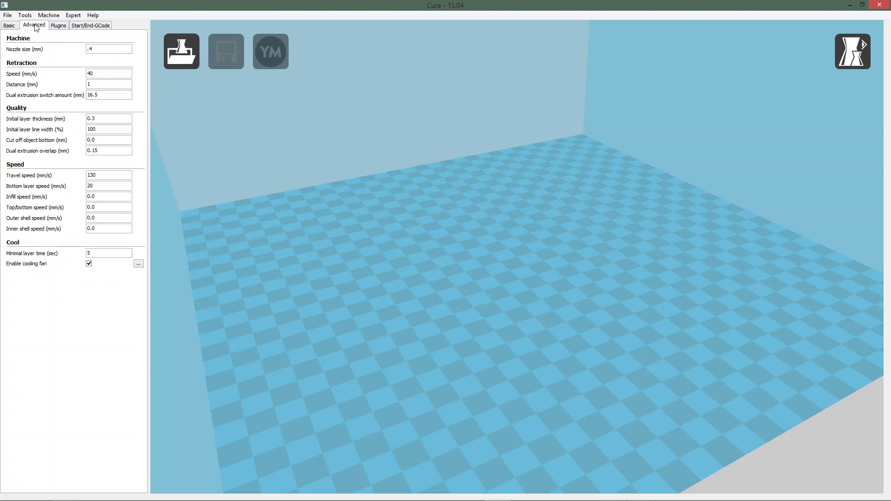
click(10, 26)
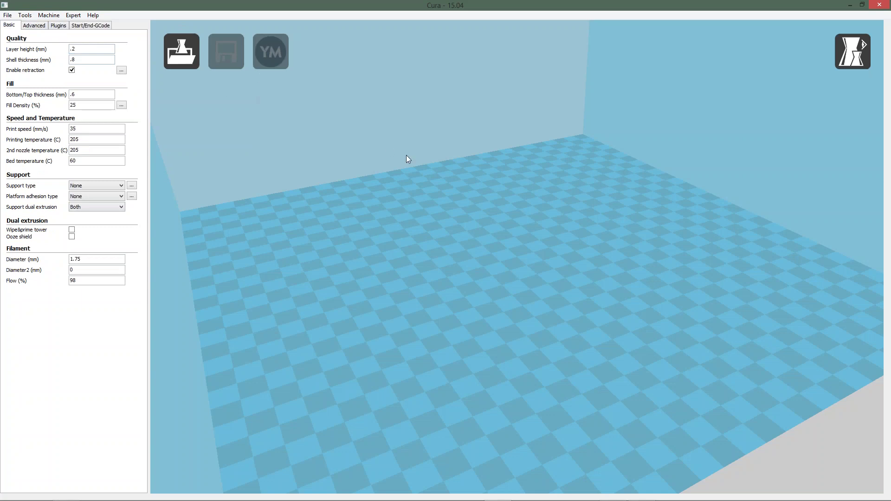
click(878, 5)
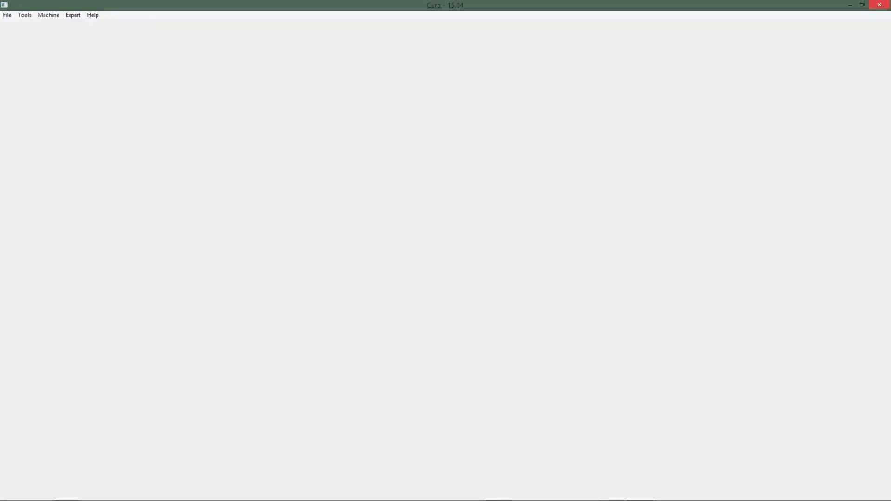
Step: Examine the seam between the red and blue vase components up close and the assembled vase from all sides
scroll(403, 390, up, 6)
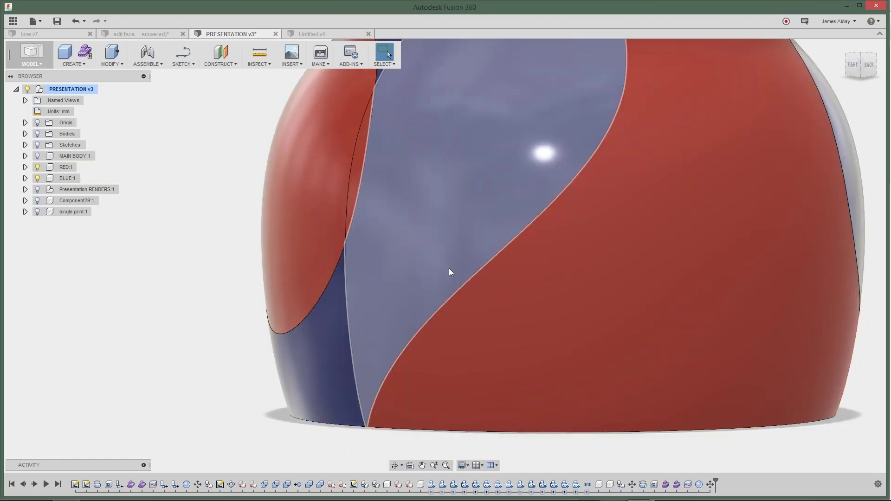
scroll(491, 323, up, 5)
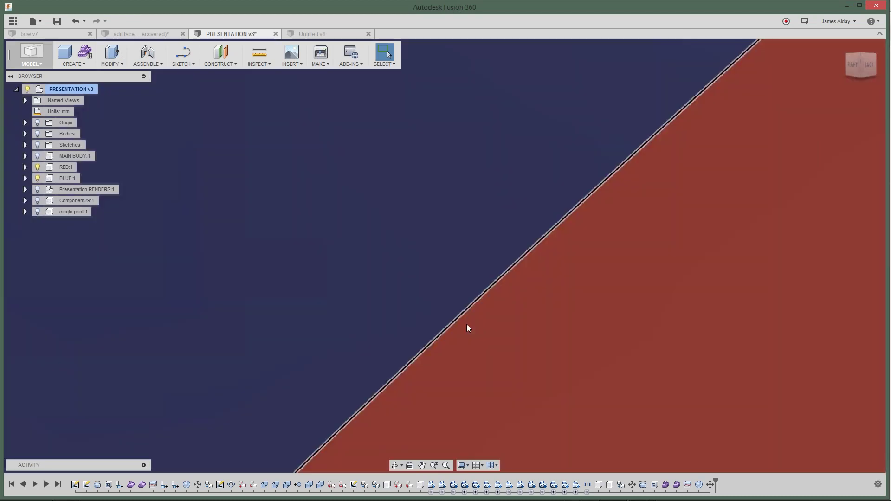
scroll(443, 320, down, 4)
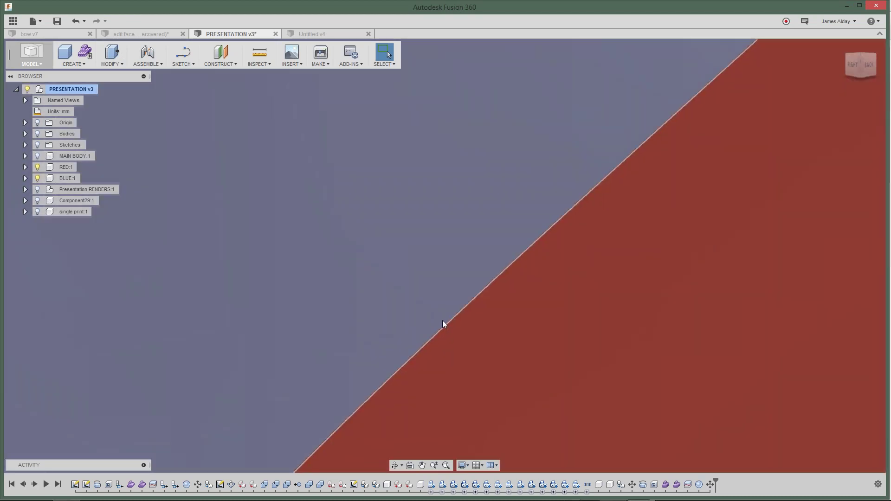
scroll(437, 311, down, 10)
shift+middle_drag(566, 227, 455, 283)
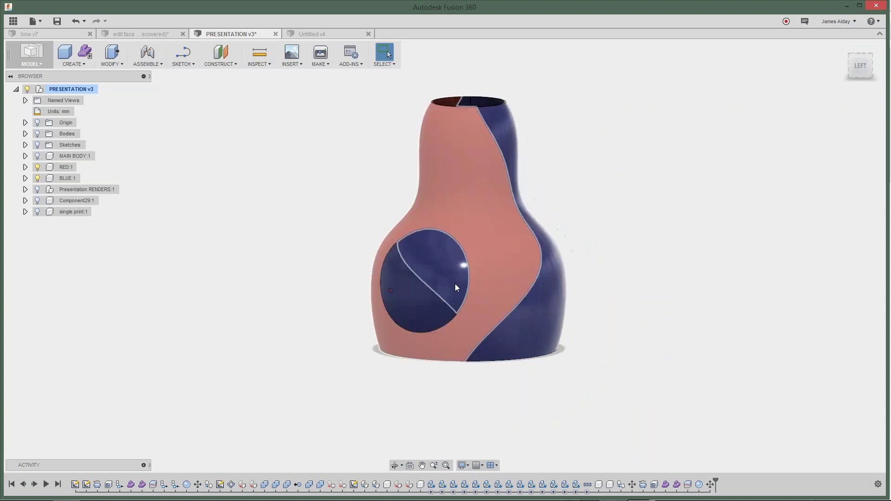
shift+middle_drag(636, 248, 525, 250)
shift+middle_drag(764, 235, 527, 228)
scroll(551, 228, down, 3)
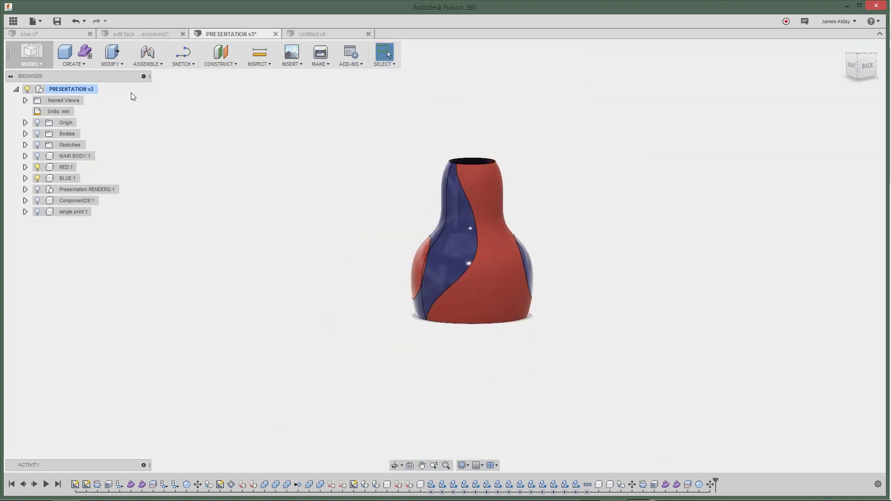
Step: Make the Presentation RENDERS component visible alongside the RED and BLUE vase components
click(41, 190)
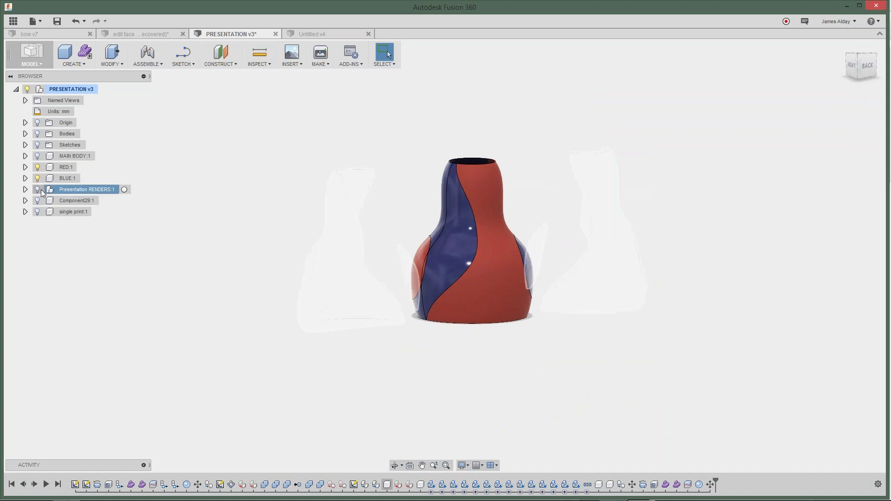
click(341, 143)
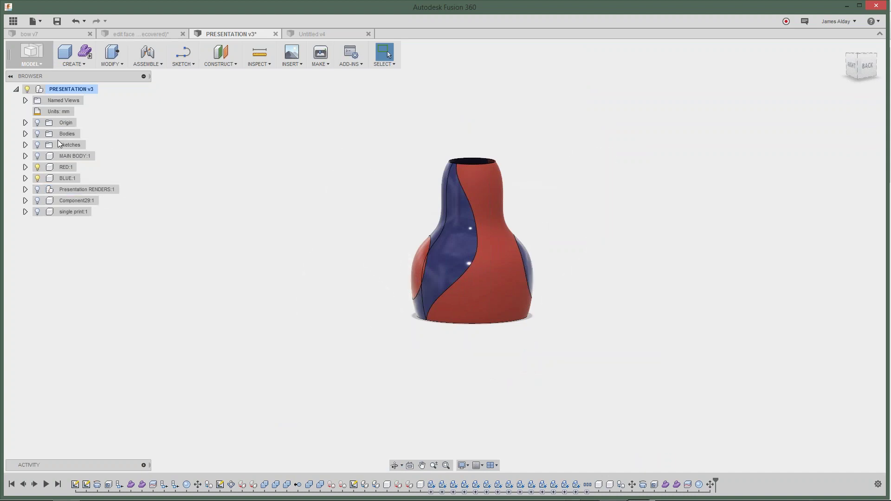
scroll(564, 224, up, 4)
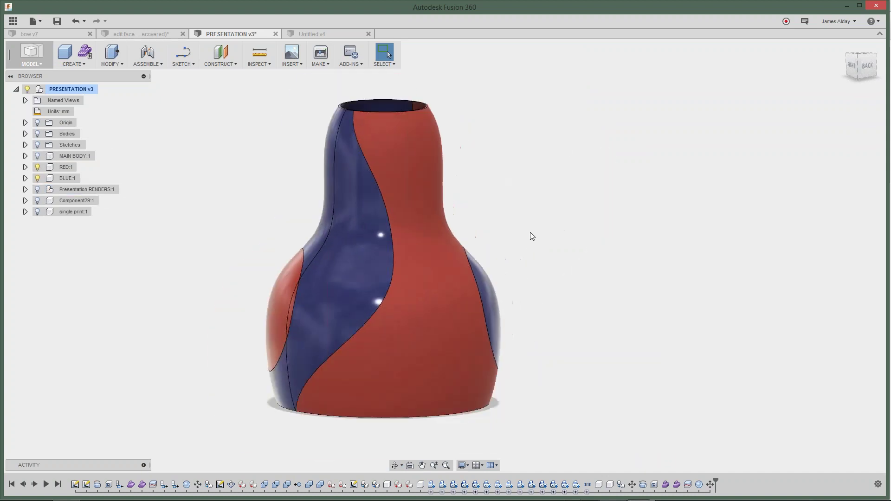
middle_drag(529, 224, 572, 205)
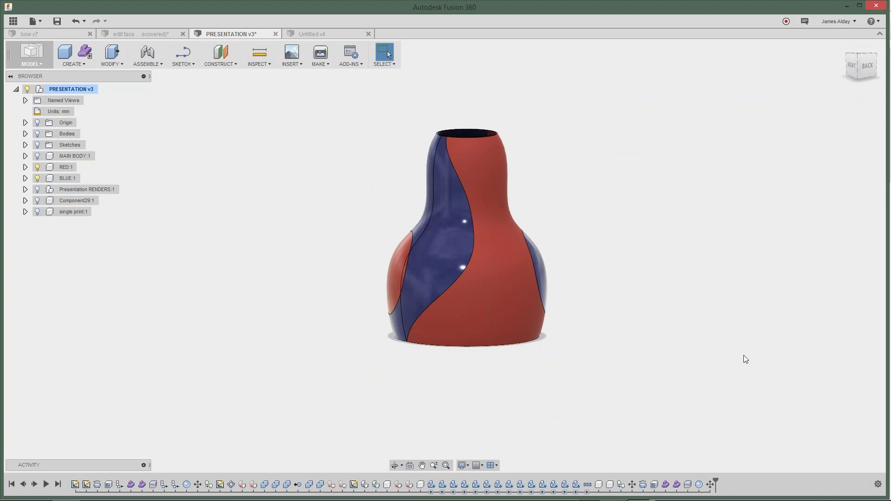
shift+middle_drag(472, 150, 400, 195)
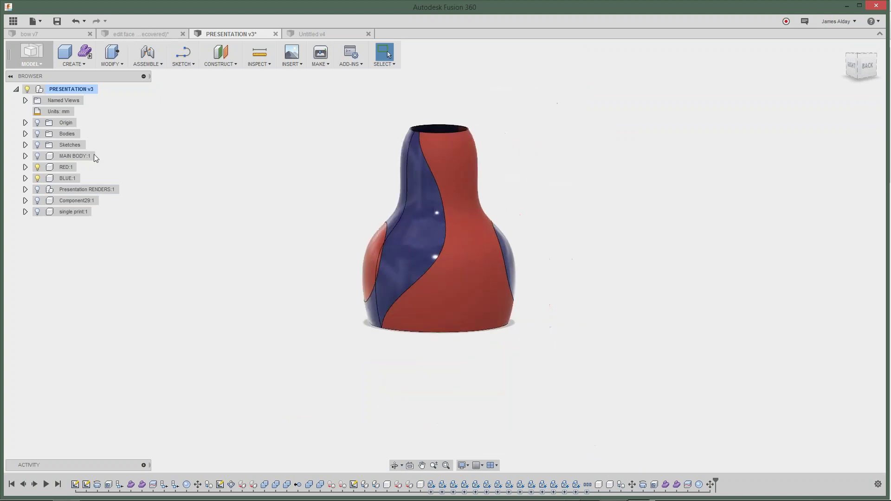
click(34, 192)
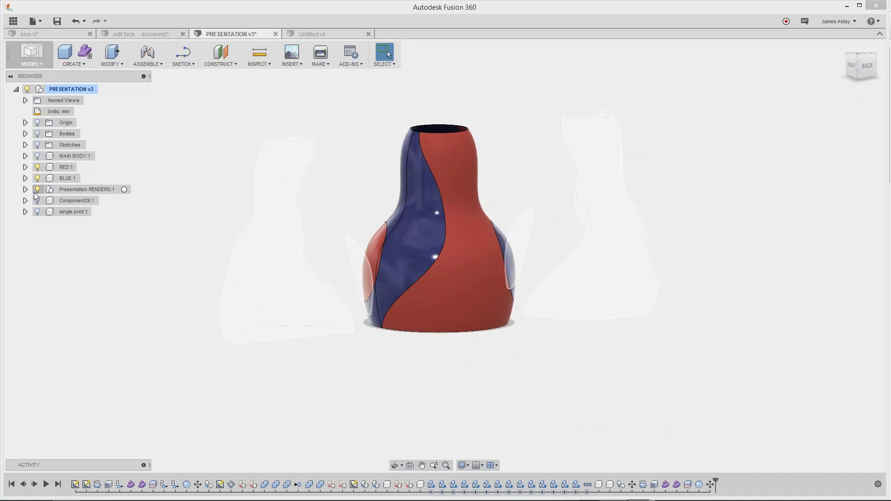
scroll(563, 242, down, 3)
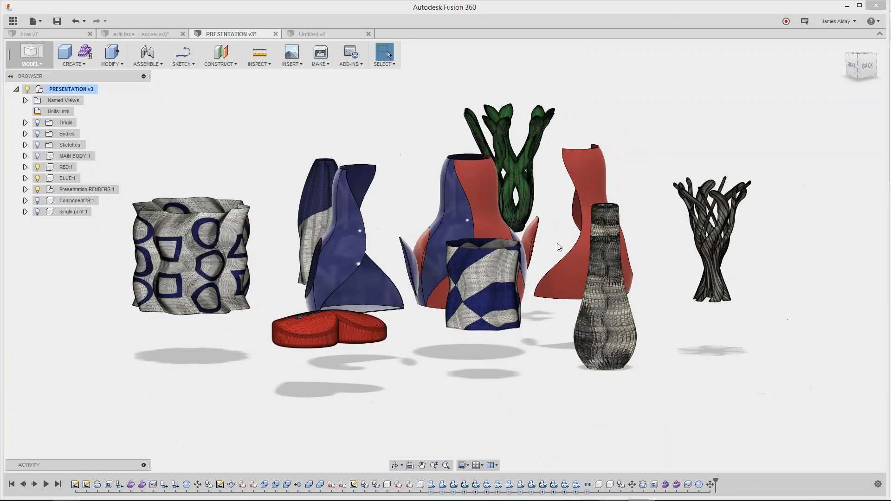
Step: Inspect the displayed model collection from several angles, including the green lattice vase and the grey textured vase up close
shift+middle_drag(427, 286, 497, 320)
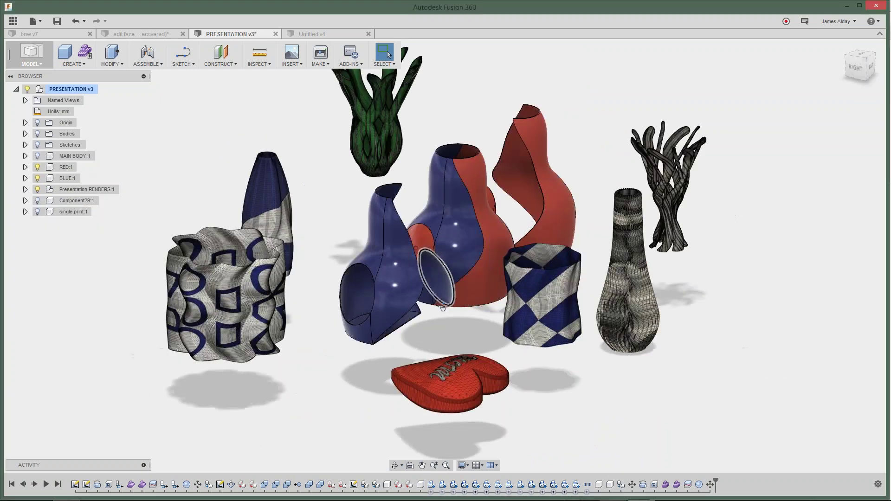
shift+middle_drag(442, 307, 362, 172)
scroll(361, 172, up, 5)
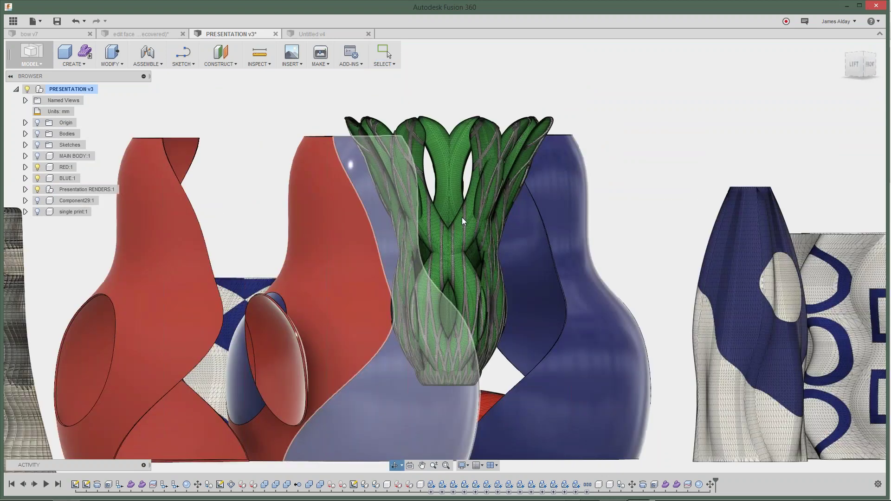
scroll(461, 217, up, 5)
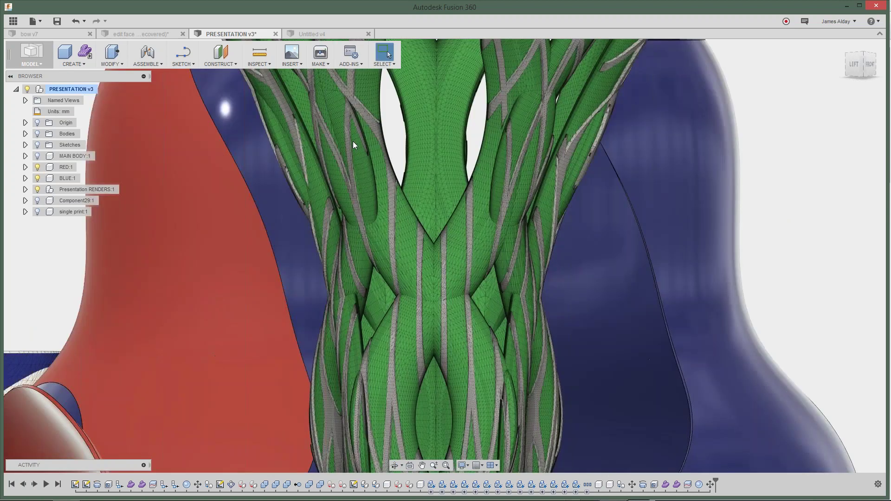
scroll(352, 145, down, 8)
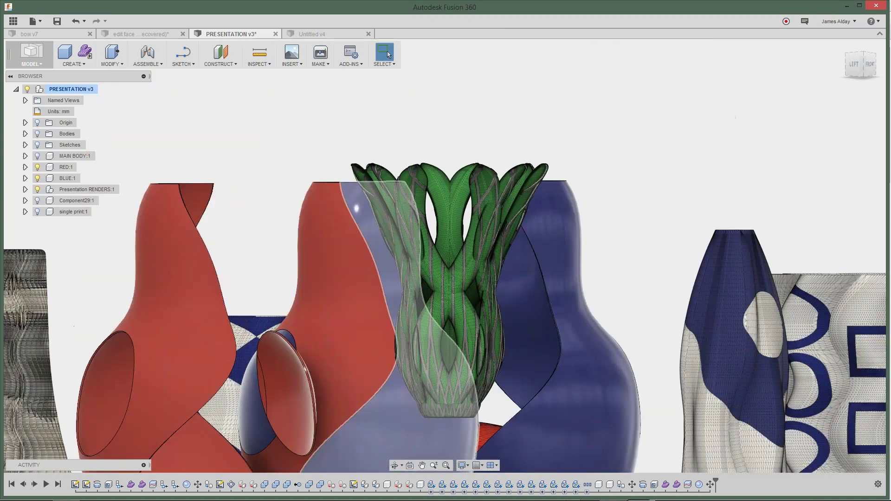
shift+middle_drag(408, 278, 466, 293)
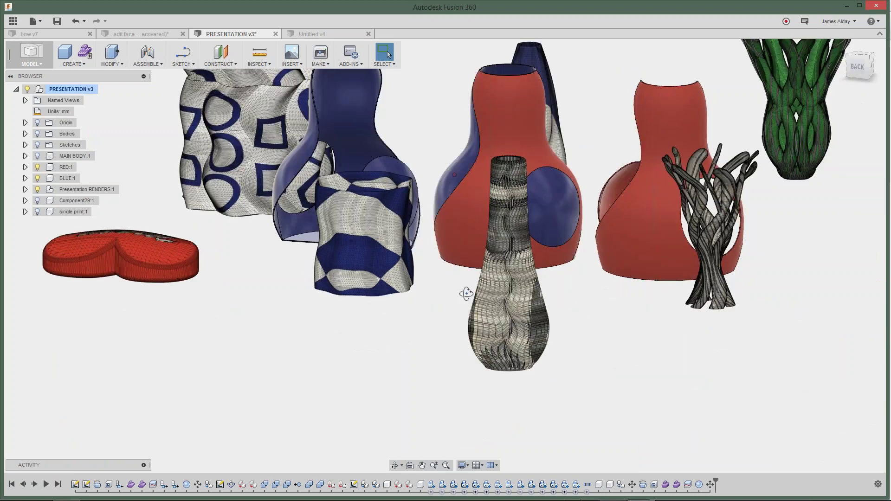
scroll(541, 265, up, 5)
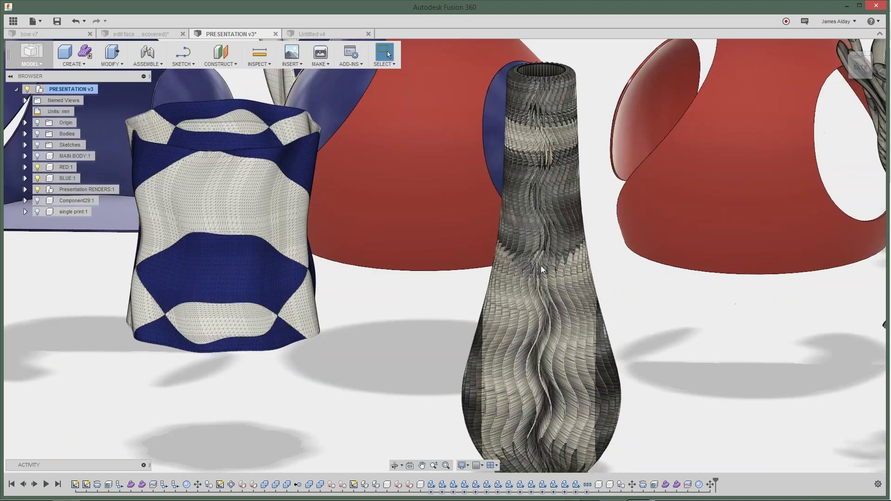
shift+middle_drag(541, 265, 538, 218)
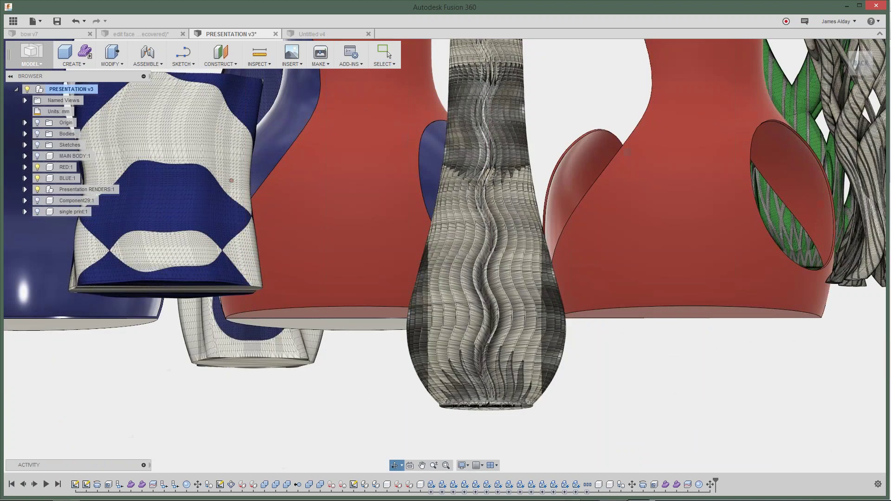
Step: Open the Render workspace for the model collection, and return to the Model workspace
click(33, 63)
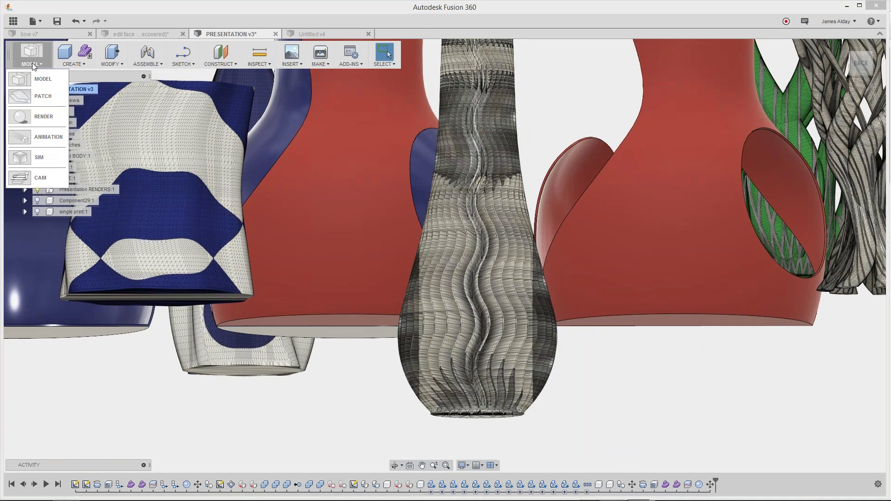
click(44, 117)
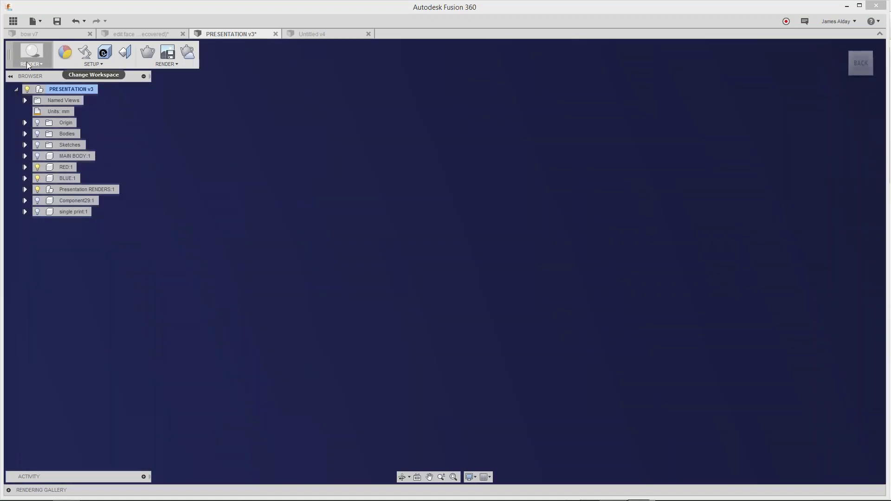
click(27, 65)
click(39, 78)
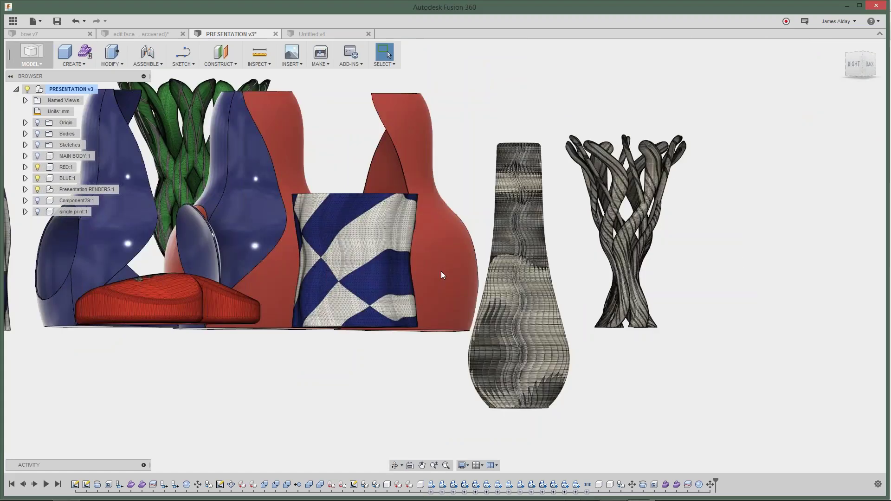
Step: Hide the Presentation RENDERS component, keeping the RED and BLUE vase components displayed
scroll(441, 271, down, 3)
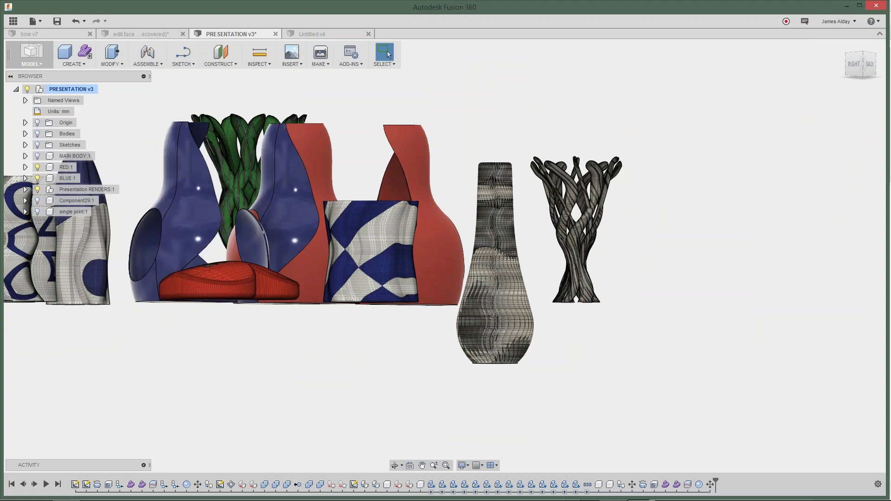
middle_drag(387, 165, 427, 193)
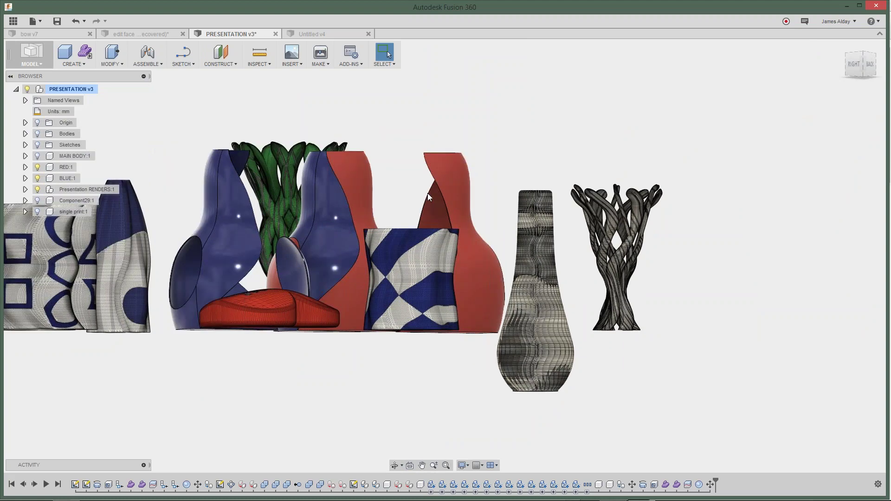
scroll(427, 193, up, 3)
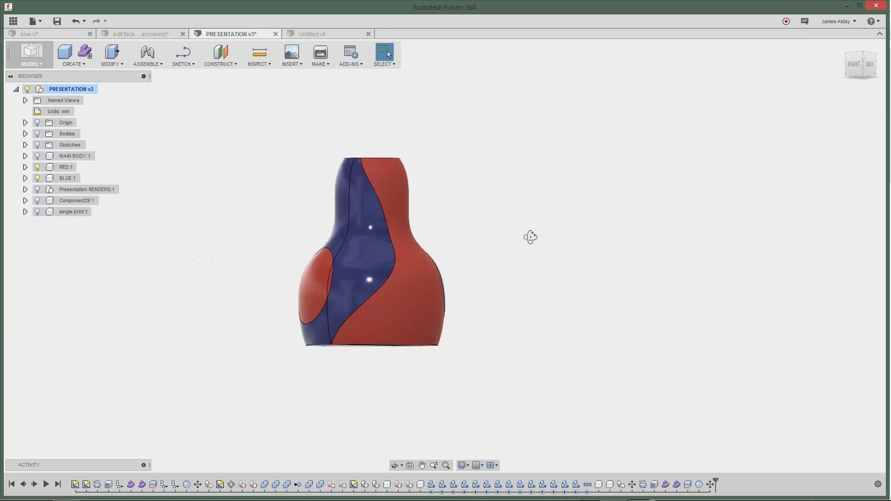
key(Escape)
Step: Start a Box on the vertical origin plane and draw its base over the lower vase, about 132.5 by 154.3 mm
click(110, 64)
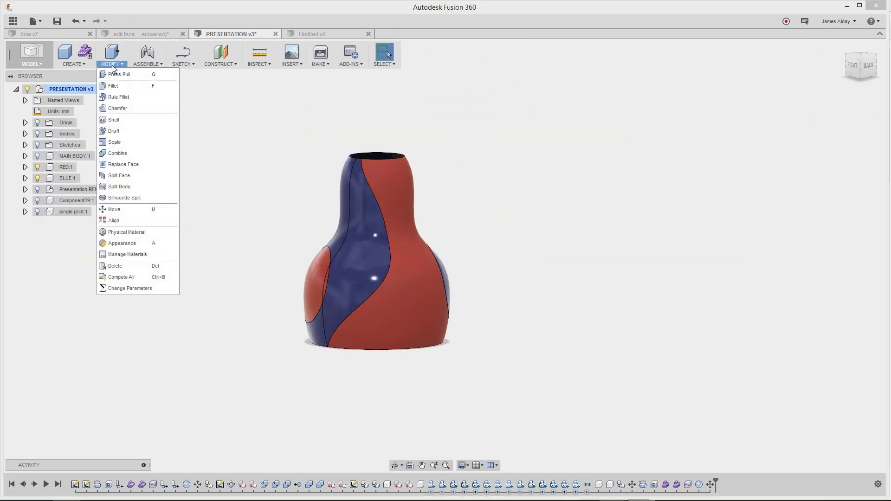
mouse_move(79, 60)
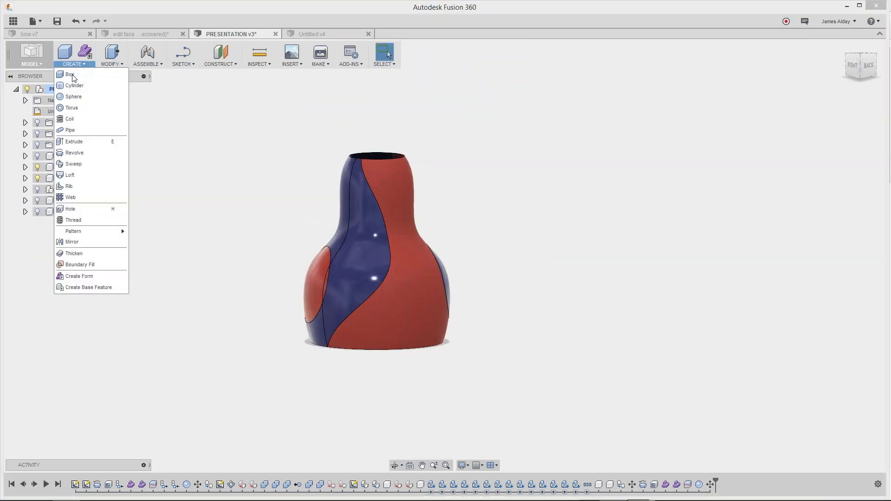
click(73, 78)
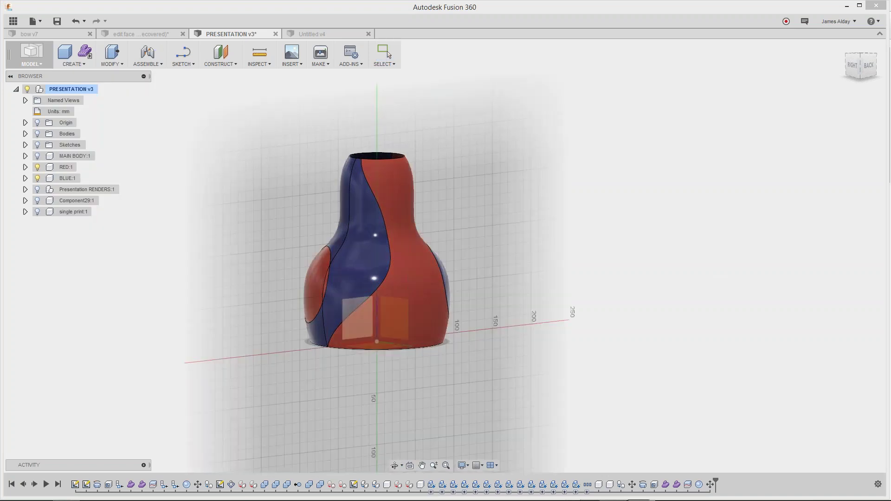
click(300, 215)
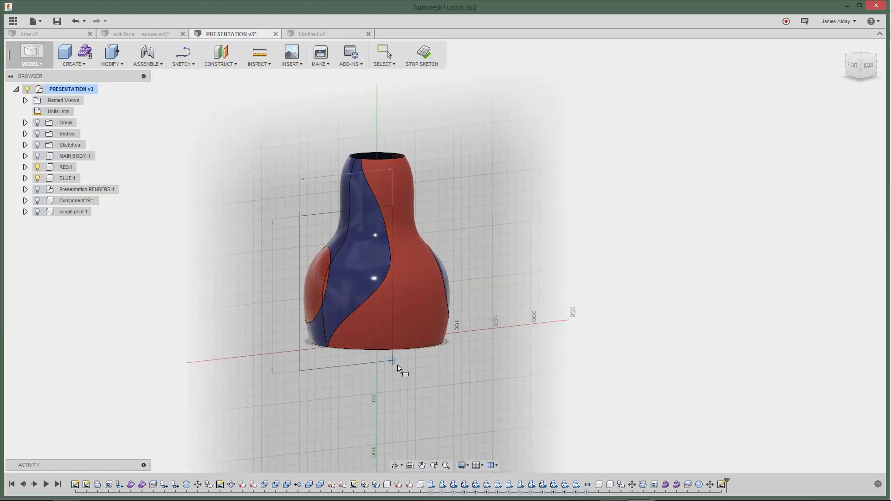
click(403, 365)
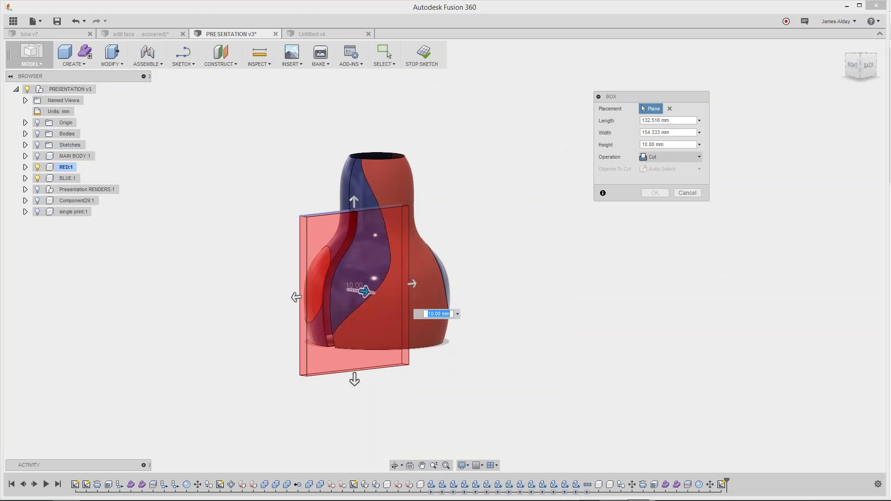
Step: Extend the box to a height of 130 mm through the vase and create it as a New Body
drag(370, 293, 453, 305)
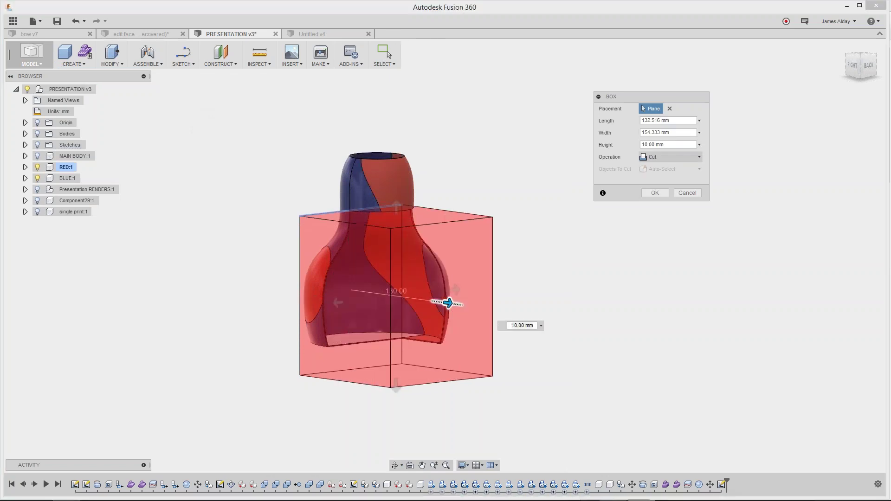
click(669, 159)
click(671, 205)
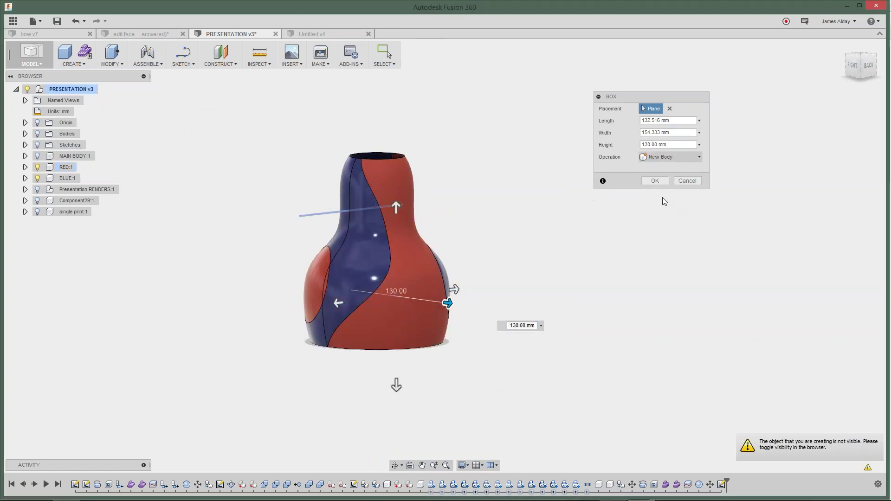
click(655, 192)
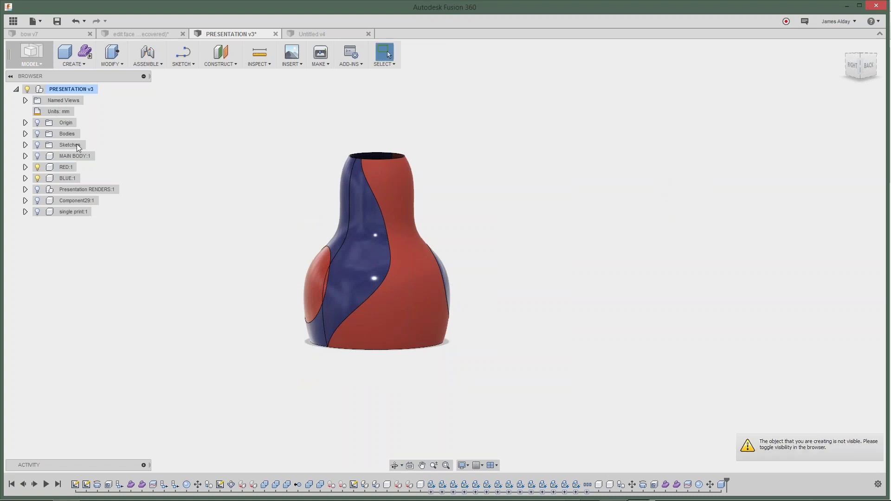
Step: Show the Bodies folder and hide Body7, Body8 and Body9, leaving the new box displayed with the vase
click(37, 134)
shift+middle_drag(658, 180, 460, 206)
key(F6)
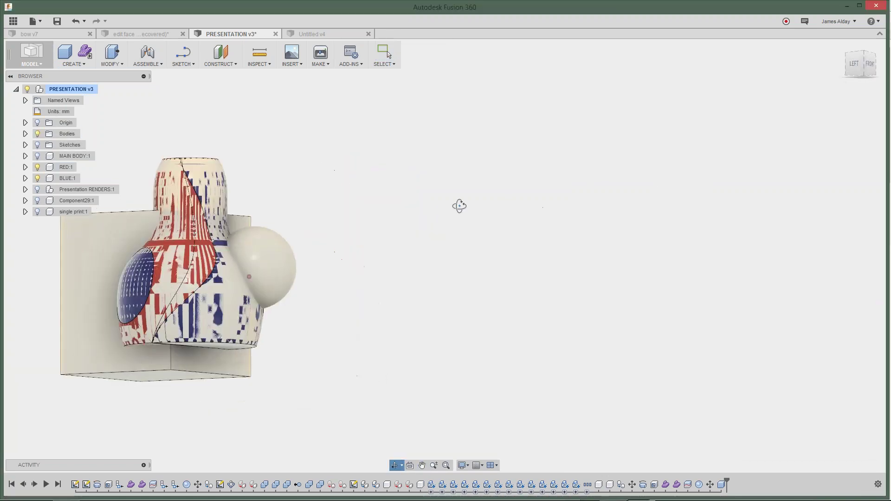
click(25, 134)
click(46, 178)
click(46, 189)
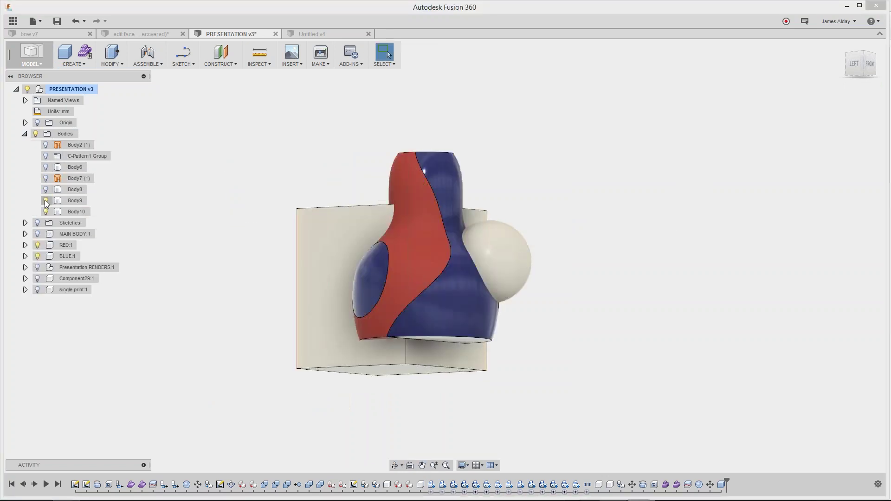
click(45, 201)
Step: Examine where the new box overlaps the blue side of the vase, checking the box faces and the intersection edge
shift+middle_drag(640, 231, 485, 270)
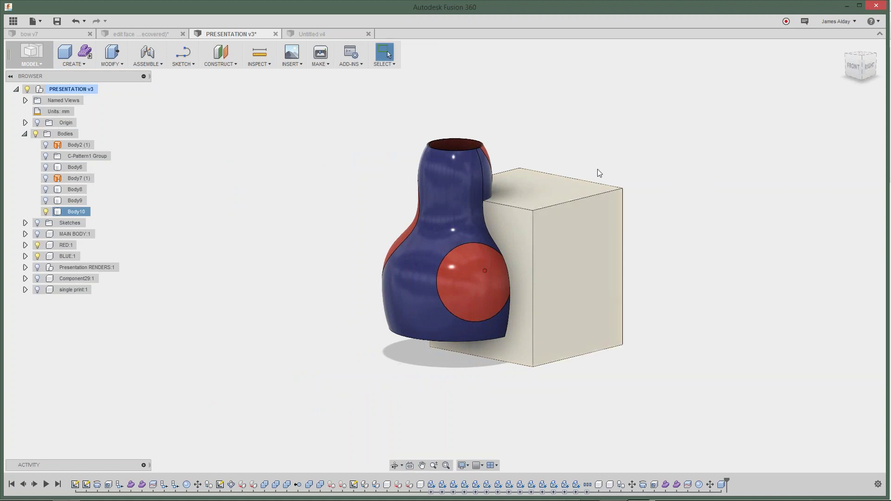
shift+middle_drag(596, 172, 603, 137)
scroll(605, 141, up, 3)
middle_drag(633, 172, 635, 461)
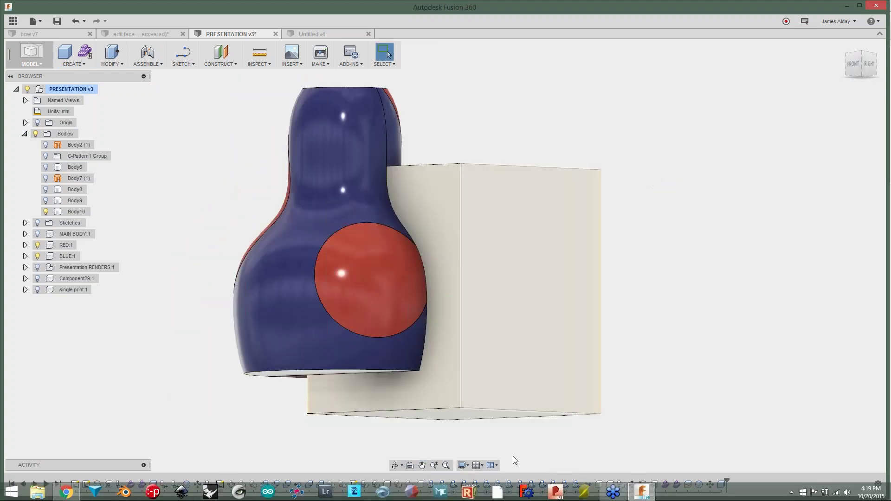
click(494, 258)
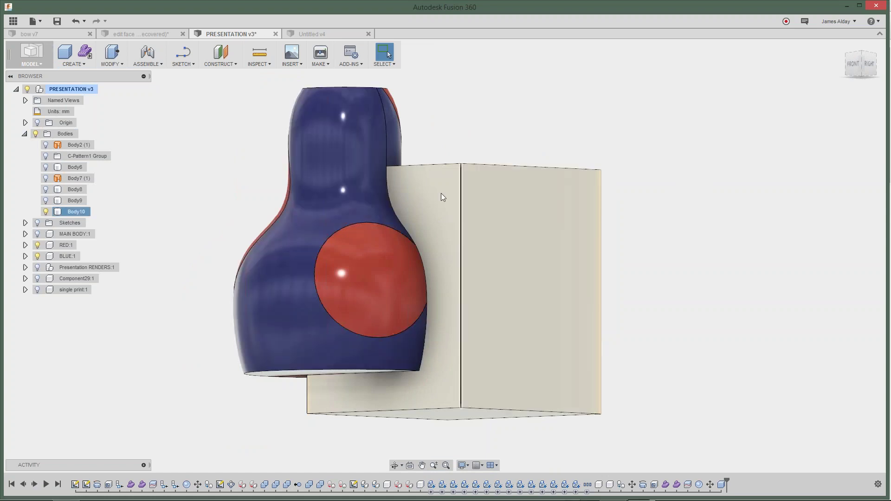
shift+middle_drag(646, 143, 580, 194)
click(466, 277)
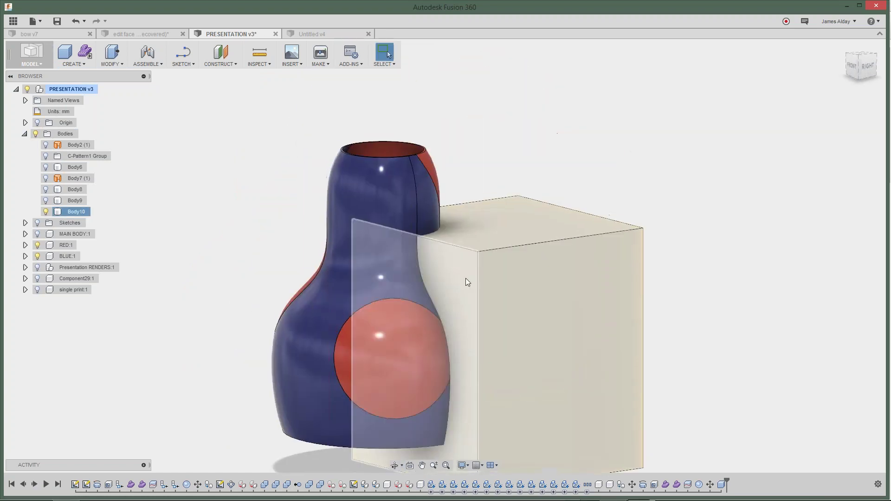
key(Escape)
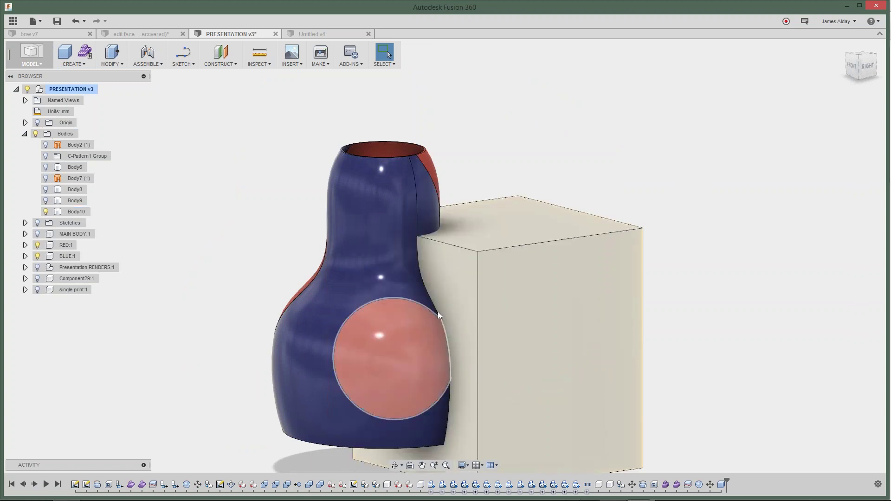
click(421, 244)
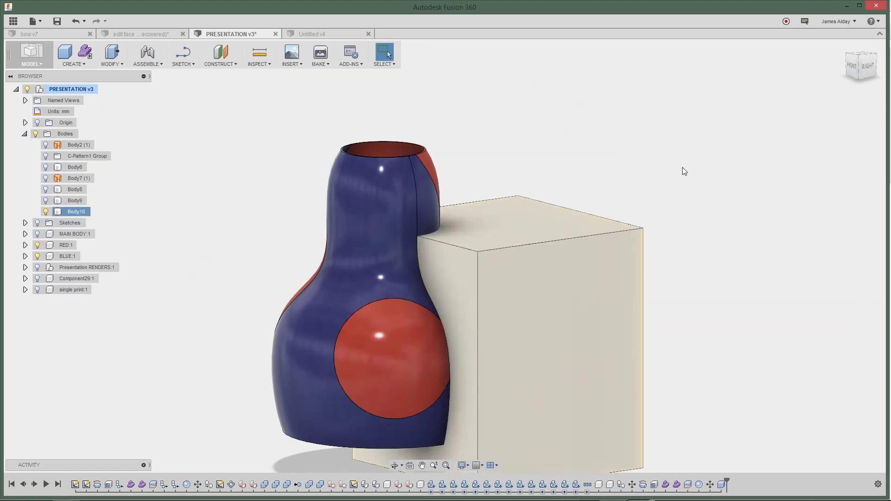
click(682, 167)
scroll(668, 267, up, 5)
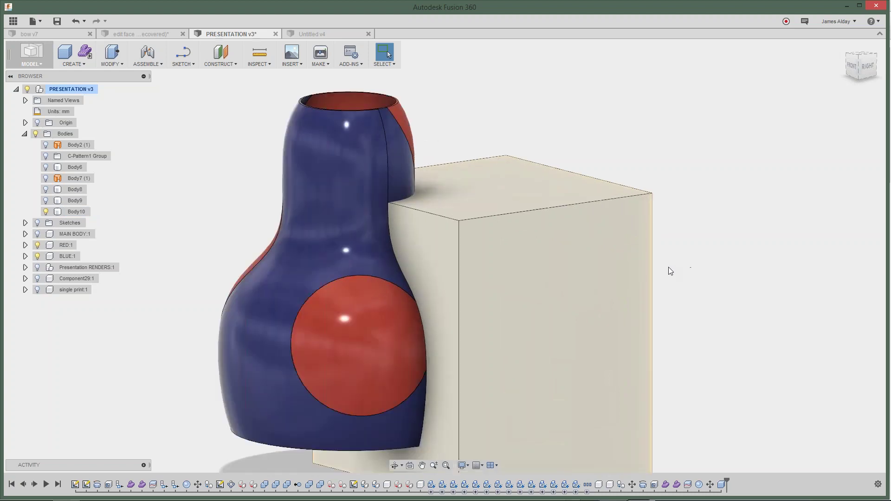
Step: Examine the overlap between the box and the red side of the vase, and view the box from behind
shift+middle_drag(432, 234, 536, 174)
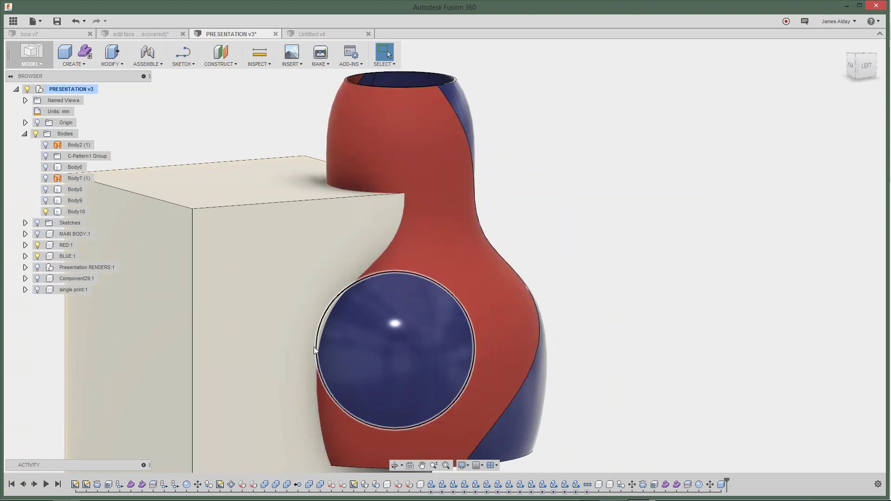
click(313, 346)
click(682, 469)
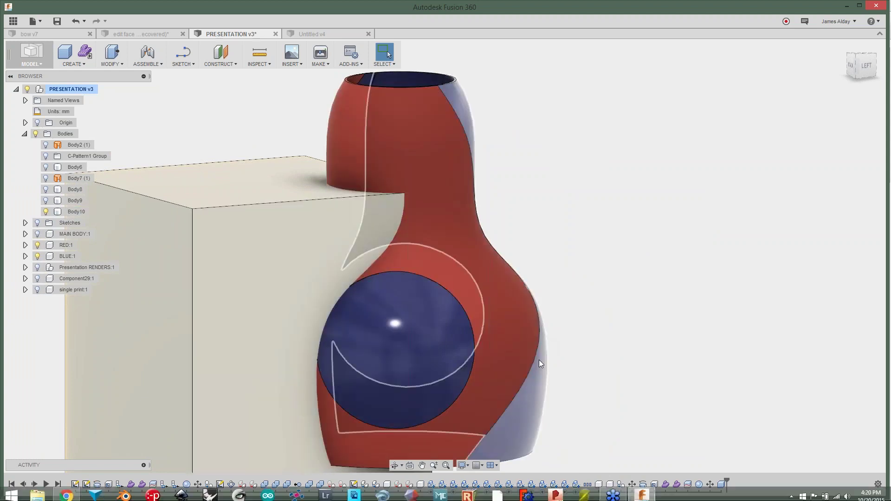
scroll(586, 218, down, 3)
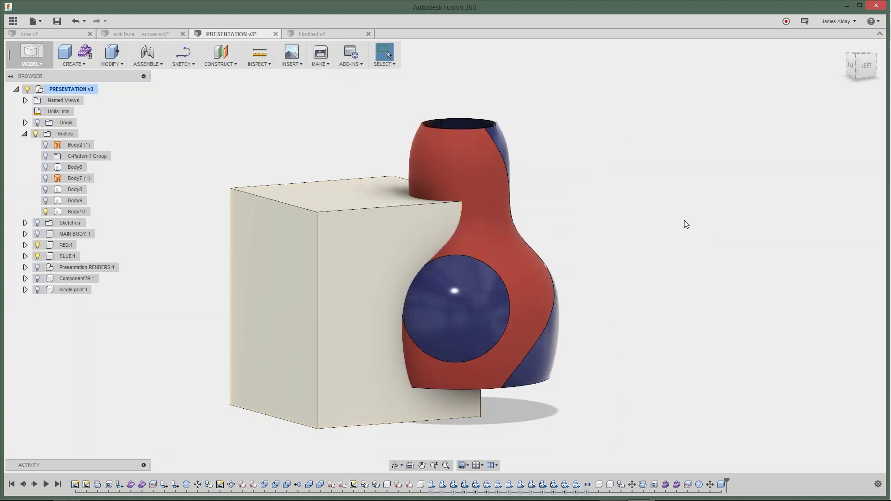
shift+middle_drag(684, 221, 458, 156)
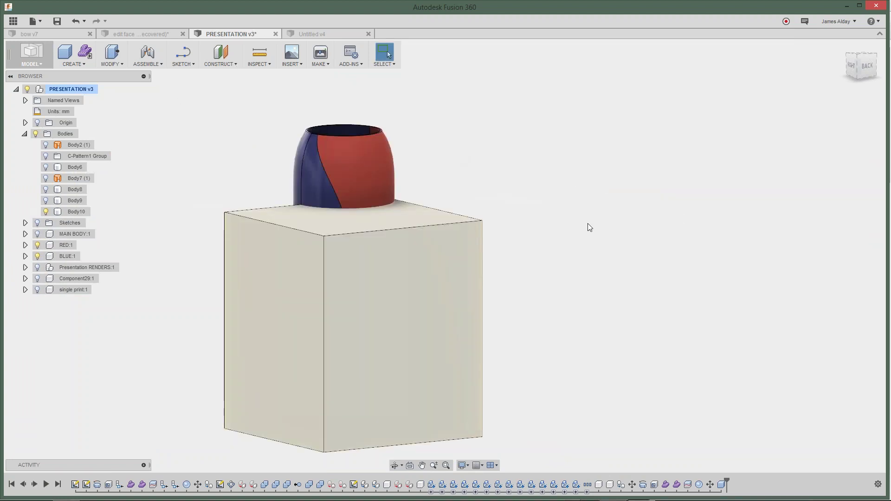
Step: Switch to the bow v7 document and inspect the complete bow from different angles
click(152, 34)
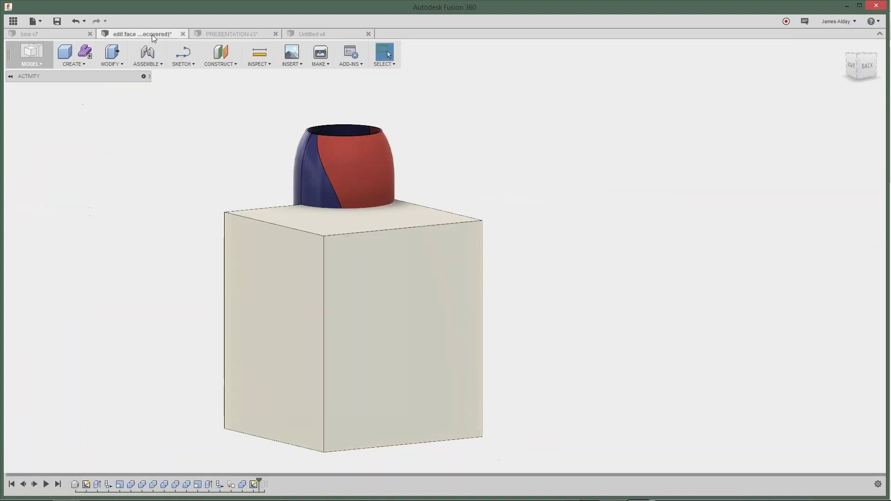
click(66, 31)
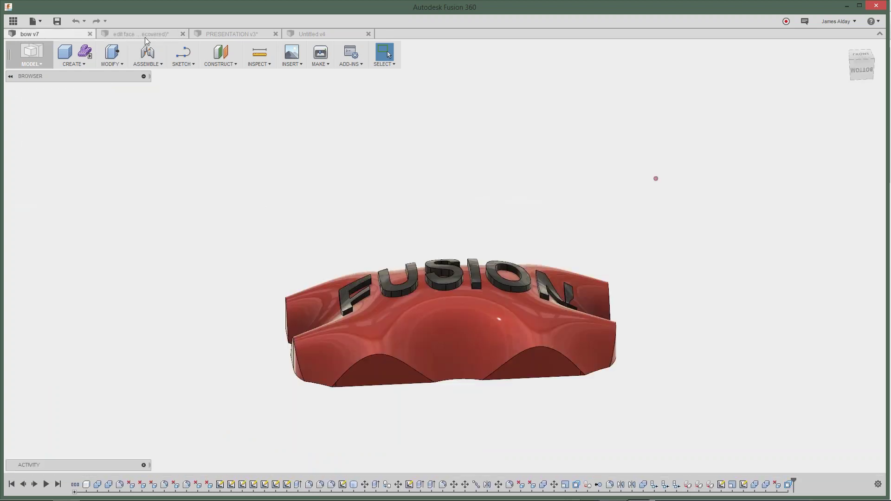
scroll(573, 232, down, 4)
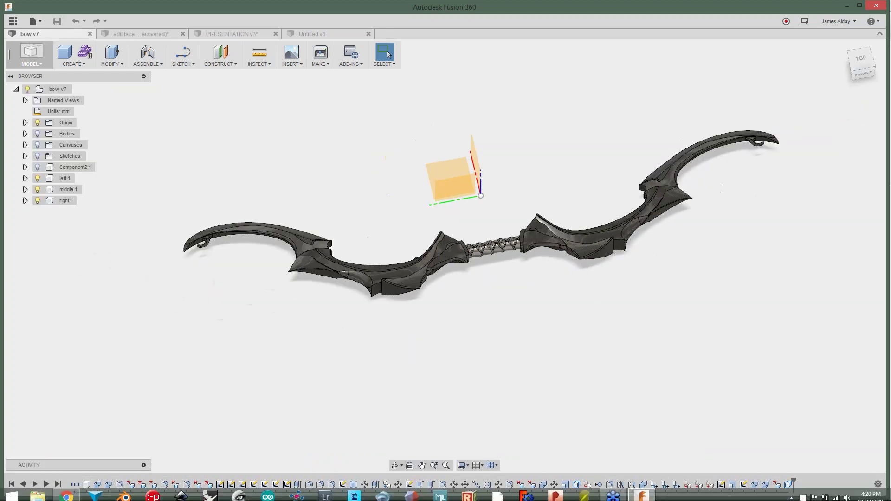
scroll(472, 330, up, 5)
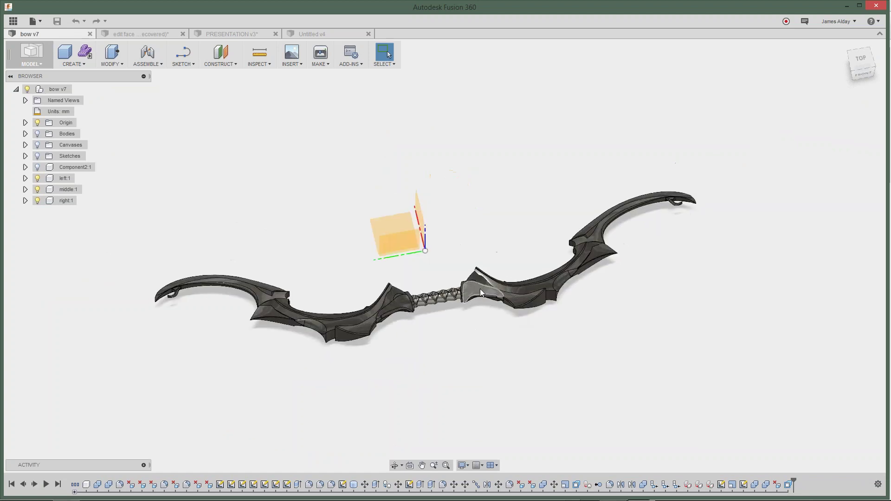
scroll(472, 253, down, 2)
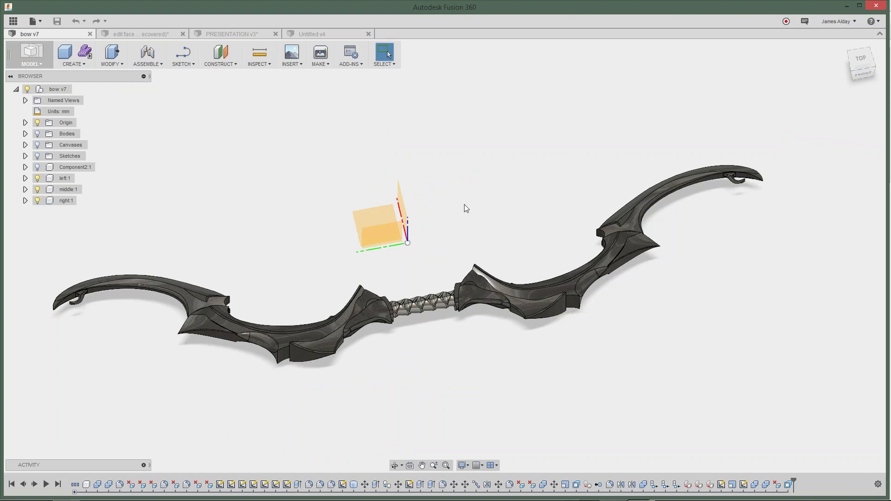
middle_drag(466, 207, 499, 178)
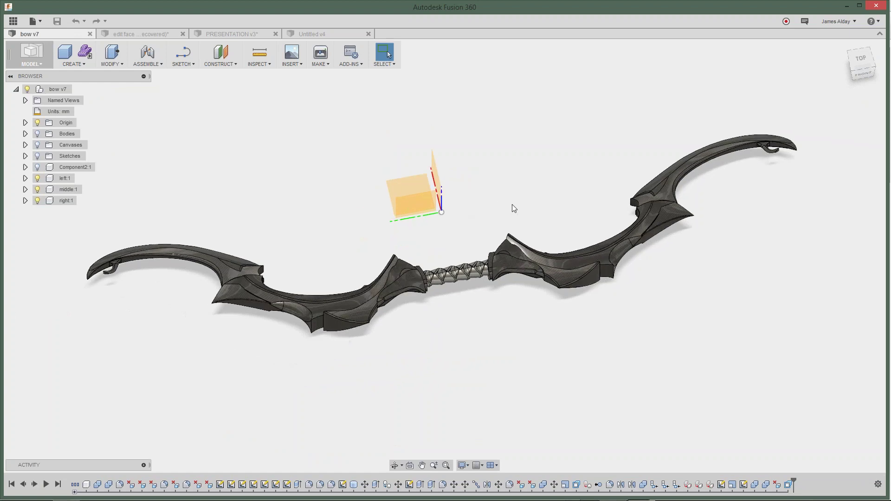
shift+middle_drag(467, 230, 463, 204)
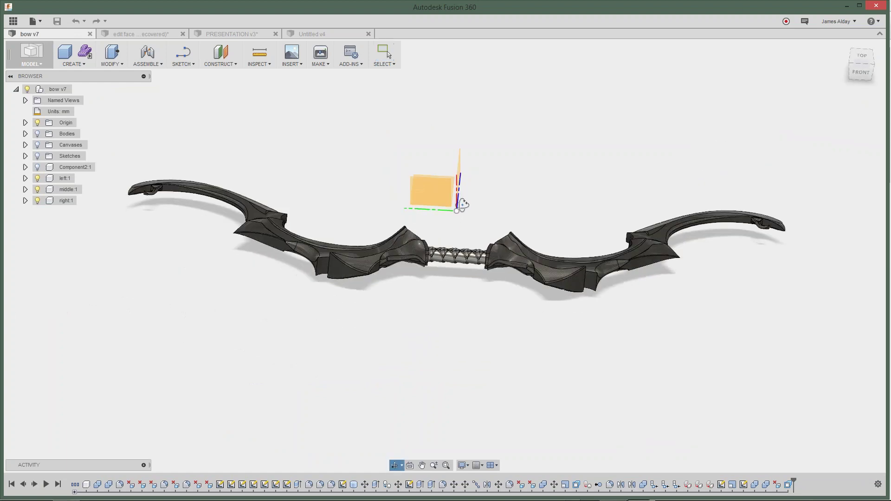
middle_drag(589, 234, 399, 346)
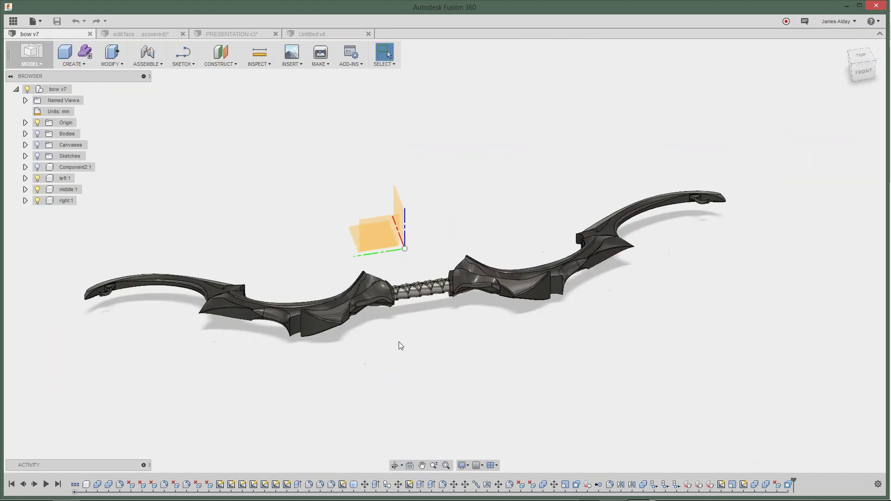
Step: Examine the assembled bow up close and from the front, and check the contents of its Bodies folder
scroll(276, 299, up, 3)
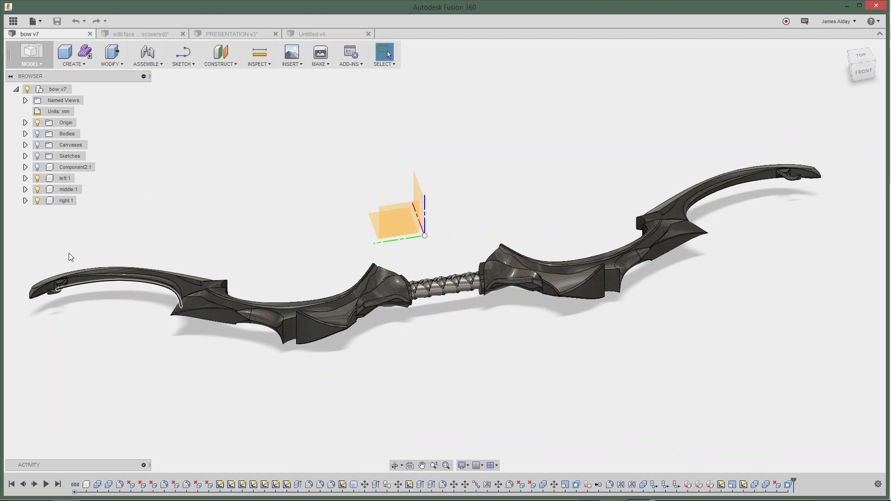
scroll(500, 183, up, 2)
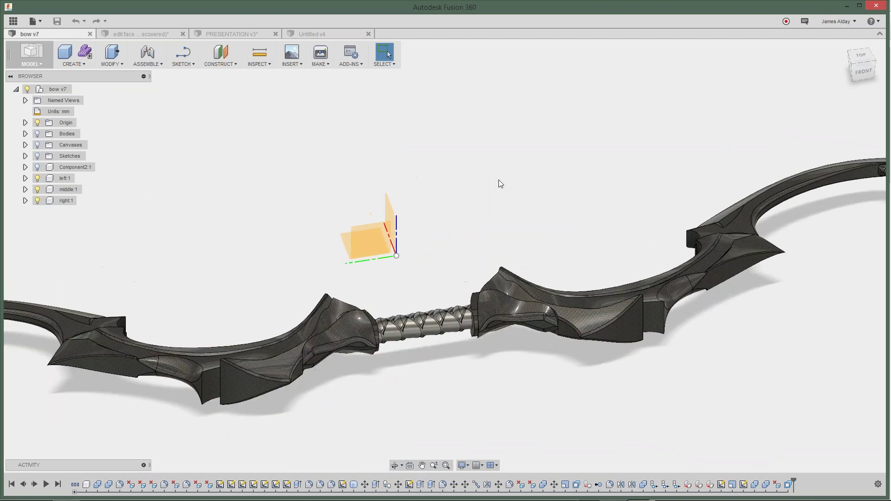
scroll(500, 184, down, 2)
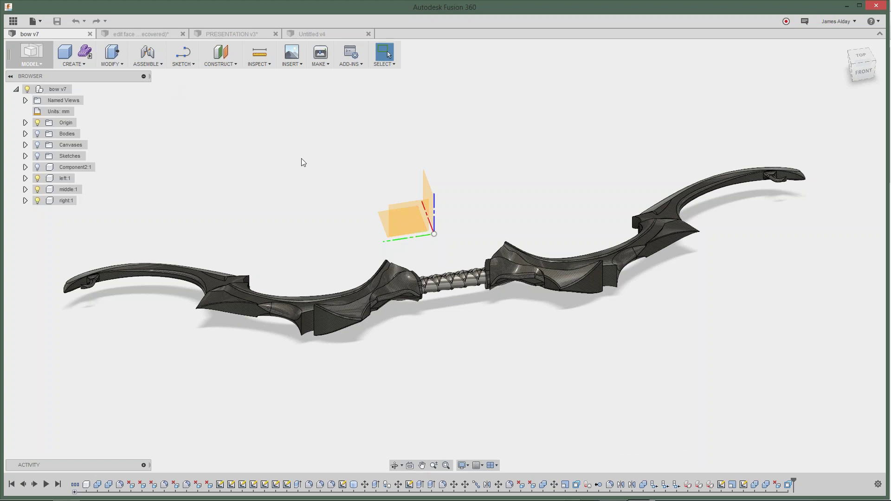
scroll(299, 160, up, 1)
scroll(296, 162, up, 1)
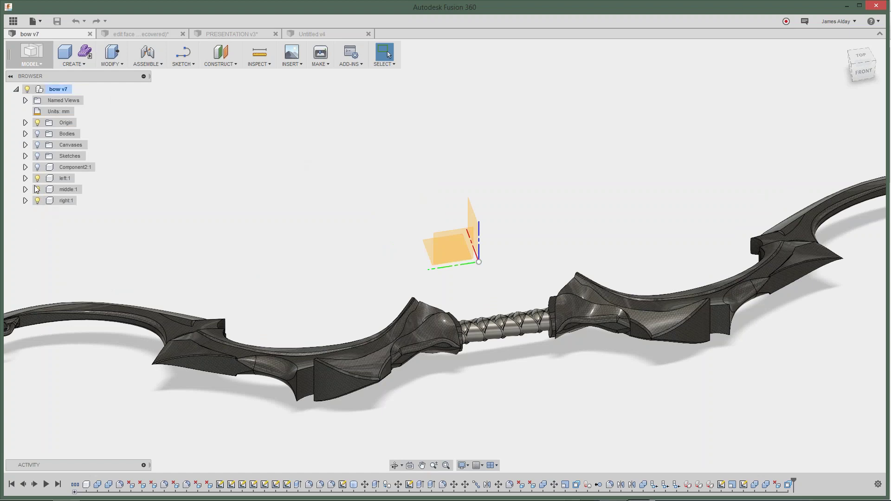
click(25, 134)
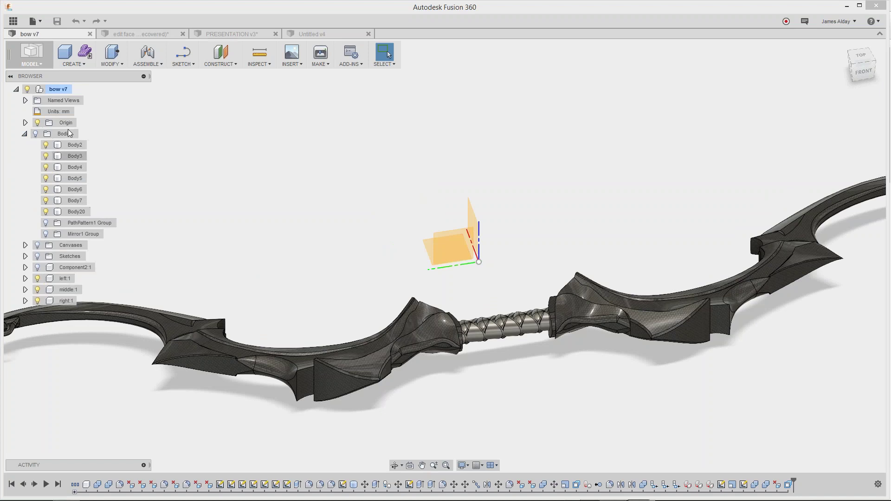
click(25, 134)
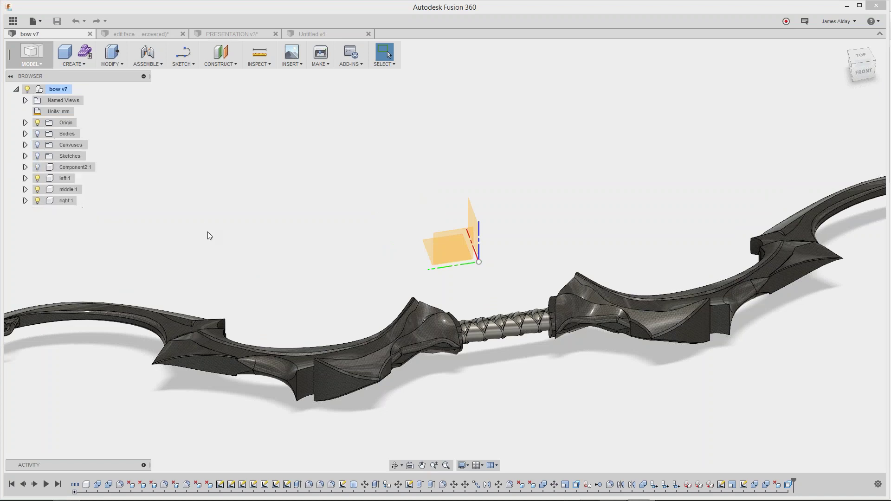
scroll(236, 189, down, 2)
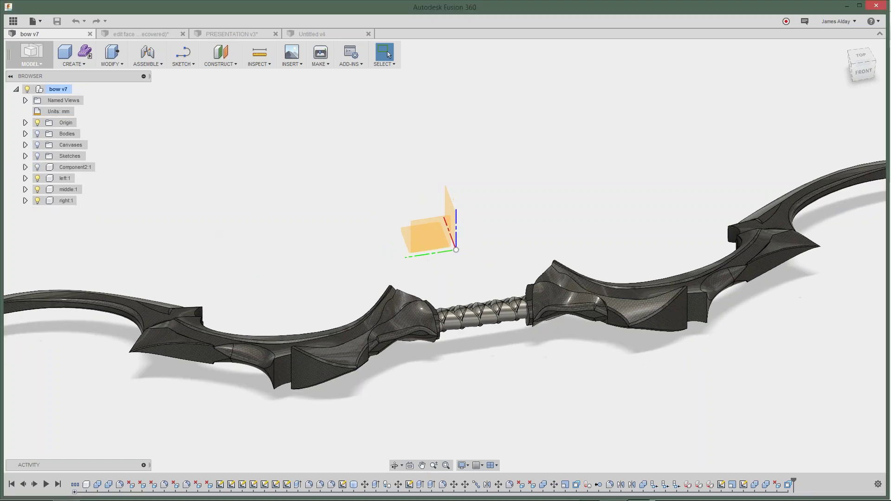
shift+middle_drag(353, 230, 536, 239)
mouse_move(462, 201)
middle_down()
mouse_move(453, 169)
mouse_move(455, 185)
middle_up()
scroll(444, 235, up, 4)
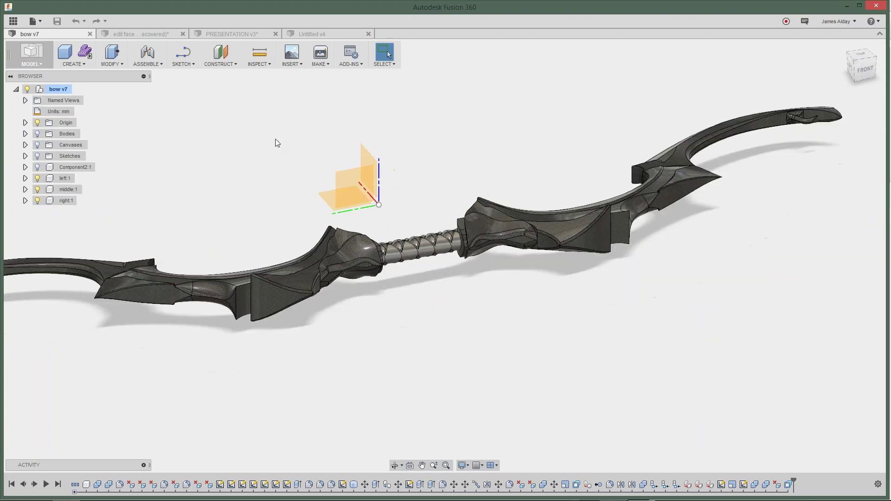
scroll(306, 141, down, 3)
middle_drag(344, 144, 487, 179)
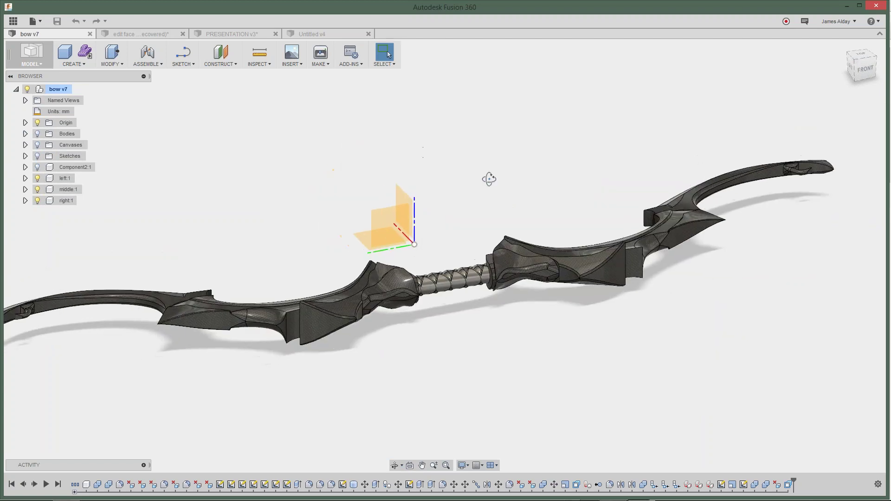
Step: Hide the left, middle and right components of the bow, and show all three again
click(38, 179)
click(38, 190)
click(38, 200)
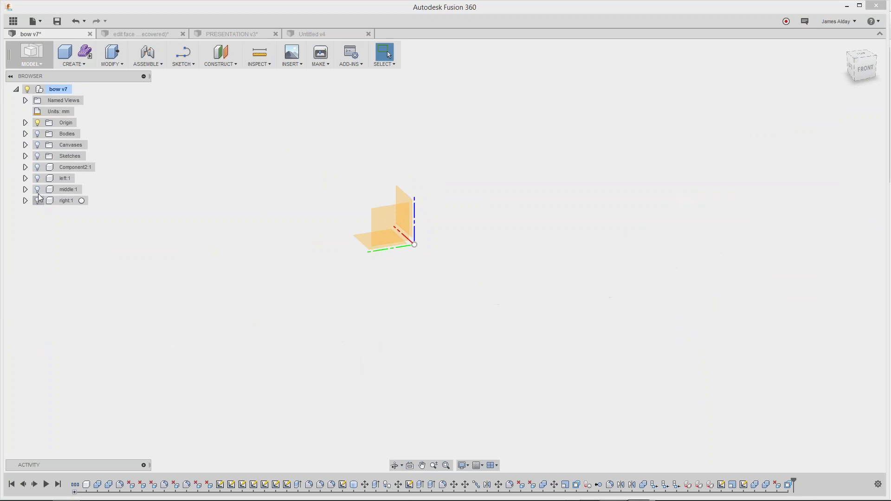
click(38, 189)
click(38, 178)
click(38, 200)
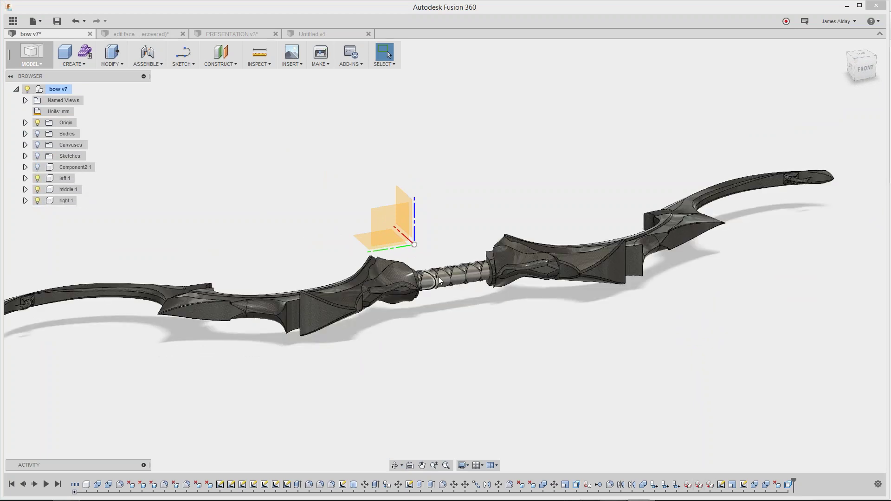
Step: Pull the bow's limbs and handle apart to separate the components, and revert them to their original positions
drag(579, 271, 629, 364)
drag(341, 307, 265, 169)
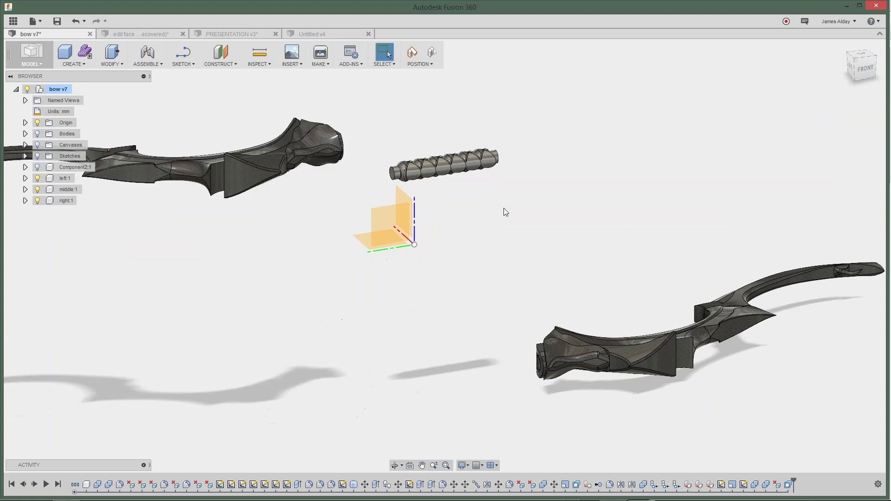
click(434, 51)
Step: Examine the handle wrap and its joints with both limbs up close, and return to the whole bow
shift+middle_drag(532, 162, 483, 158)
scroll(291, 254, up, 3)
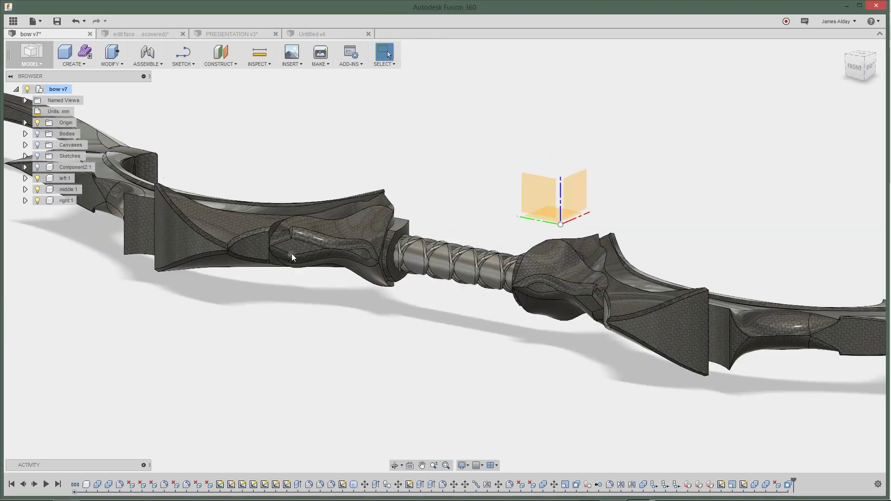
scroll(291, 253, up, 3)
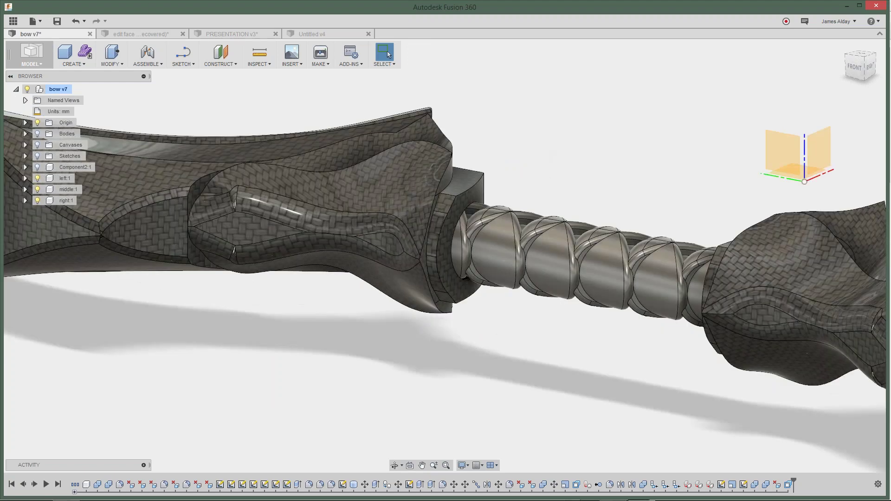
scroll(446, 221, up, 2)
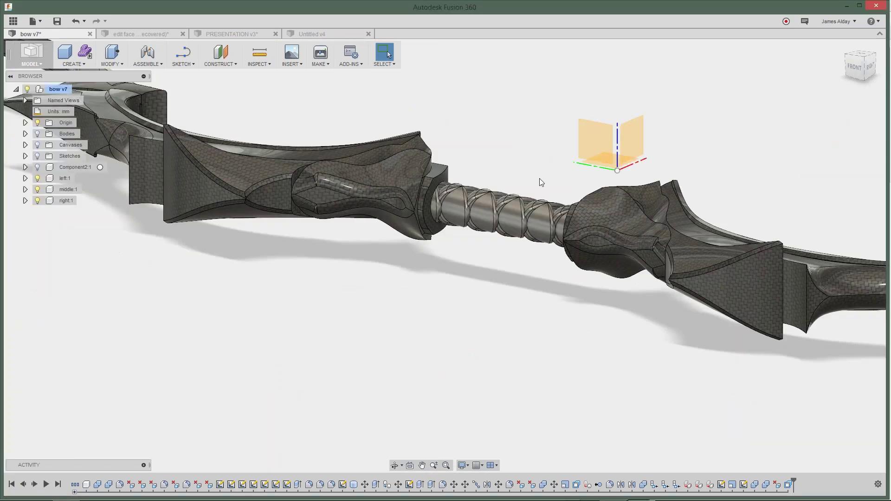
scroll(530, 177, down, 2)
scroll(530, 177, down, 2)
shift+middle_drag(440, 291, 467, 292)
key(F6)
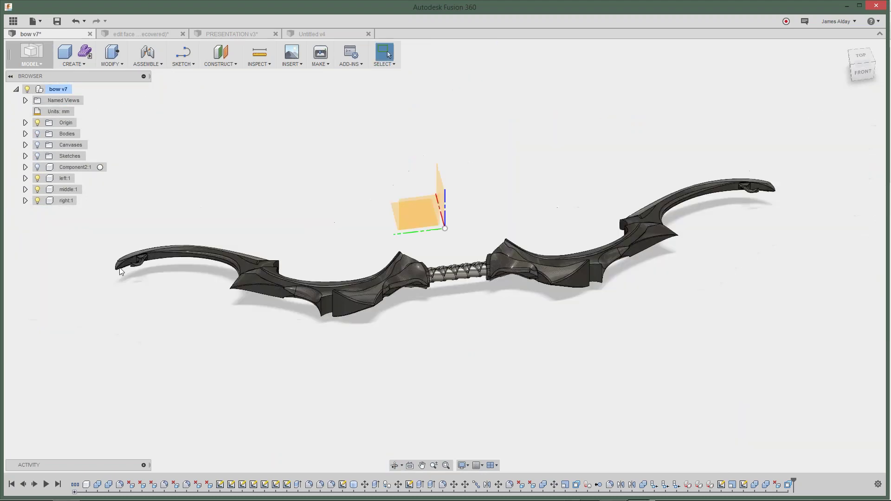
Step: Hide the middle component and inspect the limb's curved surfaces and handle socket from above
click(39, 190)
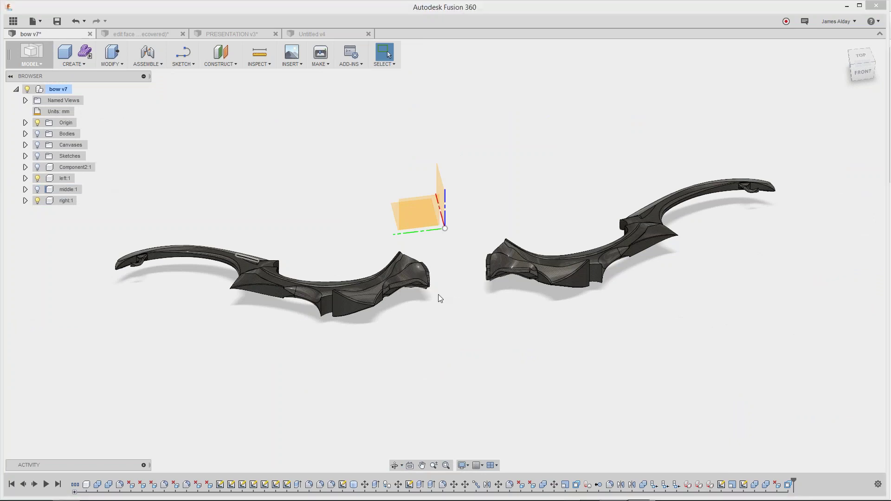
scroll(485, 291, up, 3)
scroll(455, 227, down, 2)
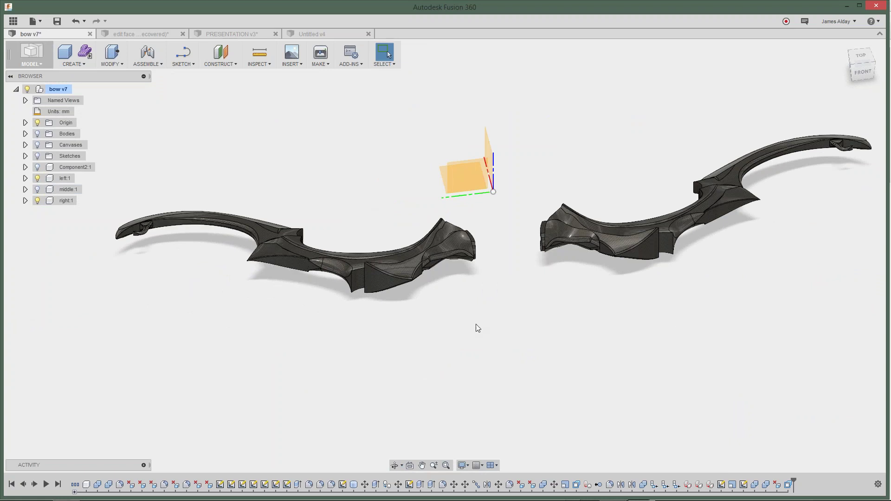
scroll(475, 324, up, 4)
shift+middle_drag(534, 317, 448, 380)
scroll(489, 254, up, 3)
middle_drag(489, 254, 527, 318)
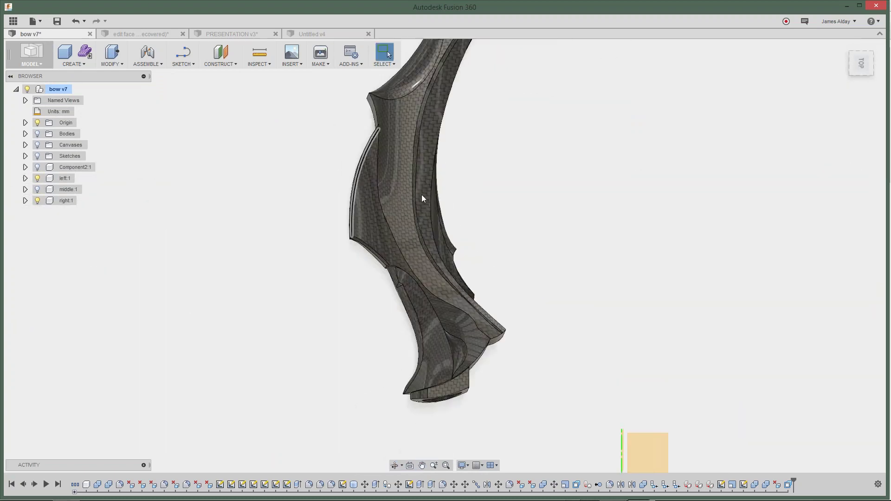
shift+middle_drag(551, 368, 443, 358)
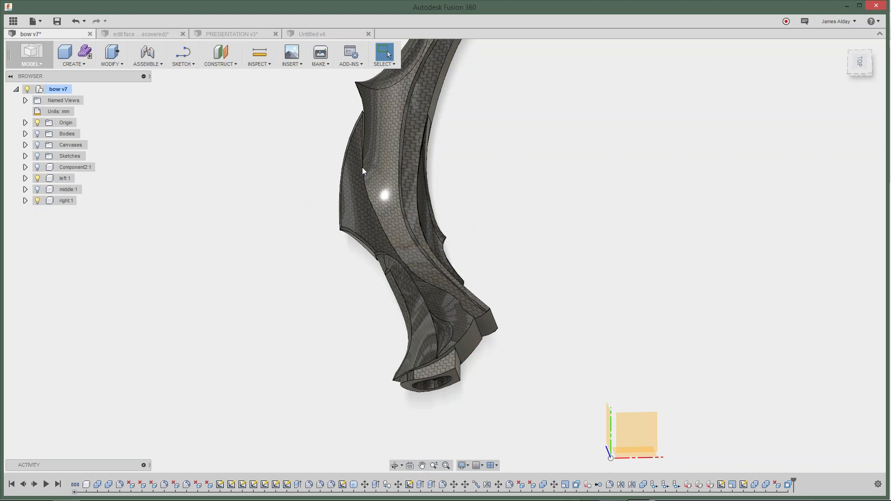
Step: Inspect the shape and symmetry of the two separate limbs from the back and the front
shift+middle_drag(583, 185, 573, 265)
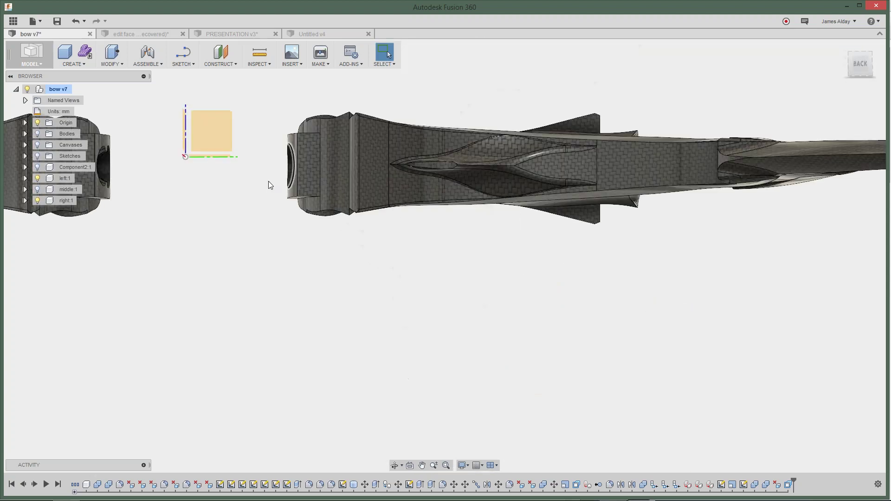
middle_drag(506, 172, 447, 265)
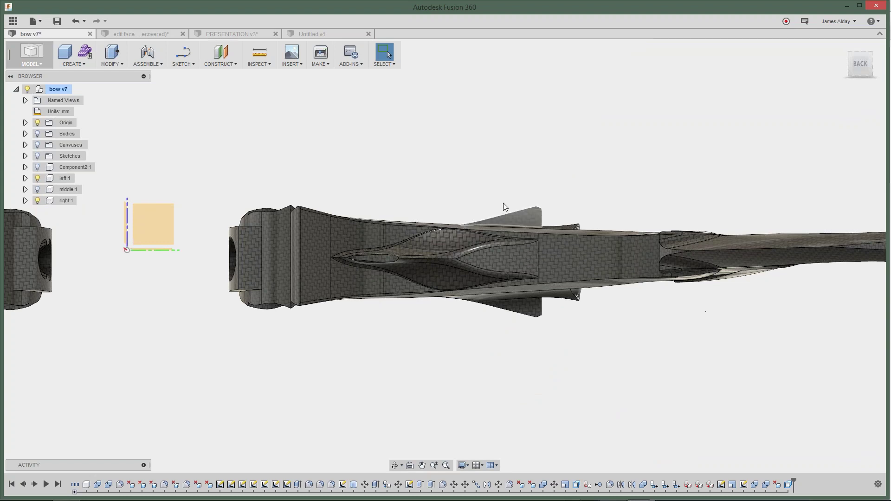
middle_drag(492, 209, 486, 232)
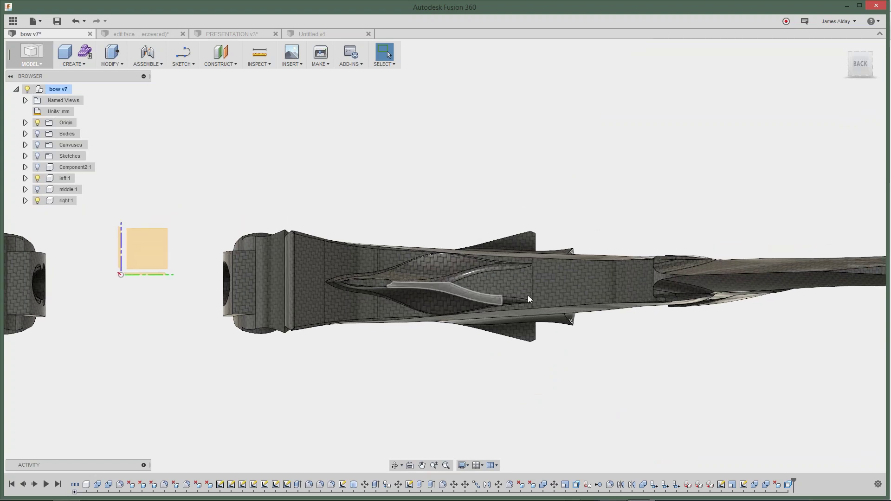
shift+middle_drag(748, 313, 511, 329)
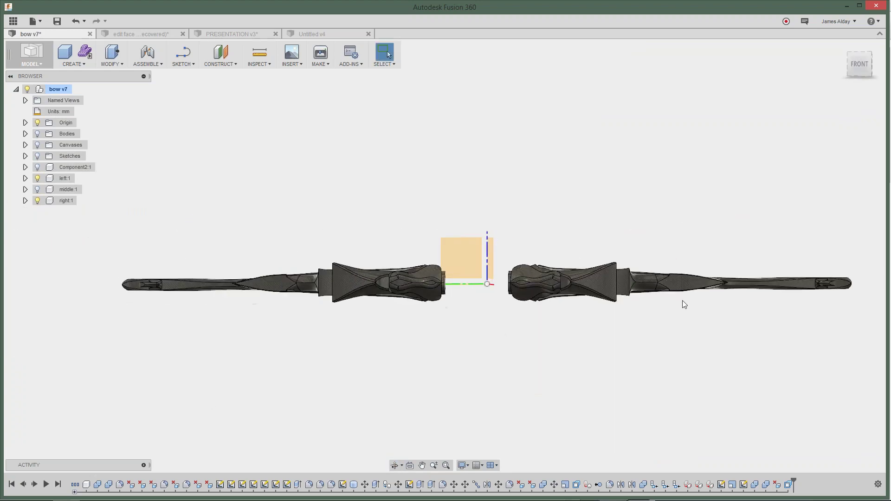
shift+middle_drag(385, 403, 450, 411)
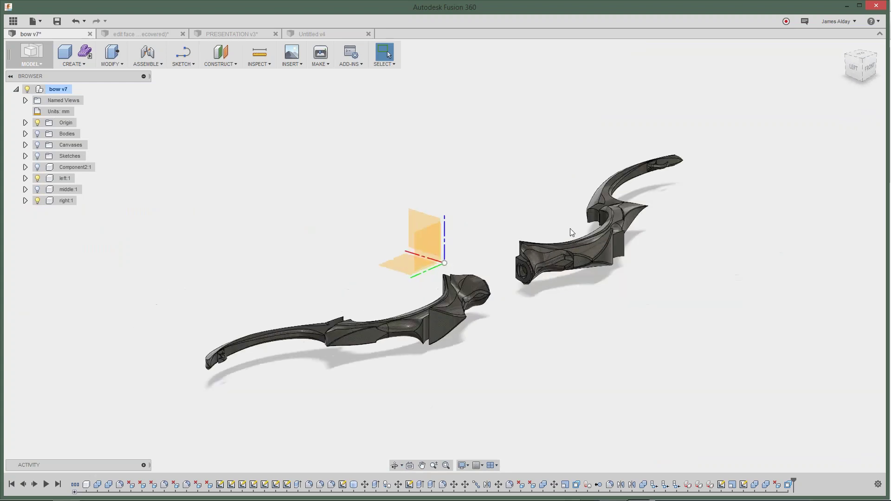
shift+middle_drag(551, 366, 327, 304)
scroll(520, 315, up, 5)
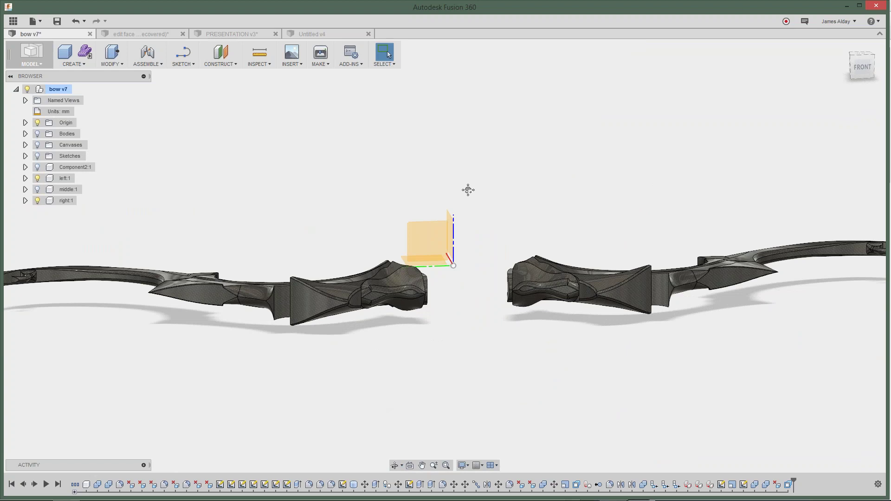
middle_drag(467, 189, 461, 186)
scroll(364, 214, down, 5)
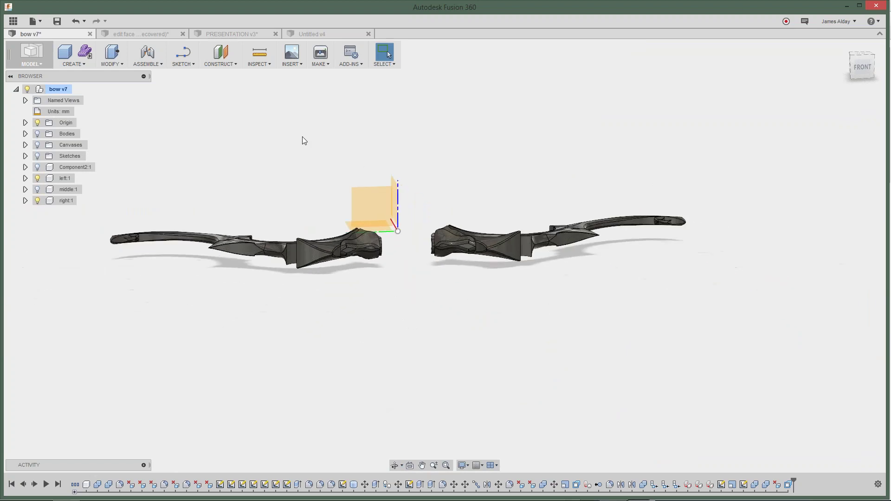
Step: Start Split Body with both limbs as bodies to split, show the middle component again and add the handle
click(119, 65)
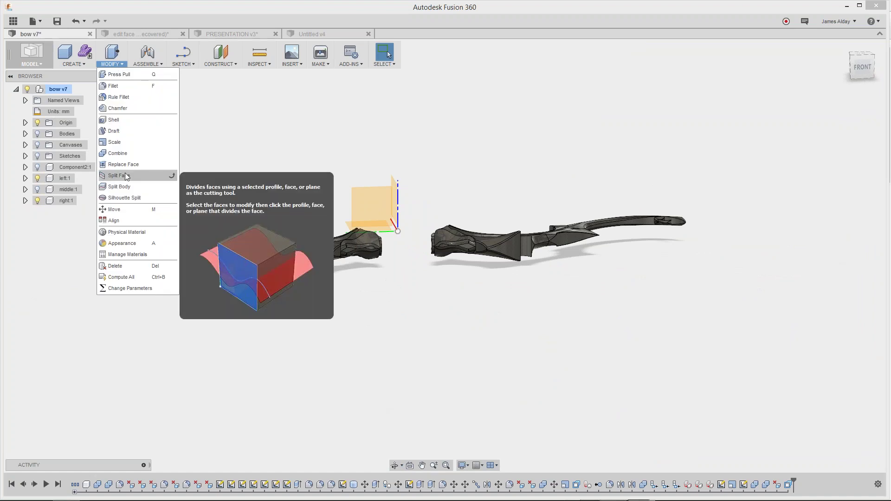
click(122, 187)
scroll(344, 142, up, 3)
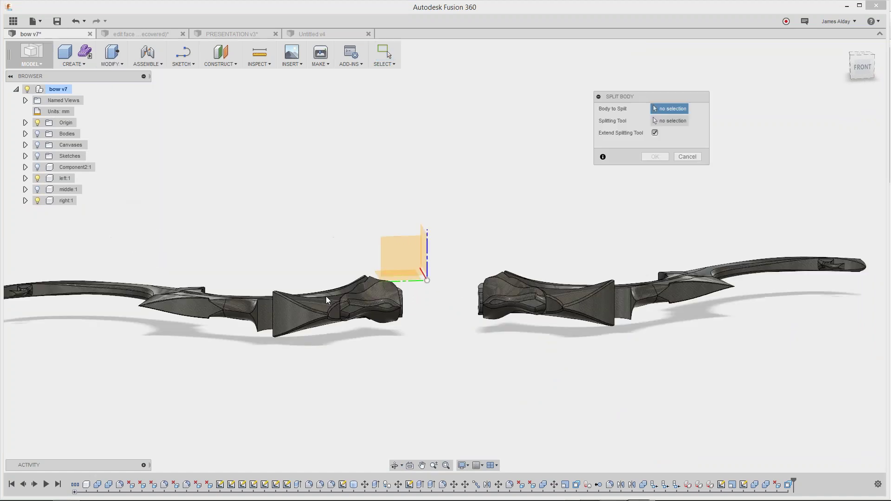
click(326, 296)
click(545, 298)
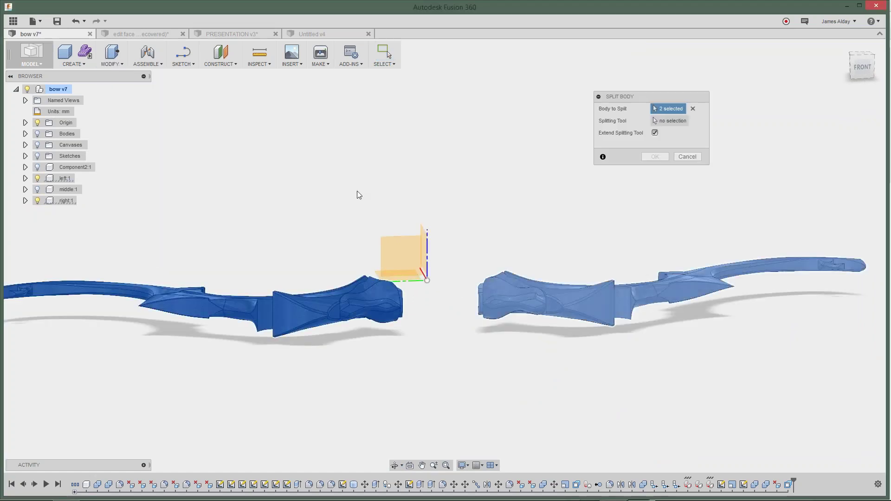
click(38, 189)
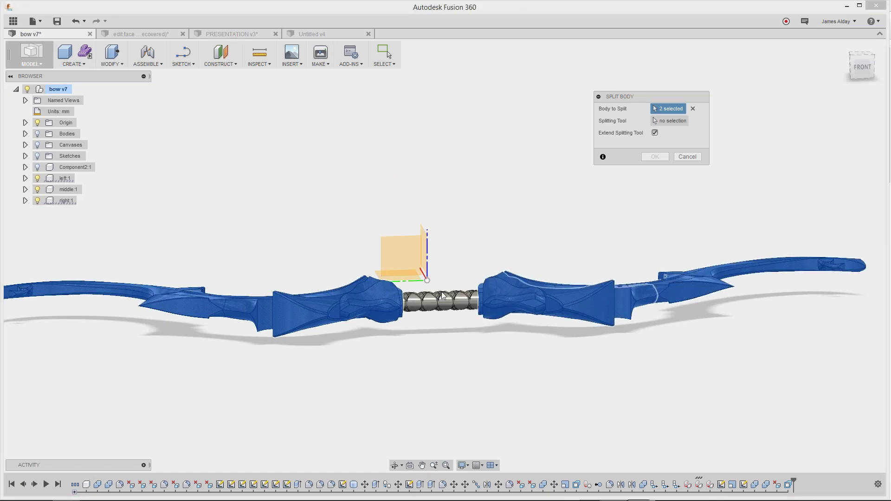
click(439, 309)
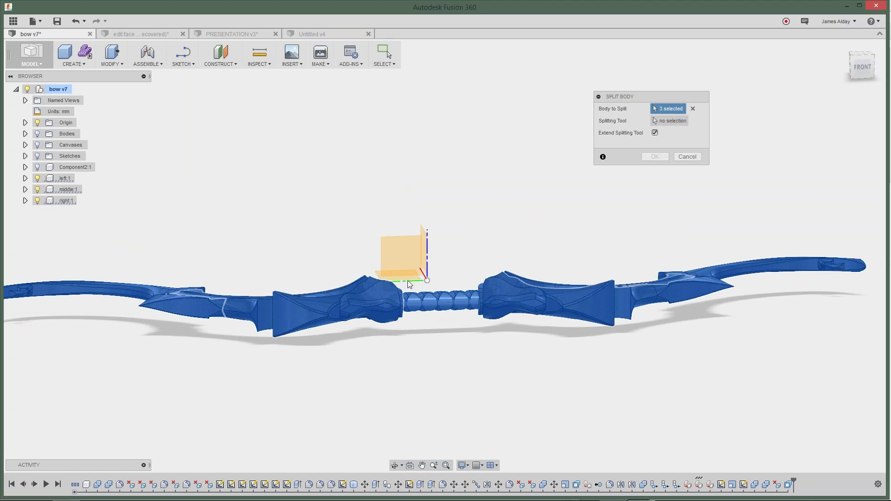
Step: Choose the horizontal origin plane as the splitting tool and split the three selected bow bodies along it
shift+middle_drag(467, 195, 548, 186)
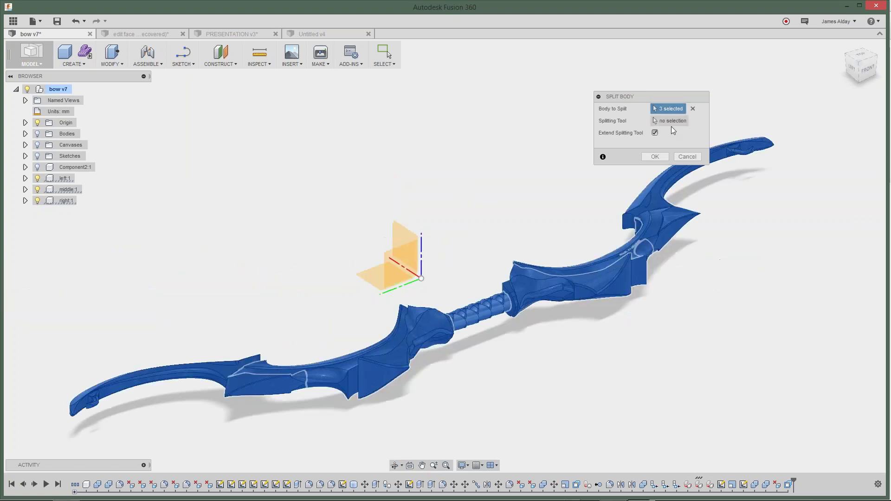
click(670, 124)
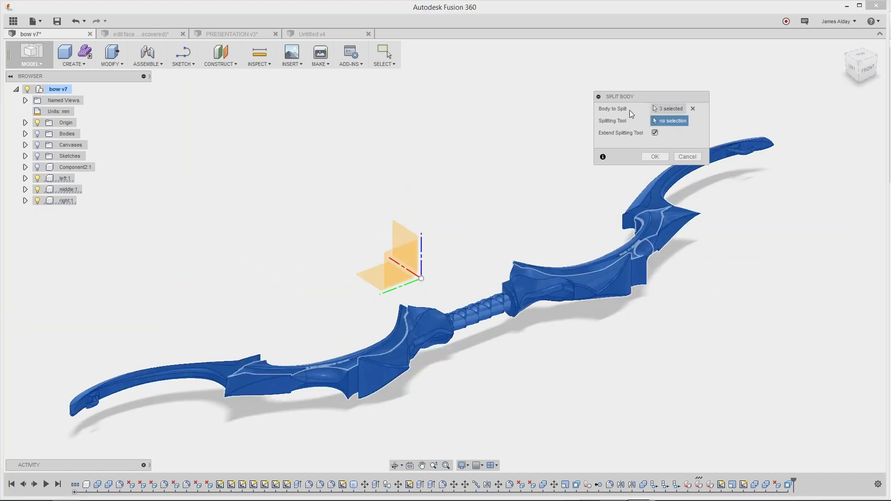
click(369, 276)
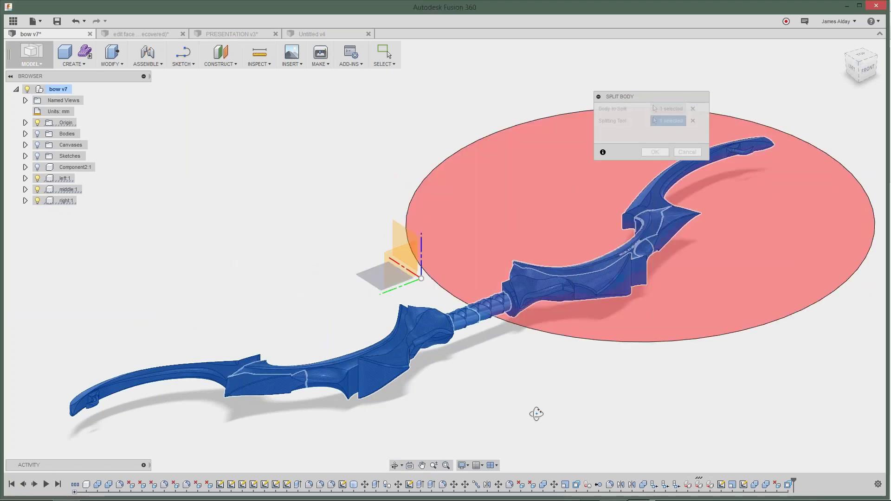
shift+middle_drag(535, 413, 508, 394)
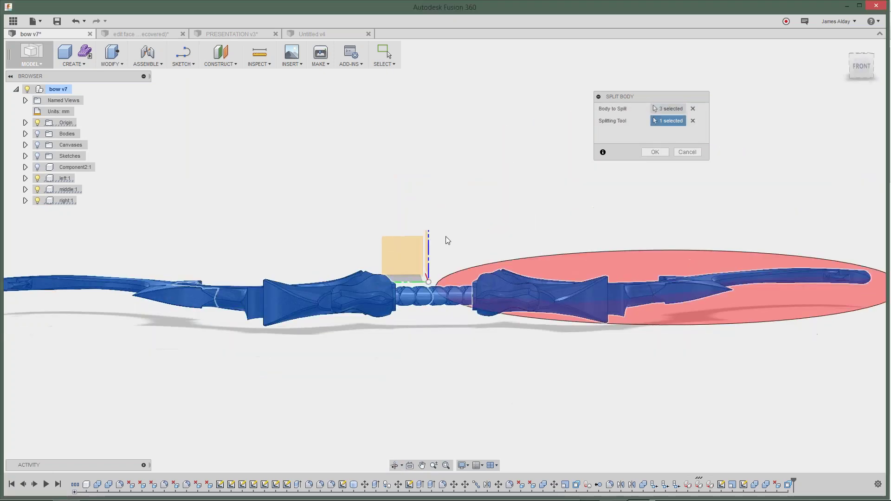
shift+middle_drag(445, 237, 468, 251)
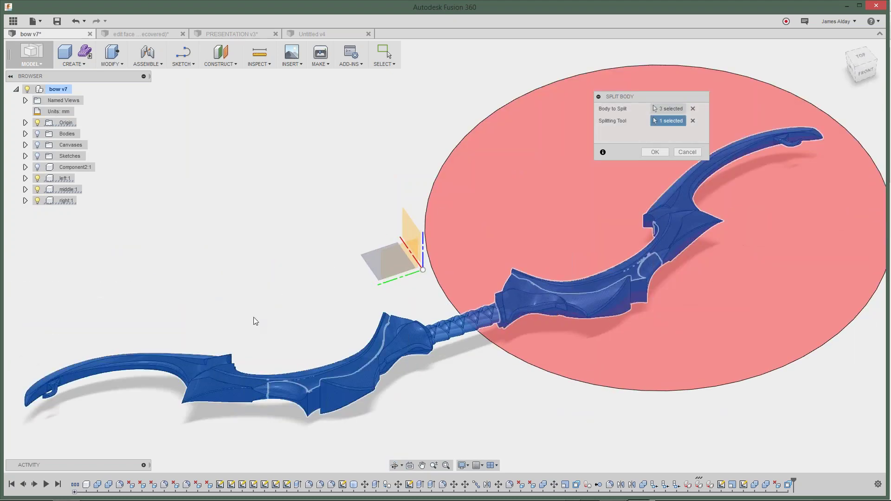
shift+middle_drag(229, 288, 213, 271)
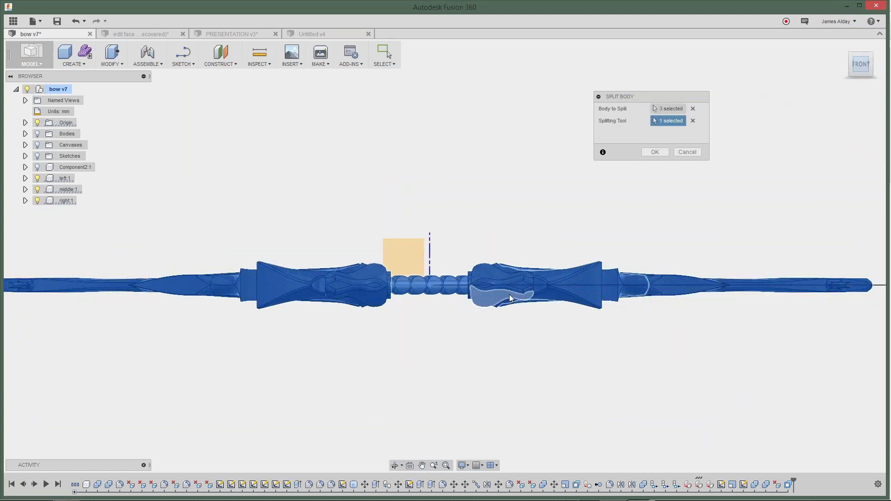
click(659, 152)
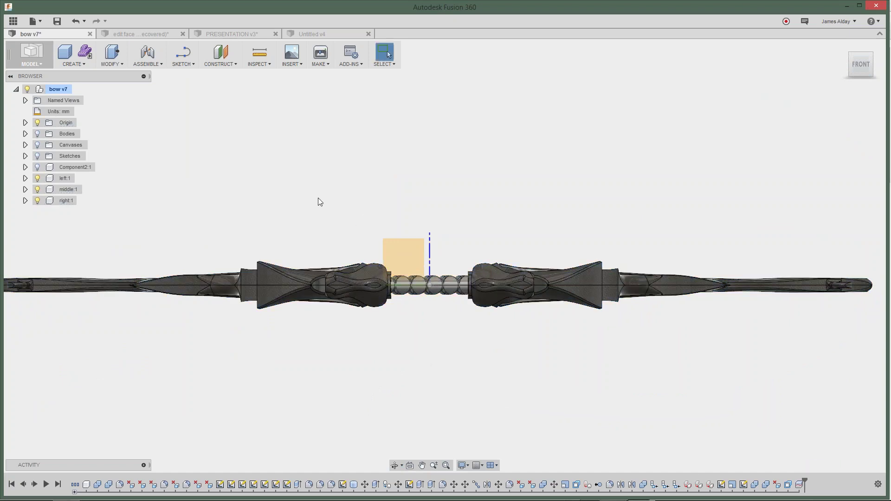
Step: Examine the split line along the handle and both limbs up close and across the whole bow
shift+middle_drag(313, 161, 315, 353)
scroll(313, 349, up, 4)
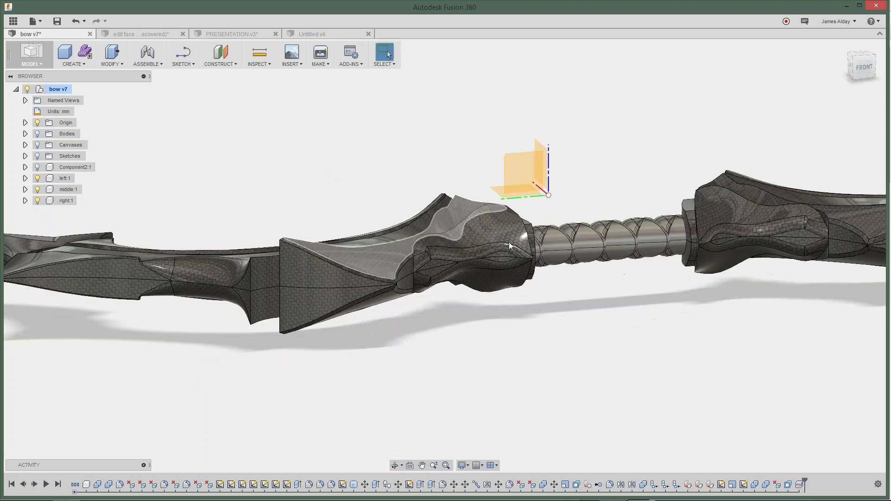
middle_drag(485, 199, 446, 198)
scroll(529, 294, down, 5)
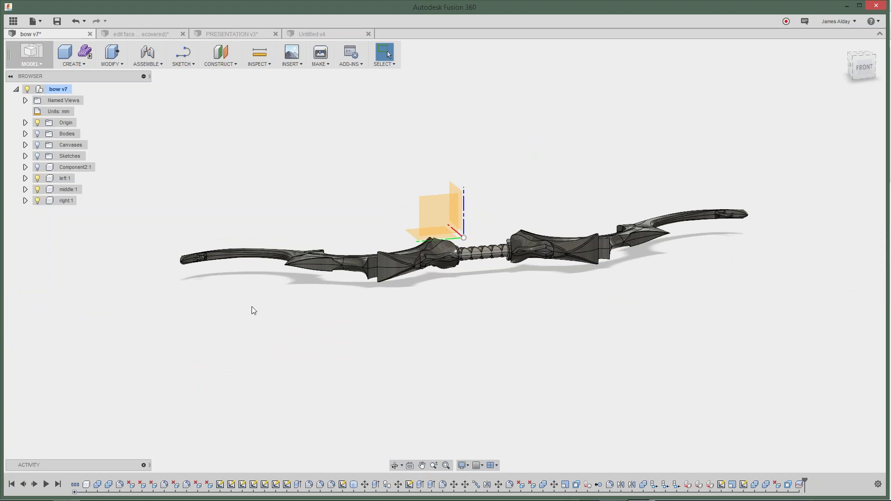
scroll(292, 200, up, 2)
middle_drag(459, 215, 335, 204)
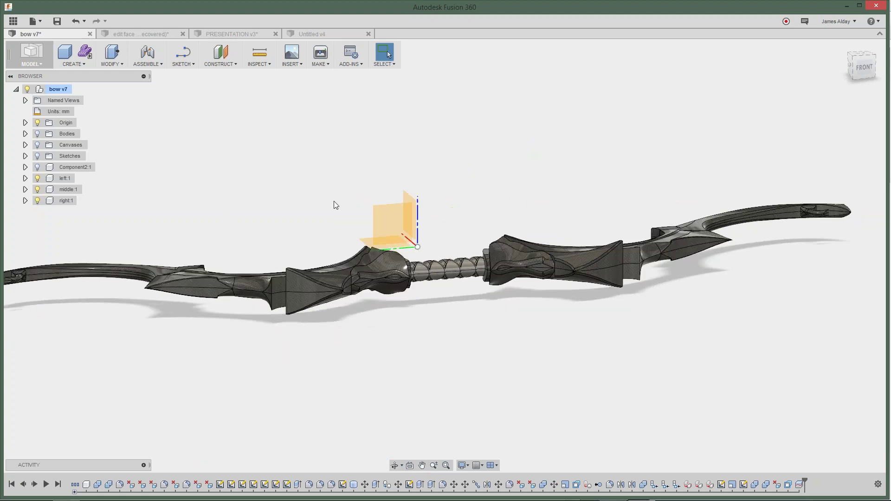
scroll(393, 205, down, 1)
scroll(415, 259, up, 3)
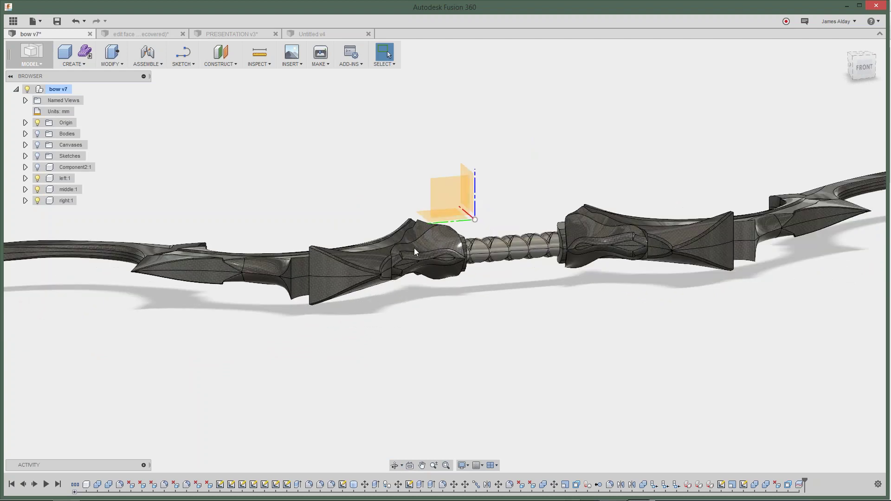
scroll(374, 251, up, 3)
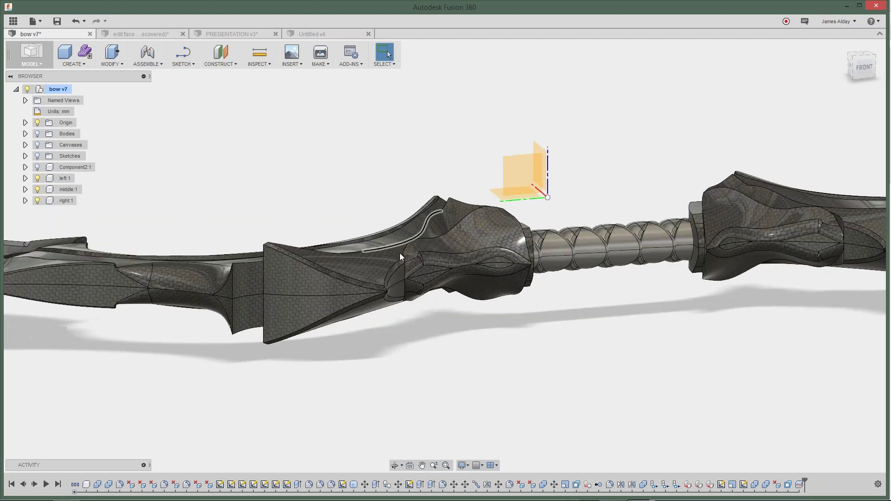
middle_drag(603, 318, 567, 344)
middle_drag(529, 312, 491, 313)
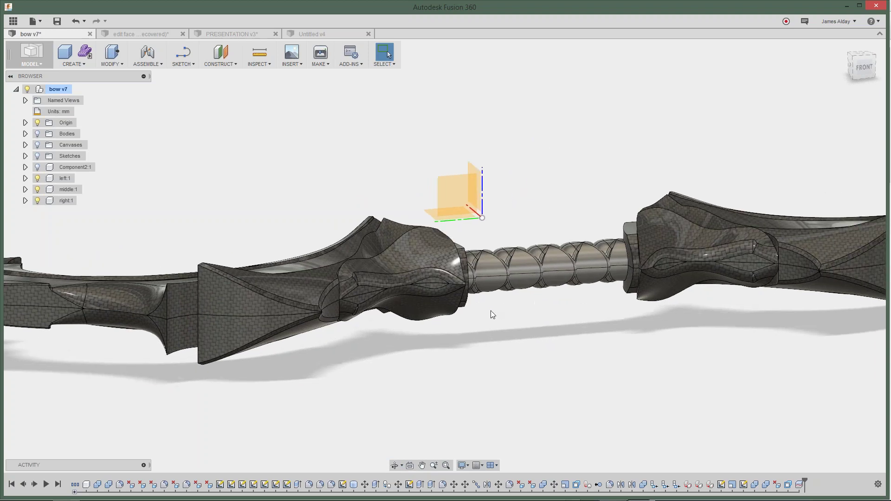
scroll(491, 310, down, 5)
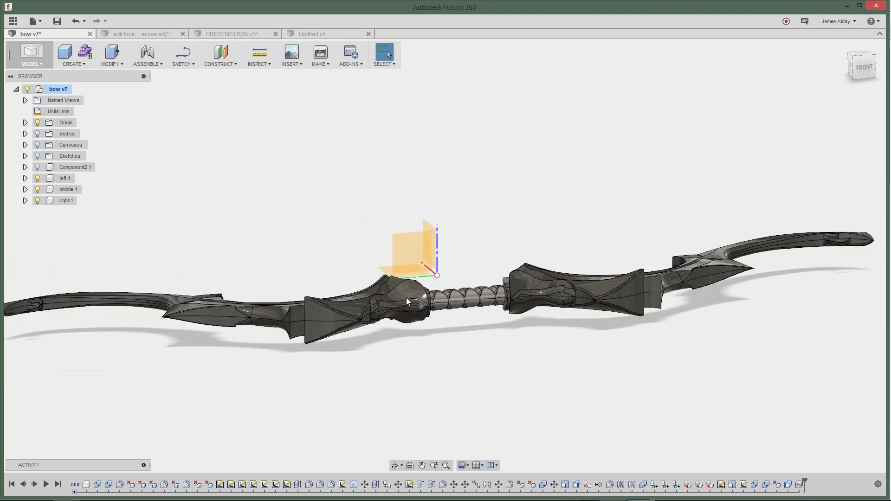
Step: Turn on Component Color Cycling to tell the bow's left, middle and right components apart, and view the coloured parts
shift+middle_drag(406, 297, 210, 140)
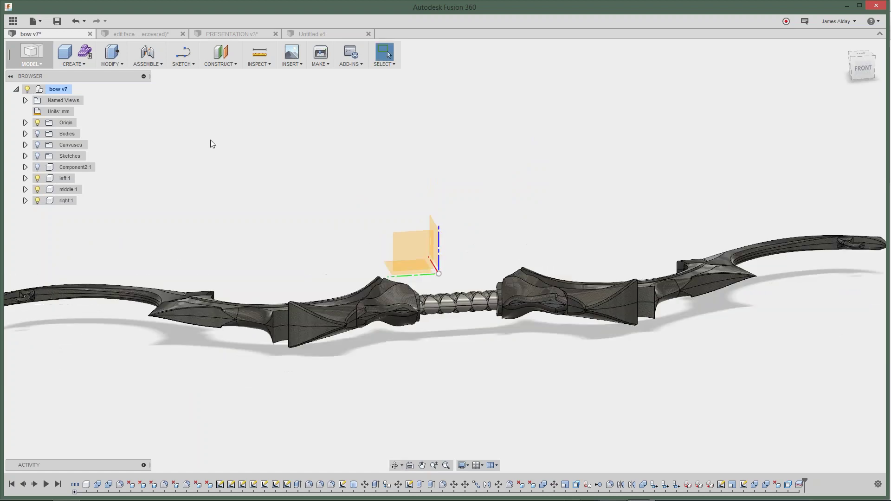
click(225, 63)
mouse_move(259, 64)
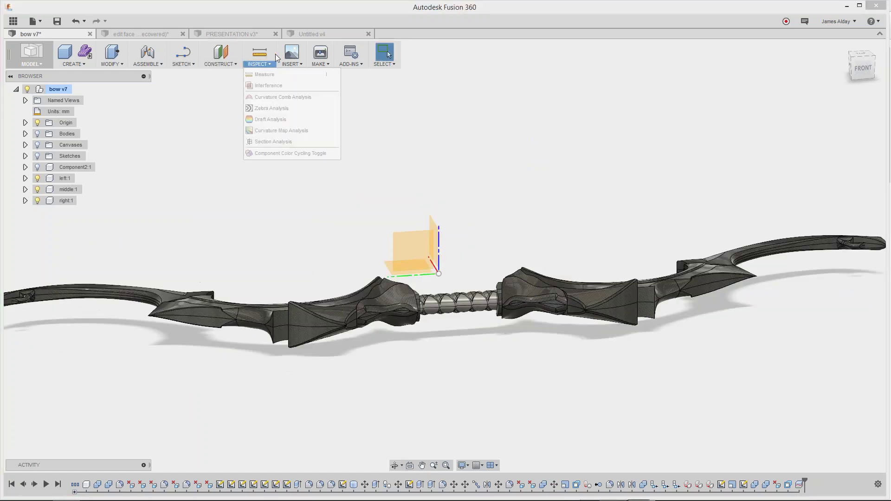
click(279, 154)
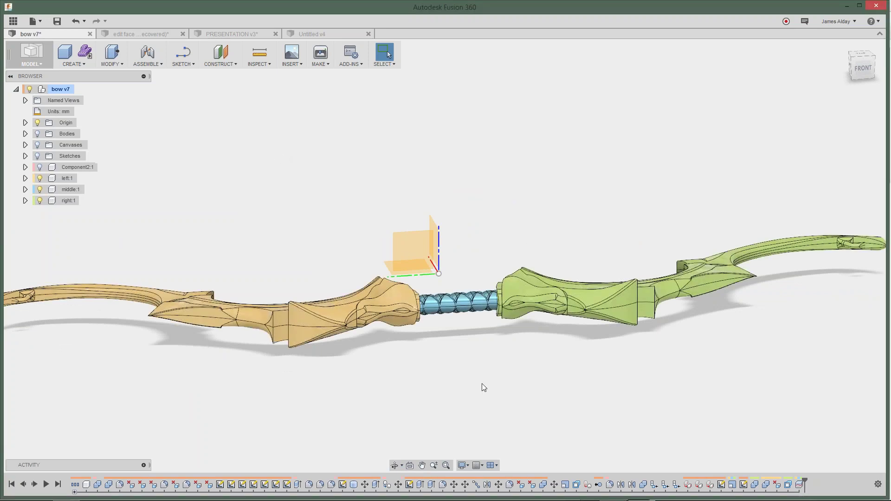
scroll(481, 383, down, 3)
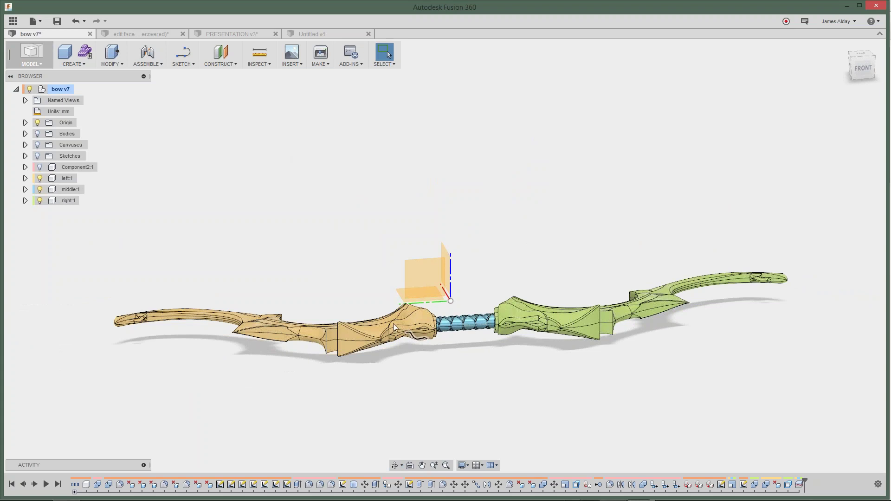
scroll(513, 388, up, 5)
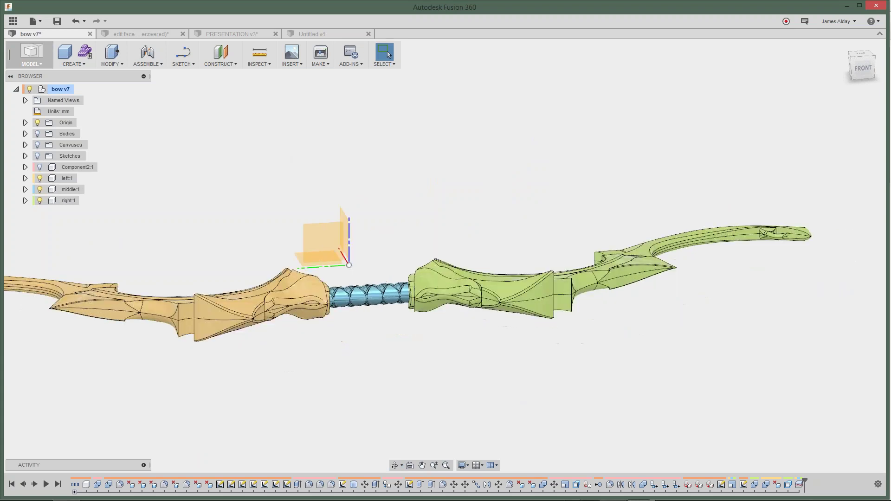
scroll(395, 263, up, 1)
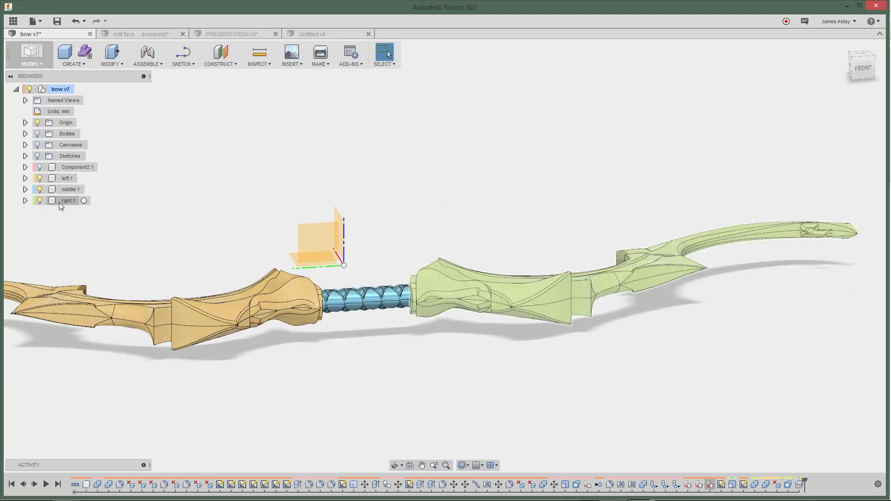
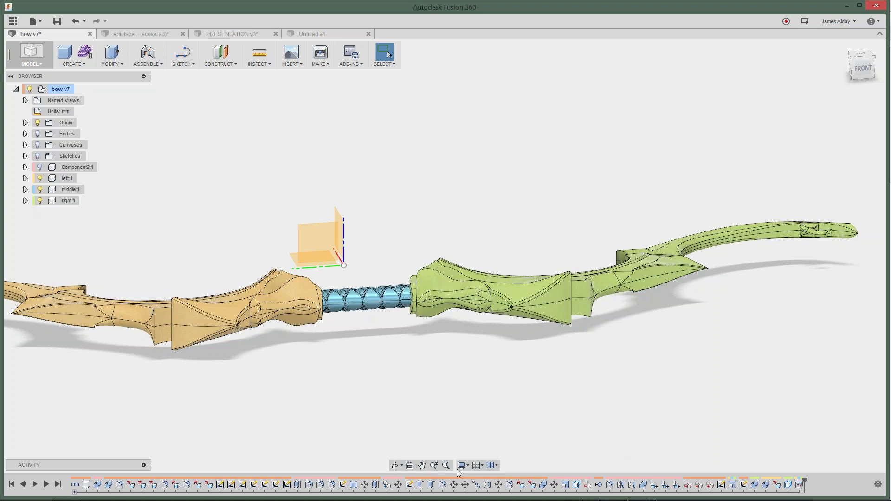
Step: Hide the left and middle bow components and expand the right component down to its individual bodies
middle_drag(332, 319, 369, 294)
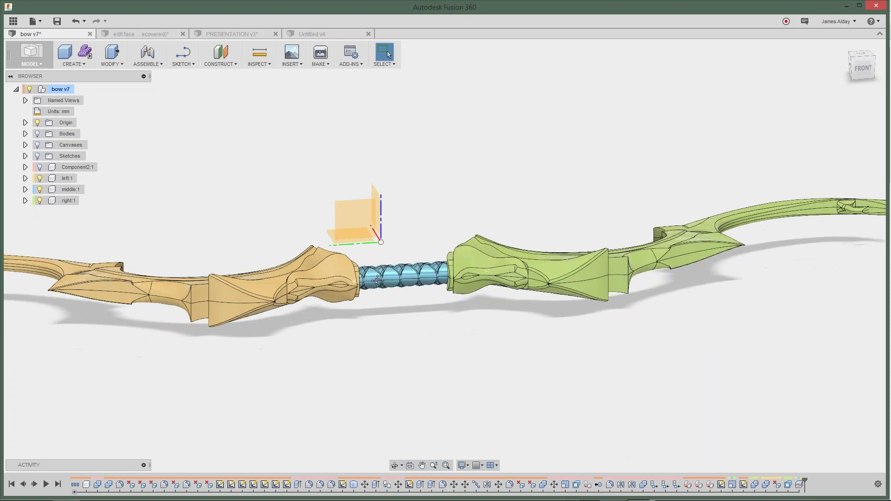
scroll(370, 292, down, 1)
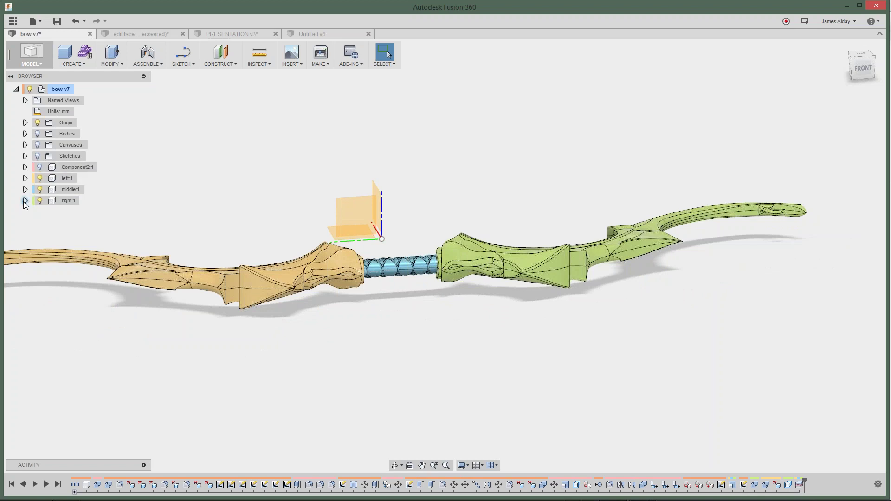
scroll(336, 173, down, 2)
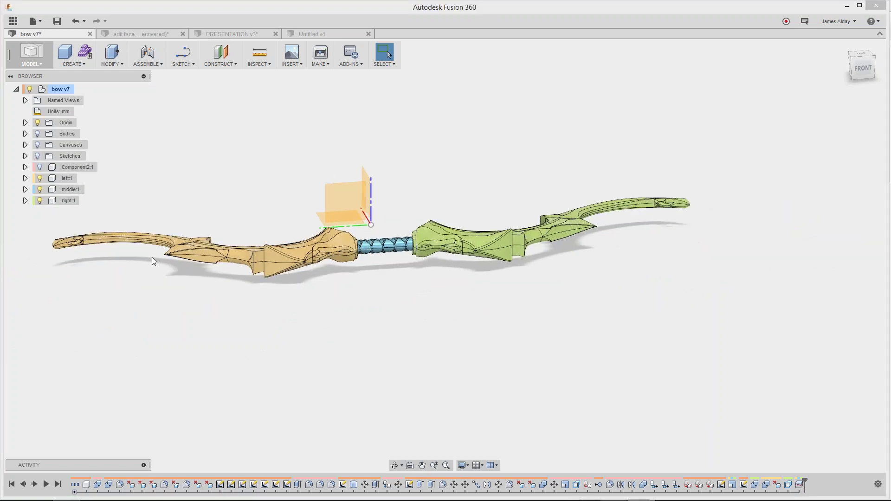
scroll(152, 257, up, 2)
scroll(279, 271, down, 2)
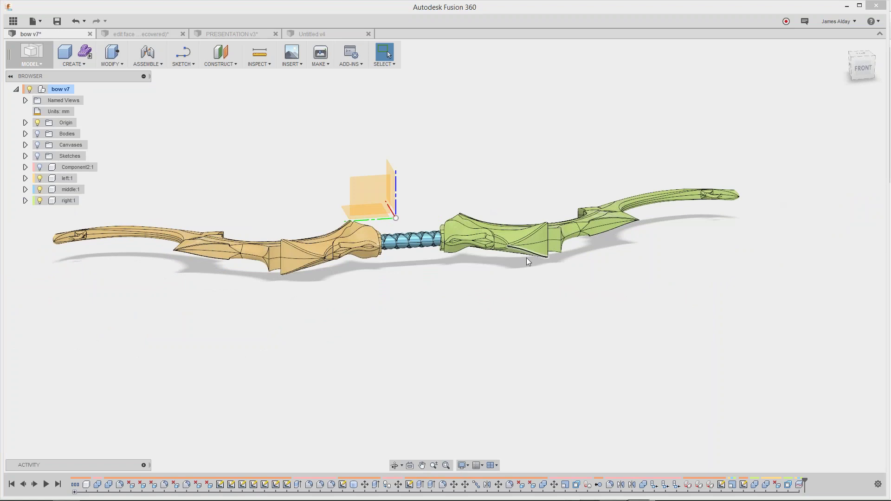
scroll(526, 258, up, 3)
scroll(525, 251, up, 1)
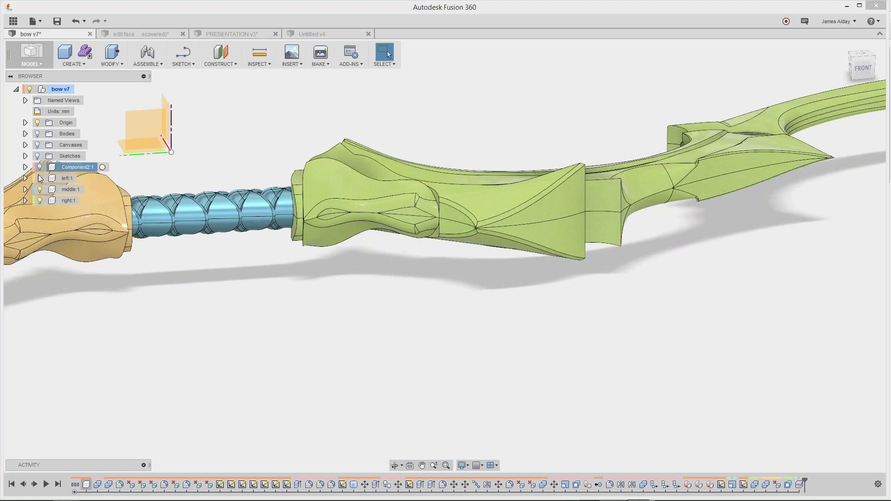
click(39, 178)
click(41, 191)
middle_drag(532, 336, 449, 389)
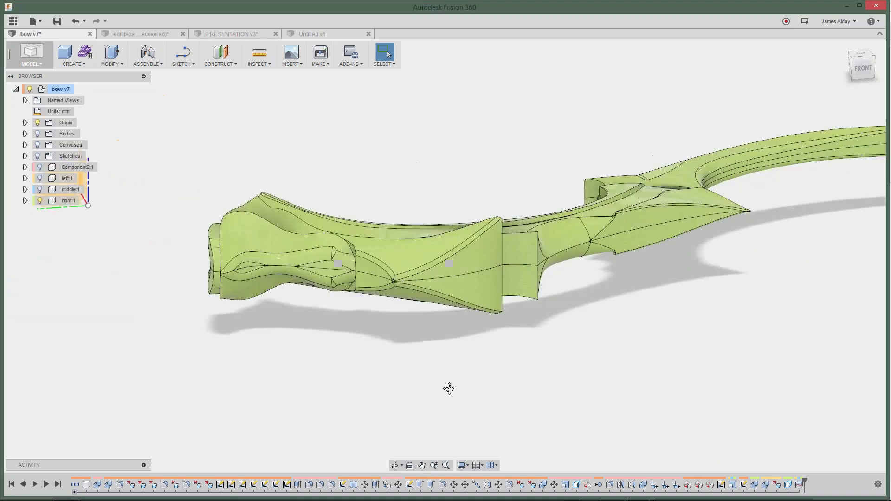
scroll(449, 388, down, 3)
click(25, 200)
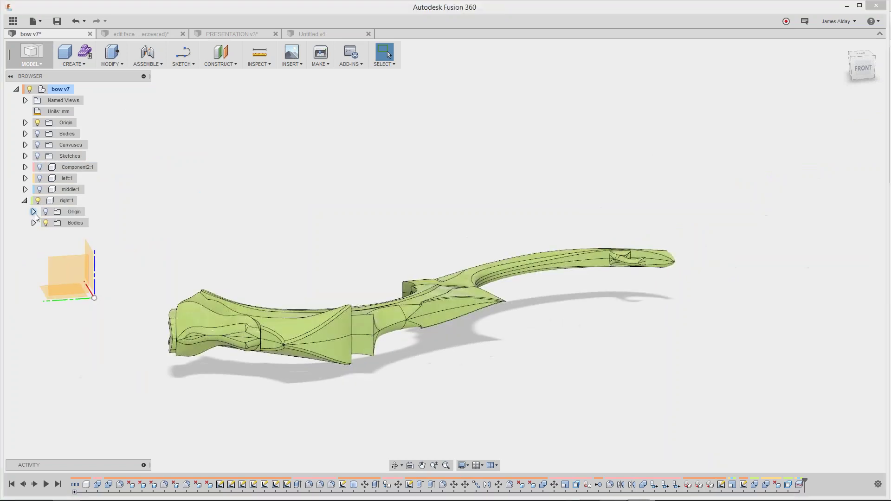
click(33, 222)
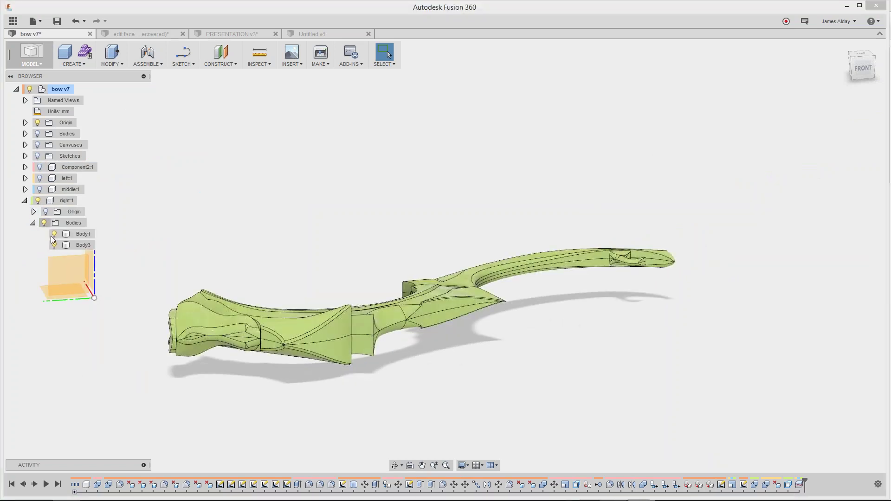
click(82, 234)
right_click(81, 234)
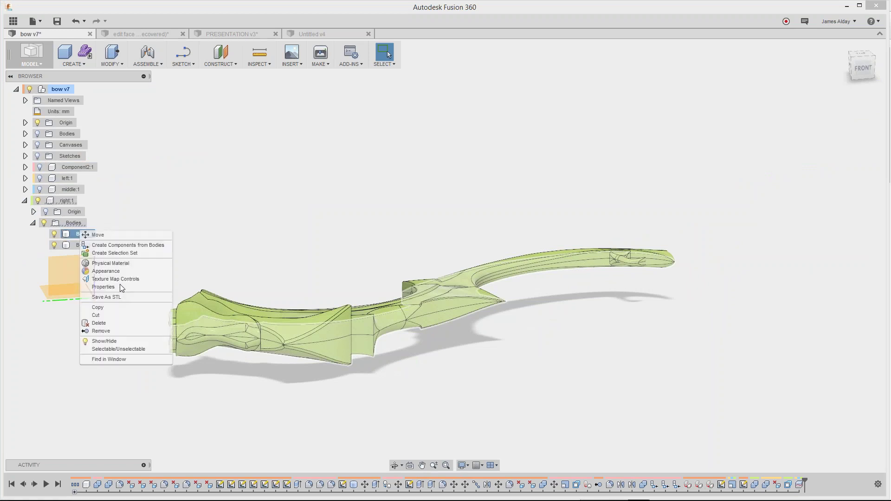
click(151, 185)
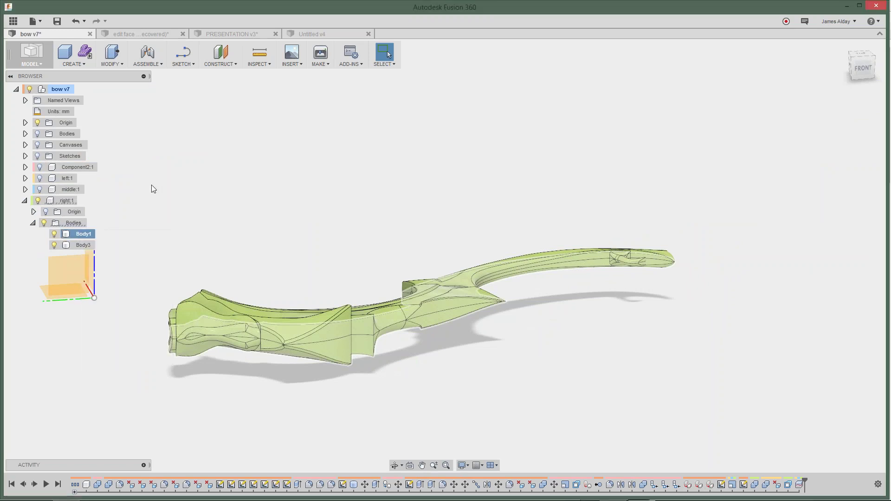
click(65, 222)
right_click(65, 222)
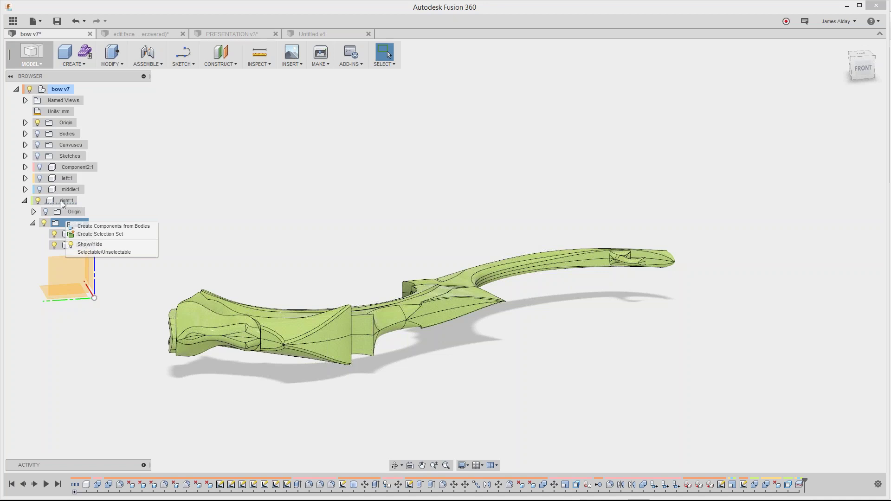
click(62, 202)
right_click(62, 202)
click(99, 325)
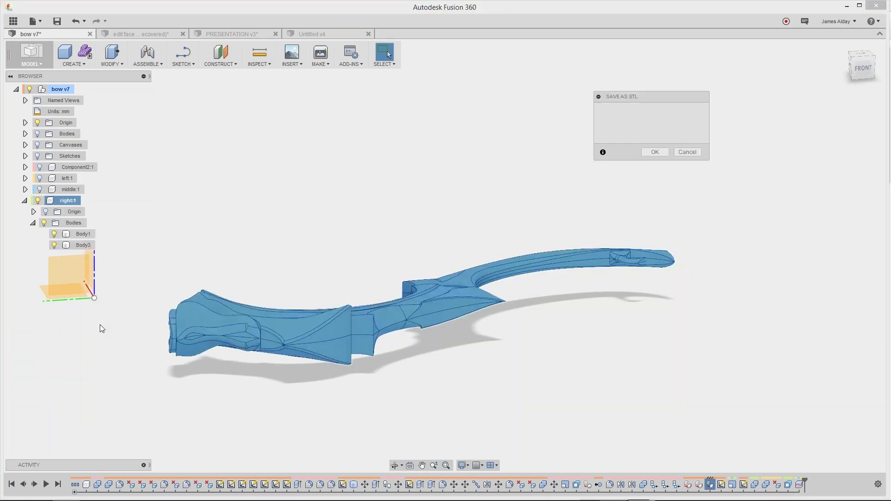
click(674, 132)
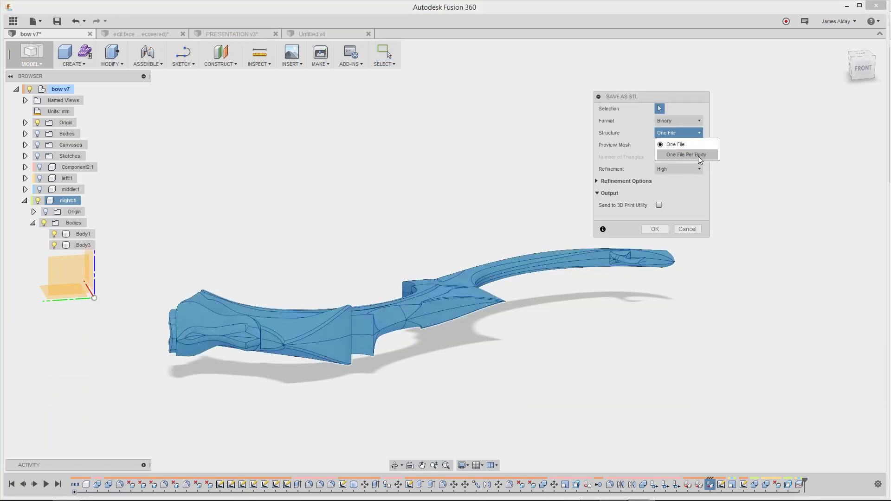
click(697, 156)
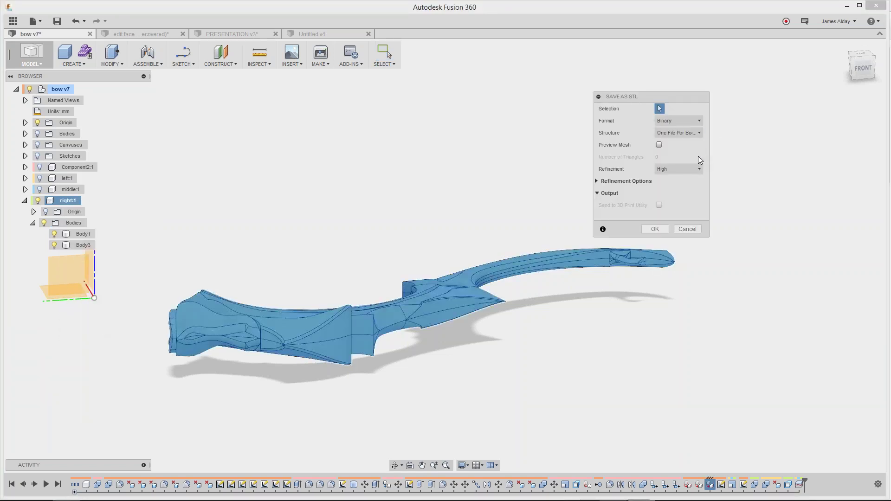
click(687, 228)
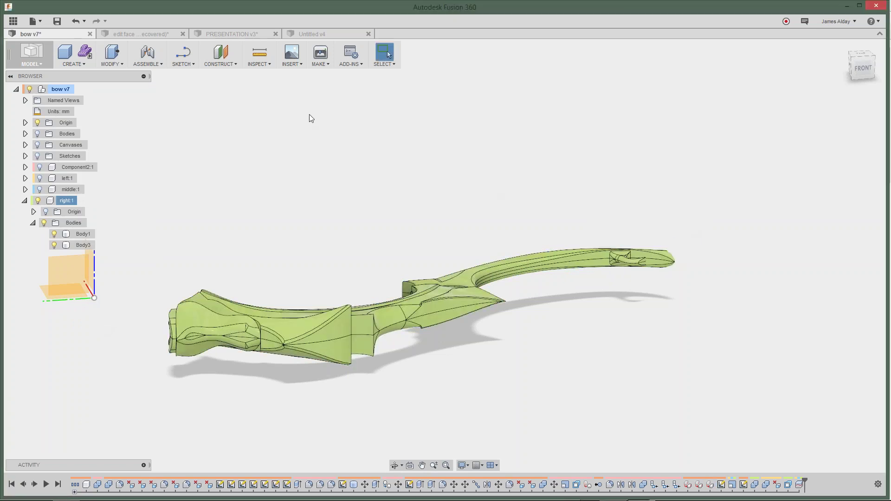
Step: Create separate components from Body1 and Body3 of the right bow component
click(71, 233)
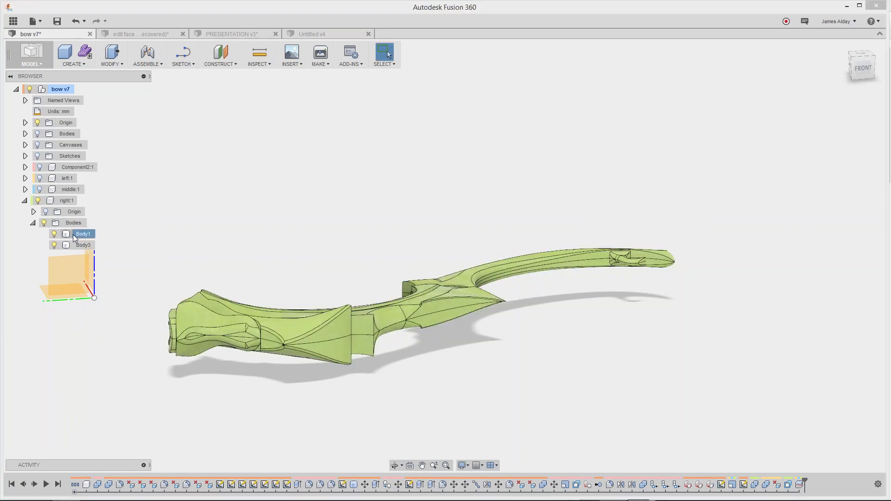
shift+click(81, 244)
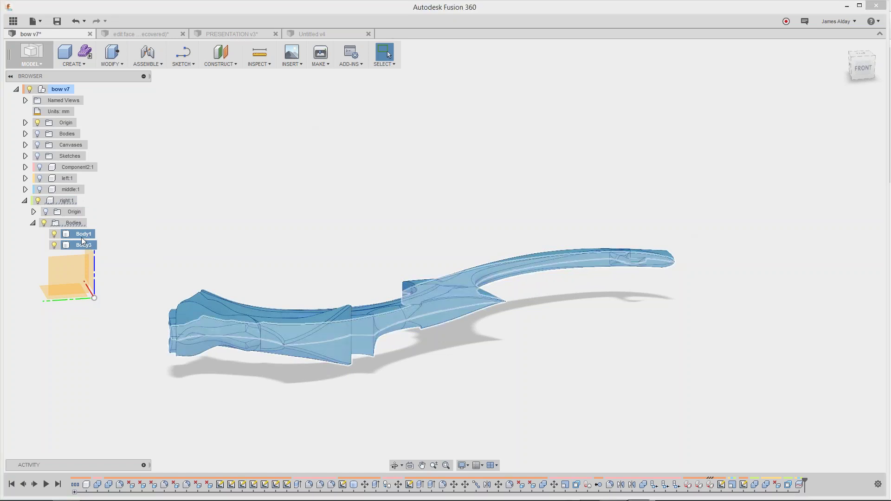
right_click(82, 237)
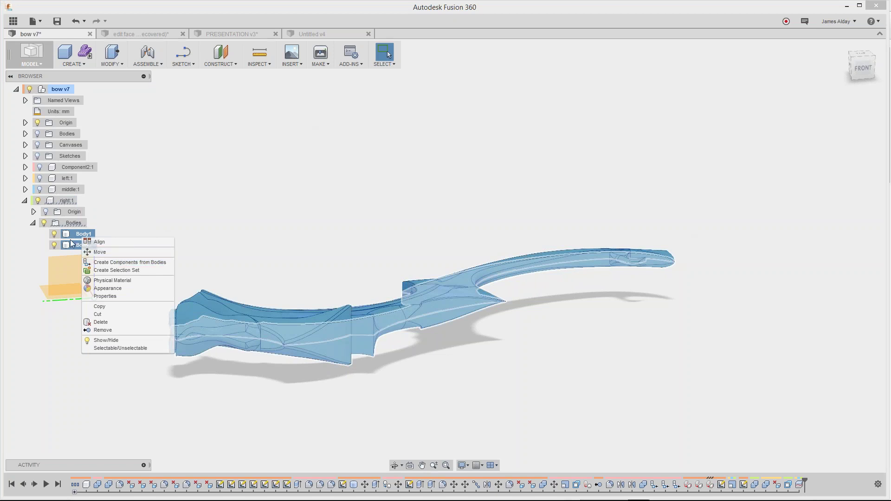
click(130, 269)
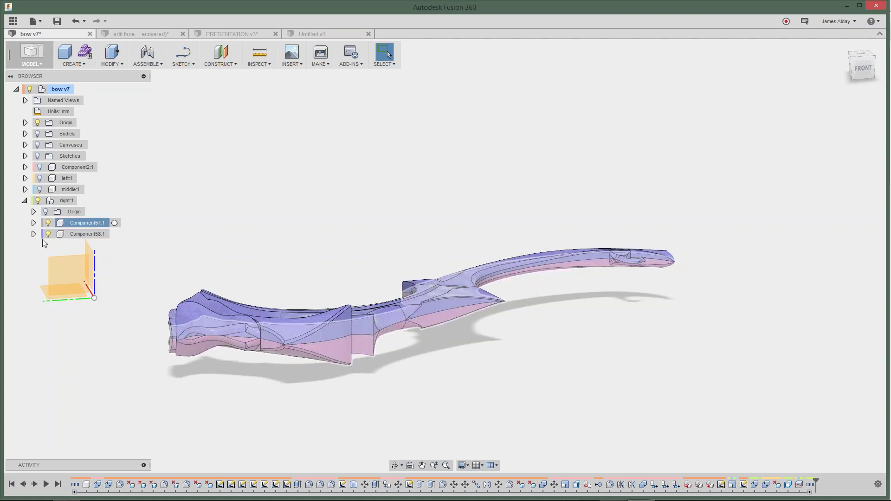
shift+middle_drag(533, 333, 684, 314)
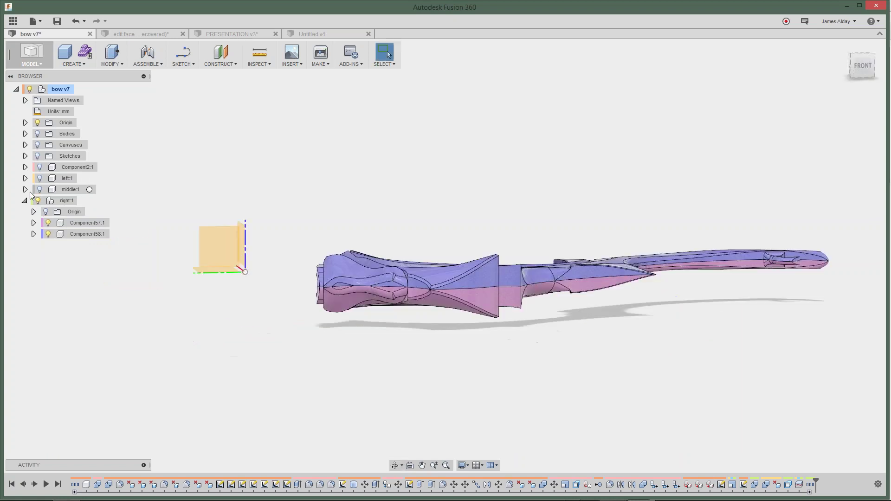
Step: Collapse the right component and show the middle and left bow components again
click(24, 200)
click(39, 190)
click(40, 178)
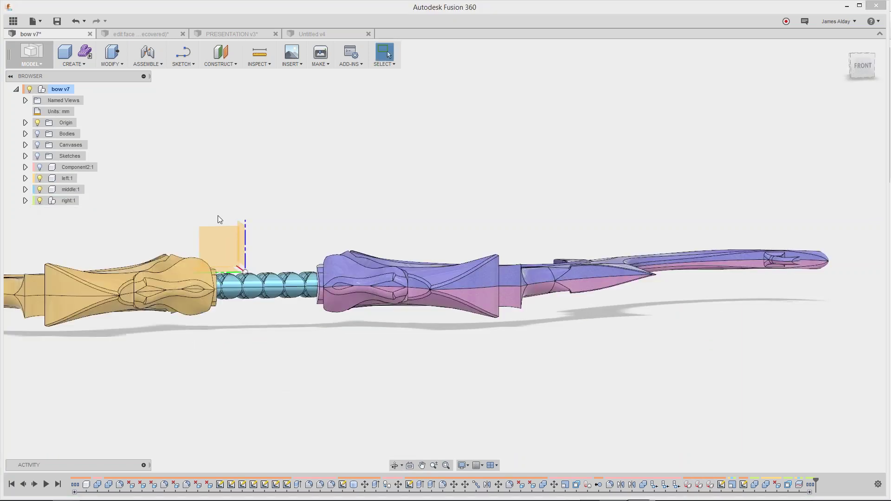
shift+middle_drag(276, 223, 338, 307)
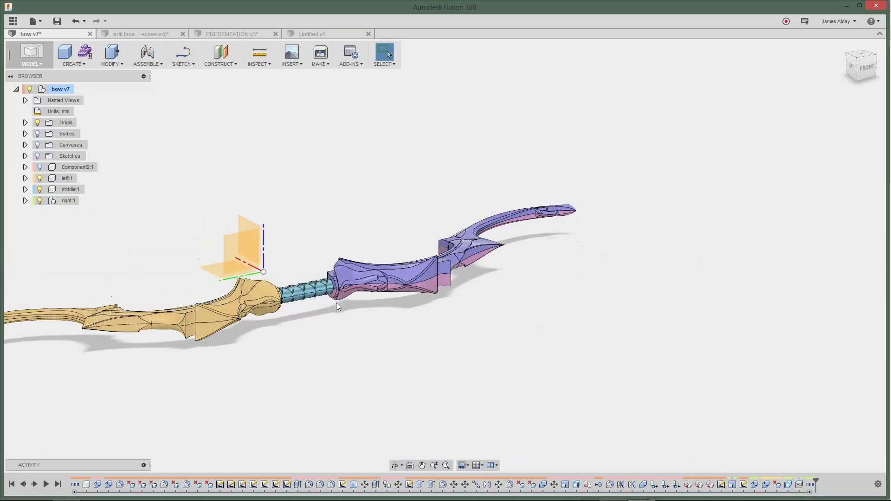
shift+middle_drag(436, 314, 352, 271)
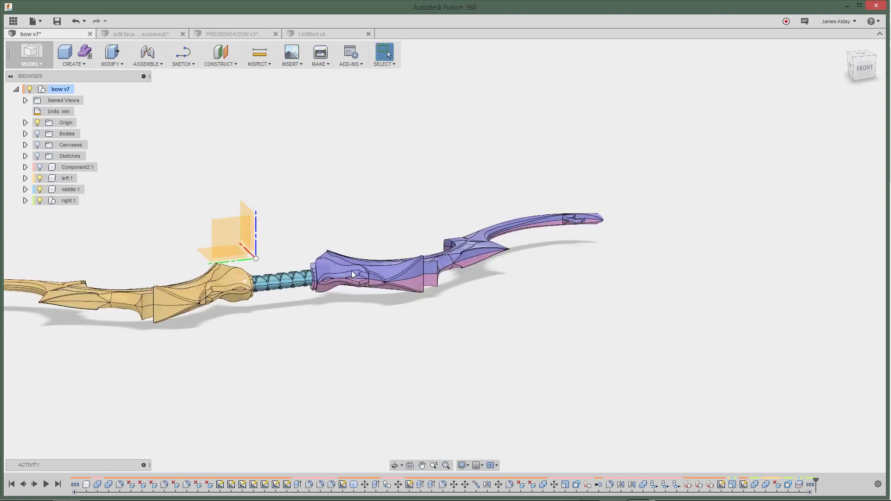
Step: Examine the structure of the two half components inside the right component and the commands available for the upper half
click(25, 200)
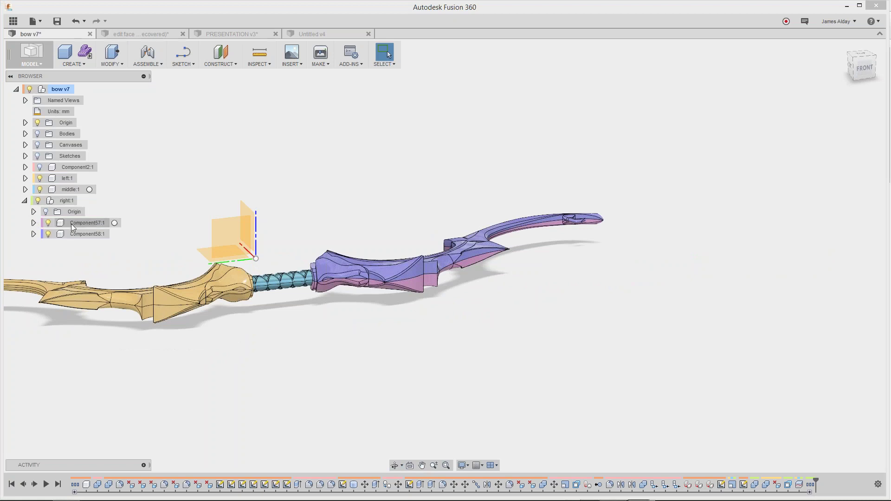
click(33, 223)
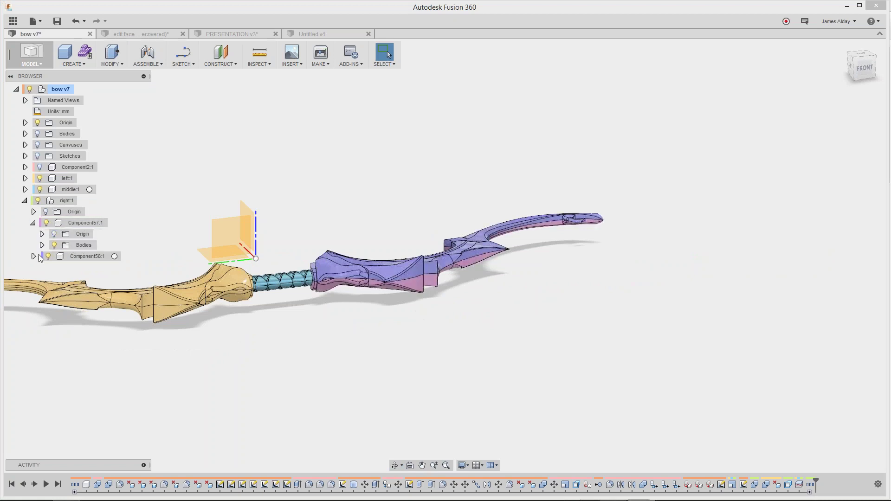
click(34, 257)
scroll(227, 206, down, 3)
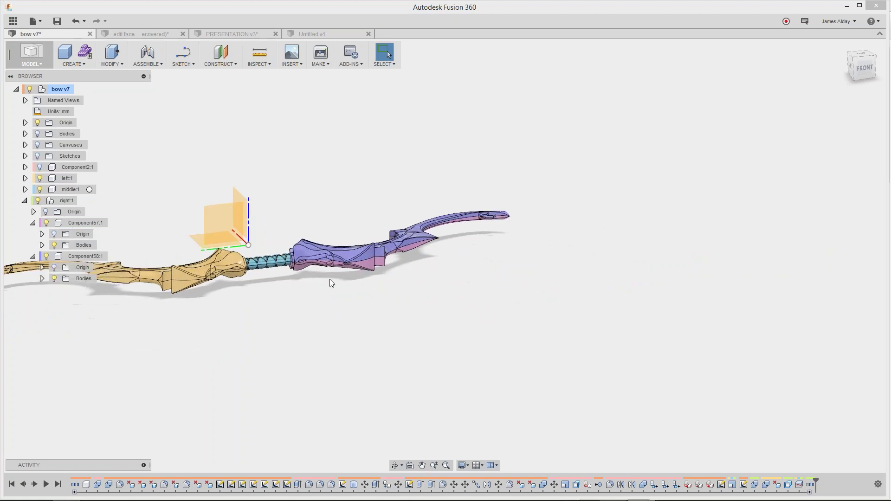
scroll(331, 283, up, 5)
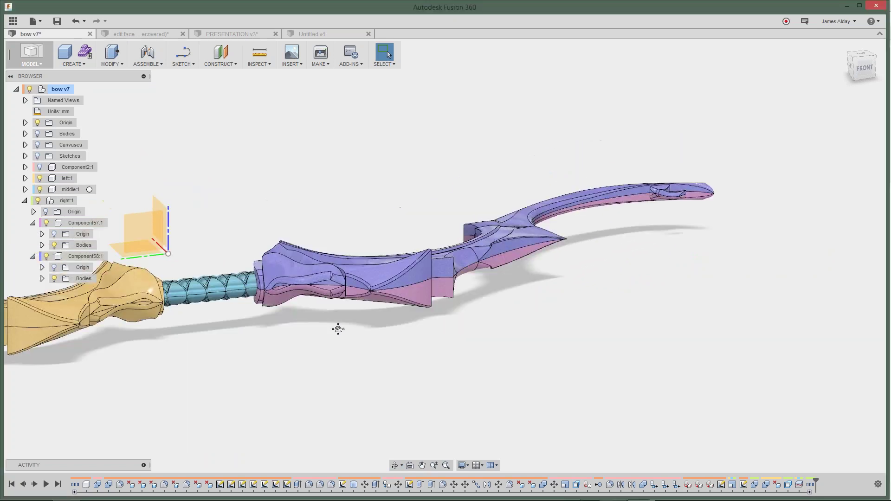
shift+middle_drag(338, 329, 325, 320)
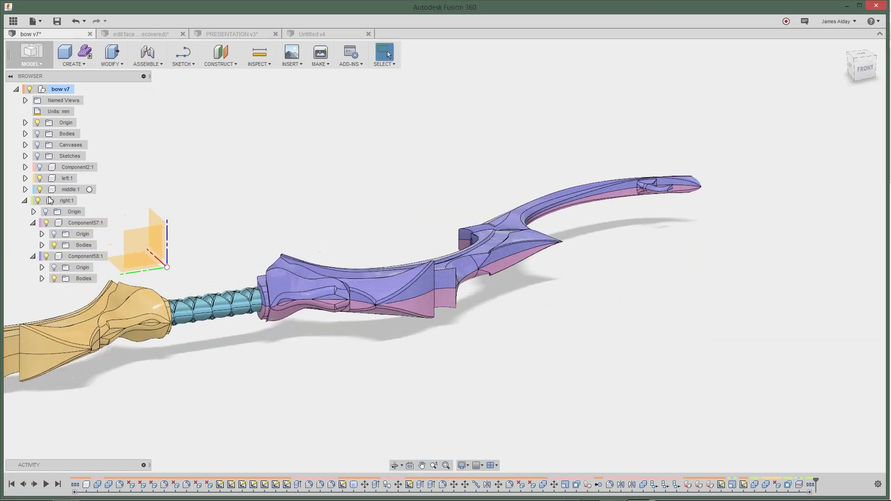
click(33, 223)
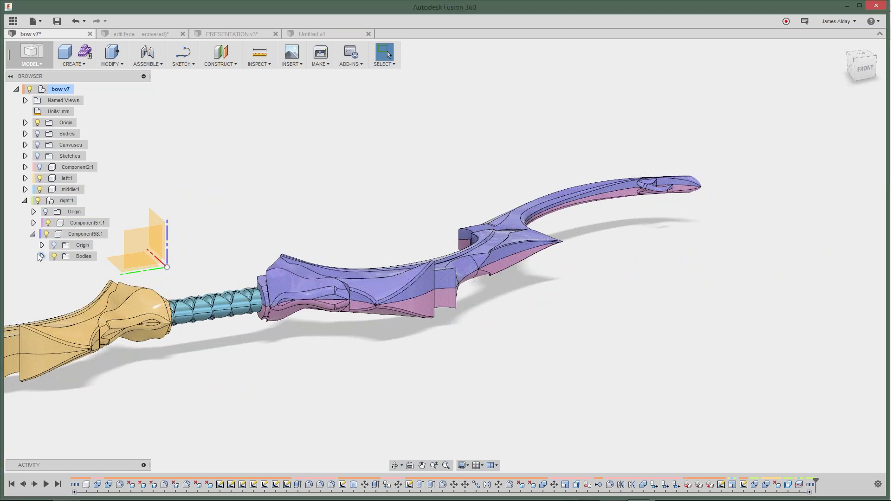
click(68, 235)
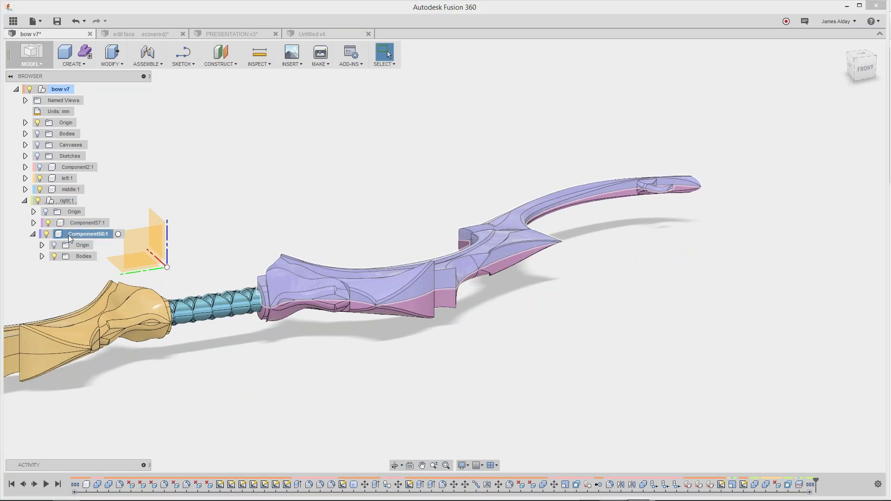
right_click(75, 235)
scroll(543, 297, down, 2)
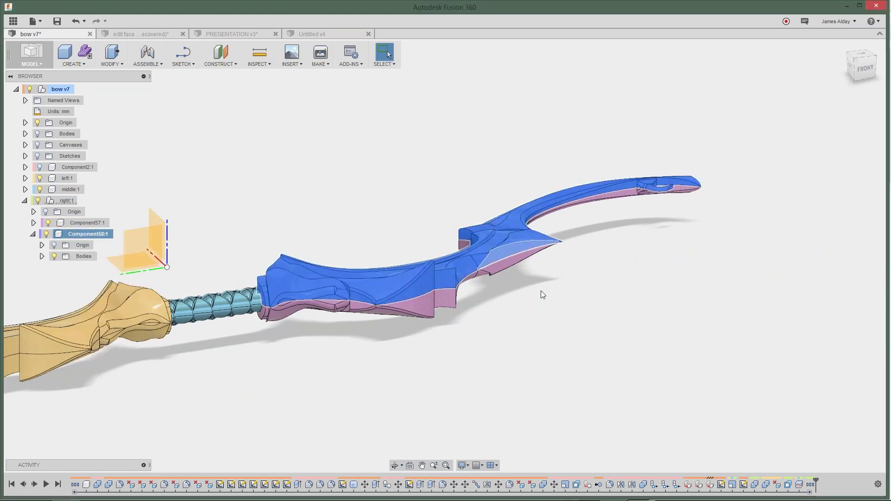
scroll(550, 297, down, 2)
shift+middle_drag(360, 180, 464, 180)
Step: Expand the middle and left components and create components from all the bodies of the left component
click(24, 200)
click(25, 189)
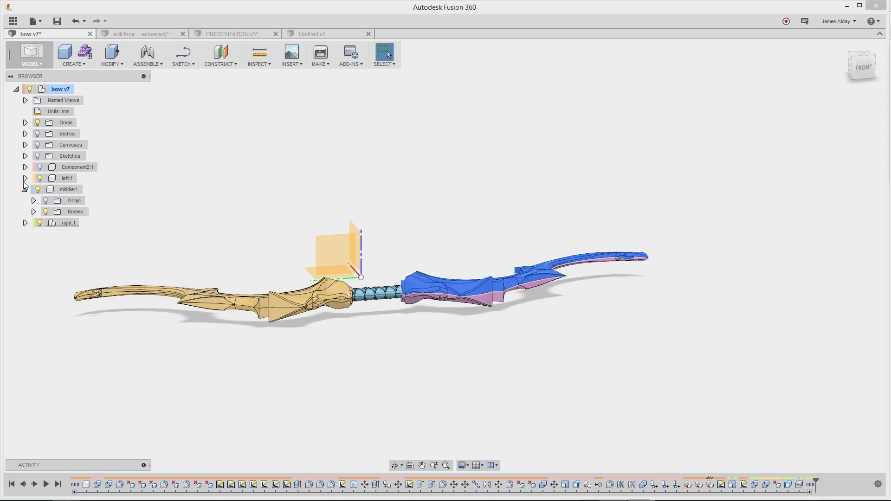
click(25, 178)
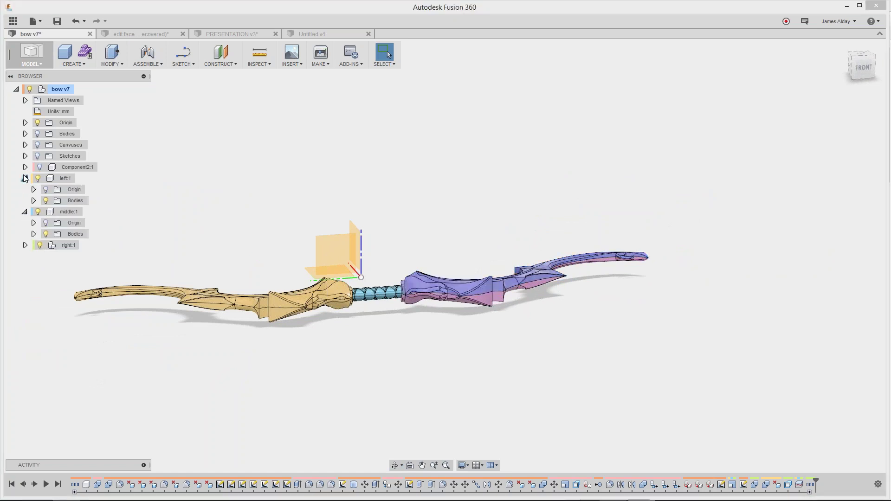
right_click(75, 201)
click(98, 204)
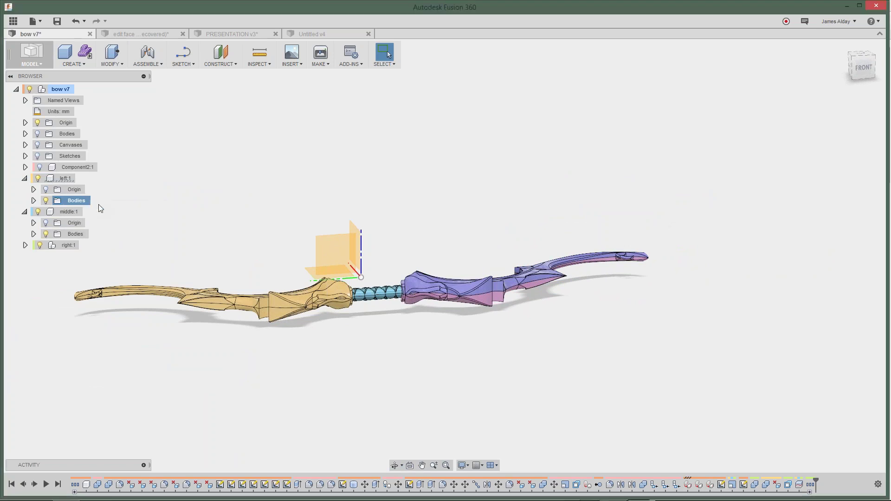
Step: Create components from the middle bow section's bodies and collapse the left and middle components in the browser
click(70, 246)
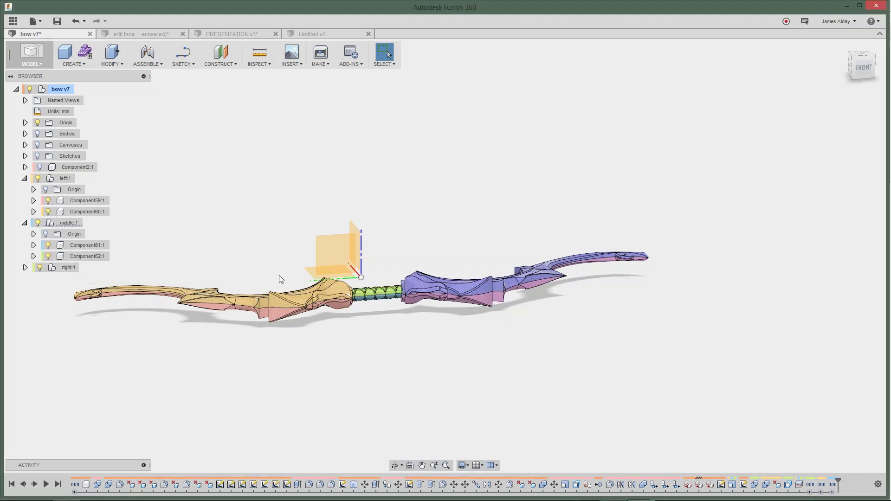
scroll(281, 279, up, 3)
scroll(324, 327, down, 2)
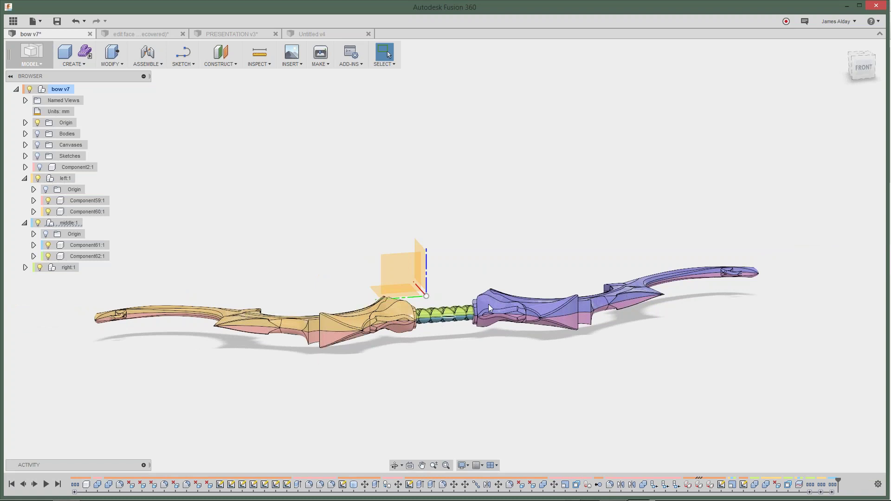
scroll(514, 304, up, 1)
scroll(514, 303, up, 5)
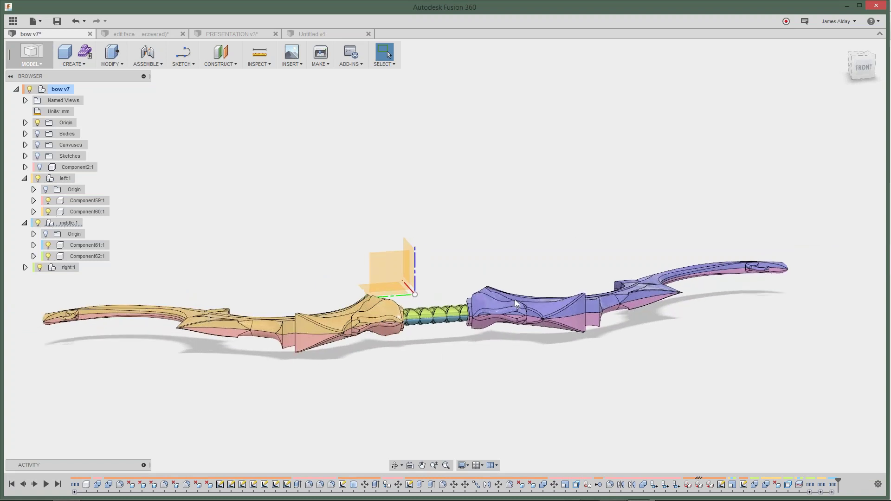
scroll(527, 408, down, 4)
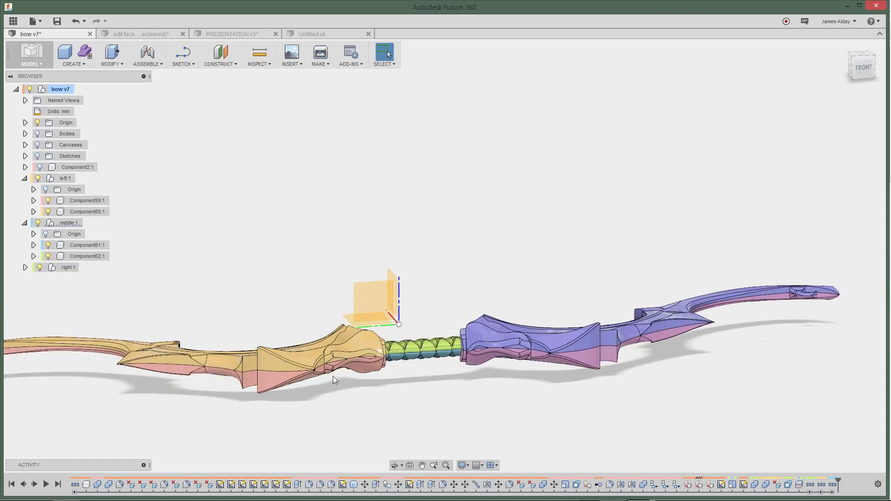
middle_drag(415, 221, 312, 157)
click(25, 223)
click(25, 178)
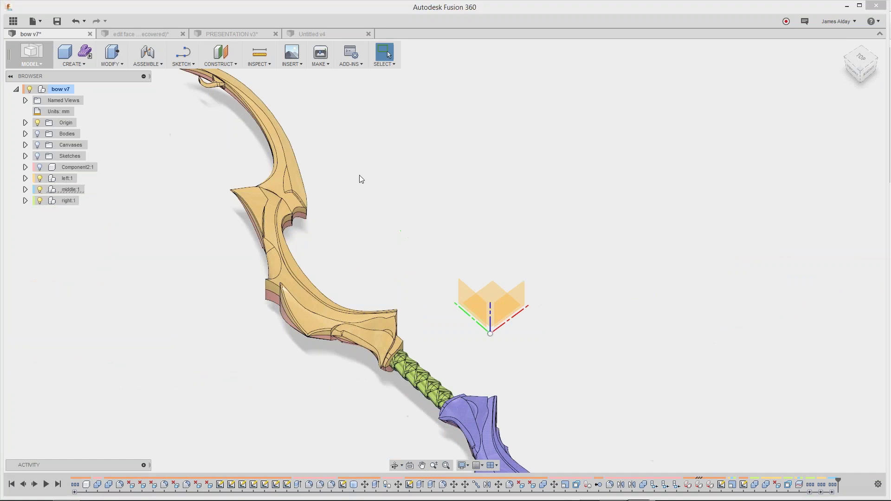
Step: Examine the narrow curved part of the left bow section from above
middle_drag(518, 153, 475, 140)
scroll(400, 226, up, 6)
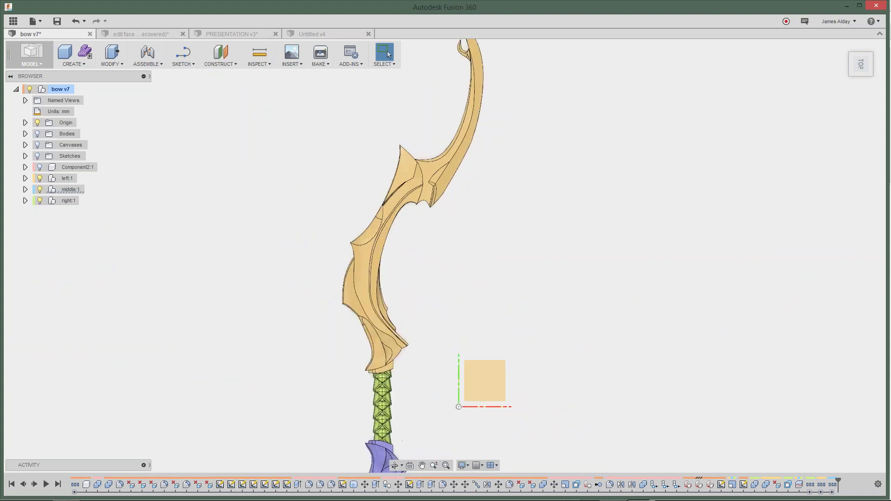
middle_drag(402, 229, 360, 203)
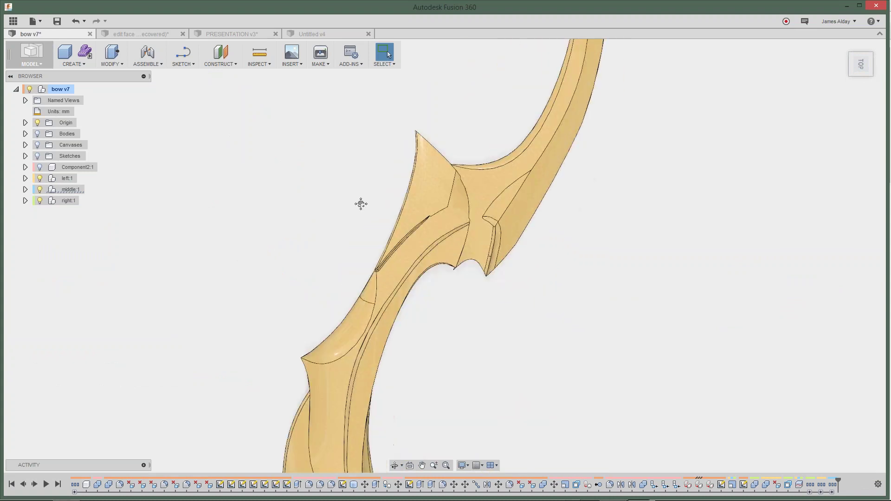
scroll(459, 86, down, 5)
middle_drag(426, 184, 437, 344)
scroll(408, 232, up, 5)
scroll(433, 322, up, 5)
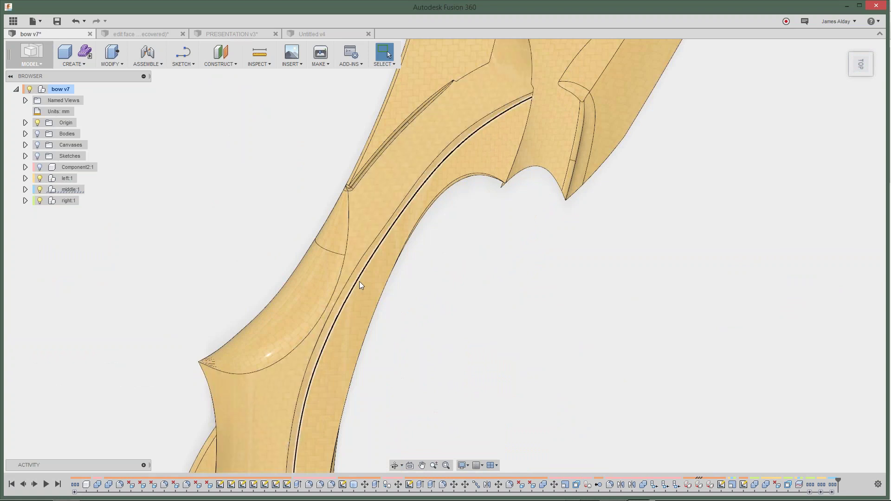
click(371, 247)
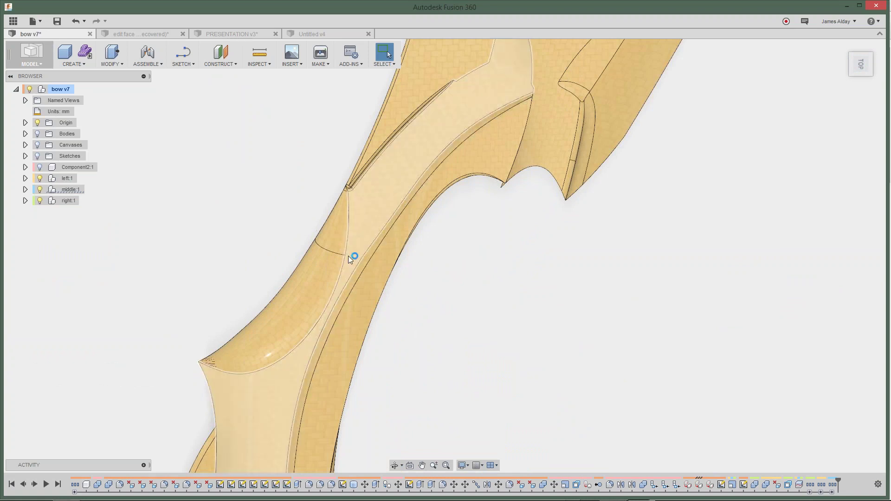
click(332, 220)
Step: Start a line sketch on the horizontal origin plane
click(190, 65)
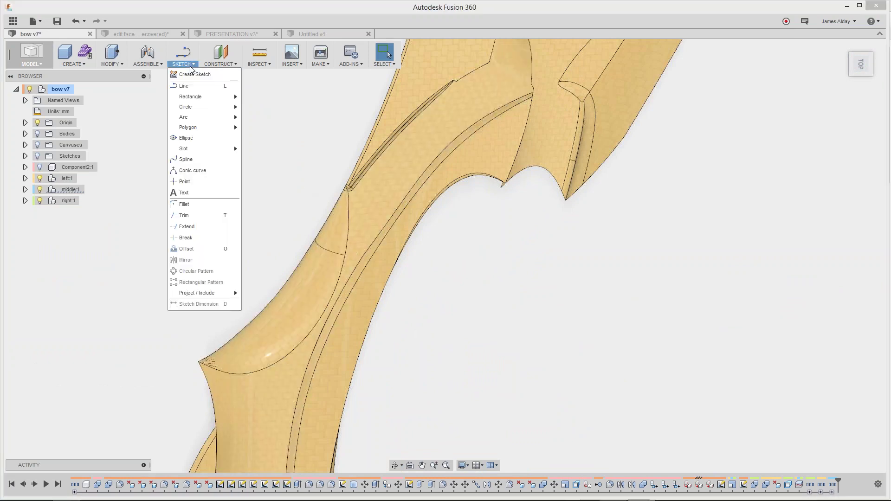
key(Escape)
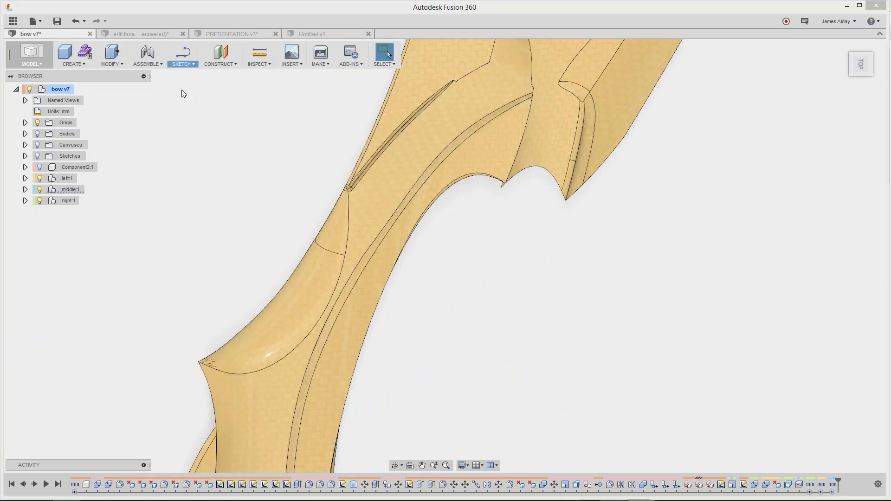
click(305, 236)
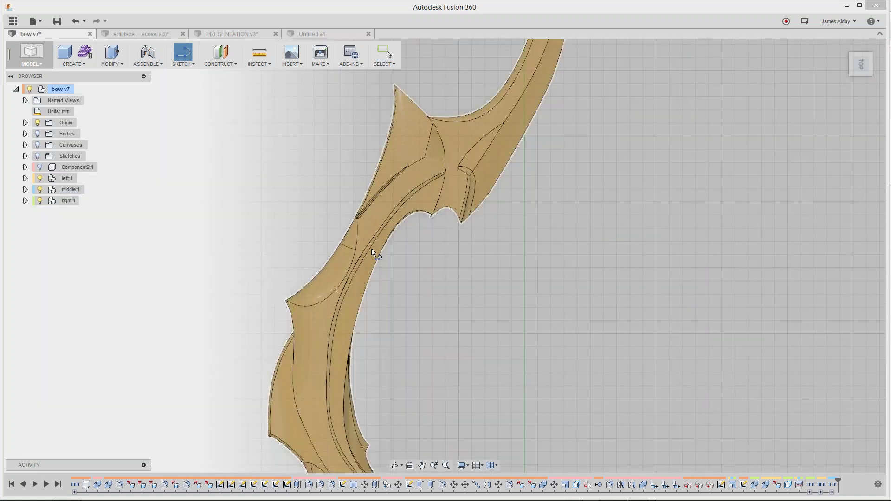
scroll(371, 249, down, 6)
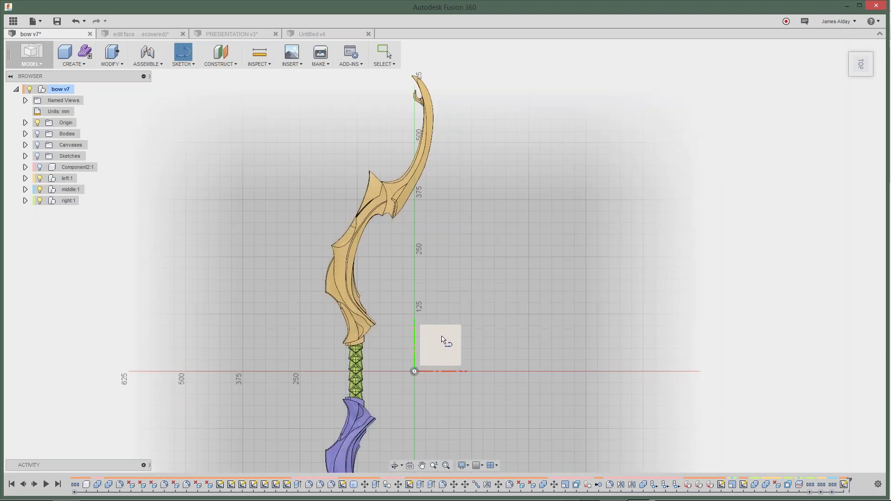
click(442, 339)
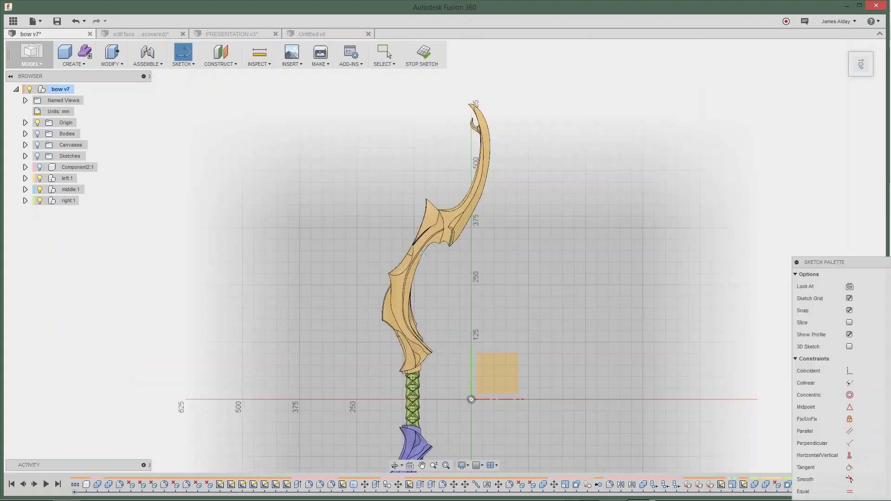
Step: Draw a slanted line across the narrow part of the left bow section, extending past both of its edges
scroll(428, 244, up, 4)
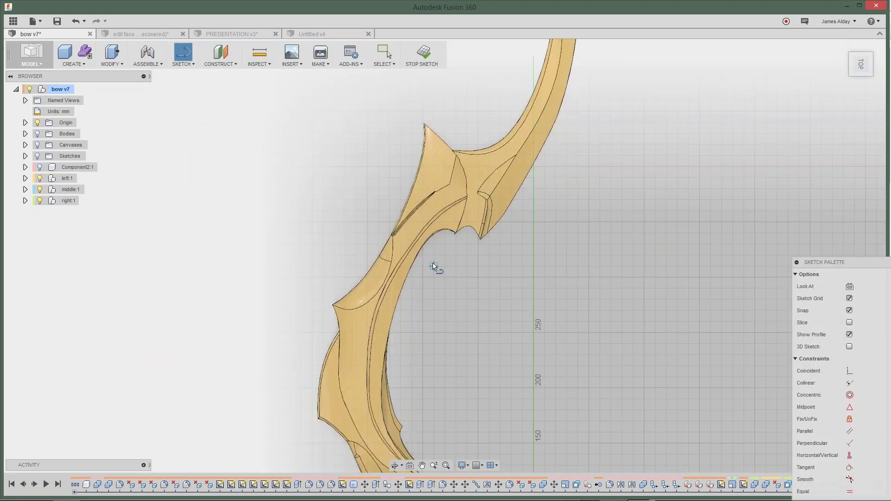
scroll(394, 260, up, 3)
scroll(344, 224, up, 3)
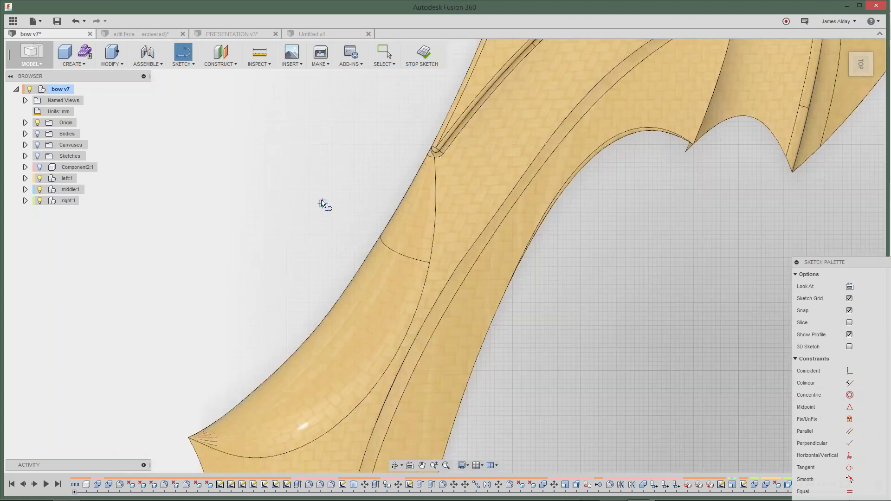
click(323, 203)
click(586, 339)
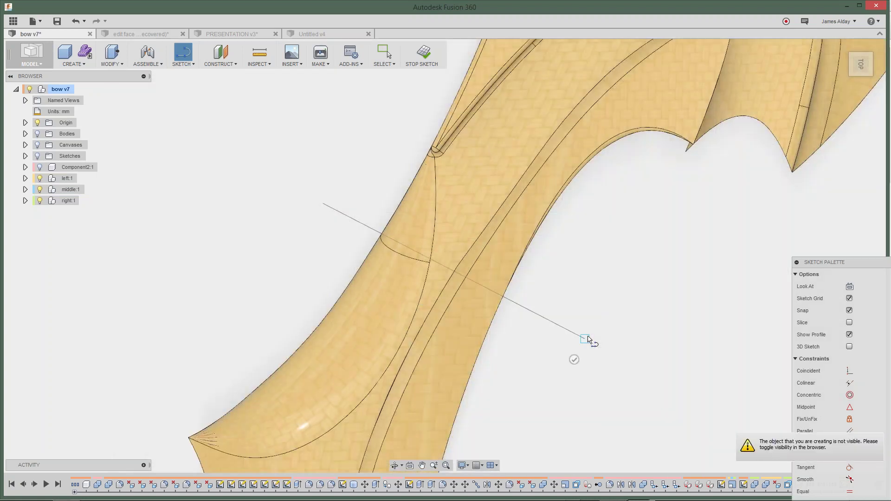
click(586, 339)
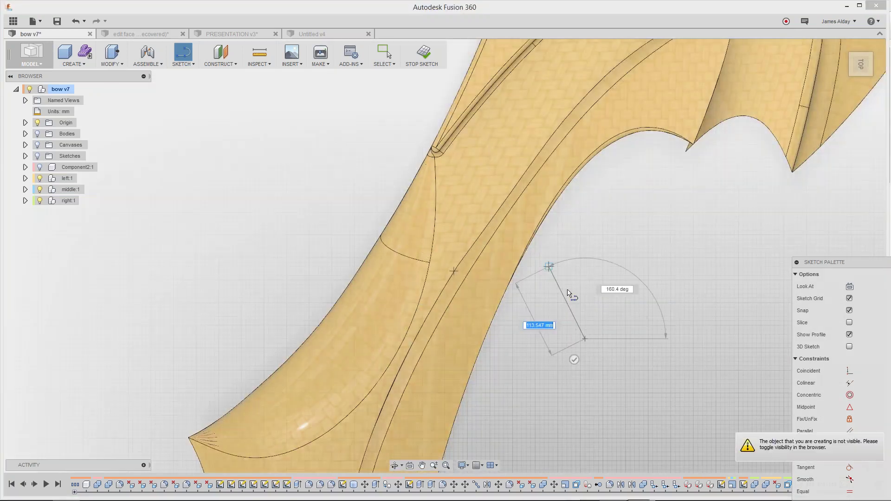
click(38, 156)
click(24, 156)
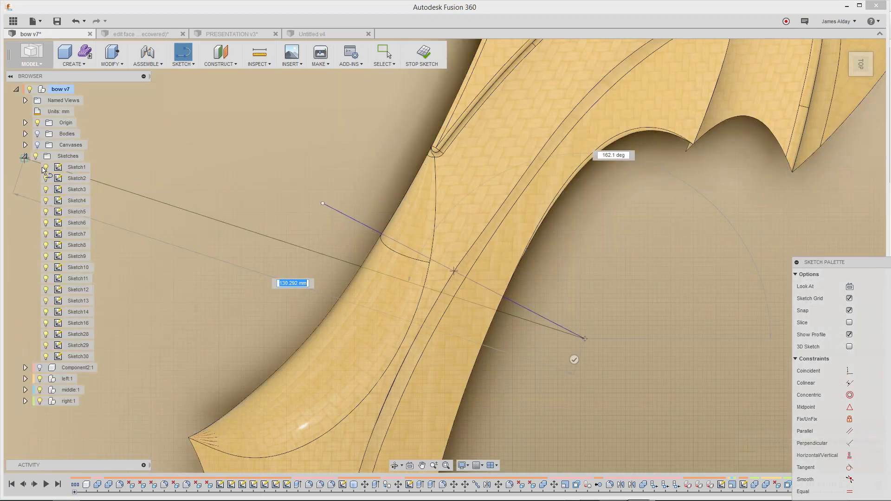
click(46, 234)
click(46, 245)
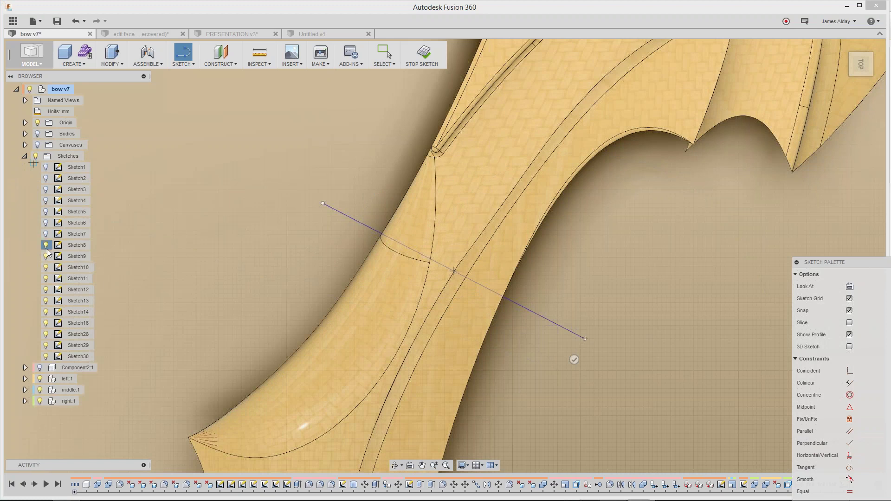
click(46, 256)
click(46, 278)
click(46, 290)
click(46, 301)
click(46, 312)
click(46, 334)
click(45, 346)
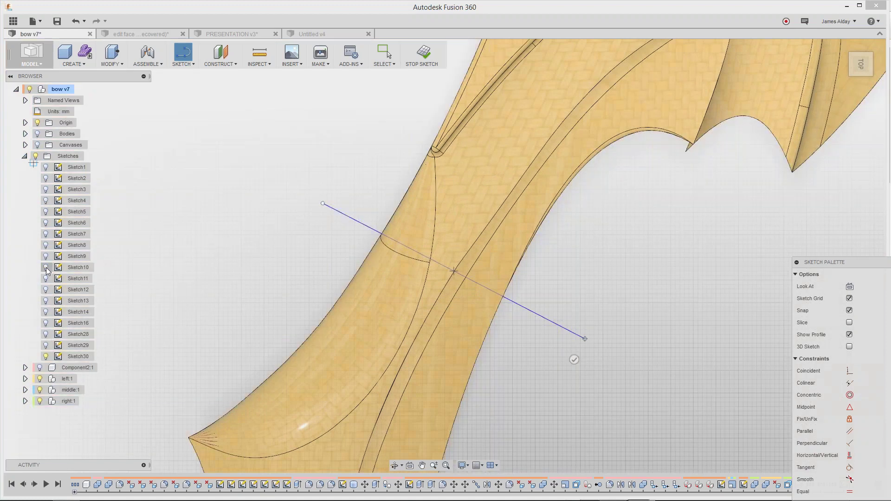
click(46, 267)
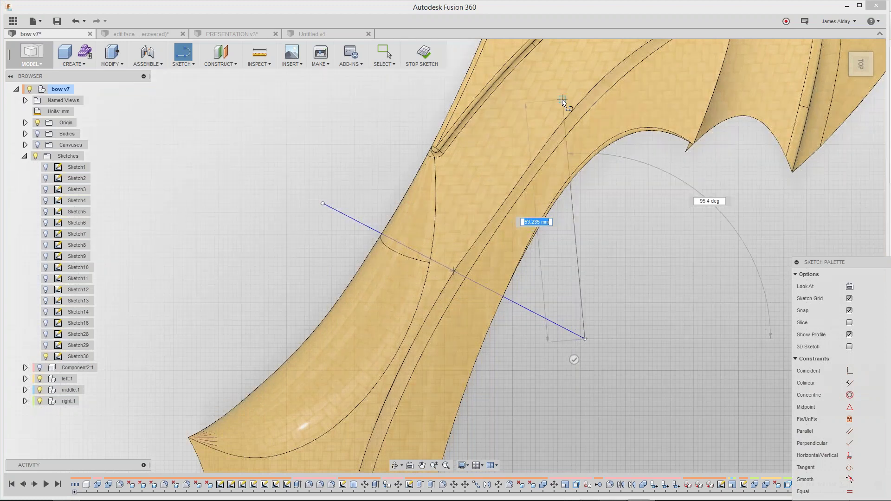
key(Escape)
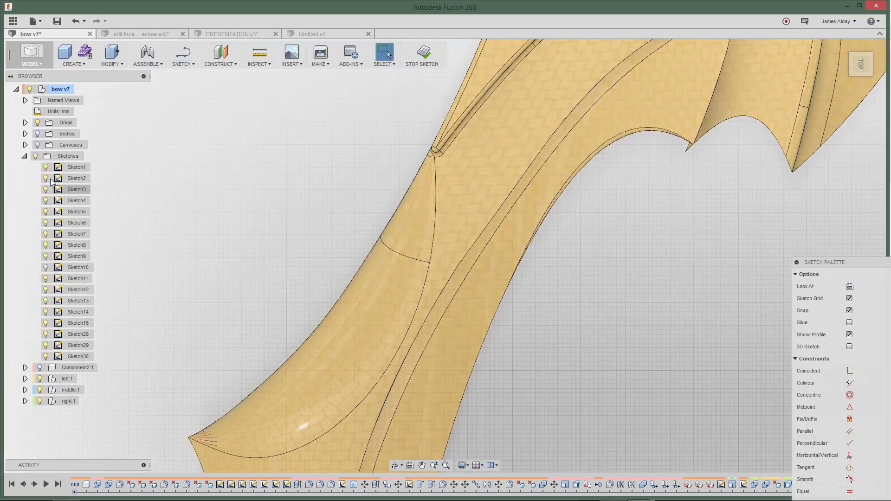
Step: Show the Sketches folder and hide all of its sketches except Sketch30
click(35, 155)
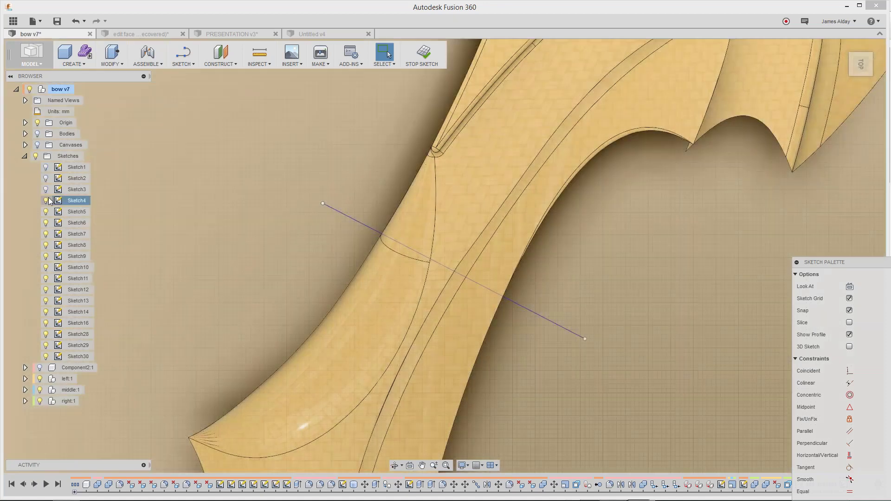
drag(48, 198, 48, 311)
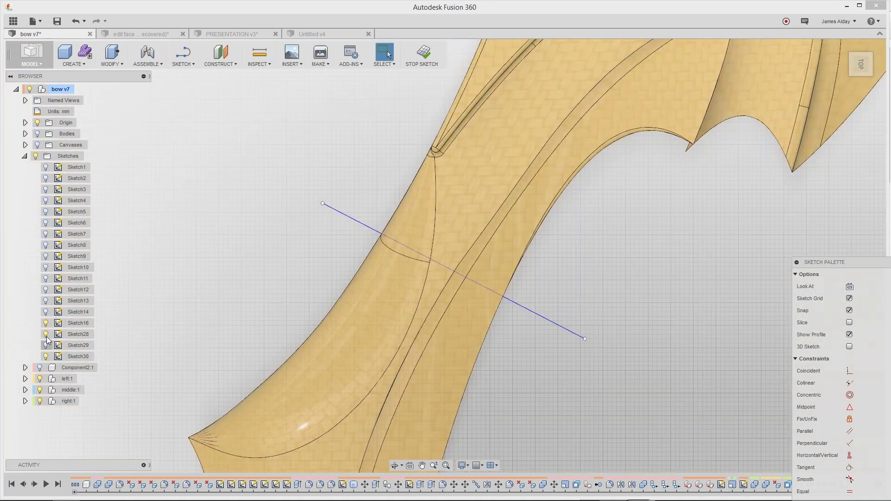
click(48, 335)
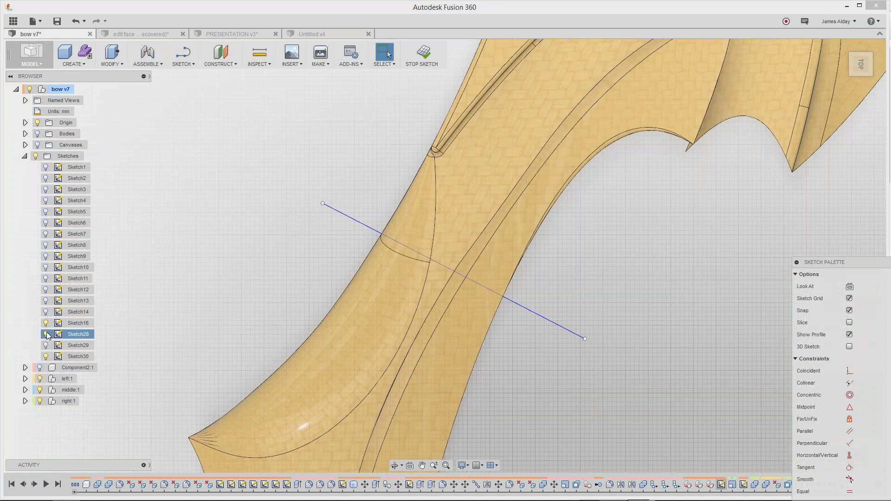
middle_drag(438, 216, 399, 188)
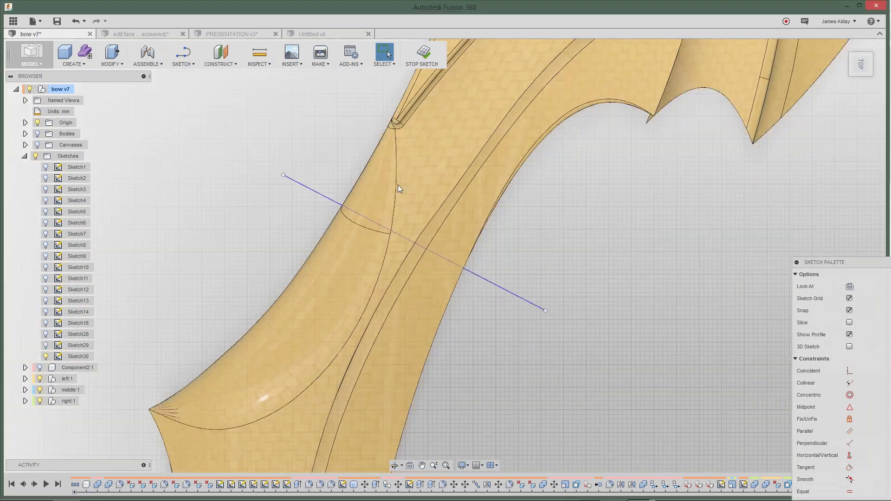
Step: Draw a zigzag on the slanted line, forming one triangular tooth above it and one below it with a shared vertical edge
scroll(397, 185, down, 2)
click(189, 65)
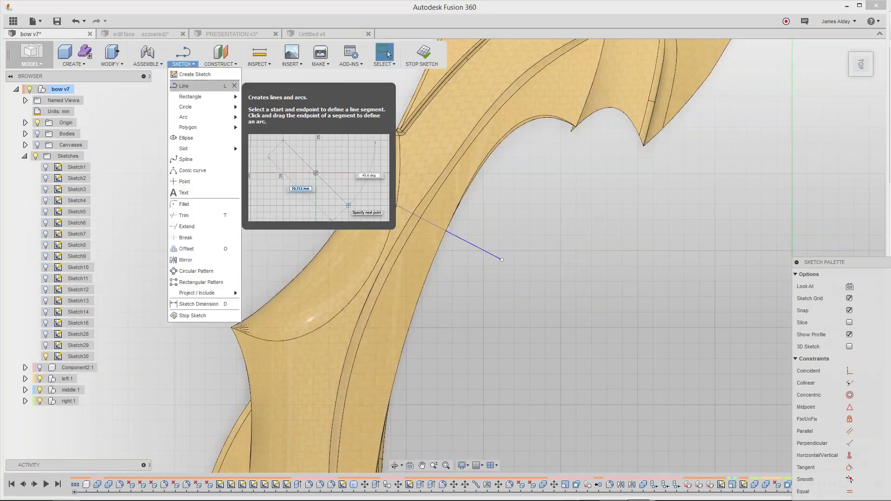
click(186, 85)
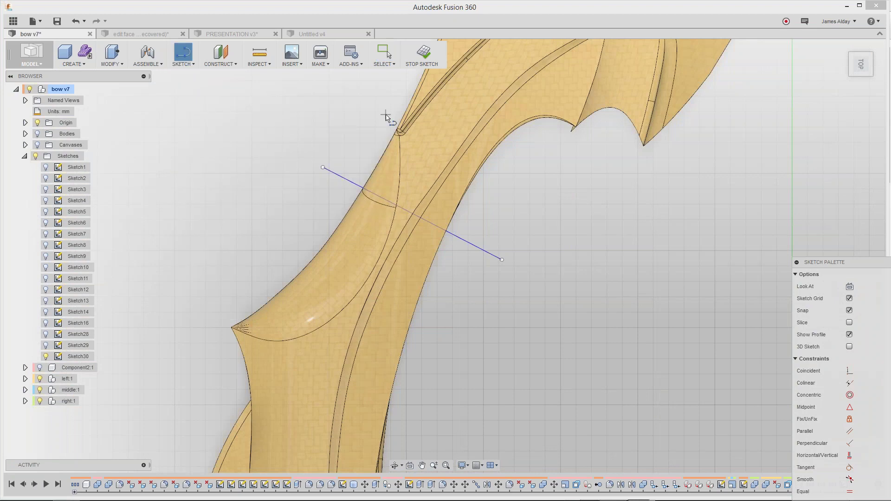
scroll(386, 116, up, 2)
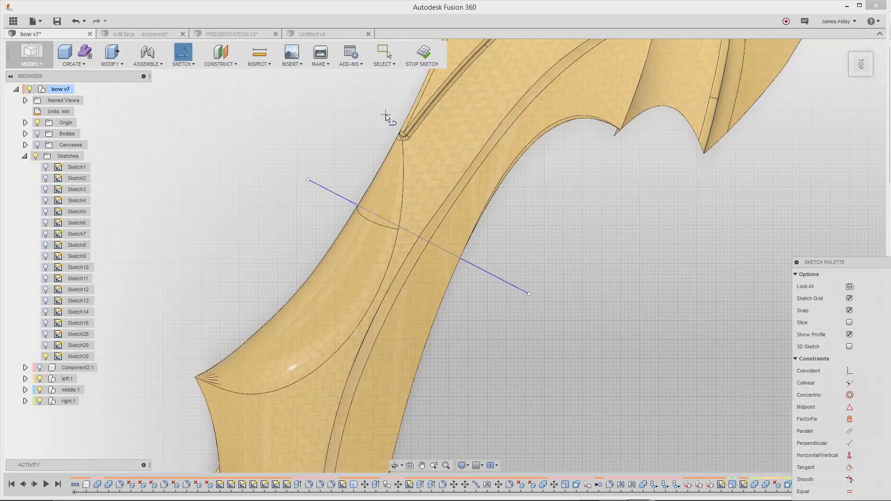
scroll(385, 117, up, 3)
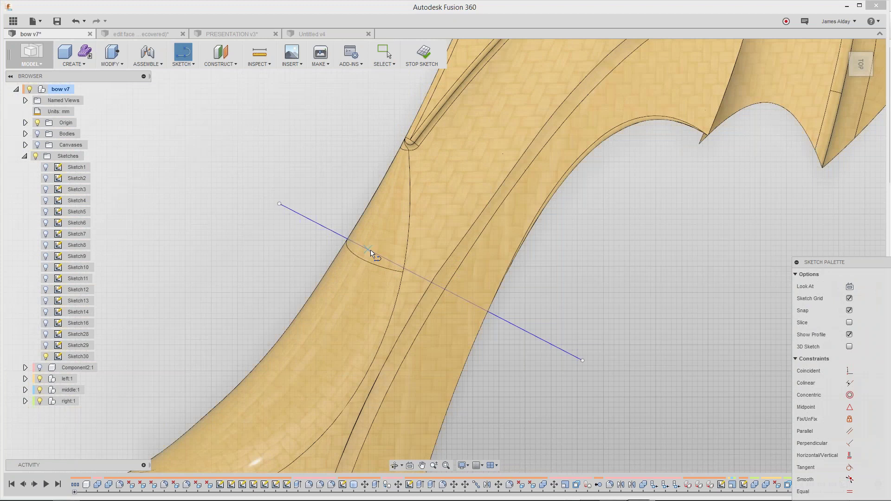
click(370, 251)
click(431, 219)
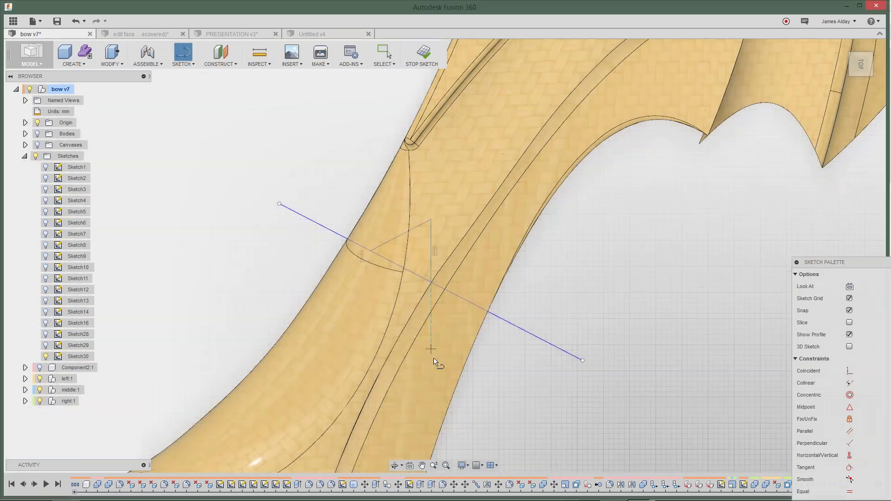
click(431, 282)
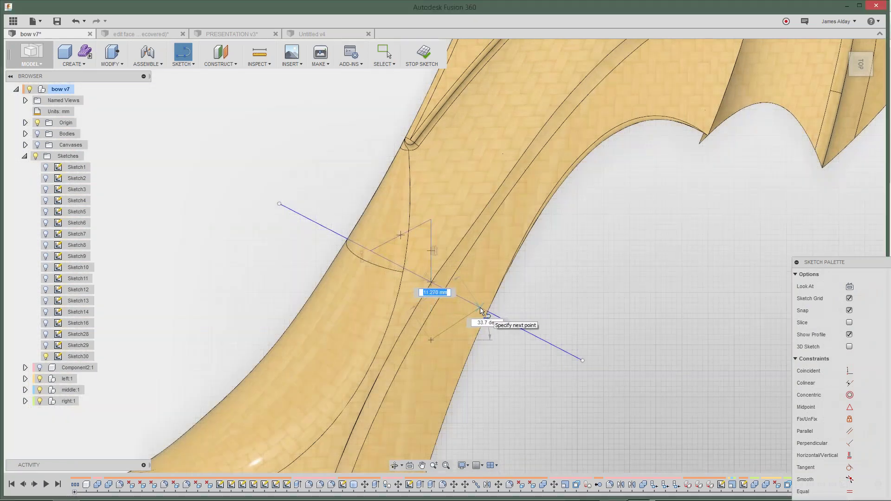
click(431, 340)
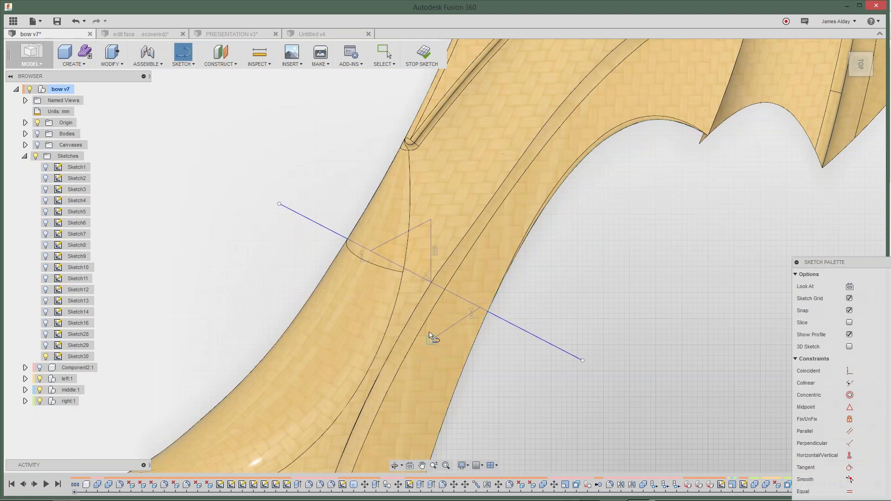
click(431, 283)
middle_drag(655, 220, 562, 194)
click(183, 58)
click(220, 60)
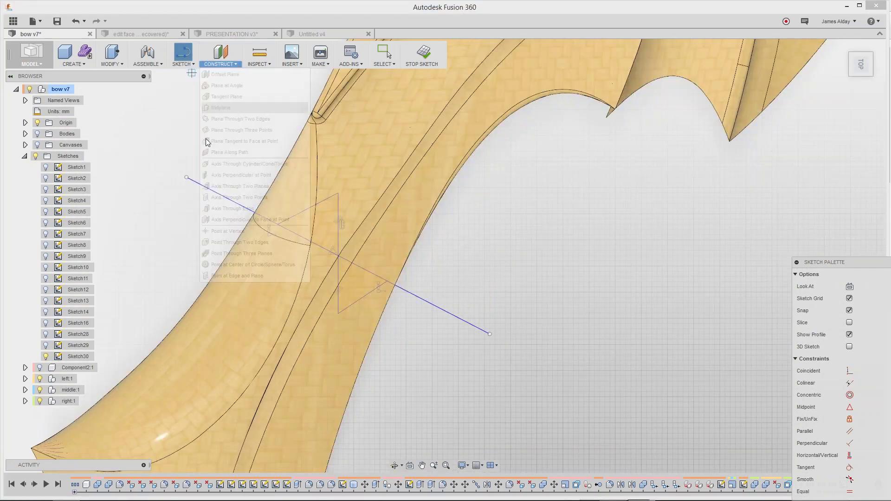
Step: Trim the two inner segments of the slanted line that close the triangular teeth, leaving one continuous zigzag, and finish the sketch
mouse_move(184, 64)
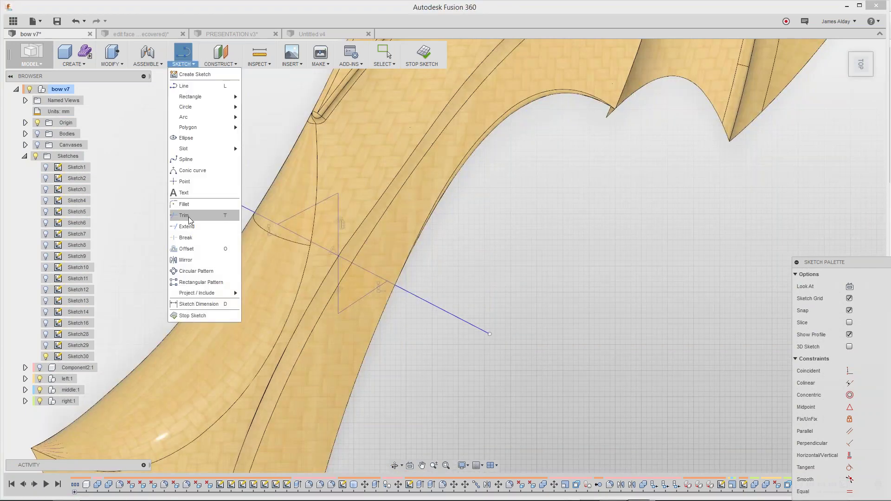
click(189, 216)
click(301, 237)
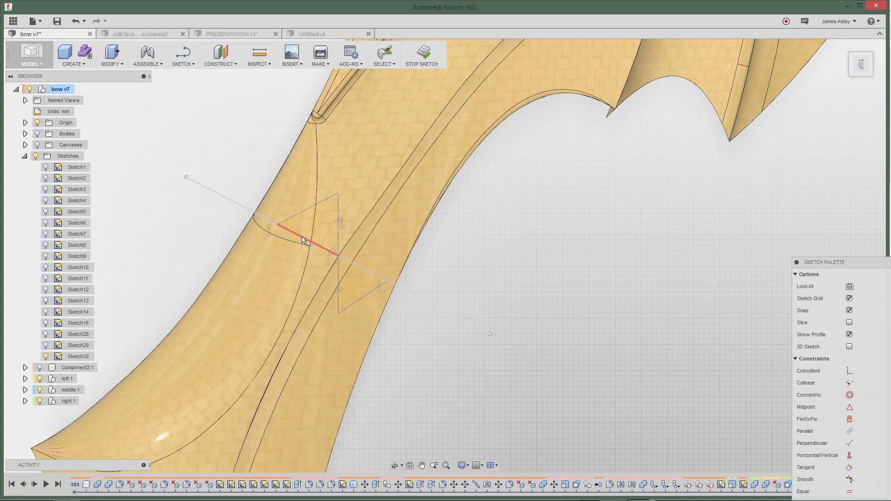
click(361, 273)
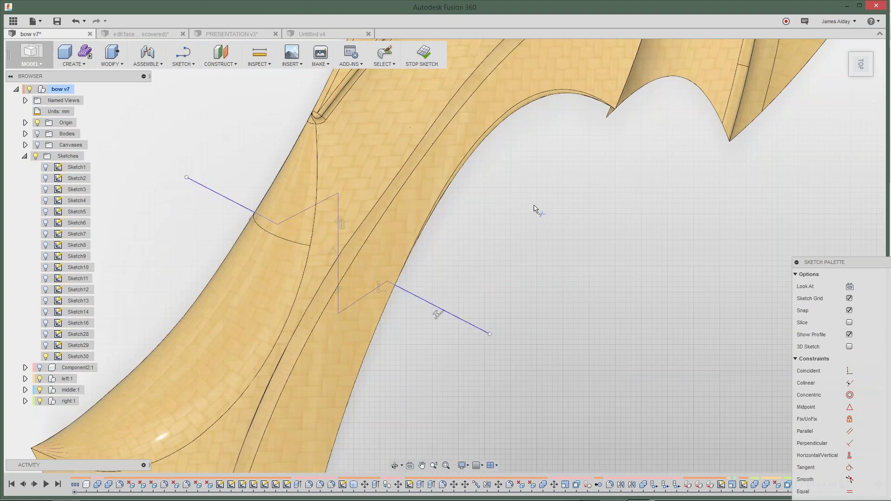
scroll(533, 208, up, 2)
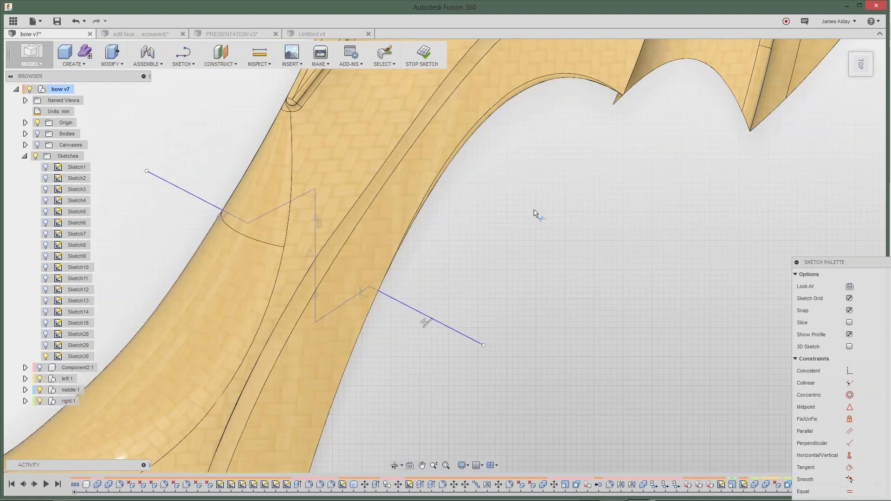
scroll(534, 213, down, 2)
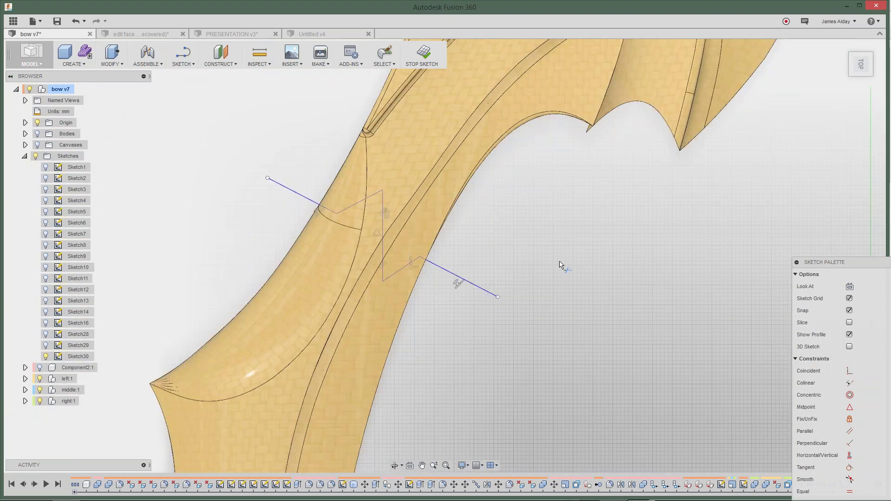
shift+middle_drag(560, 265, 425, 13)
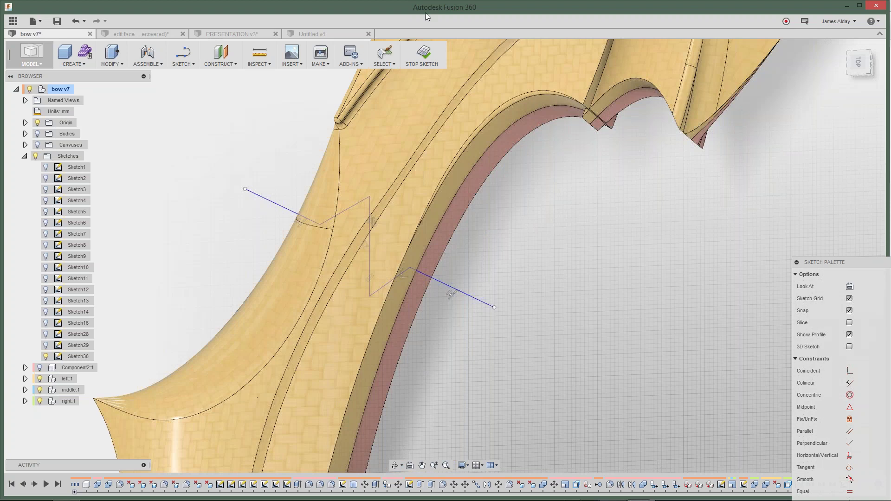
click(421, 52)
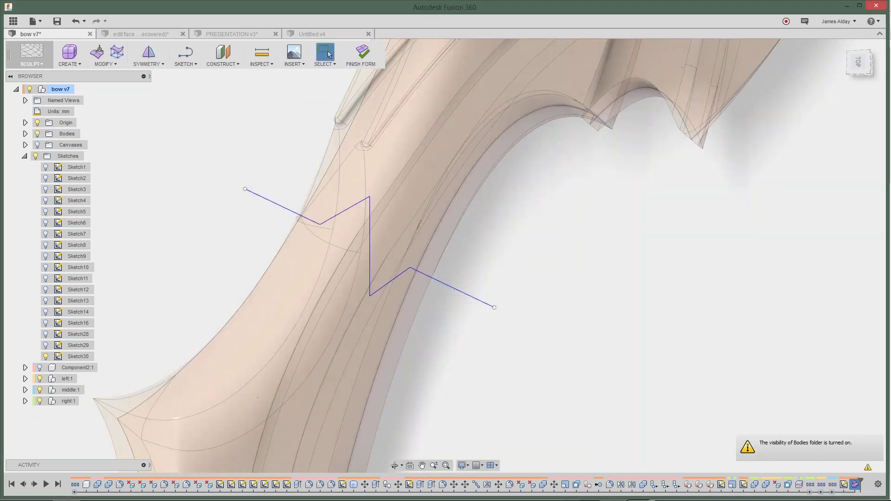
Step: In a new form, extrude the whole zigzag chain 30 mm to one side as a T-Spline surface
mouse_move(328, 54)
shift+middle_down()
mouse_move(371, 195)
mouse_move(427, 235)
mouse_move(245, 182)
shift+middle_up()
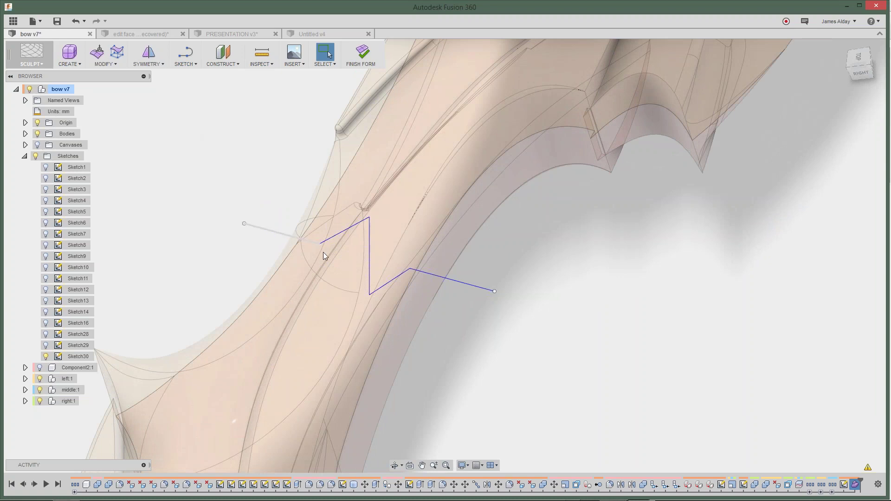
click(330, 236)
click(77, 63)
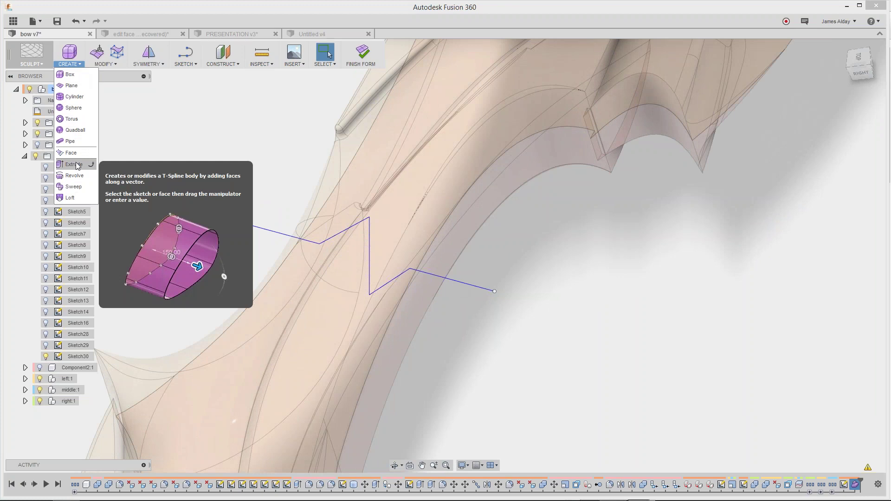
click(77, 166)
click(71, 65)
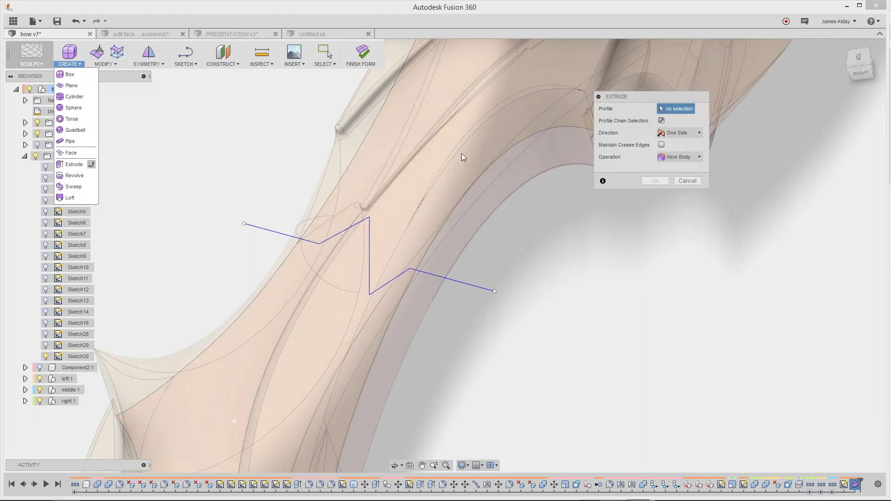
click(268, 228)
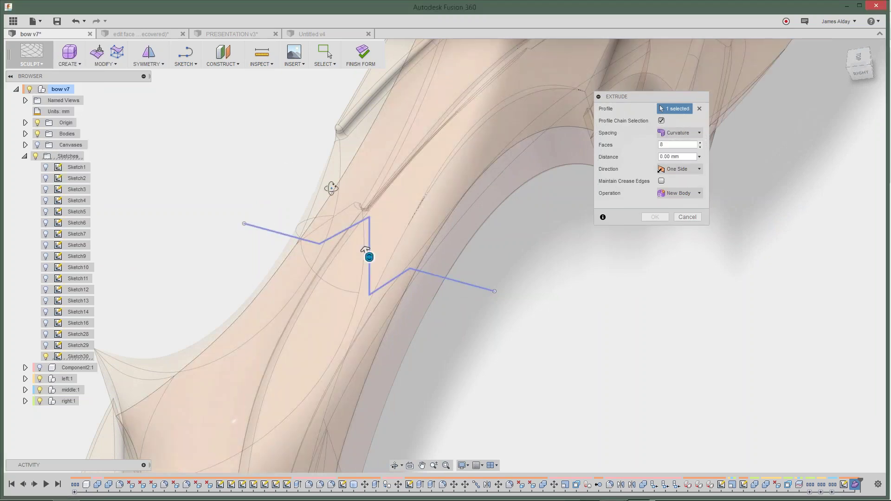
mouse_move(330, 189)
shift+middle_down()
mouse_move(354, 189)
mouse_move(409, 231)
shift+middle_up()
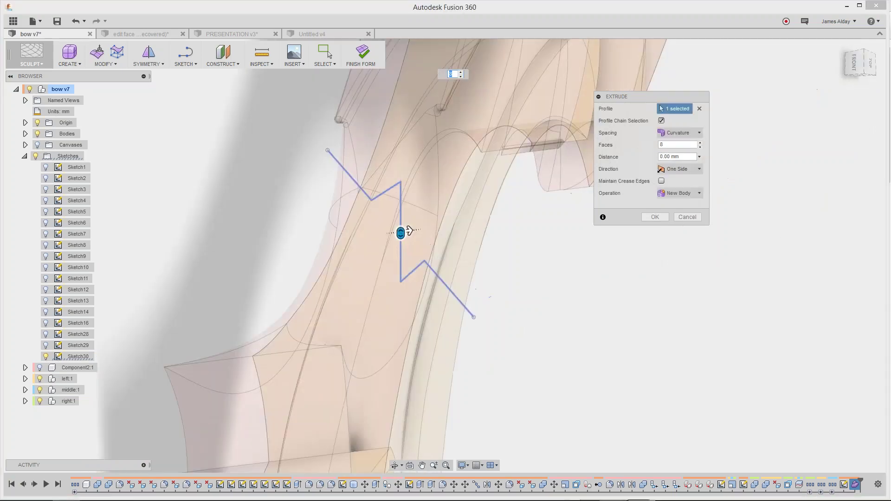
drag(409, 231, 516, 217)
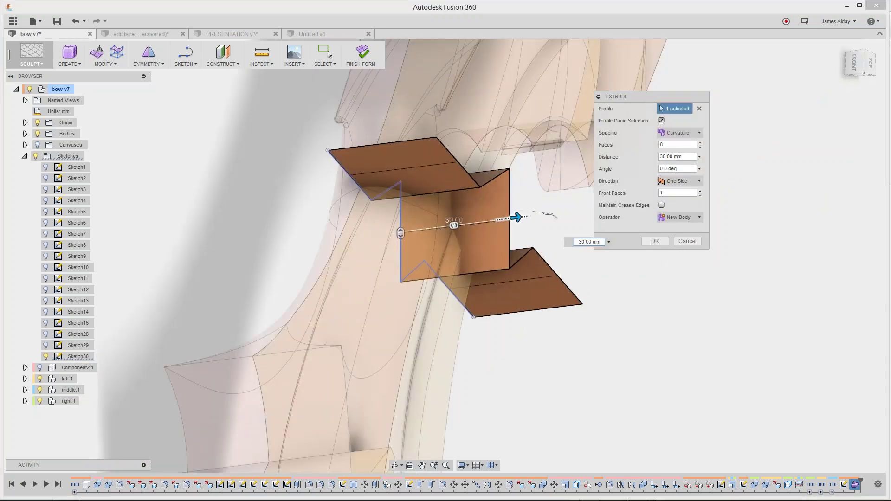
shift+middle_drag(516, 217, 557, 246)
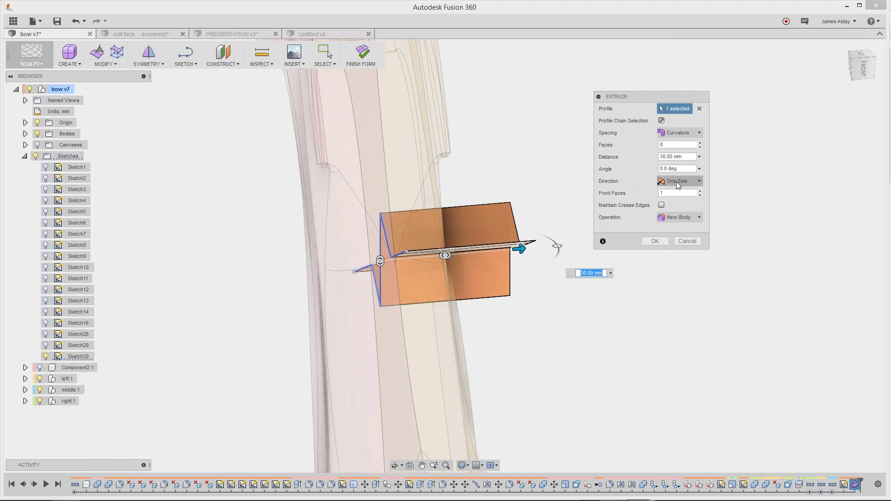
Step: Try a symmetric direction for the extrusion and a two-sided one with about 20 mm on the second side
click(677, 182)
click(678, 215)
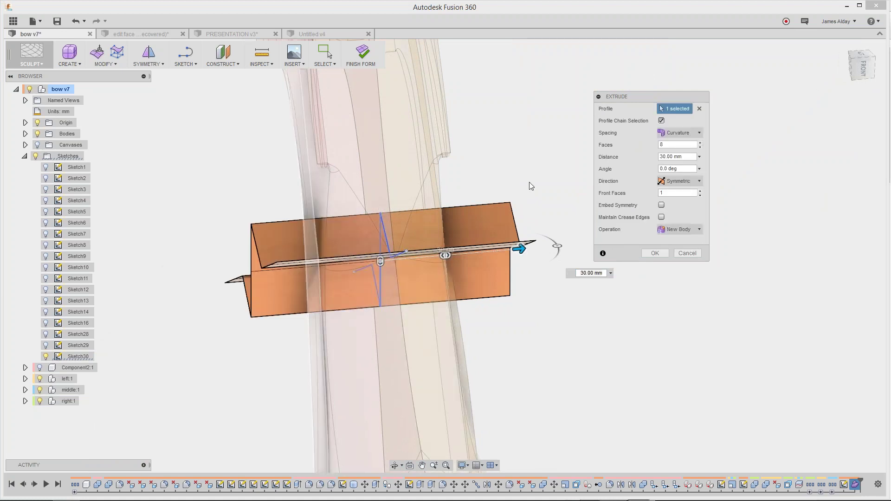
mouse_move(529, 183)
shift+middle_down()
mouse_move(517, 183)
mouse_move(526, 193)
mouse_move(525, 186)
shift+middle_up()
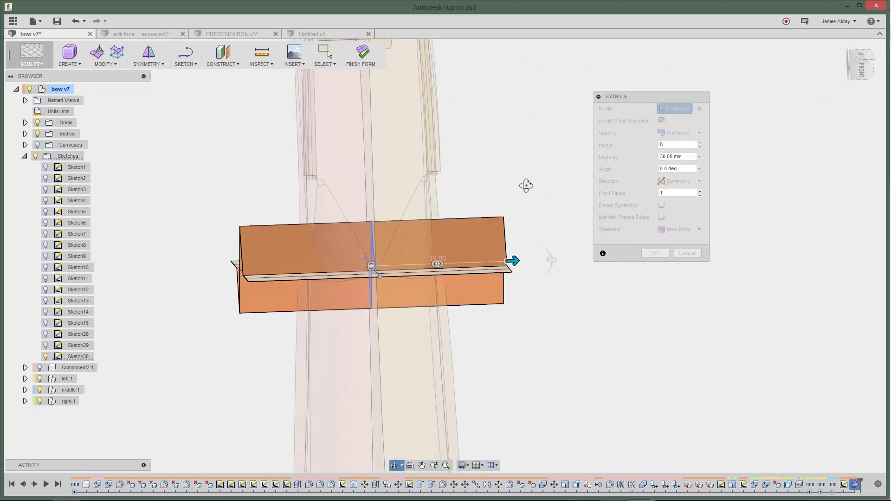
click(692, 183)
click(679, 204)
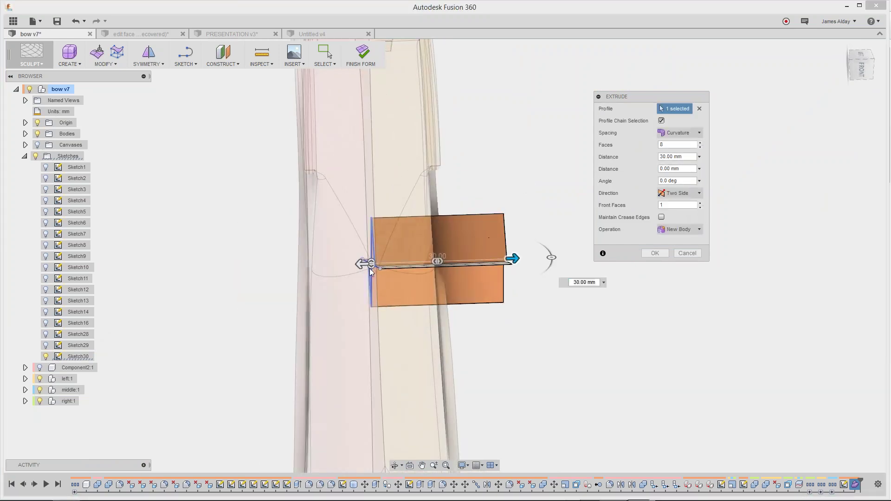
drag(369, 269, 276, 266)
Step: Set the extrusion direction to Symmetric and create the zigzag surface as a new body
click(692, 193)
click(687, 231)
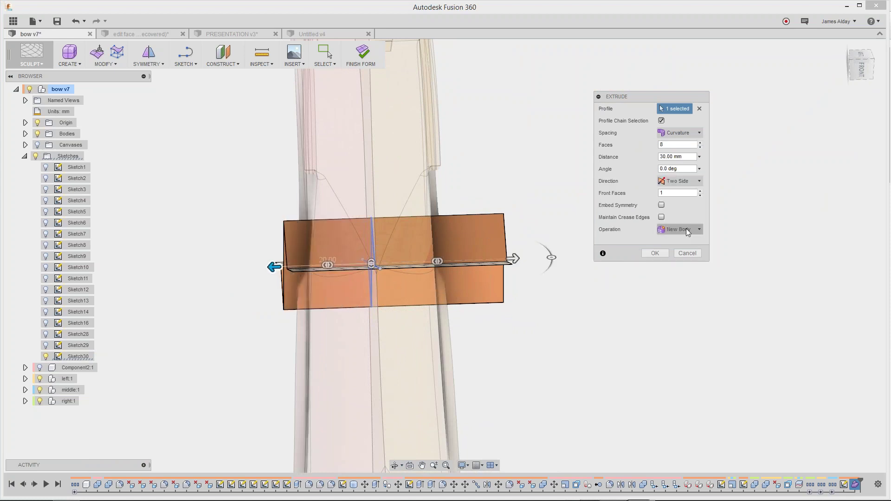
click(648, 254)
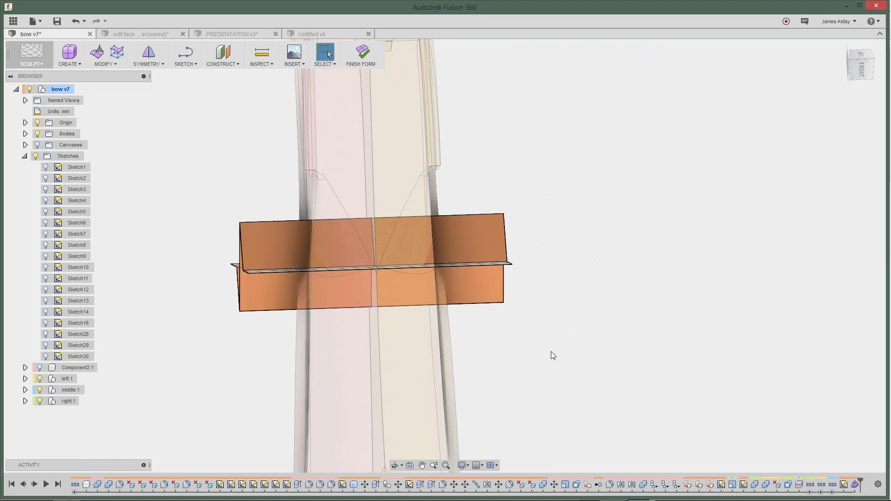
Step: Examine from several angles how the zigzag surface passes through the narrow part of the bow and extends past its edges
shift+middle_drag(492, 324, 397, 464)
scroll(547, 343, down, 4)
shift+middle_drag(548, 344, 575, 345)
scroll(515, 257, up, 2)
scroll(503, 232, up, 3)
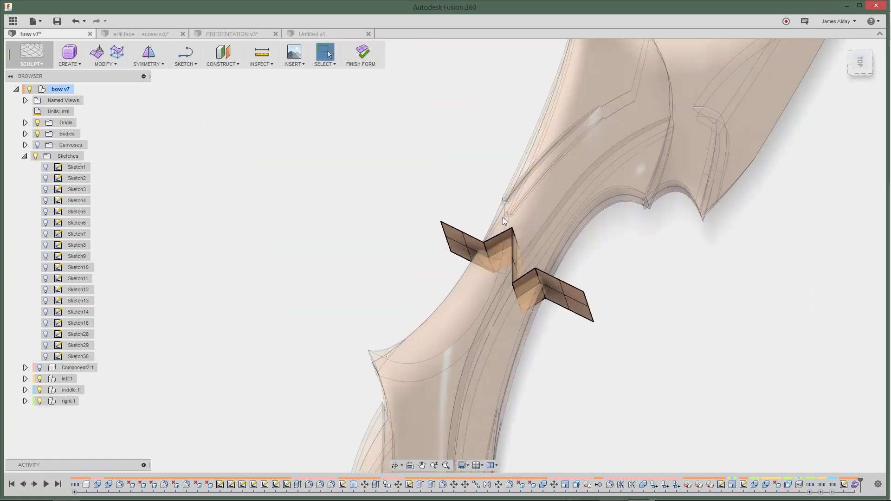
scroll(502, 217, up, 1)
shift+middle_drag(561, 321, 526, 316)
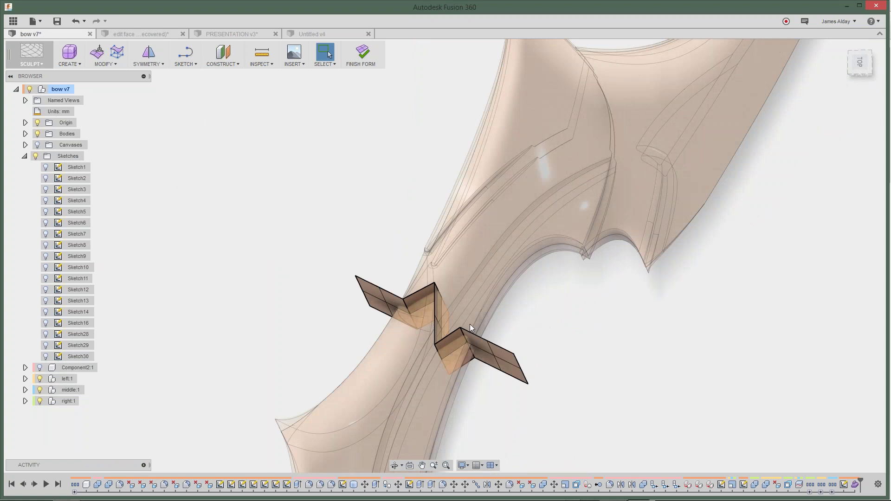
scroll(470, 325, up, 2)
scroll(470, 323, up, 2)
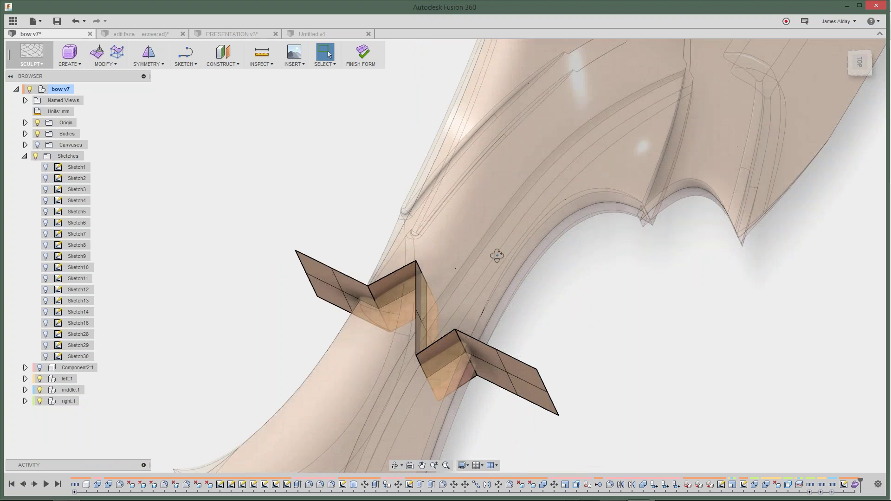
shift+middle_drag(493, 255, 319, 286)
scroll(344, 201, up, 3)
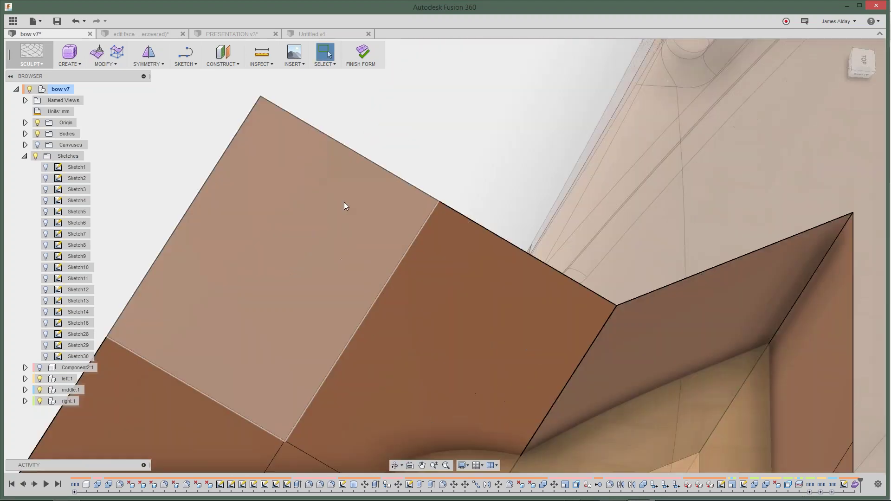
scroll(509, 250, up, 2)
scroll(510, 250, down, 2)
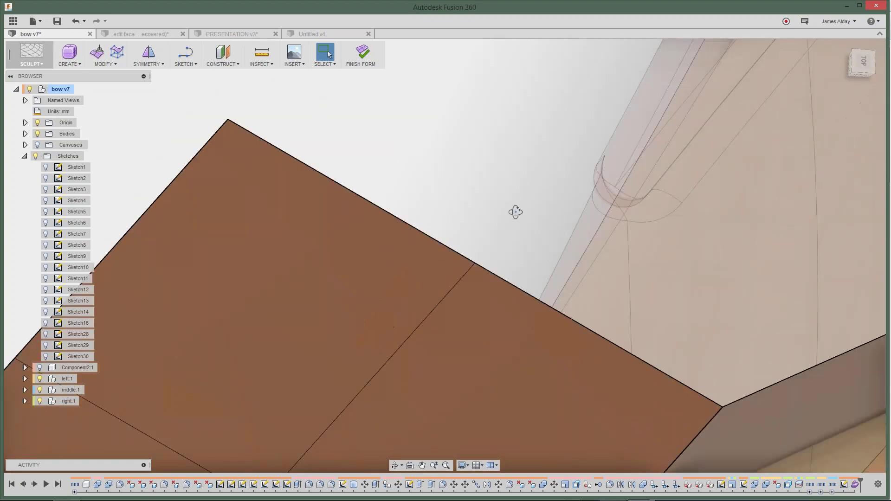
shift+middle_drag(513, 211, 415, 246)
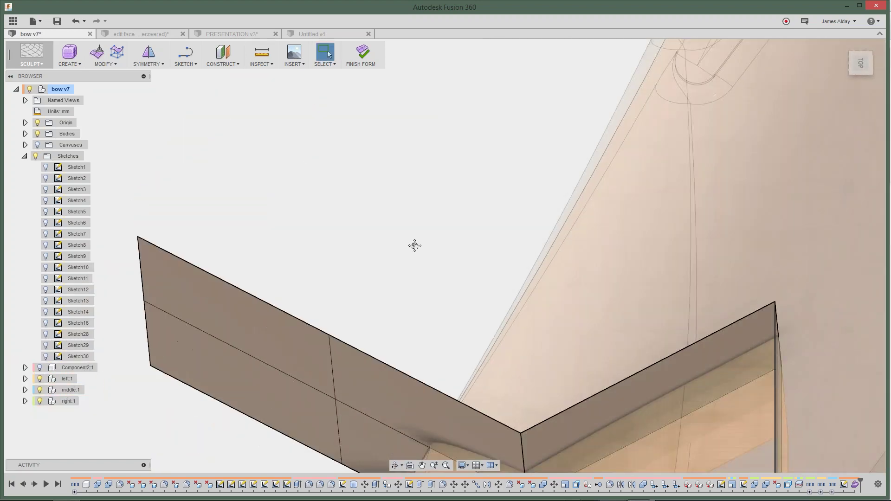
scroll(470, 224, down, 3)
scroll(470, 224, down, 2)
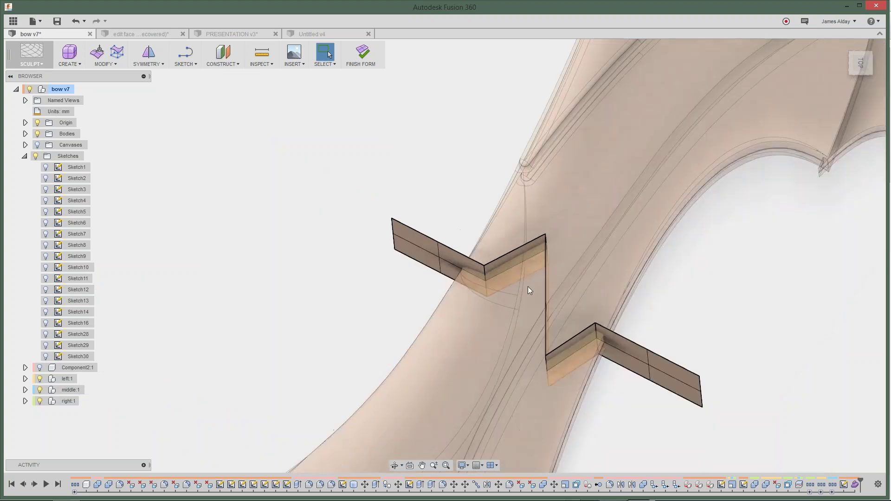
shift+middle_drag(529, 288, 464, 185)
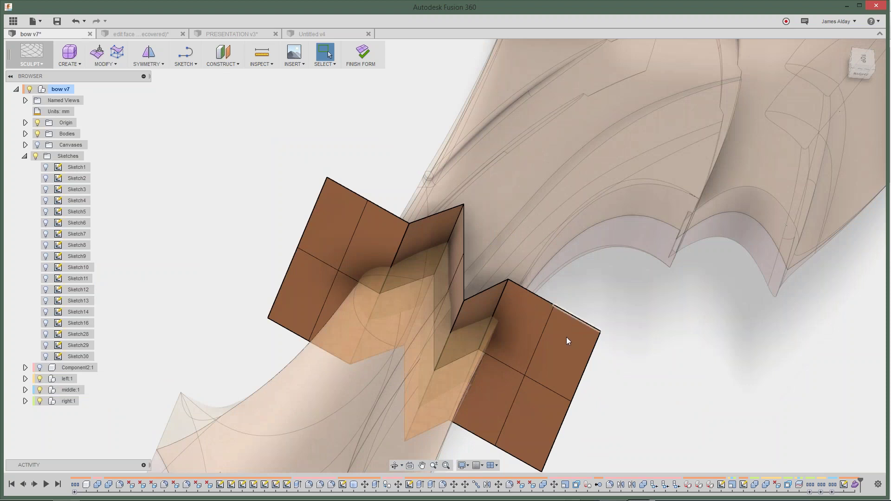
shift+middle_drag(566, 340, 509, 209)
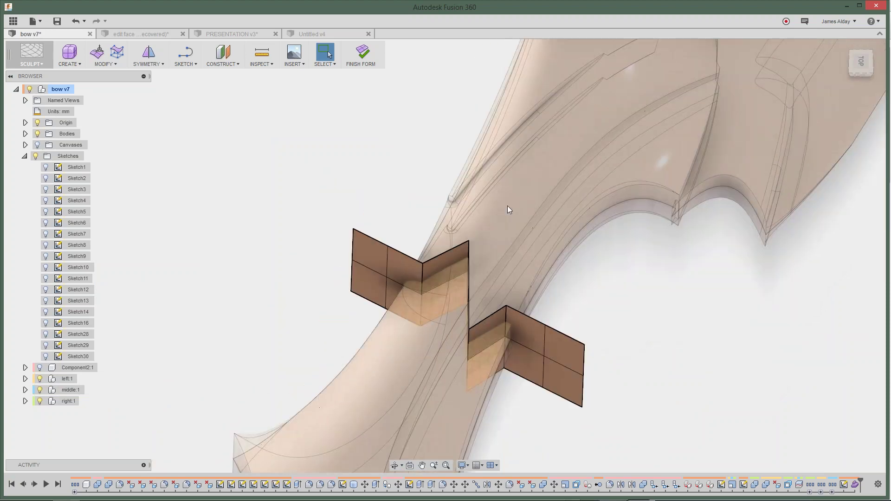
scroll(508, 210, up, 3)
scroll(425, 319, up, 5)
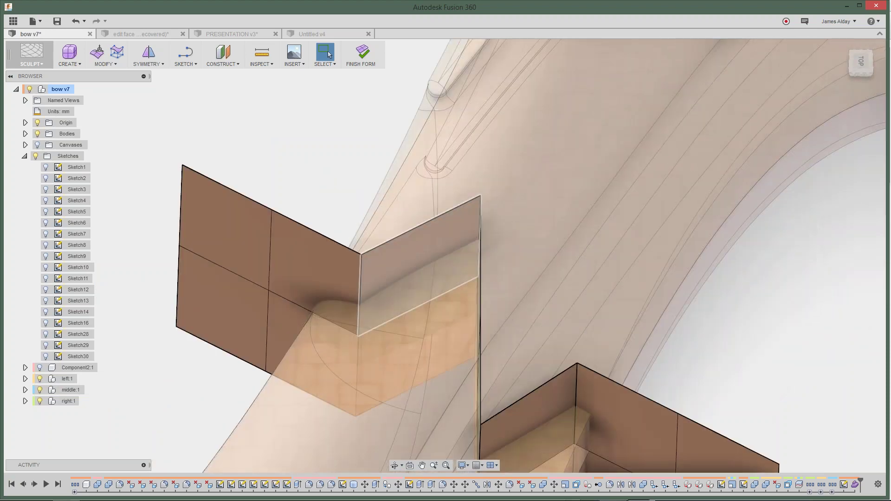
shift+middle_drag(425, 319, 318, 284)
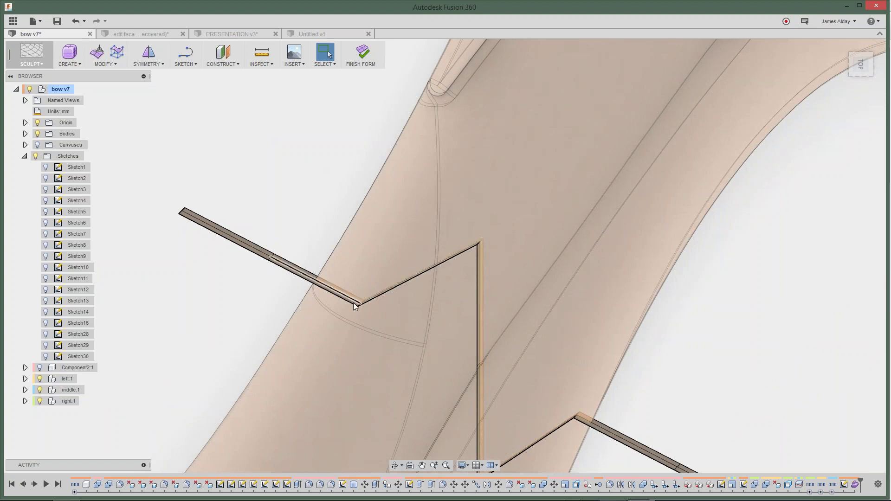
middle_drag(426, 333, 434, 294)
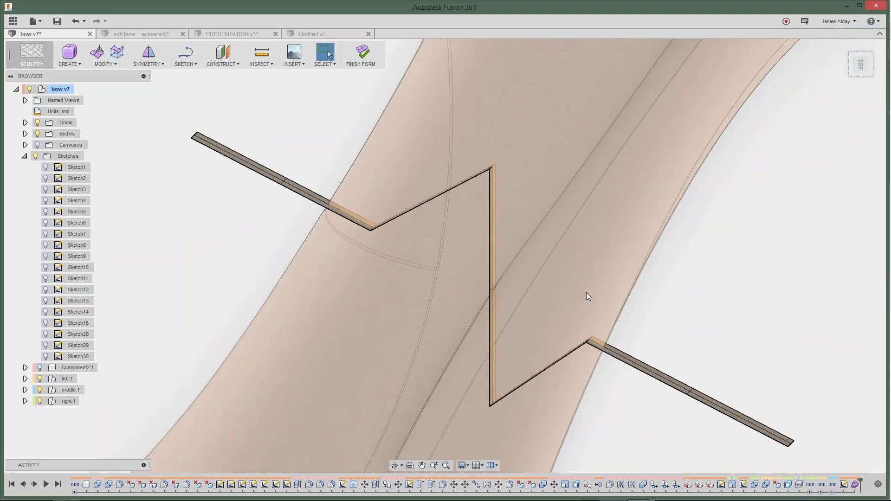
scroll(588, 288, down, 2)
mouse_move(590, 290)
shift+middle_down()
mouse_move(664, 216)
mouse_move(642, 267)
mouse_move(519, 200)
shift+middle_up()
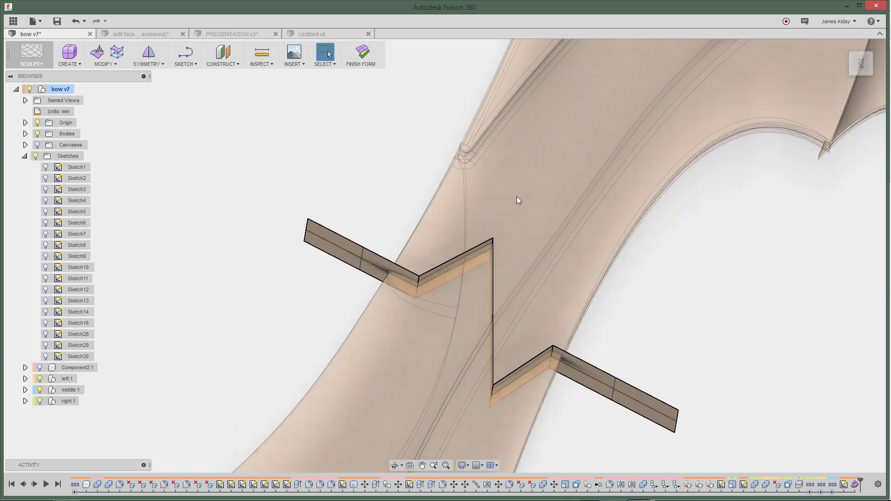
scroll(516, 198, up, 3)
middle_drag(541, 252, 495, 213)
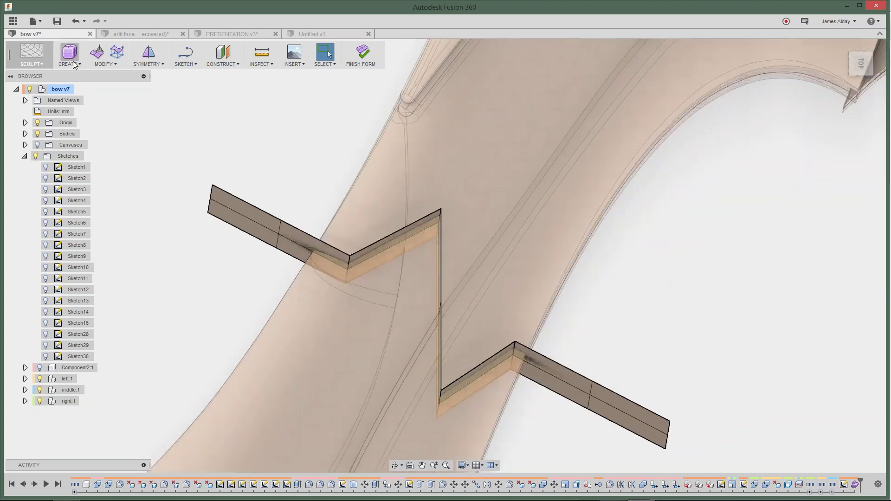
Step: Finish the form containing the zigzag surface and return to solid modelling
click(358, 53)
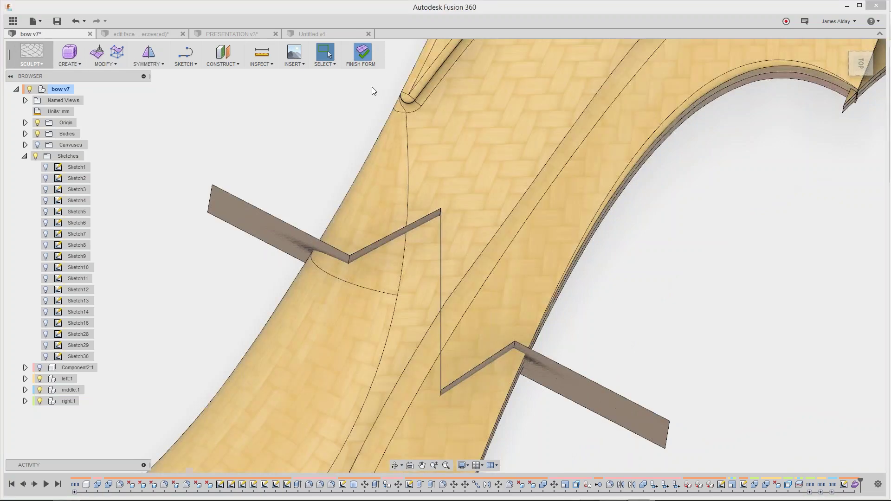
click(74, 64)
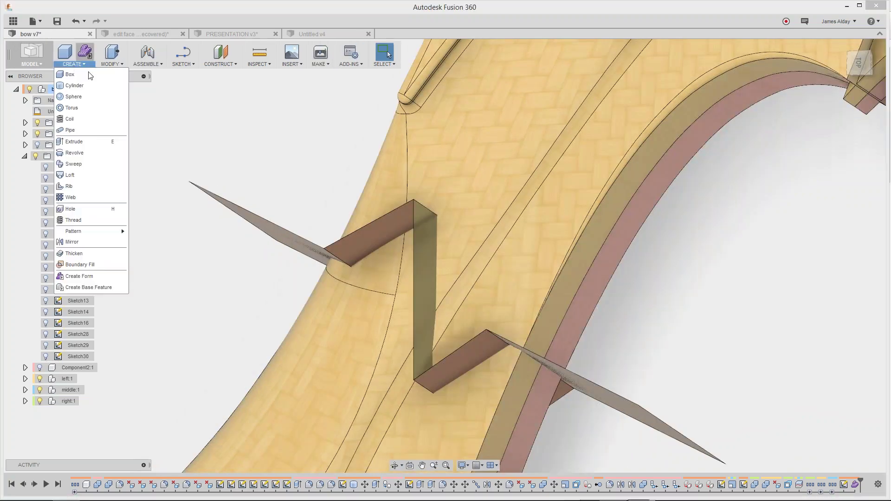
click(80, 253)
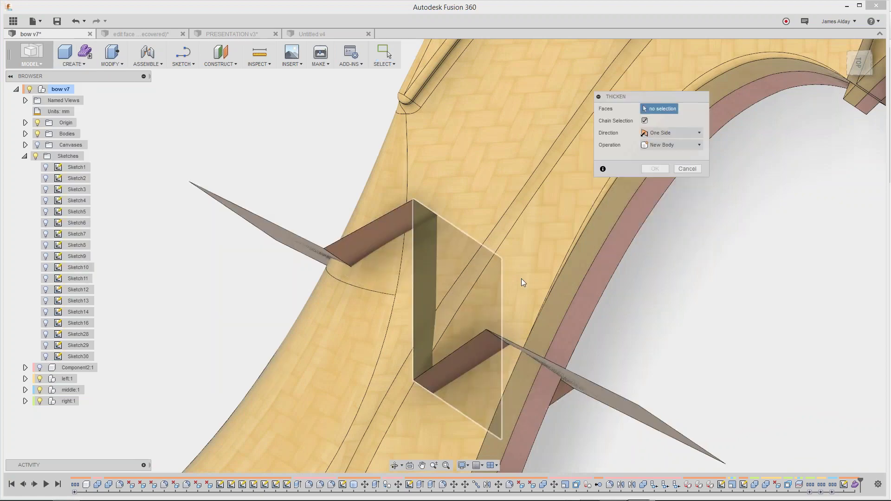
mouse_move(687, 262)
shift+middle_down()
mouse_move(691, 248)
mouse_move(677, 274)
shift+middle_up()
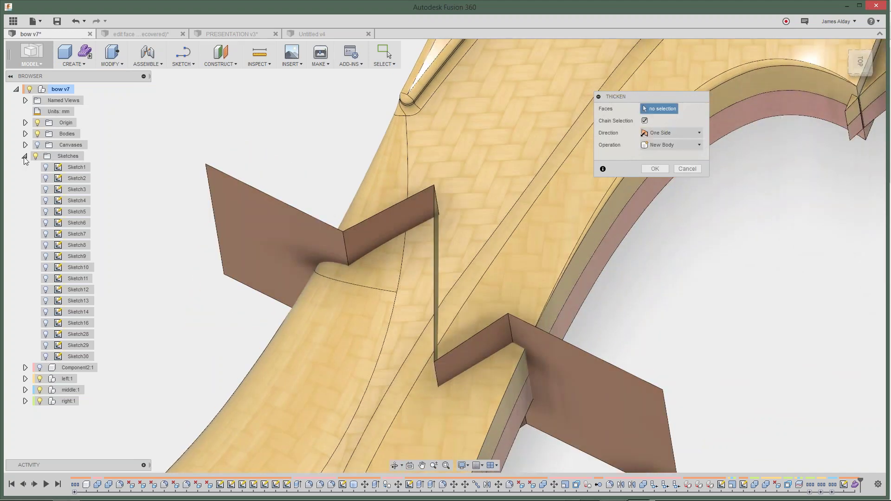
click(24, 156)
click(26, 134)
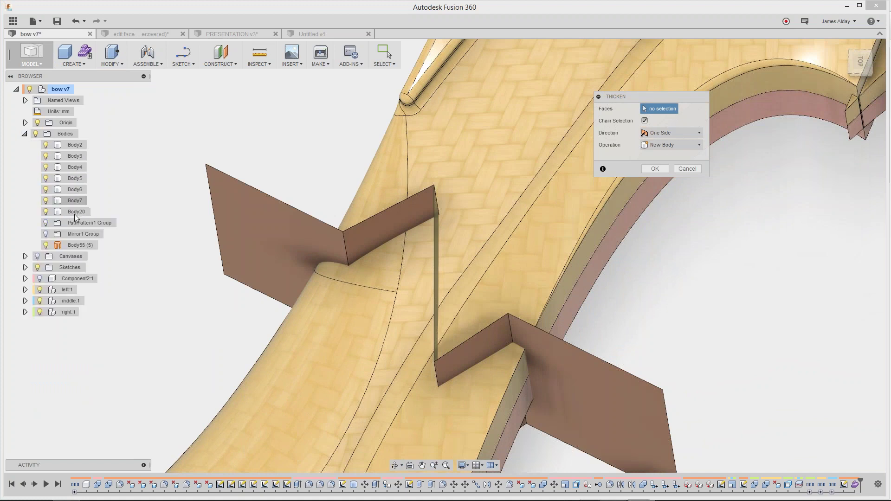
click(74, 245)
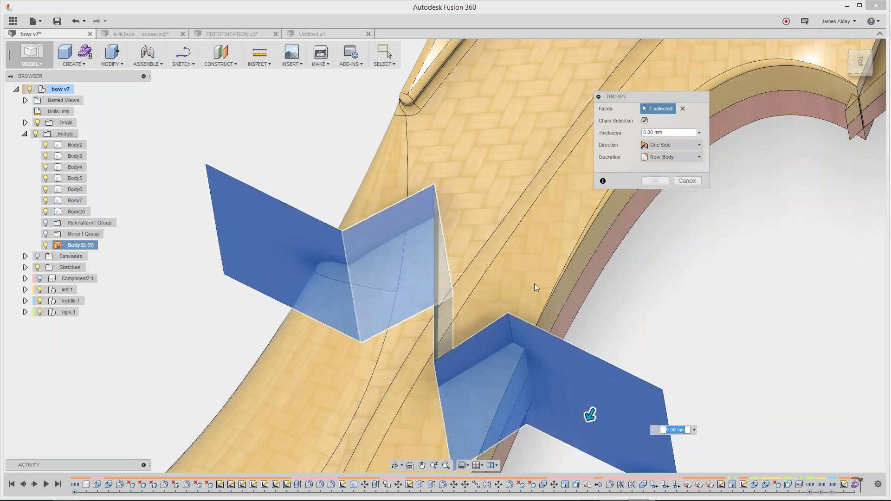
click(661, 133)
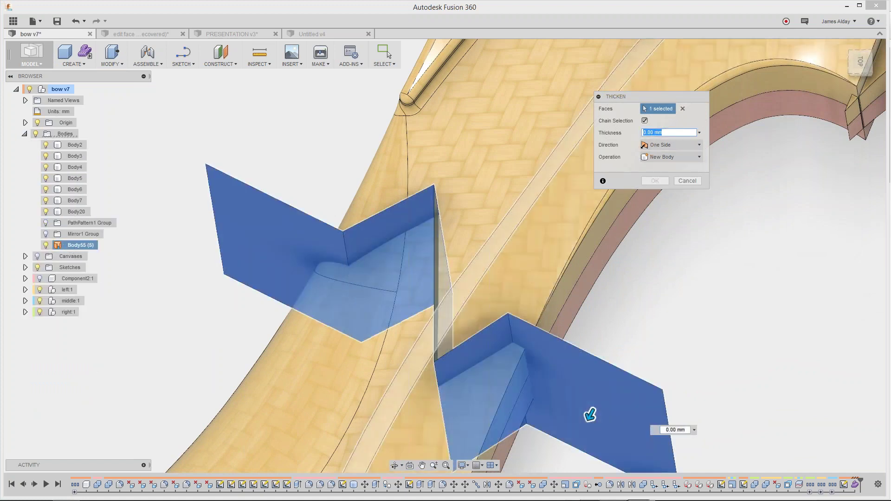
text(2)
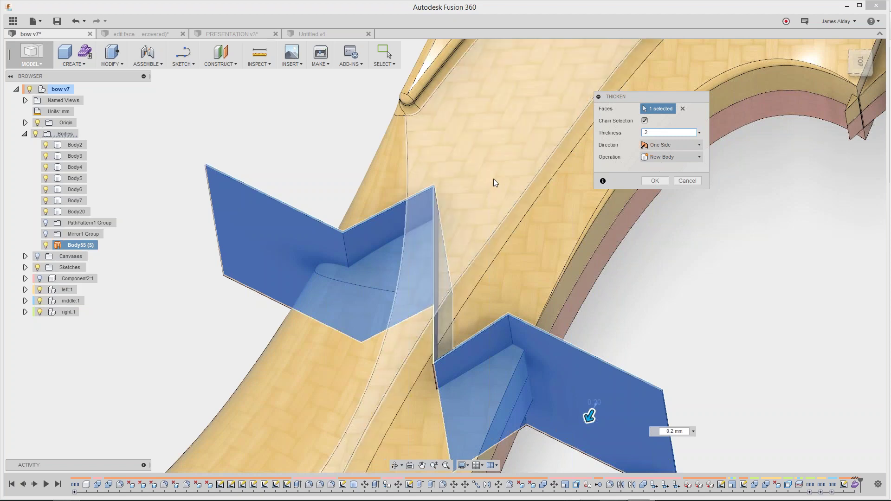
shift+middle_drag(495, 180, 457, 238)
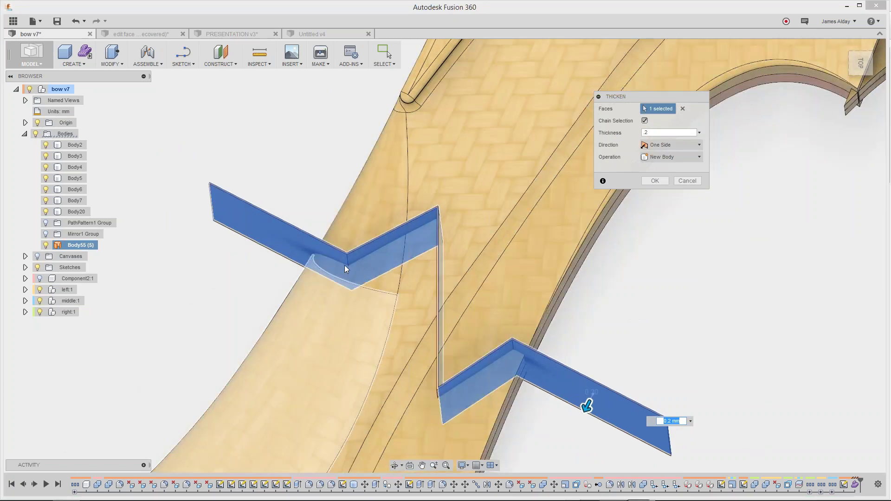
click(651, 133)
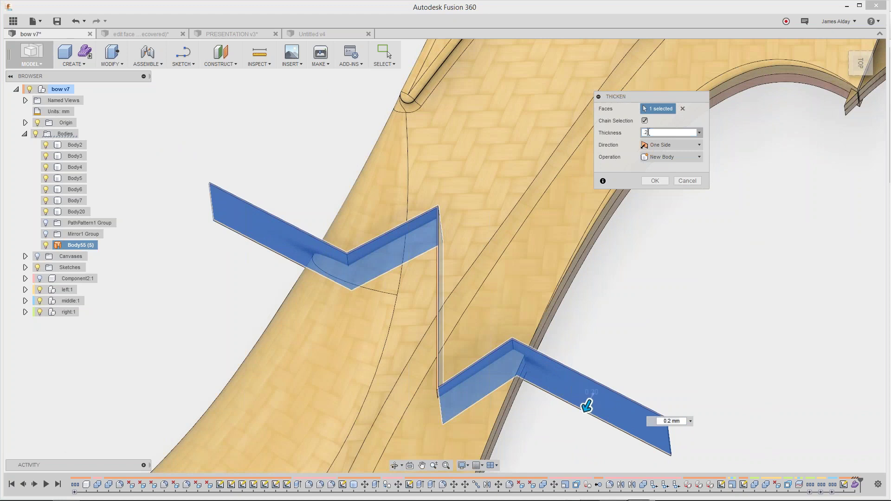
click(687, 181)
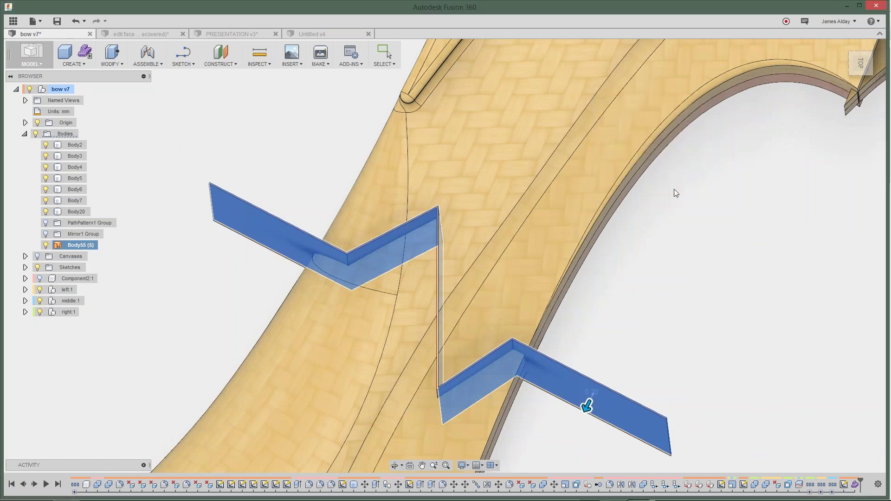
Step: Add a user parameter named print in millimetres with the expression 0.2 mm
click(122, 65)
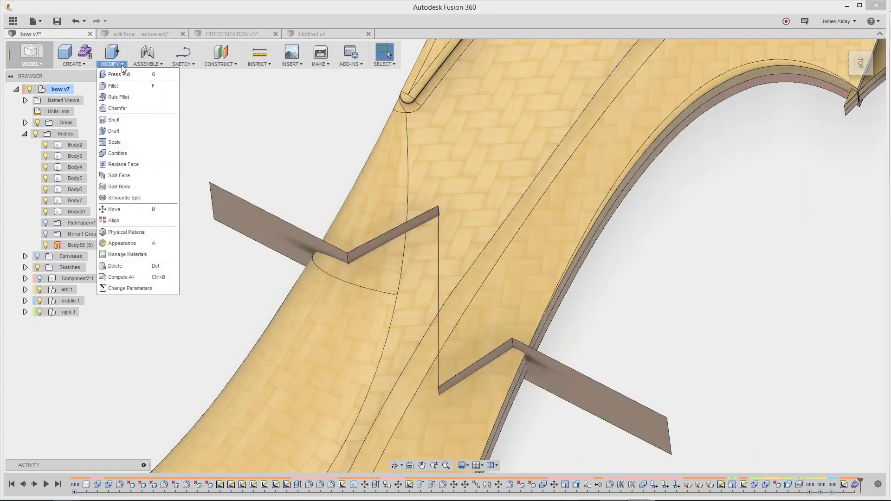
click(118, 288)
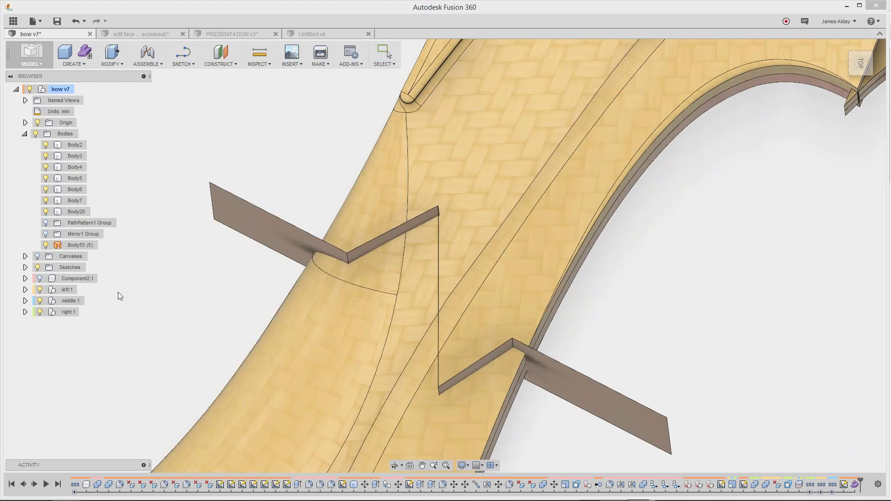
scroll(432, 155, down, 6)
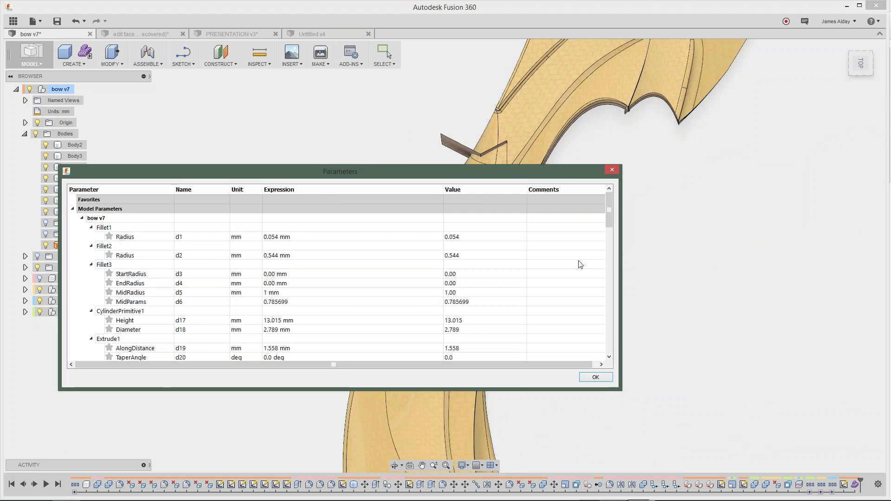
scroll(463, 264, down, 3)
scroll(445, 259, up, 2)
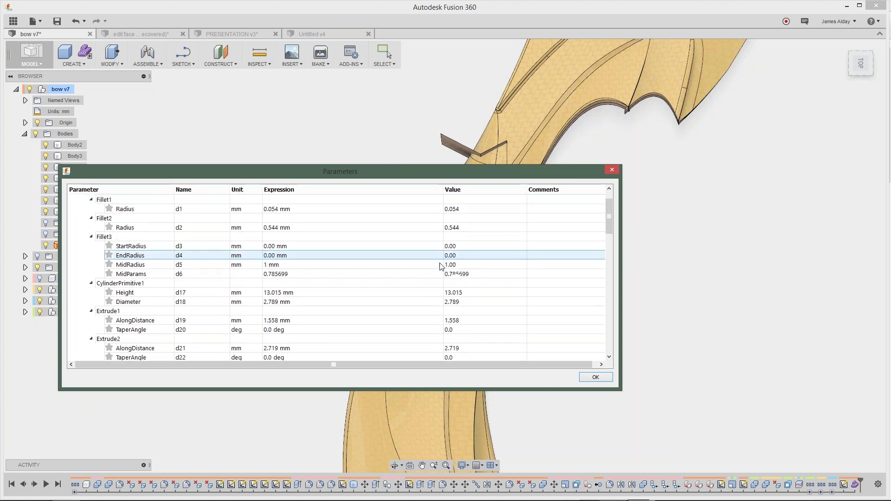
scroll(119, 225, down, 4)
scroll(119, 213, up, 3)
scroll(119, 274, down, 3)
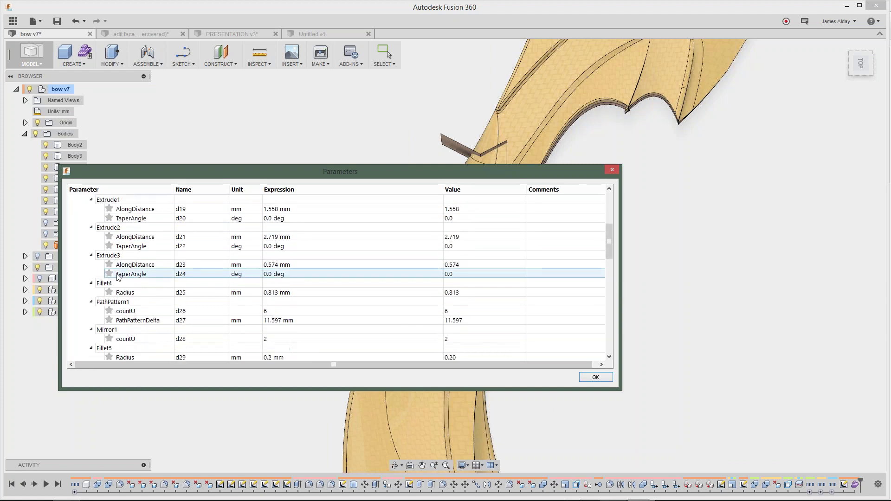
scroll(302, 271, down, 3)
scroll(302, 272, down, 15)
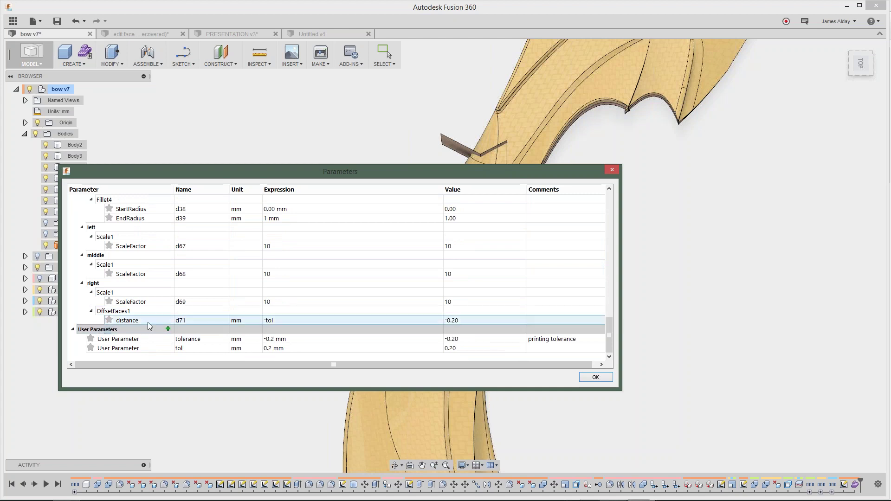
click(167, 330)
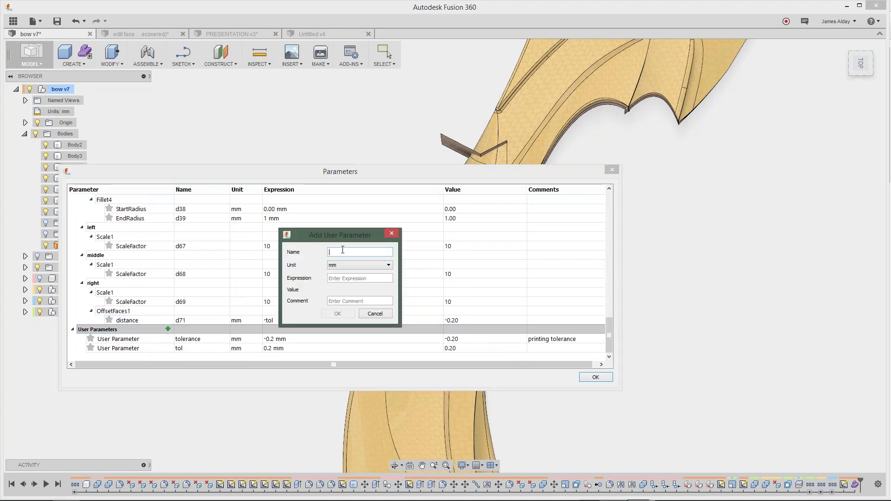
text(print)
click(339, 277)
text(.2)
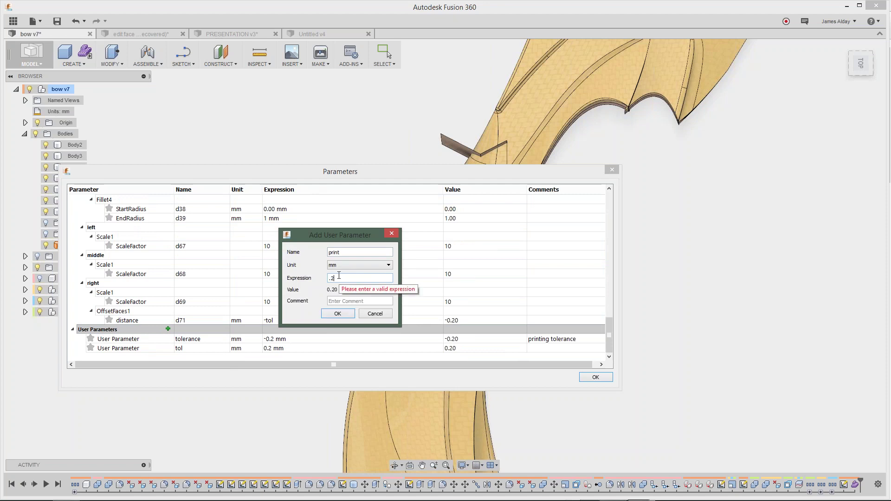
click(339, 313)
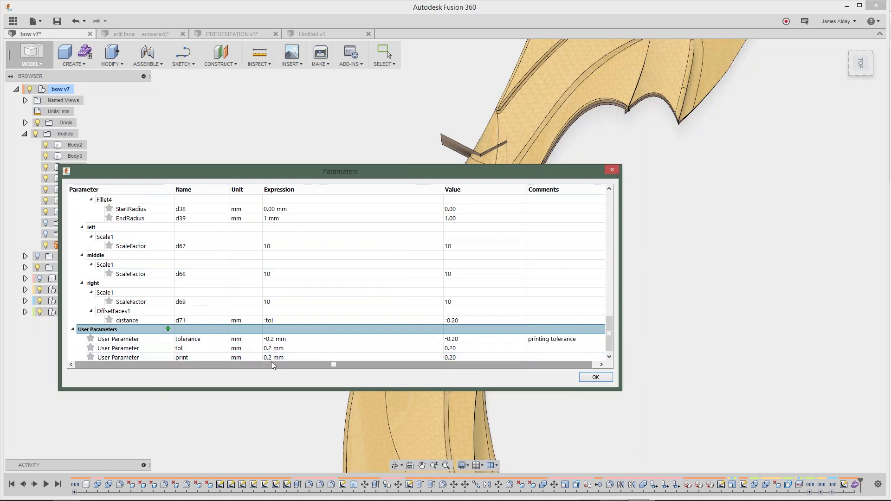
click(599, 378)
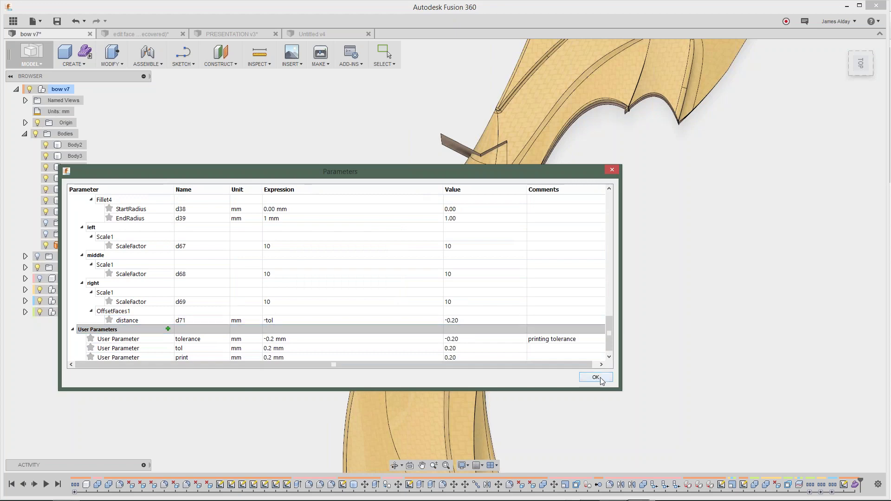
Step: Thicken the whole zigzag surface to one side as a new body, using the print parameter as its thickness
scroll(520, 224, up, 8)
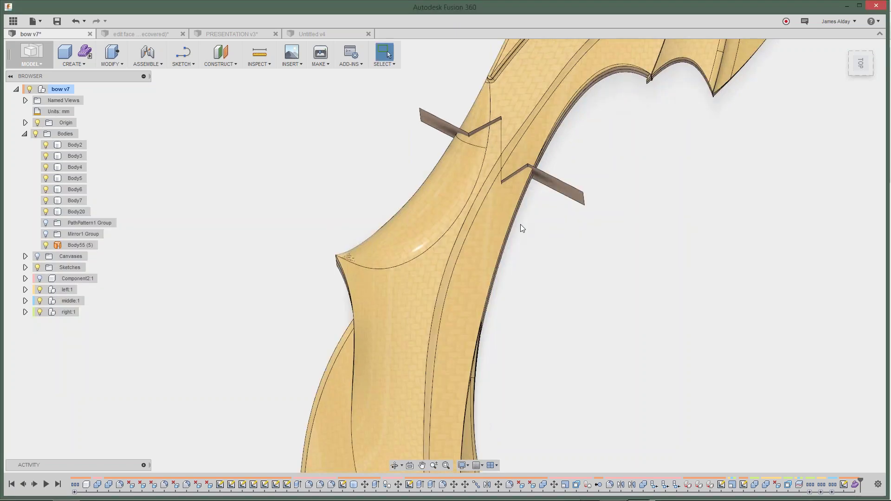
middle_drag(516, 214, 486, 321)
shift+middle_drag(547, 301, 603, 278)
scroll(547, 270, up, 4)
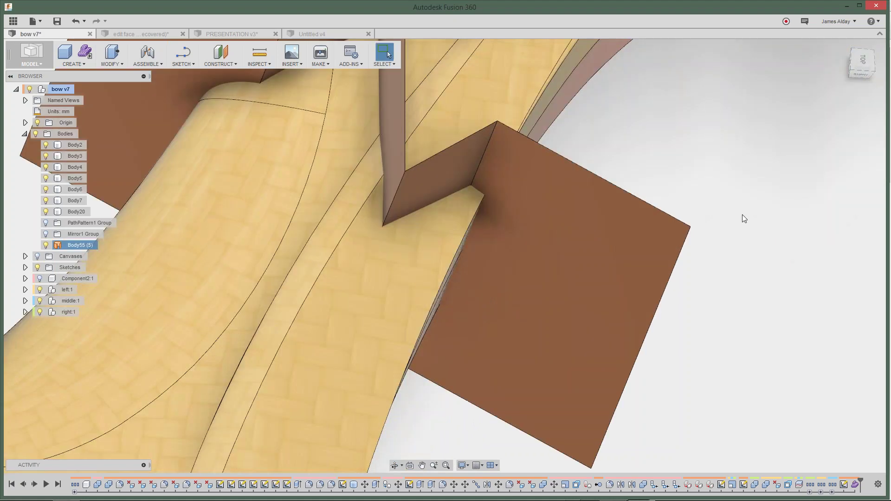
scroll(741, 214, down, 2)
scroll(697, 187, down, 1)
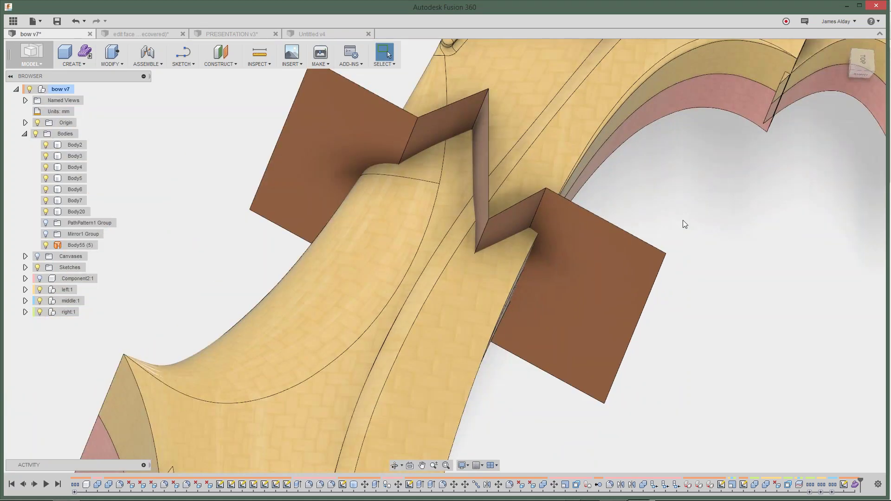
mouse_move(683, 220)
shift+middle_down()
mouse_move(666, 218)
mouse_move(675, 226)
shift+middle_up()
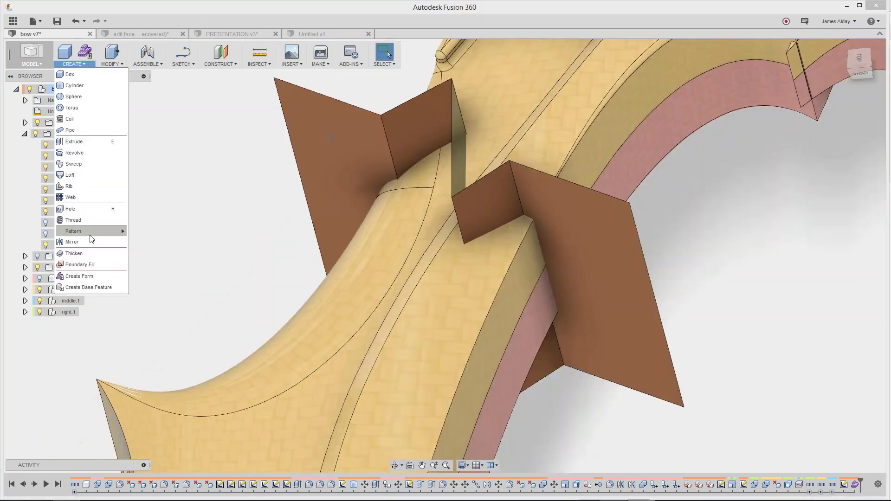
click(87, 255)
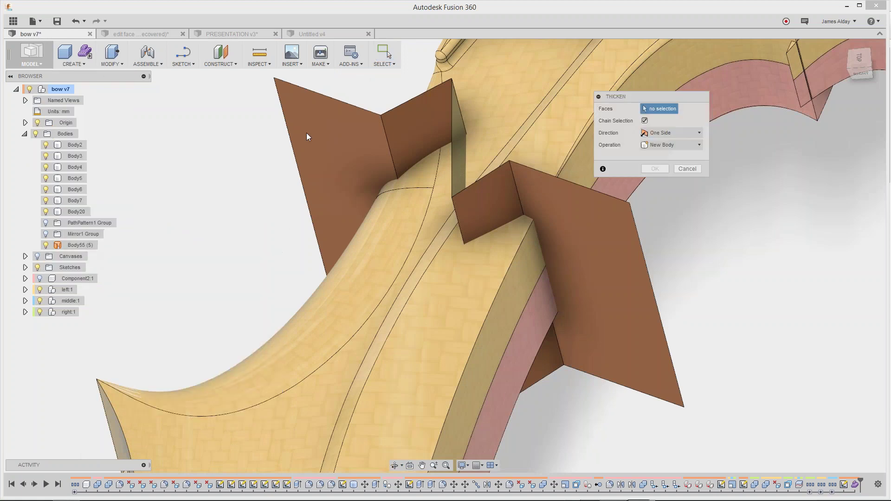
click(81, 245)
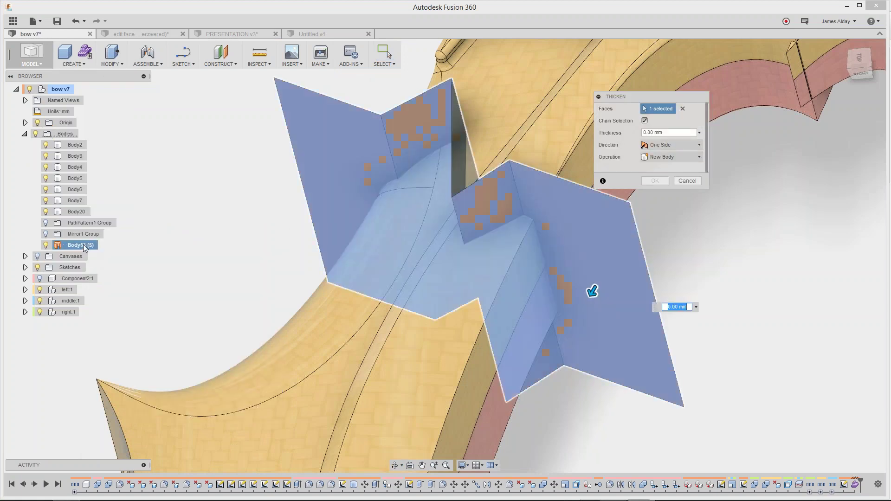
click(668, 132)
text(print)
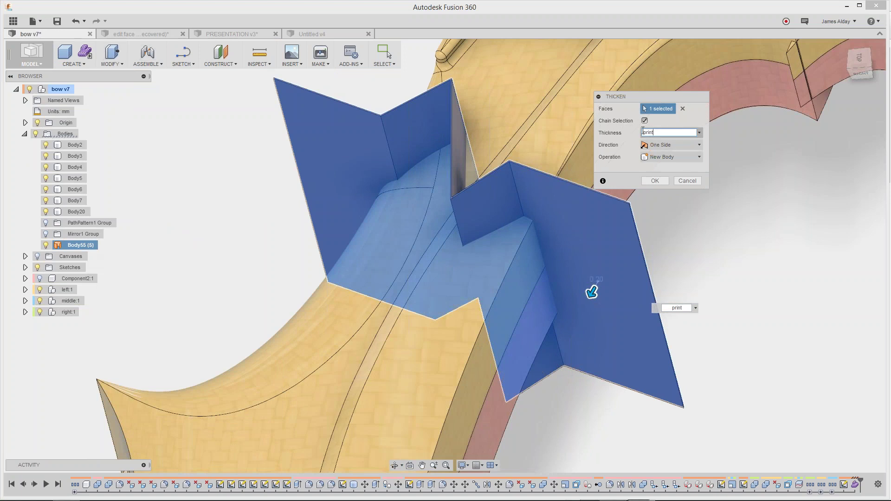
click(662, 180)
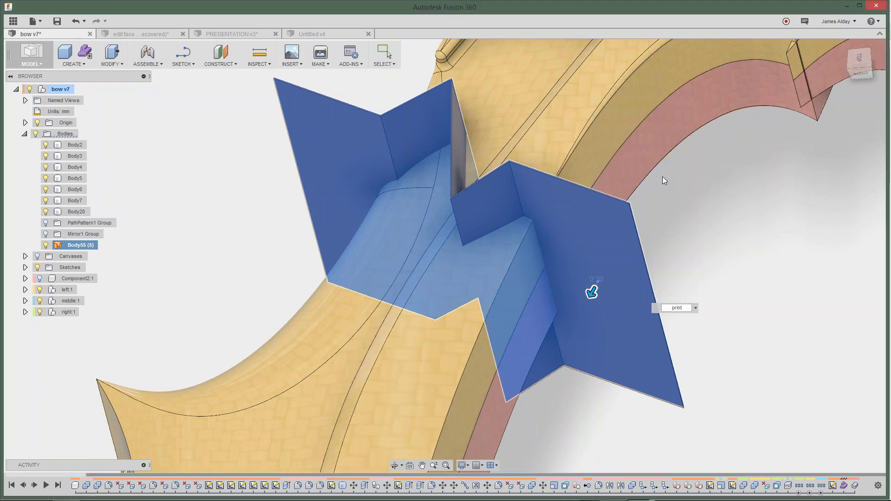
Step: Examine from several angles and distances how the thickened zigzag body crosses the narrow part of the bow
middle_drag(494, 204, 490, 243)
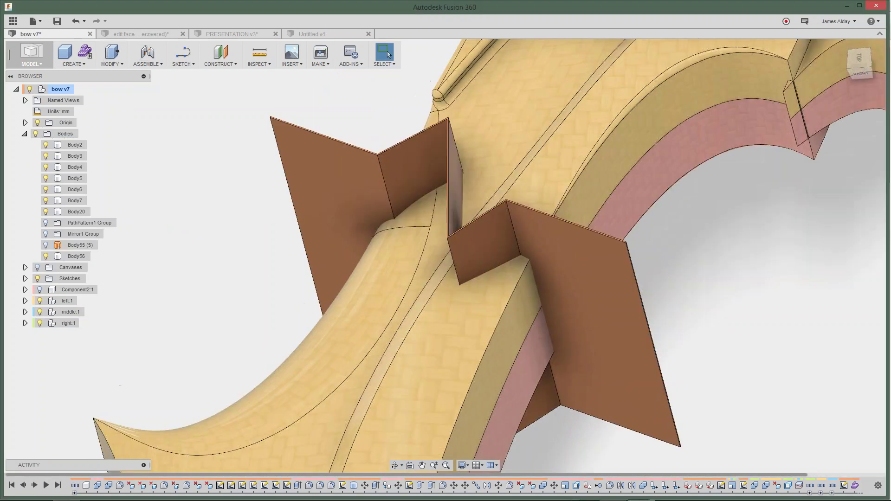
shift+middle_drag(691, 199, 687, 304)
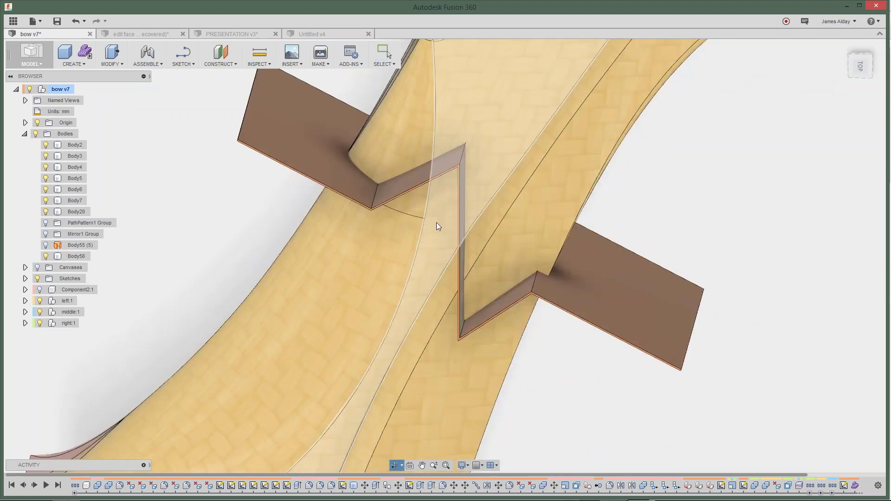
scroll(436, 222, up, 3)
scroll(465, 231, down, 8)
scroll(466, 231, up, 4)
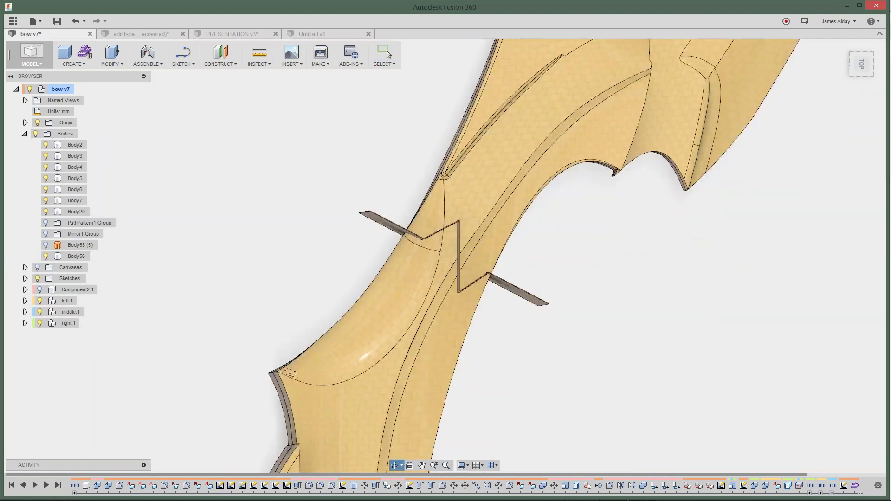
scroll(686, 153, up, 2)
scroll(488, 320, up, 1)
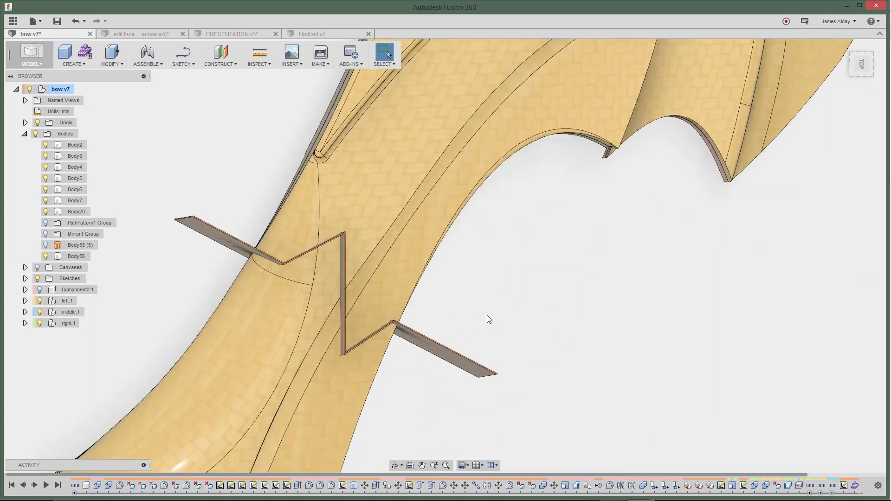
scroll(489, 319, up, 1)
scroll(508, 328, up, 1)
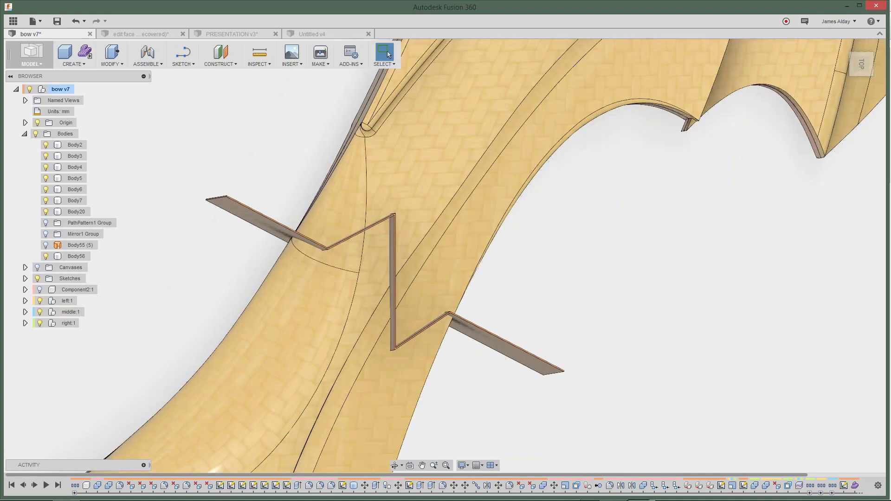
scroll(566, 318, down, 5)
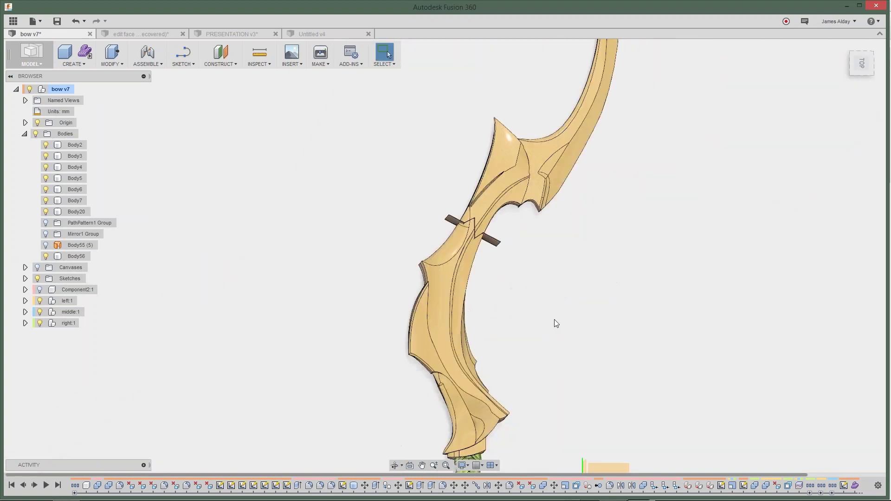
Step: Inspect the thickened zigzag body up close, including its faces where they pass through both sides of the bow
scroll(461, 239, up, 5)
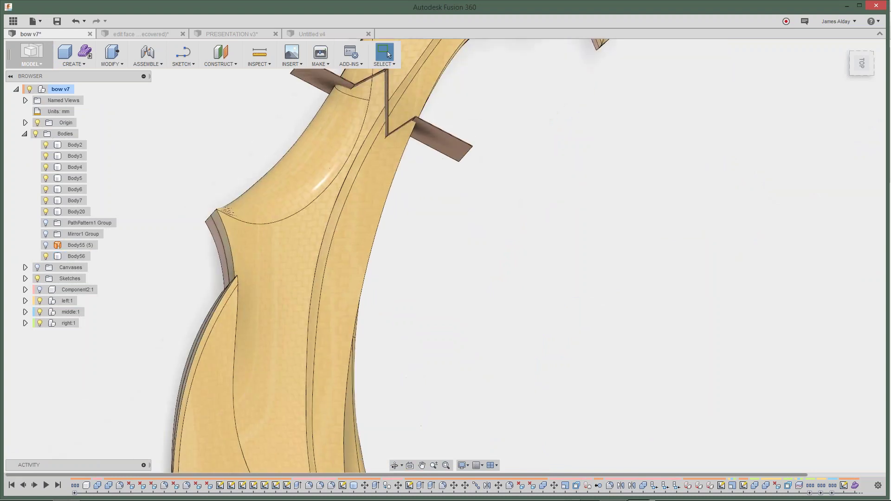
scroll(443, 357, up, 2)
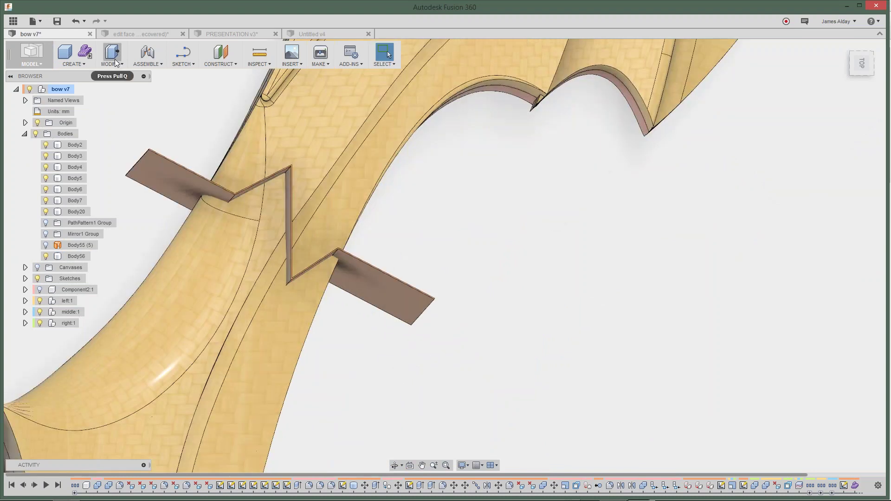
click(342, 280)
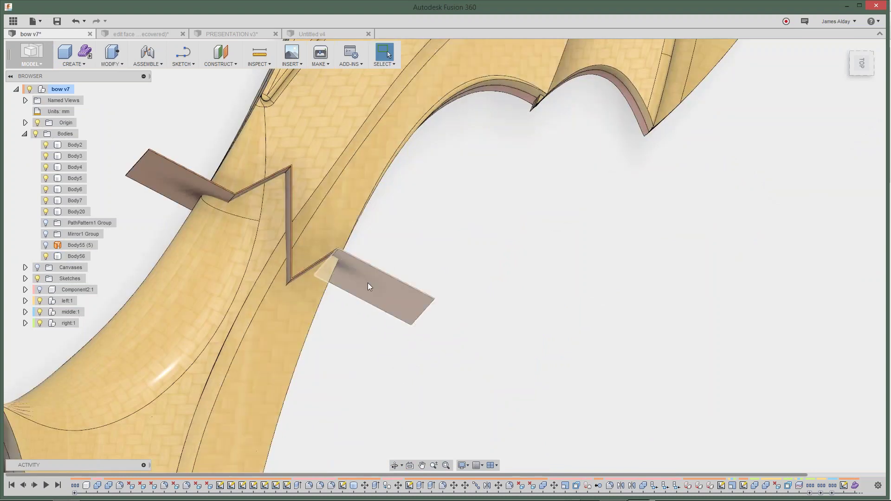
click(452, 334)
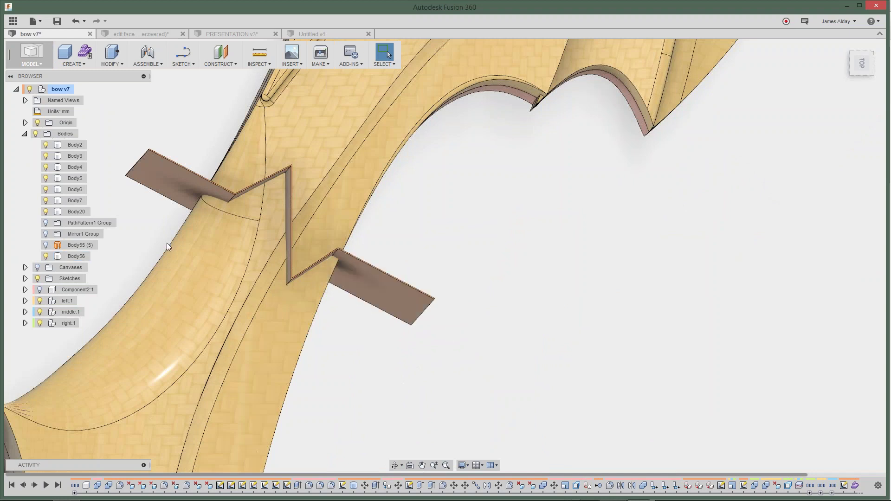
click(366, 264)
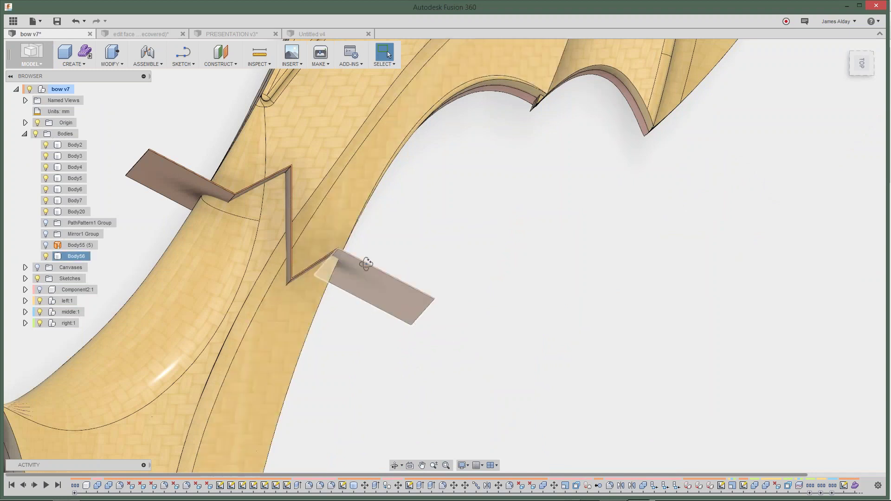
shift+middle_drag(366, 264, 296, 238)
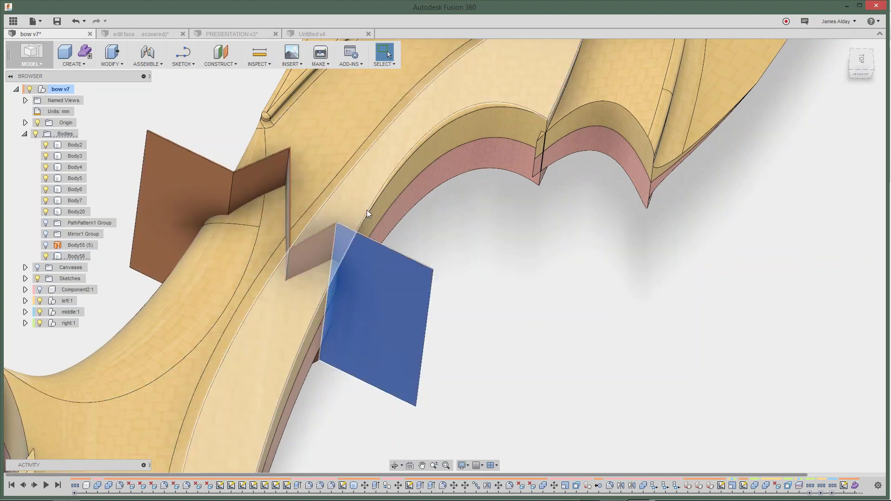
middle_drag(366, 209, 406, 225)
click(529, 232)
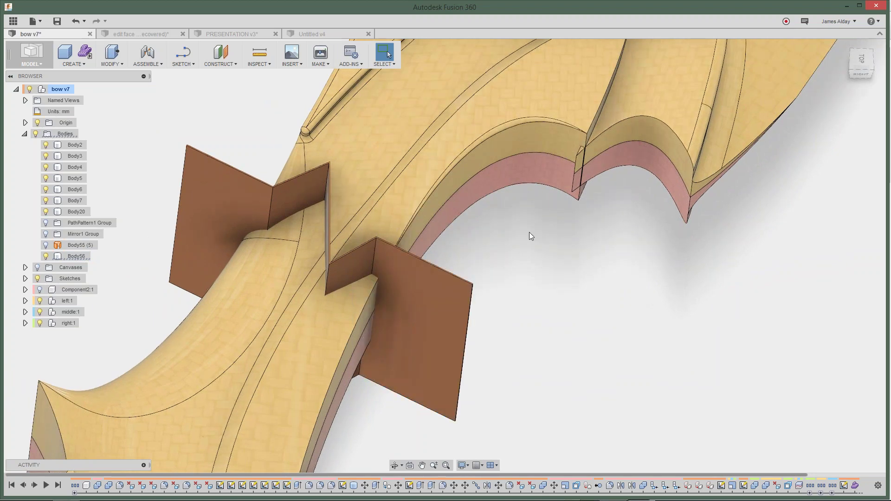
shift+middle_drag(529, 232, 492, 260)
Step: Cut the left section's yellow half with the thickened zigzag body using Combine, keeping the tool body
click(148, 63)
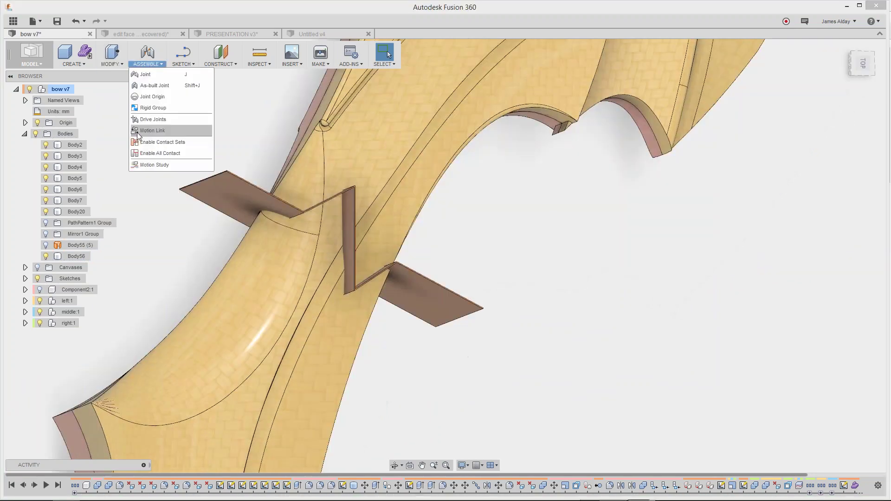
click(111, 64)
click(124, 152)
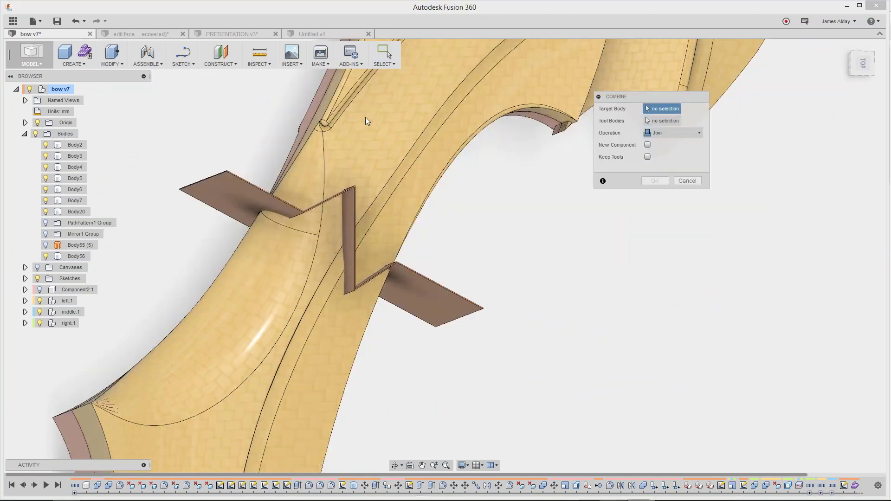
click(414, 129)
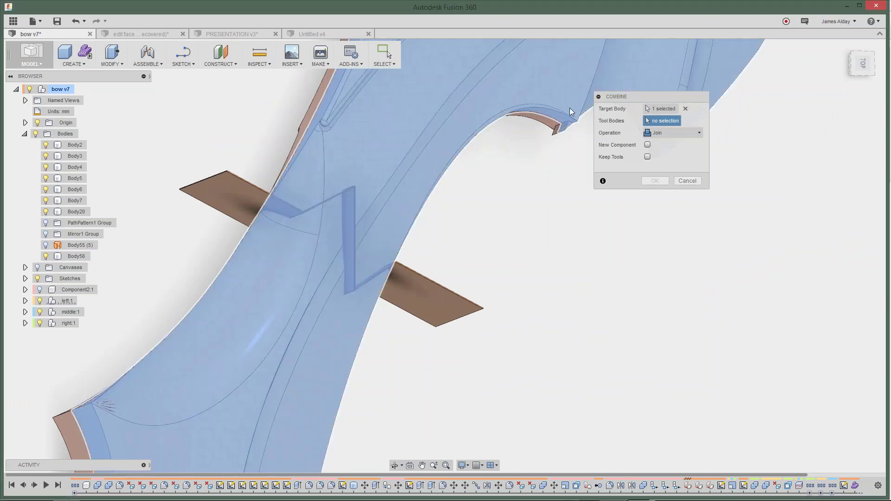
click(663, 132)
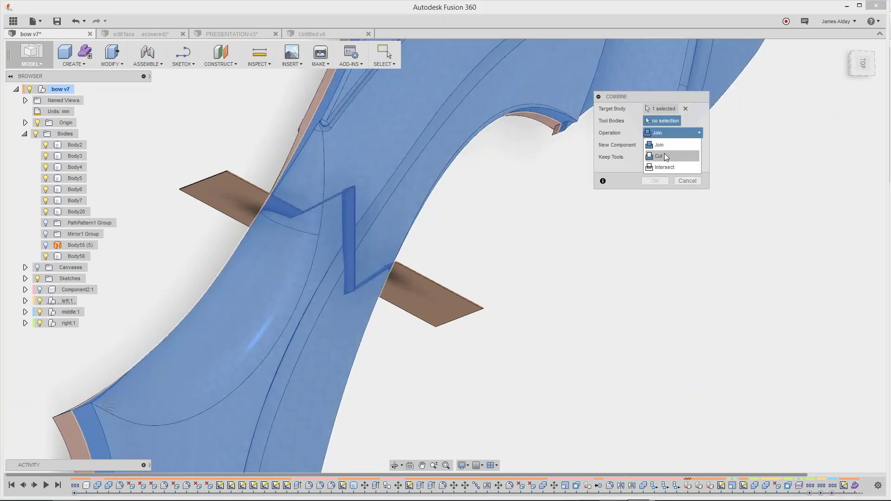
click(661, 156)
click(430, 306)
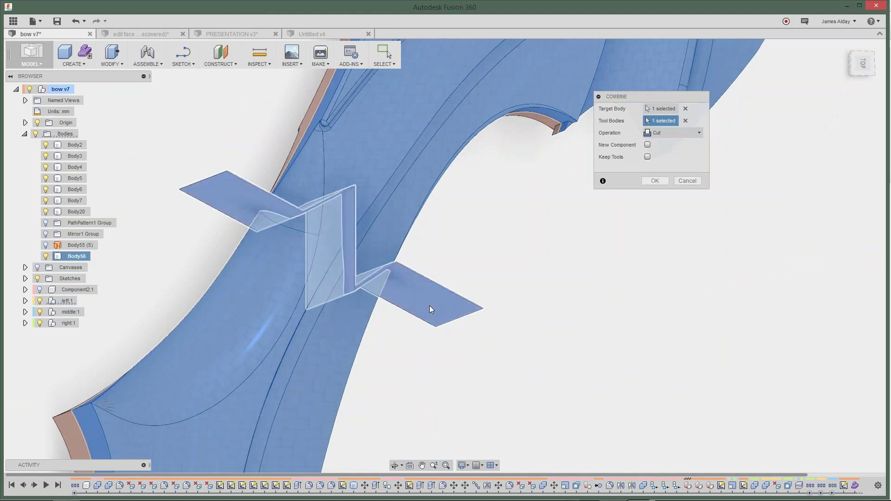
click(647, 157)
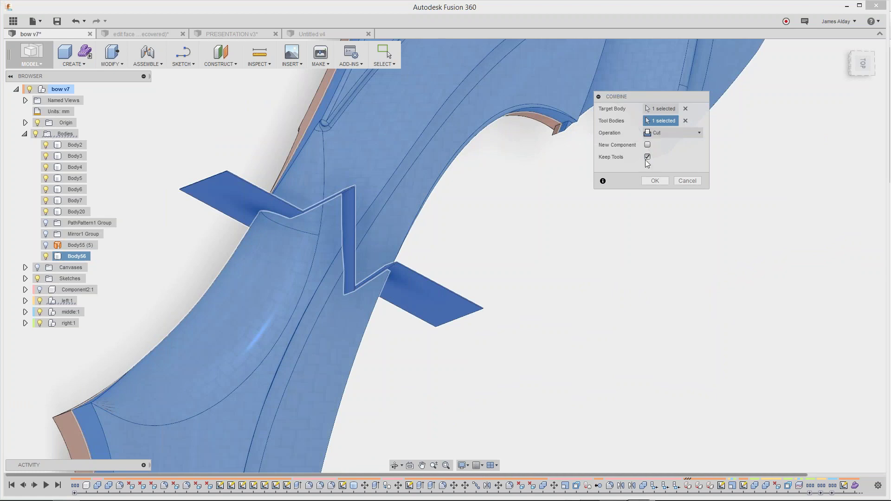
click(652, 182)
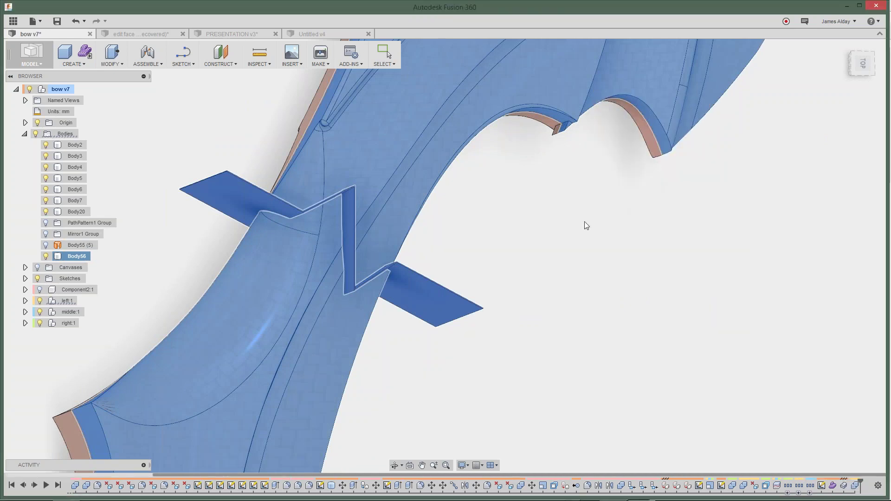
click(511, 243)
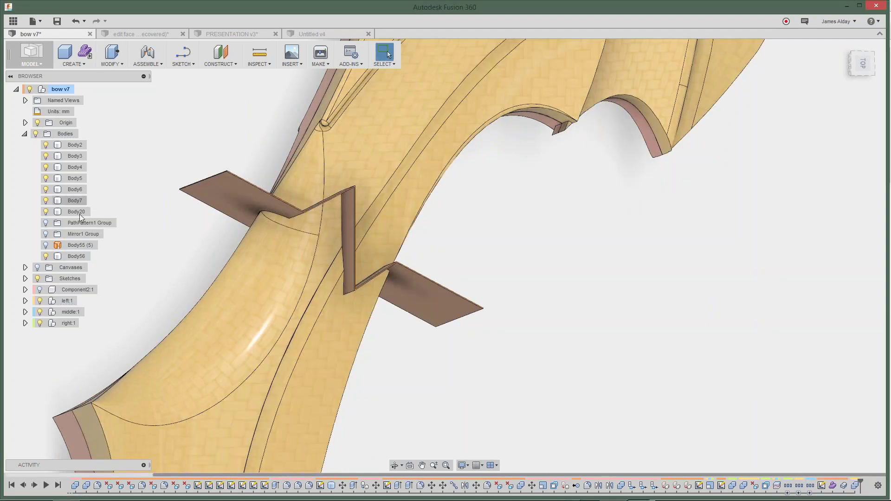
Step: Hide the zigzag tool body and inspect the gap cut through the yellow half
click(46, 256)
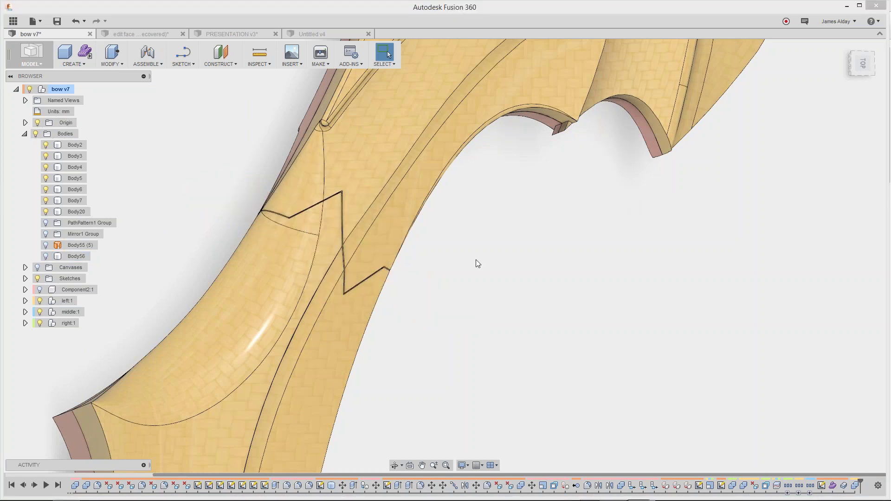
scroll(475, 259, up, 2)
scroll(482, 265, up, 1)
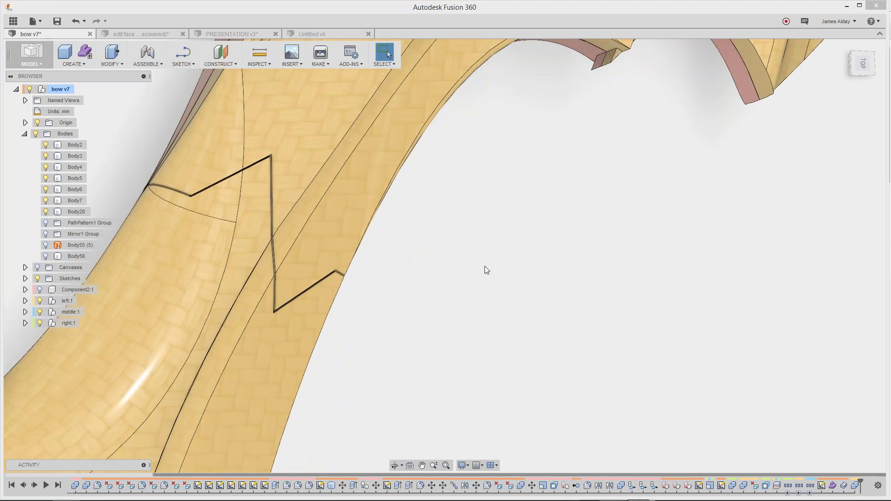
shift+middle_drag(484, 266, 505, 246)
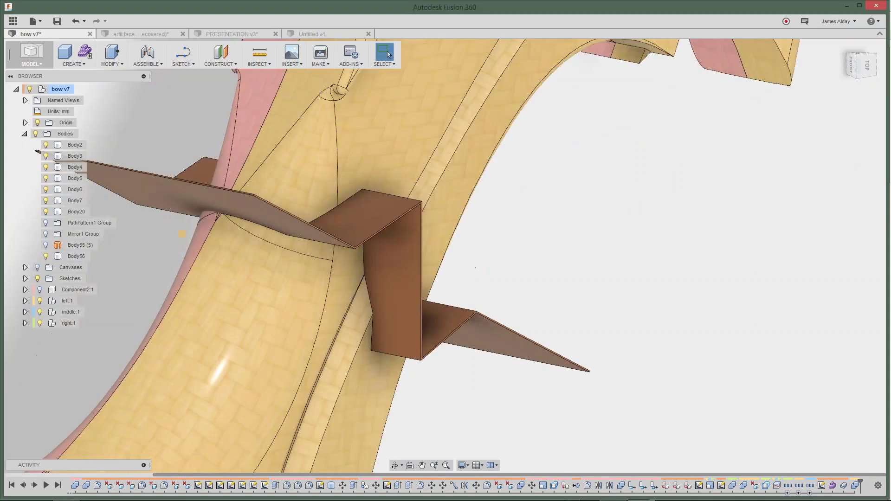
Step: Repeat the Combine cut on the left section's pink half with the zigzag body, keeping the tool body
right_click(488, 153)
click(489, 153)
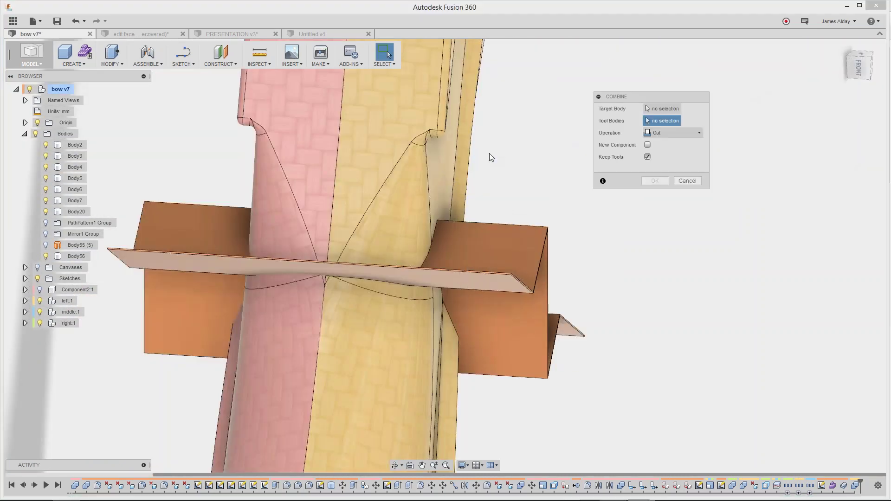
click(306, 163)
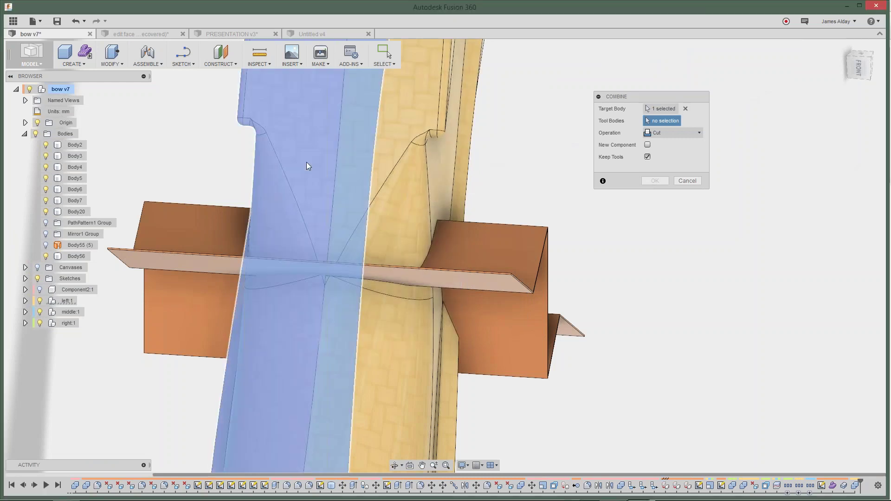
click(182, 239)
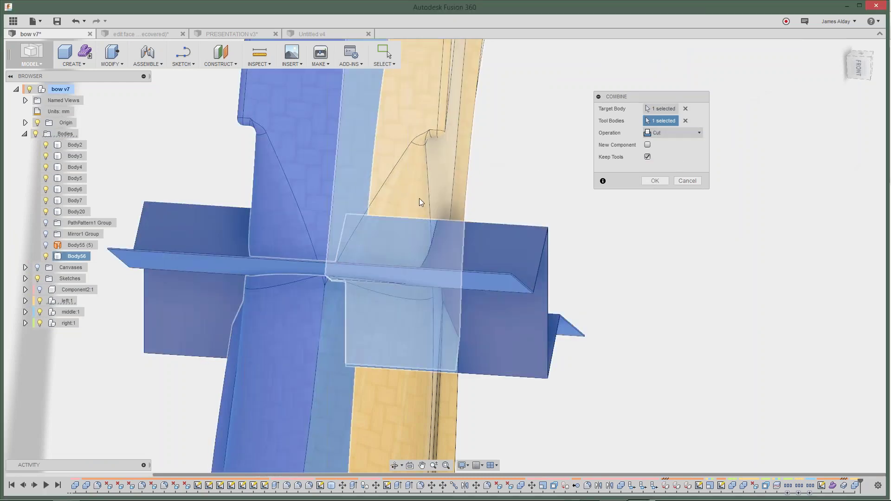
click(653, 181)
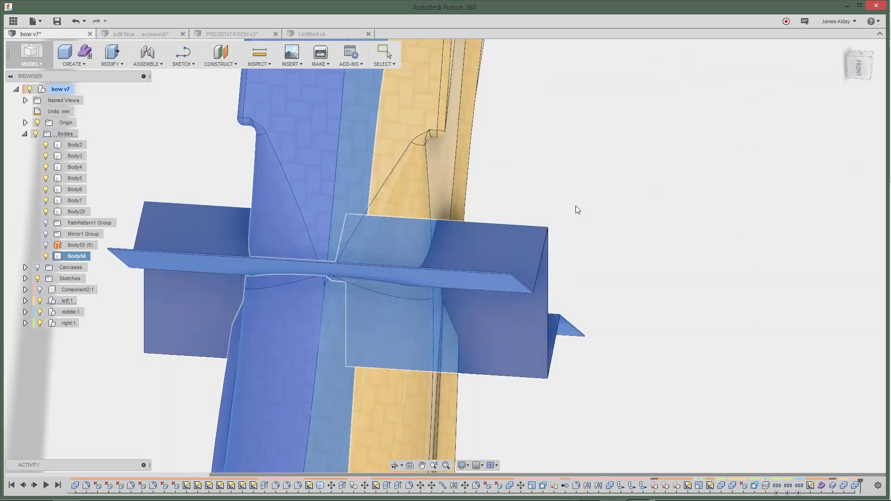
click(576, 206)
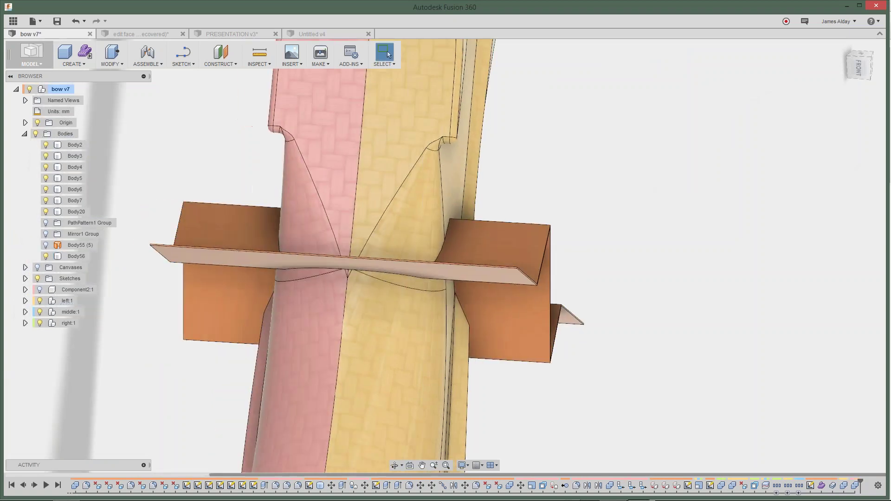
Step: Examine the zigzag seam across the bow's narrow part up close and from slightly different angles
shift+middle_drag(621, 260, 567, 259)
scroll(555, 251, down, 5)
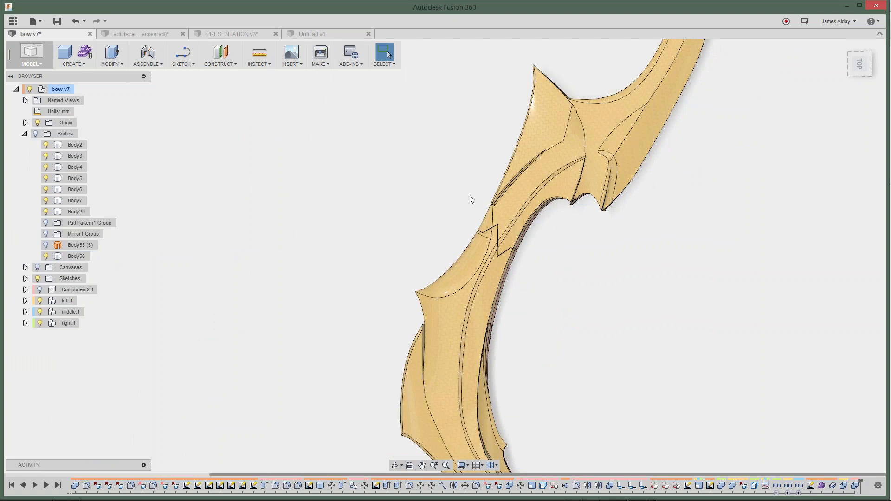
scroll(505, 247, up, 1)
scroll(505, 247, up, 1)
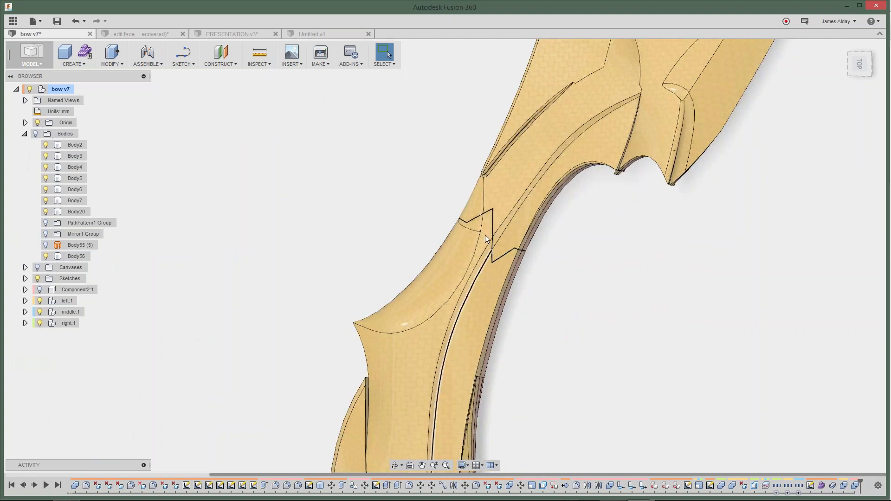
scroll(485, 234, up, 2)
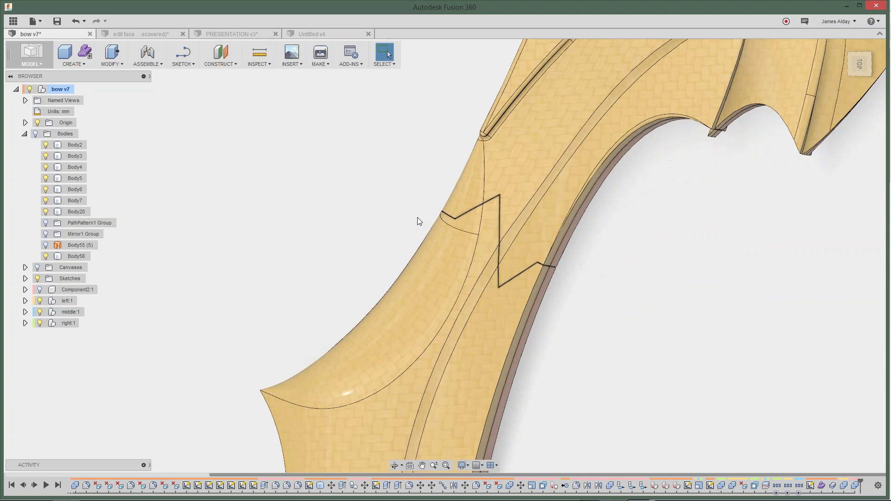
scroll(417, 217, up, 2)
shift+middle_drag(434, 248, 483, 258)
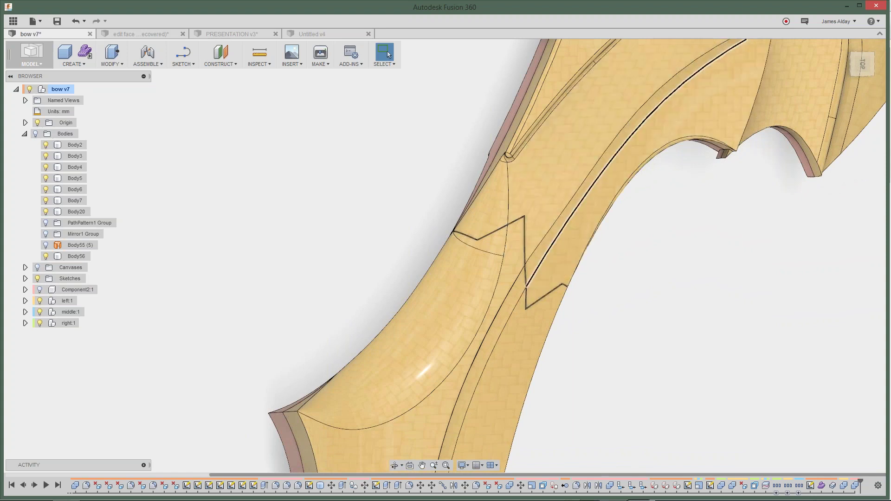
middle_drag(525, 244, 466, 250)
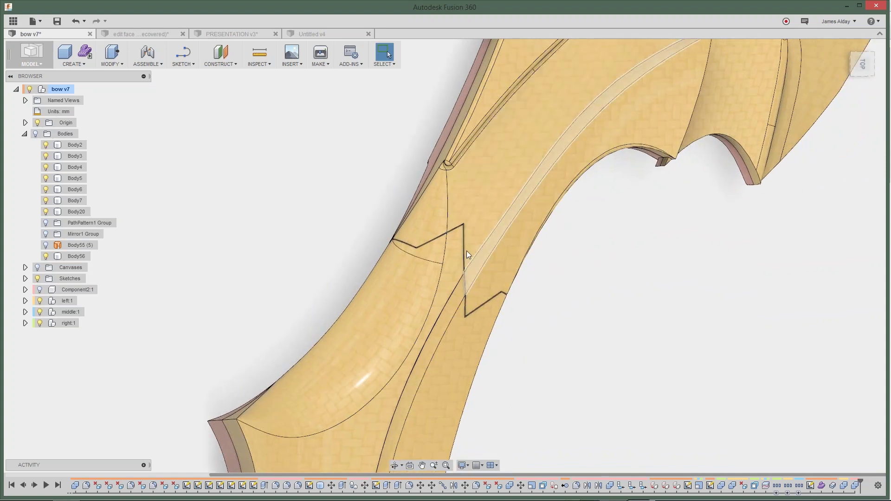
scroll(463, 283, up, 5)
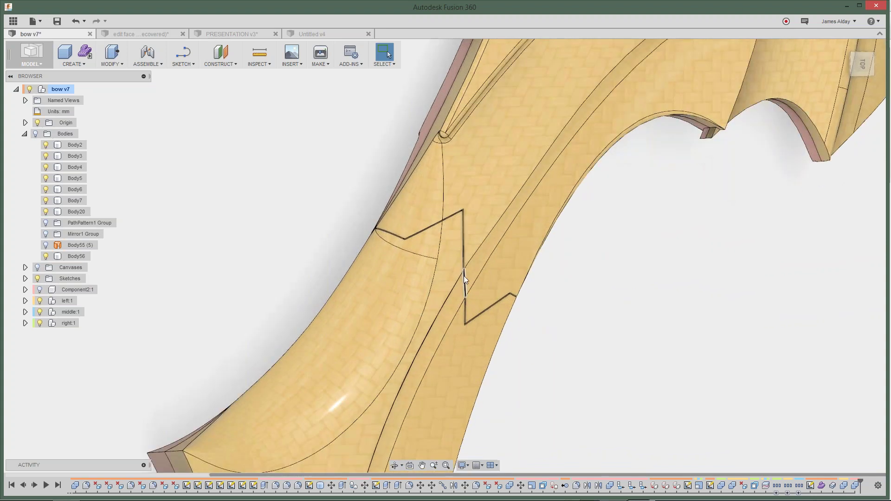
shift+middle_drag(463, 257, 414, 188)
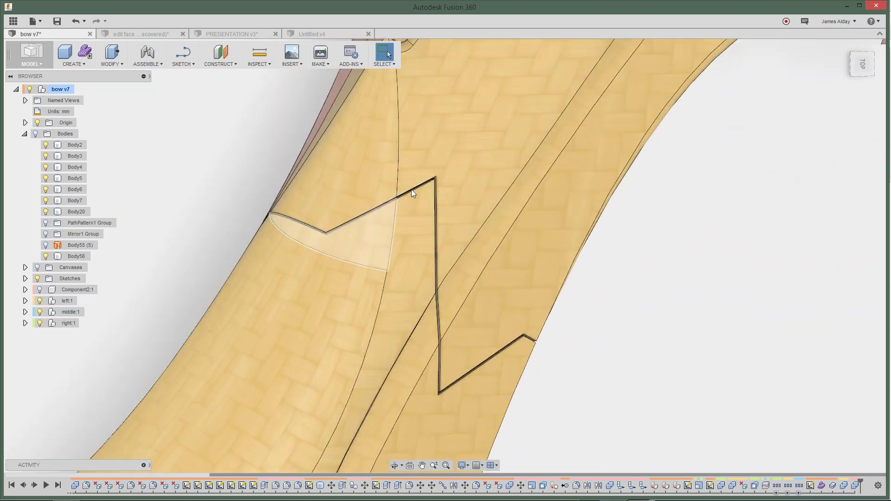
scroll(669, 291, down, 5)
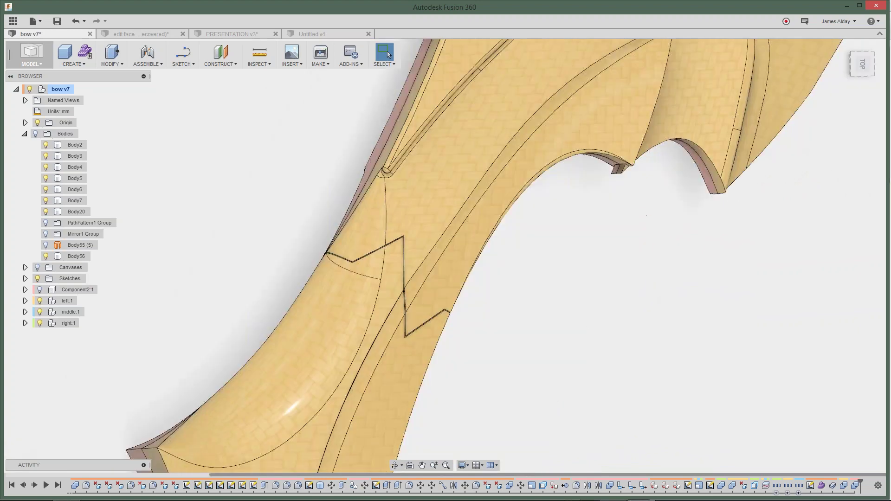
Step: Review the position of the zigzag split along the whole left section, from the grip to the limb tip
scroll(657, 287, down, 8)
middle_drag(645, 329, 448, 312)
scroll(464, 340, up, 1)
scroll(463, 339, down, 2)
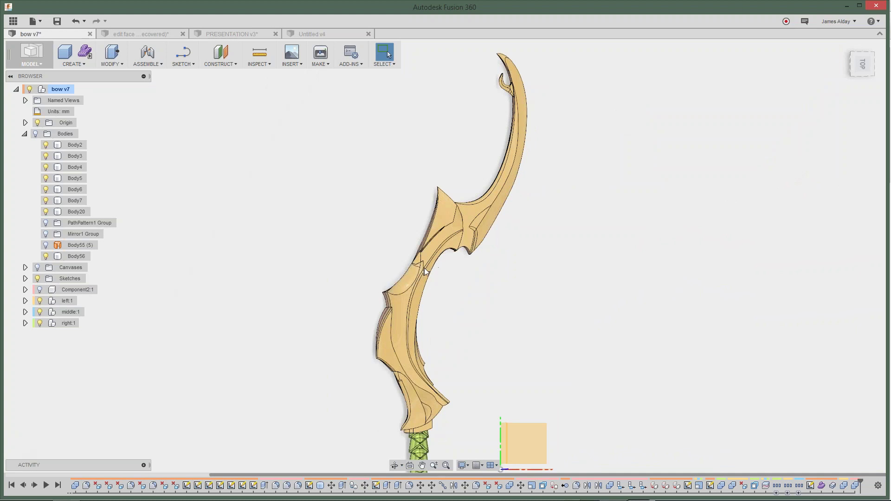
scroll(424, 268, up, 5)
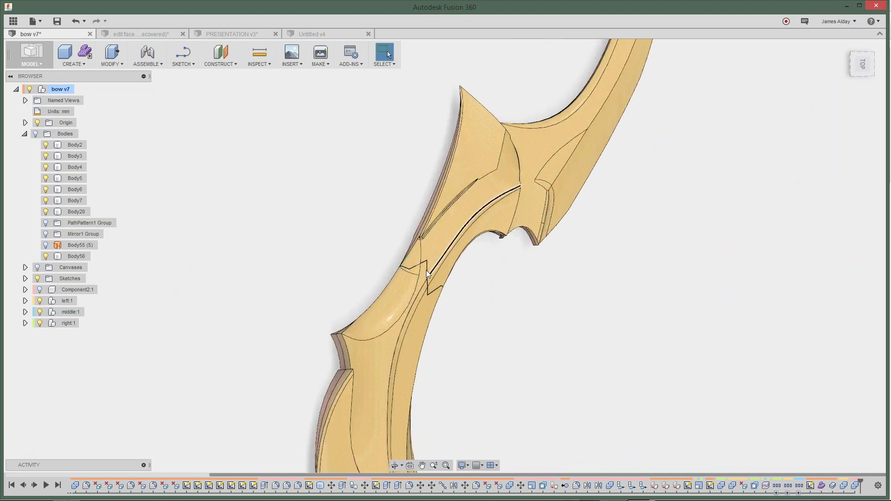
scroll(434, 260, up, 4)
scroll(496, 320, down, 1)
scroll(512, 349, down, 4)
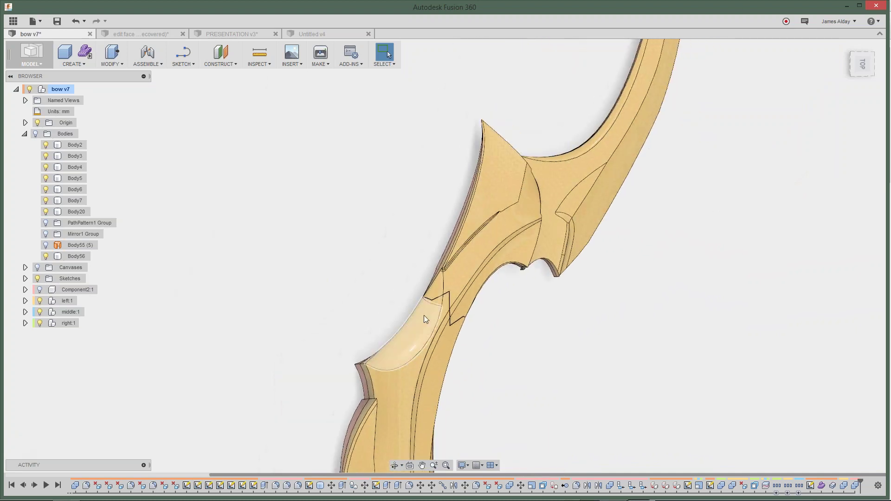
scroll(423, 311, up, 3)
middle_drag(522, 313, 561, 294)
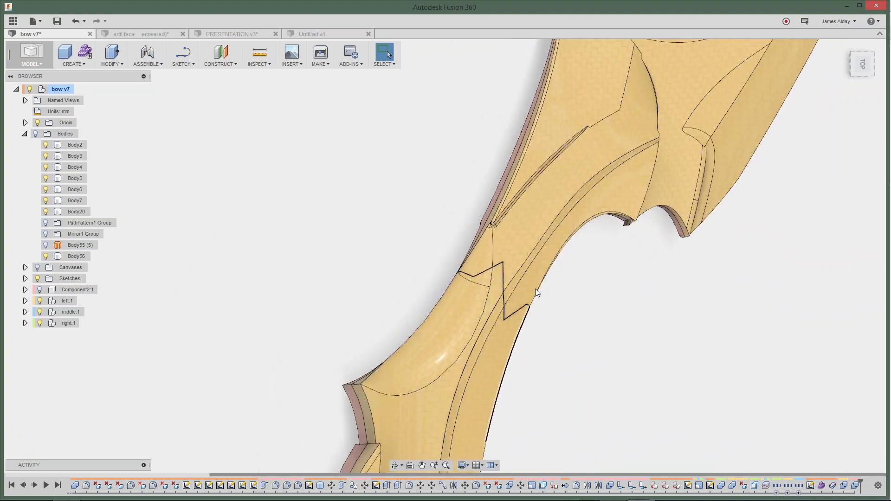
Step: Examine the zigzag seam across the bow's narrow part up close, from oblique angles and from straight above
scroll(487, 317, up, 5)
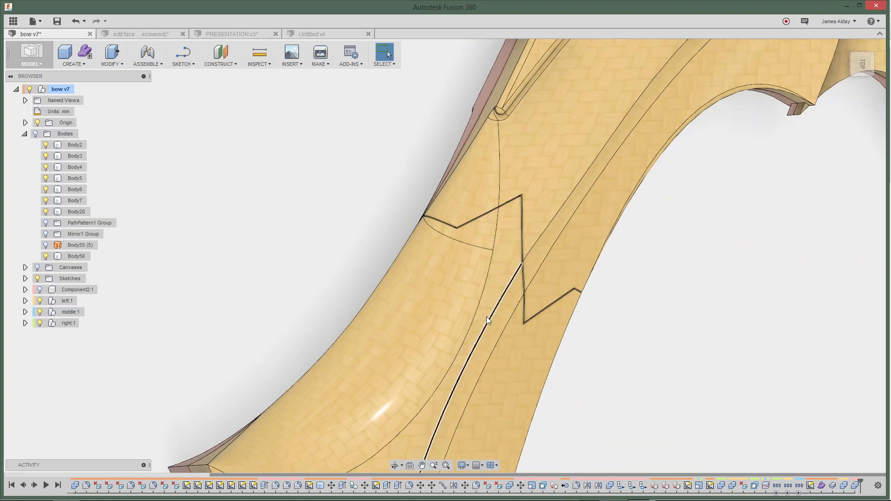
scroll(487, 317, up, 1)
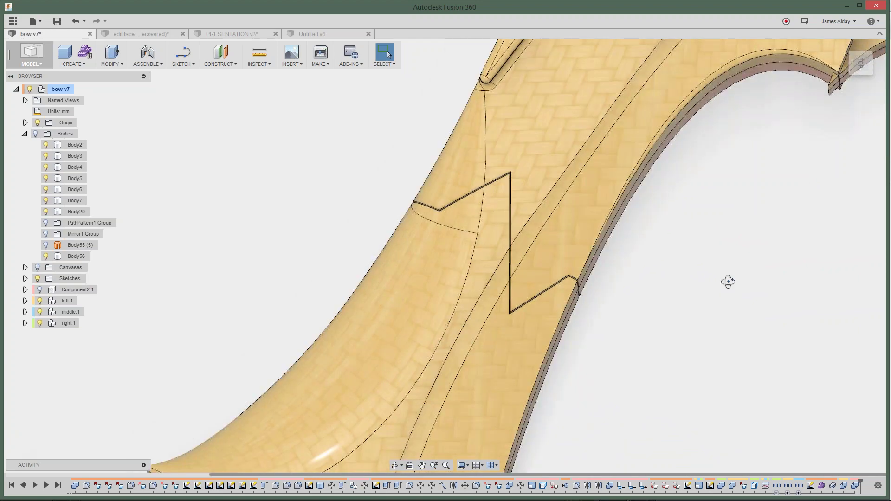
shift+middle_drag(727, 281, 742, 291)
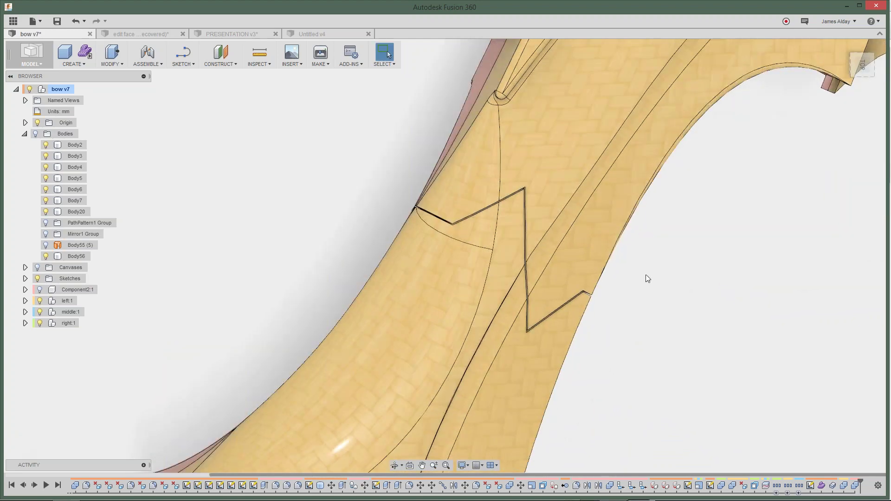
shift+middle_drag(644, 276, 606, 244)
scroll(459, 209, up, 5)
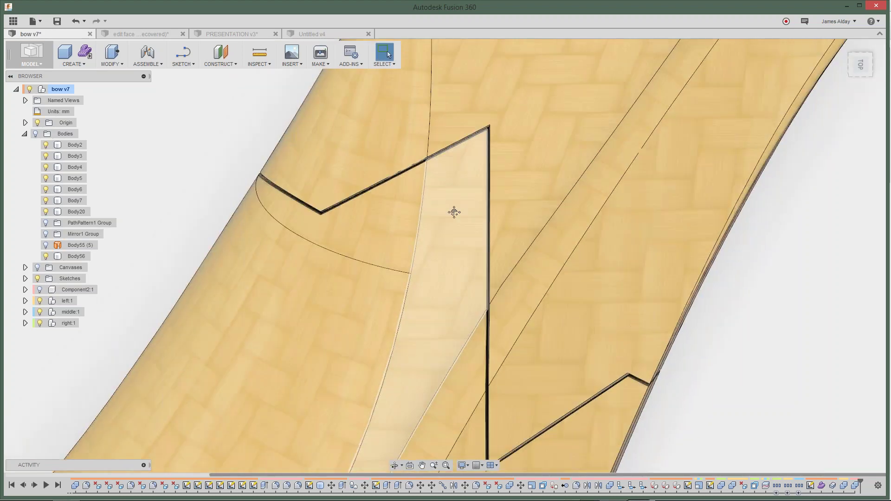
middle_drag(454, 212, 450, 238)
drag(852, 66, 859, 67)
scroll(525, 171, down, 1)
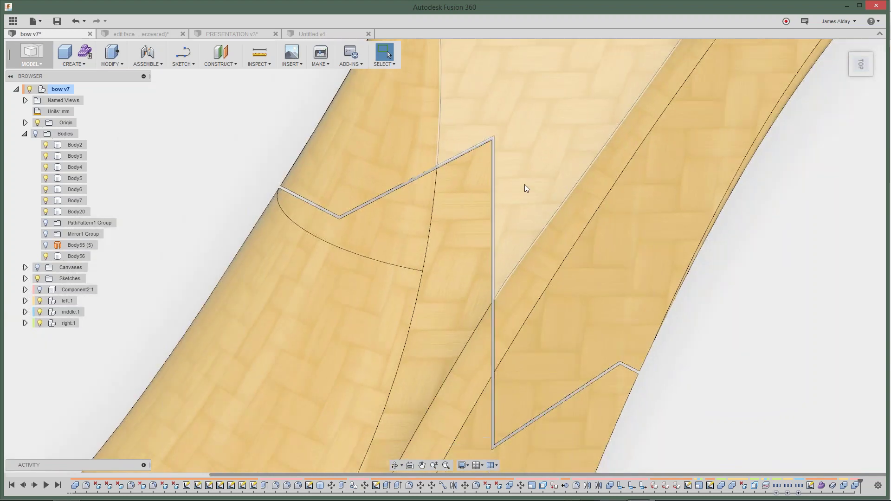
scroll(525, 186, down, 2)
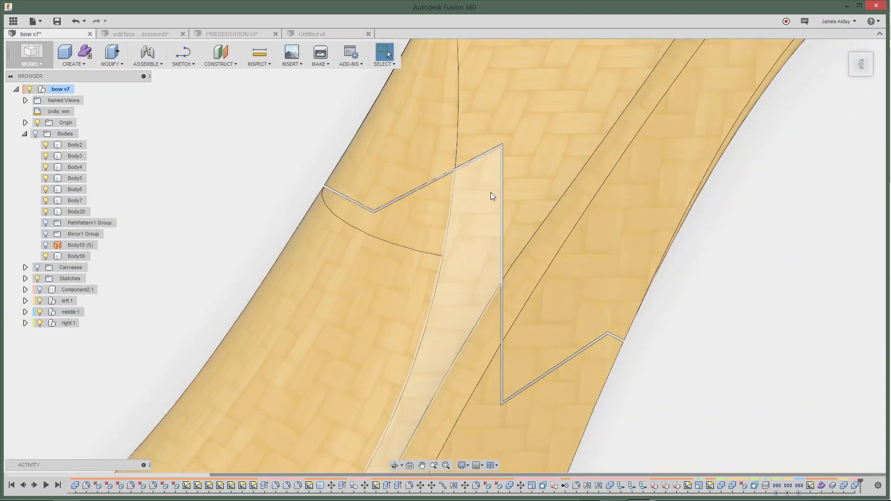
scroll(490, 193, down, 2)
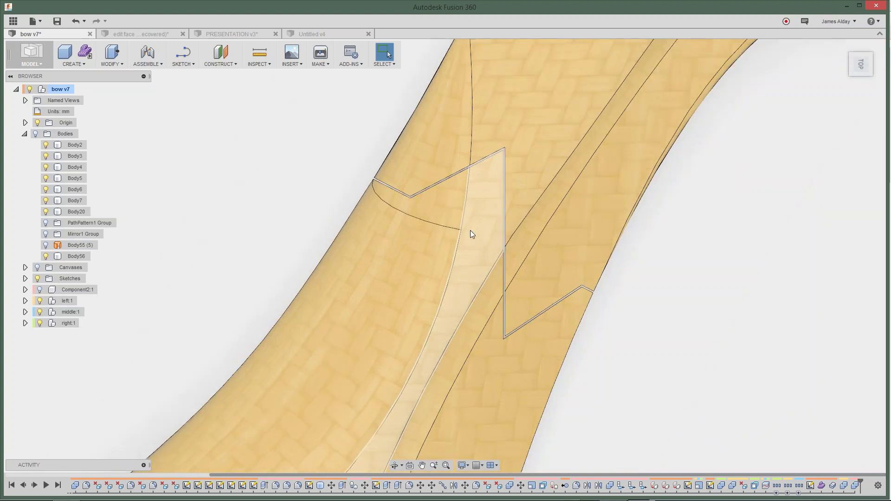
scroll(469, 231, up, 3)
middle_drag(490, 222, 483, 223)
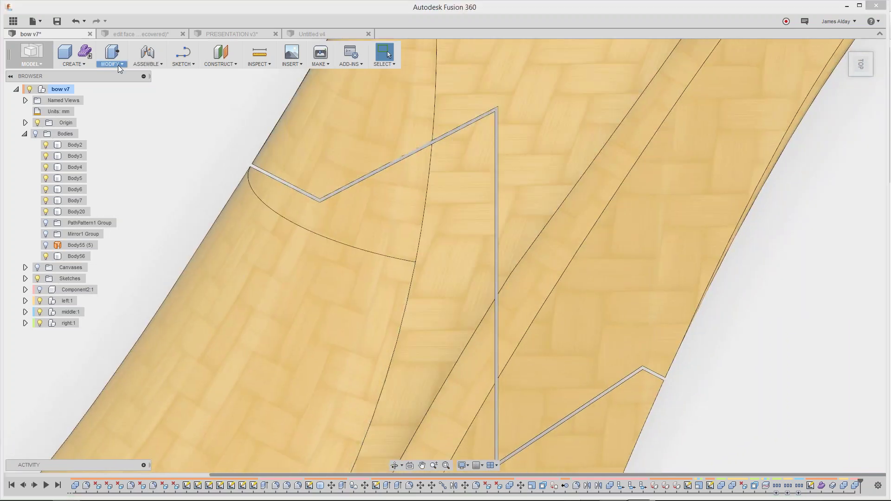
Step: Find the user parameter print in the model's parameters and set it to 1 mm
click(118, 65)
click(136, 291)
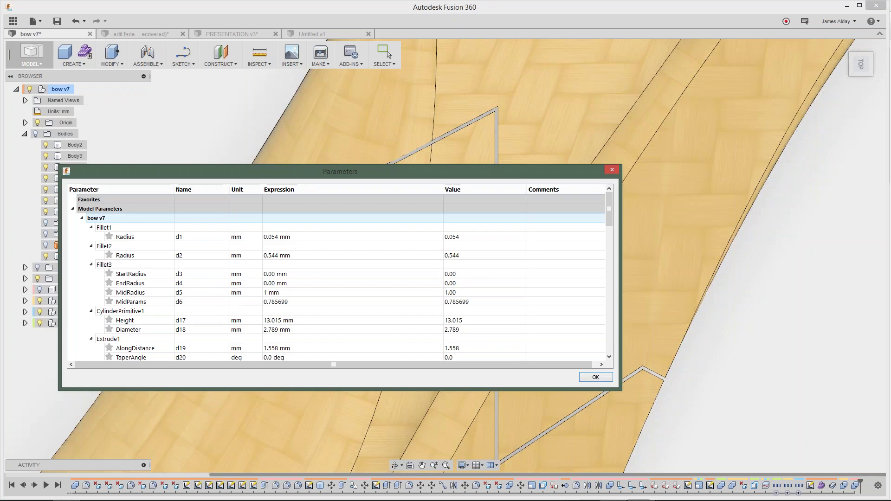
scroll(302, 279, down, 6)
double_click(195, 301)
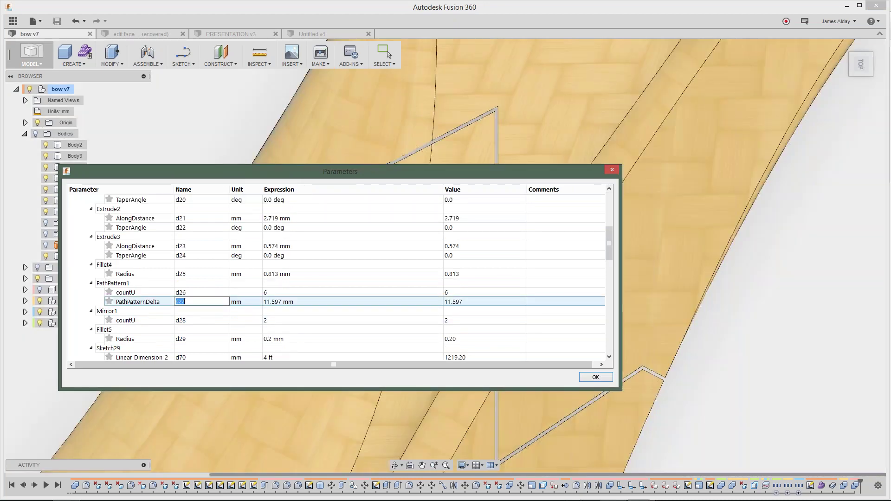
scroll(302, 311, down, 10)
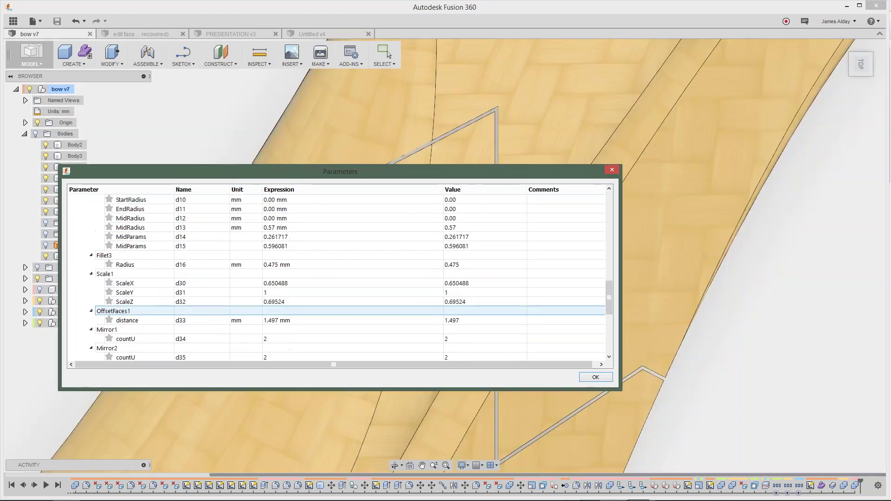
scroll(201, 306, down, 10)
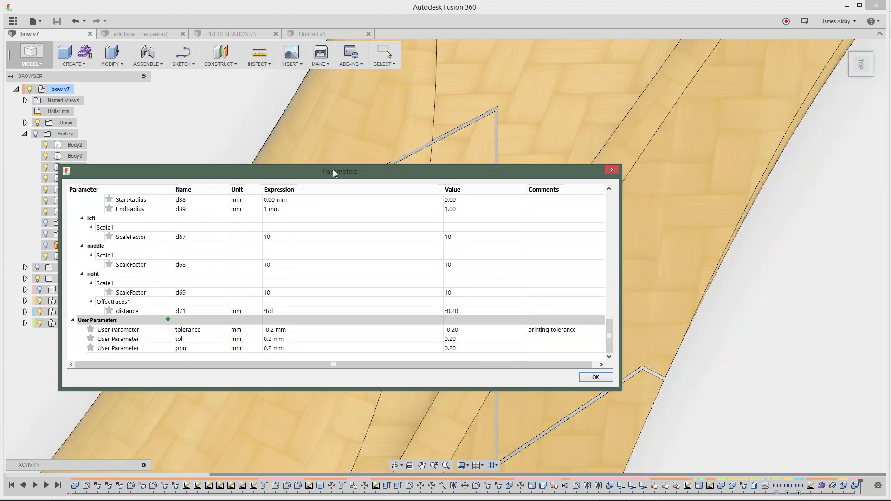
drag(334, 173, 834, 45)
double_click(761, 209)
text(1)
key(Return)
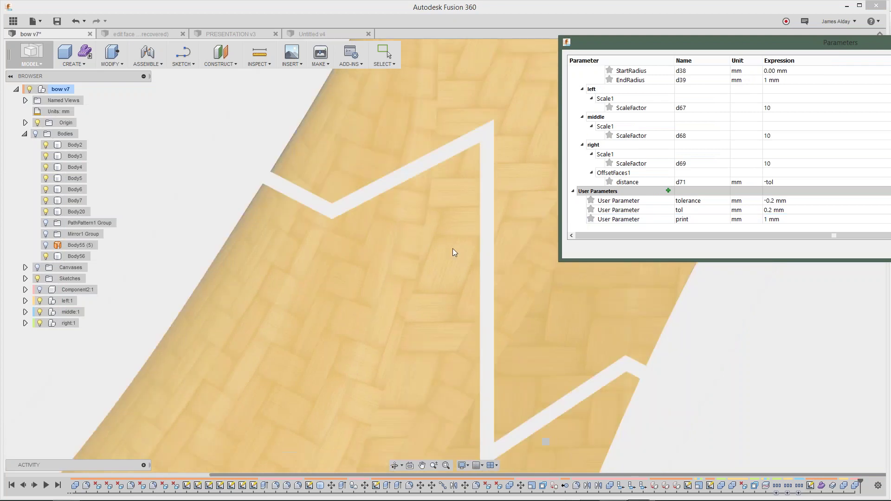
Step: Try the print parameter at 0.1 mm and at 5 mm to compare the width of the zigzag gap
scroll(452, 250, down, 3)
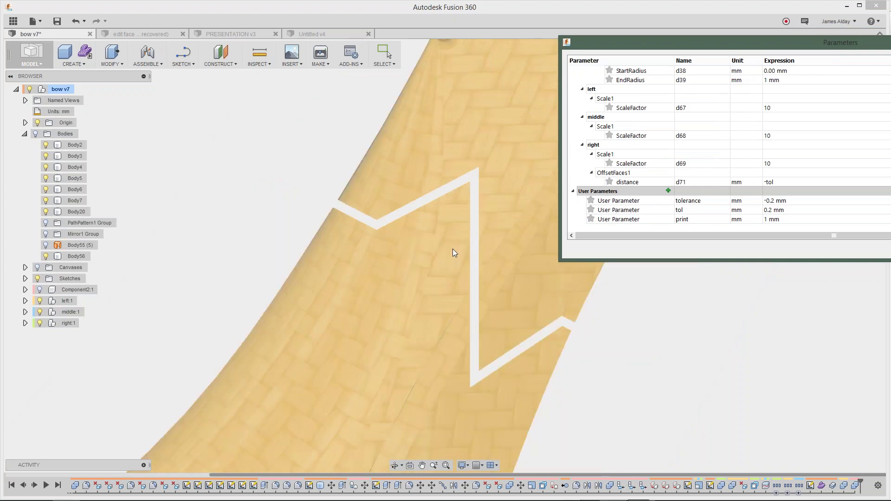
scroll(419, 210, down, 2)
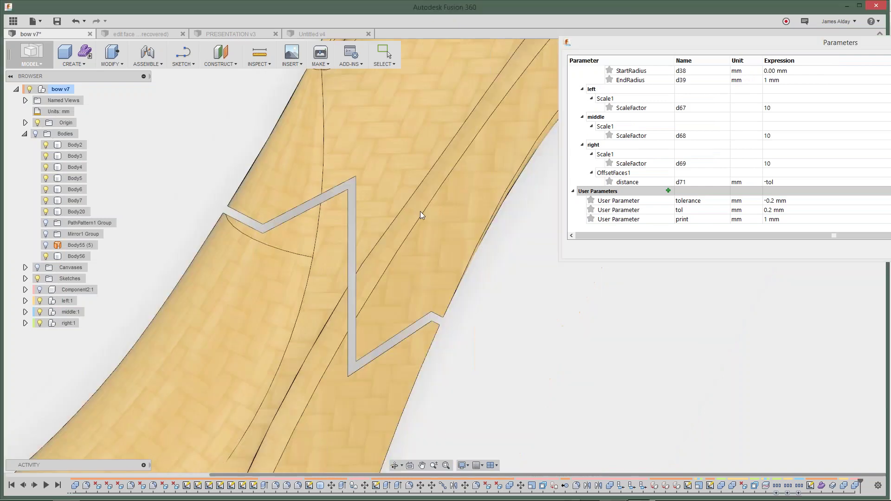
scroll(383, 235, down, 5)
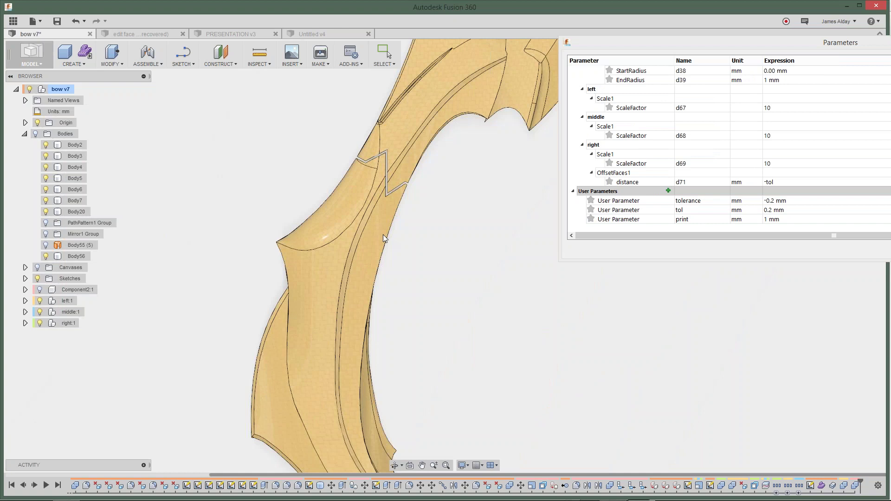
scroll(383, 235, up, 3)
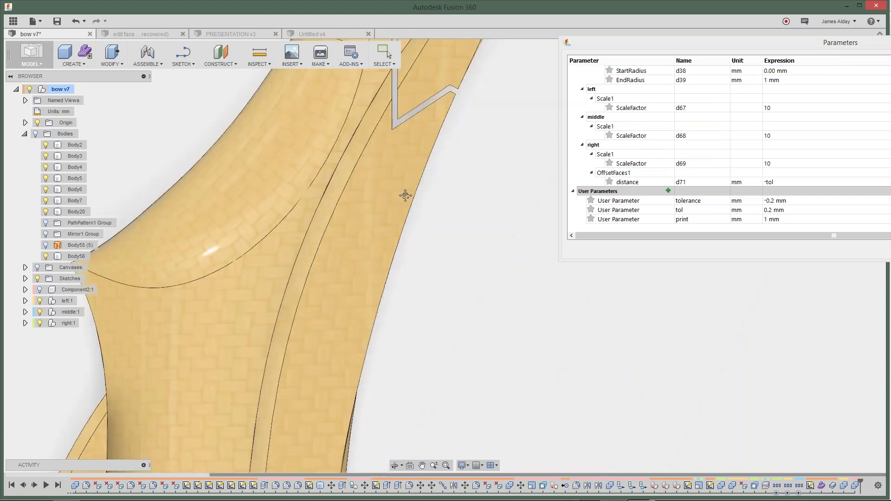
scroll(405, 195, up, 5)
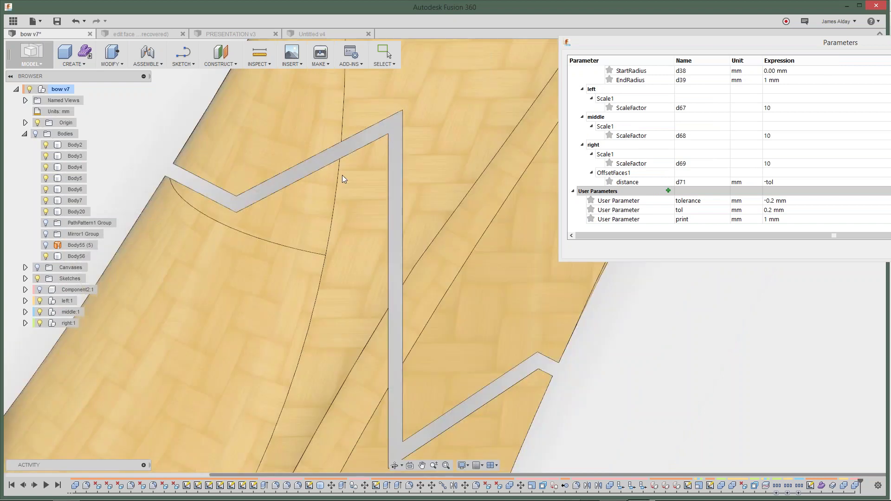
click(771, 219)
text(0.1 mm)
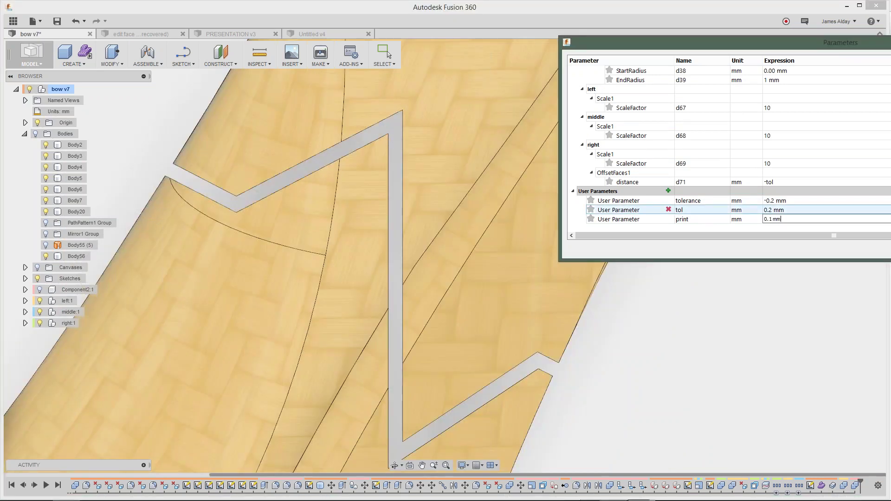
key(ctrl+a)
text(5 mm)
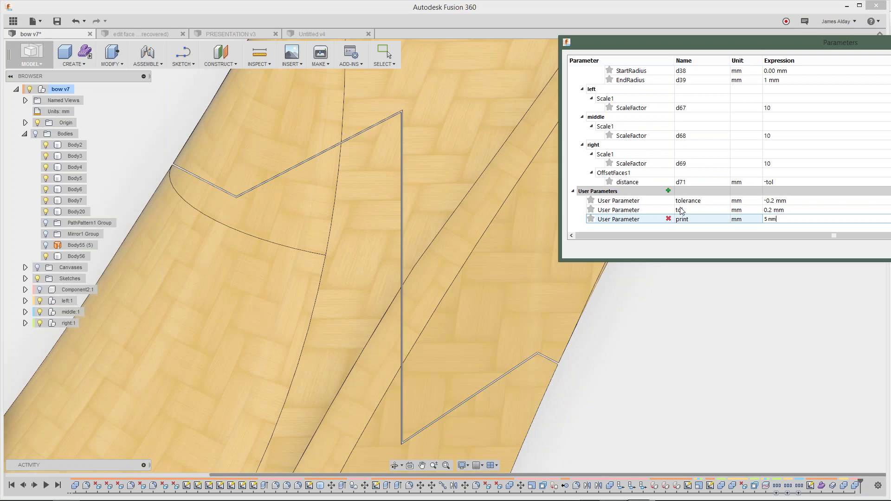
key(Return)
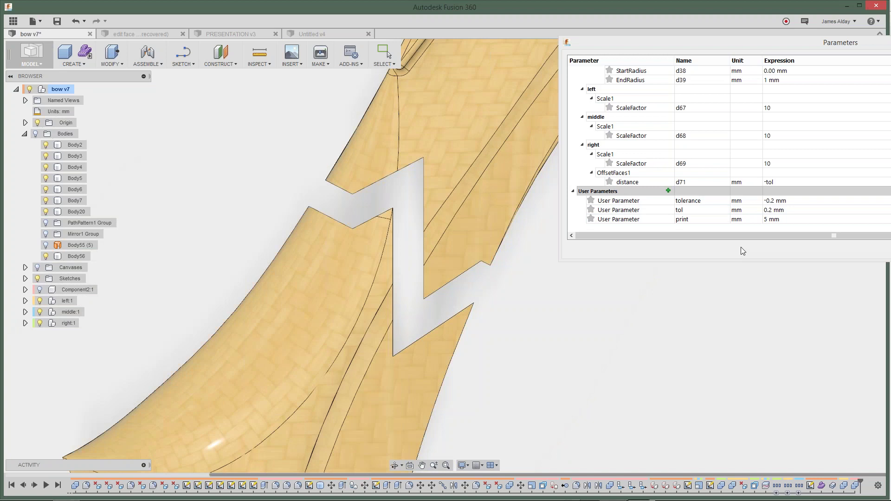
Step: Set the print parameter to 0.2 mm and close the parameter list
scroll(534, 320, down, 3)
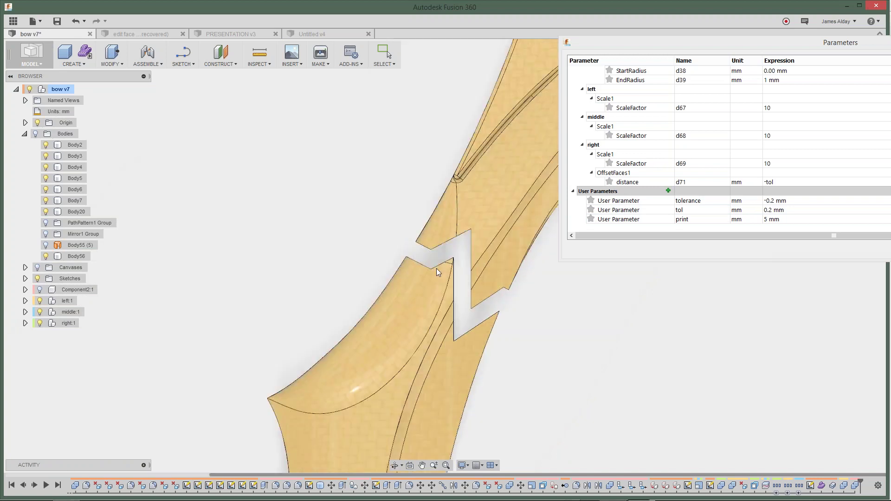
scroll(436, 268, down, 5)
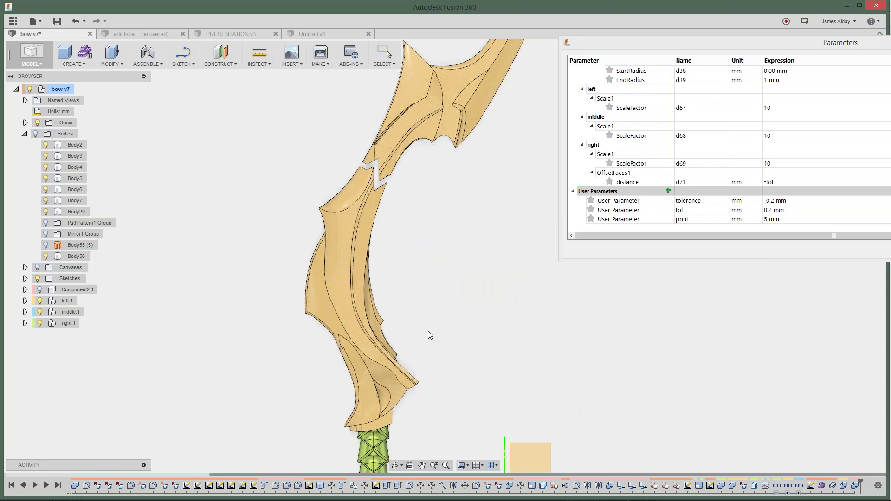
scroll(413, 336, up, 10)
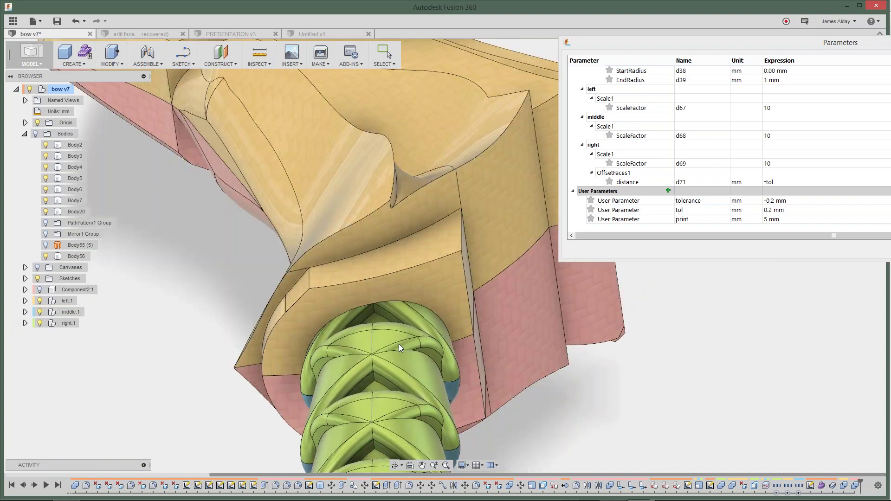
scroll(399, 343, down, 5)
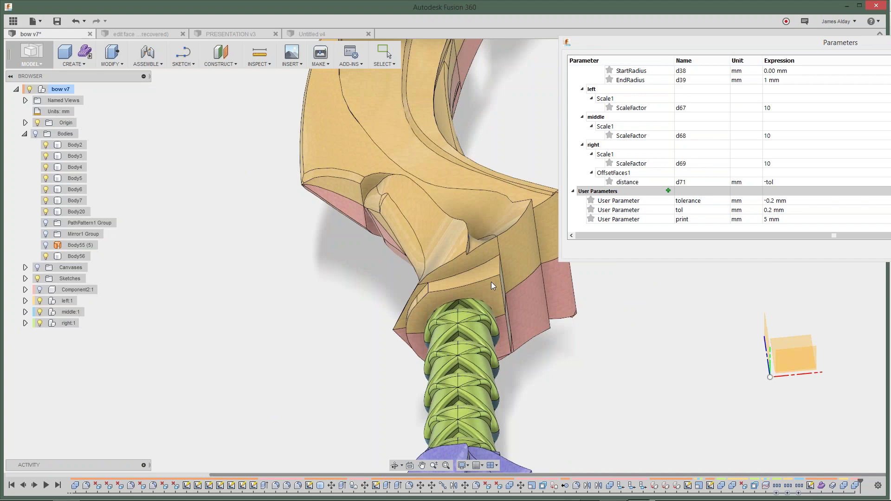
scroll(490, 282, down, 5)
click(725, 221)
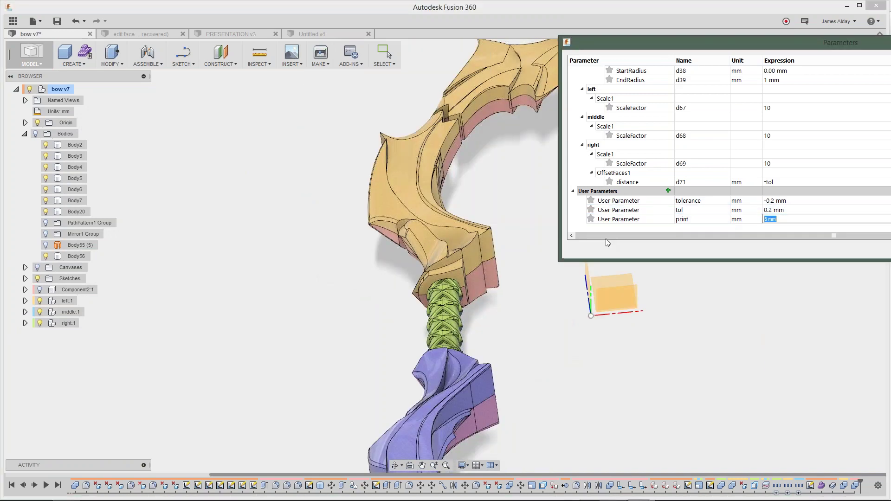
text(0.2 mm)
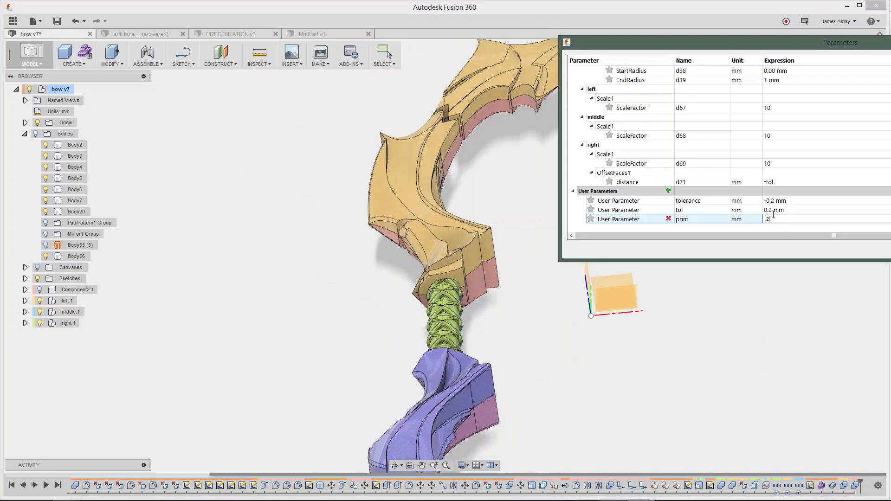
key(Return)
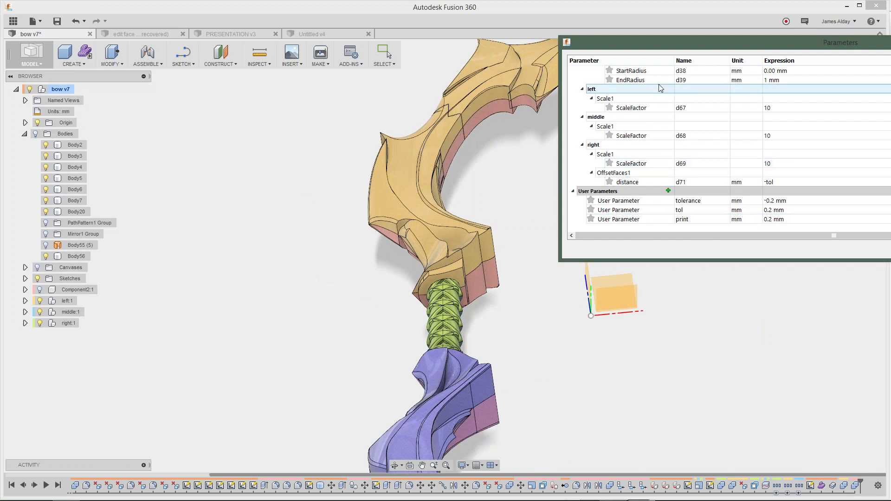
drag(624, 42, 277, 148)
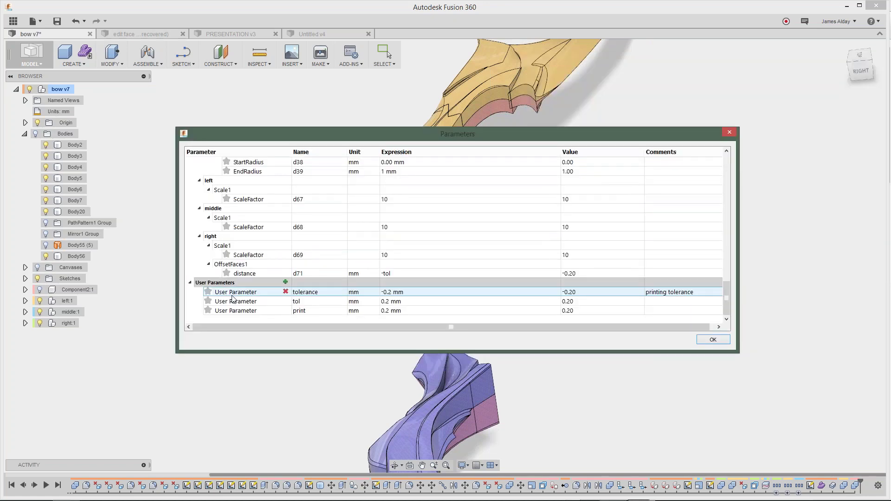
click(712, 340)
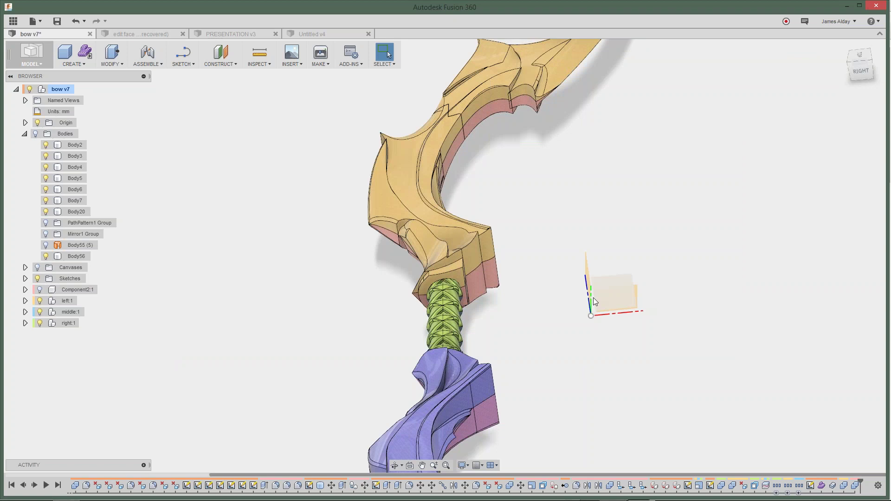
Step: Try print+tol as the thickness of the zigzag Thicken feature, return the expression to print and cancel the edit
scroll(570, 288, up, 2)
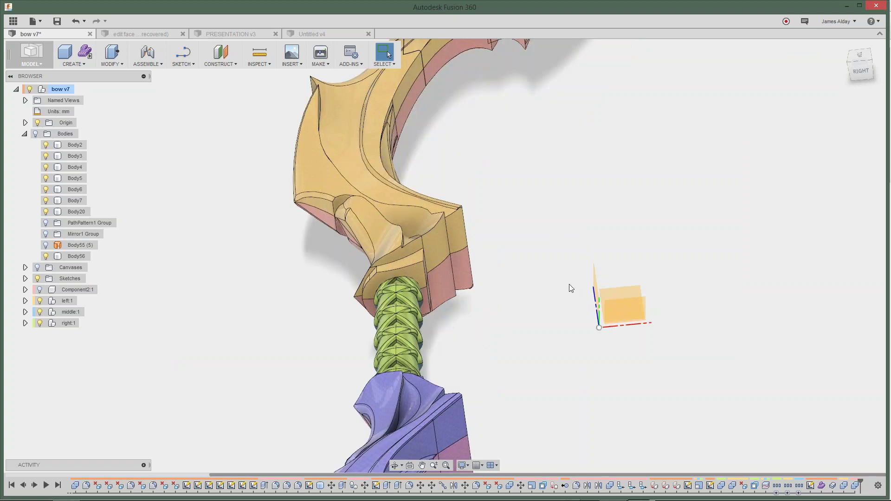
scroll(453, 161, down, 2)
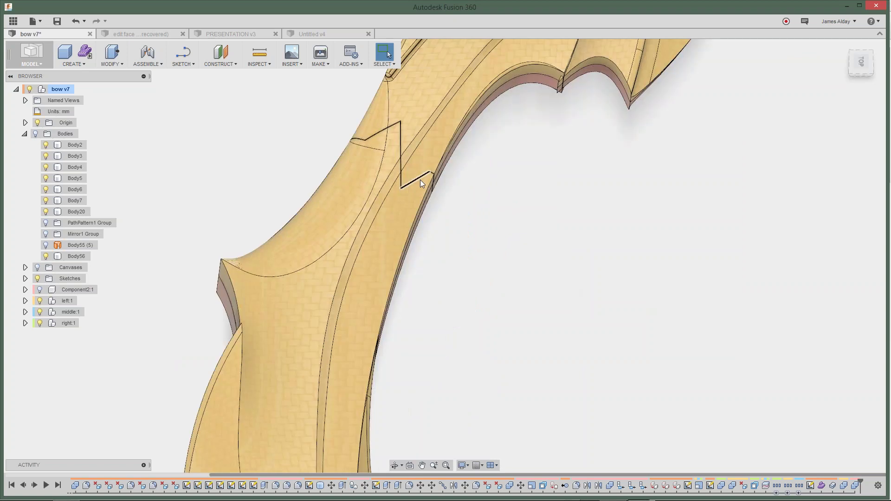
scroll(419, 180, up, 2)
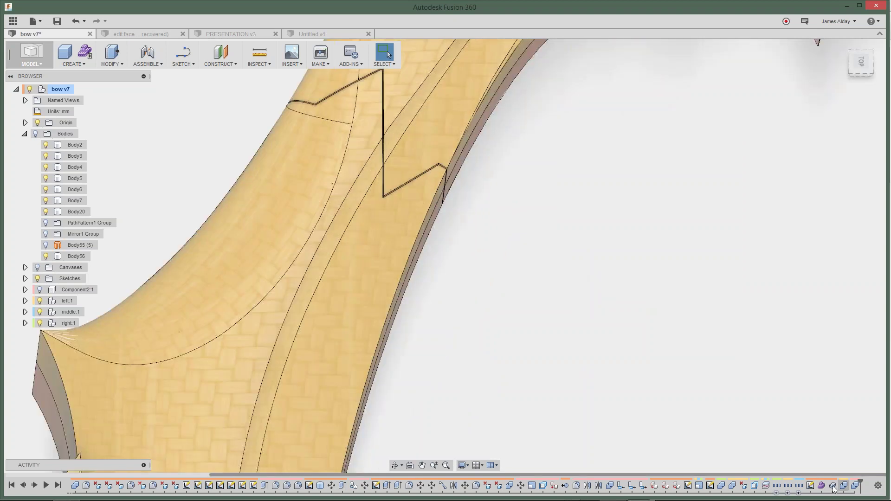
double_click(832, 486)
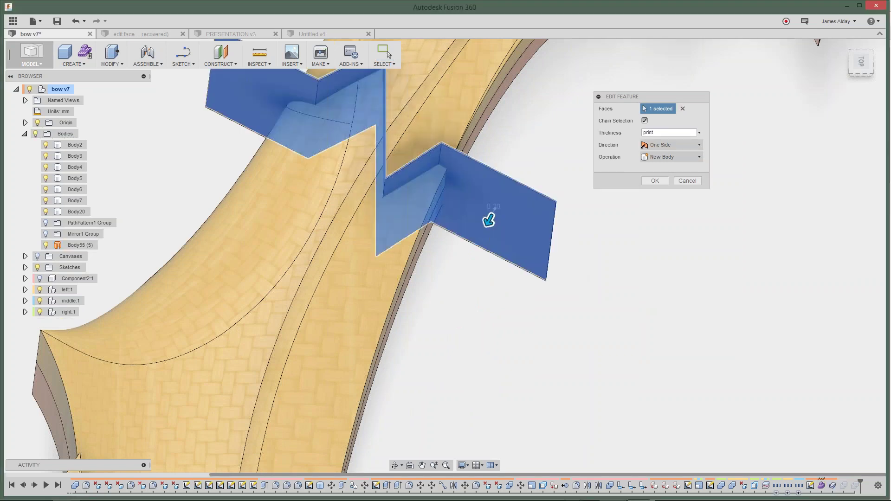
middle_drag(404, 69, 385, 159)
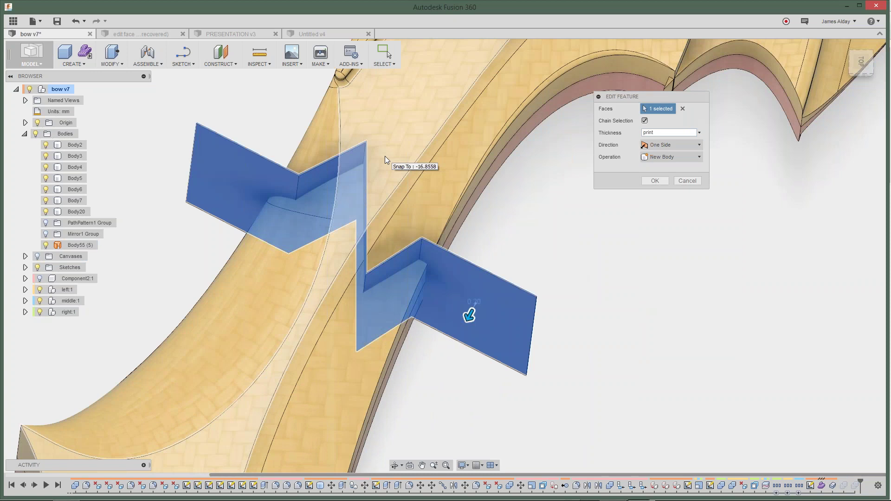
click(649, 133)
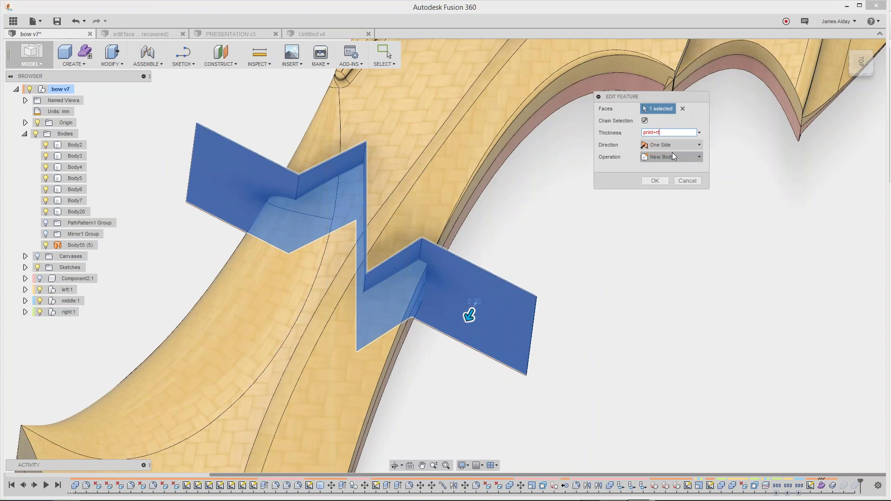
text(l)
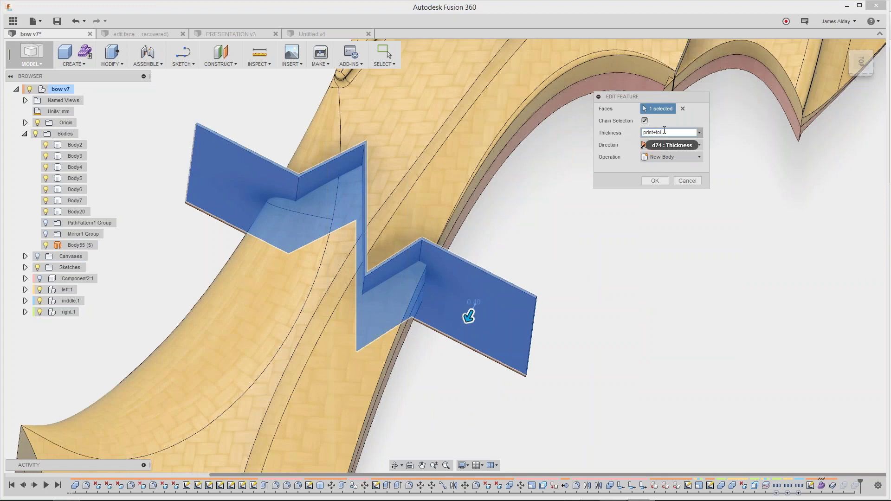
key(BackSpace)
key(BackSpace)
key(BackSpace)
key(BackSpace)
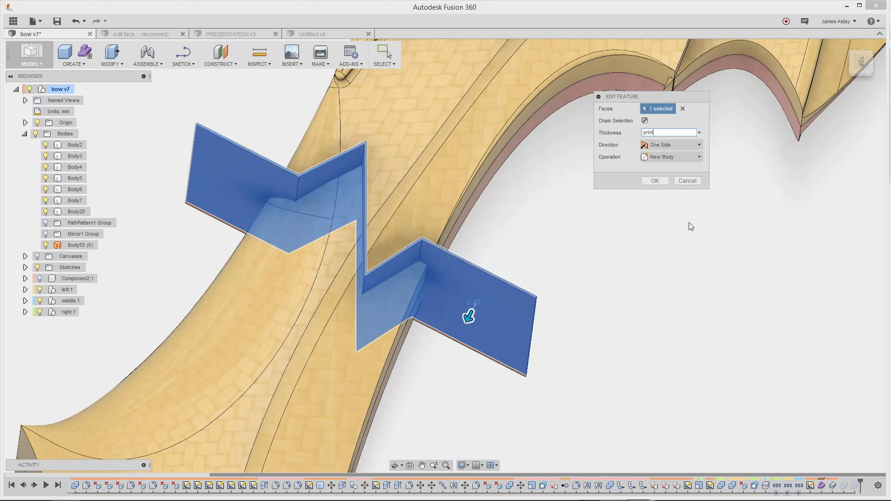
click(686, 182)
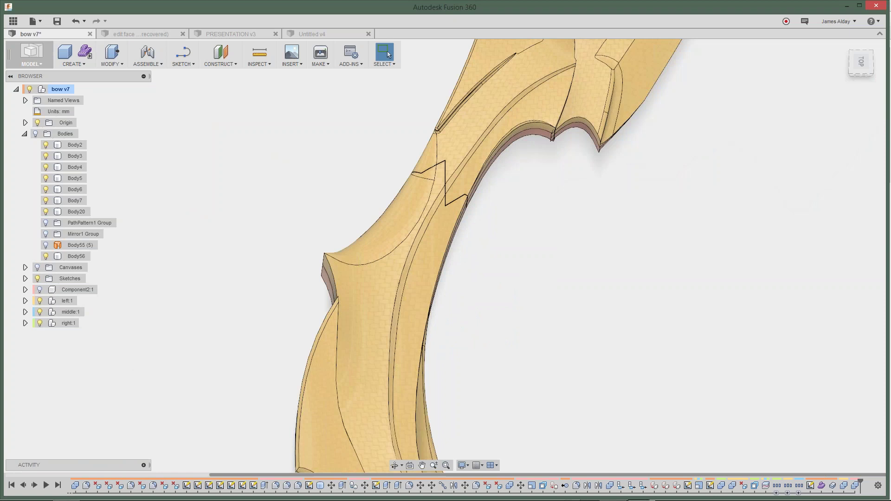
Step: Create components from the two bodies of Component59 inside the bow's left component
shift+middle_drag(547, 316, 566, 339)
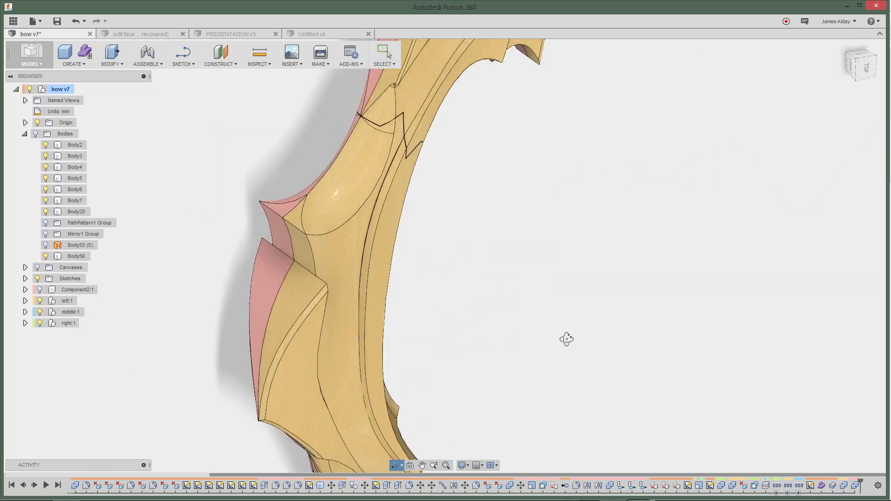
shift+middle_drag(674, 280, 677, 274)
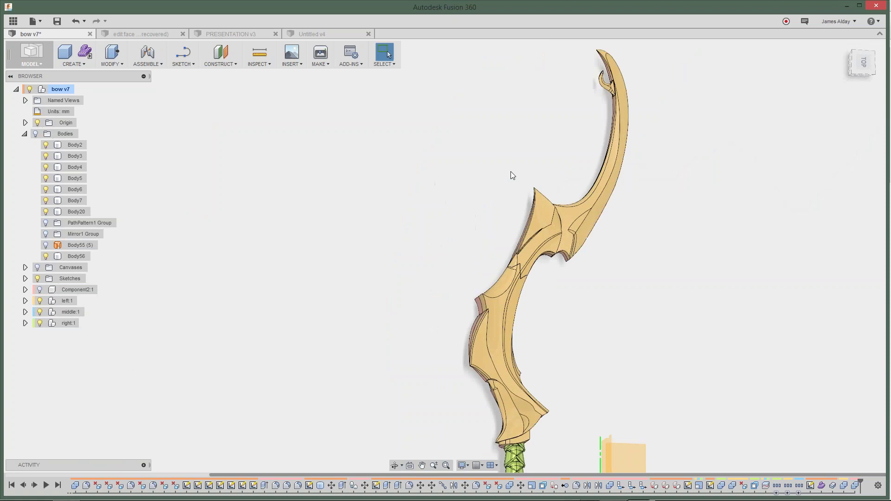
scroll(511, 171, up, 2)
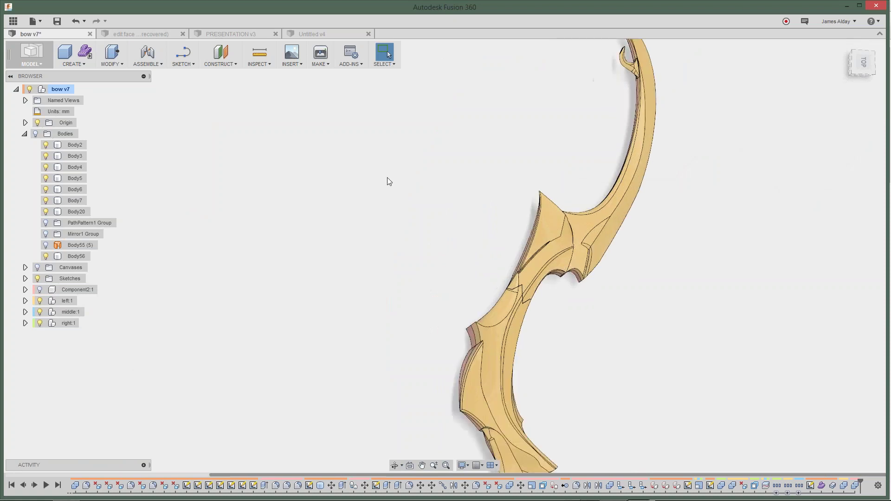
scroll(357, 172, down, 3)
scroll(474, 198, up, 2)
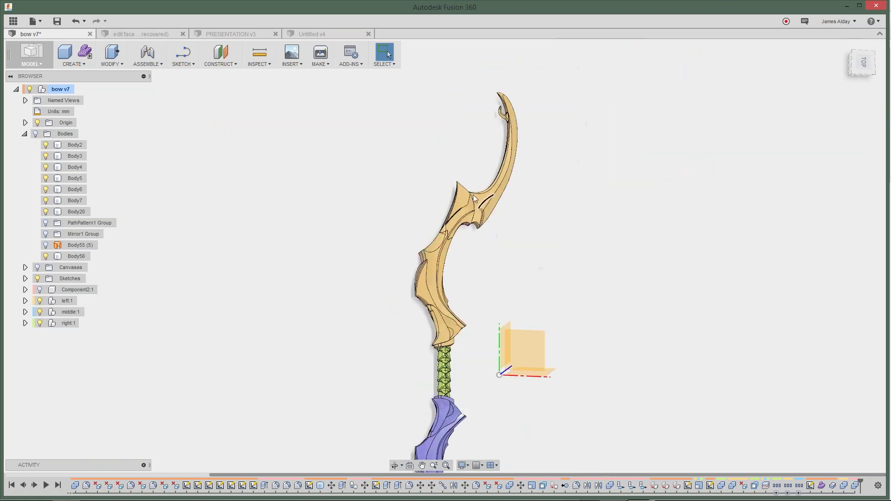
scroll(473, 194, up, 3)
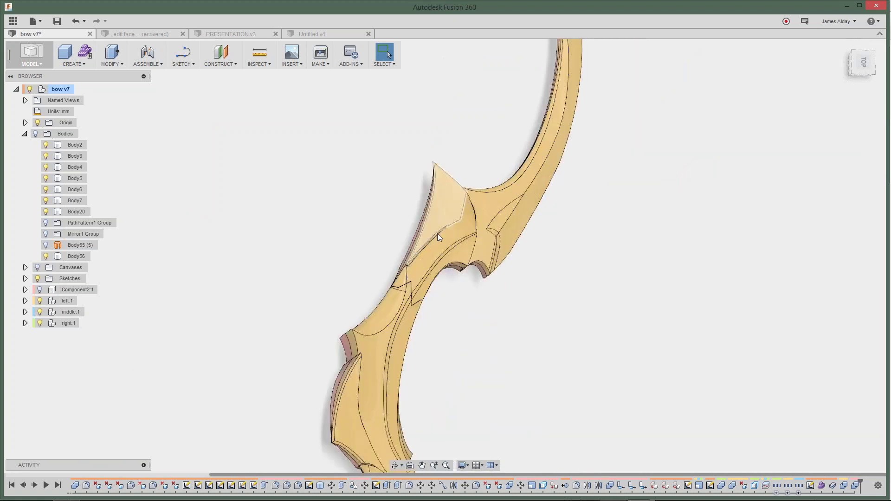
click(25, 301)
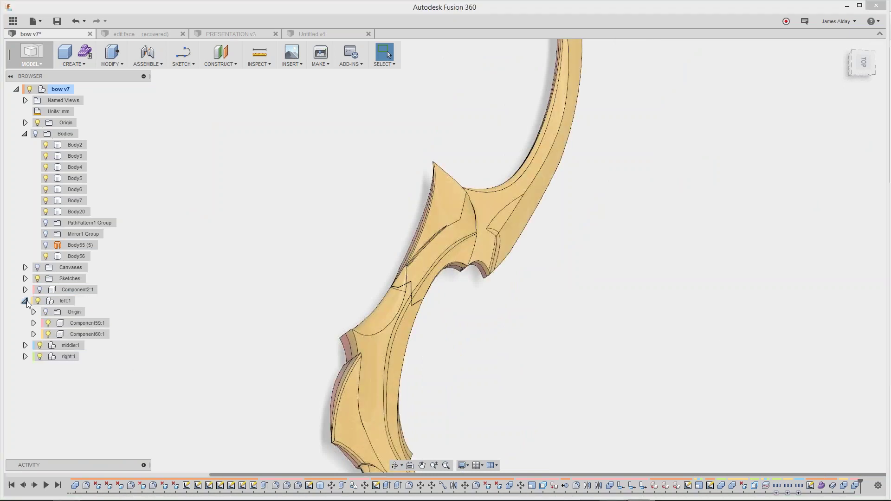
click(33, 323)
click(34, 357)
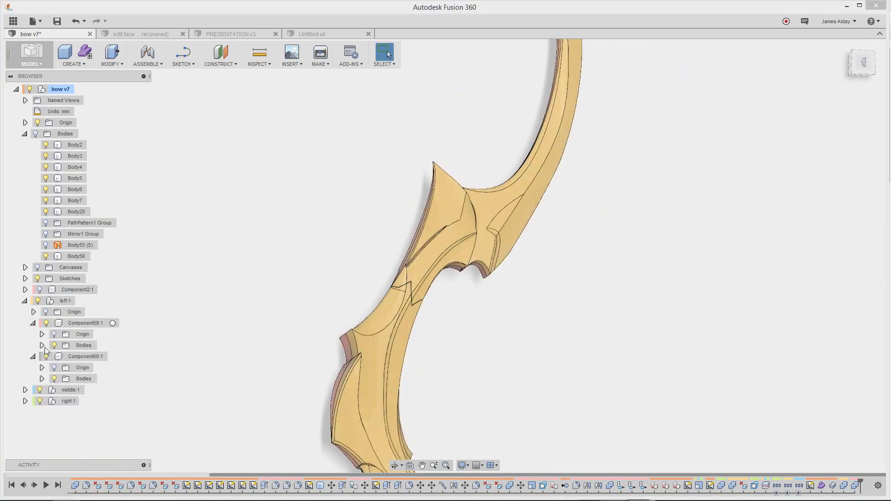
click(42, 345)
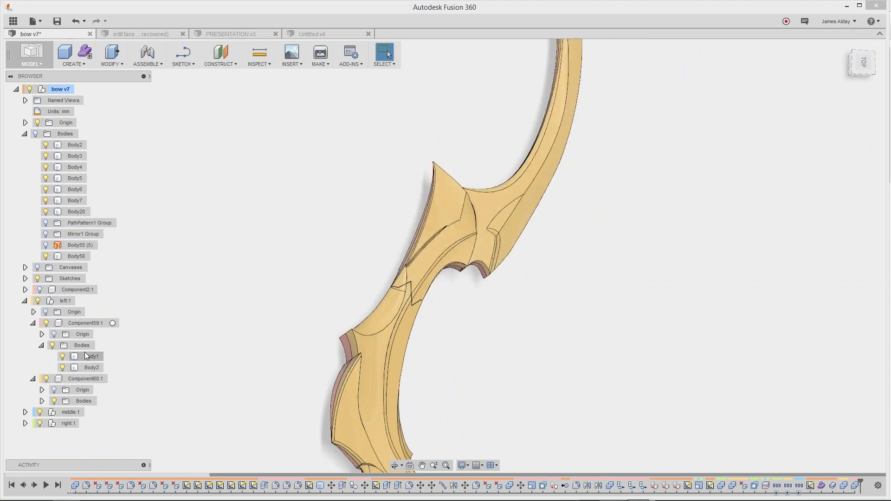
click(82, 346)
right_click(82, 349)
click(102, 350)
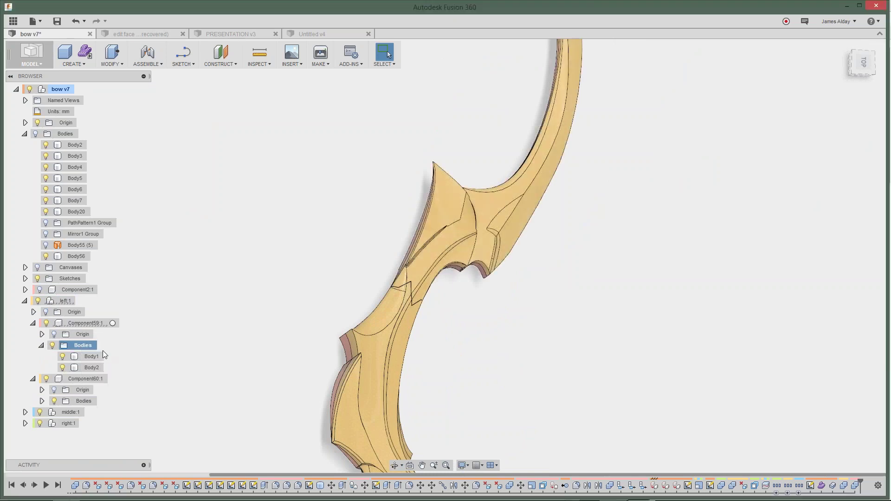
Step: Create components from the bodies of Component60 inside the left component
click(76, 391)
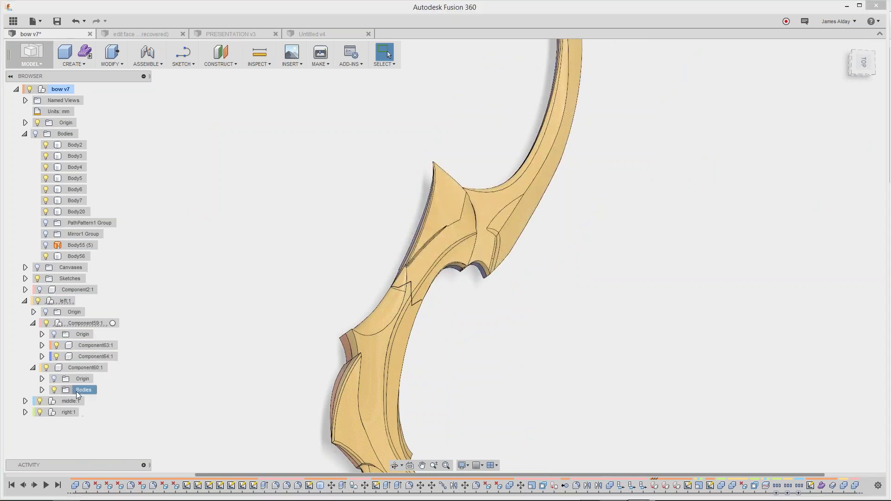
right_click(76, 391)
click(98, 395)
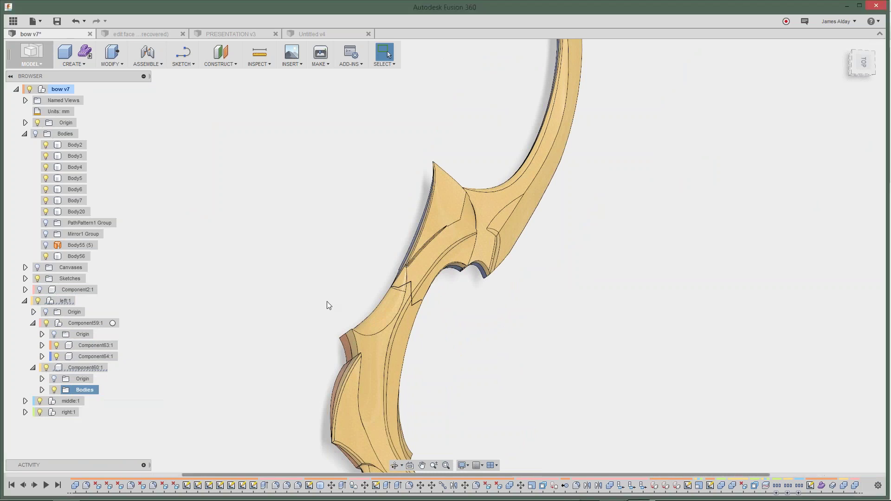
Step: Examine the colour-coded pieces of the split left limb and their zigzag joint from several angles
shift+middle_drag(327, 302, 473, 265)
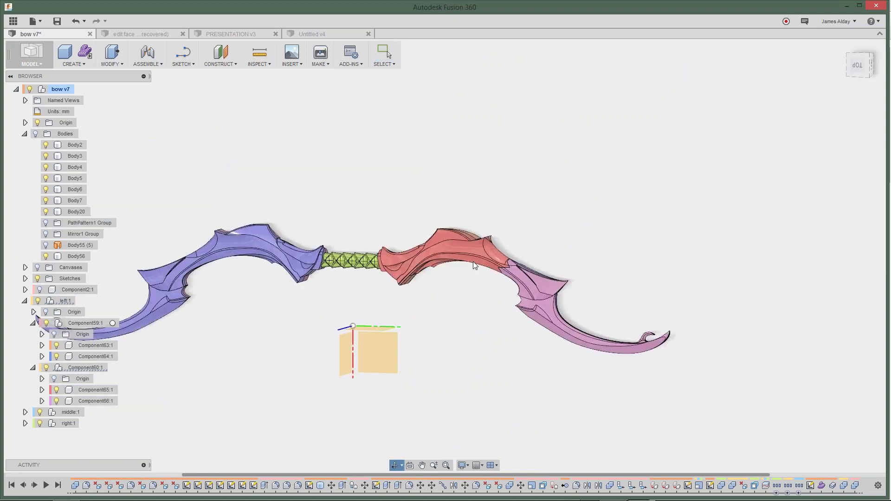
scroll(473, 261, up, 3)
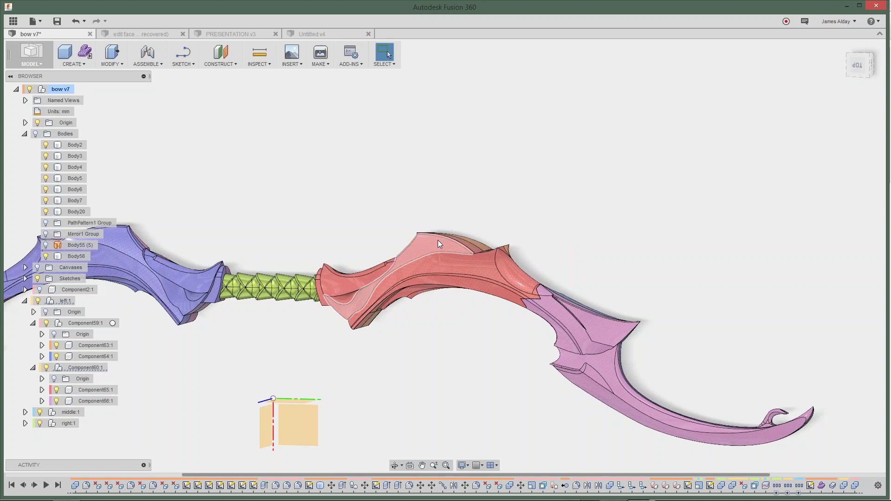
shift+middle_drag(437, 240, 475, 269)
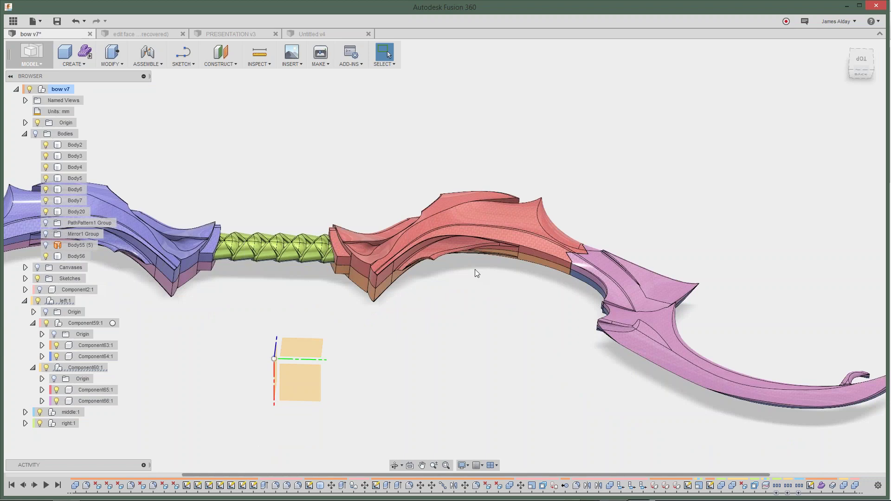
scroll(474, 270, up, 3)
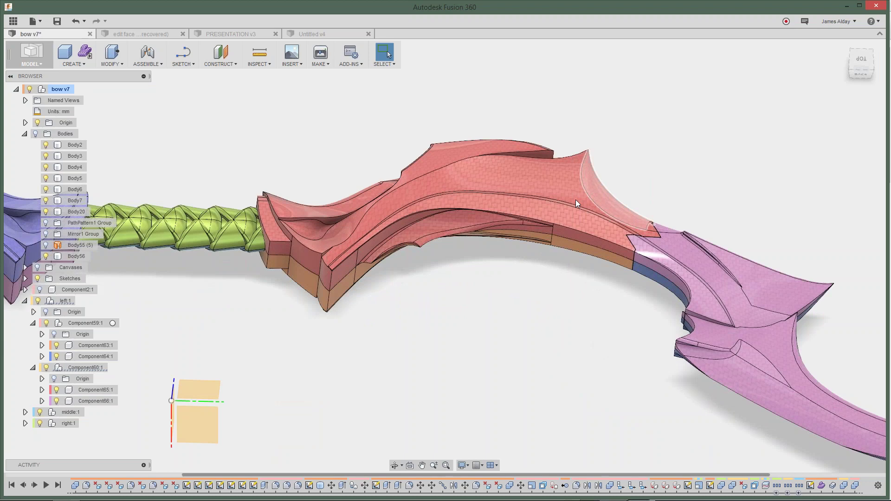
shift+middle_drag(575, 200, 540, 286)
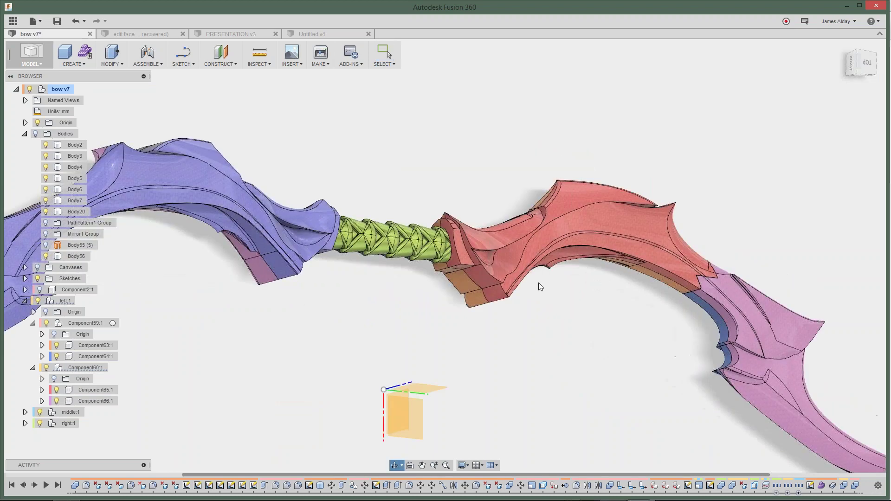
scroll(492, 297, down, 5)
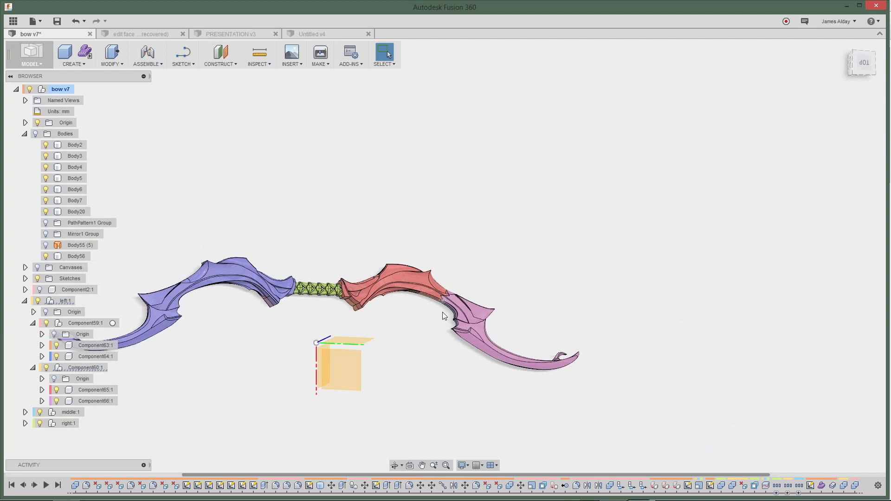
scroll(443, 315, up, 4)
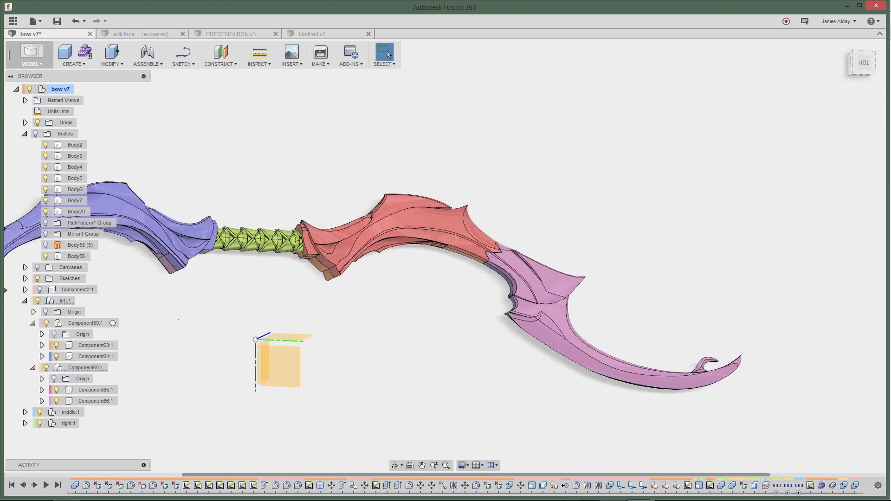
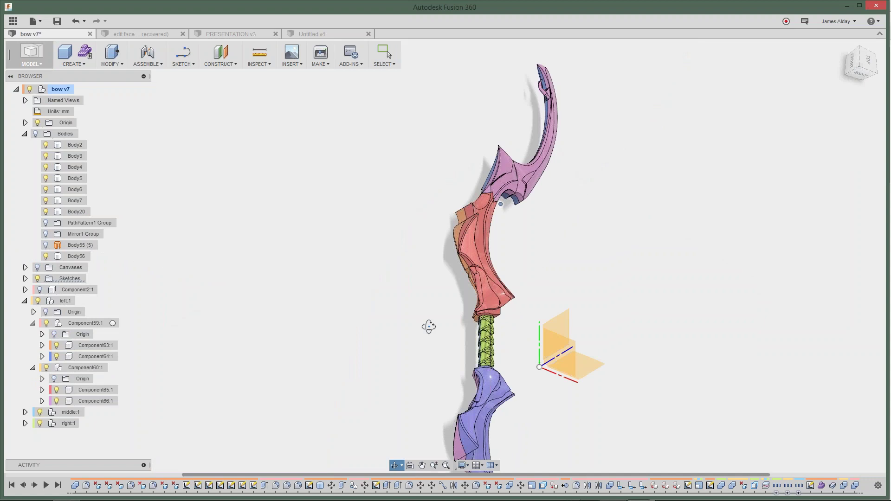
Step: Examine the whole bow, comparing the split left limb and grip with the unsplit right limb
drag(428, 326, 396, 380)
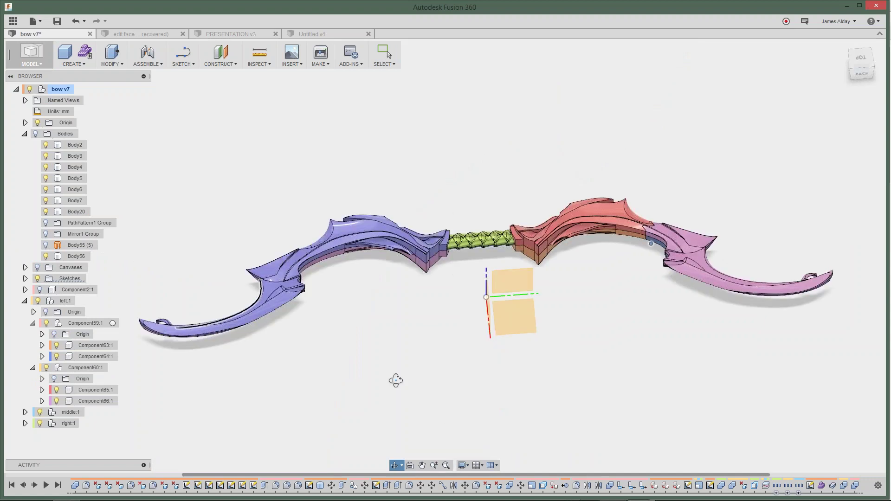
key(Escape)
scroll(413, 335, up, 5)
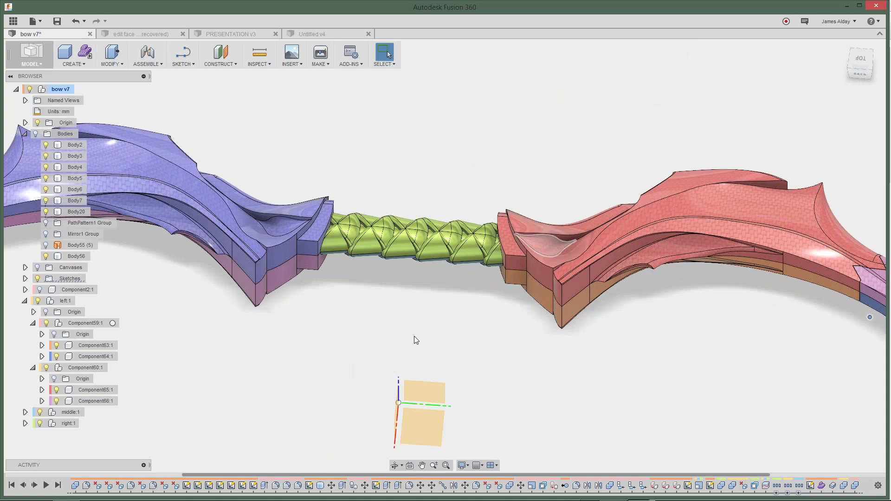
scroll(414, 336, down, 3)
scroll(503, 237, down, 2)
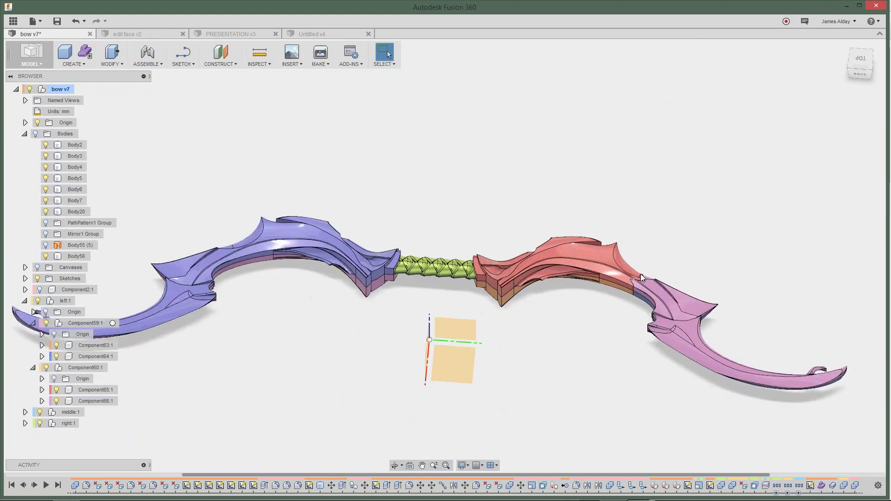
scroll(628, 287, up, 1)
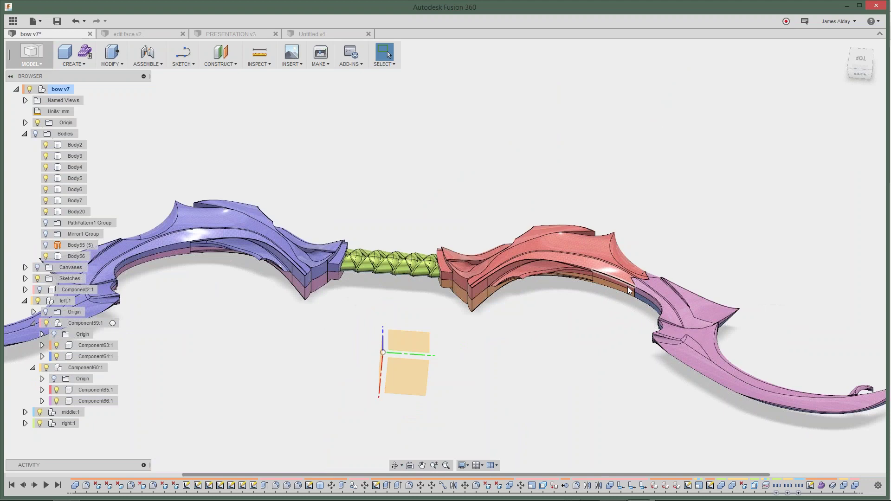
scroll(628, 289, up, 2)
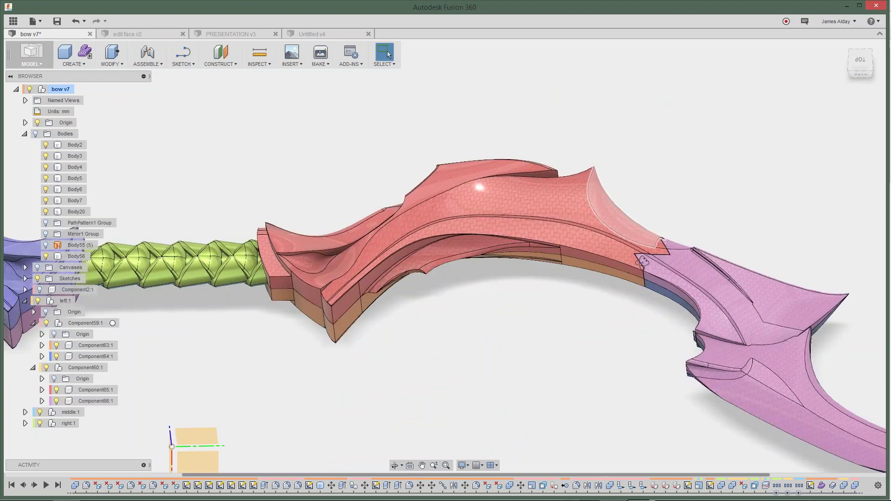
scroll(643, 262, up, 3)
scroll(654, 302, down, 5)
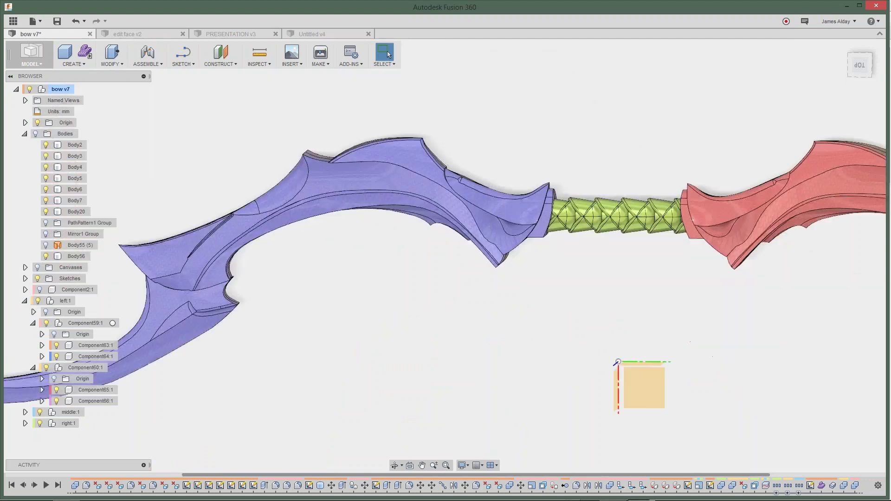
scroll(533, 392, down, 2)
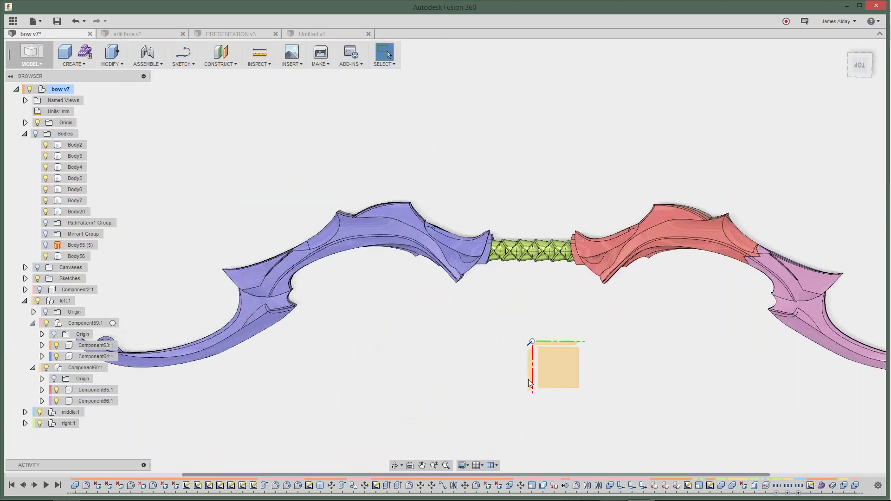
Step: Identify the zigzag cutter among the root bodies and make the root bodies visible for mirroring
click(46, 245)
click(46, 245)
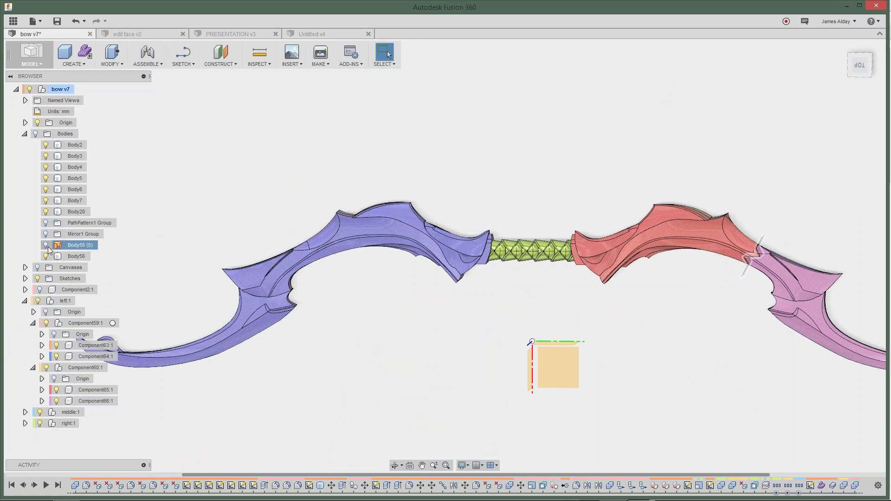
click(46, 245)
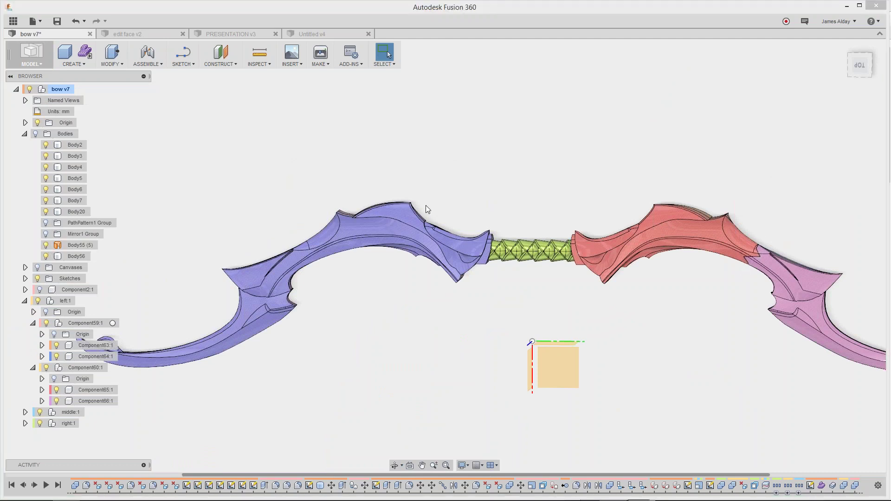
click(72, 64)
click(72, 242)
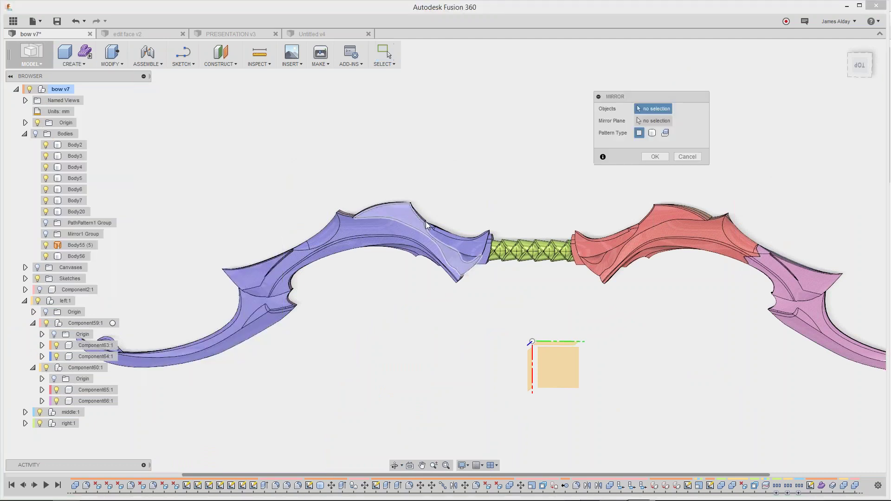
click(35, 134)
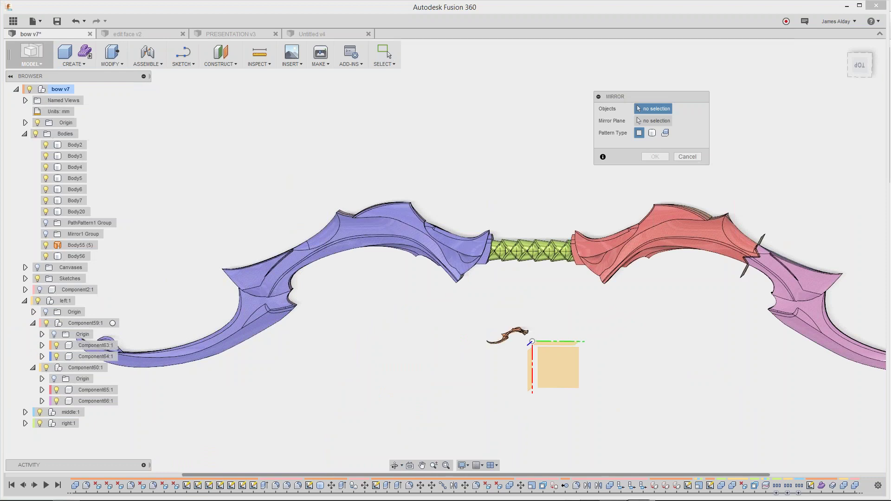
shift+middle_drag(315, 125, 320, 127)
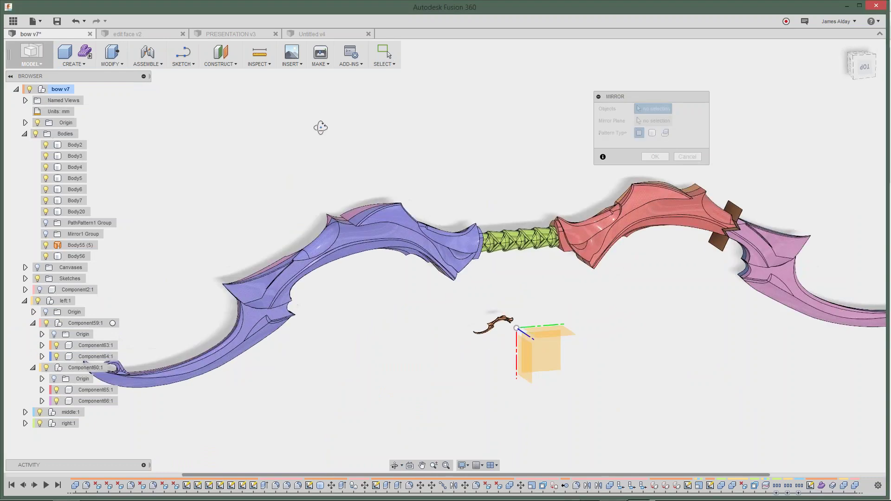
scroll(675, 252, up, 5)
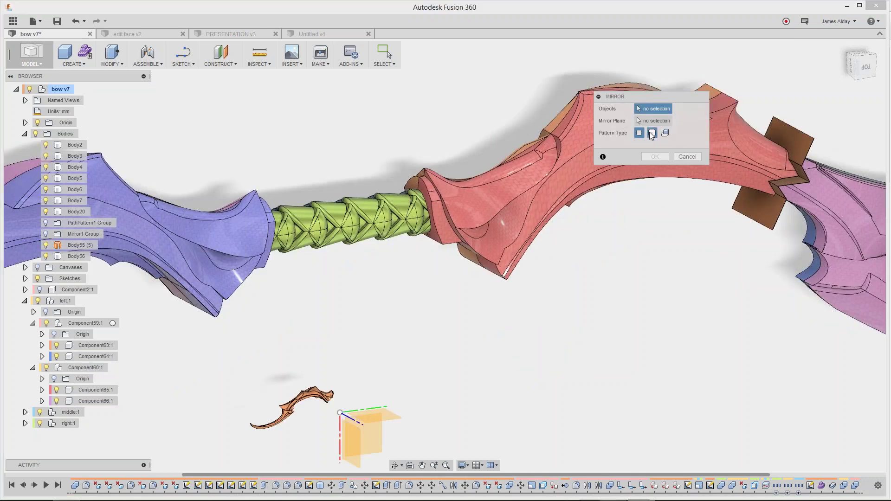
Step: Mirror the zigzag cutter Body56 as a body across the origin plane at the bow's middle, onto the unsplit limb
click(652, 133)
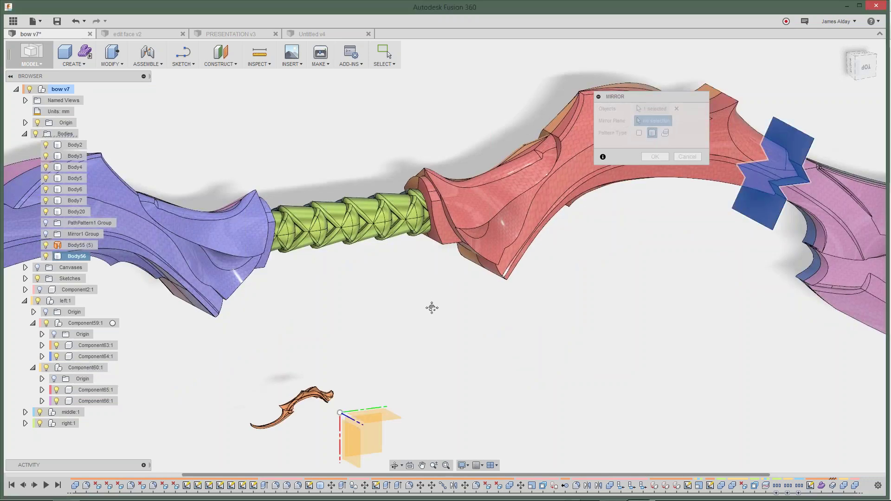
middle_drag(431, 308, 476, 235)
click(301, 250)
scroll(299, 245, down, 5)
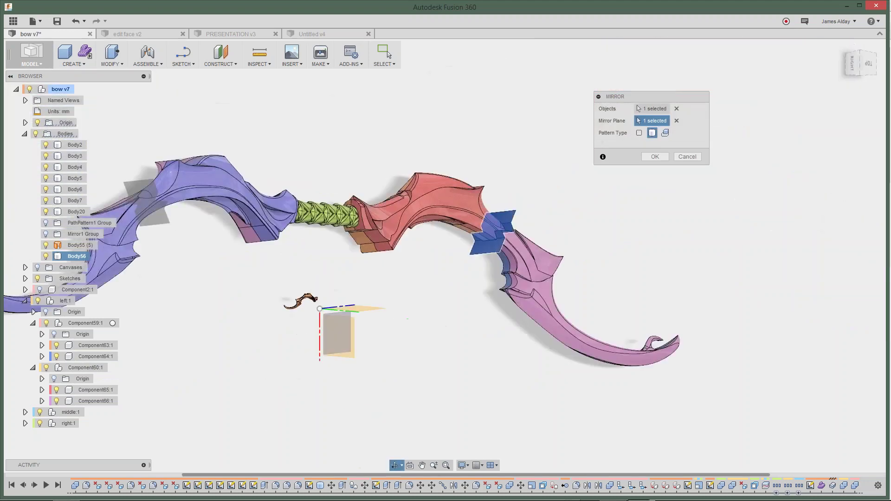
key(Return)
Step: Cut one lengthwise half of the unsplit limb with the mirrored zigzag cutter using Combine, keeping the tool body
scroll(284, 232, up, 2)
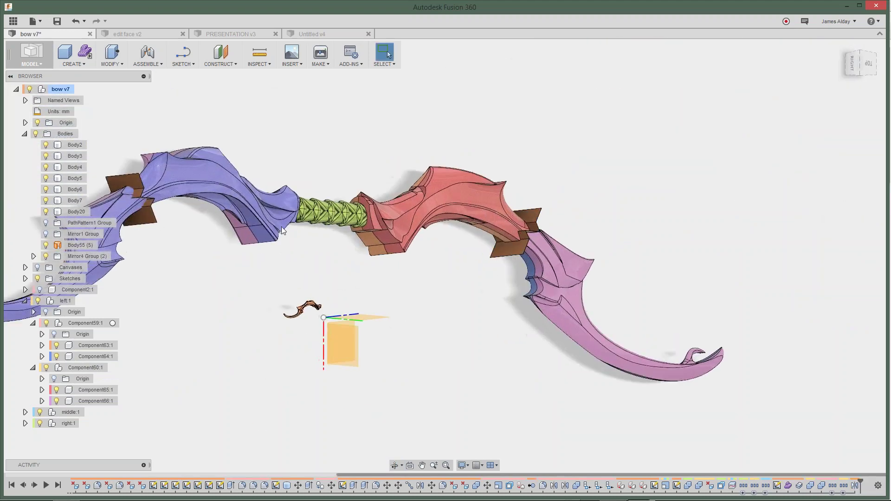
shift+middle_drag(283, 231, 297, 218)
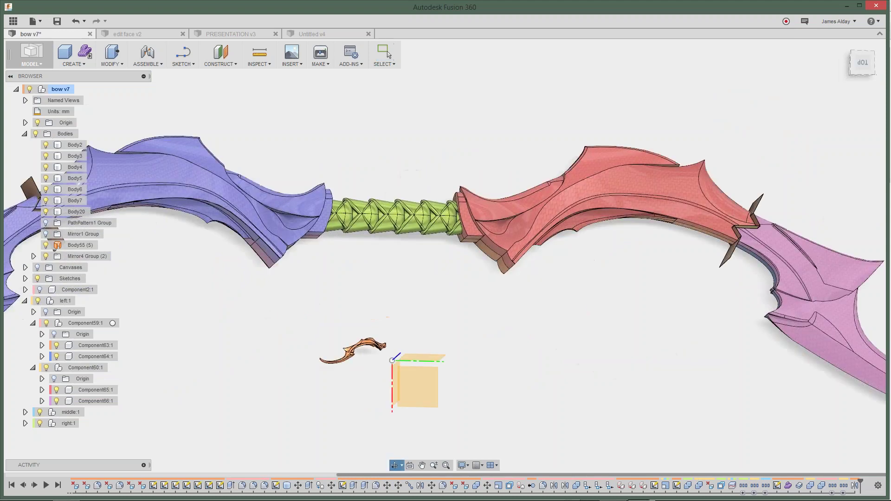
middle_drag(32, 166, 301, 133)
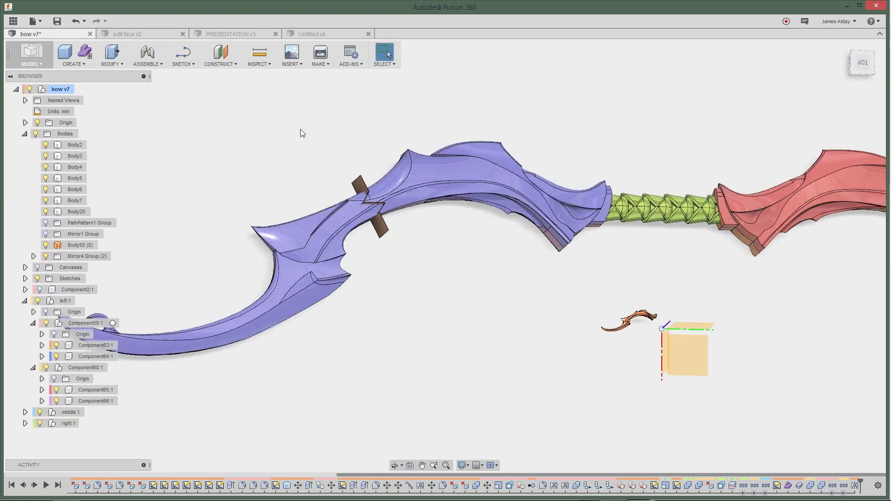
scroll(399, 180, up, 5)
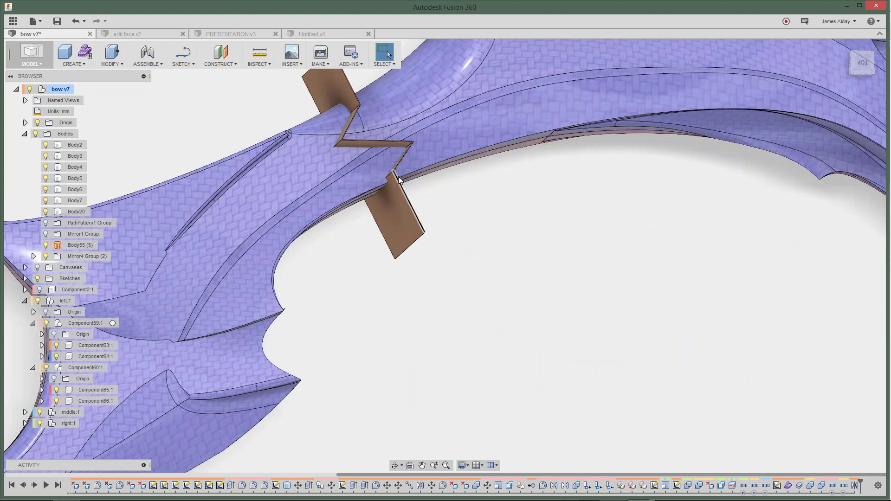
scroll(389, 318, down, 5)
middle_drag(388, 318, 477, 258)
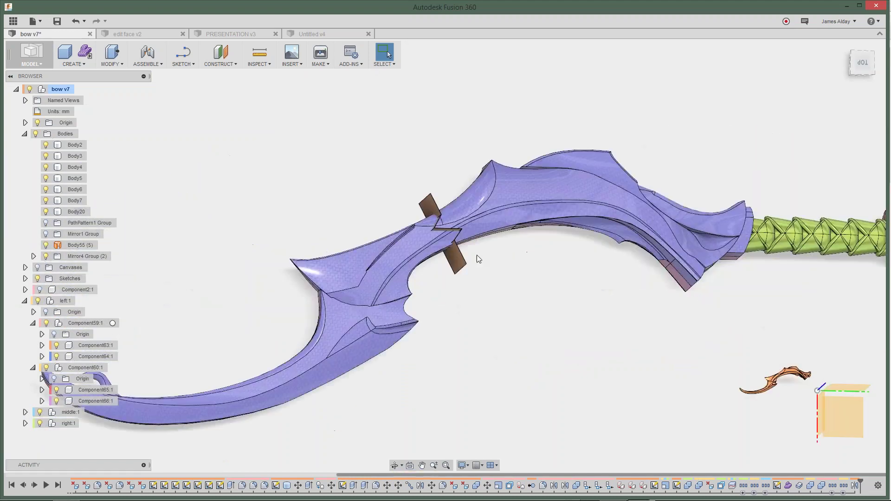
scroll(477, 254, up, 3)
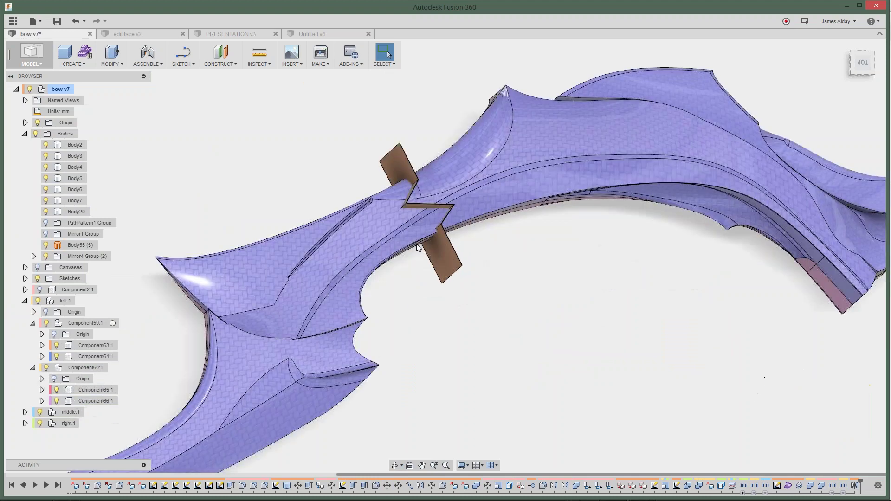
click(112, 58)
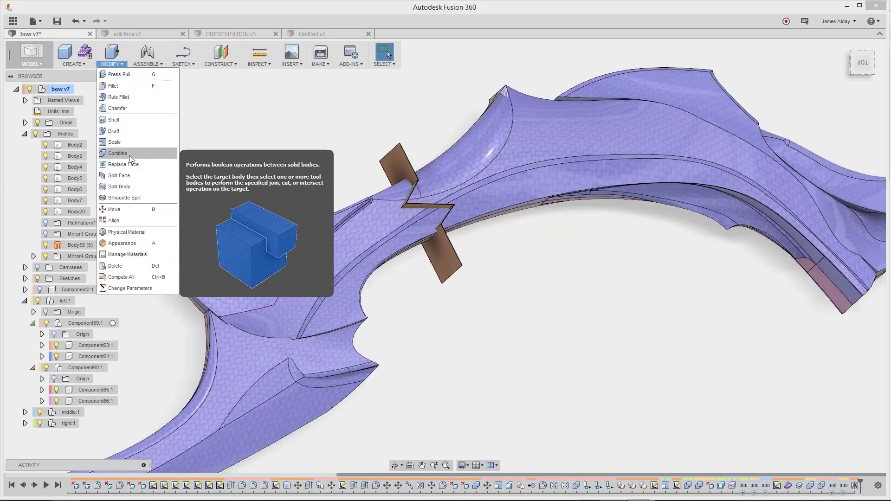
click(129, 155)
click(508, 144)
click(507, 144)
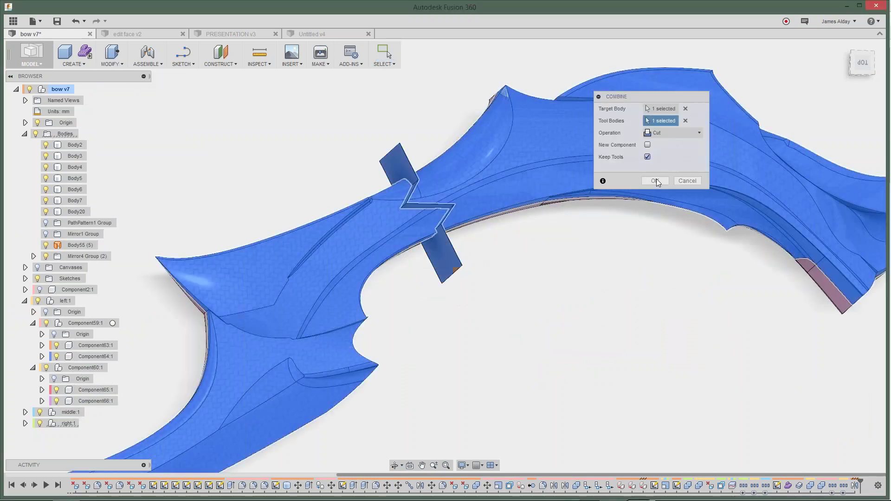
click(655, 180)
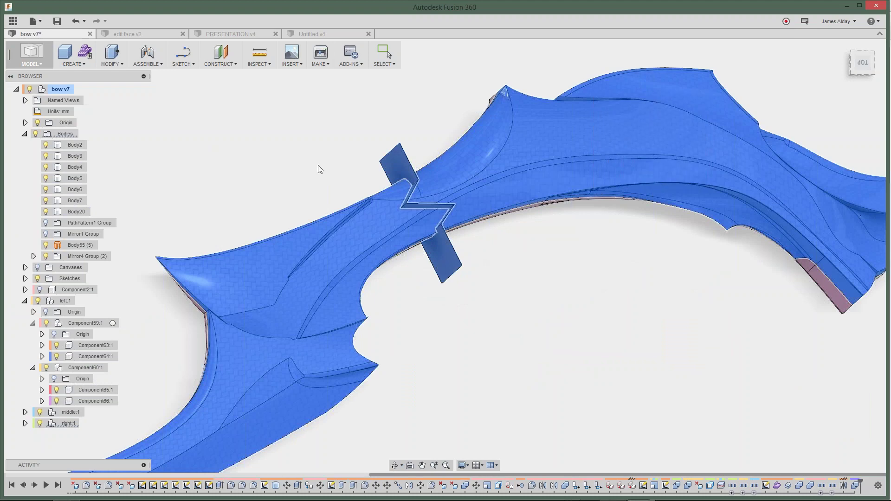
Step: Cut the limb's other lengthwise half with the same mirrored zigzag cutter using Combine, keeping the tool body
click(386, 194)
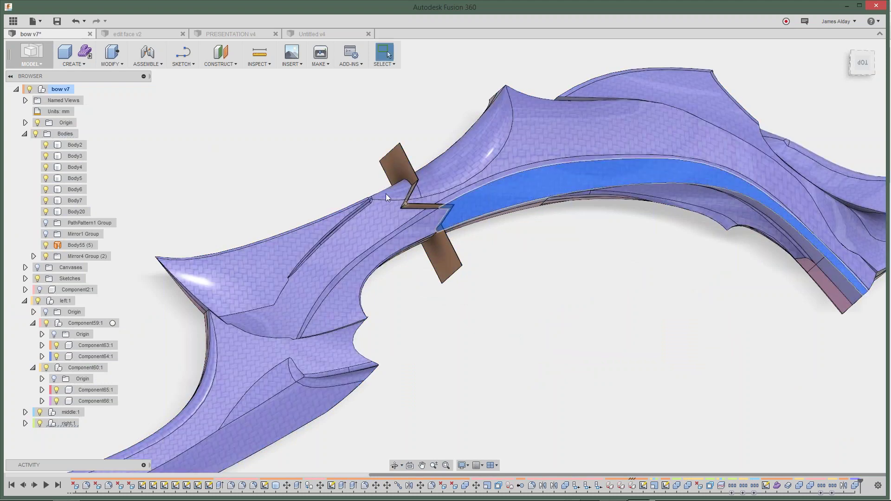
shift+middle_drag(386, 194, 315, 116)
right_click(305, 105)
click(306, 77)
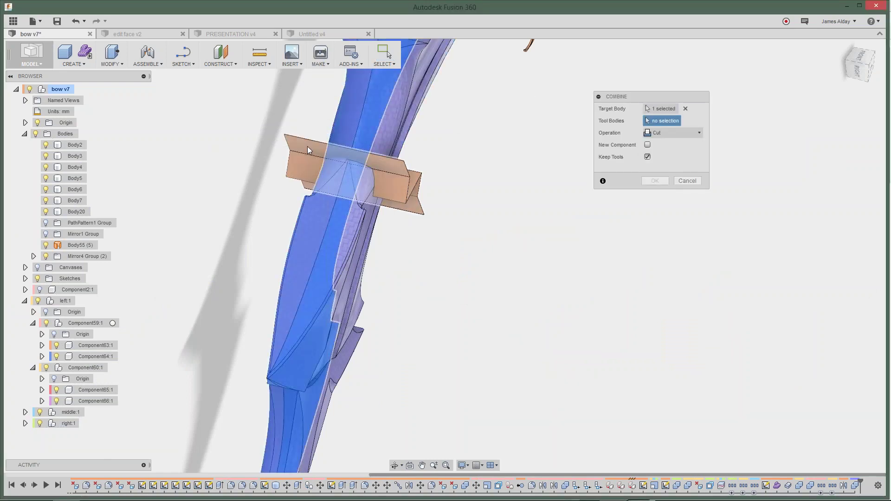
click(654, 180)
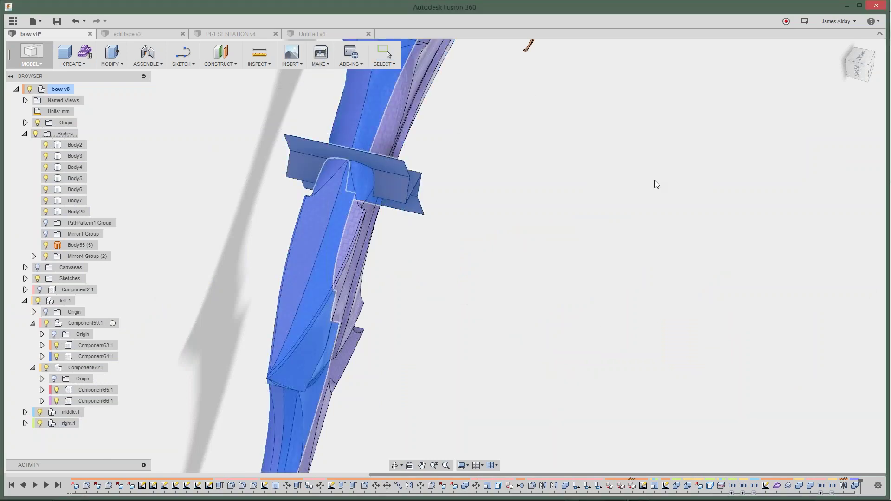
Step: Expand the bow's right component and create components from the bodies of Component57
click(24, 133)
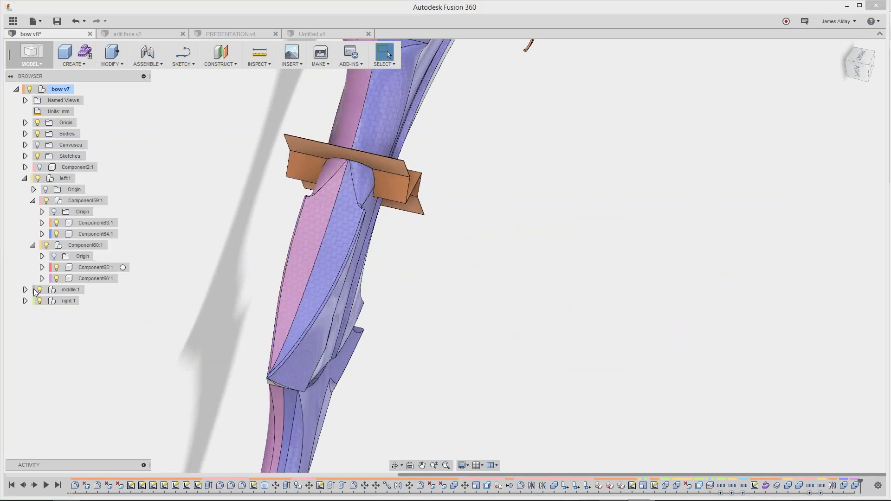
click(25, 300)
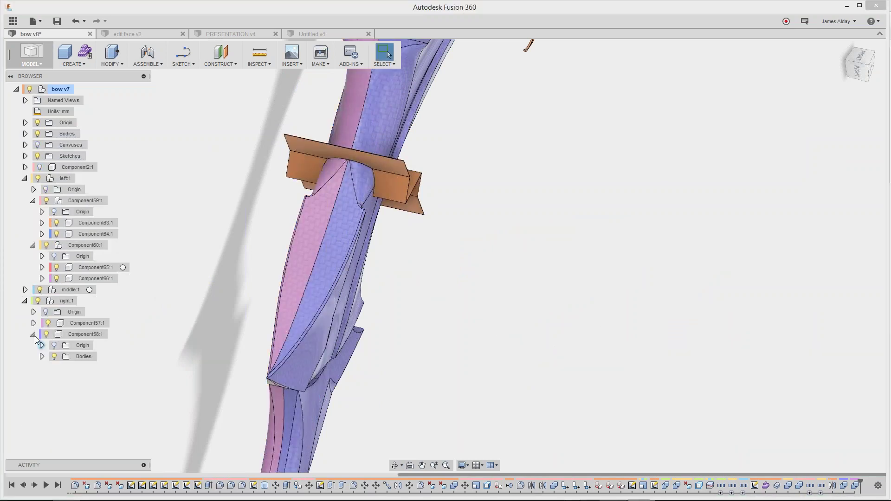
click(33, 334)
click(33, 334)
click(33, 323)
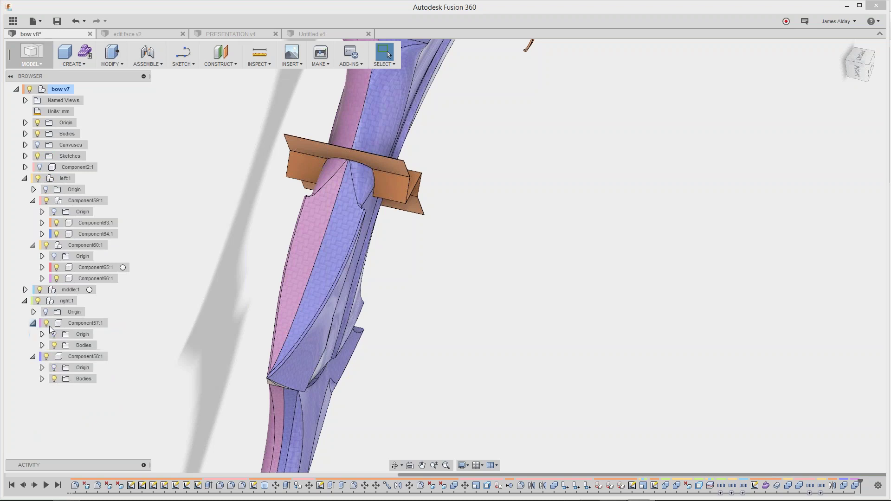
right_click(90, 350)
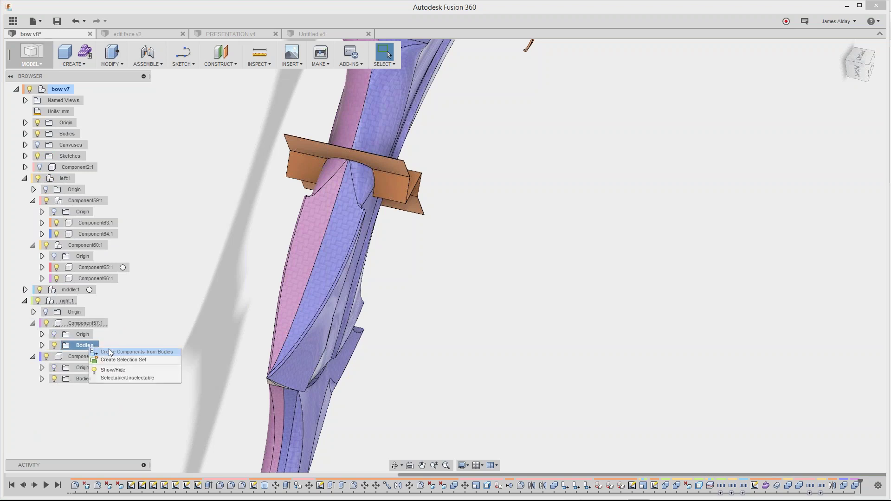
right_click(82, 380)
key(Escape)
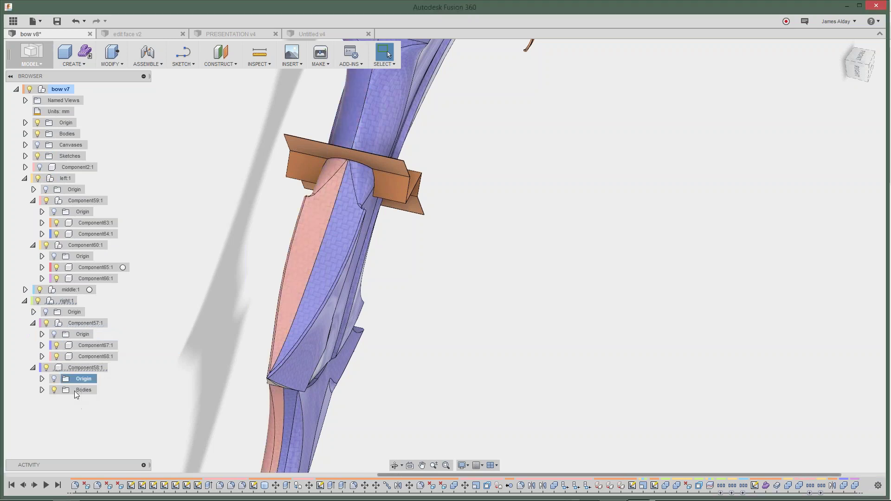
Step: Create components from the bodies of Component58 and hide the root bodies
right_click(74, 390)
click(113, 394)
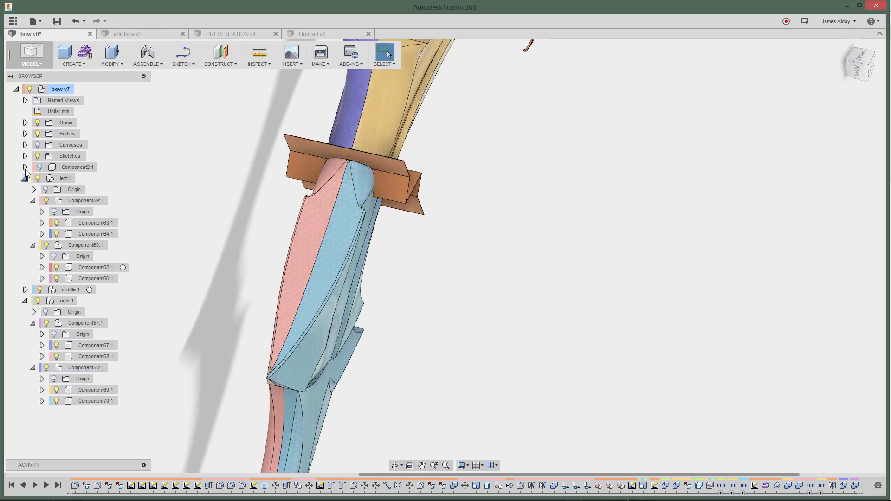
click(38, 134)
scroll(566, 193, down, 5)
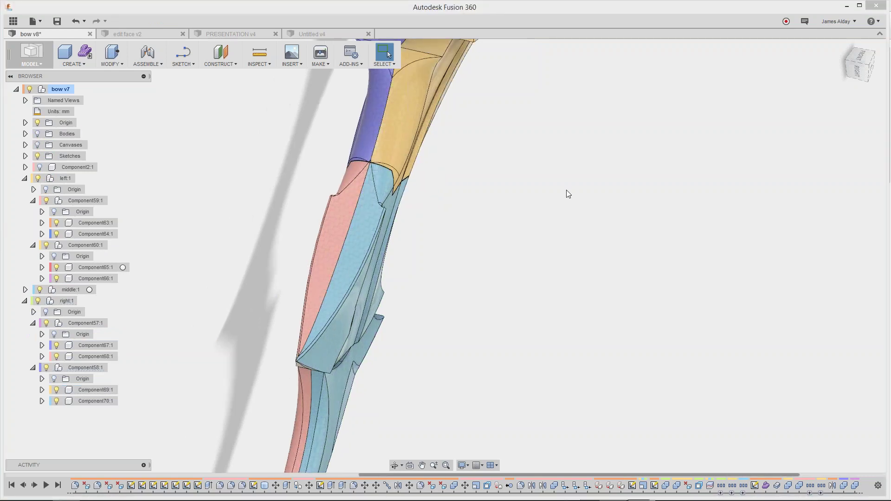
Step: Move the upper half of the right limb's inner section up and away from the assembled bow
shift+middle_drag(575, 195, 414, 341)
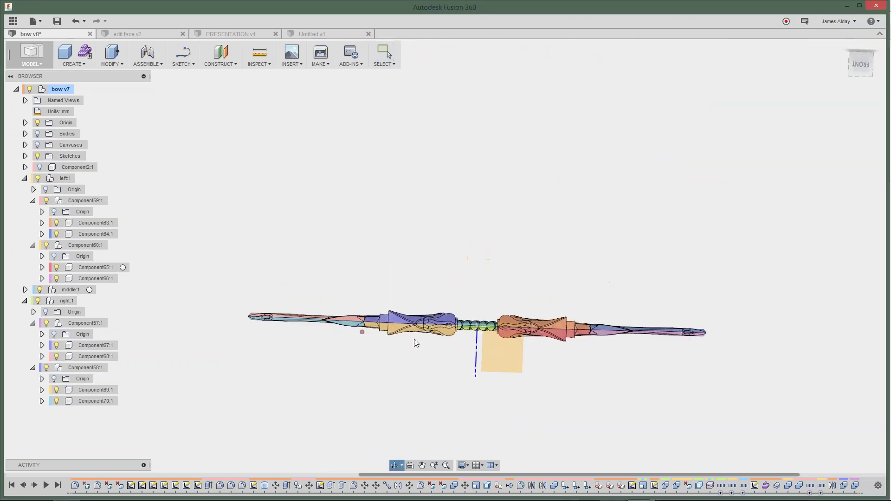
scroll(414, 339, up, 5)
scroll(512, 335, down, 2)
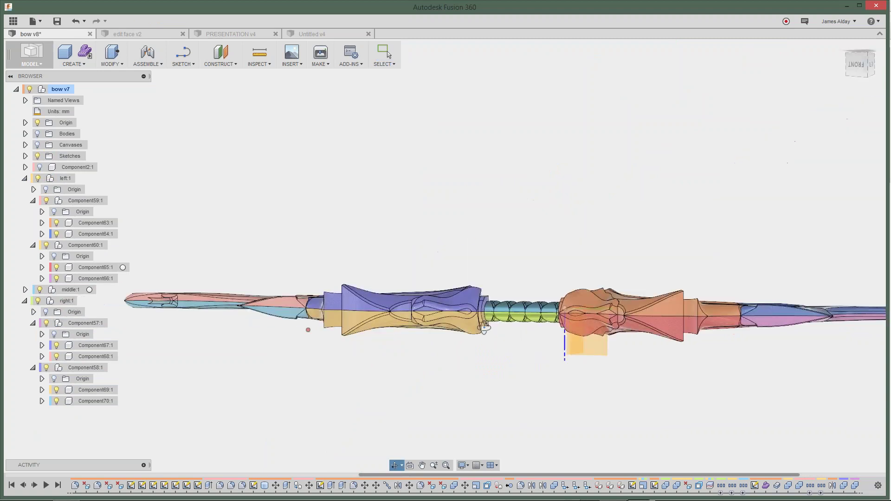
shift+middle_drag(483, 325, 534, 333)
key(ctrl+z)
key(ctrl+z)
key(ctrl+z)
key(ctrl+z)
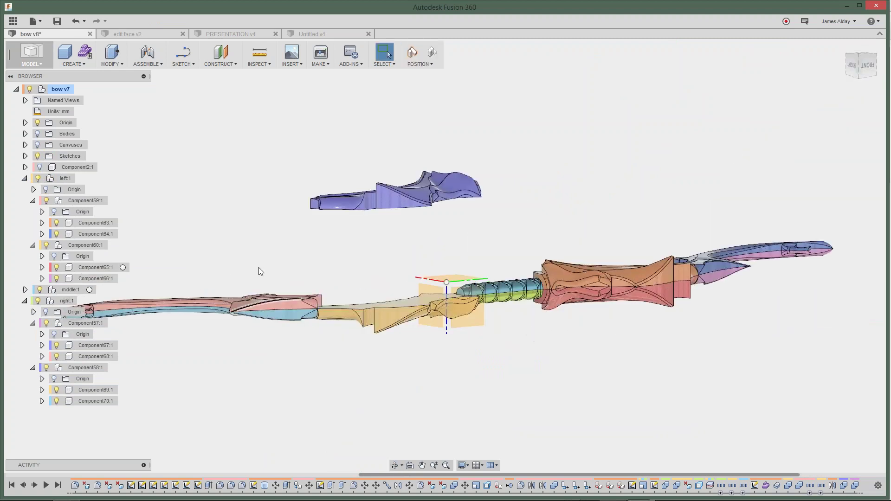
Step: Move the right limb's other three pieces and the upper half of the grip away from the assembly
key(ctrl+z)
key(ctrl+z)
key(ctrl+z)
key(ctrl+z)
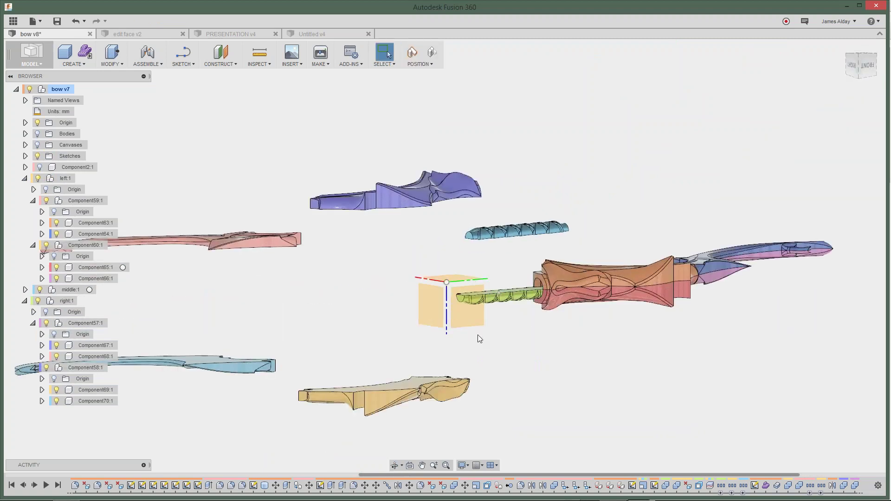
Step: Pull apart the lower half of the grip and the pieces of the left limb into an exploded arrangement
key(ctrl+z)
key(ctrl+z)
key(ctrl+z)
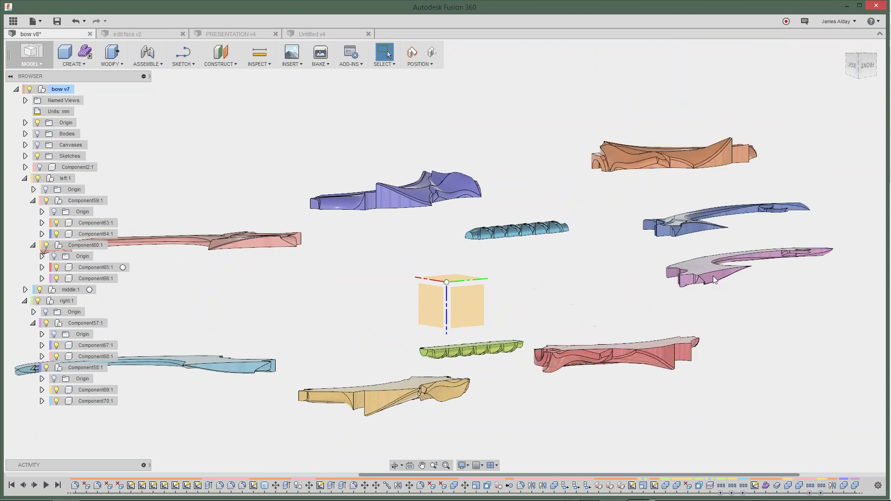
Step: Hide the origin planes and examine the exploded arrangement of the bow's separate pieces
shift+middle_drag(617, 300, 507, 273)
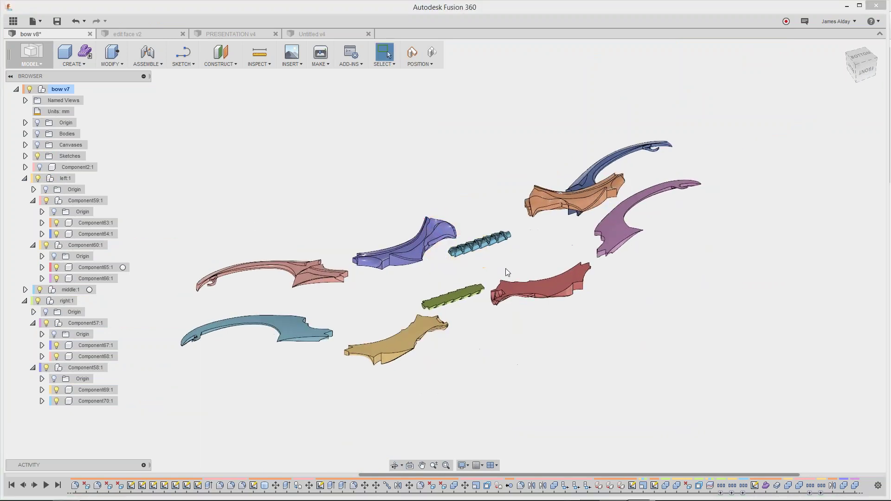
scroll(603, 316, up, 5)
scroll(603, 316, down, 6)
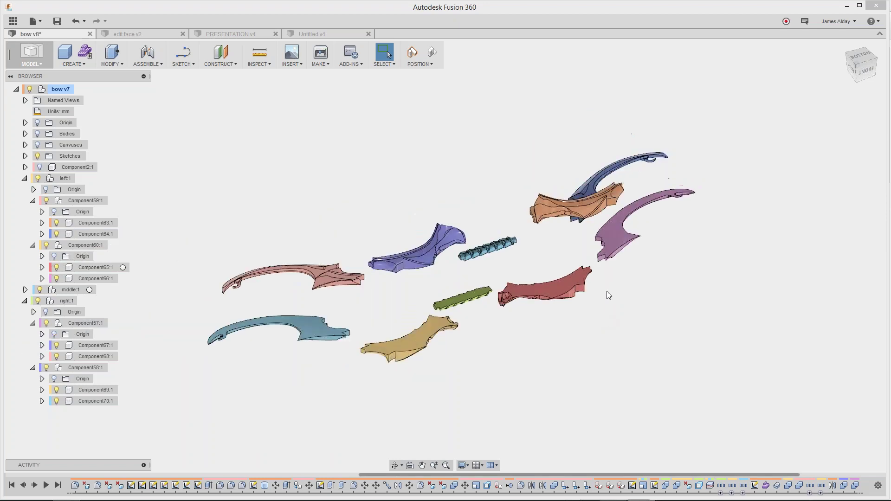
mouse_move(622, 278)
shift+middle_down()
mouse_move(622, 260)
mouse_move(630, 274)
mouse_move(640, 250)
mouse_move(637, 283)
mouse_move(631, 271)
shift+middle_up()
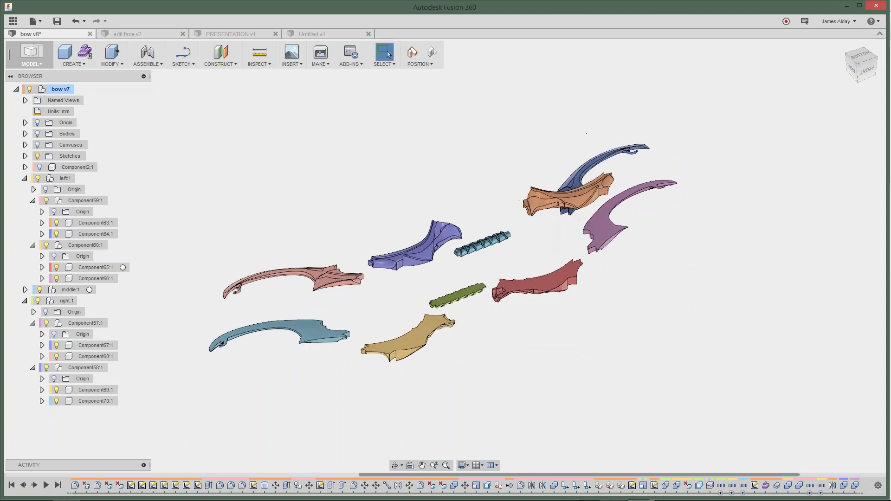
Step: Switch to Chrome and load amazon.com in a new browser tab
mouse_move(76, 491)
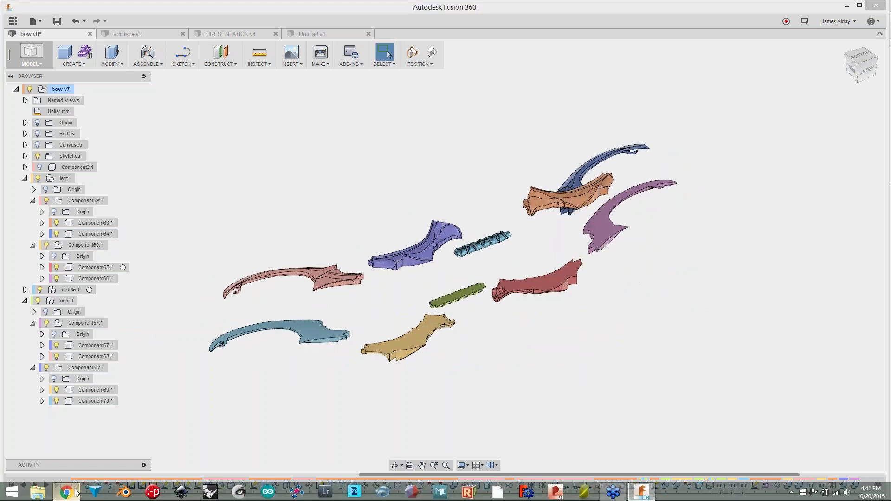
click(67, 492)
key(ctrl+t)
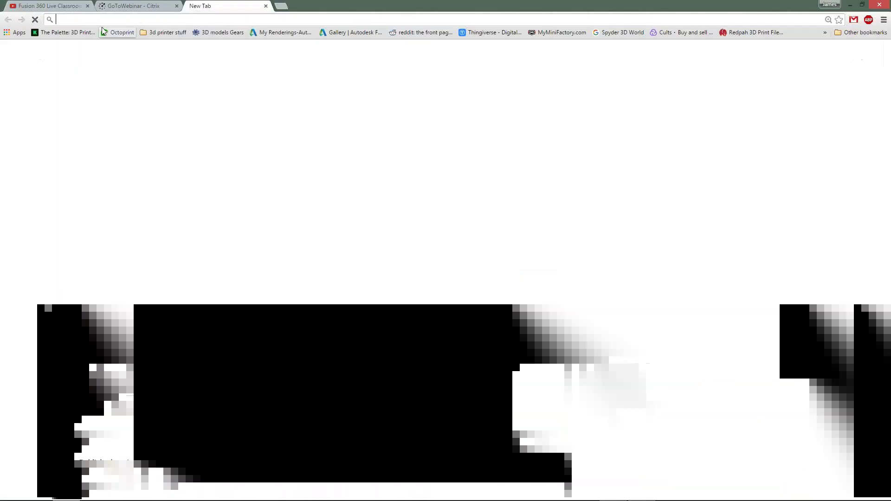
text(acr)
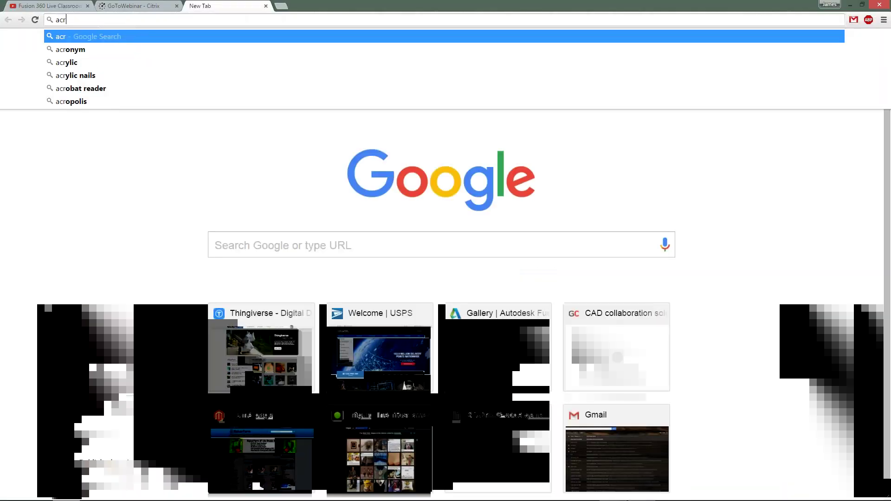
drag(73, 26, 36, 19)
text(amazon.com)
key(Return)
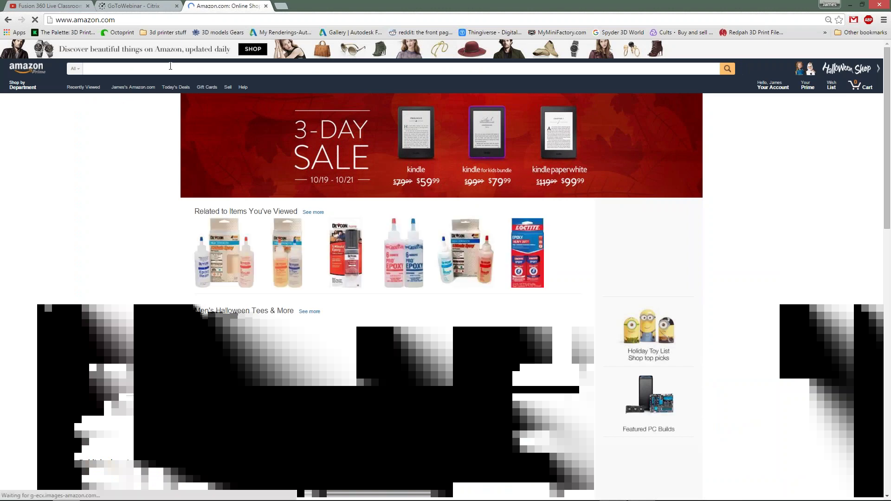
Step: Search Amazon for "acrylic cement" and open the SCIGRIP 3 10799 Acrylic Solvent Cement product page to inspect its picture
text(acrylic cement)
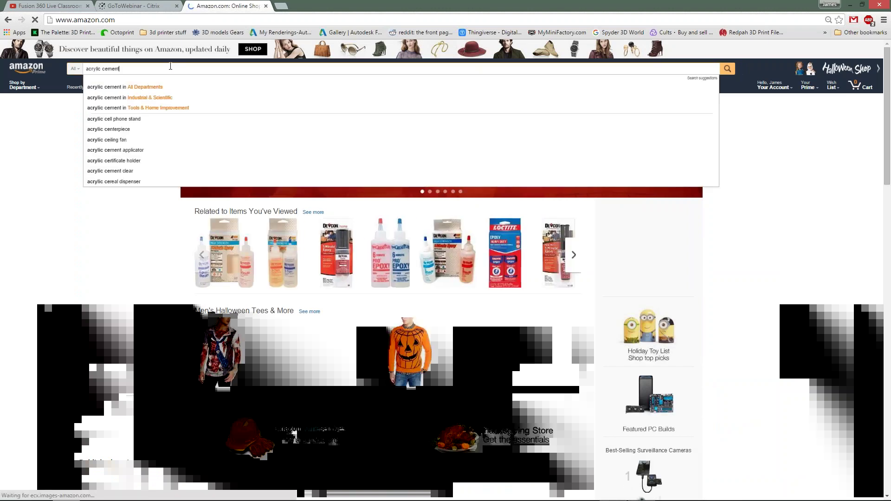
key(Return)
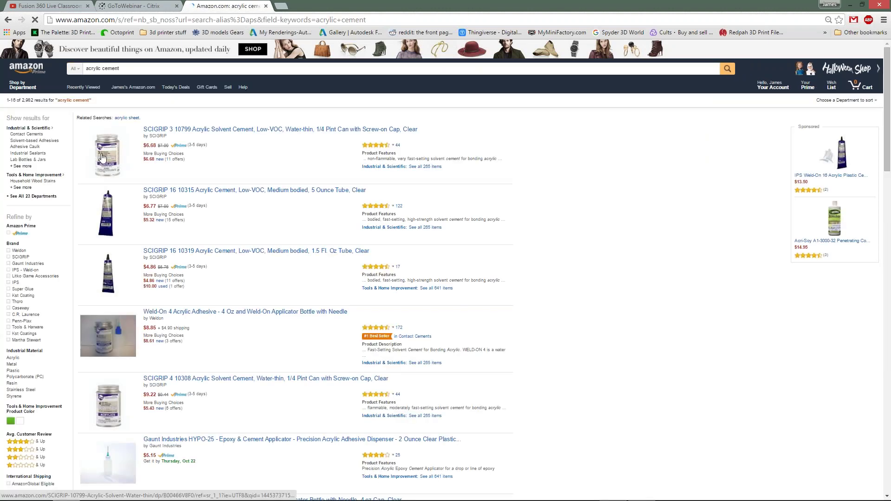
click(103, 158)
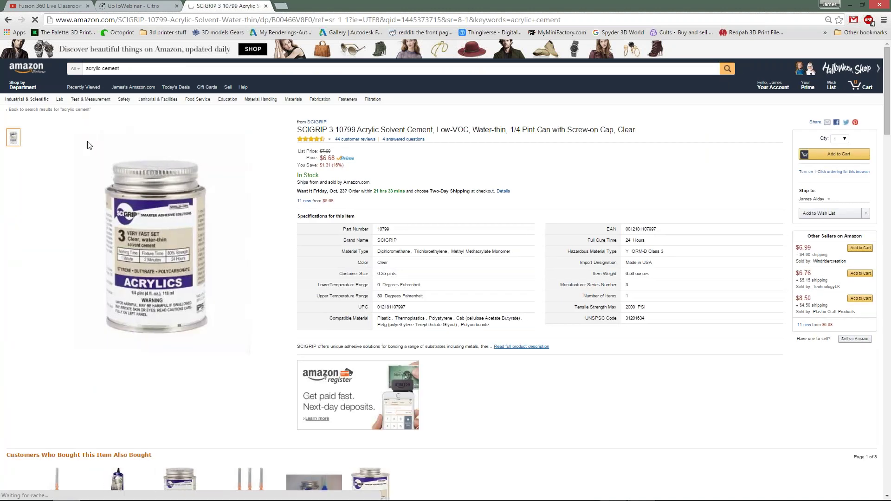
mouse_move(127, 277)
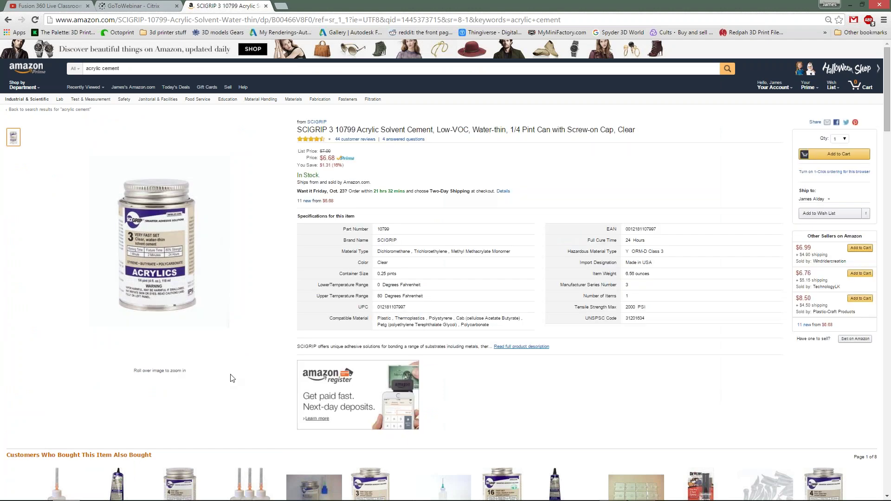
Step: Open the related Gaunt Industries HYPO-25 cement applicator product and inspect the needle-tip bottle in the magnified picture
scroll(232, 378, down, 3)
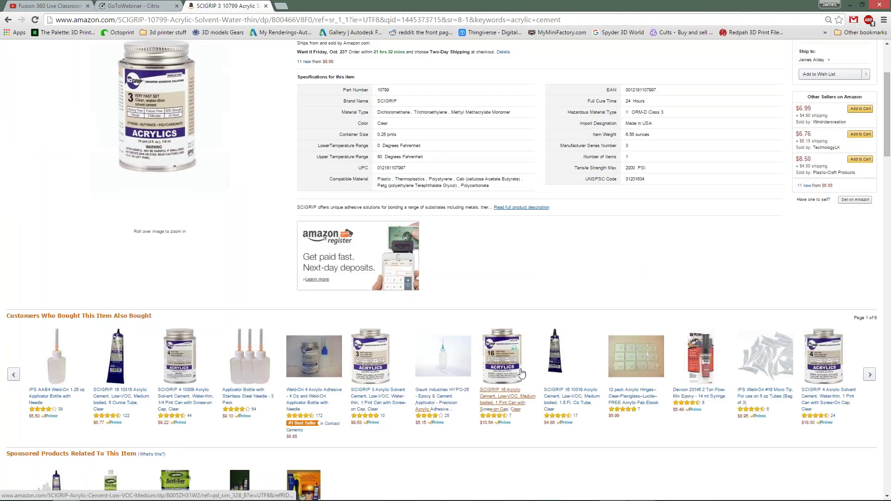
click(438, 357)
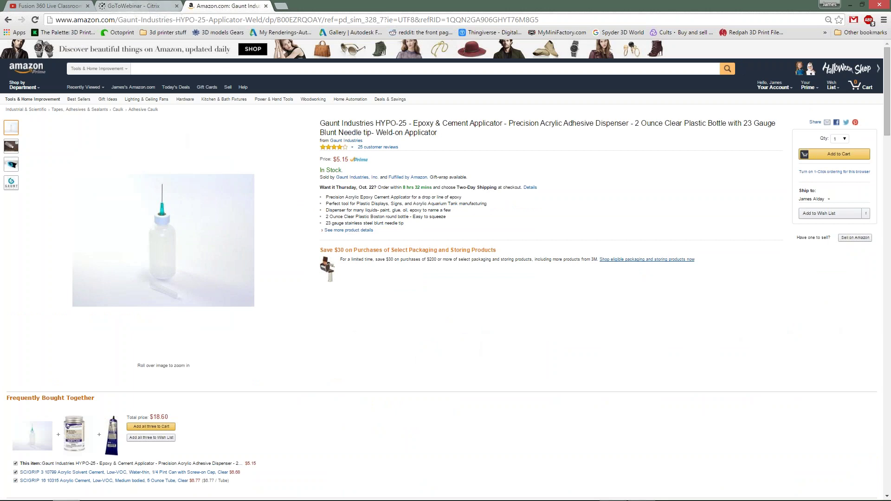
mouse_move(187, 263)
mouse_move(180, 179)
mouse_move(209, 235)
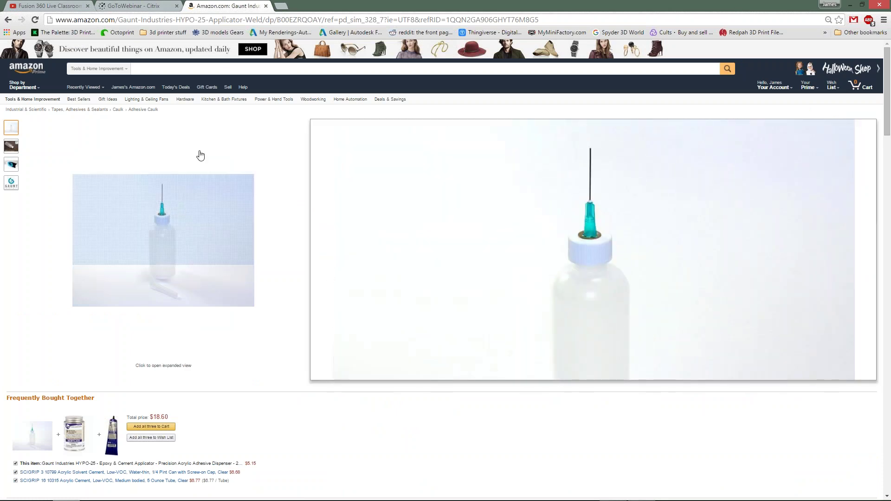
Step: Search Amazon for "2 part epoxy" and open the Devcon 2-ton epoxy product page
click(162, 69)
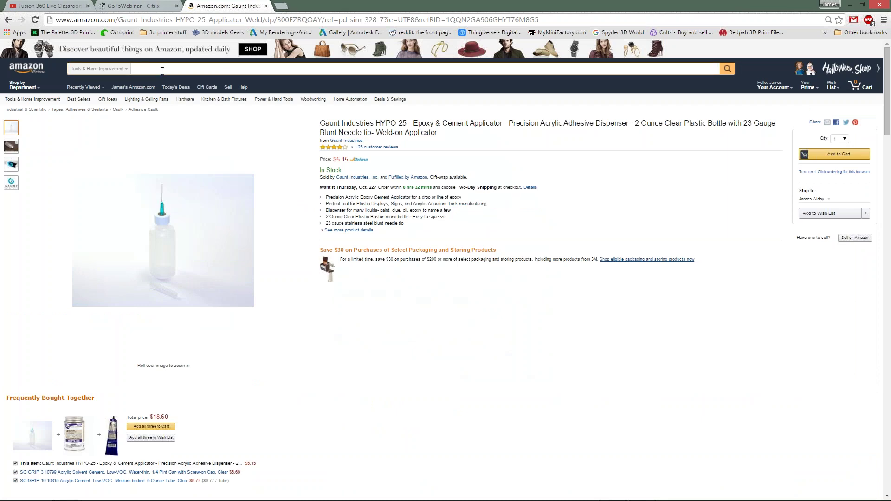
text(2 part epoxy)
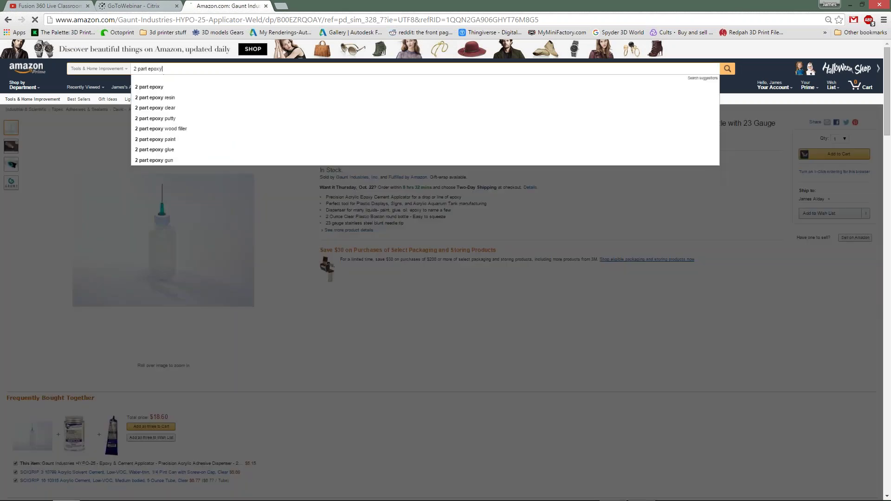
key(Return)
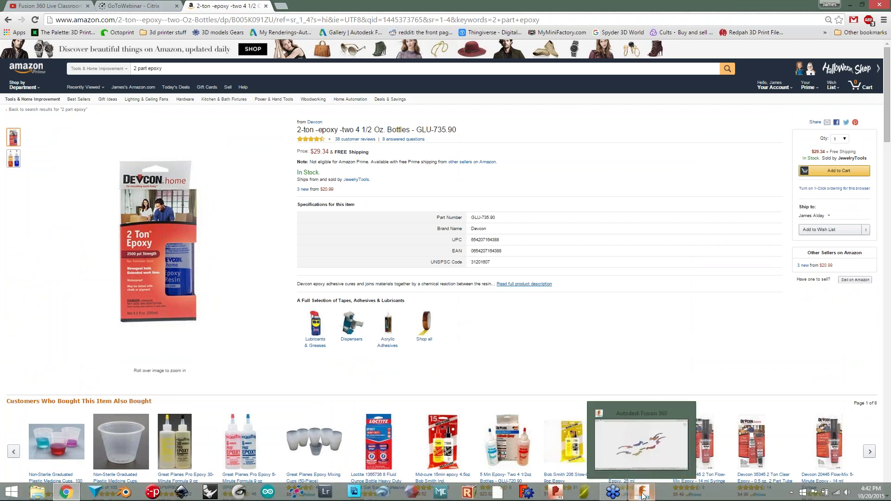
Step: Switch back to Fusion 360 and examine the mating ends of the exploded limb and grip pieces where they are glued together
click(643, 495)
shift+middle_drag(498, 325, 403, 217)
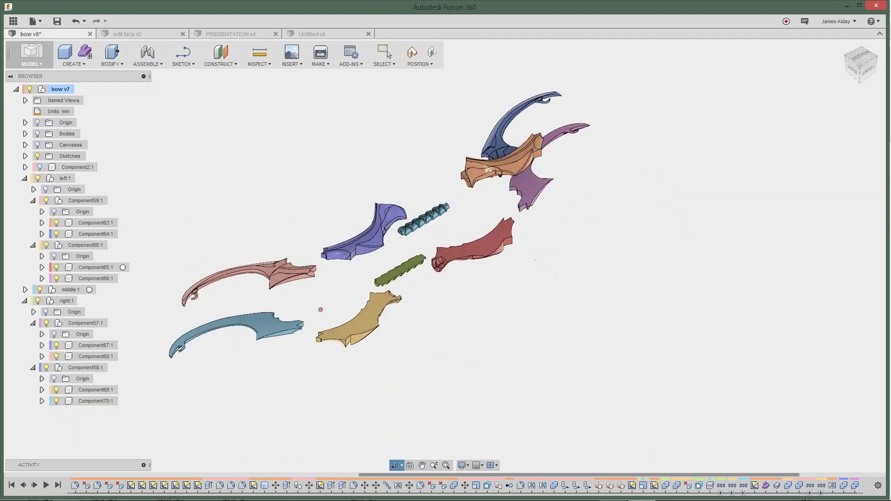
scroll(407, 200, up, 3)
scroll(408, 195, up, 3)
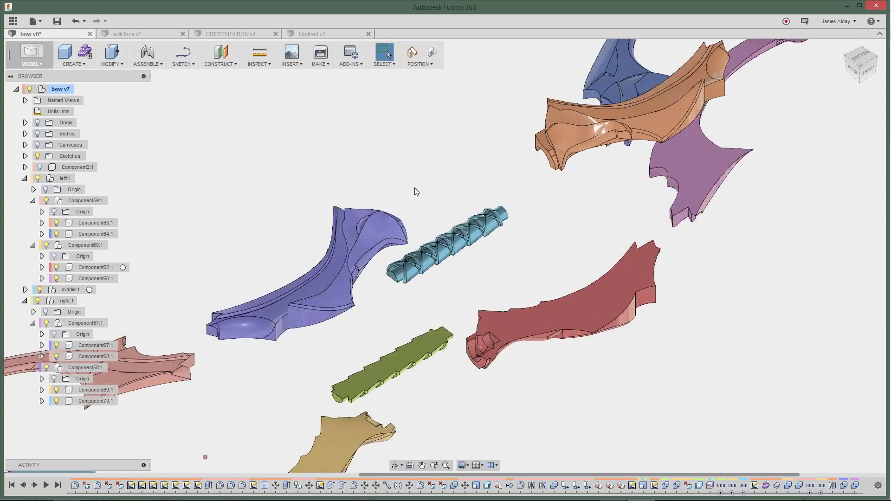
scroll(413, 187, down, 5)
scroll(330, 241, up, 3)
scroll(408, 257, up, 4)
scroll(408, 257, down, 5)
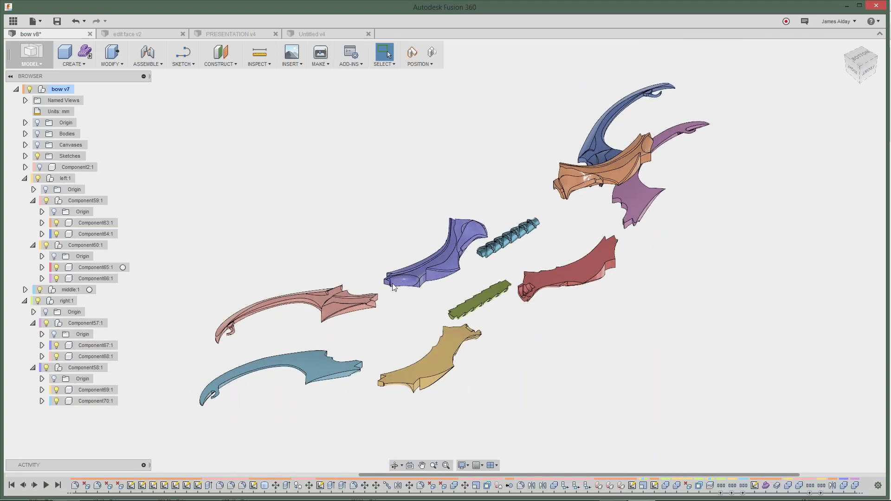
scroll(390, 288, up, 1)
scroll(389, 288, up, 3)
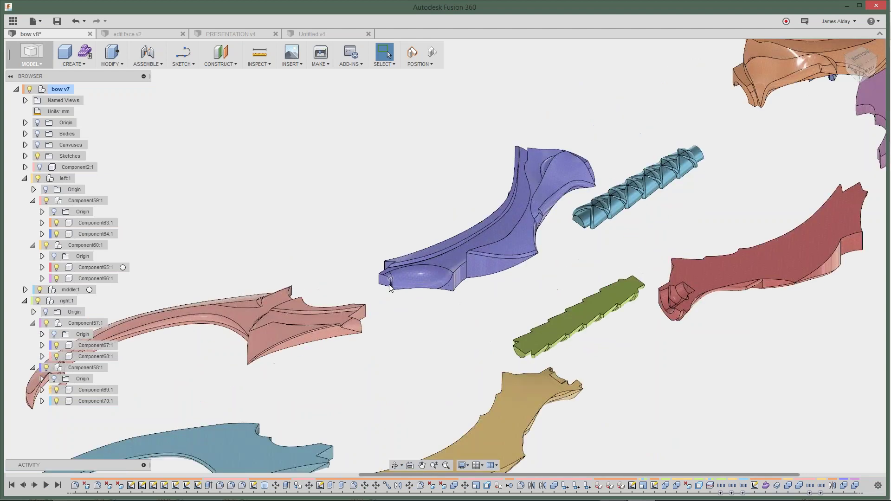
scroll(495, 370, down, 4)
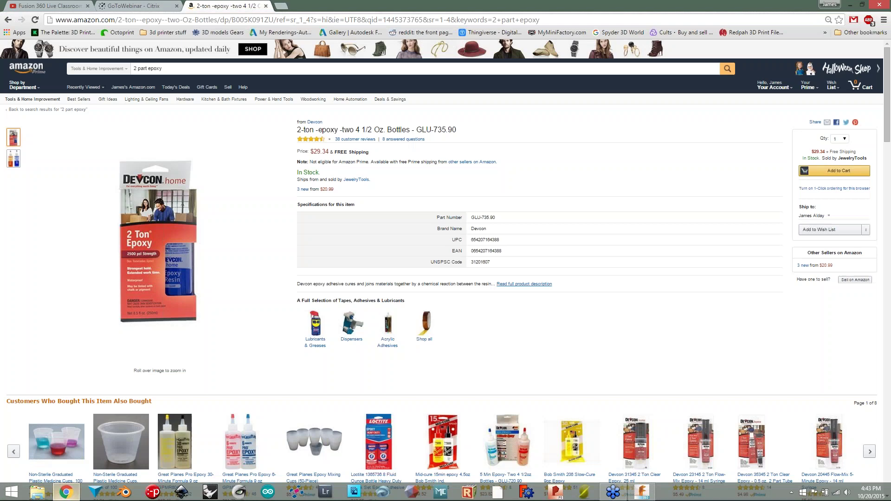
Step: Search Amazon for "epoxie sculpt" and open the Apoxie Sculpt 1 Lb. White product page
triple_click(148, 68)
text(epo)
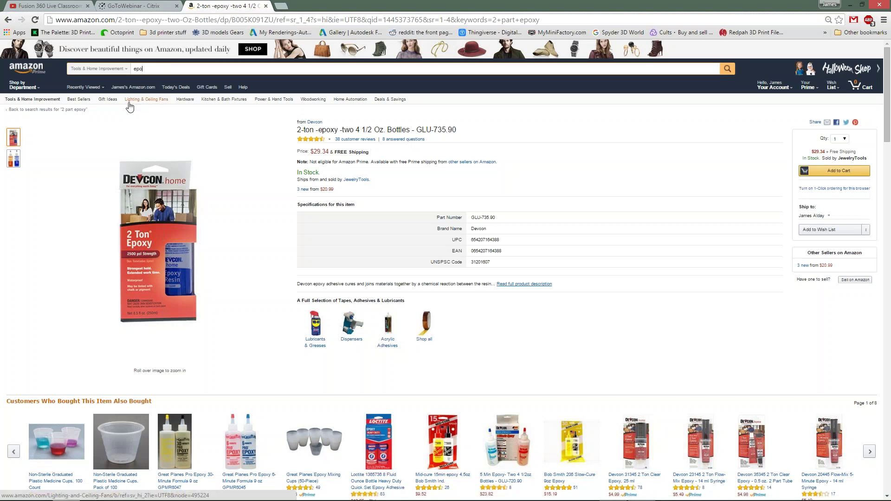
text(xie scul)
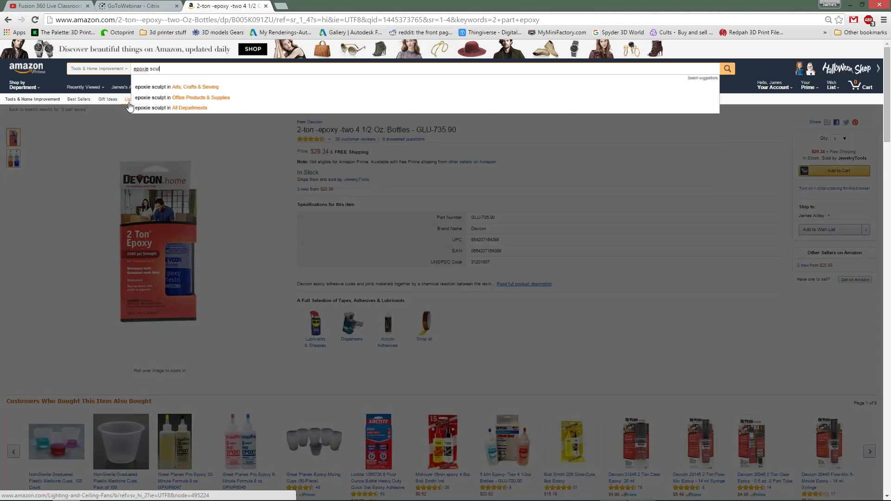
text(pt)
key(Return)
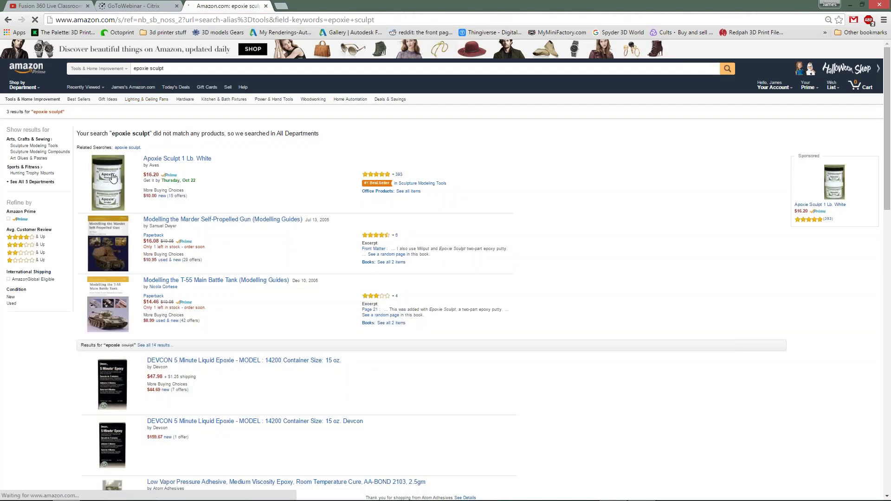
click(113, 177)
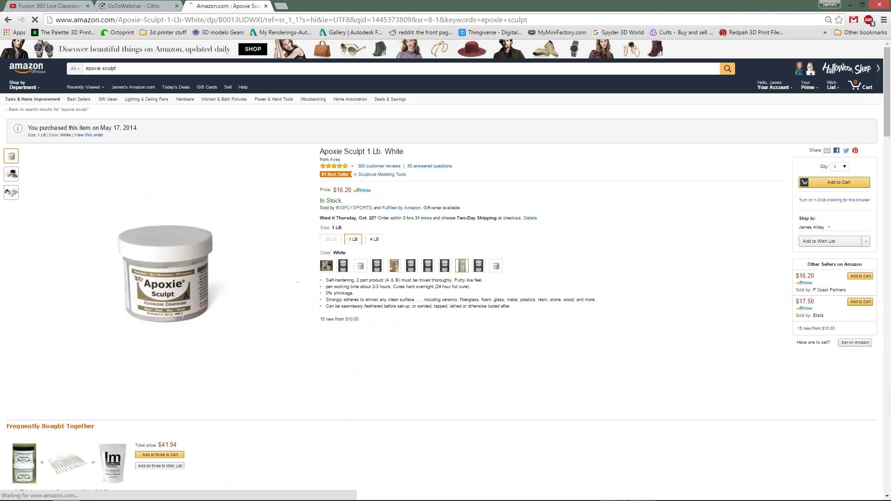
mouse_move(179, 277)
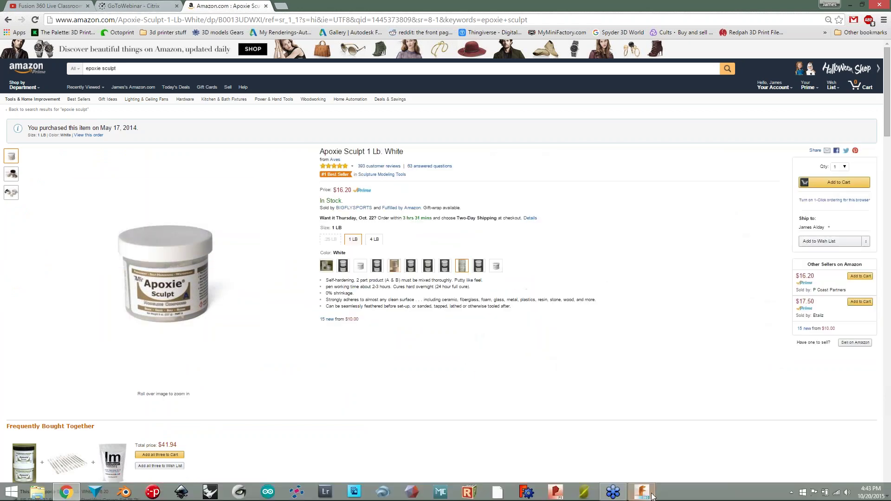
Step: Switch to Fusion 360 and examine the separated bow components from several angles
click(642, 491)
shift+middle_drag(607, 281, 529, 352)
mouse_move(865, 490)
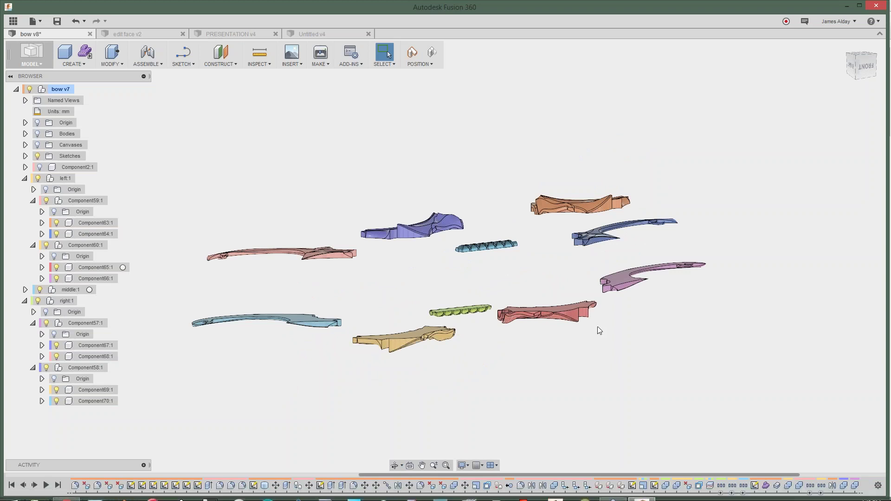
shift+middle_drag(606, 338, 543, 262)
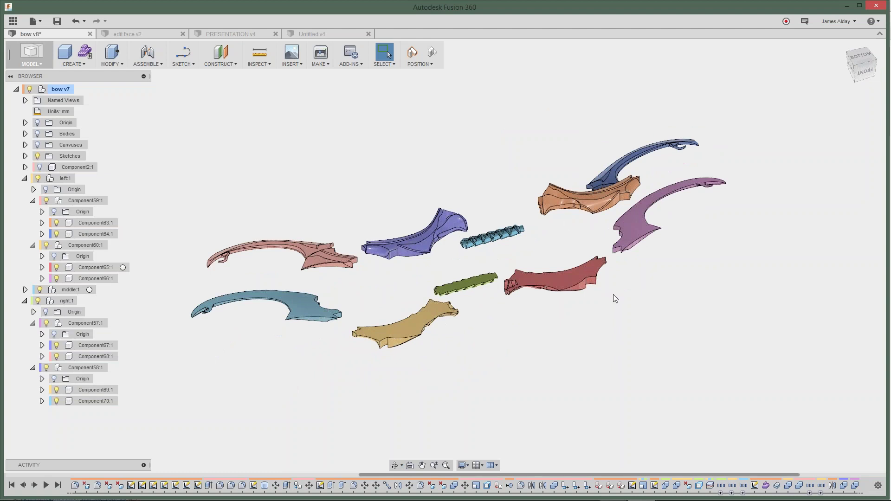
scroll(613, 294, up, 3)
scroll(510, 237, down, 3)
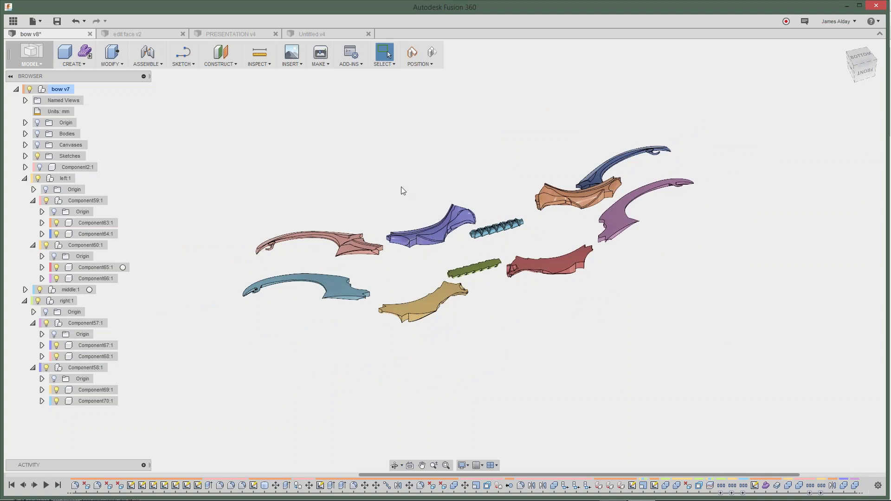
middle_drag(345, 181, 330, 183)
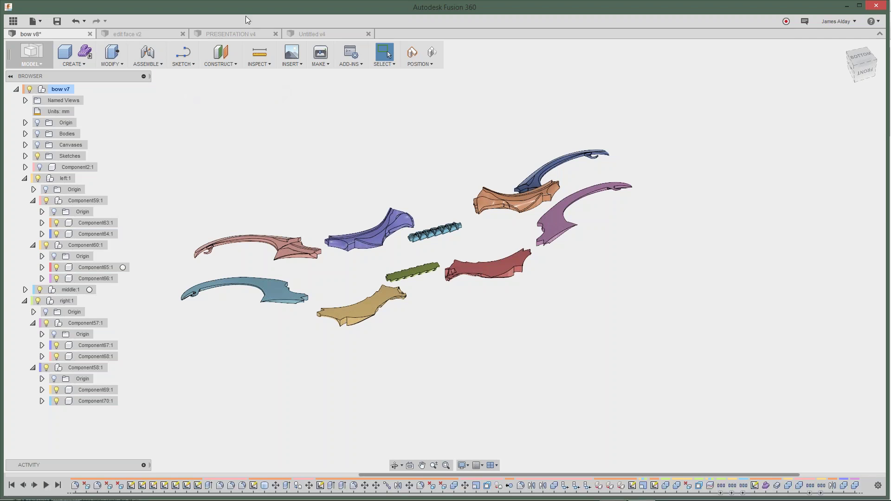
Step: Bring up the PRESENTATION design and hide its Bodies folder to inspect the two-color bottle
click(238, 31)
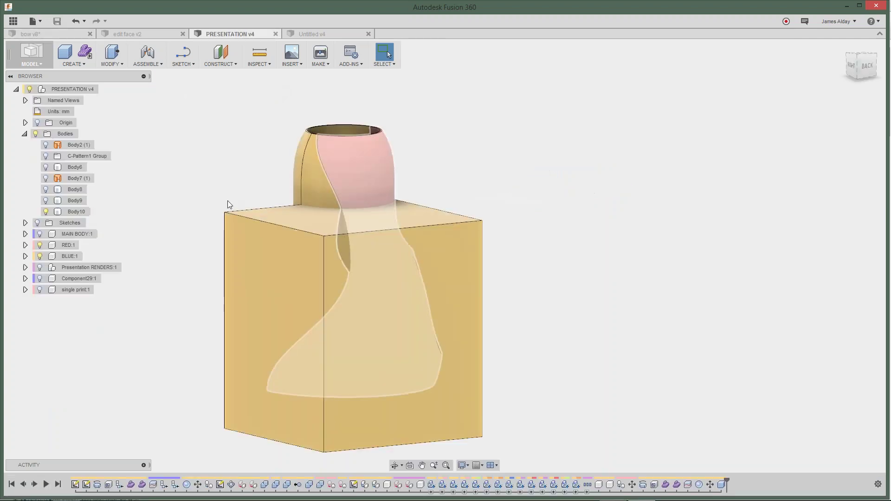
click(35, 134)
shift+middle_drag(485, 274, 517, 253)
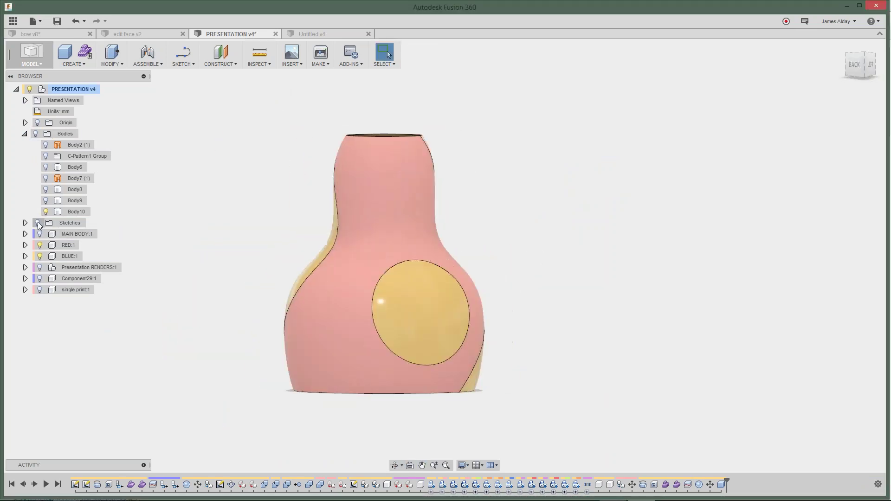
click(40, 267)
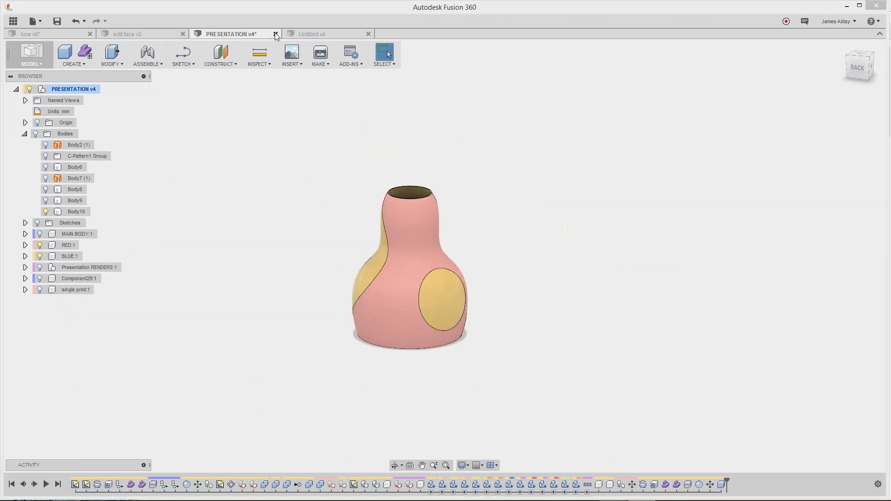
Step: Close the PRESENTATION design and dismiss the error report and file recovery dialogs without sending or recovering anything
click(276, 35)
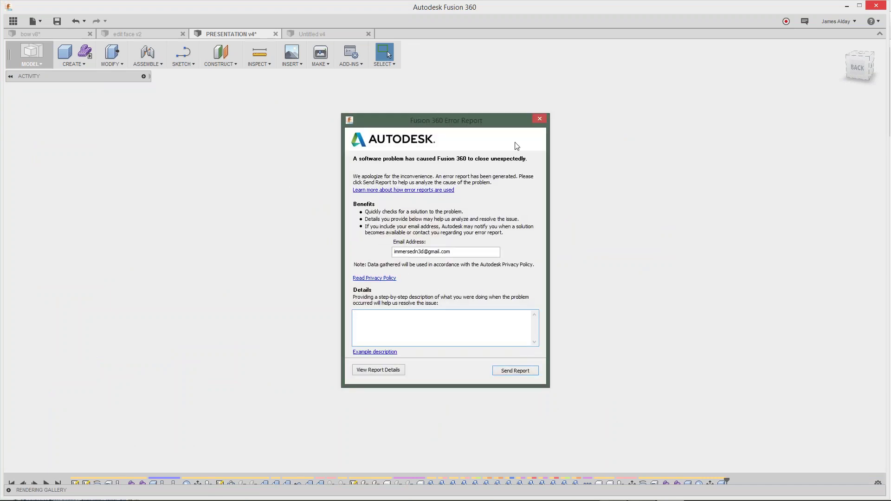
click(541, 118)
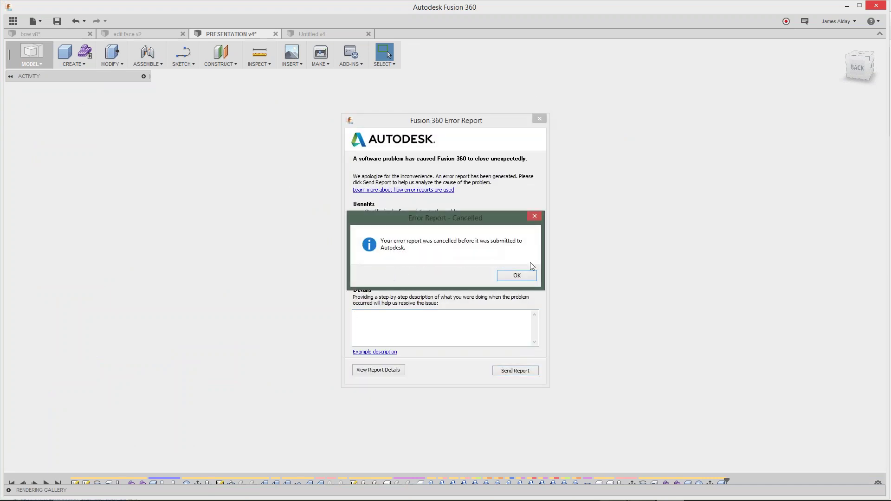
click(517, 276)
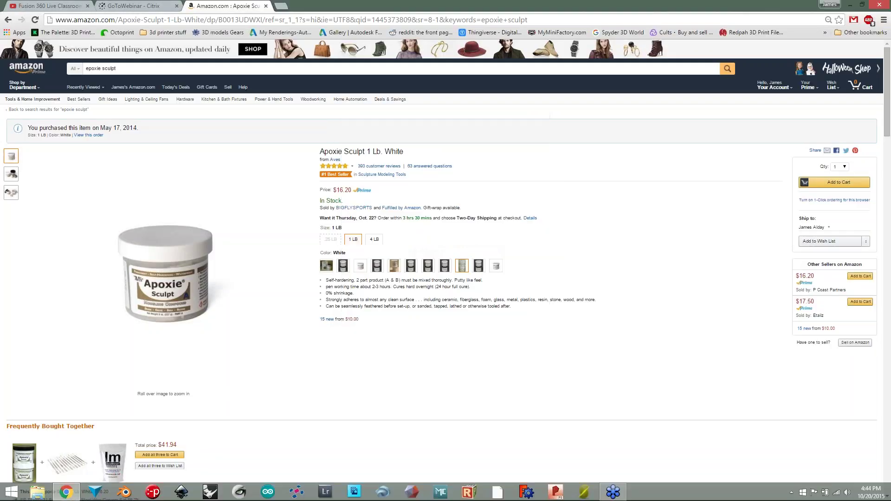
click(852, 5)
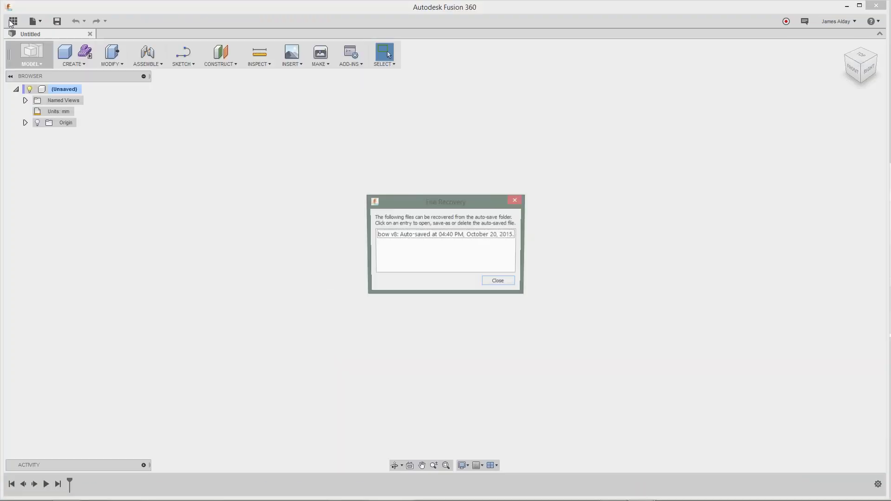
click(495, 284)
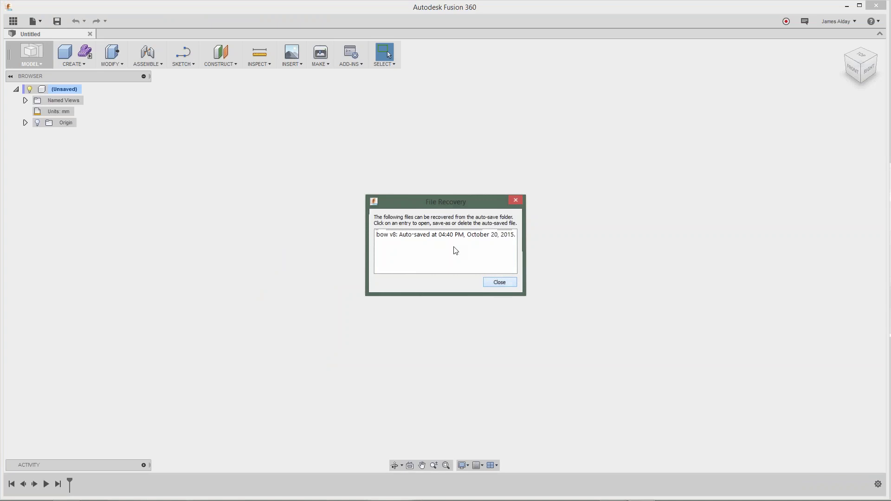
Step: Open the edit face design from the OCTOBER folder of the WEBINAR project
click(13, 21)
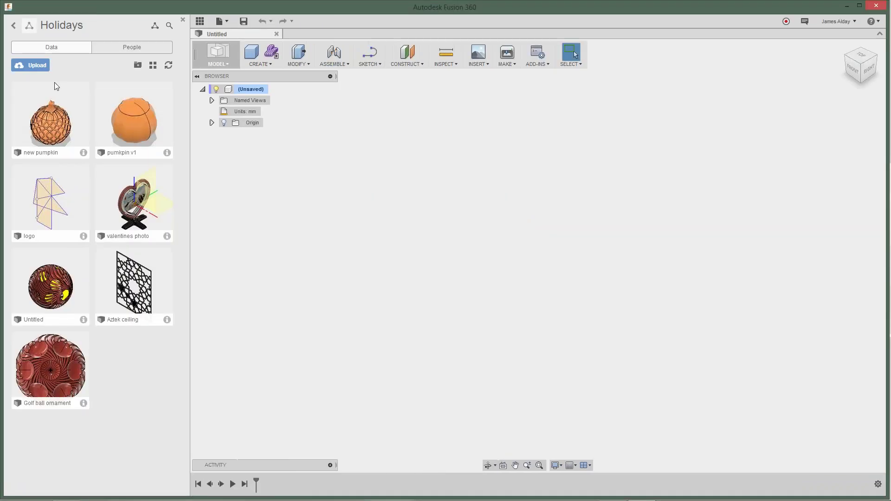
click(14, 26)
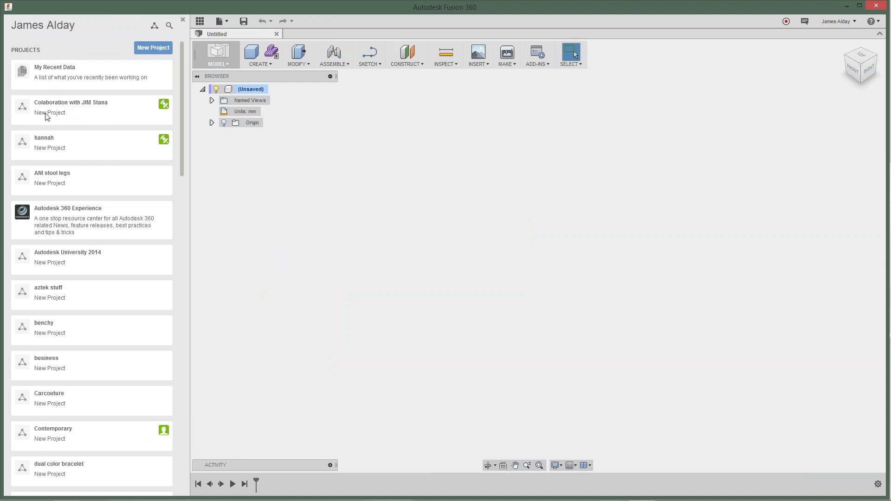
scroll(70, 223, down, 15)
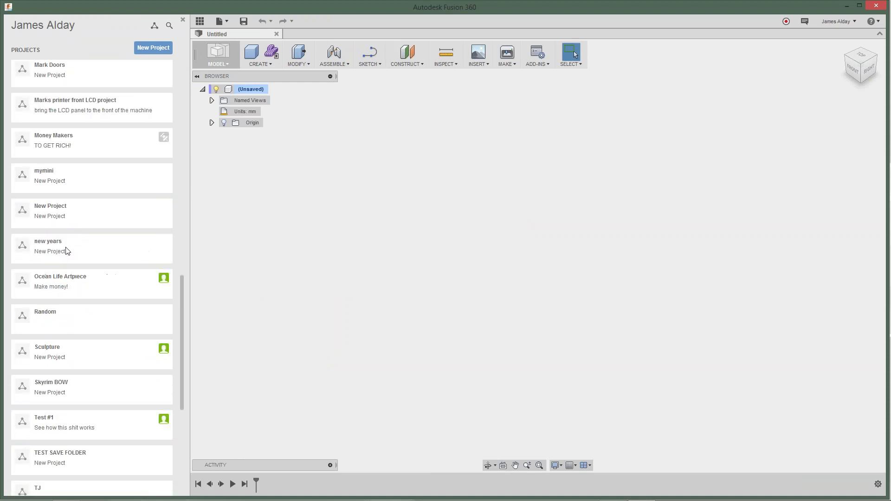
scroll(66, 252, down, 6)
click(39, 344)
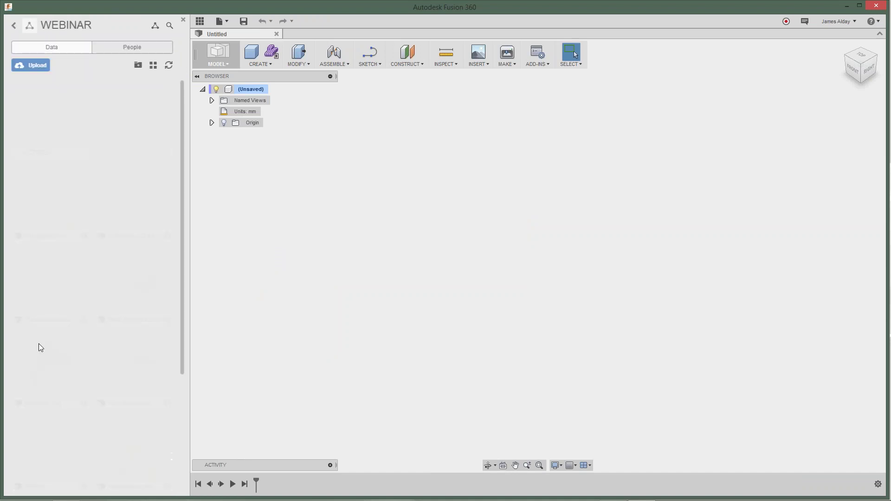
click(40, 125)
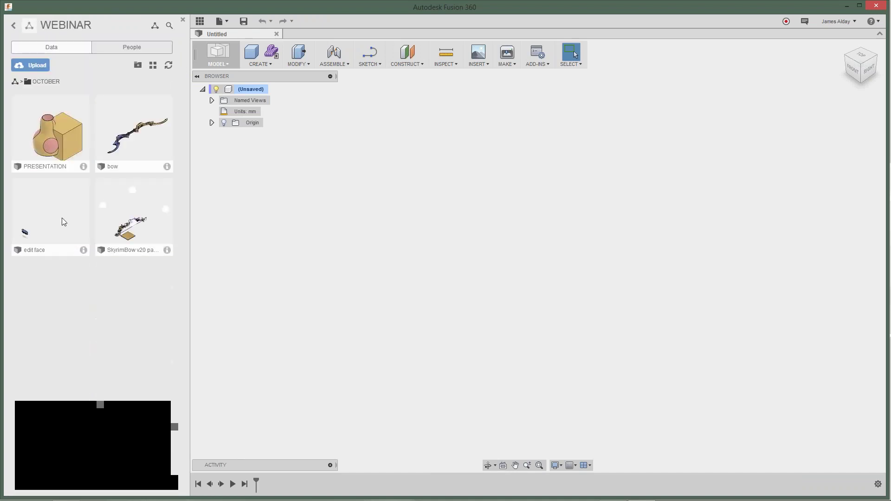
double_click(43, 220)
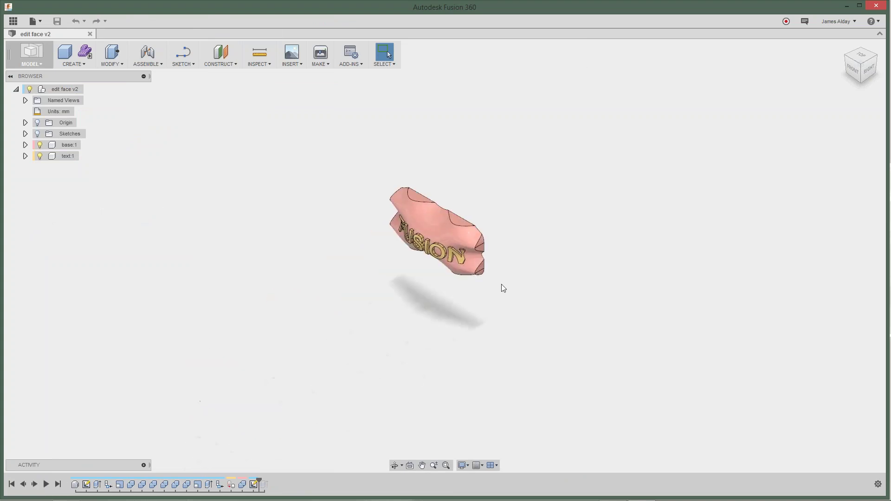
Step: Roll the edit face design's timeline back to its start, before the first feature
shift+middle_drag(529, 253, 417, 298)
scroll(466, 271, up, 5)
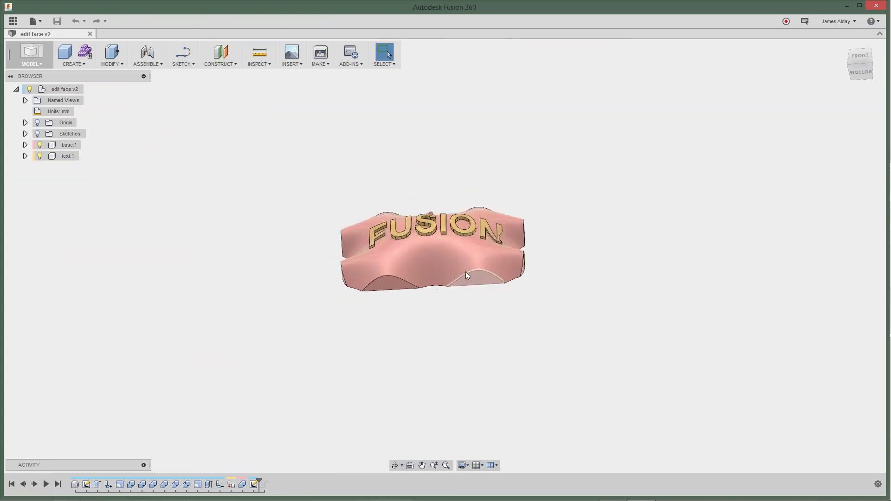
mouse_move(607, 168)
shift+middle_down()
mouse_move(618, 188)
mouse_move(612, 149)
mouse_move(612, 170)
shift+middle_up()
drag(263, 486, 102, 485)
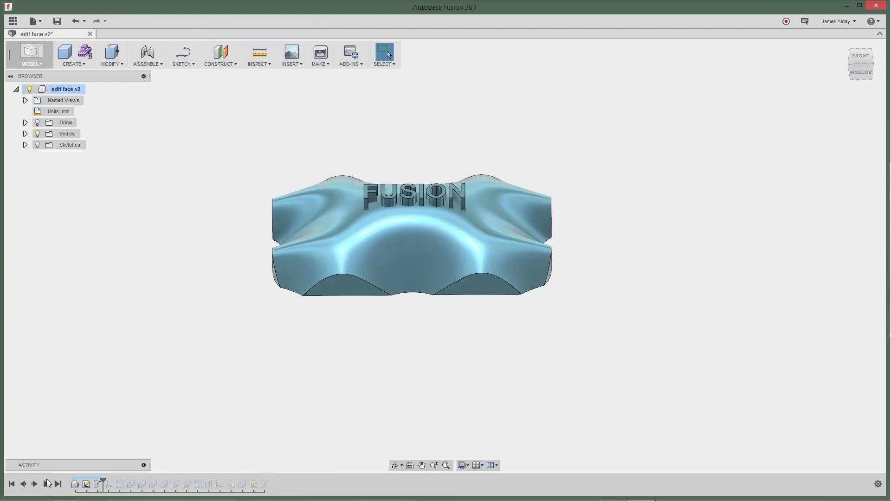
click(25, 485)
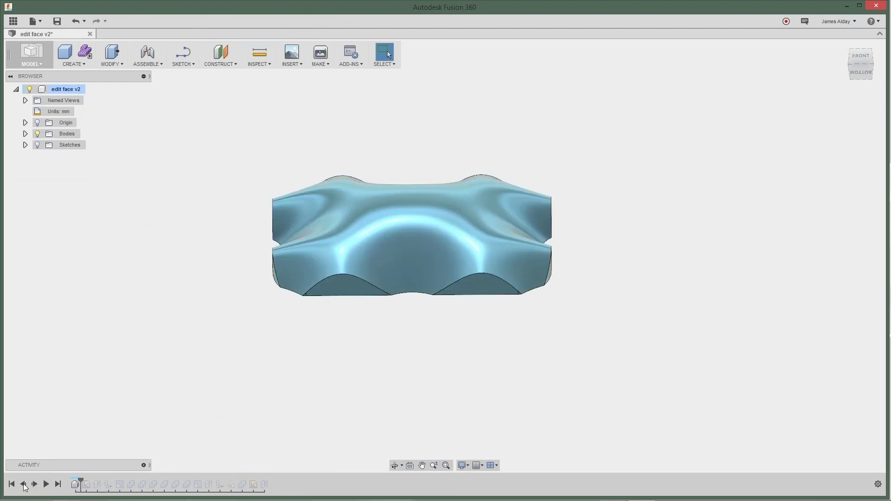
click(24, 485)
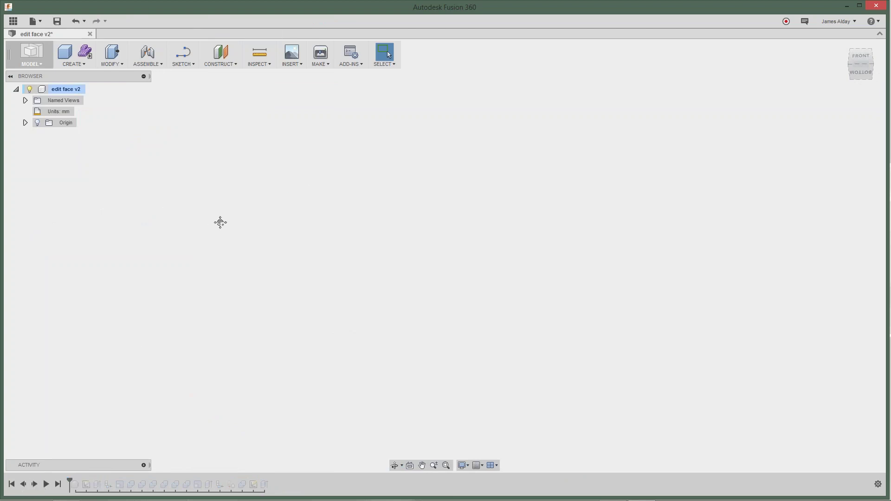
click(70, 55)
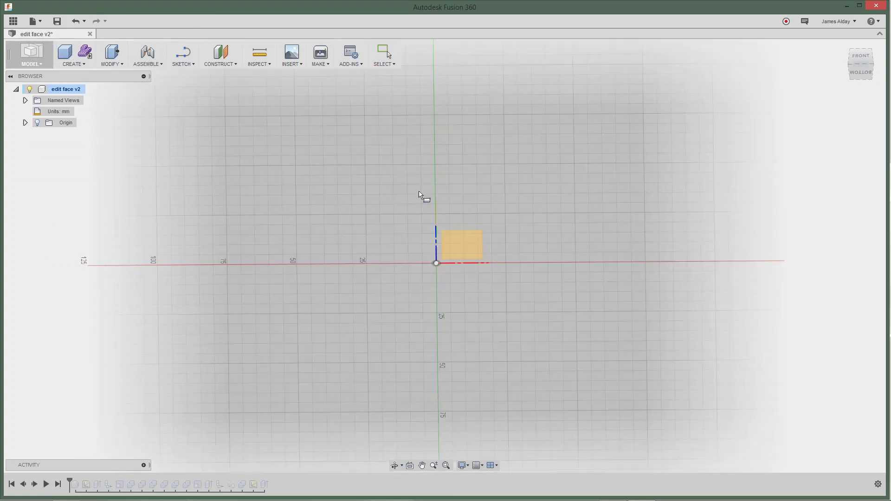
click(448, 253)
click(436, 263)
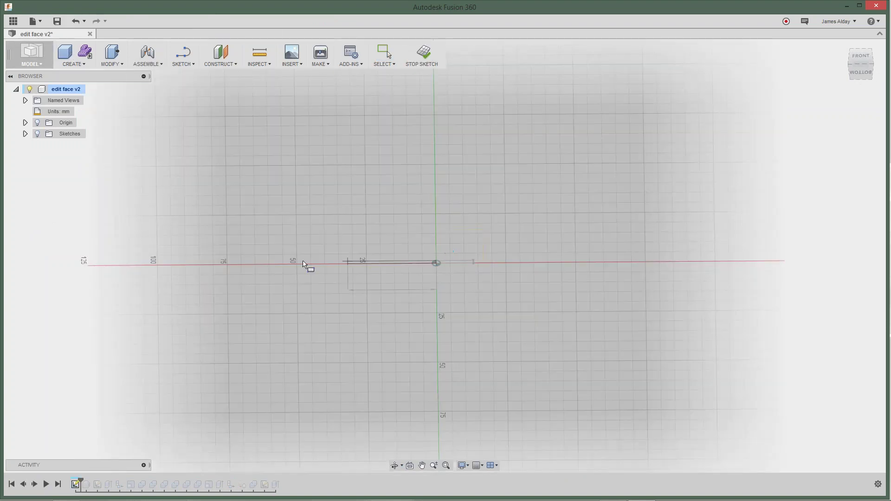
click(133, 335)
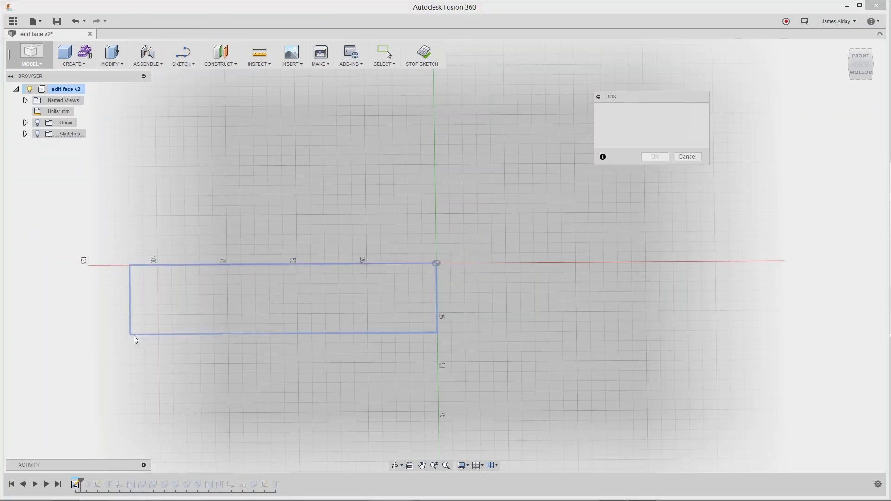
click(686, 181)
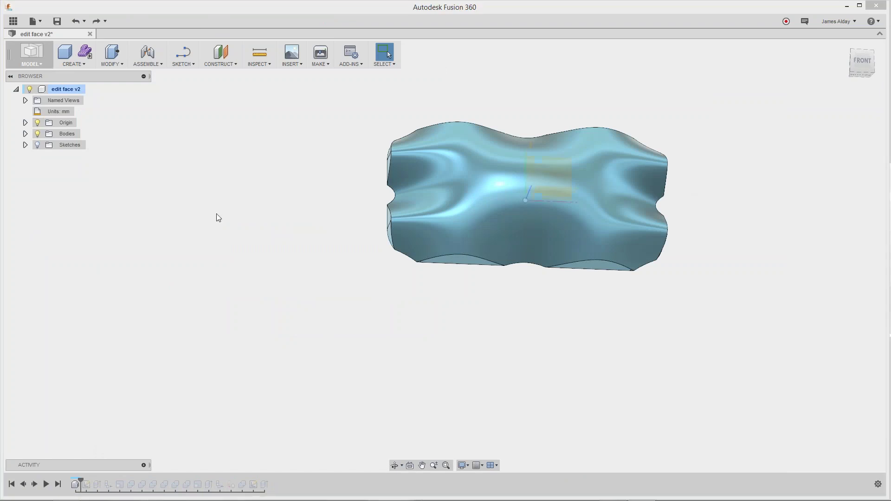
Step: Hide the existing bodies and sketch a 100 × 50 mm center rectangle at the origin on the XZ plane
click(37, 134)
click(74, 64)
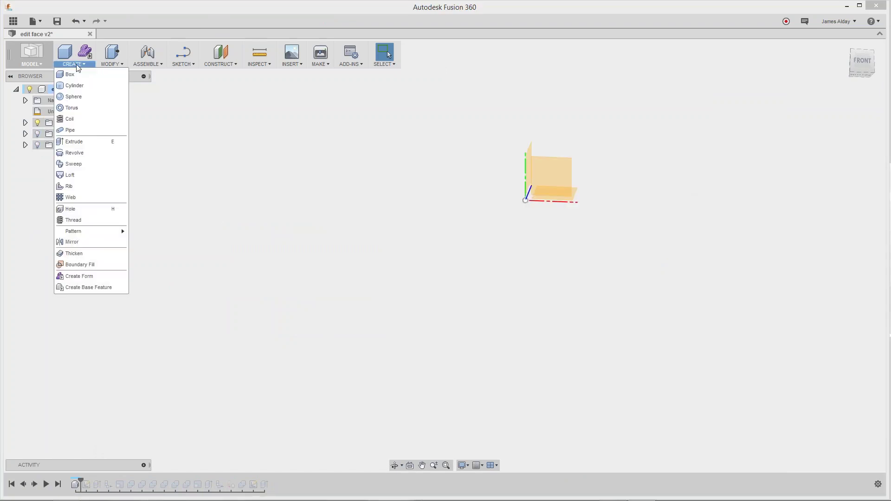
mouse_move(183, 63)
mouse_move(189, 100)
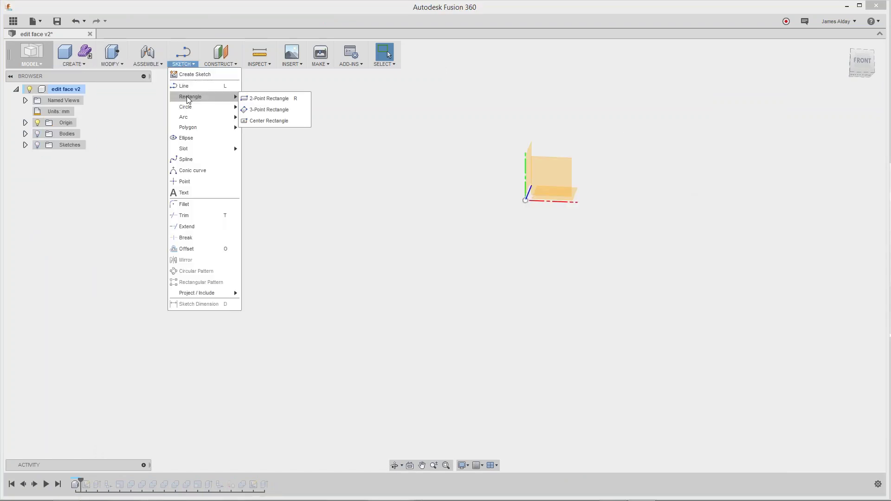
click(269, 120)
click(508, 111)
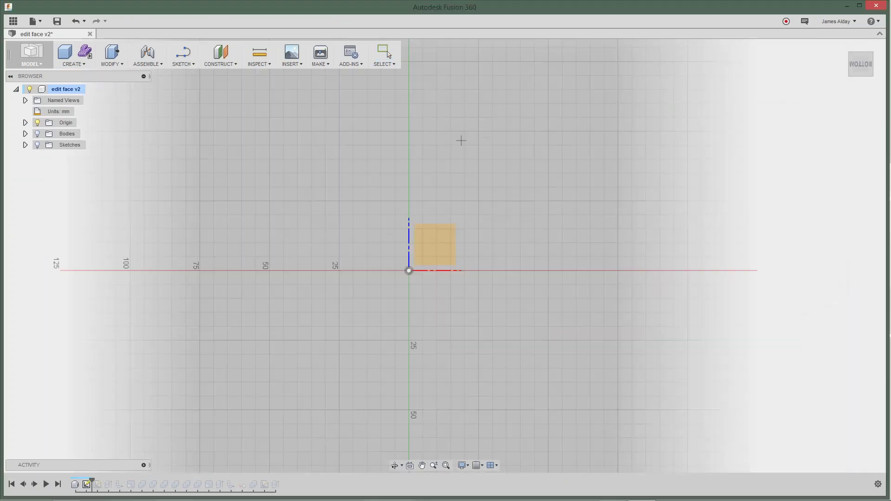
click(408, 270)
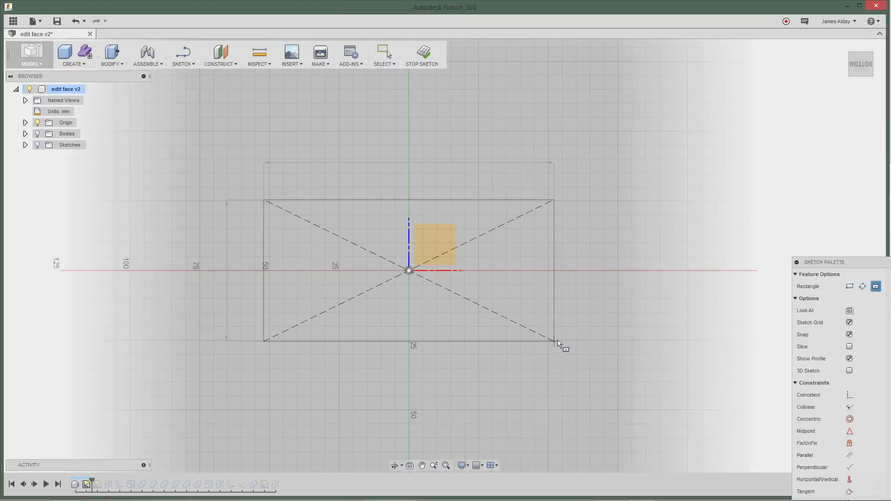
key(Tab)
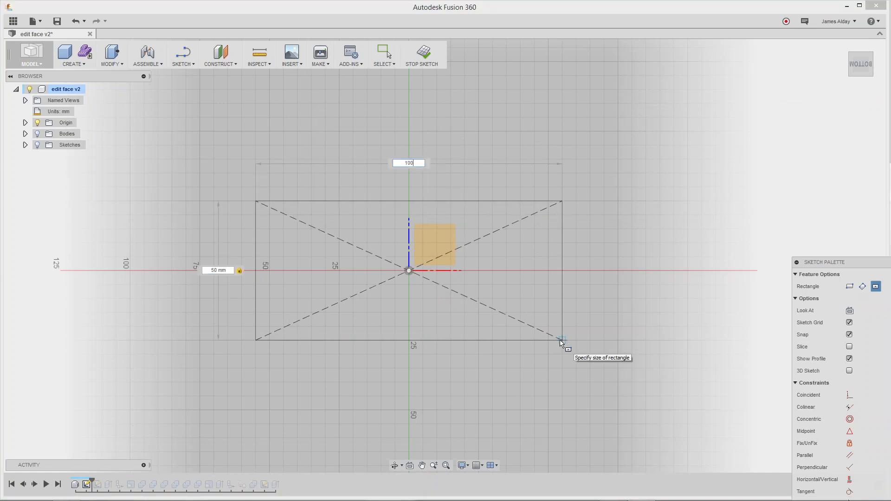
key(Tab)
key(Return)
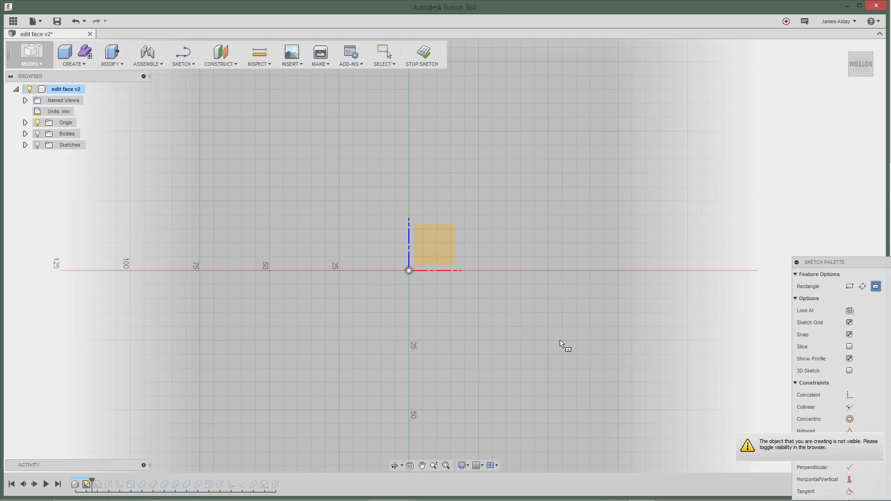
Step: Show the sketches with Sketch1 hidden, and extrude the new rectangle's profile to a distance of -14 mm
click(38, 145)
shift+middle_drag(639, 201, 640, 168)
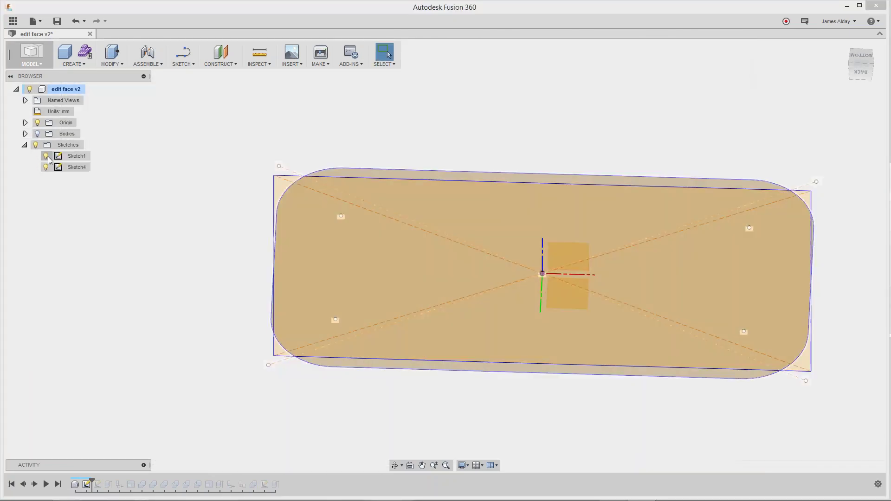
right_click(338, 247)
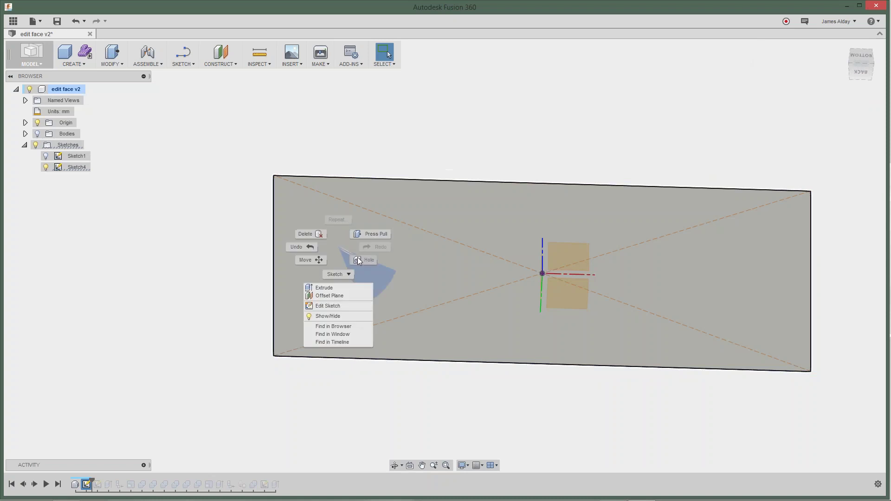
click(335, 288)
shift+middle_drag(533, 287, 538, 246)
drag(538, 231, 532, 143)
Step: Show the Bodies folder with Body1 hidden, then pull the extrusion slightly farther and finish it as a new body
click(37, 134)
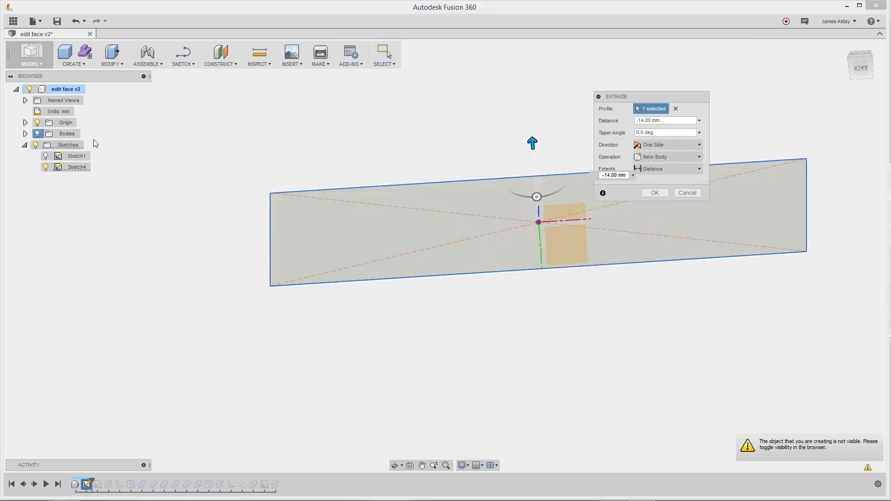
middle_drag(316, 184, 235, 297)
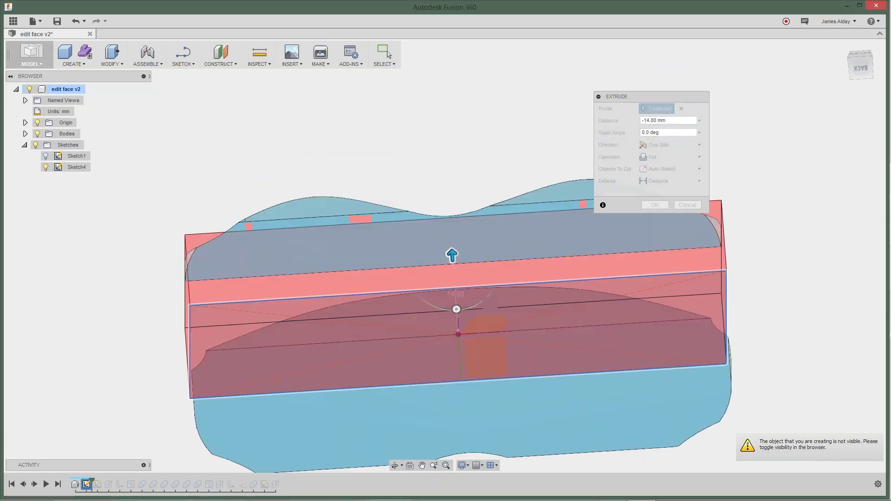
click(25, 134)
click(45, 145)
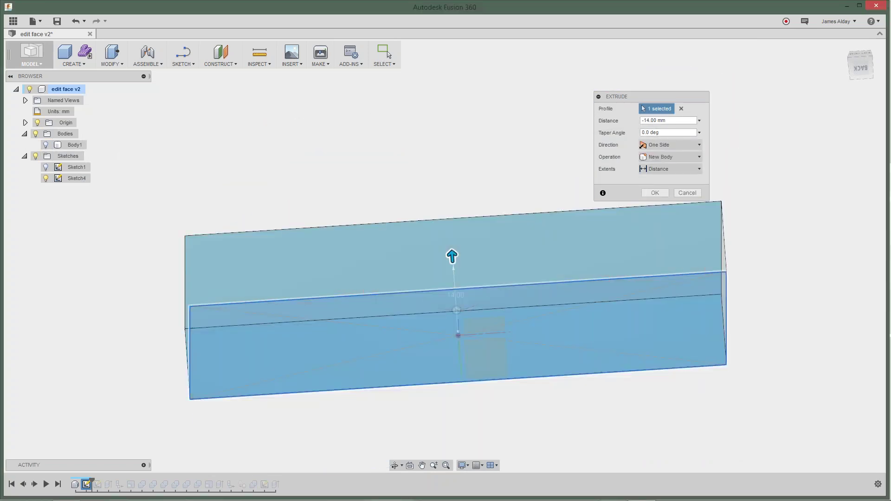
mouse_move(372, 109)
shift+middle_down()
mouse_move(394, 118)
mouse_move(382, 116)
shift+middle_up()
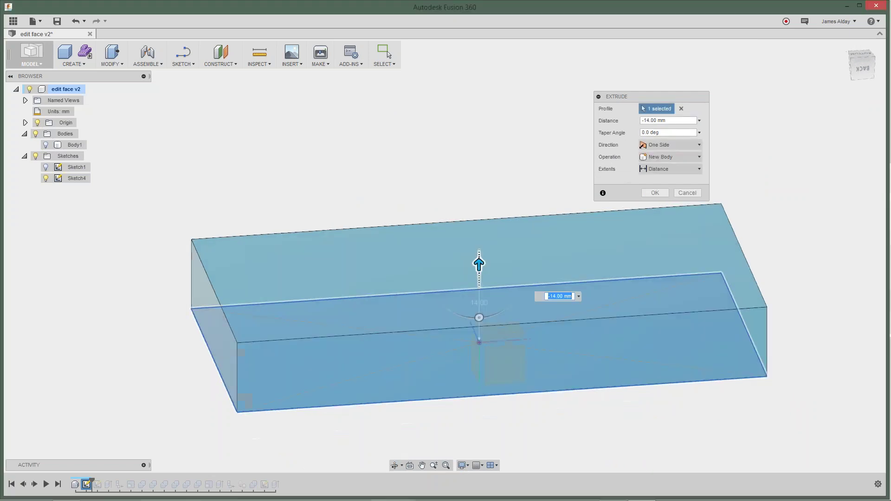
drag(477, 261, 477, 255)
click(653, 193)
Step: Convert the new block's extrude feature in the timeline to a DM feature
shift+middle_drag(545, 211, 388, 54)
shift+middle_drag(446, 245, 429, 260)
shift+middle_drag(417, 217, 427, 232)
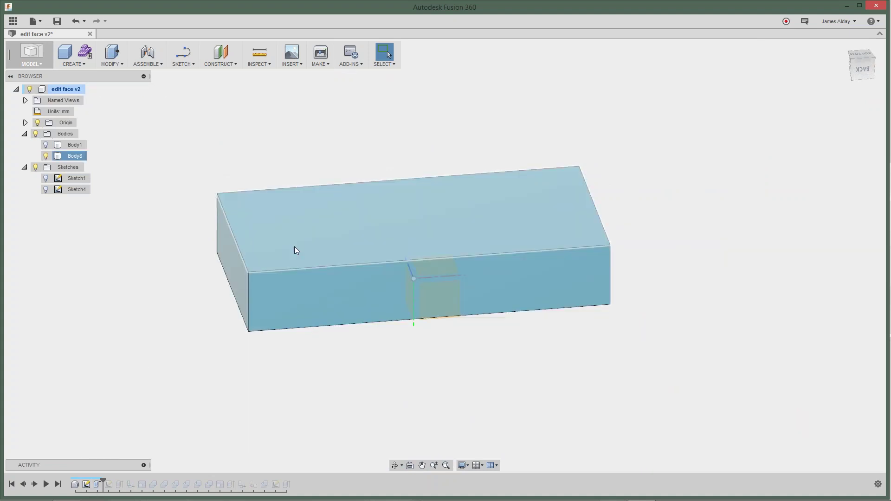
scroll(497, 237, up, 3)
scroll(495, 238, down, 2)
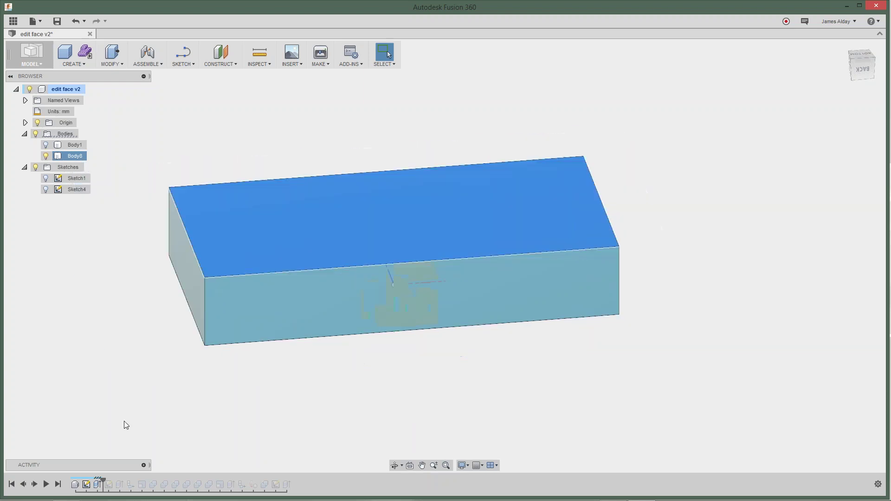
right_click(97, 485)
click(96, 384)
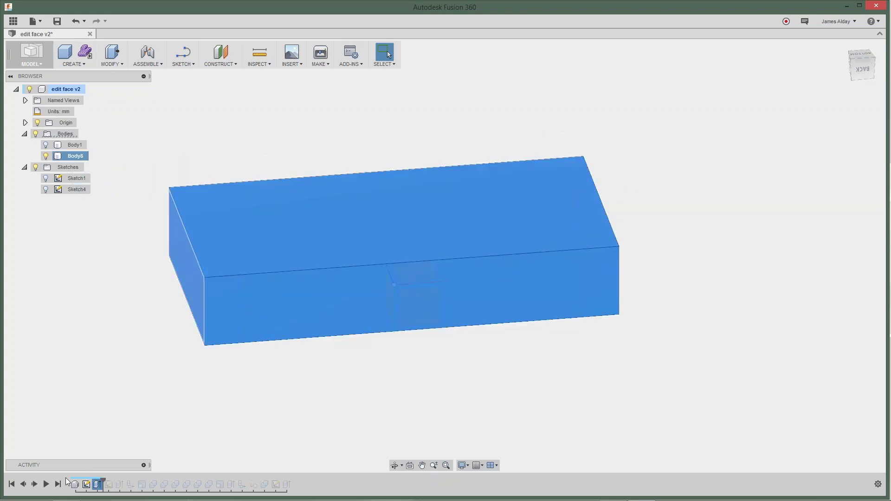
right_click(98, 484)
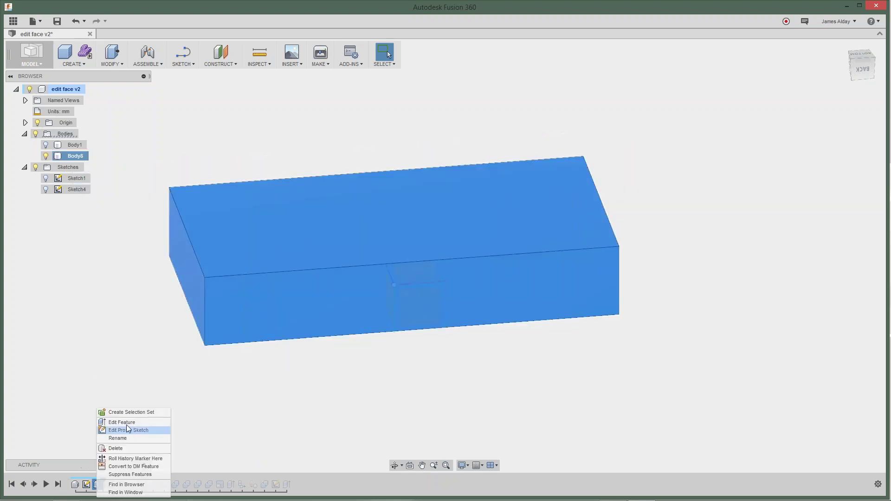
click(133, 466)
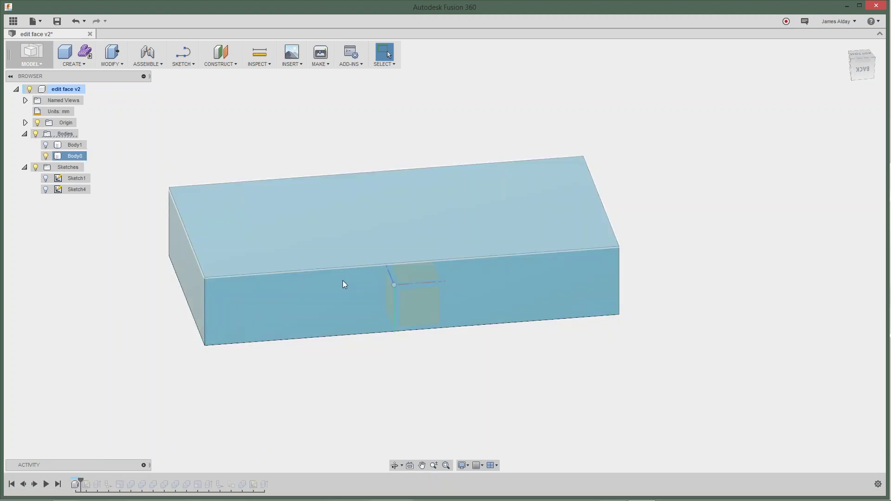
Step: Toggle component color cycling for the design
click(264, 65)
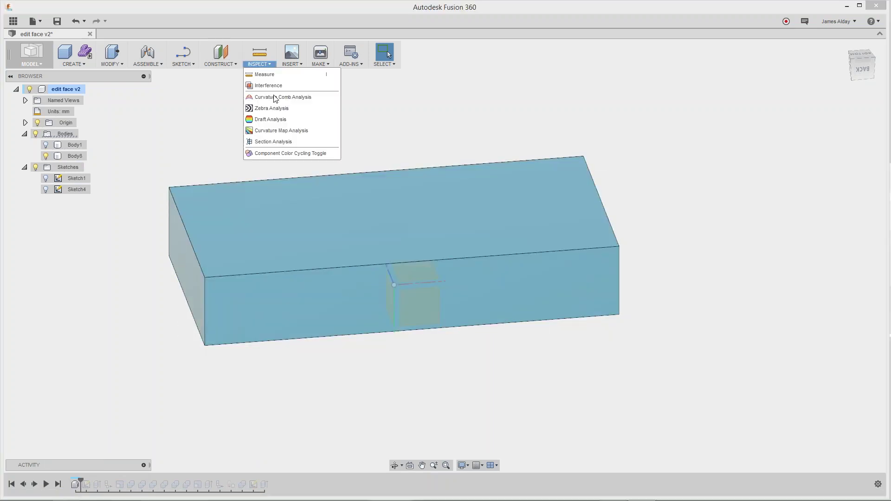
click(283, 150)
shift+middle_drag(343, 209, 399, 269)
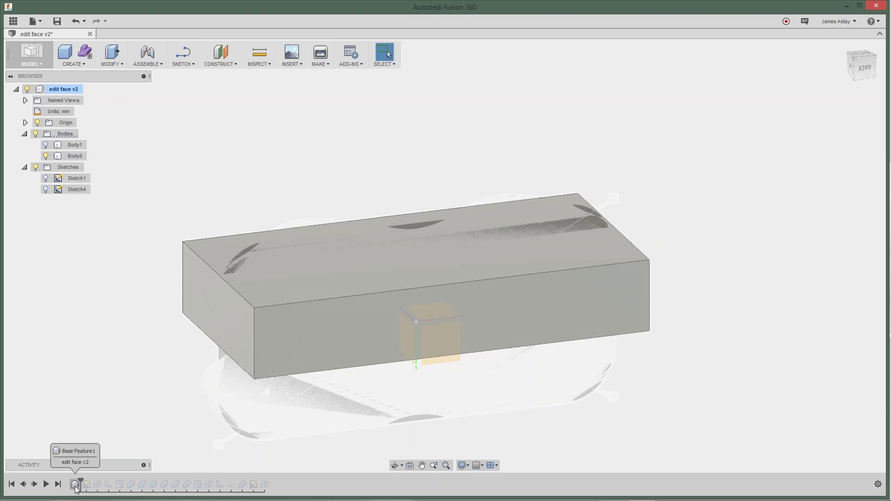
Step: Open Base Feature1 for editing and hide Body1 so that only the block is shown
click(75, 485)
double_click(76, 485)
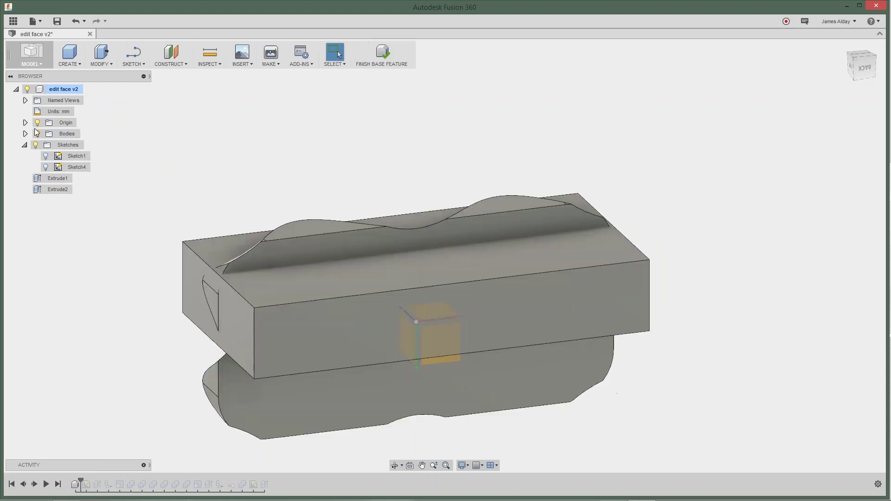
click(26, 134)
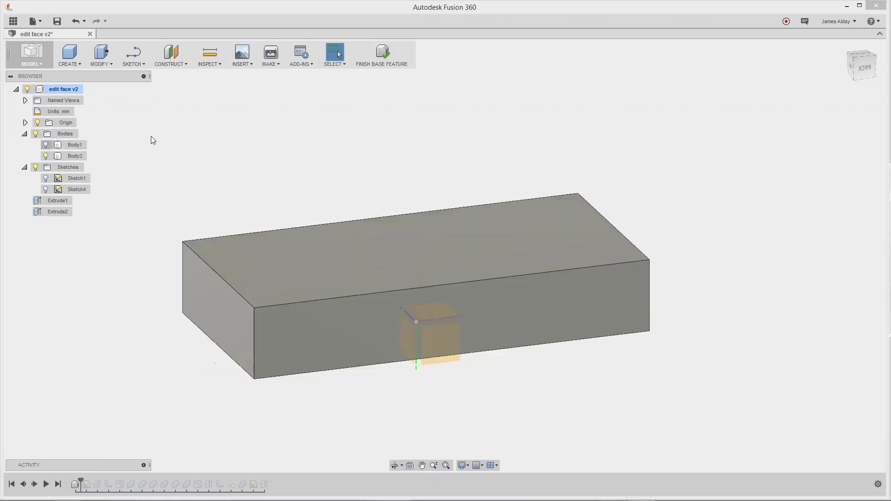
shift+middle_drag(274, 174, 390, 149)
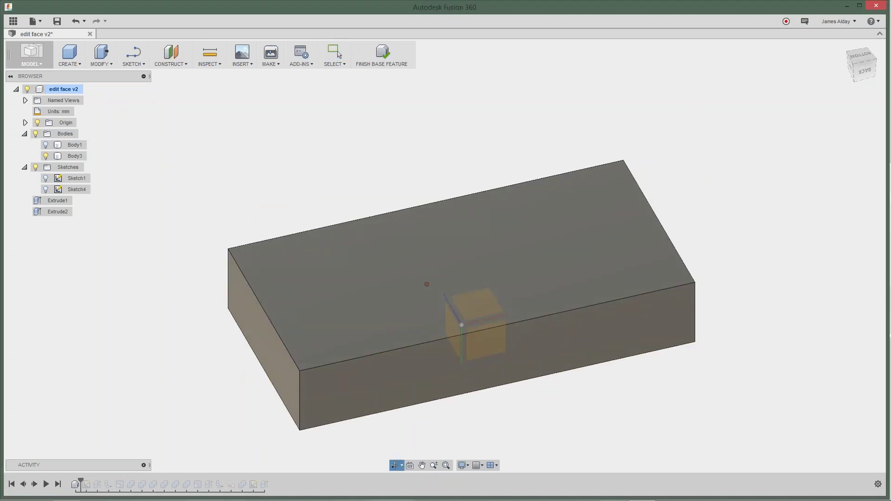
scroll(325, 167, up, 2)
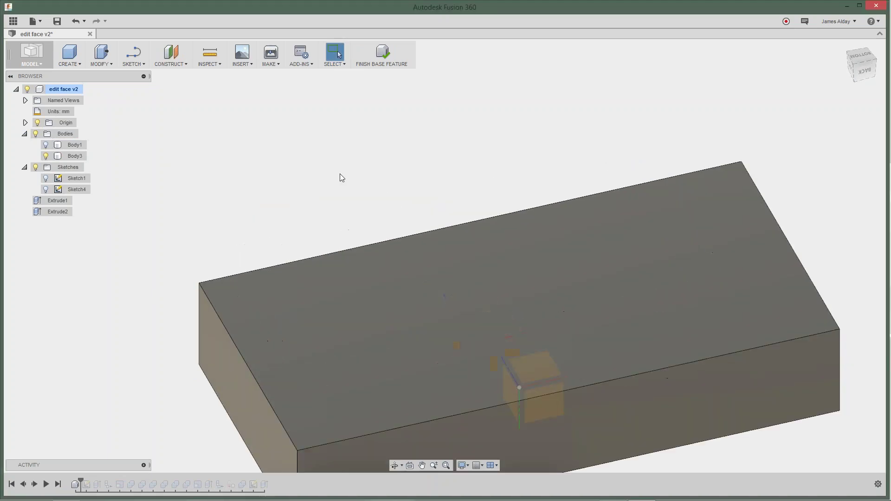
scroll(366, 174, down, 3)
shift+middle_drag(396, 175, 571, 208)
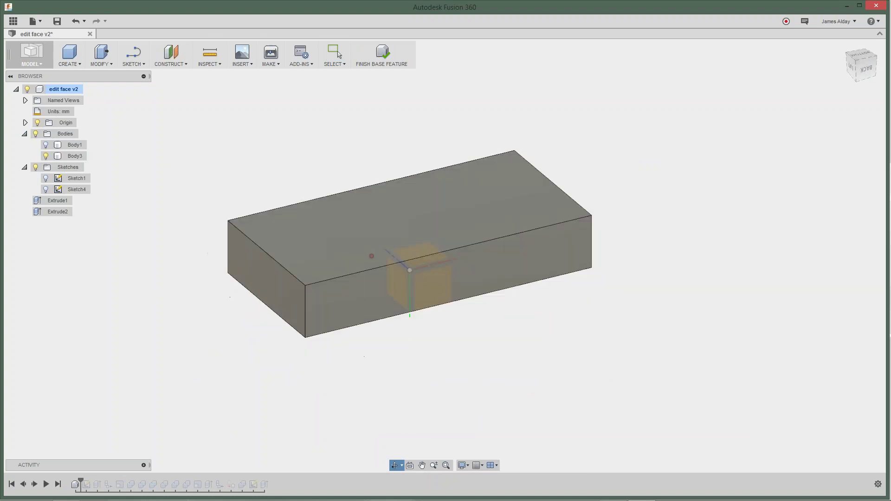
click(322, 241)
shift+middle_drag(391, 213, 385, 204)
click(102, 58)
click(105, 65)
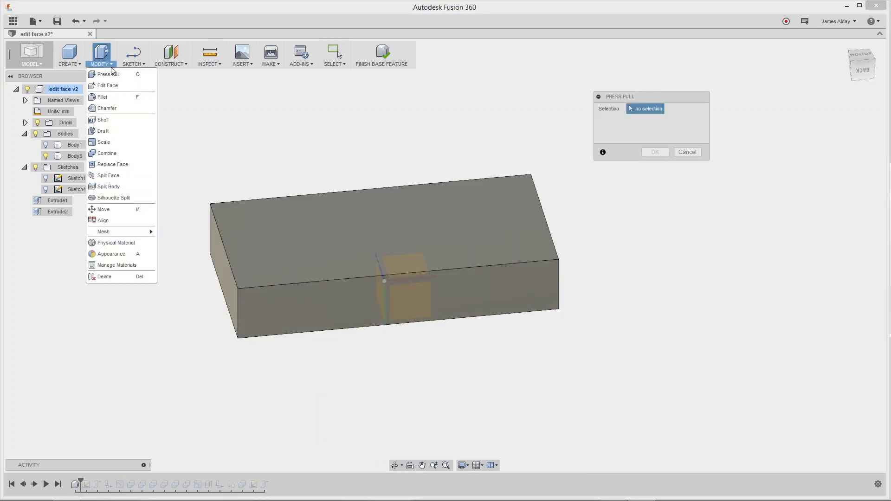
click(687, 153)
Step: Start Edit Face on the block's large flat face that lies parallel to the sketched rectangle
scroll(407, 188, up, 2)
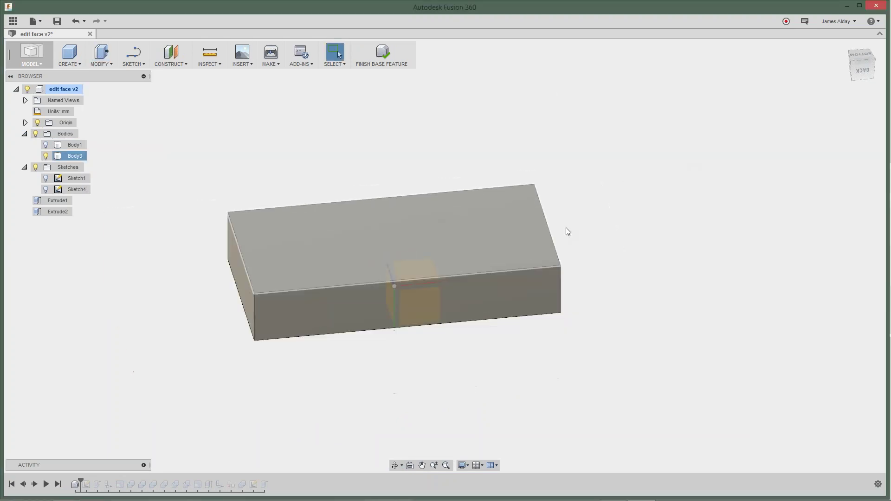
shift+middle_drag(564, 230, 560, 262)
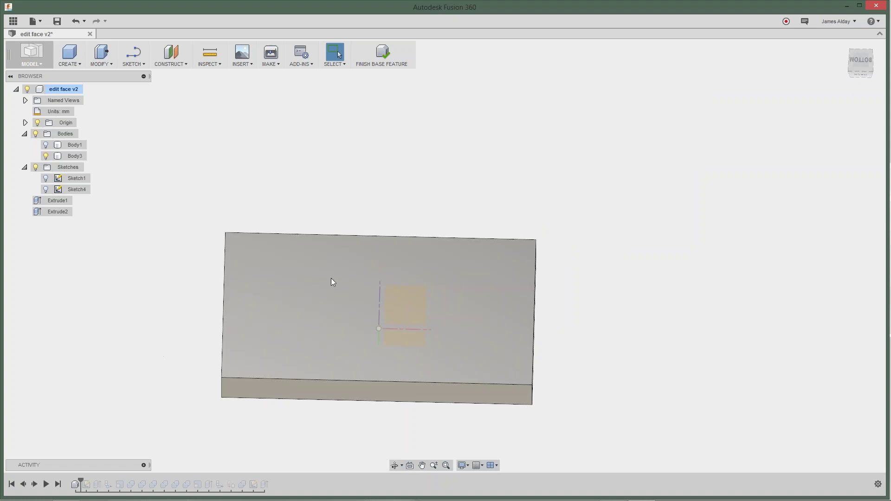
shift+middle_drag(548, 231, 194, 292)
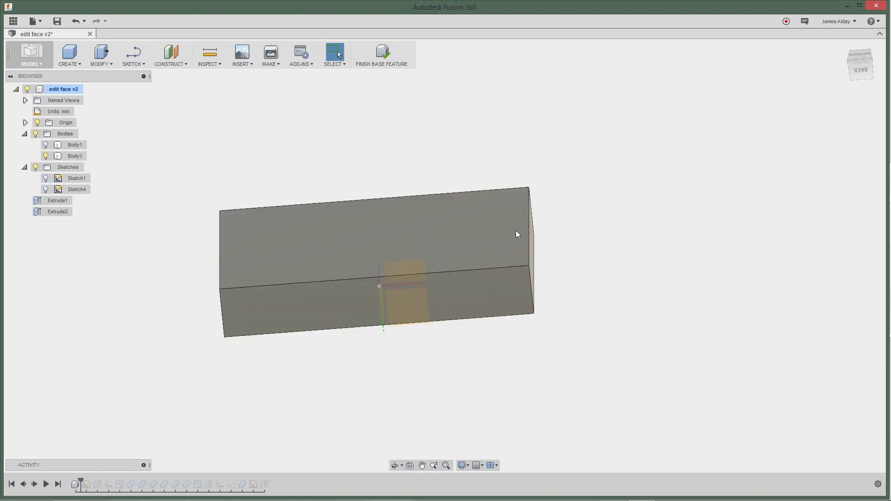
shift+middle_drag(533, 198, 580, 189)
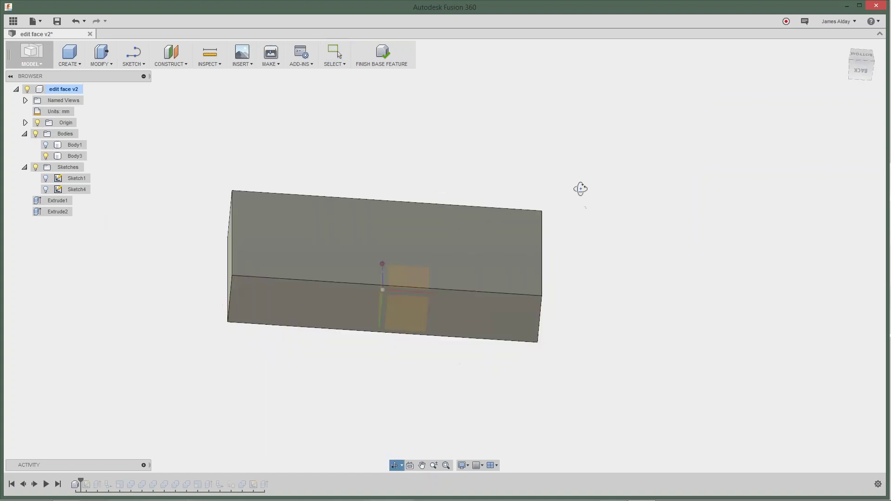
click(297, 233)
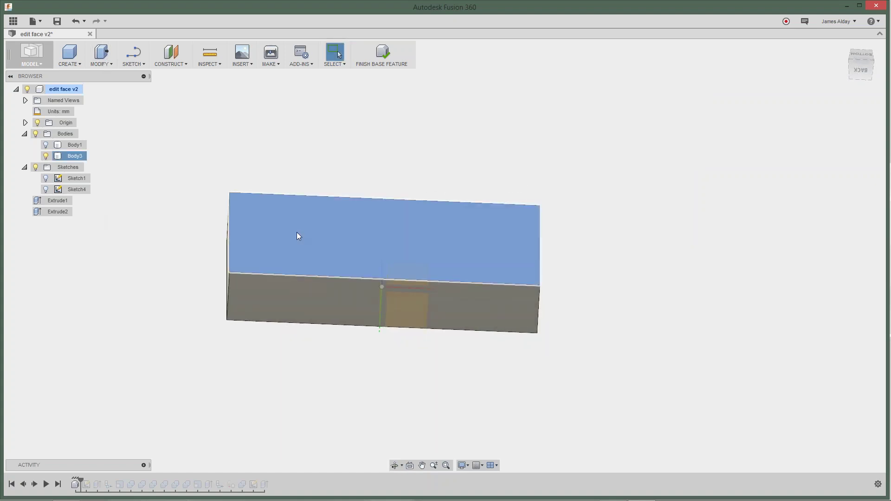
click(102, 64)
click(109, 83)
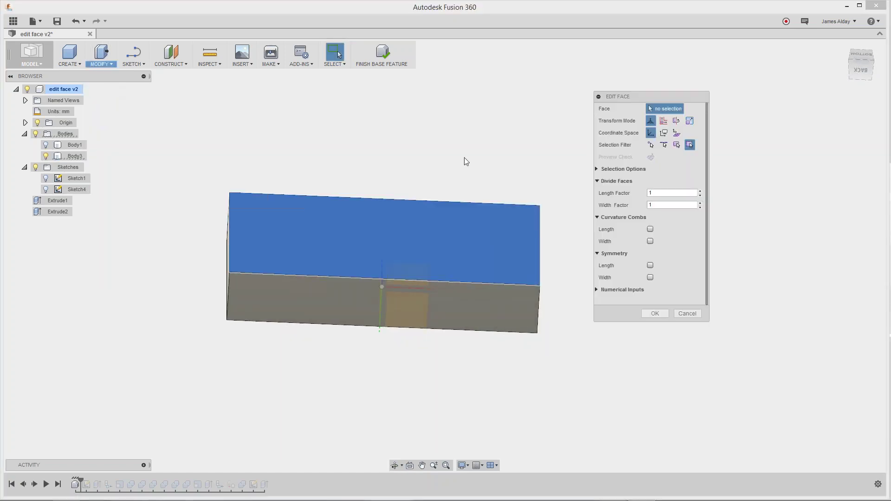
scroll(447, 232, up, 3)
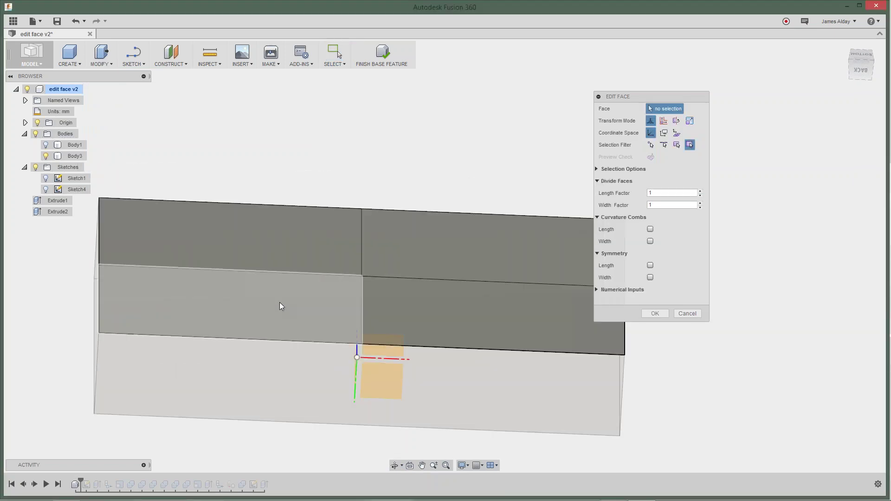
Step: Divide the block's large face with a length factor of 2 and a width factor of 2
click(700, 191)
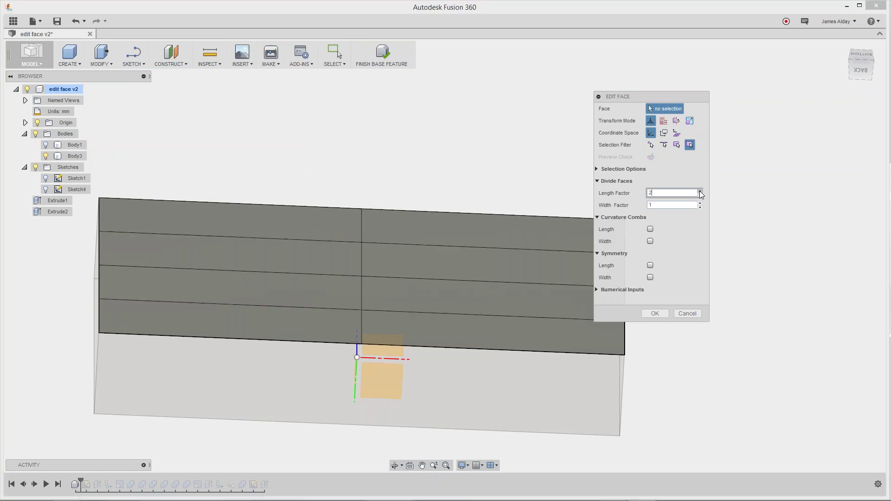
click(700, 202)
scroll(385, 148, down, 3)
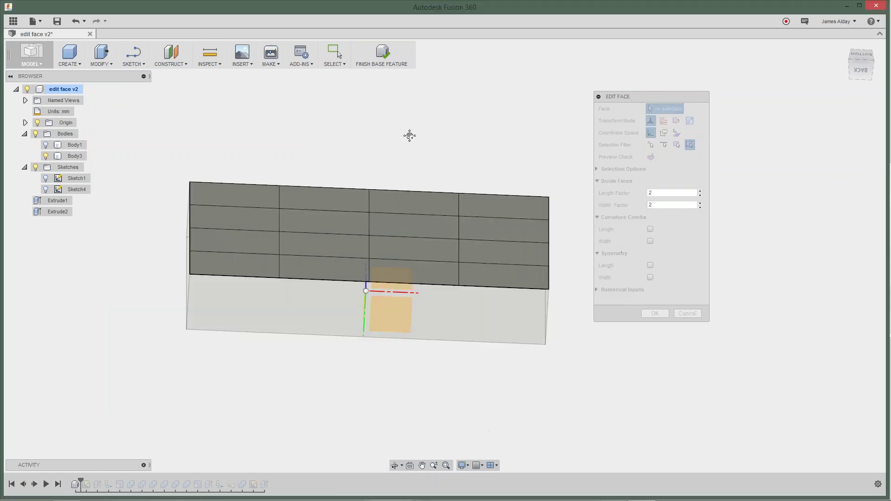
Step: Select the two quarter points on the face's midline, one long-edge point and the opposite corner, push them together into the block, and finish Edit Face
click(287, 254)
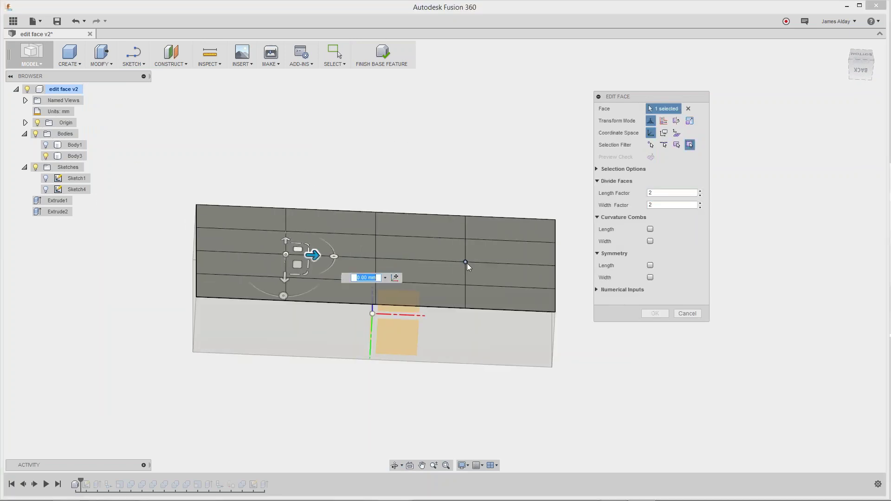
click(466, 262)
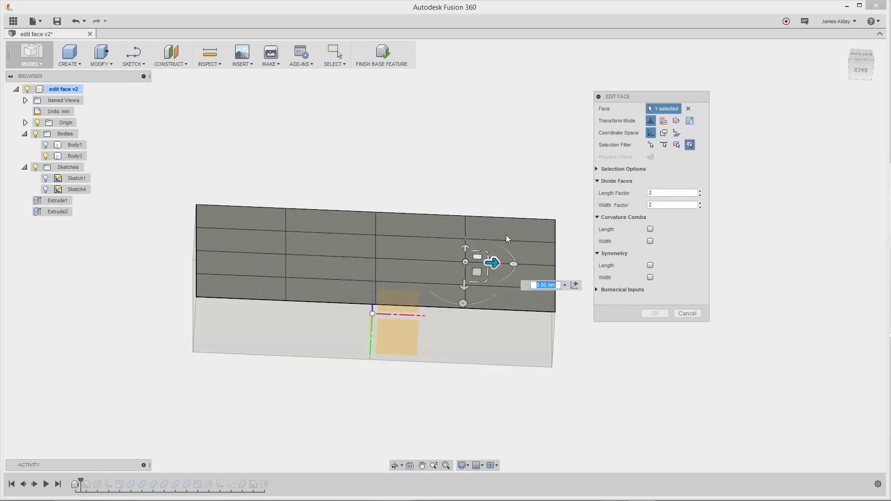
click(286, 255)
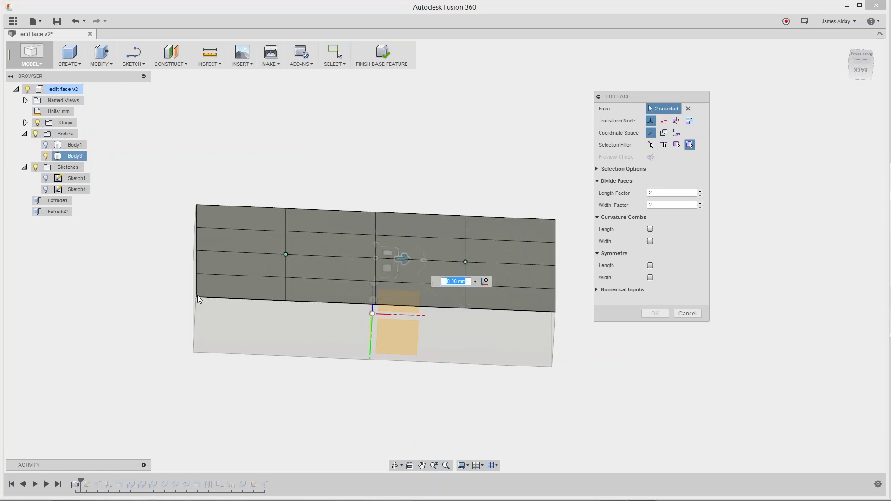
click(286, 301)
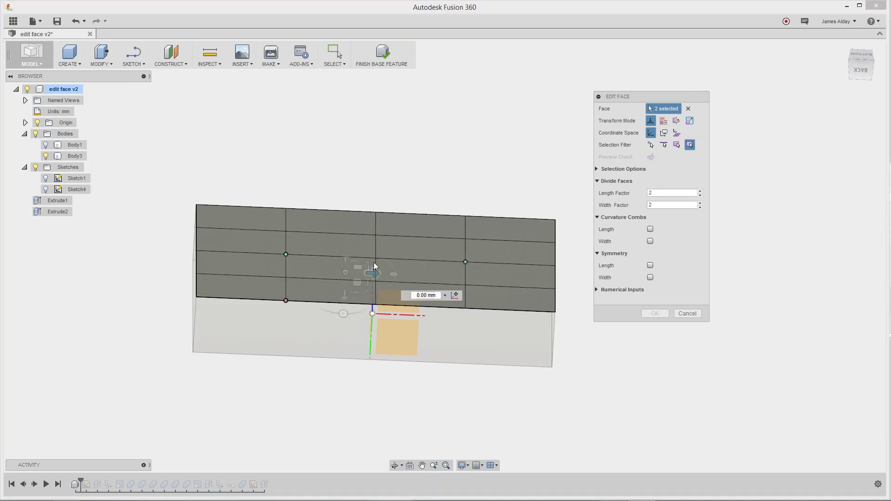
click(555, 220)
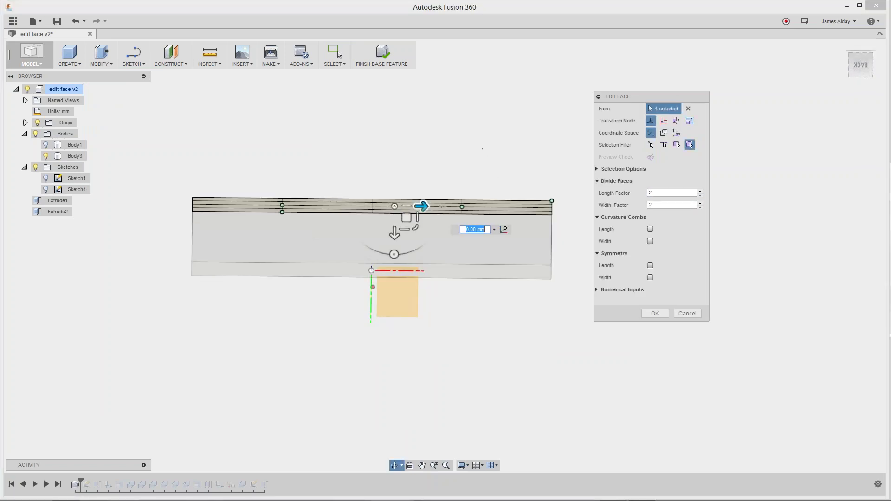
drag(397, 218, 399, 314)
shift+middle_drag(508, 100, 497, 47)
shift+middle_drag(617, 226, 722, 192)
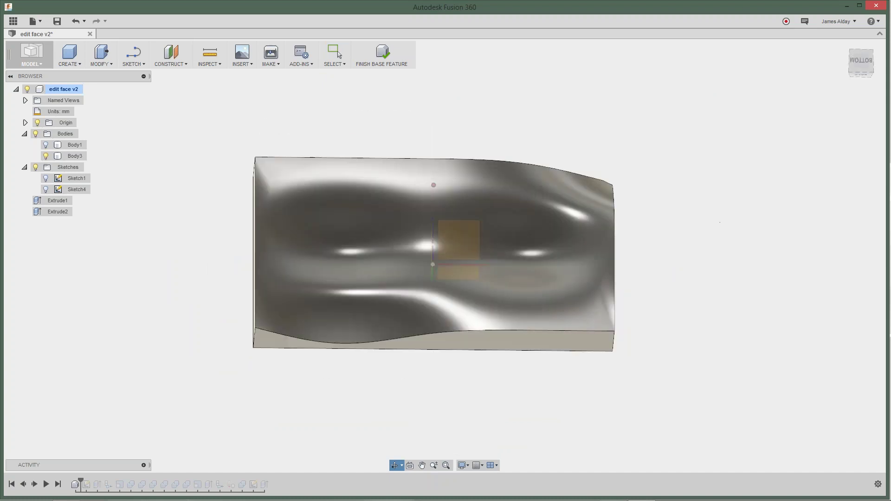
Step: Open the saved bow design instead of its recovery file and turn on its reference canvases
click(13, 22)
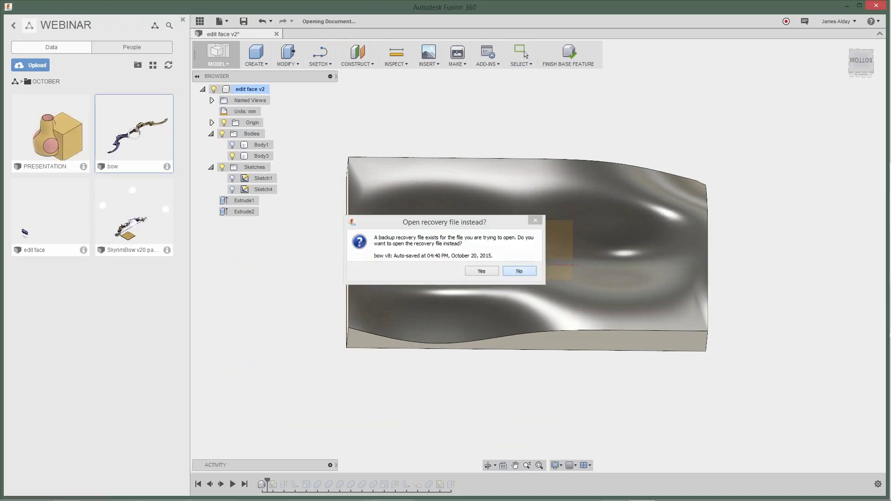
click(518, 272)
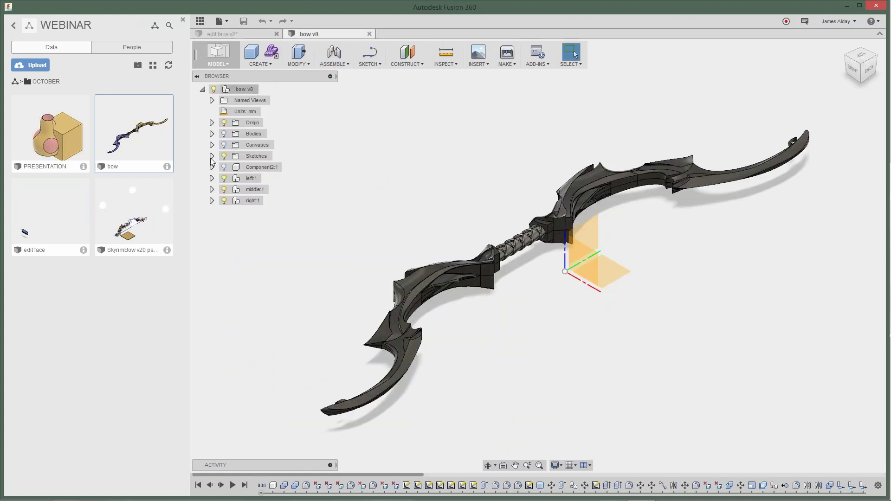
click(212, 156)
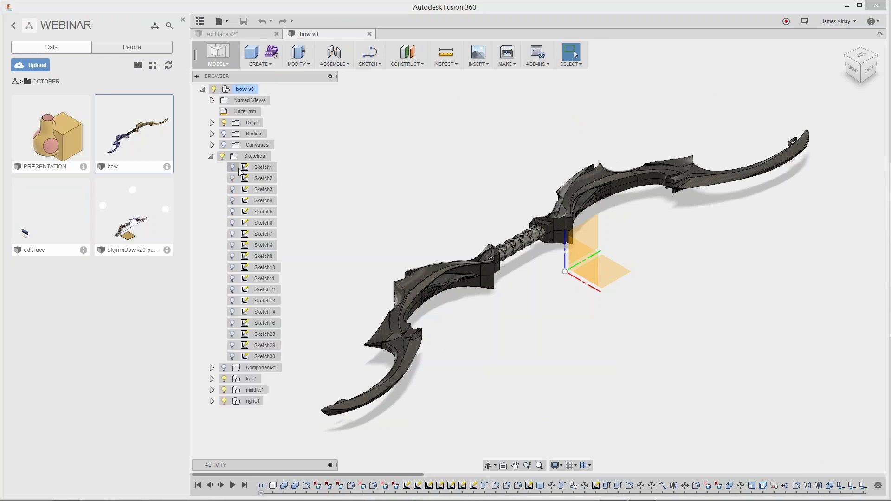
click(211, 145)
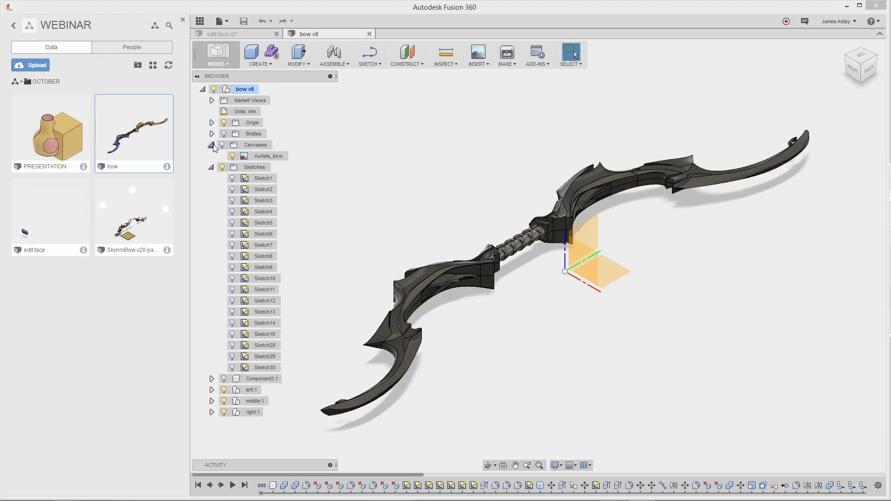
click(223, 144)
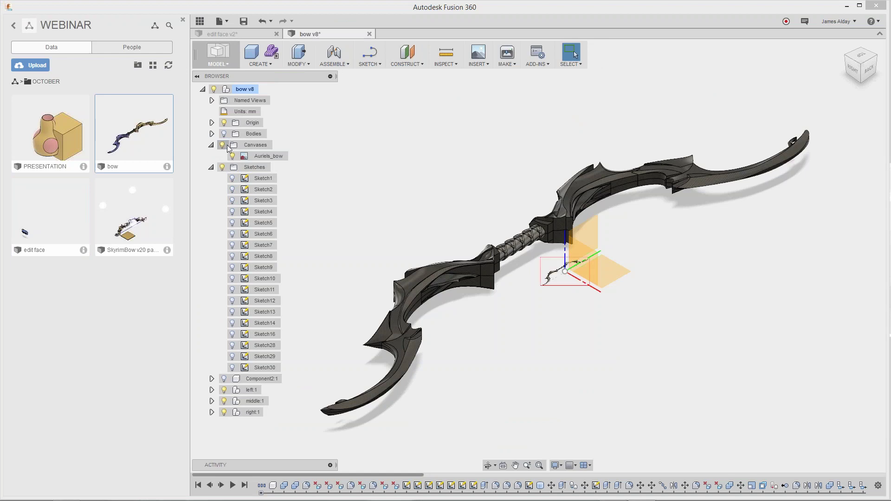
Step: Show Sketch1 and Sketch2 over the bow image, and hide the Auriels_bow canvas to examine the traced limb profile
scroll(526, 296, up, 5)
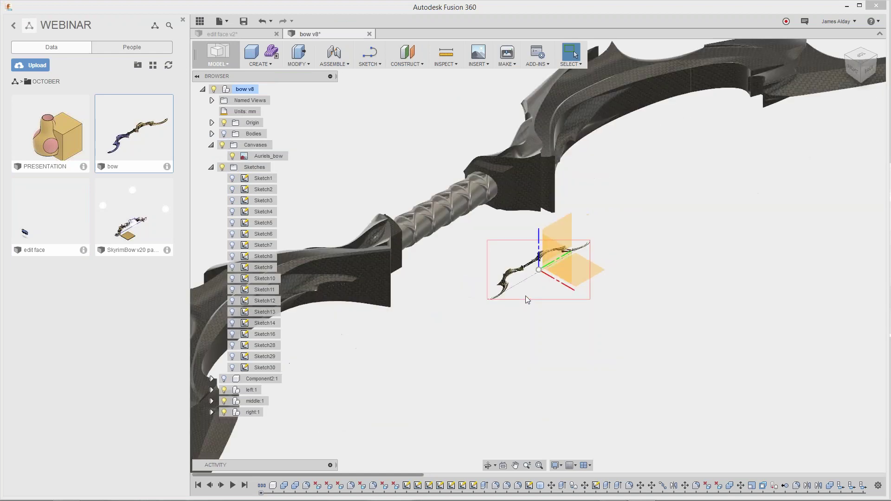
scroll(525, 296, up, 5)
click(231, 180)
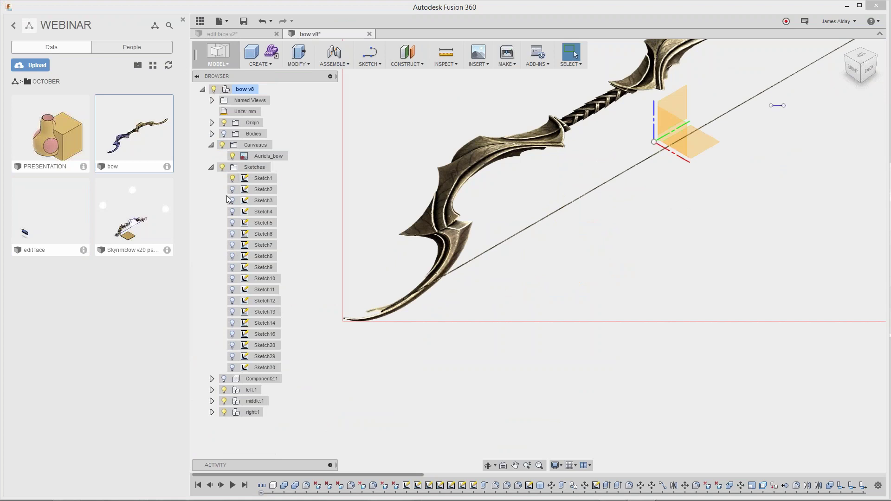
click(232, 191)
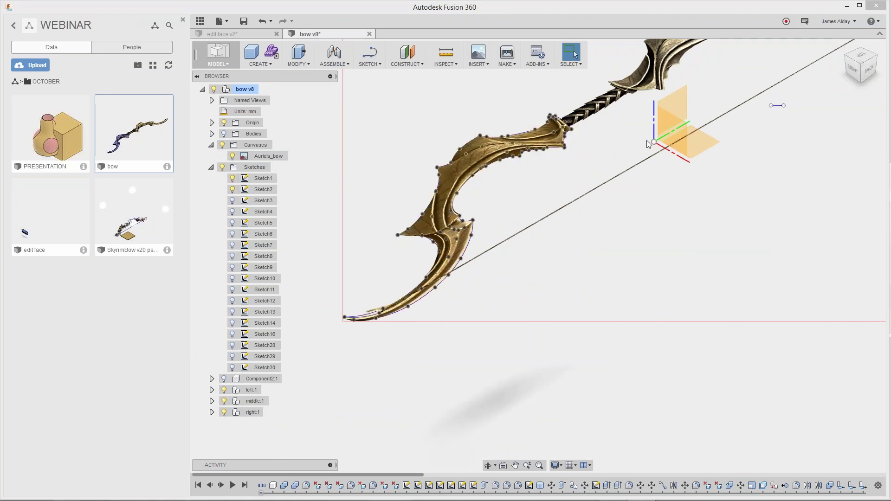
scroll(577, 236, up, 1)
middle_drag(577, 236, 530, 310)
click(233, 189)
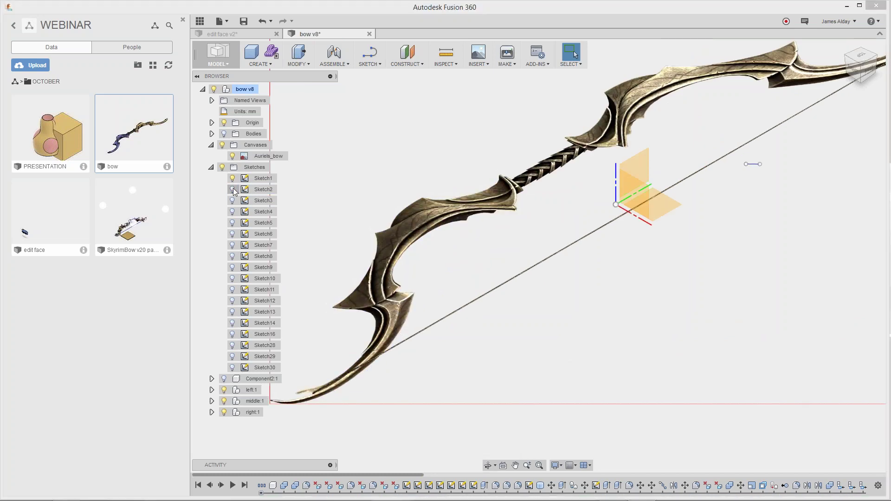
click(233, 189)
click(233, 156)
mouse_move(500, 237)
middle_down()
mouse_move(550, 237)
mouse_move(549, 275)
mouse_move(540, 269)
mouse_move(559, 185)
middle_up()
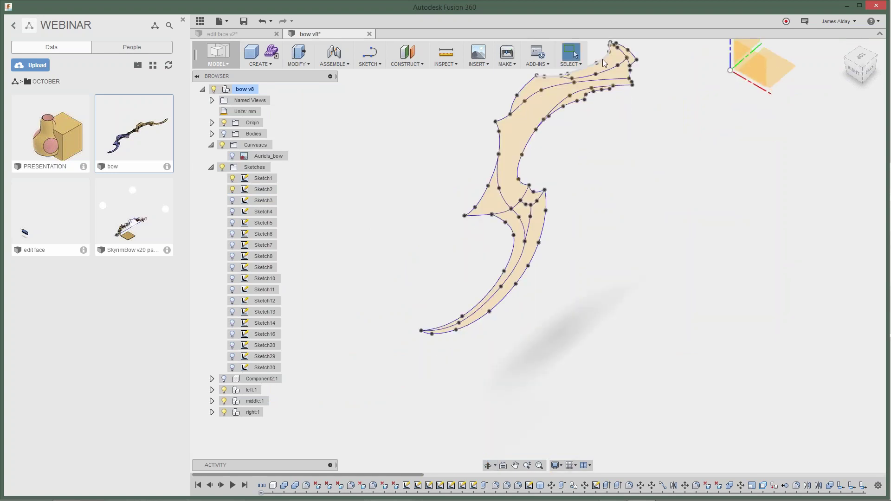
Step: Compare the sculpted block in the edit face design with the bow's sketched limb profile
click(255, 32)
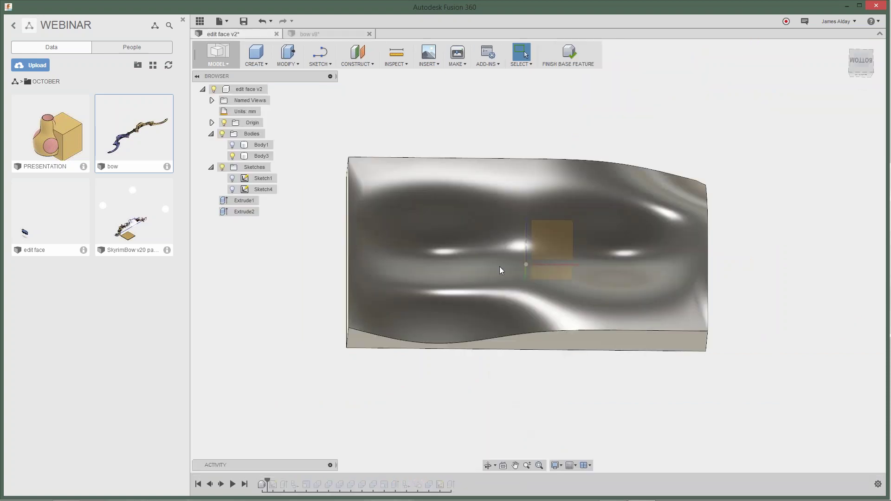
click(308, 33)
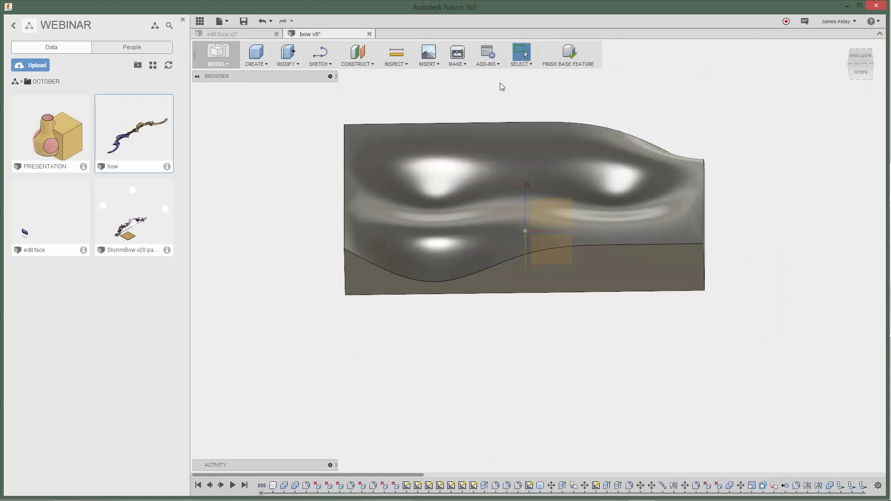
shift+middle_drag(569, 197, 561, 228)
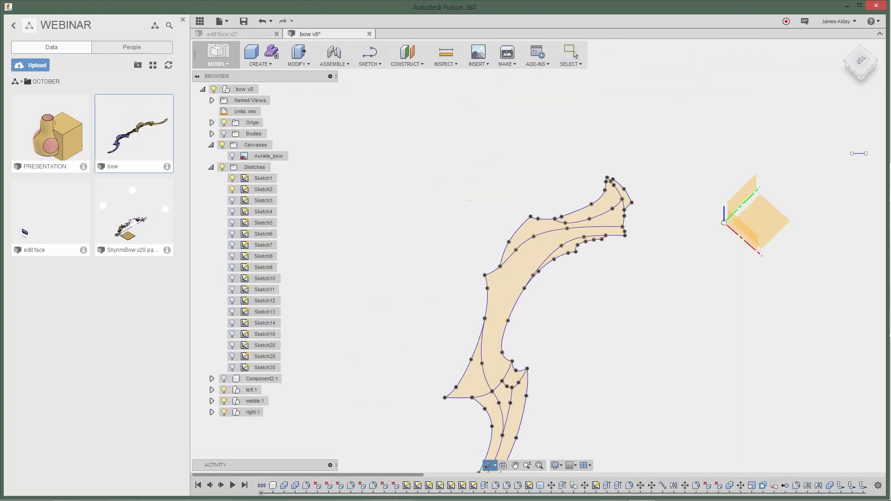
shift+middle_drag(532, 255, 673, 325)
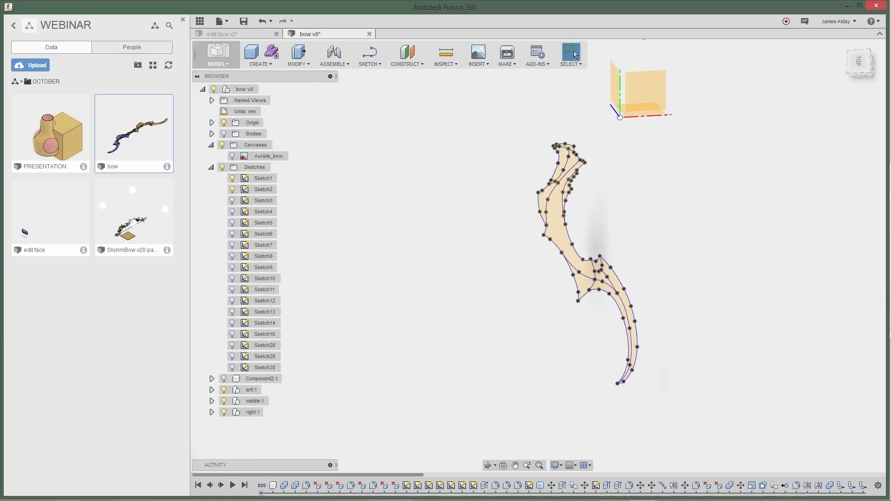
Step: Return to the edit face design, close the project data view and inspect the sculpted face from several angles
click(221, 35)
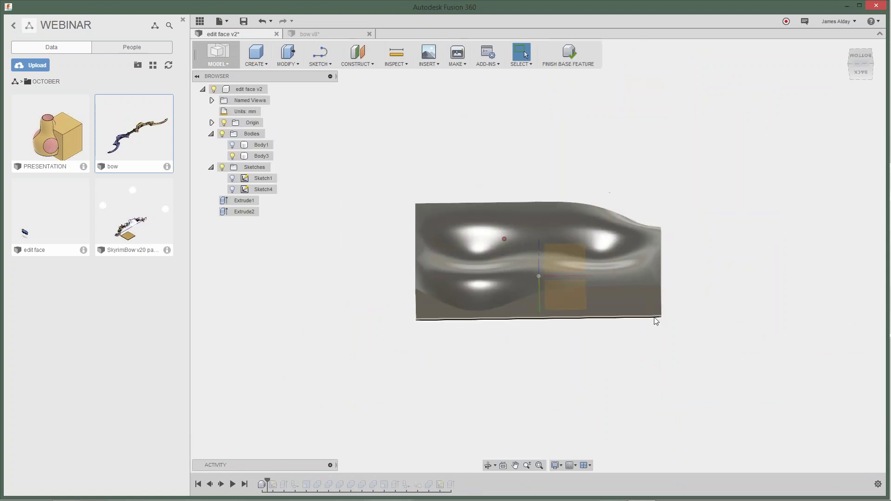
click(200, 21)
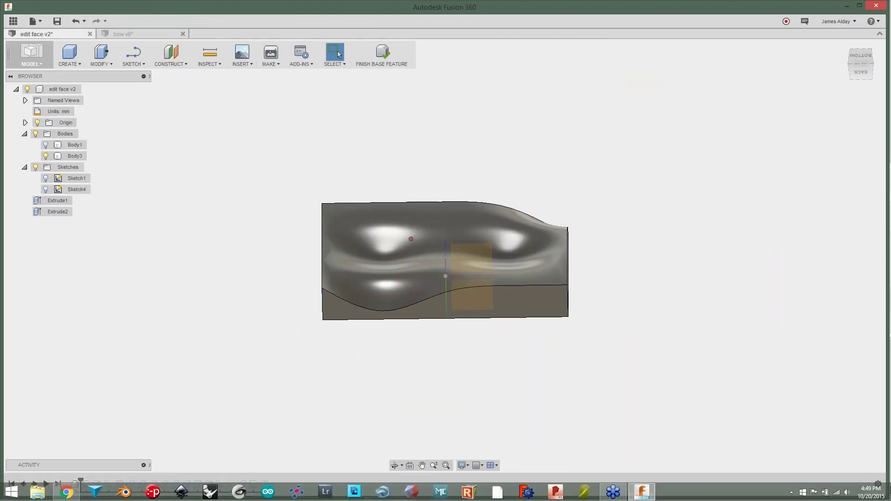
scroll(421, 187, up, 2)
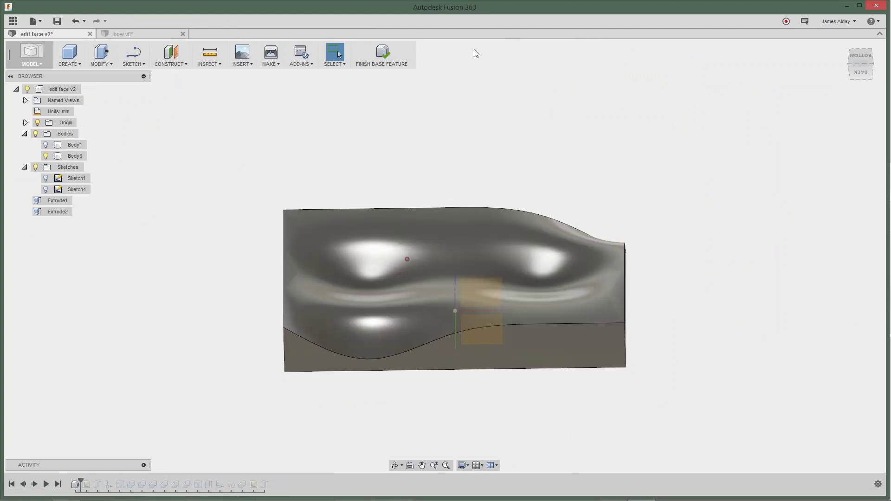
shift+middle_drag(473, 133, 424, 151)
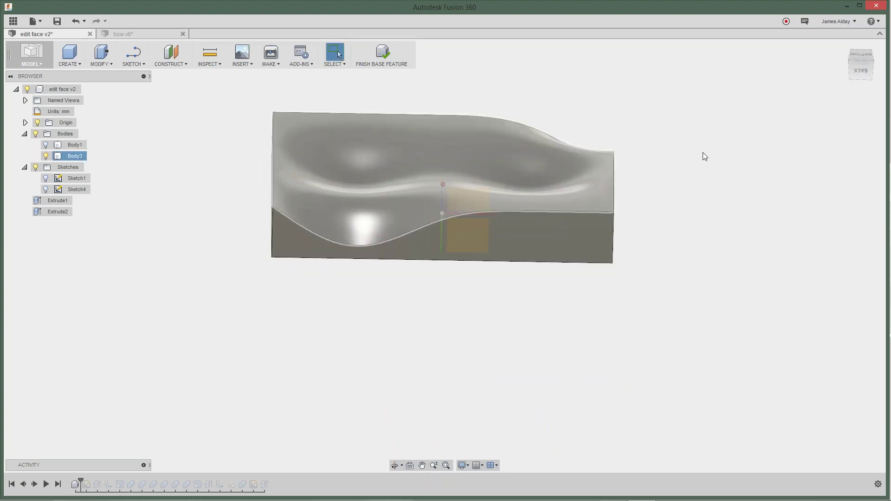
shift+middle_drag(704, 157, 714, 171)
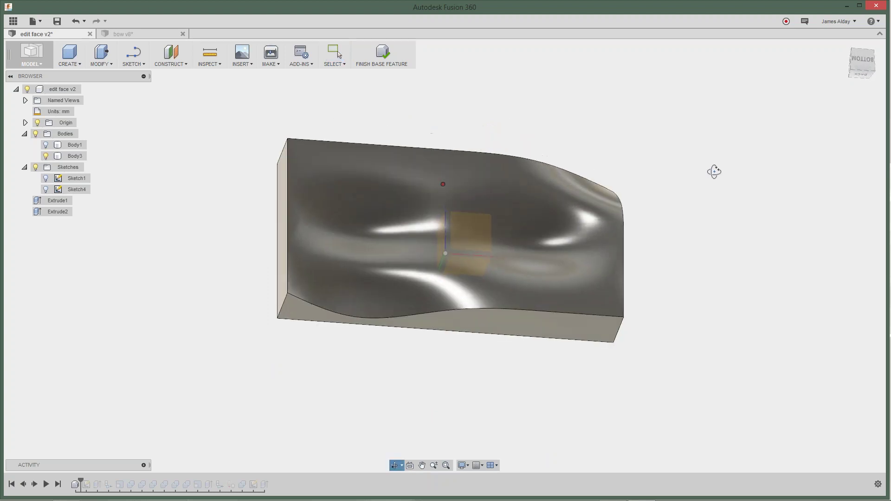
Step: From the bottom view, sketch the text "FUSION", 10 mm high in Arial, on the origin plane facing the view, over the sculpted face
click(862, 60)
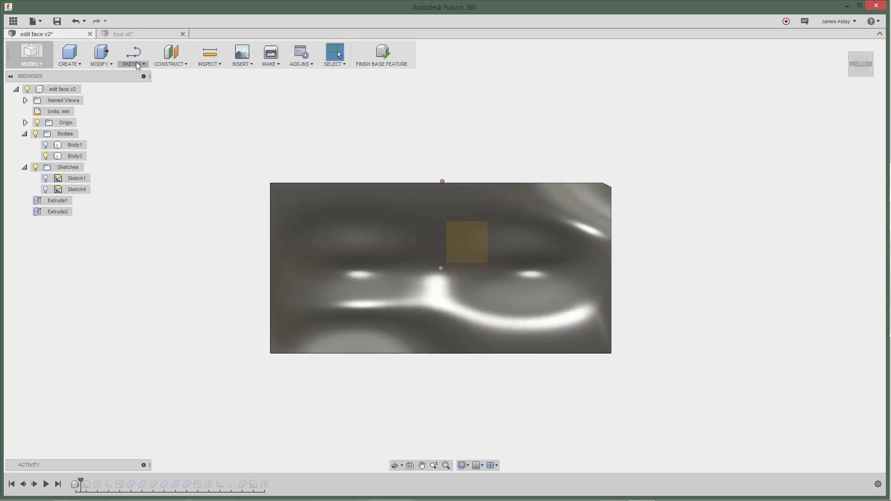
click(137, 64)
click(130, 192)
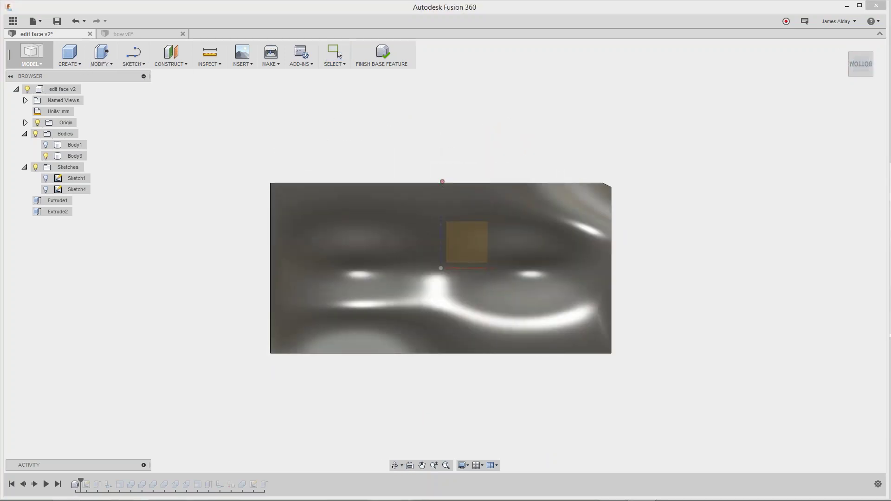
click(370, 202)
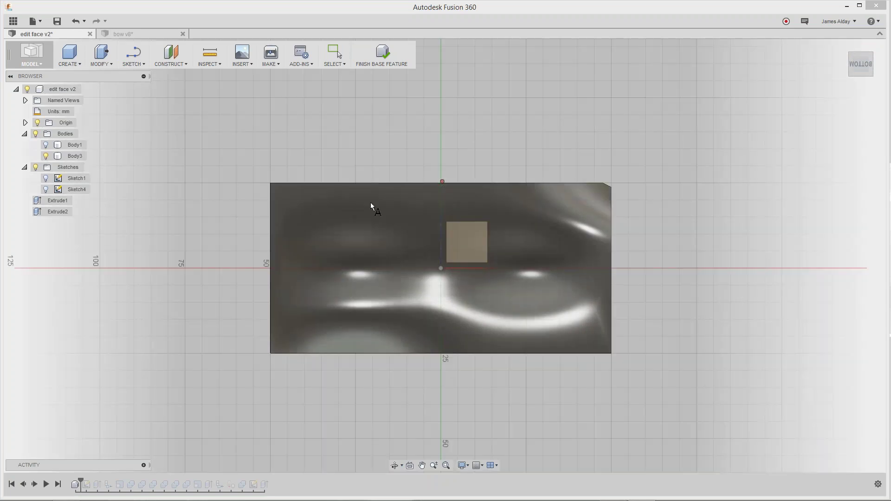
click(461, 246)
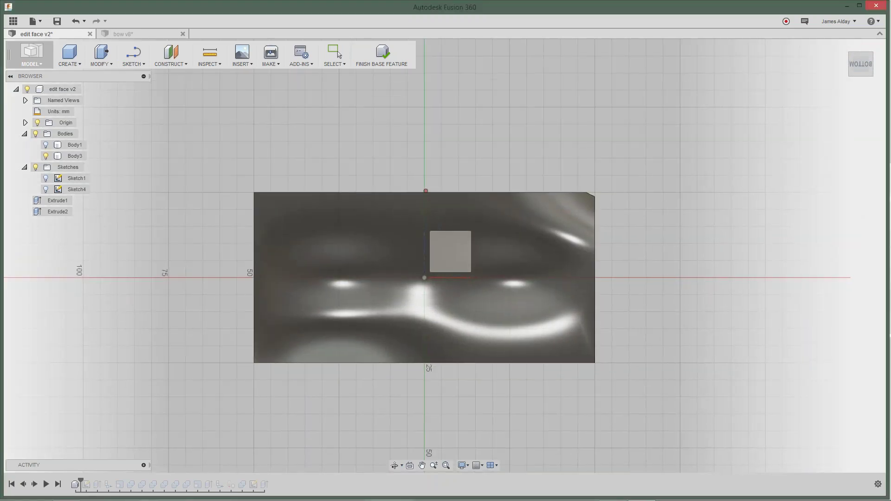
click(346, 250)
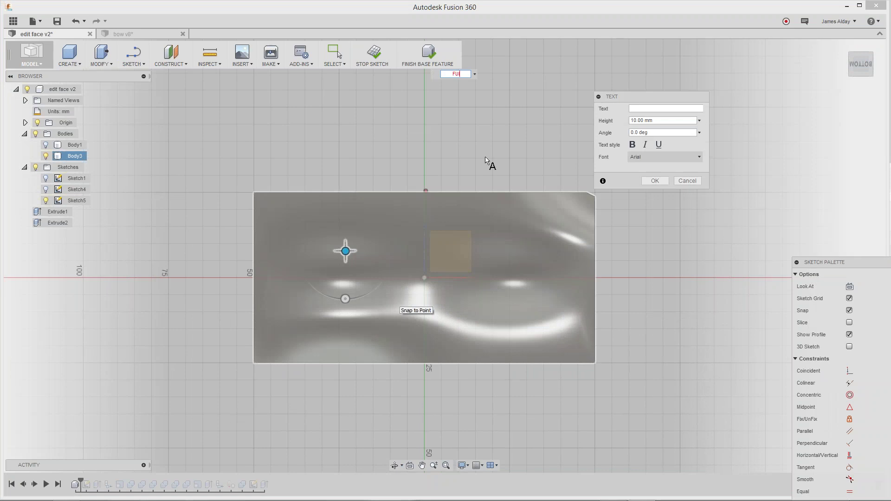
click(664, 108)
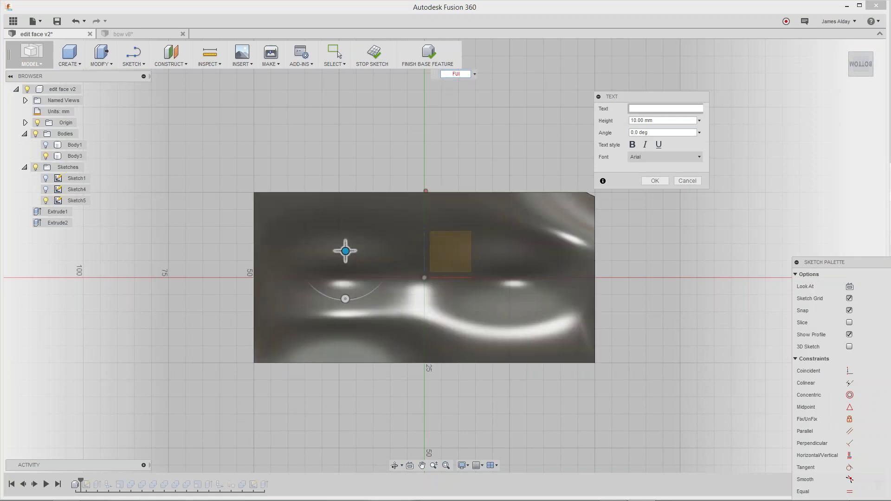
text(FUSION)
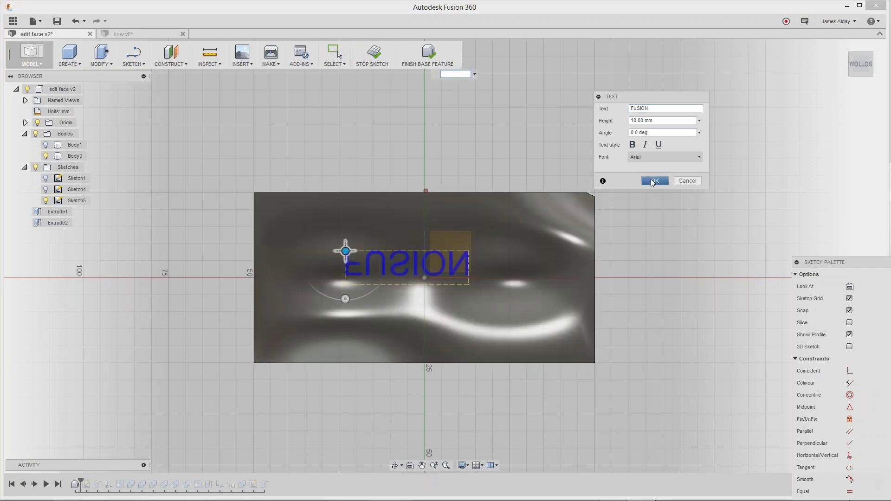
click(654, 181)
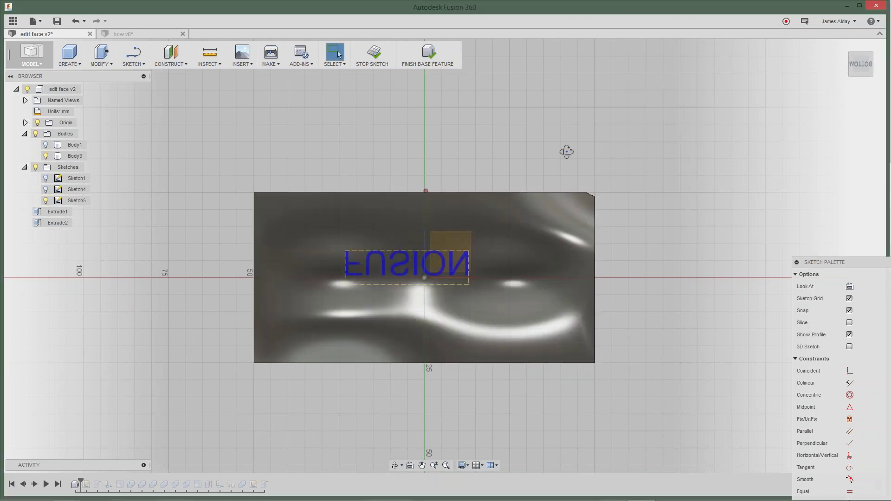
Step: Finish the base feature containing the FUSION text sketch and return to parametric modelling
shift+middle_drag(566, 151, 563, 55)
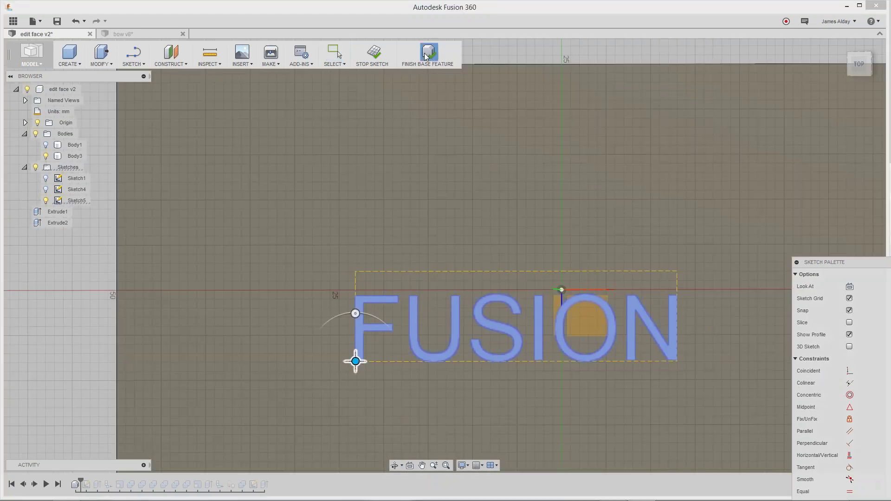
click(426, 56)
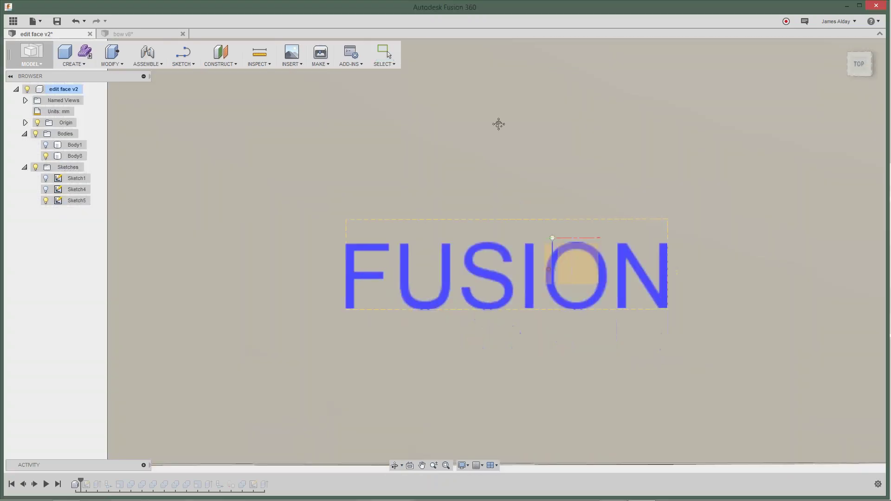
shift+middle_drag(499, 124, 508, 205)
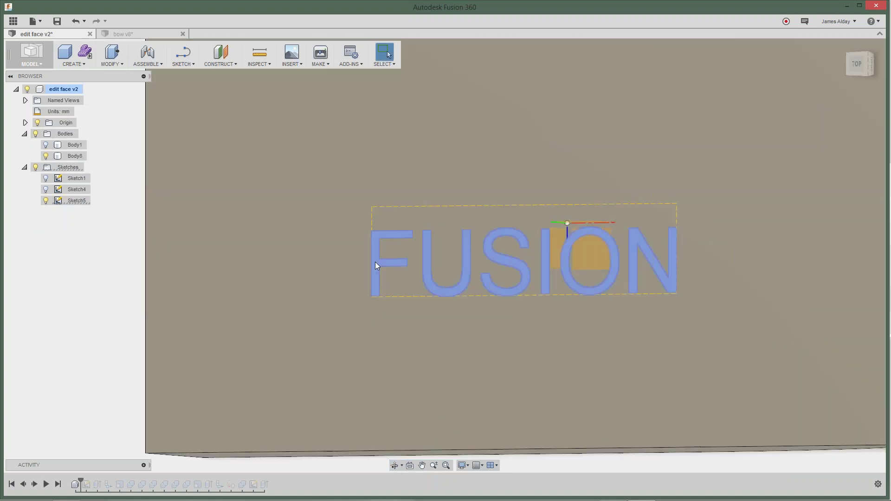
Step: Examine the commands offered for the FUSION text, its sketch and the sculpted body outside the base feature
right_click(376, 260)
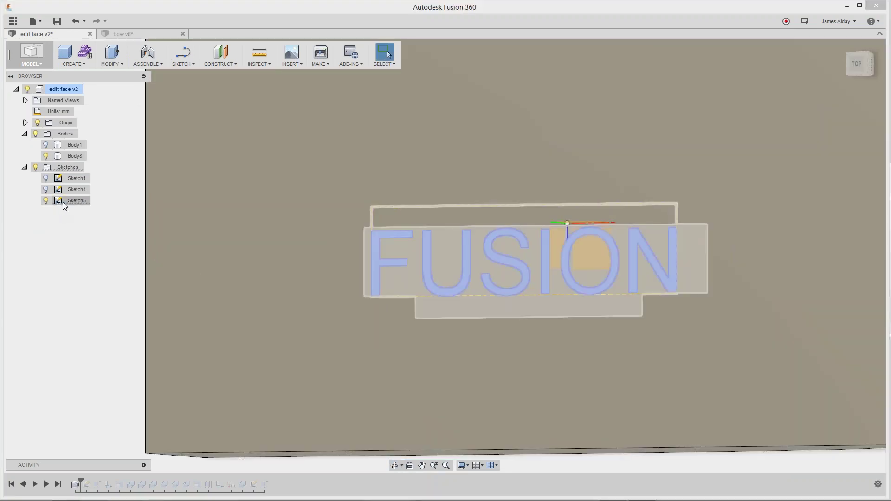
right_click(63, 202)
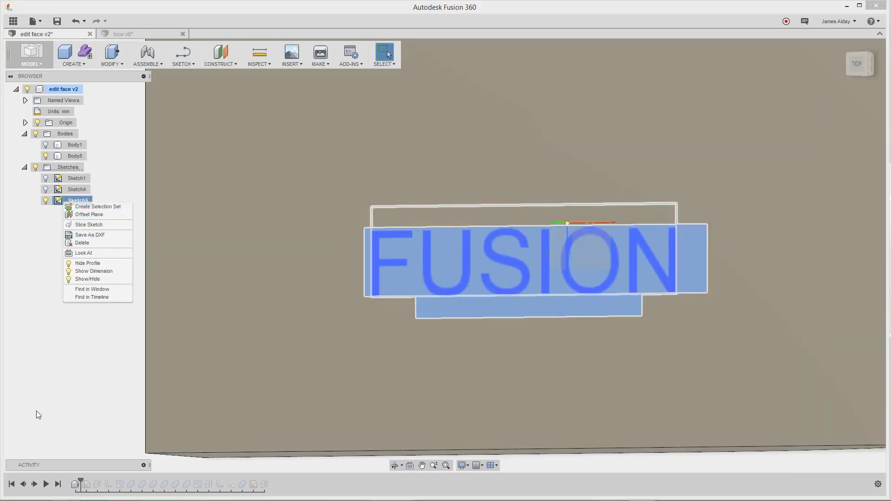
click(43, 422)
right_click(388, 263)
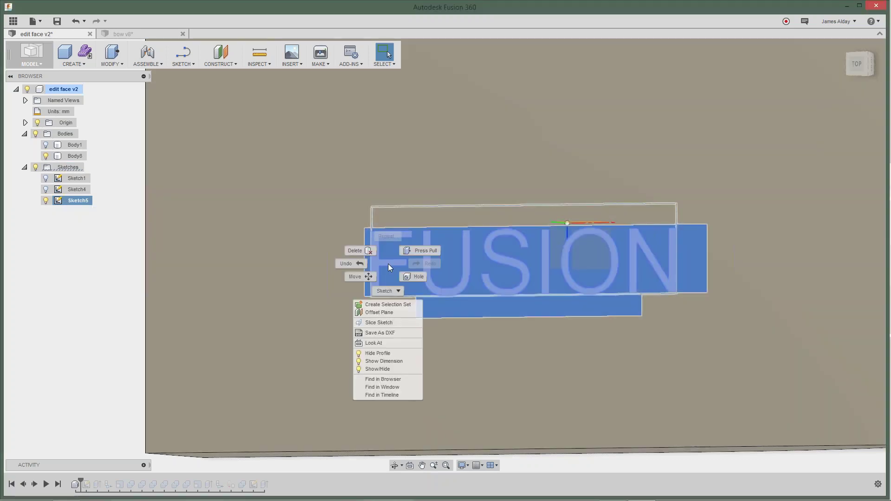
click(22, 313)
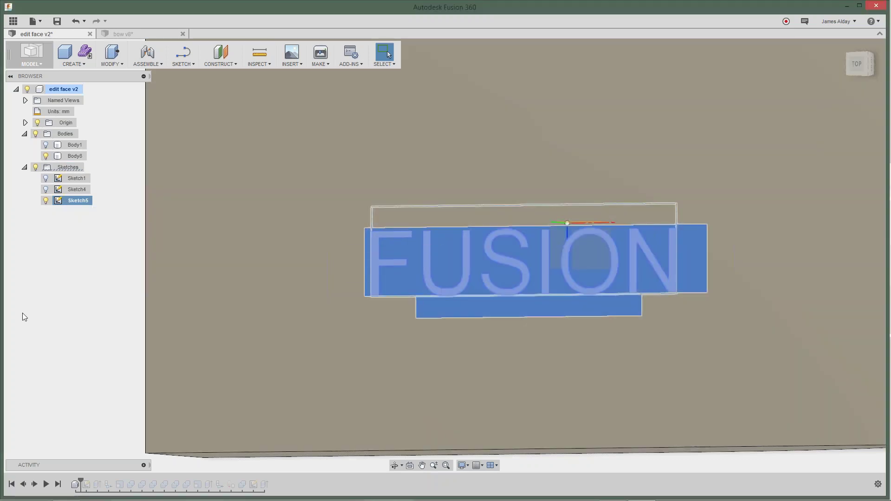
right_click(74, 200)
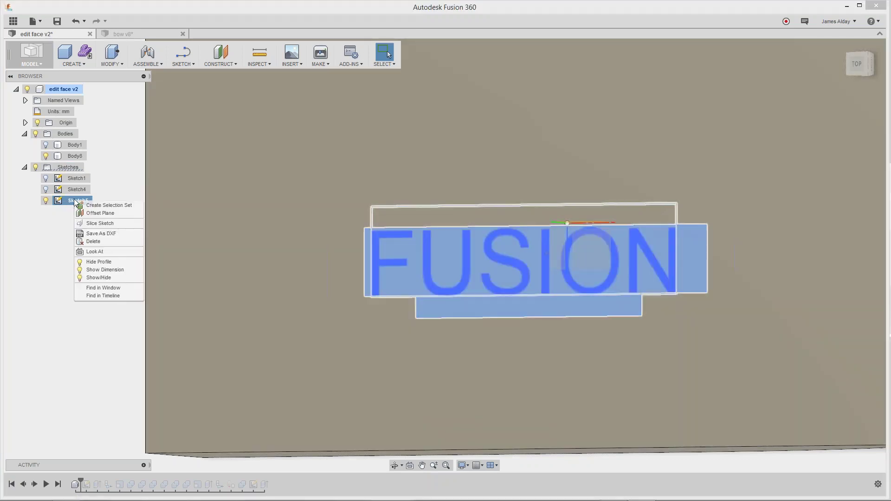
click(32, 250)
click(75, 156)
scroll(419, 268, down, 3)
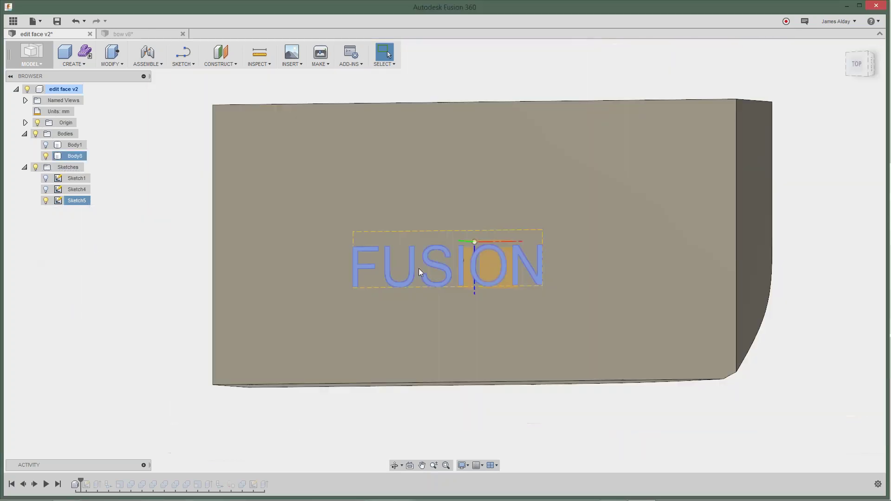
shift+middle_drag(418, 269, 447, 249)
right_click(448, 253)
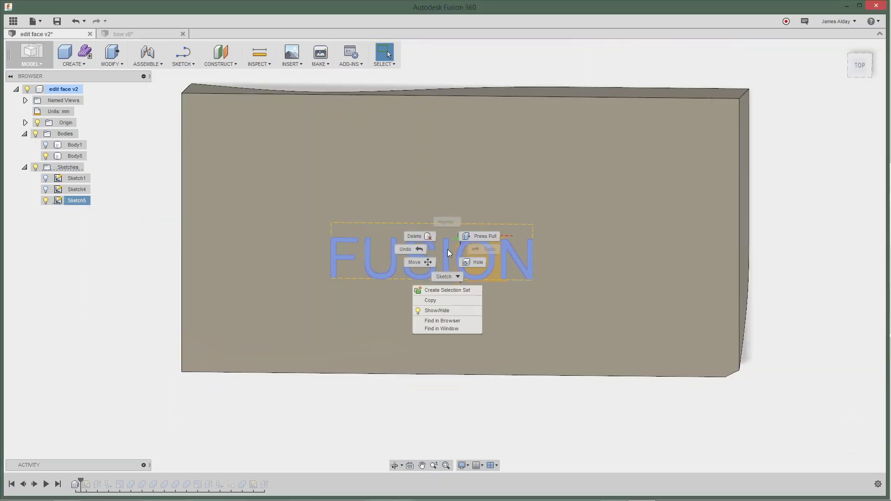
click(373, 241)
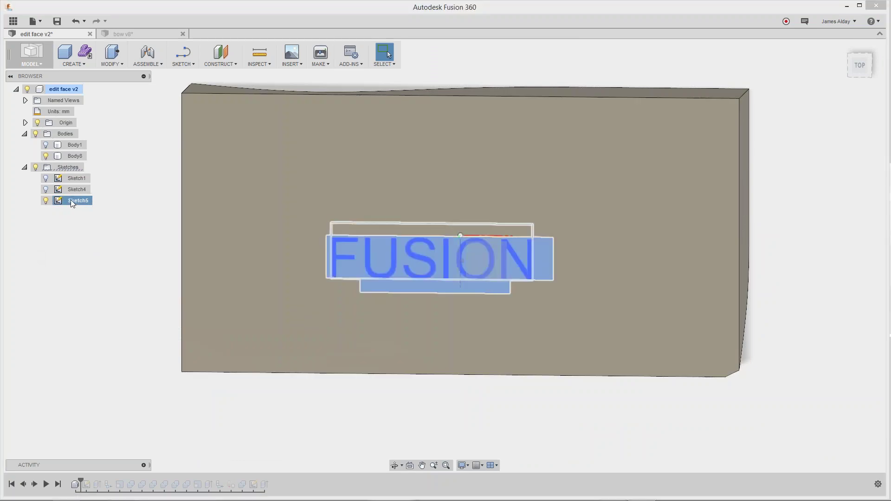
right_click(71, 203)
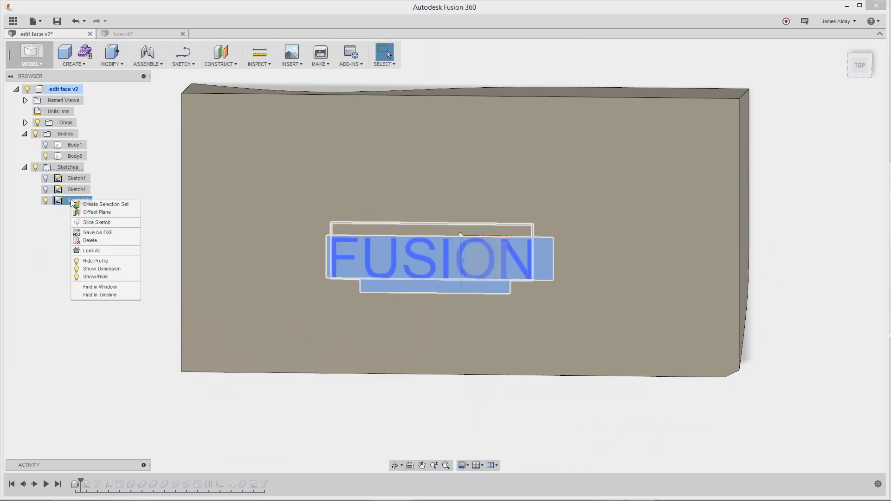
click(332, 141)
Step: In a new sketch on the origin plane, add the bold text "FUSION", 10 mm high in Arial, beside the block
mouse_move(552, 163)
shift+middle_down()
mouse_move(458, 144)
mouse_move(584, 219)
mouse_move(560, 209)
shift+middle_up()
click(221, 64)
click(183, 64)
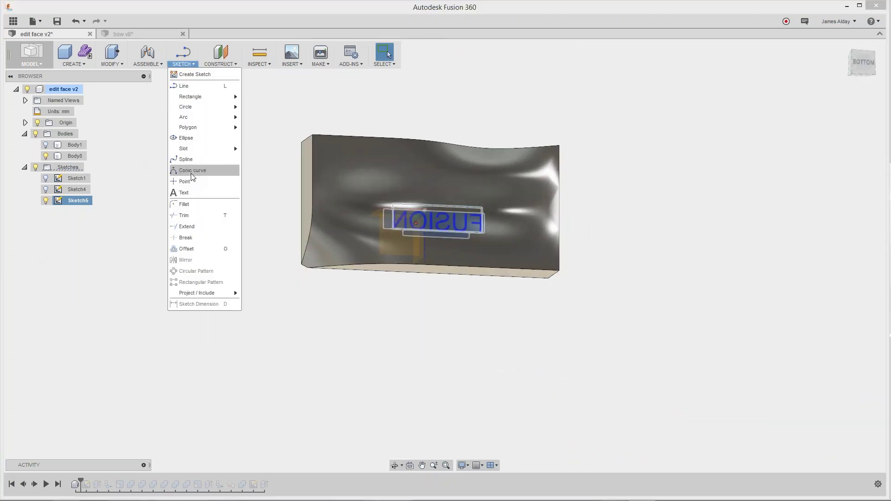
click(191, 192)
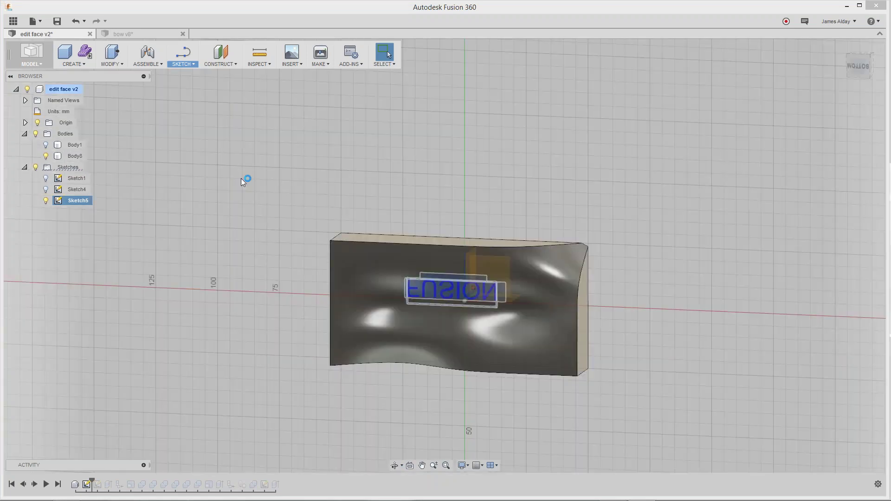
click(420, 357)
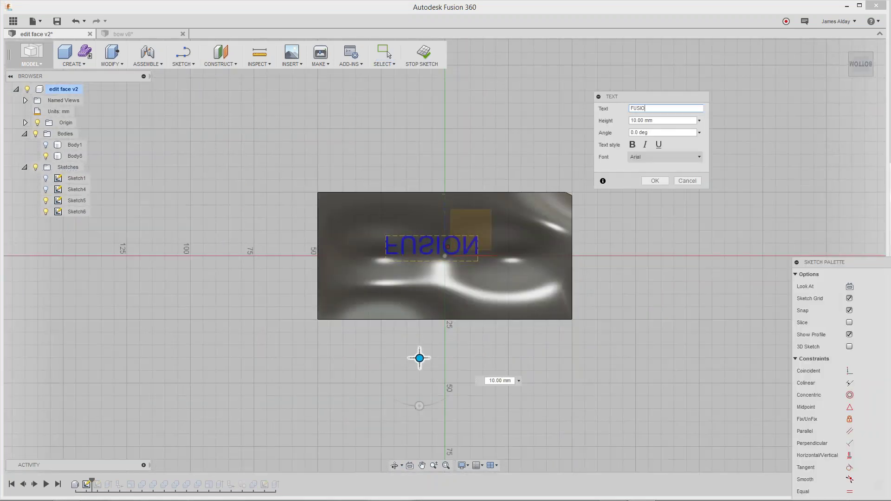
click(632, 144)
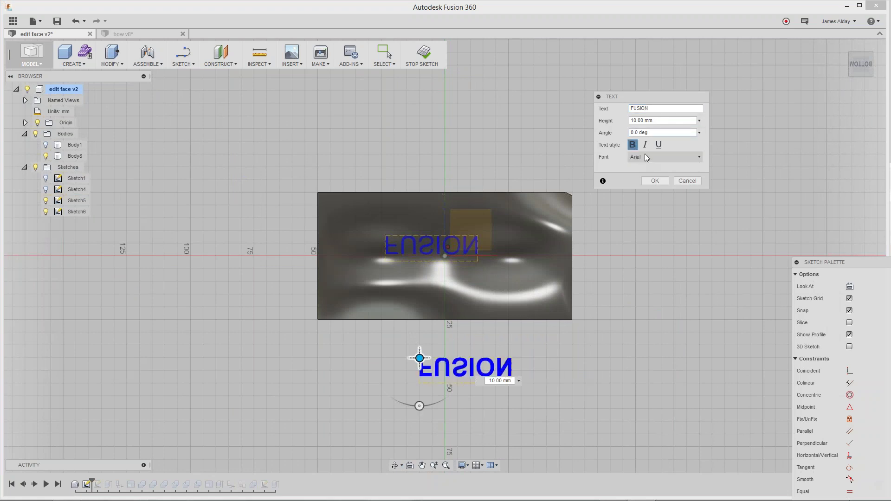
click(654, 181)
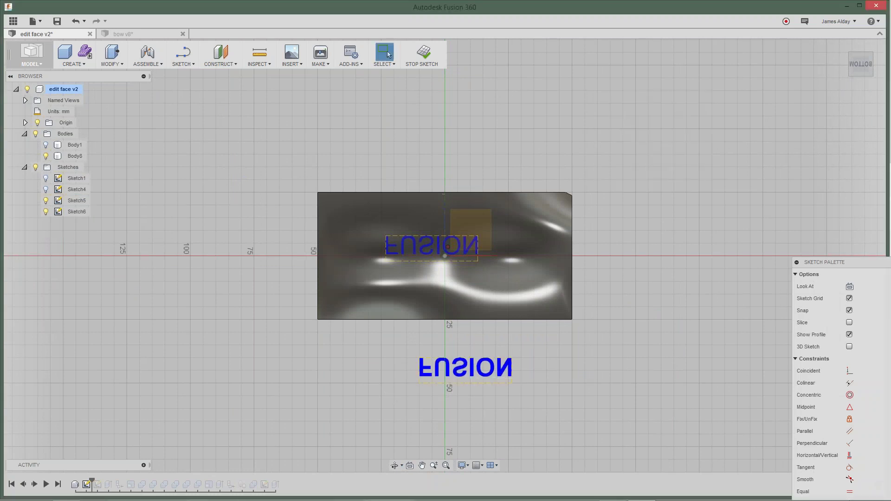
shift+middle_drag(622, 325, 629, 235)
click(421, 53)
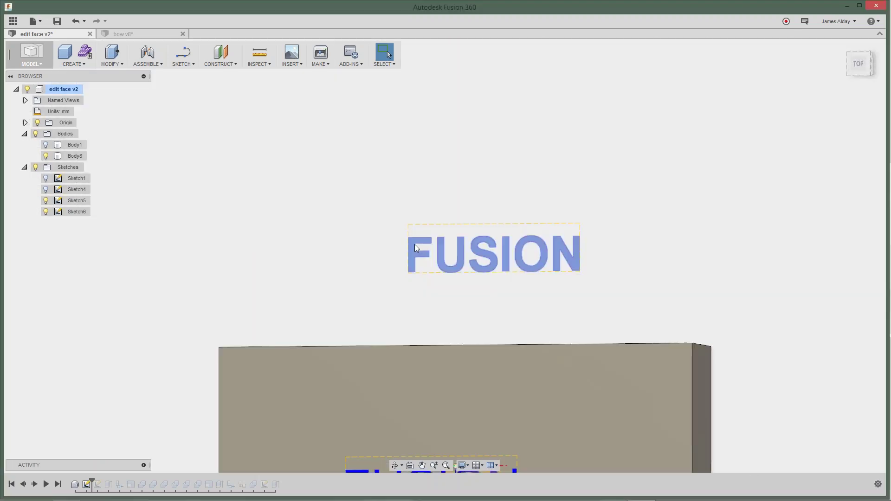
Step: Reopen the bold text's sketch and explode the FUSION text into sketch curves
right_click(414, 244)
click(400, 306)
key(ctrl+v)
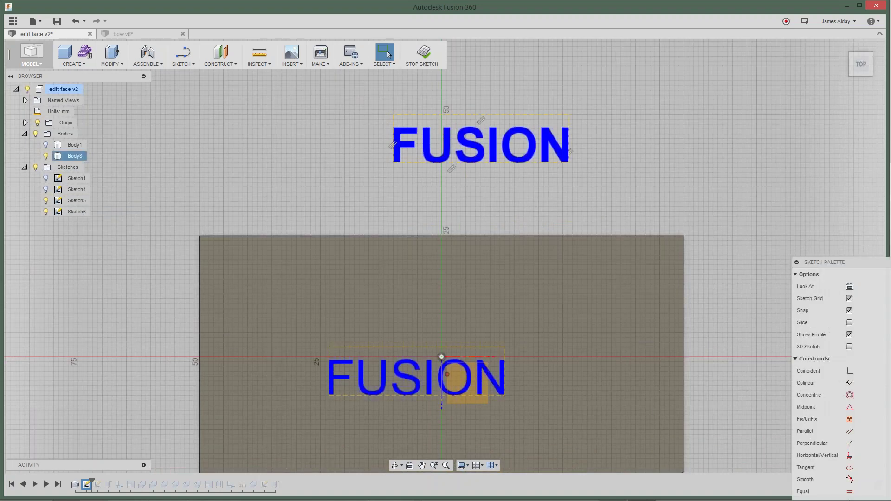
right_click(406, 213)
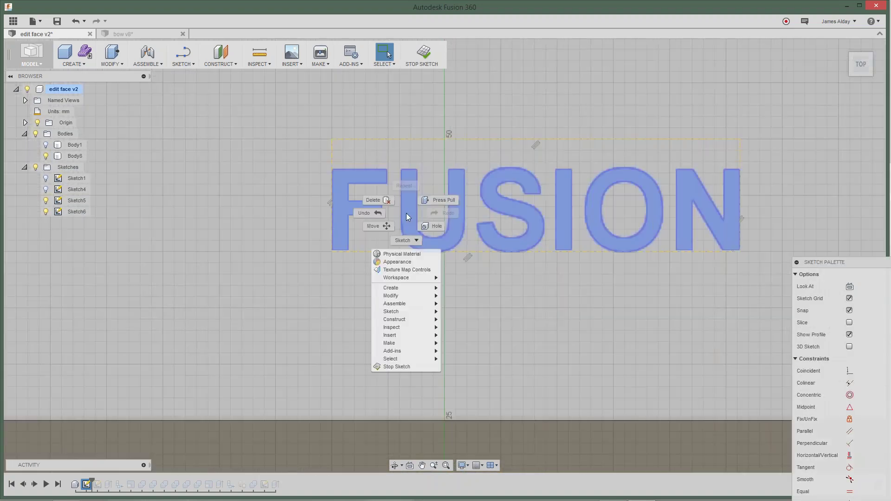
click(331, 184)
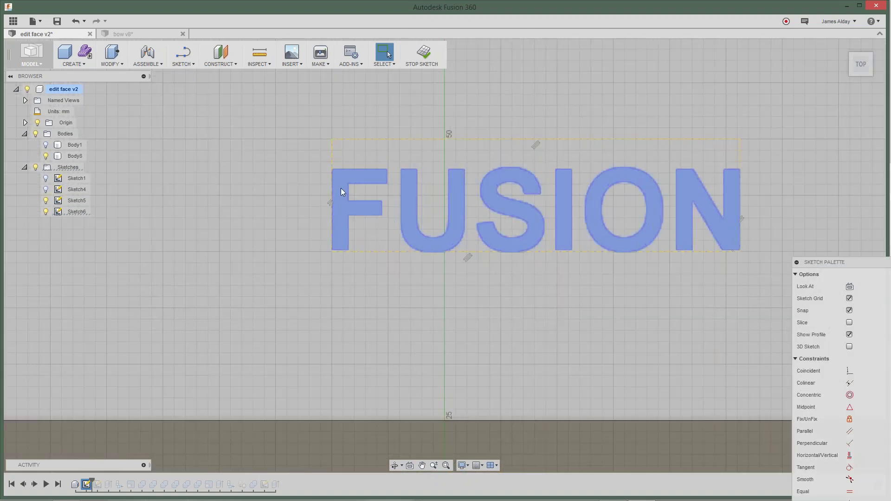
right_click(341, 191)
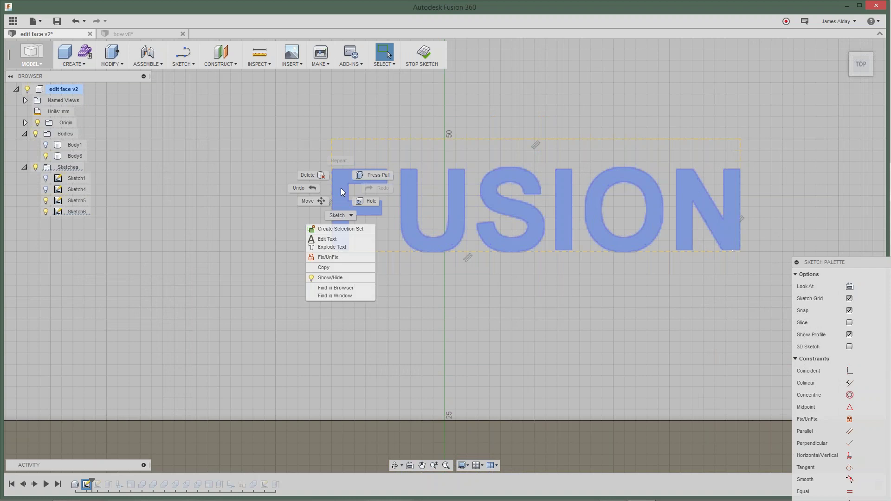
click(343, 247)
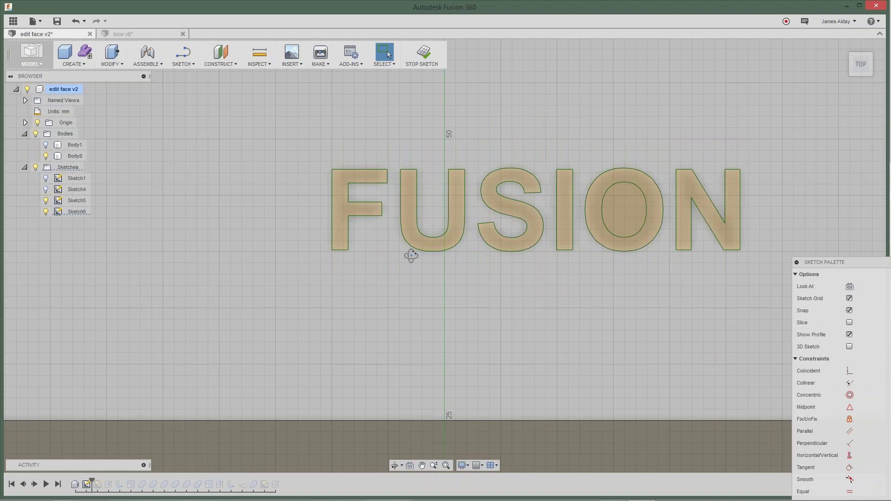
Step: Extrude the six exploded FUSION letter profiles to one side as new bodies
shift+middle_drag(411, 255, 411, 255)
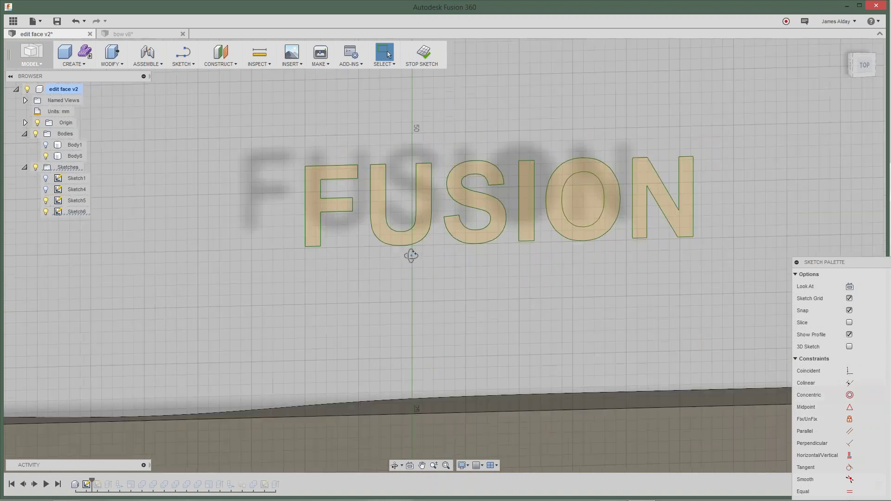
key(l)
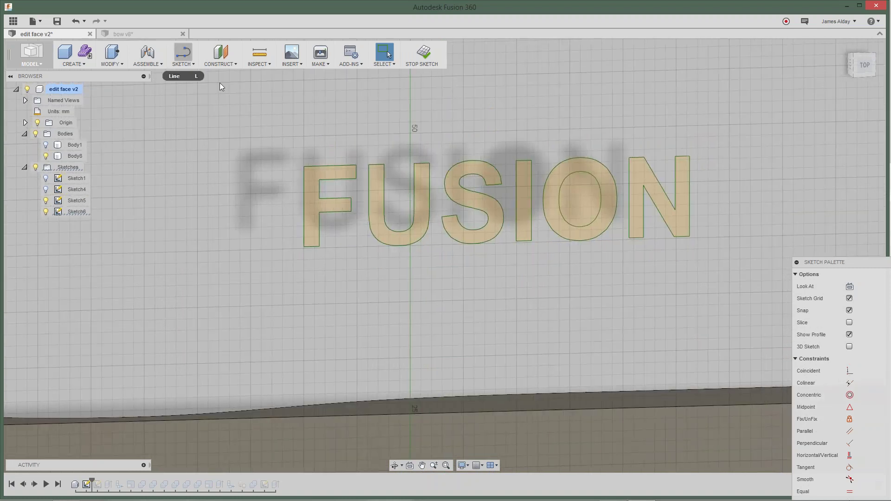
key(Escape)
mouse_move(287, 153)
mouse_down()
mouse_move(532, 181)
mouse_move(566, 170)
mouse_move(636, 174)
mouse_up()
right_click(636, 174)
click(639, 216)
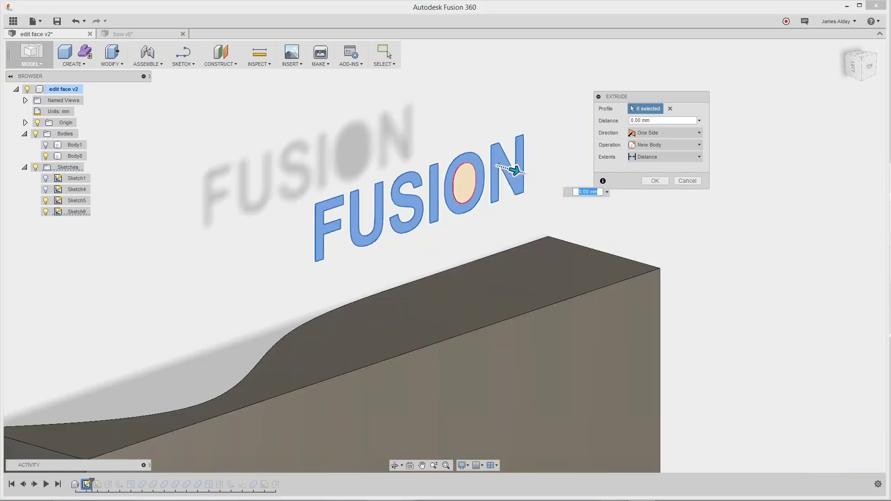
drag(513, 169, 621, 250)
click(654, 192)
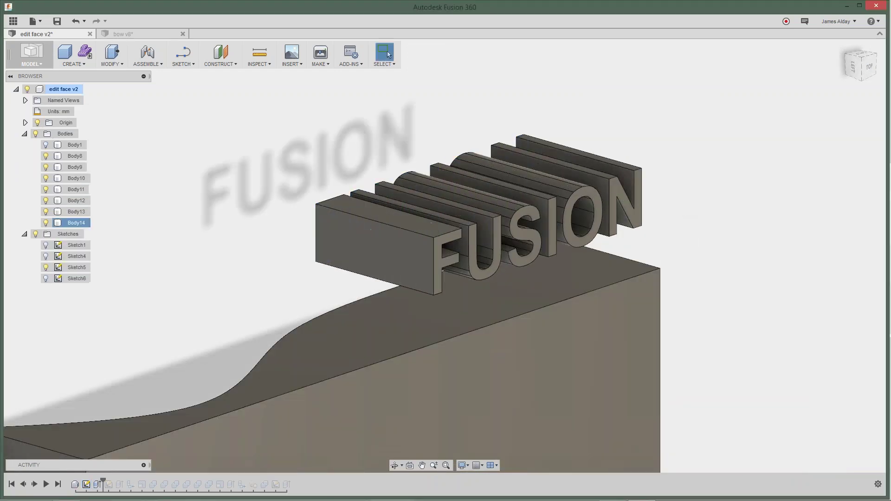
Step: Start moving the six extruded letter bodies and set the move pivot at the origin point
shift+middle_drag(650, 148, 682, 132)
drag(675, 190, 784, 245)
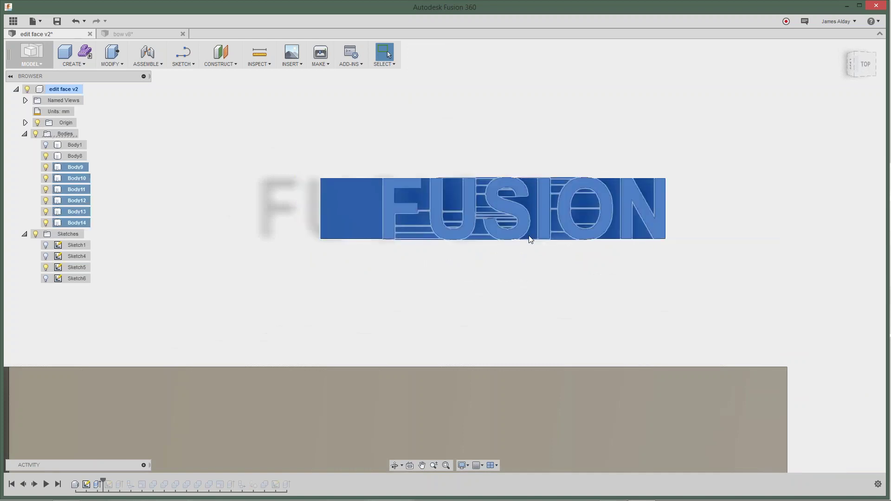
right_click(333, 193)
click(317, 208)
scroll(402, 308, down, 5)
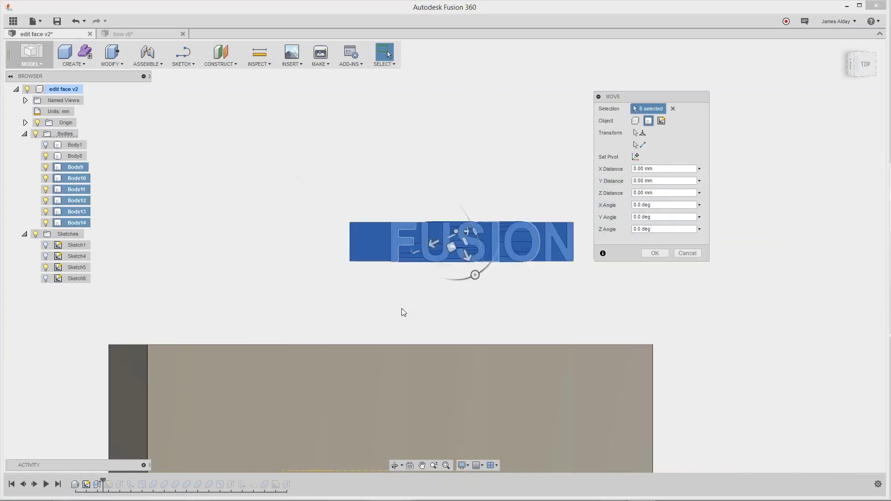
shift+middle_drag(339, 264, 583, 216)
click(460, 407)
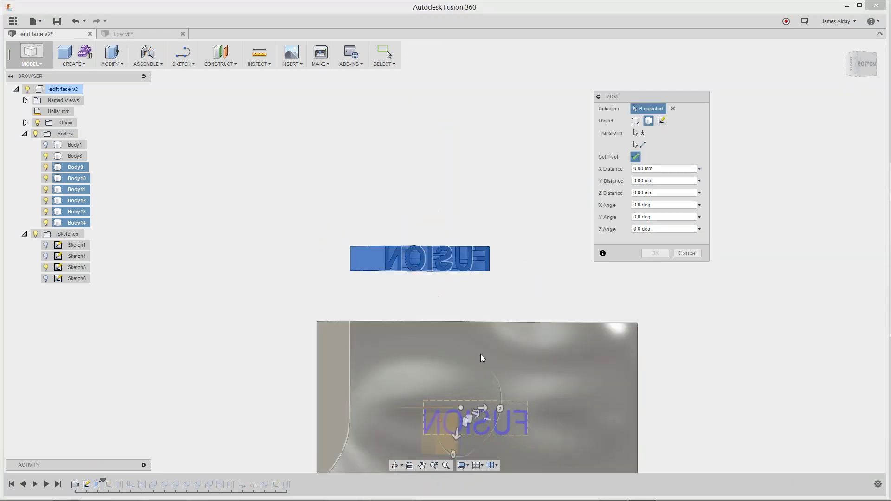
middle_drag(461, 408, 446, 339)
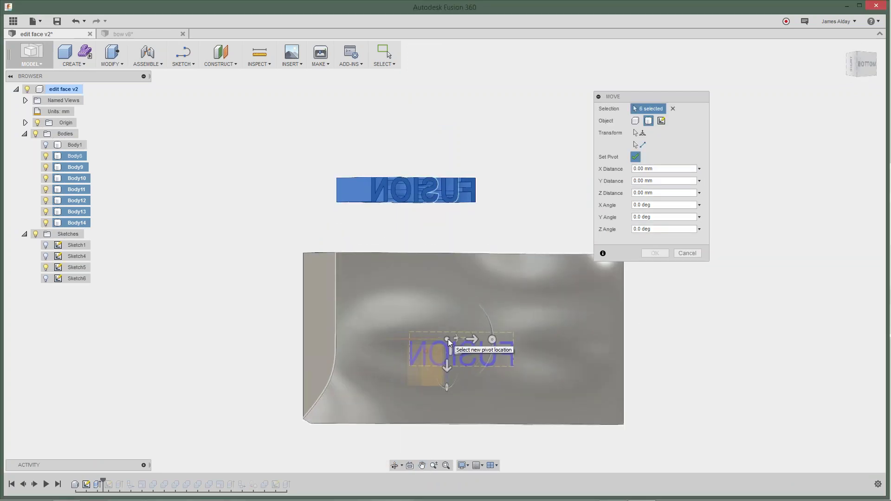
shift+middle_drag(474, 278, 557, 264)
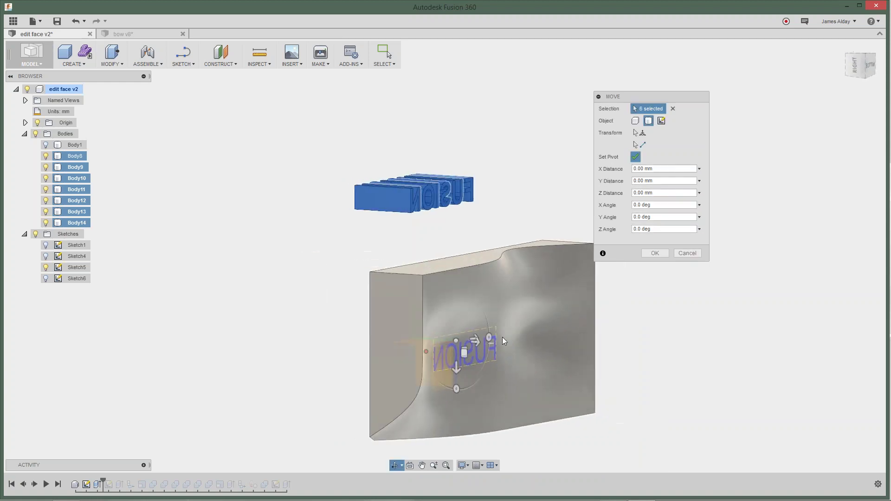
drag(489, 338, 478, 361)
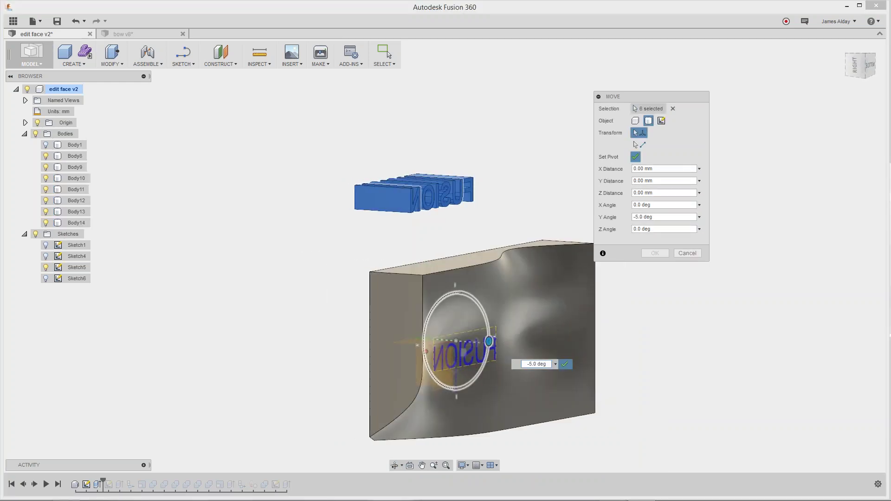
click(635, 157)
Step: Try rotating the six letter bodies about the origin pivot, with a Y angle of -175 degrees, and undo the rotation
drag(489, 341, 424, 342)
middle_drag(357, 273, 290, 158)
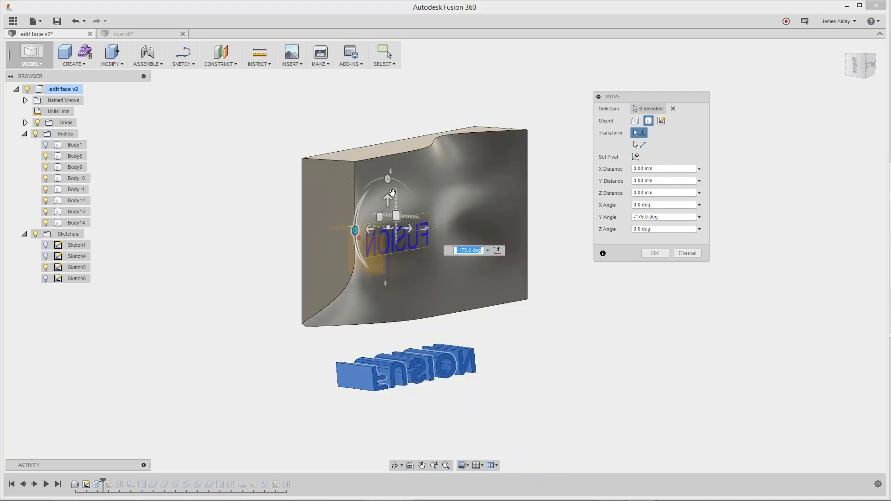
click(388, 179)
drag(392, 178, 395, 177)
shift+middle_drag(573, 381, 596, 368)
key(ctrl+z)
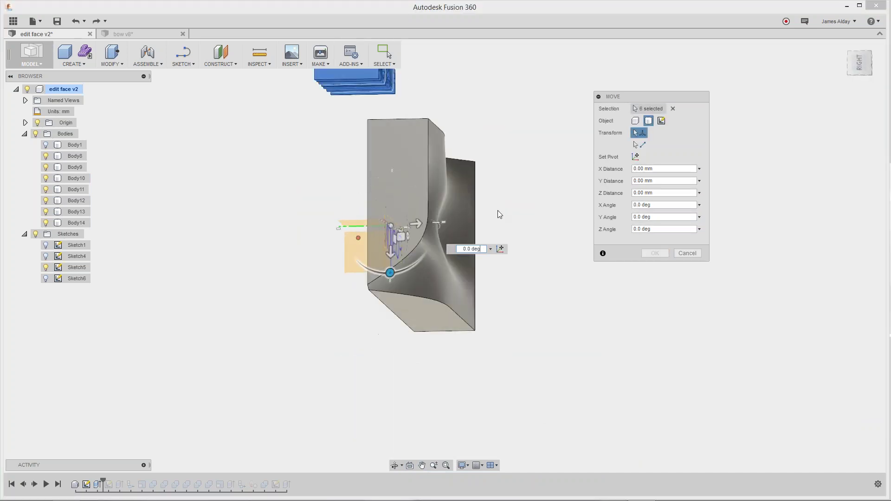
Step: With the pivot reset onto the letter bodies, rotate them to face the other way and move them against the block's flat back face
scroll(498, 210, down, 3)
middle_drag(499, 169, 501, 209)
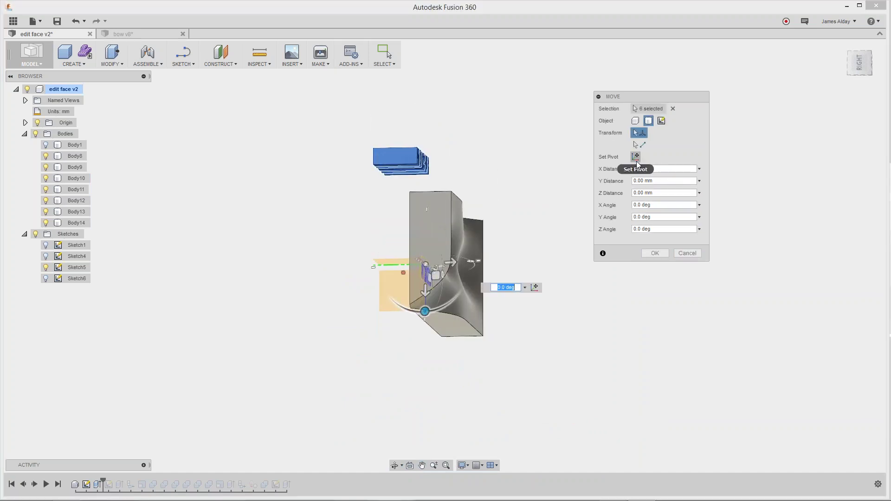
click(396, 146)
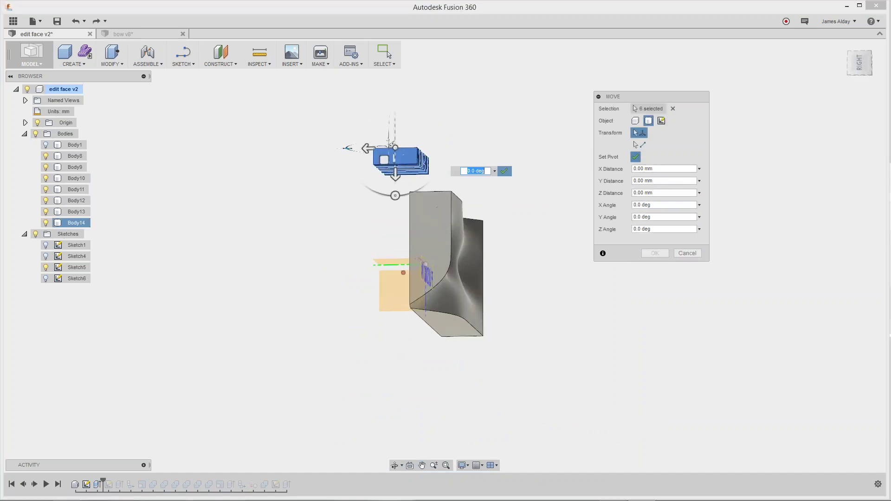
drag(394, 197, 394, 100)
shift+middle_drag(458, 148, 443, 167)
drag(298, 155, 433, 154)
drag(358, 165, 462, 273)
click(654, 252)
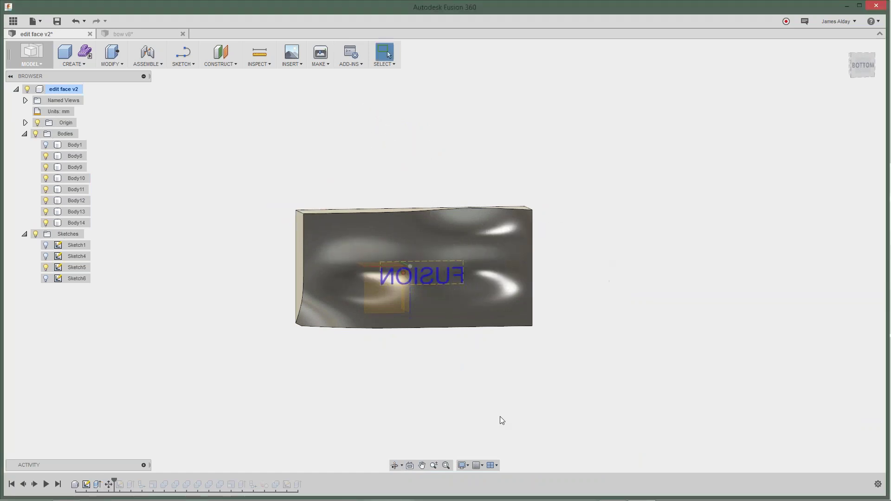
Step: Move five of the letter bodies through the block towards the sculpted face with a Y distance of -23 mm
scroll(516, 419, up, 5)
shift+middle_drag(482, 370, 307, 334)
right_click(308, 334)
click(280, 346)
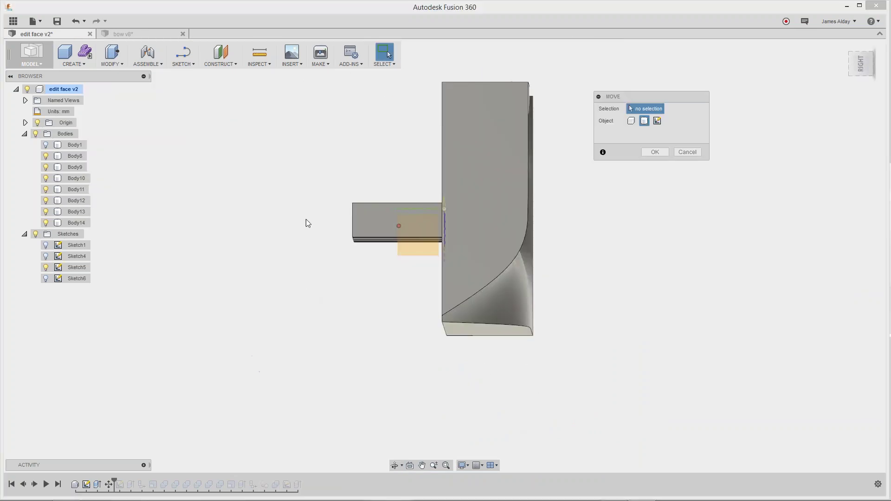
drag(291, 168, 453, 276)
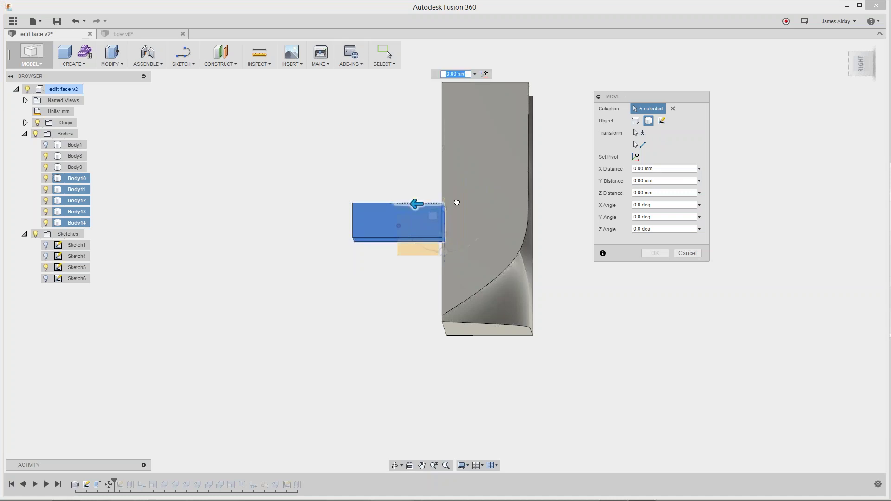
drag(416, 203, 526, 204)
shift+middle_drag(585, 128, 410, 203)
Step: Move the remaining letter I body through the block to line up with the other five letters
click(673, 108)
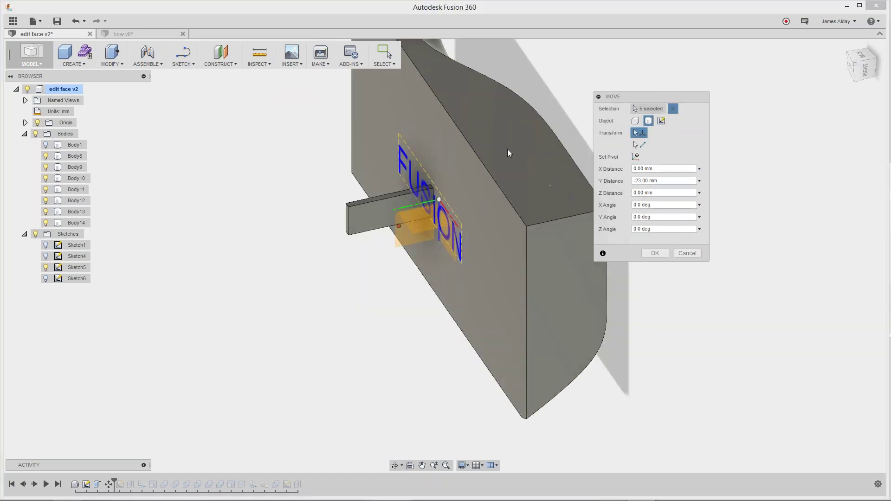
click(364, 226)
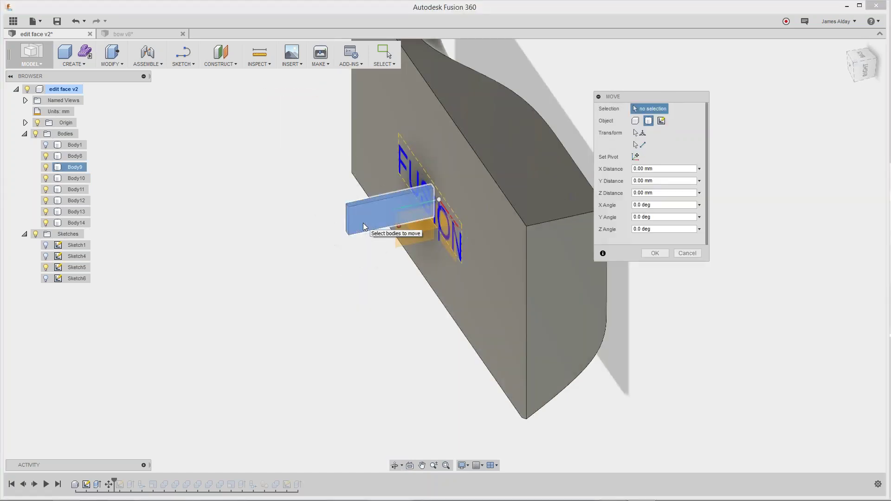
drag(352, 230, 423, 210)
click(653, 255)
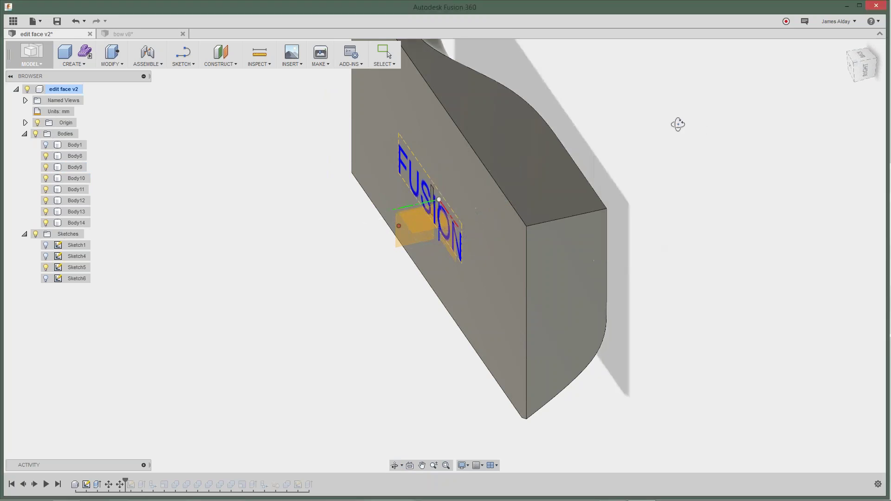
Step: Hide all the sketches so only the letter bodies and the sculpted block are displayed
shift+middle_drag(676, 123, 464, 140)
click(35, 234)
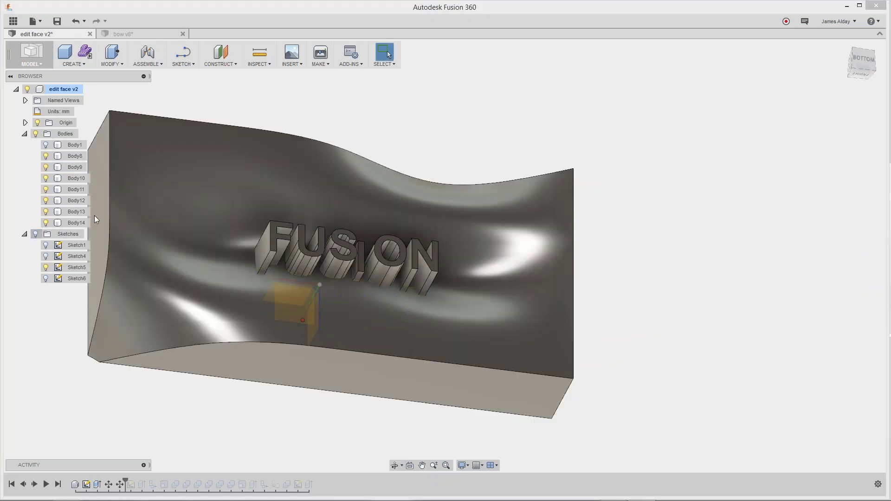
shift+middle_drag(622, 185, 607, 172)
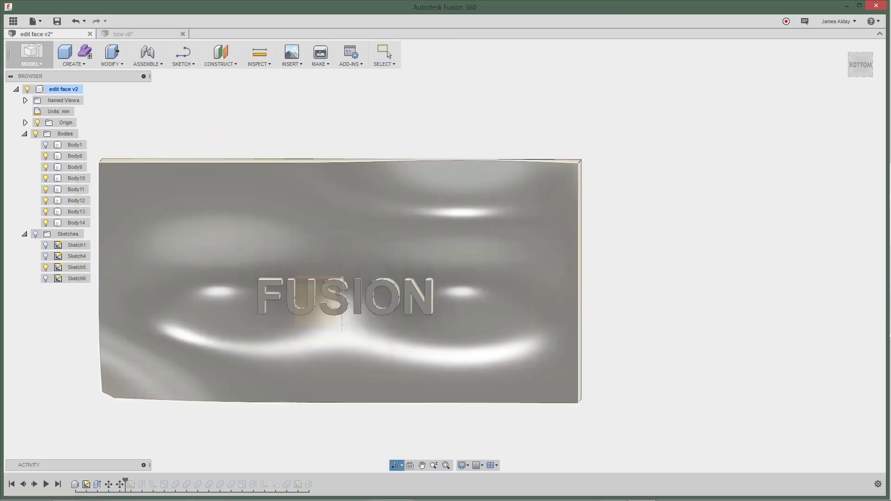
middle_drag(429, 296, 418, 167)
Step: Combine the letter F body as target with the sculpted block as tool, using Intersect with Keep Tools enabled
click(112, 64)
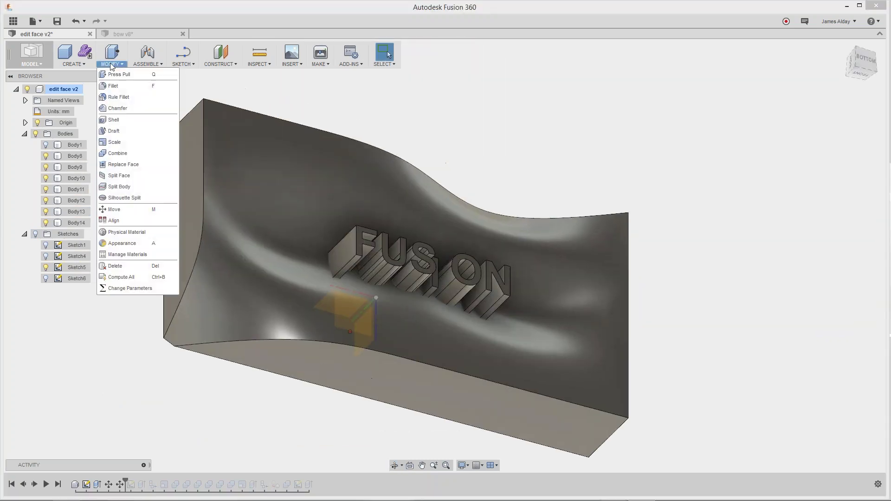
click(135, 152)
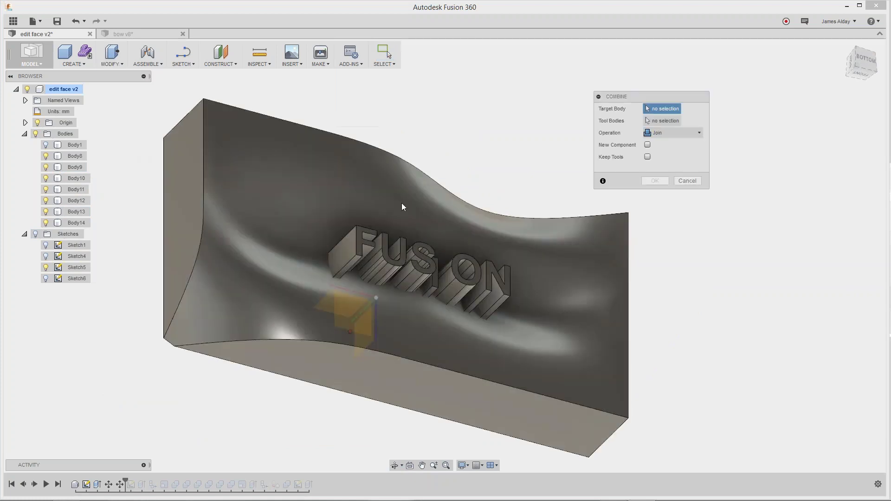
click(373, 183)
click(673, 133)
click(668, 167)
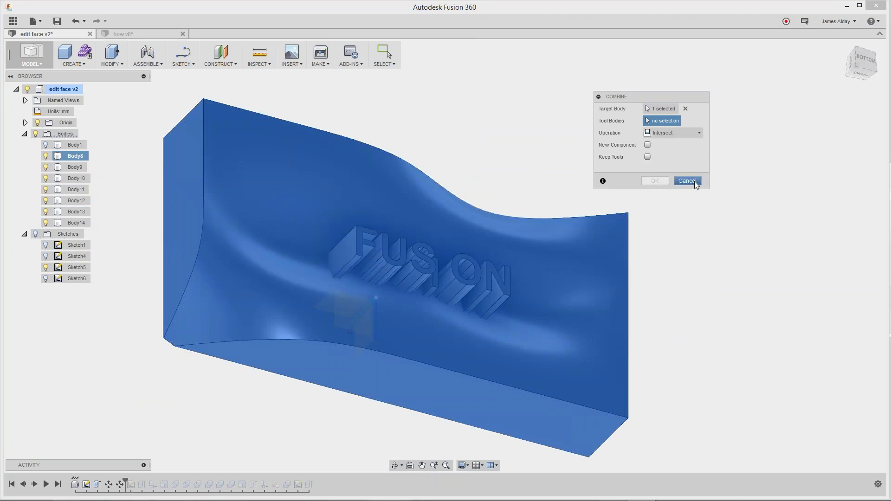
click(685, 109)
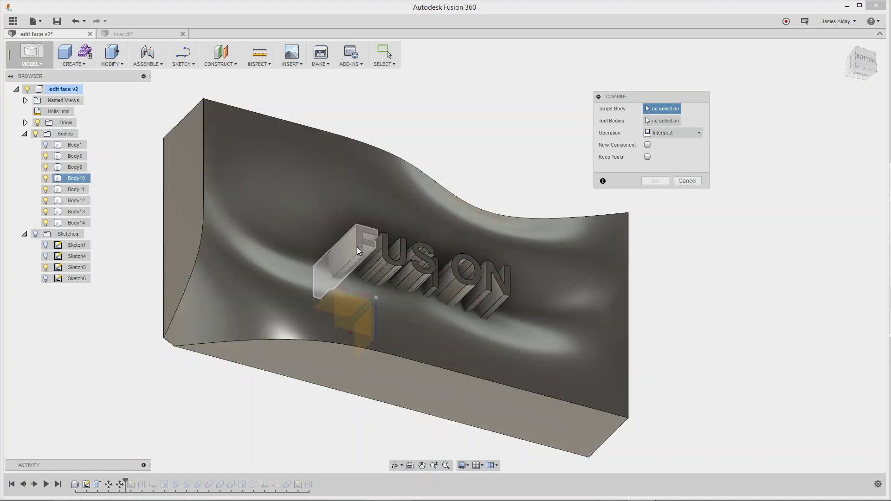
click(358, 248)
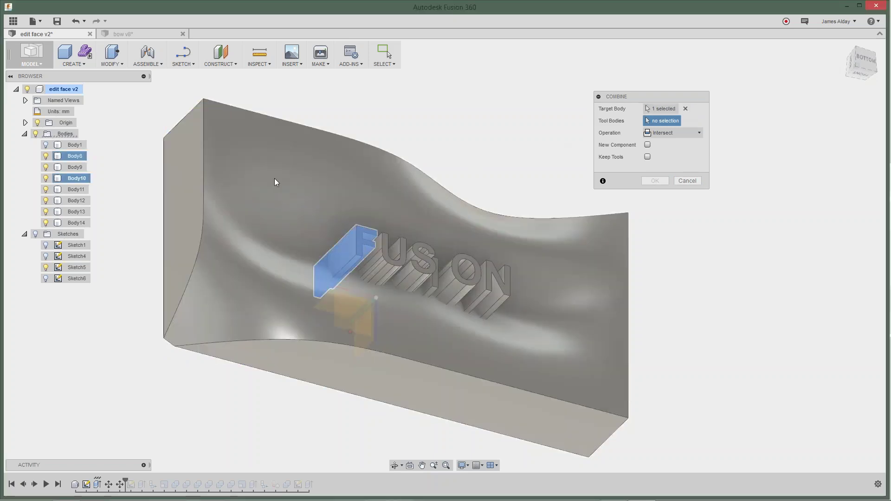
click(274, 179)
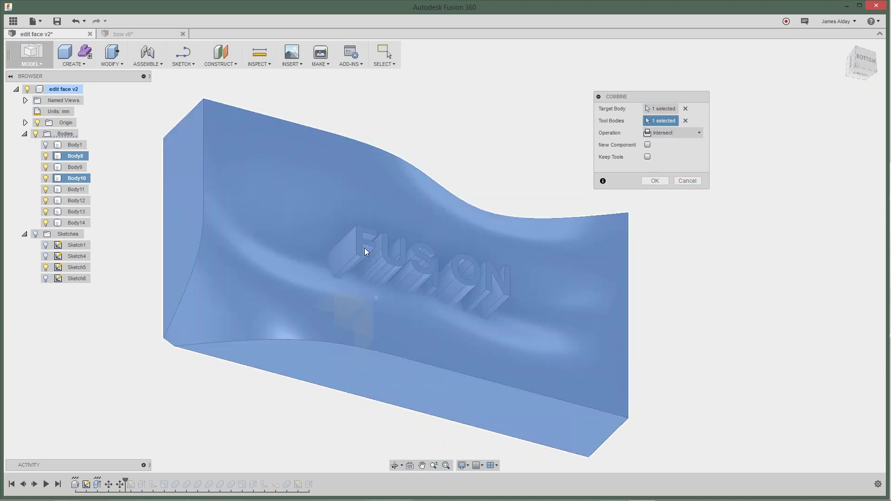
click(647, 156)
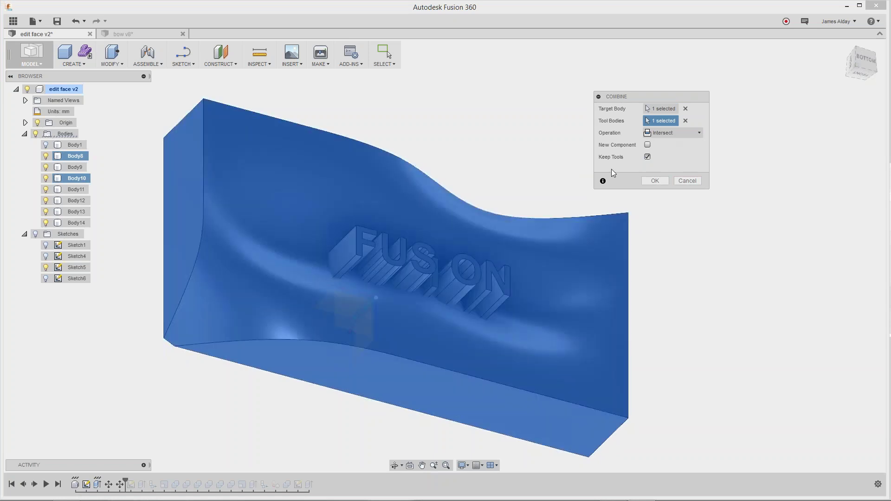
click(655, 181)
Step: Intersect the letter U body with the sculpted block, keeping the block as a tool body
scroll(324, 275, up, 1)
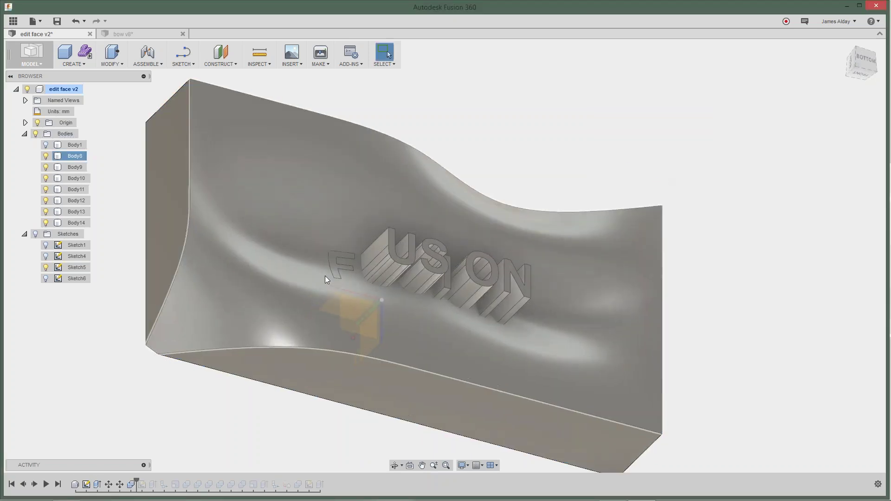
scroll(325, 275, up, 2)
right_drag(360, 255, 425, 162)
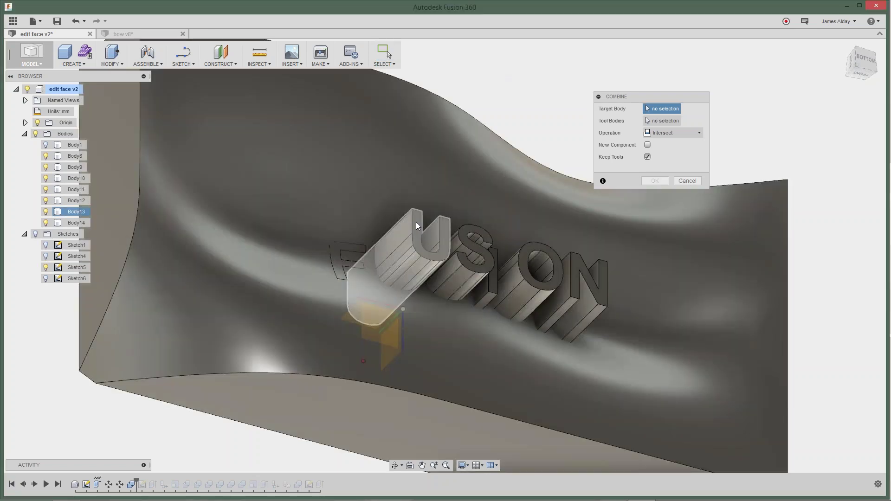
click(415, 222)
click(358, 158)
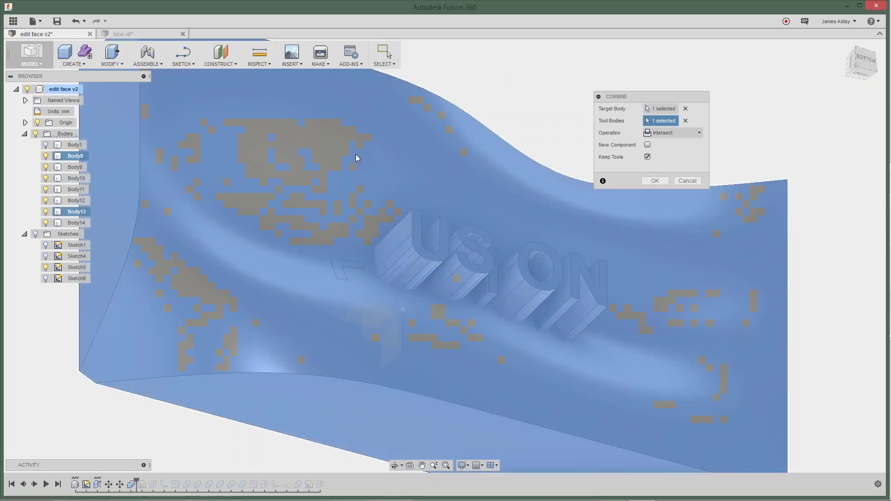
key(Return)
Step: Intersect the letter S body with the sculpted block, keeping the tool body
right_click(572, 99)
click(576, 81)
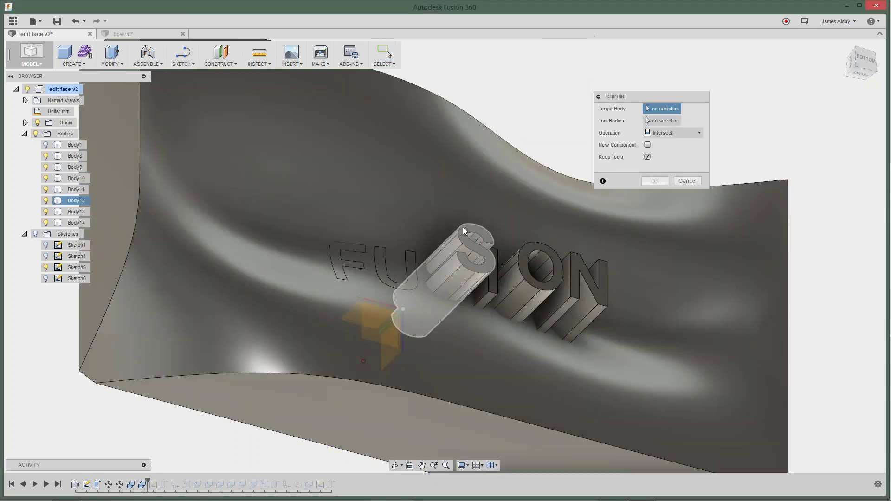
click(463, 227)
click(616, 191)
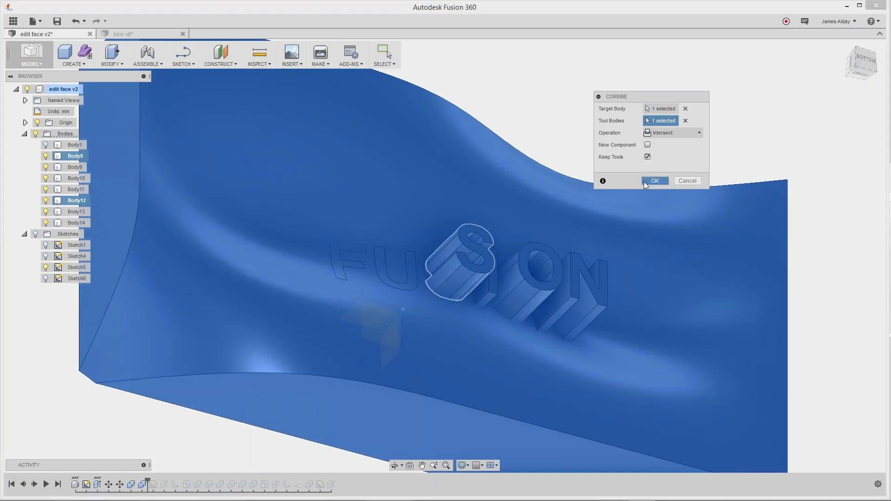
click(655, 181)
Step: Intersect the letter I body with the sculpted block, keeping the tool body
right_click(570, 117)
click(573, 100)
click(502, 255)
click(620, 191)
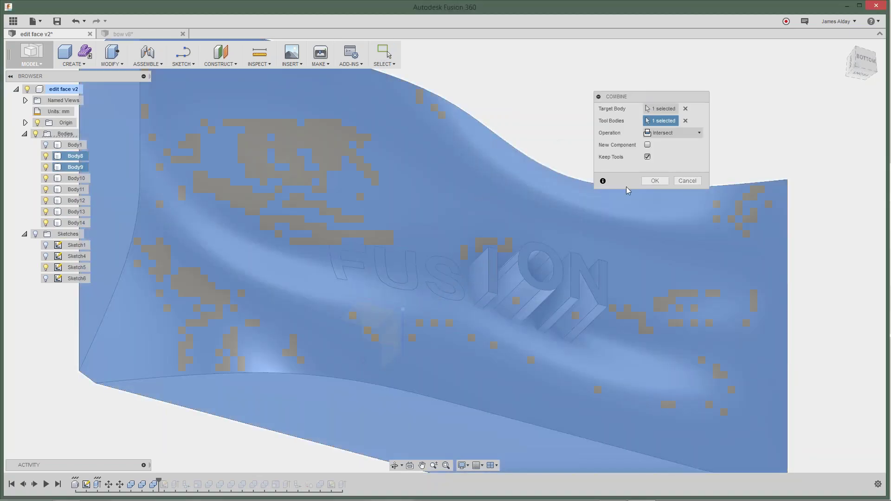
click(652, 181)
right_click(566, 131)
click(569, 116)
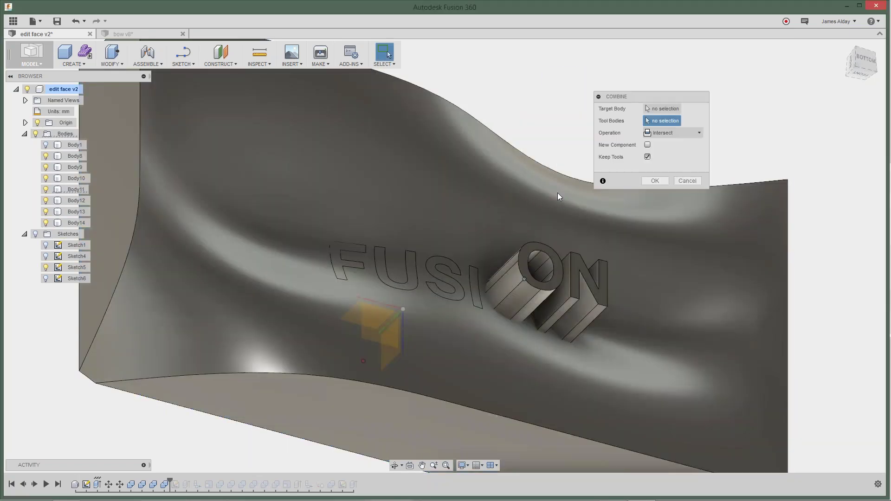
click(525, 263)
click(618, 190)
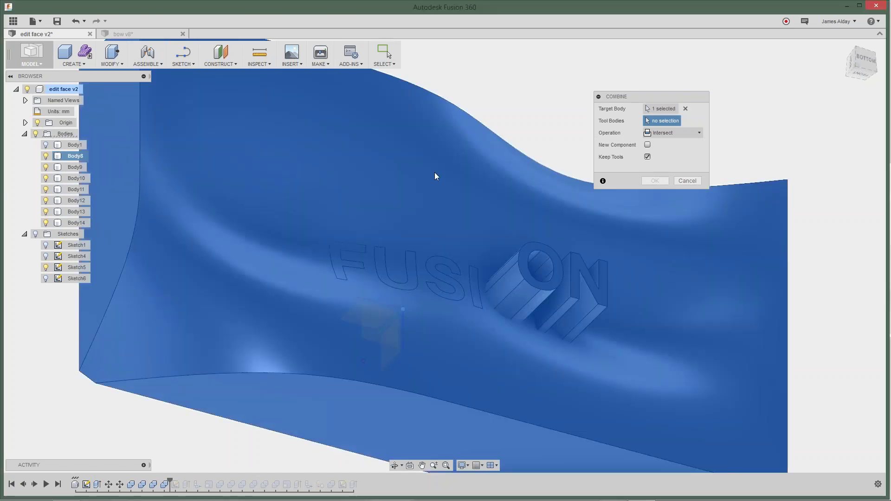
click(686, 180)
Step: Intersect the letter O body with the sculpted block, keeping the tool body
right_click(575, 134)
click(574, 120)
click(519, 257)
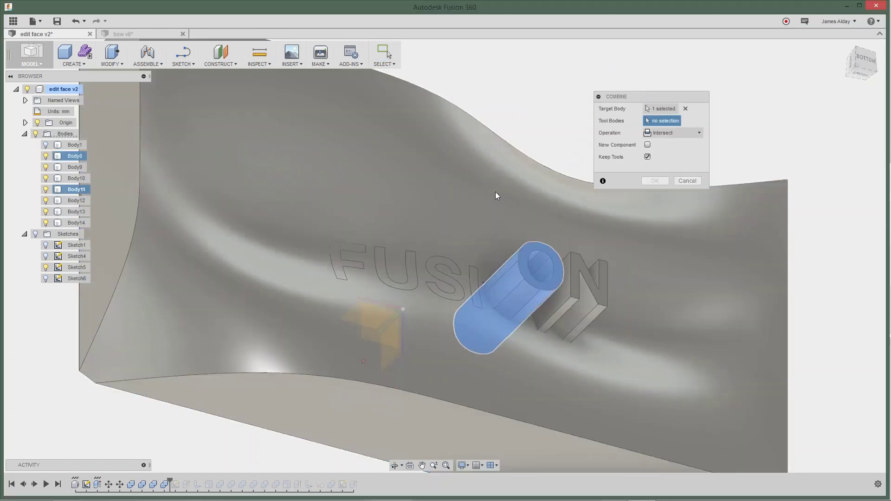
click(495, 195)
click(650, 181)
Step: Intersect the letter N body with the sculpted block, keeping the tool body
right_click(569, 111)
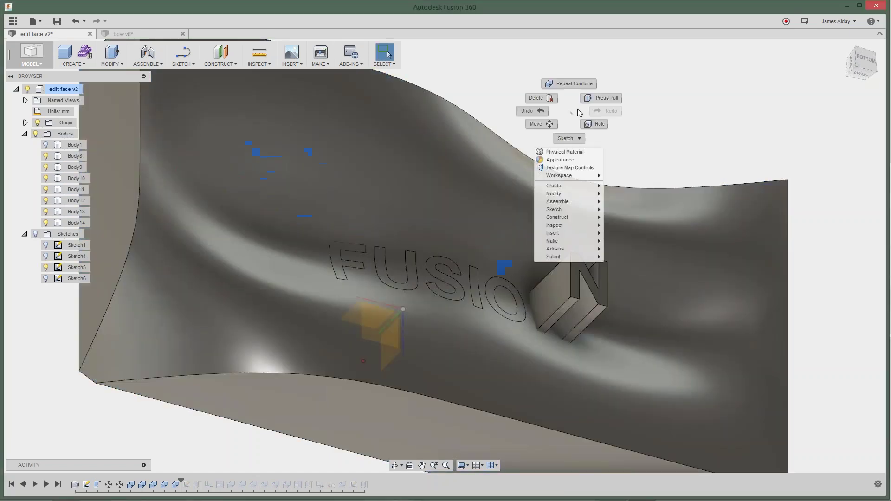
click(578, 83)
click(568, 266)
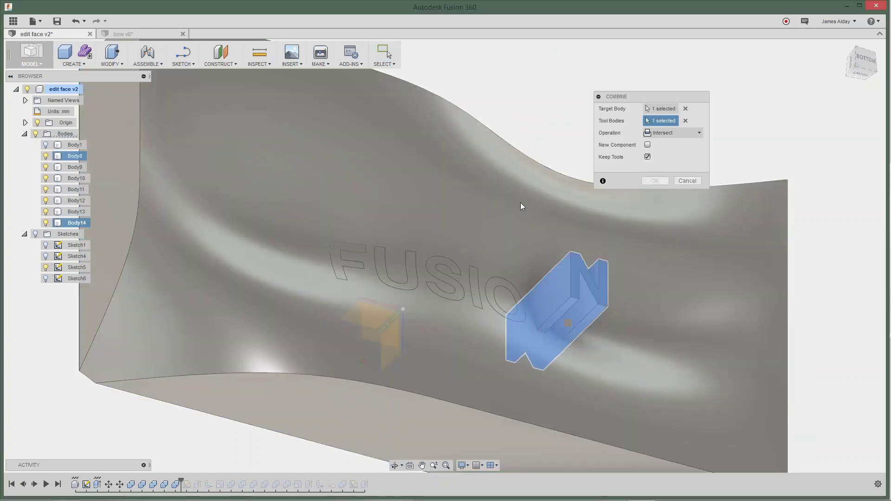
click(520, 202)
click(653, 181)
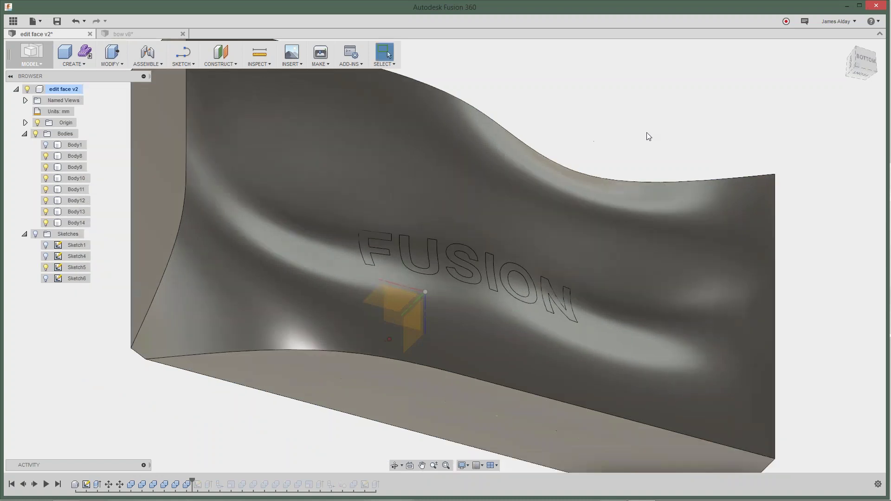
Step: Convert the sculpted block body, Body8, into its own component
shift+middle_drag(648, 136, 116, 102)
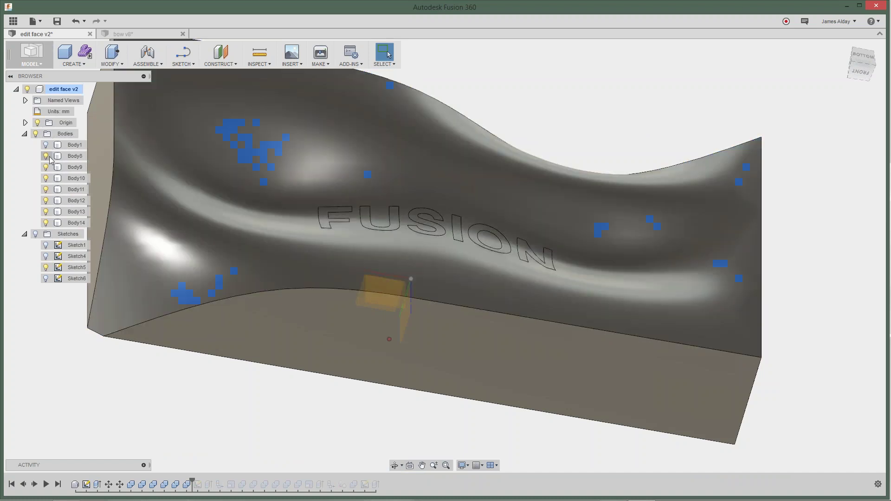
click(47, 156)
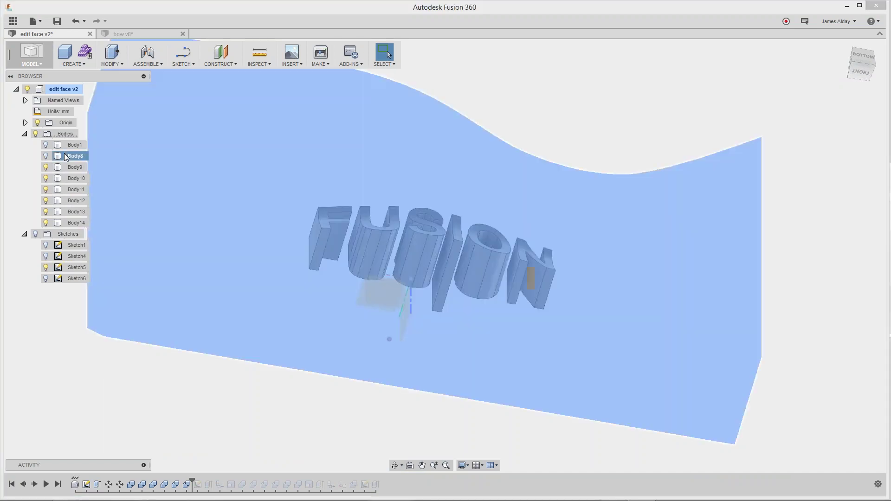
right_click(64, 156)
click(99, 169)
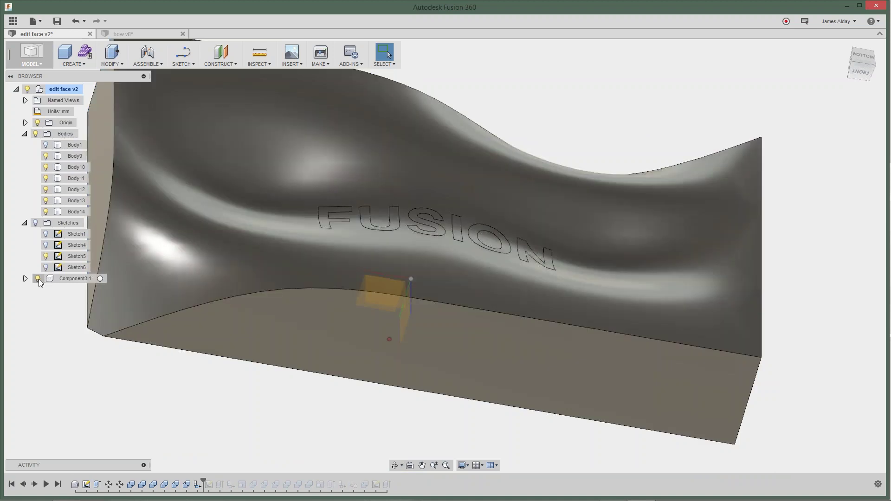
Step: Toggle the block component's visibility to compare it with the trimmed letters, leaving the component hidden
click(38, 279)
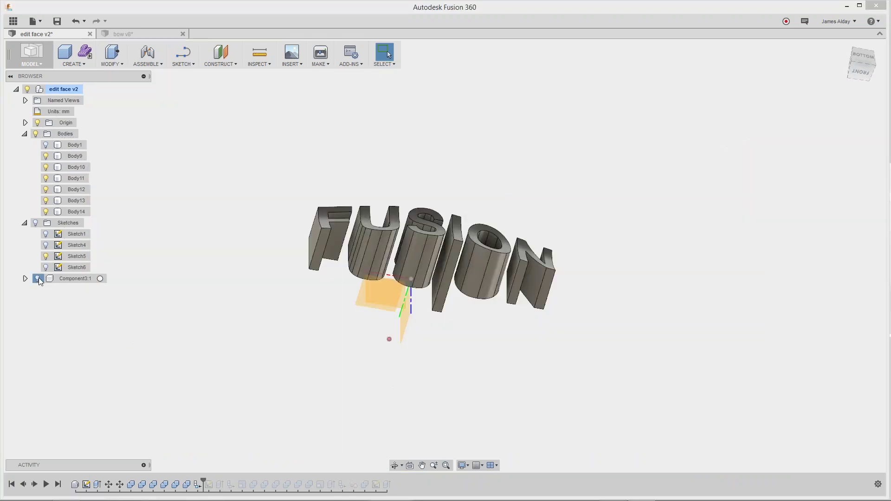
click(38, 278)
click(38, 279)
click(38, 278)
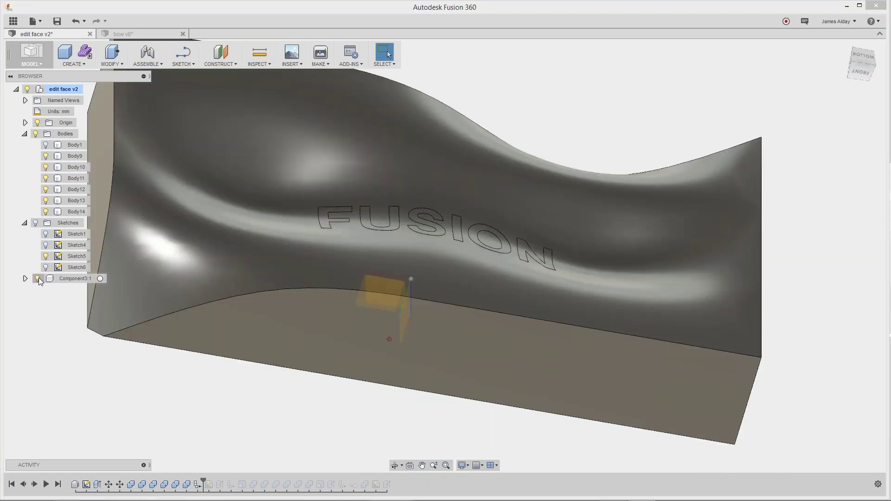
click(38, 279)
click(39, 278)
click(38, 278)
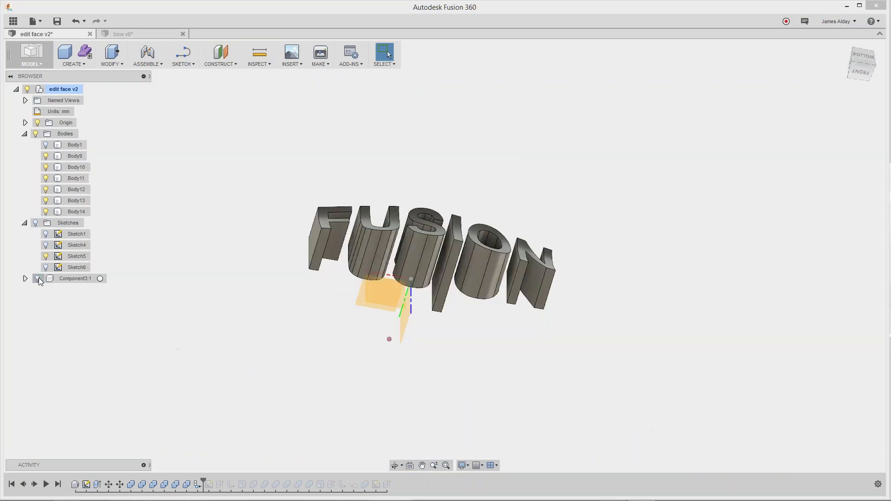
Step: Show the sculpted block component again and revert its shifted position so it lines up with the letters
click(38, 279)
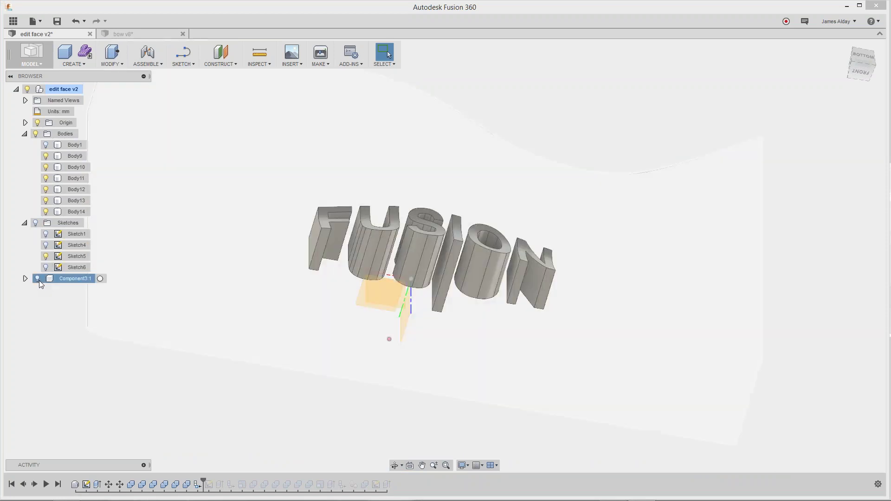
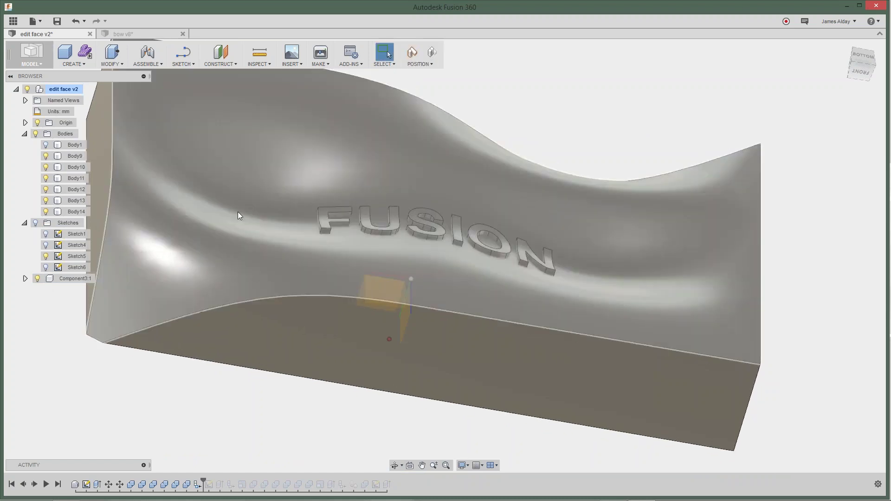
mouse_move(408, 153)
shift+middle_down()
mouse_move(419, 120)
mouse_move(384, 279)
shift+middle_up()
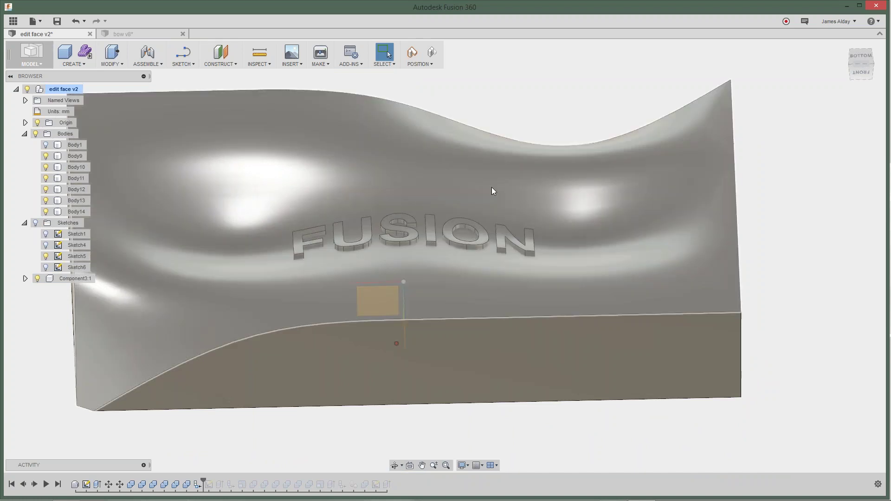
mouse_move(500, 192)
shift+middle_down()
mouse_move(503, 133)
mouse_move(491, 113)
mouse_move(260, 96)
shift+middle_up()
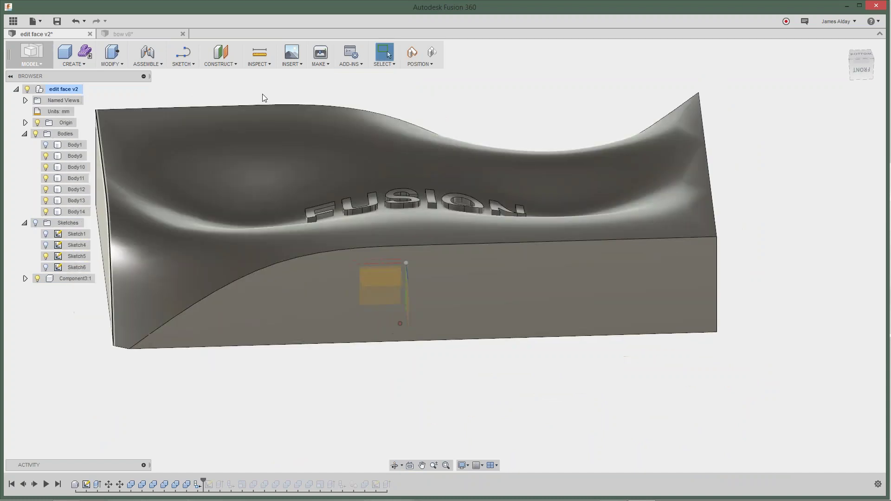
click(431, 56)
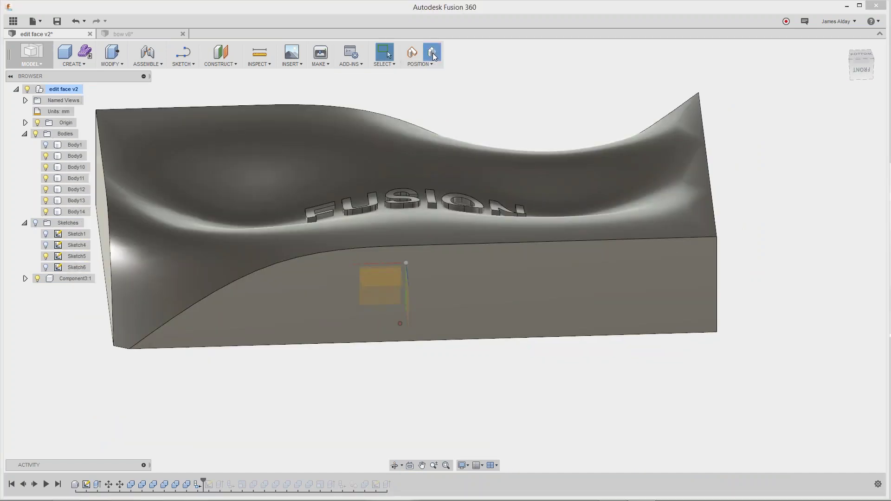
Step: Start a Scale operation on the six FUSION letter bodies, Body9 through Body14
click(115, 64)
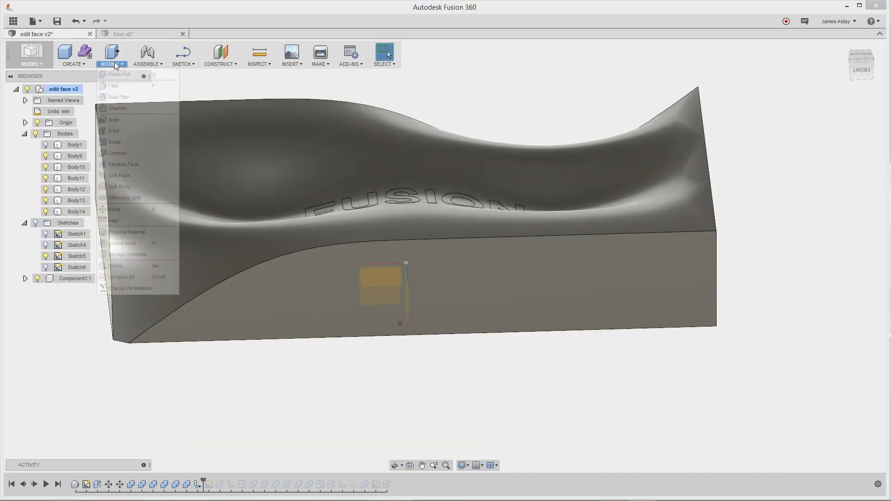
click(128, 141)
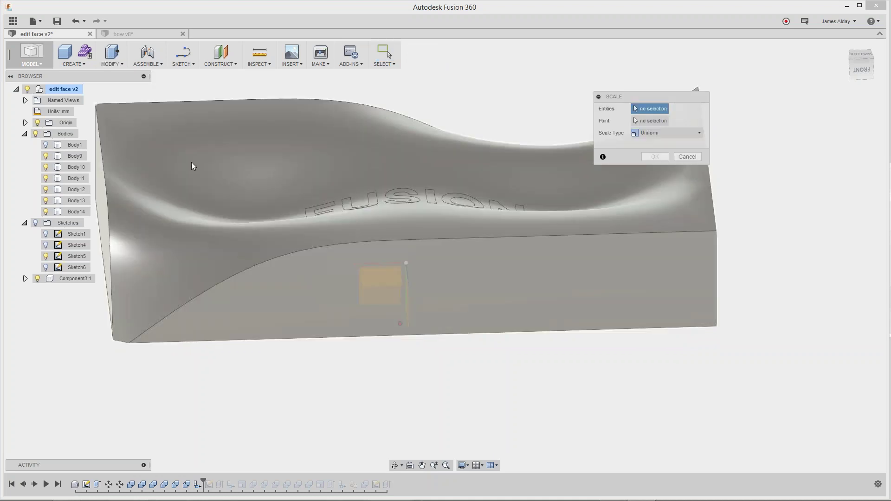
click(74, 153)
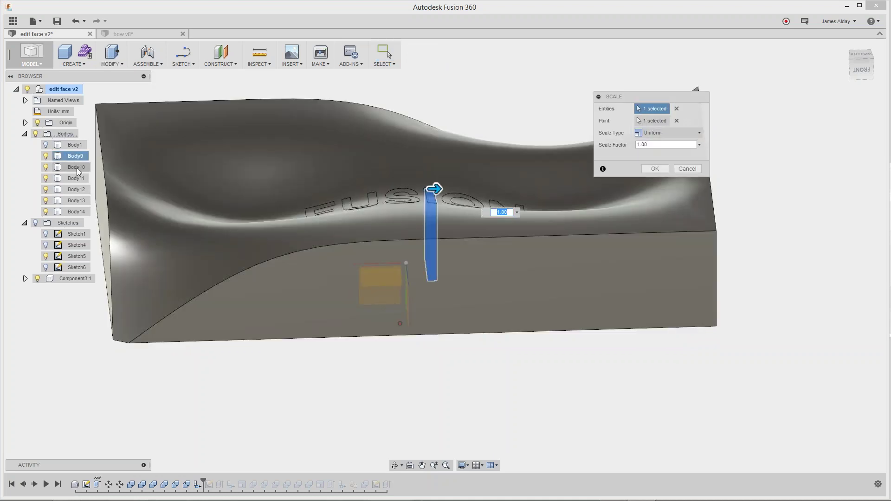
click(77, 167)
click(78, 178)
click(78, 189)
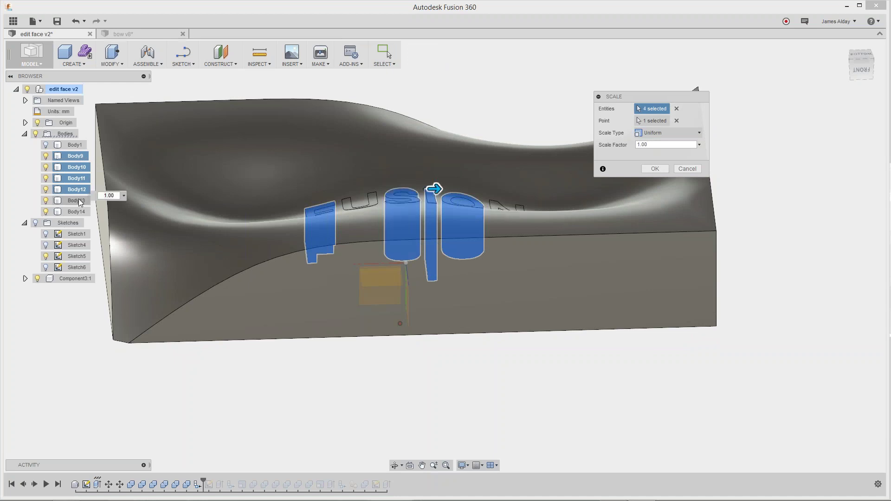
click(79, 201)
click(81, 211)
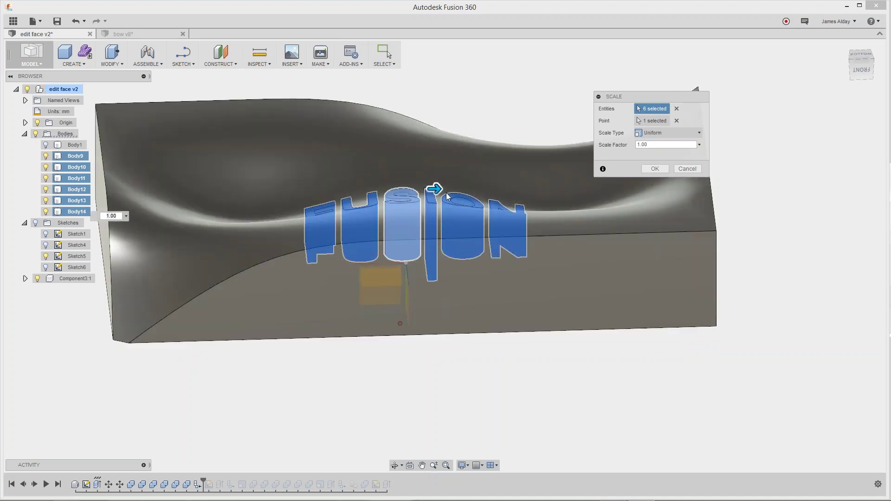
Step: Replace the scale's reference point with the model's origin point
click(667, 121)
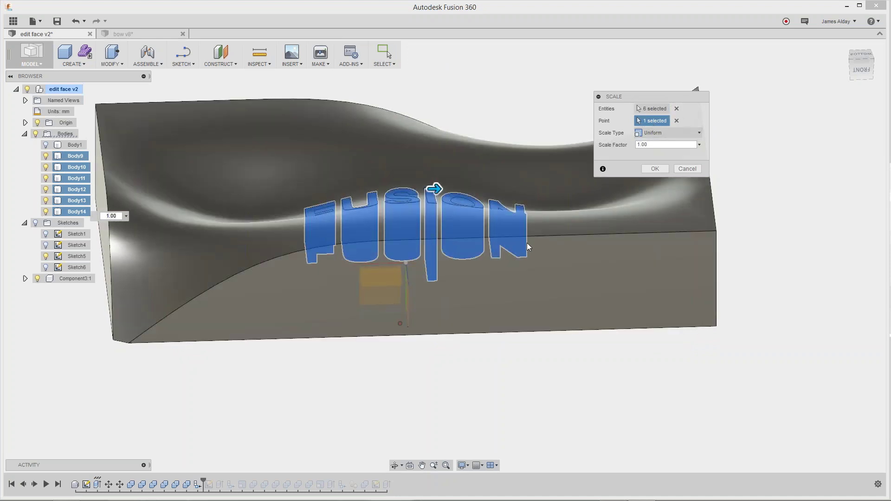
click(676, 120)
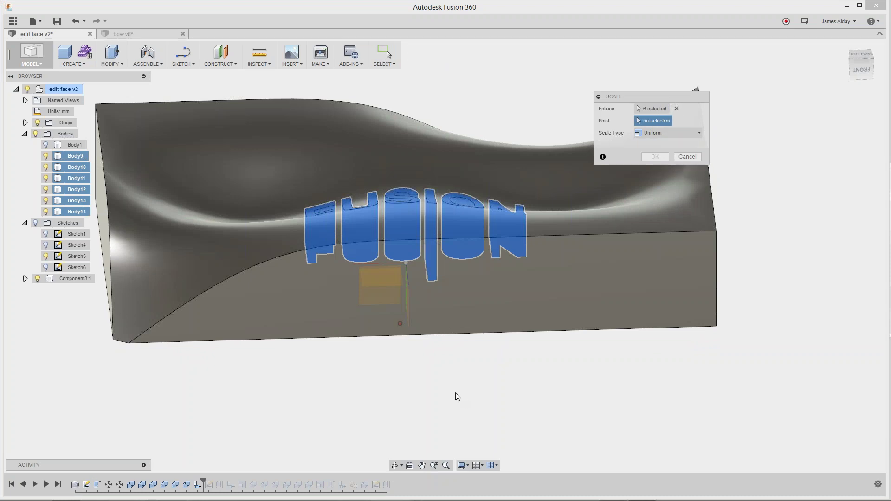
shift+middle_drag(457, 396, 431, 324)
click(406, 263)
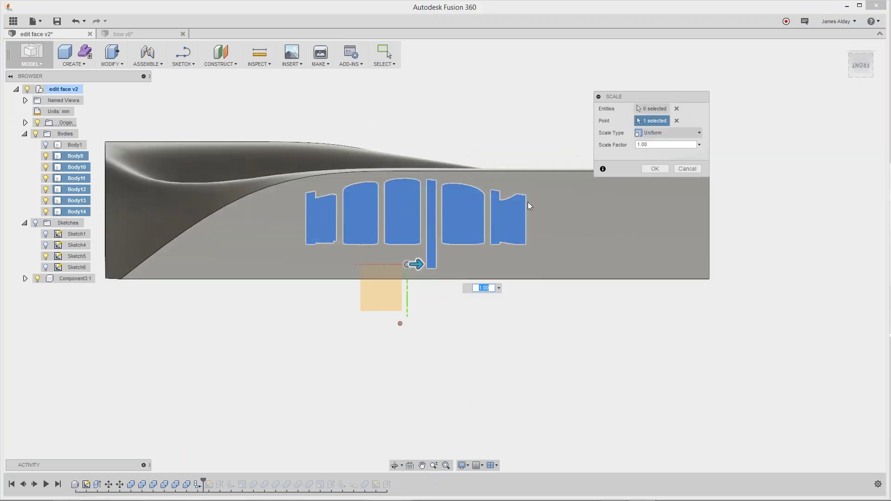
Step: Make the scale non-uniform with a Y distance of 1.098 to raise the letters above the block's face, and apply it
shift+middle_drag(482, 139, 482, 176)
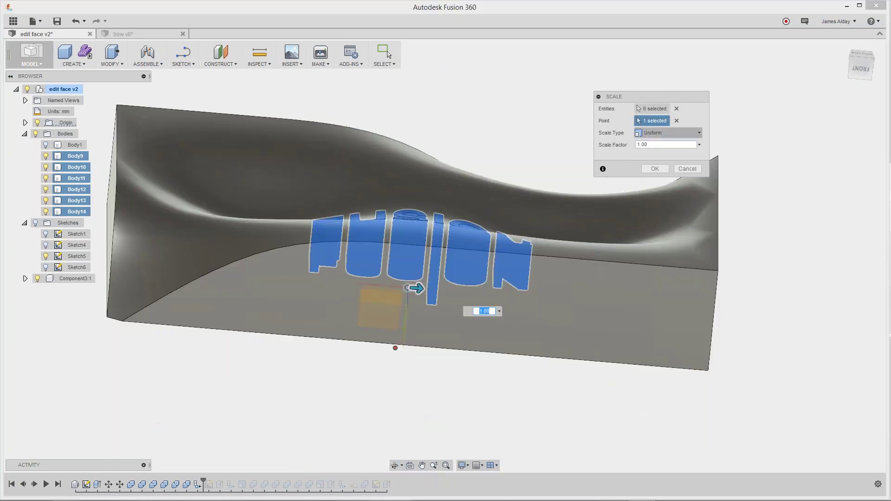
click(668, 132)
click(664, 155)
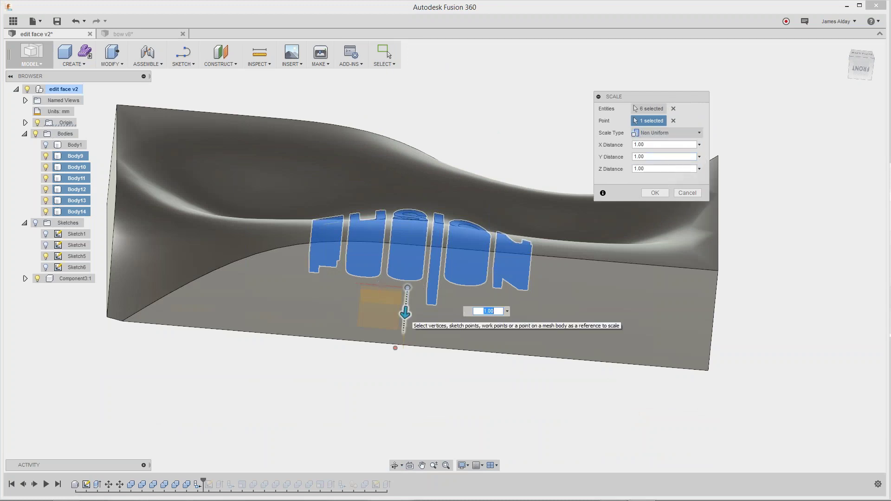
mouse_move(405, 313)
mouse_down()
mouse_move(400, 342)
mouse_move(404, 318)
mouse_up()
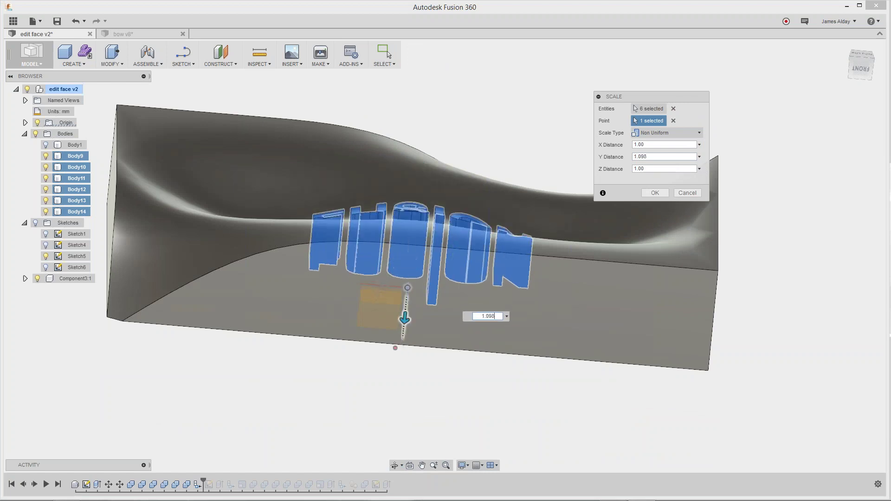
shift+middle_drag(437, 125, 429, 148)
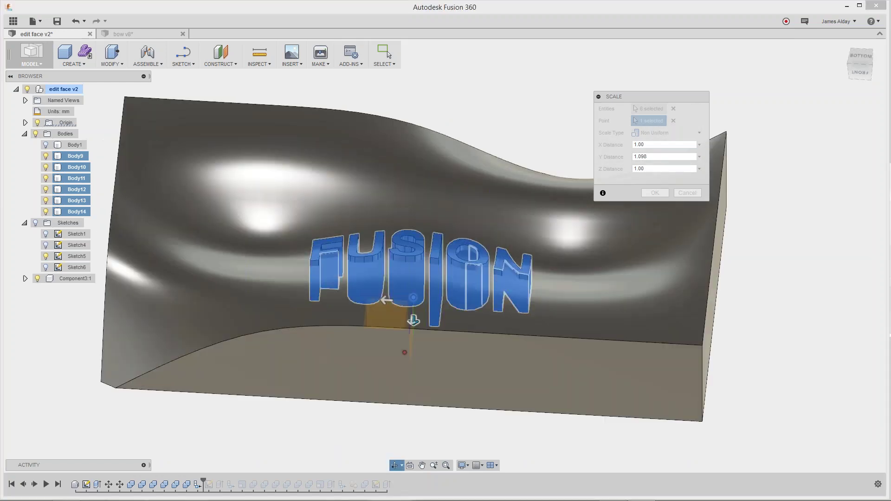
scroll(404, 214, up, 3)
shift+middle_drag(404, 215, 446, 211)
key(Return)
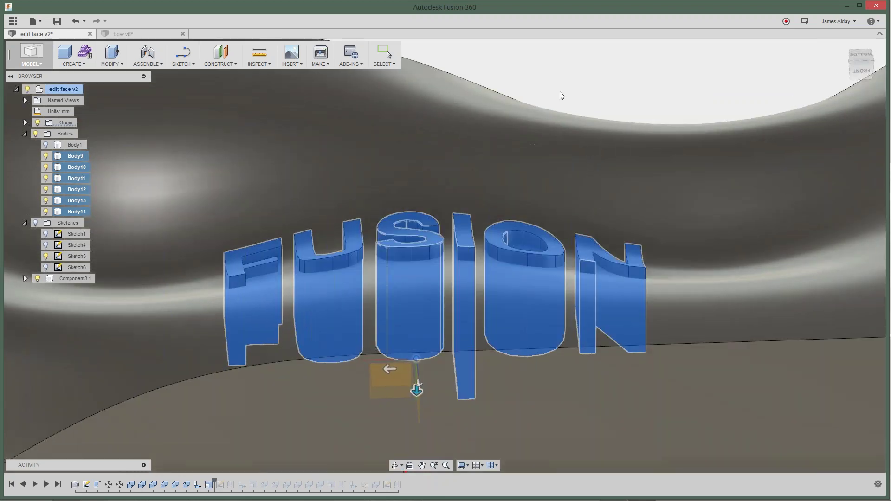
Step: Examine the raised FUSION lettering from several angles to check how it follows the block's curved face
scroll(560, 91, down, 3)
shift+middle_drag(492, 194, 459, 138)
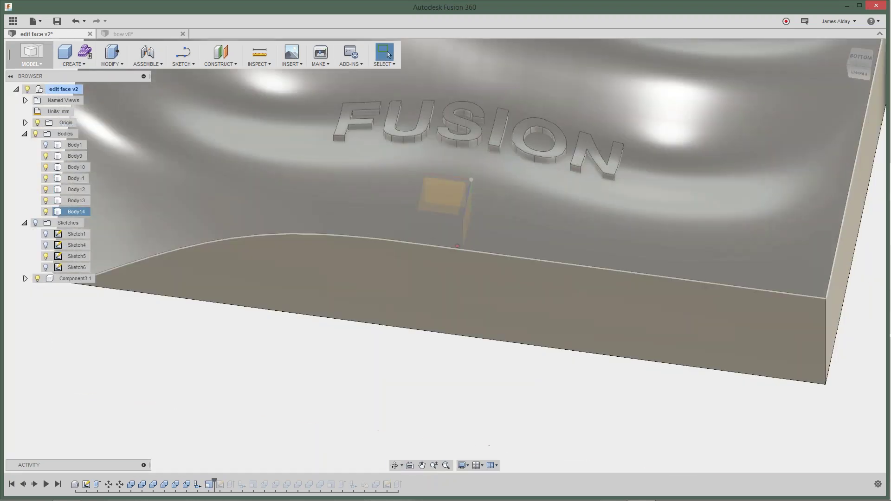
shift+middle_drag(589, 185, 598, 140)
middle_drag(598, 139, 635, 287)
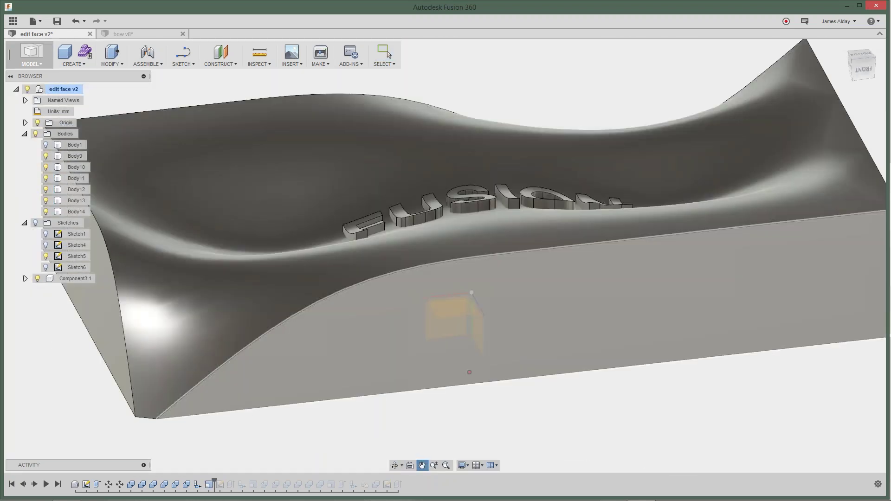
shift+middle_drag(484, 155, 486, 197)
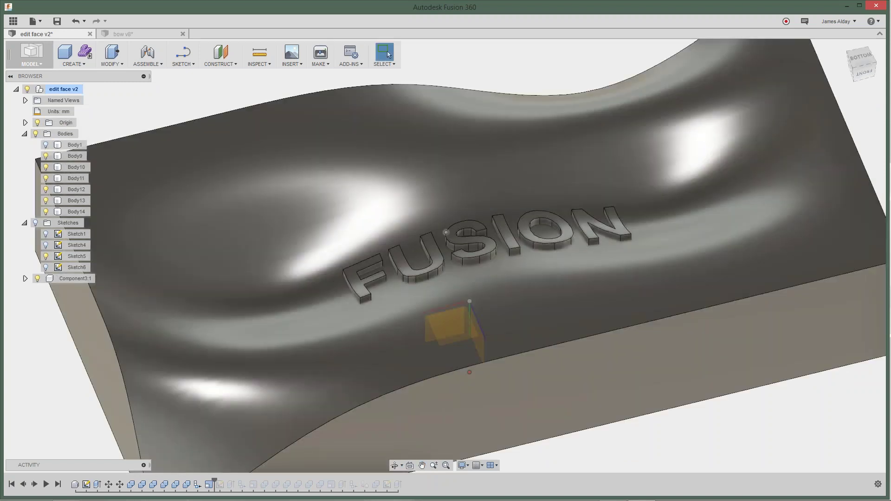
shift+middle_drag(445, 232, 430, 221)
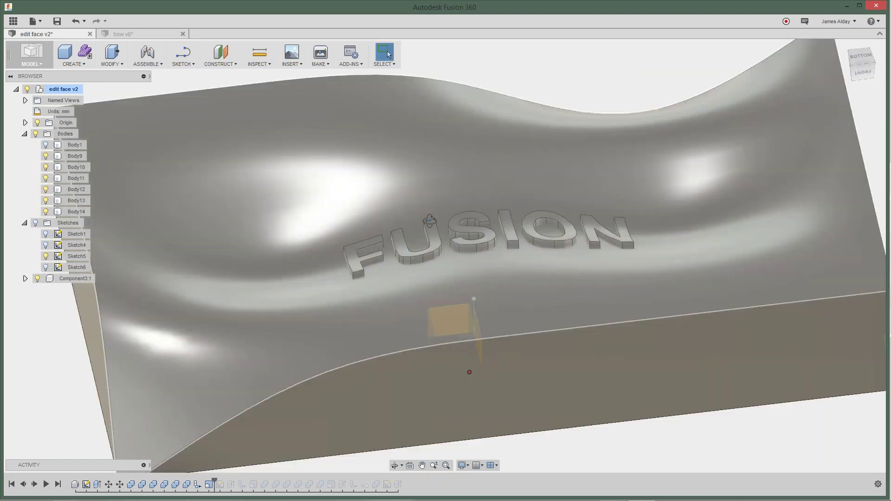
scroll(387, 257, down, 1)
scroll(253, 271, down, 3)
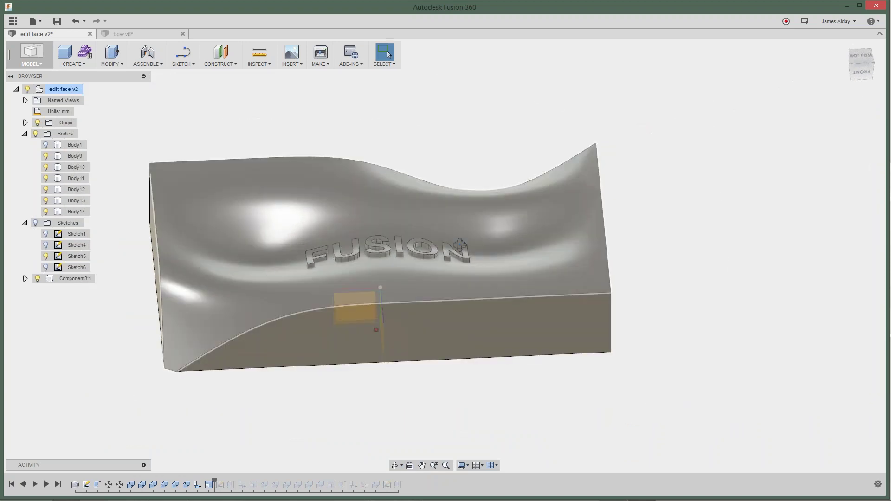
mouse_move(460, 245)
shift+middle_down()
mouse_move(455, 225)
mouse_move(560, 237)
mouse_move(541, 253)
mouse_move(461, 201)
shift+middle_up()
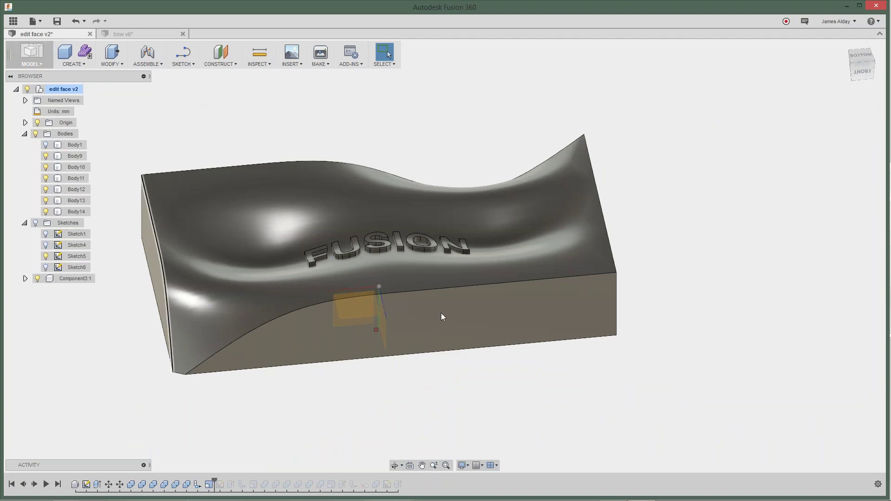
Step: Roll the timeline forward to its end and show the base and text components with Component3 hidden
click(57, 484)
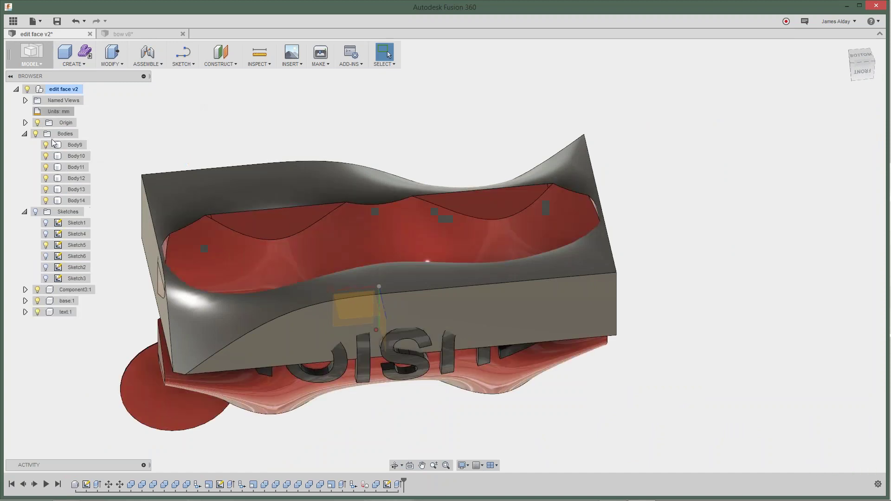
click(37, 301)
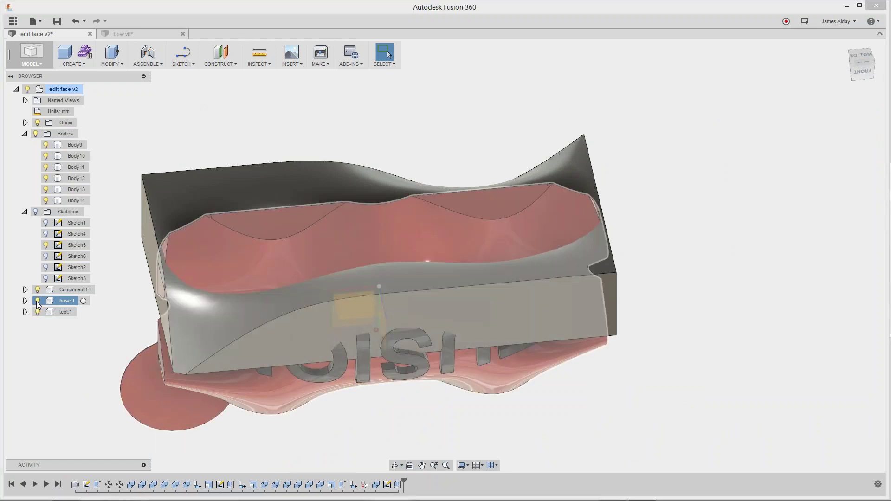
click(38, 312)
click(40, 302)
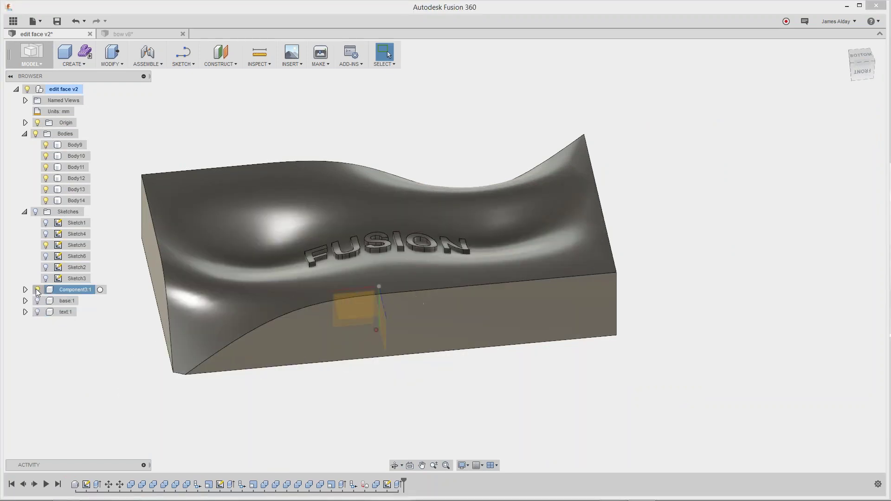
click(38, 301)
click(40, 310)
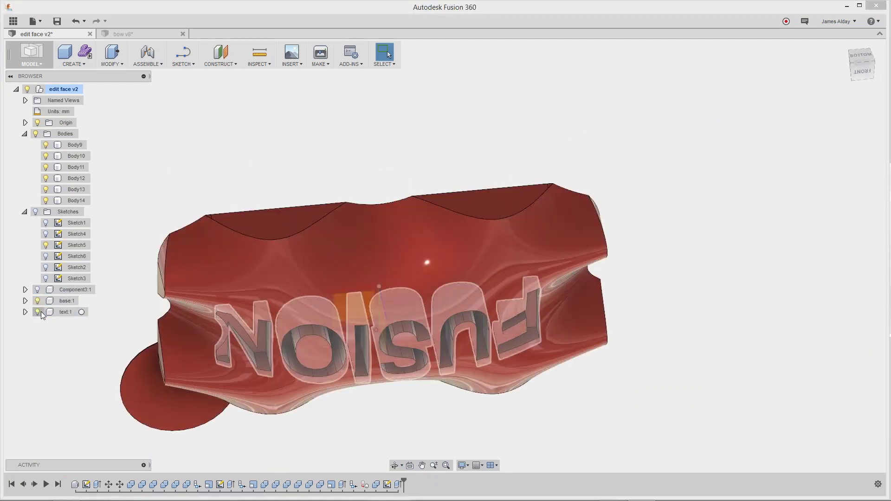
Step: Inspect the finished red base from the front and check how the FUSION lettering follows its contoured face
shift+middle_drag(617, 317, 745, 239)
mouse_move(668, 292)
shift+middle_down()
mouse_move(684, 308)
mouse_move(673, 290)
shift+middle_up()
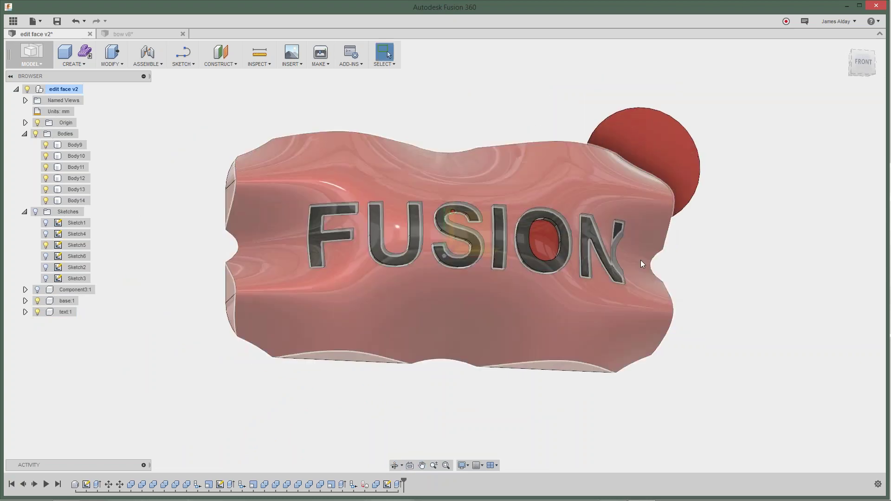
scroll(642, 259, down, 1)
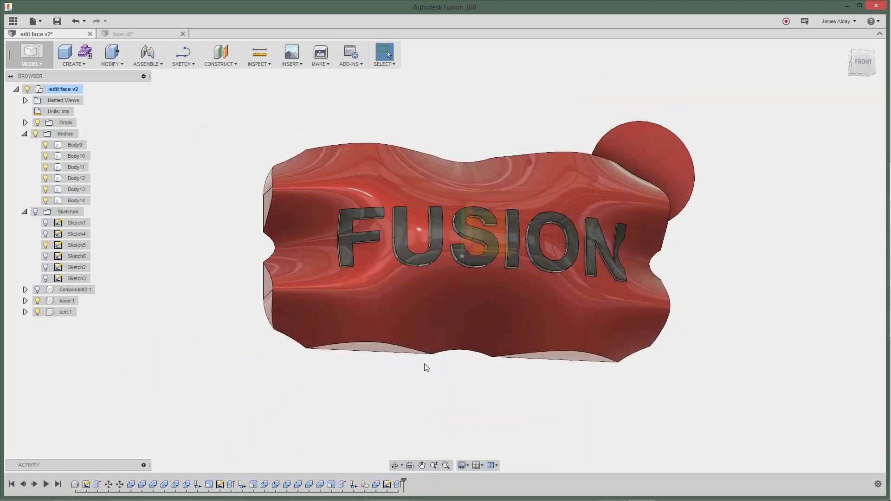
scroll(425, 364, up, 1)
scroll(423, 365, down, 1)
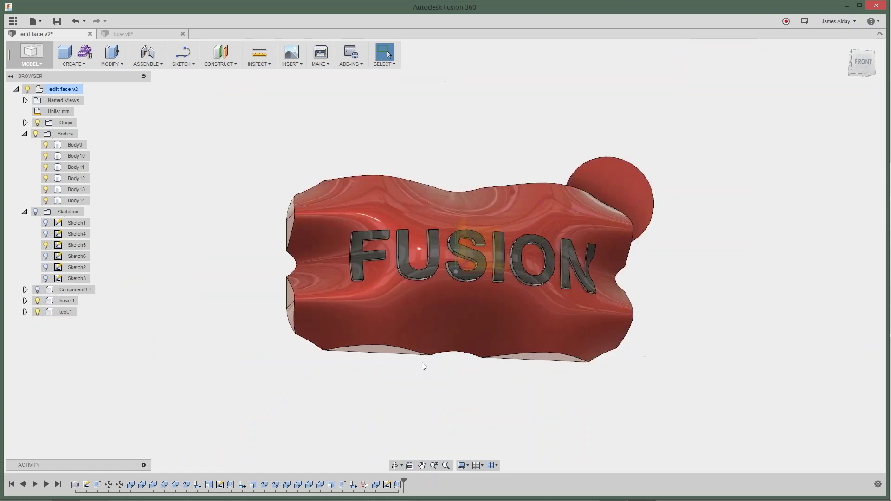
middle_drag(422, 363, 367, 373)
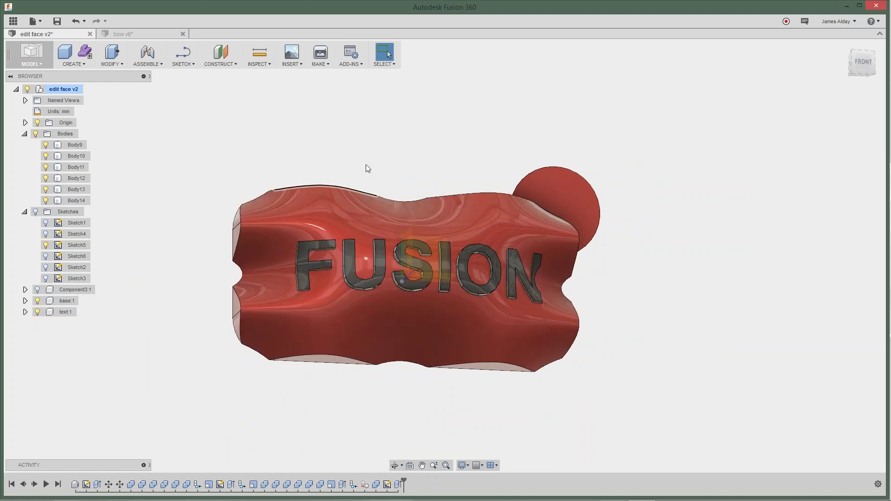
scroll(364, 157, up, 1)
scroll(363, 151, up, 1)
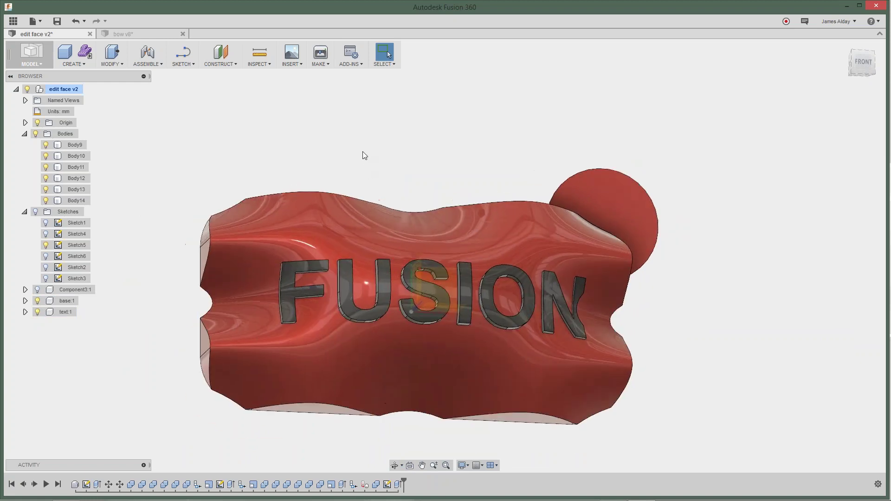
scroll(363, 151, down, 2)
middle_drag(363, 152, 391, 137)
scroll(409, 232, up, 1)
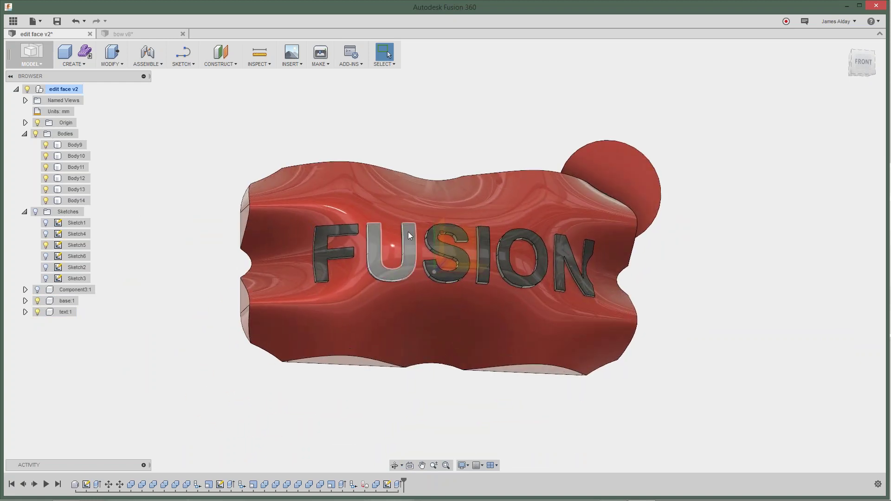
scroll(408, 230, up, 1)
scroll(409, 231, up, 1)
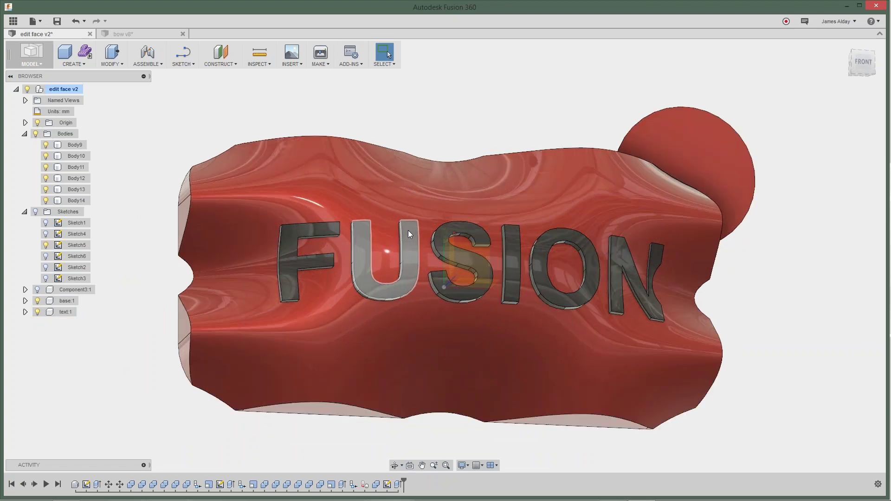
Step: Examine the FUSION lettering up close and pull the text component out of the base's letter recesses
scroll(408, 230, down, 1)
scroll(361, 211, up, 2)
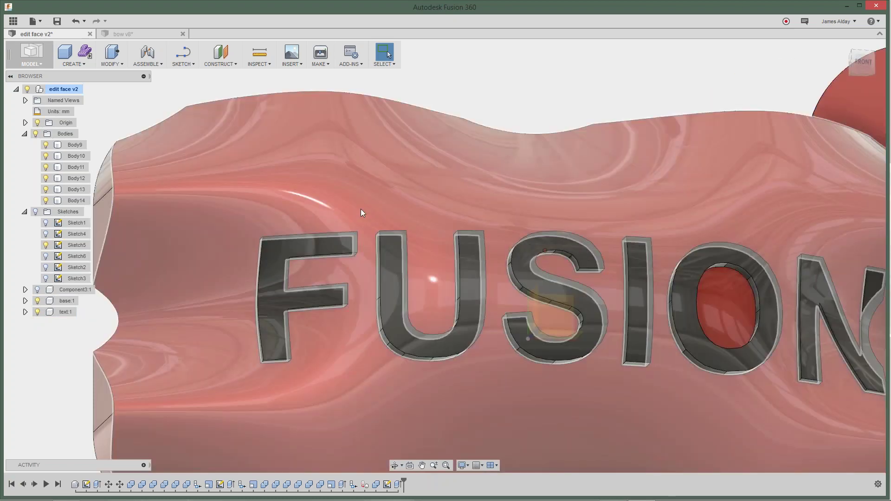
shift+middle_drag(463, 138, 510, 145)
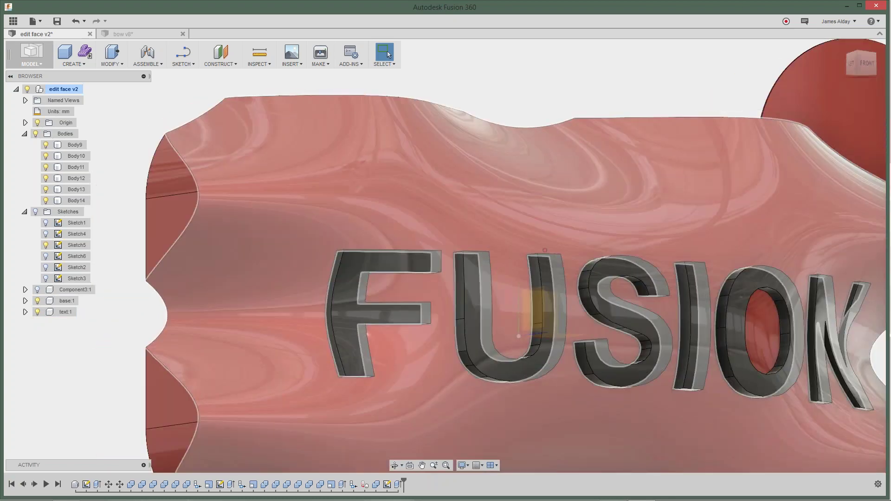
middle_drag(499, 245, 457, 155)
scroll(369, 187, down, 2)
drag(464, 241, 580, 252)
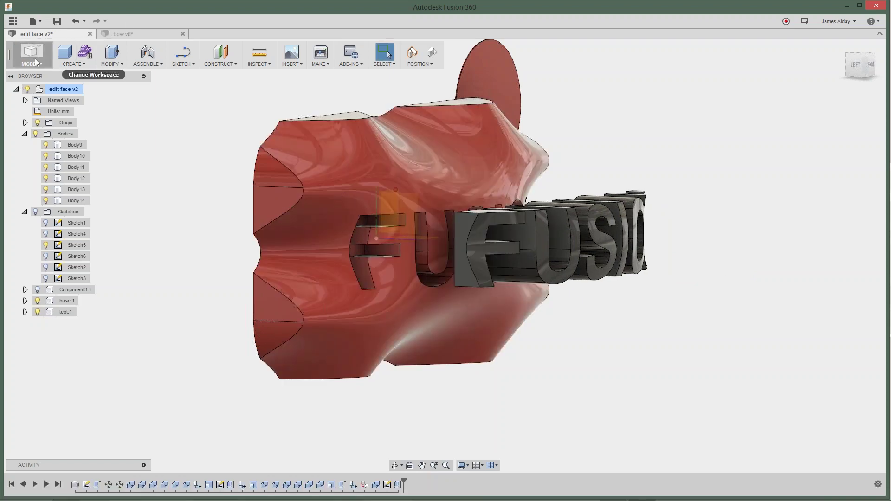
Step: Create a new design and sketch a two-point rectangle on the horizontal plane with one corner at the origin
click(35, 21)
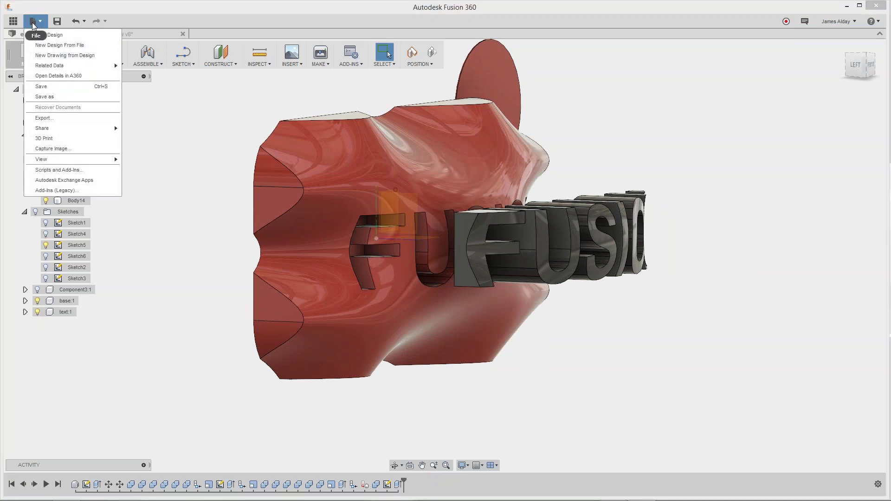
click(42, 35)
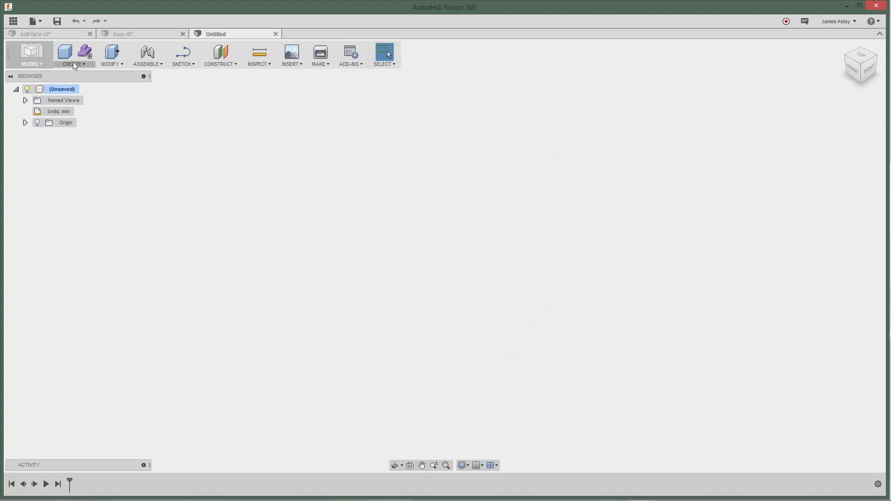
click(191, 65)
mouse_move(201, 99)
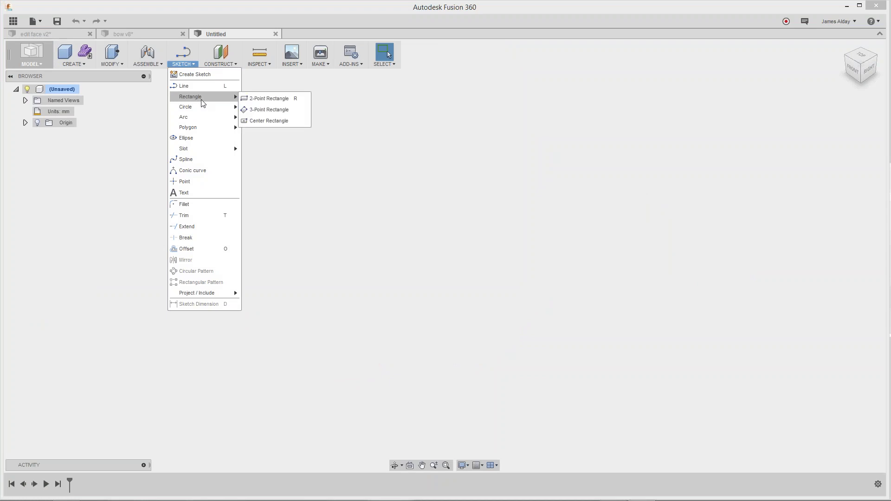
click(249, 99)
click(427, 257)
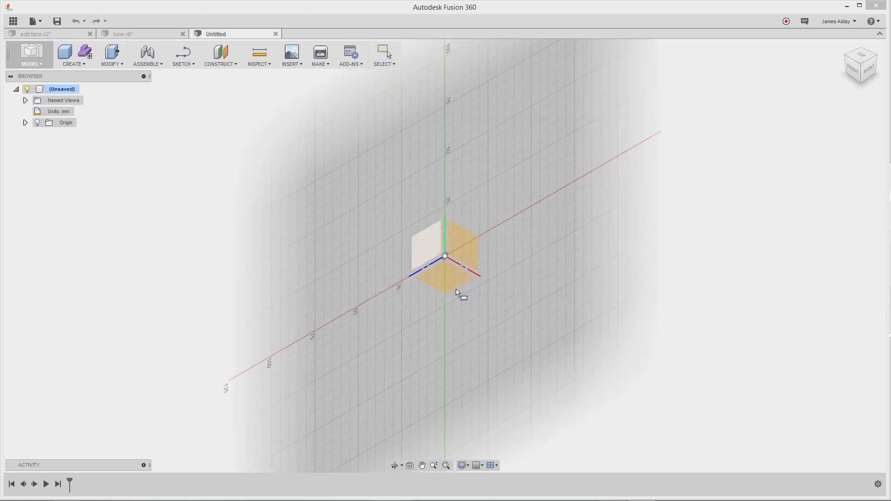
click(457, 293)
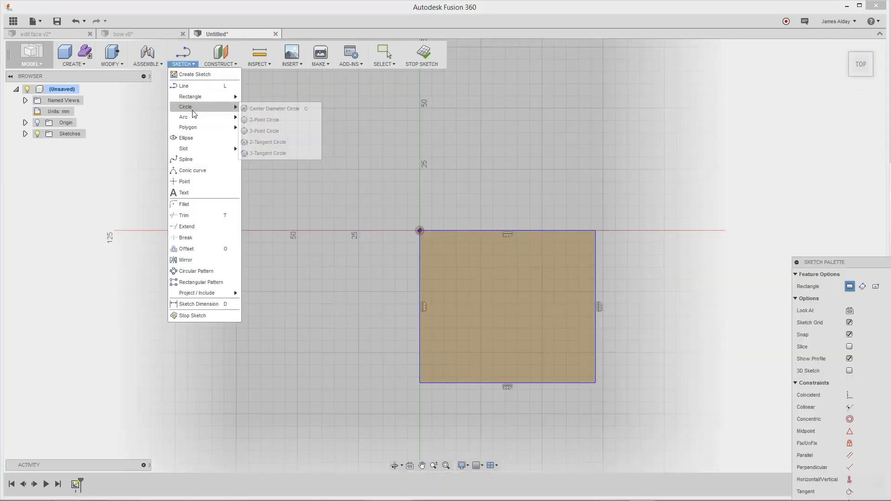
key(Escape)
click(503, 297)
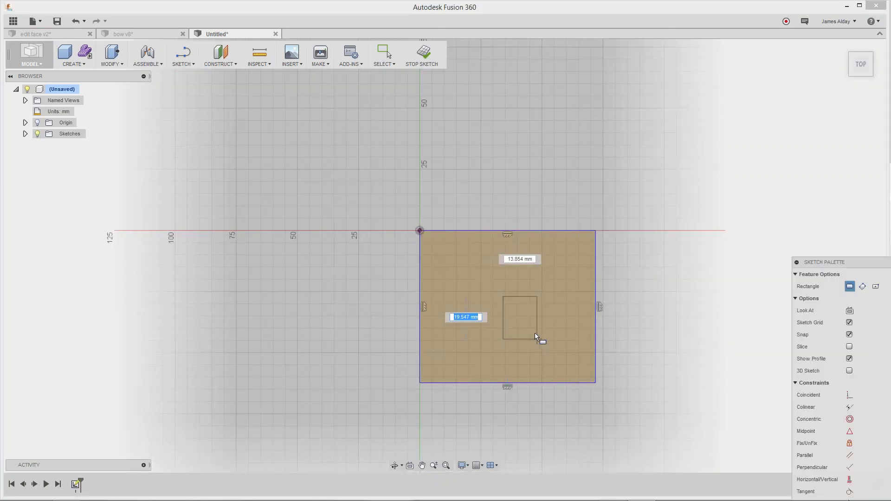
key(Escape)
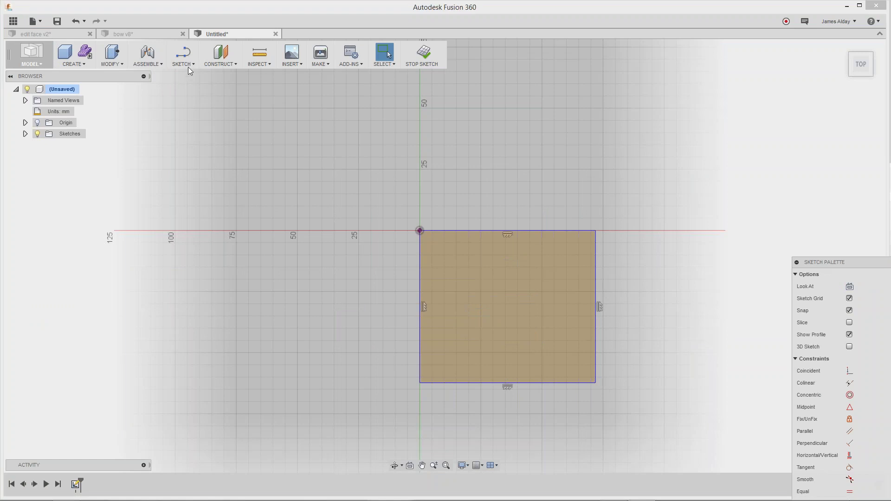
Step: Sketch a center diameter circle about 28.3 mm across near the middle of the rectangle and finish the sketch
click(187, 64)
mouse_move(200, 110)
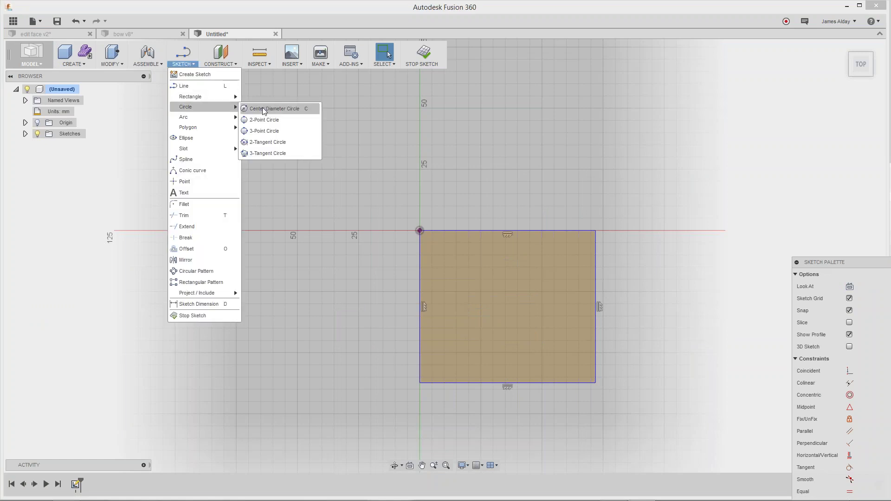
click(283, 110)
click(504, 303)
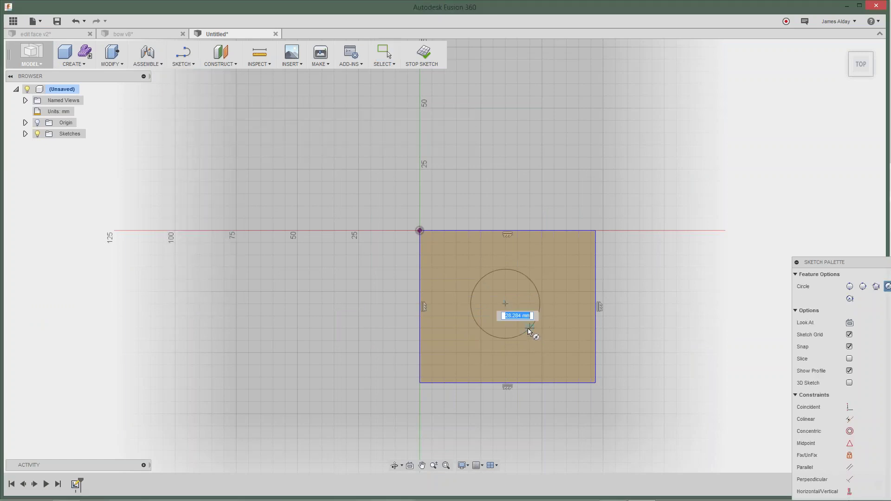
click(527, 327)
key(Escape)
click(422, 52)
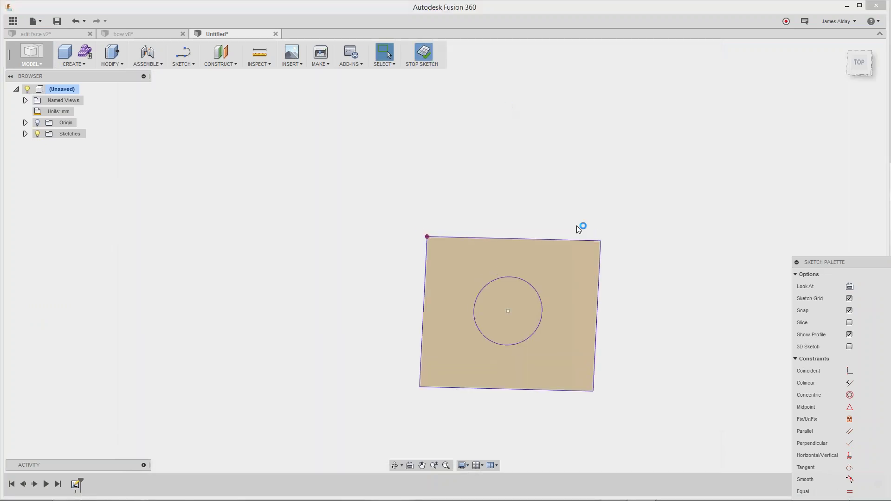
Step: Extrude the rectangular profile around the circle by -30 mm as a new body, leaving a round hole
right_click(515, 337)
click(528, 367)
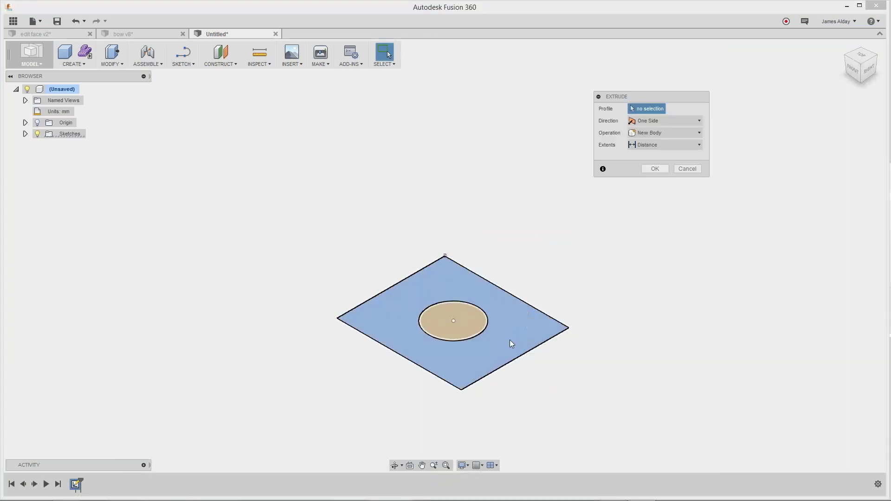
drag(449, 333, 449, 408)
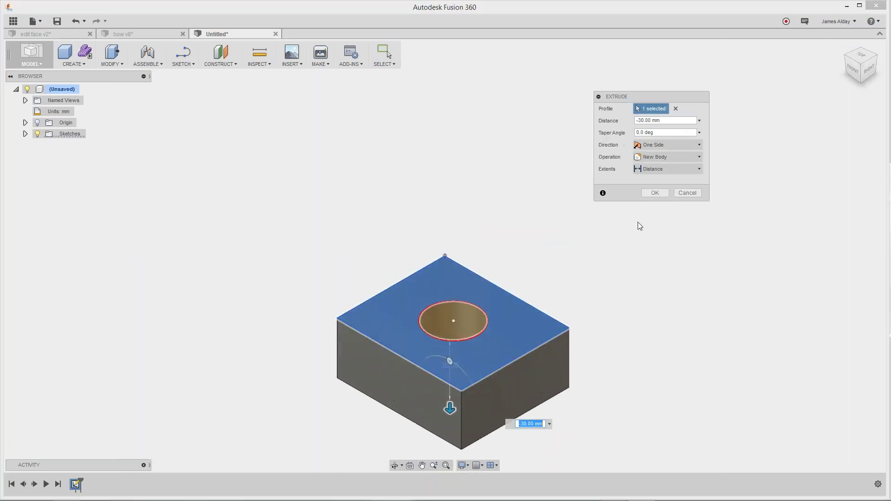
click(655, 195)
Step: Show Sketch1 and set up an extrusion of its circle profile with a distance of -30 mm
click(447, 316)
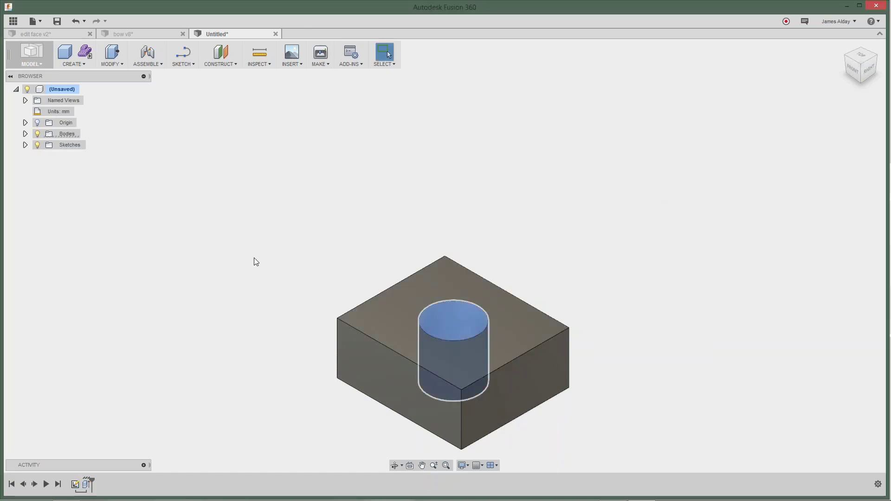
click(45, 156)
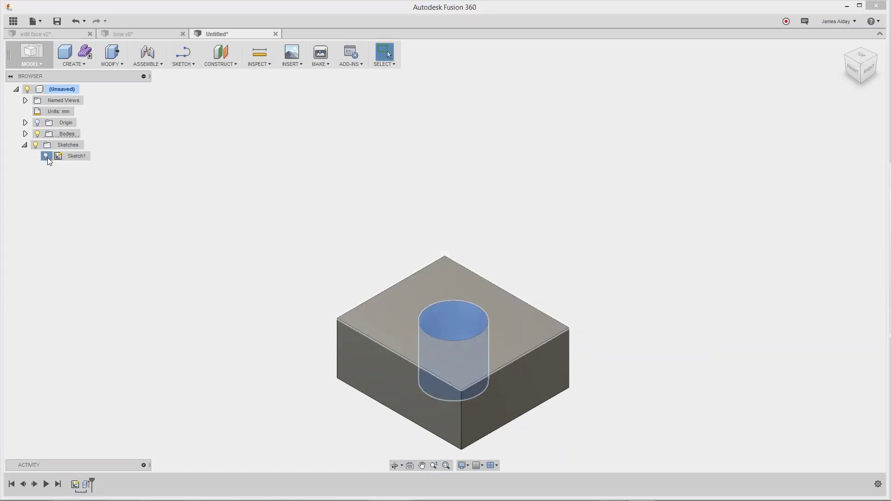
click(441, 306)
right_click(440, 306)
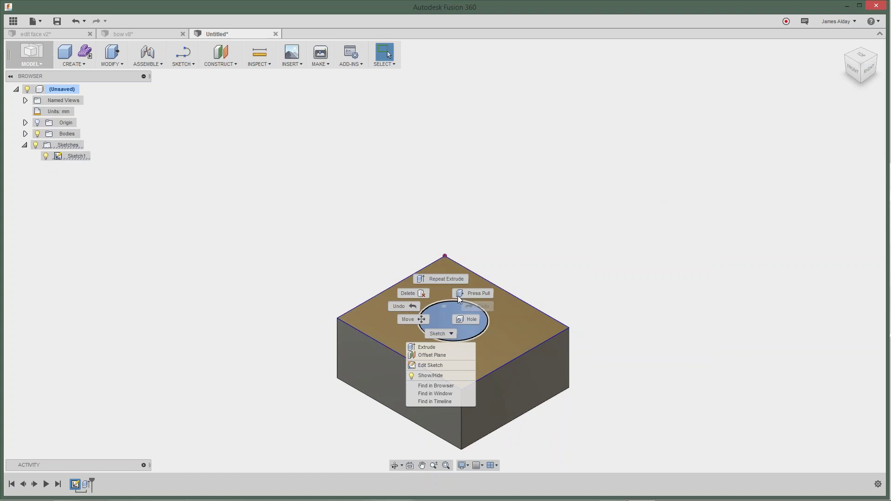
click(440, 347)
text(-30)
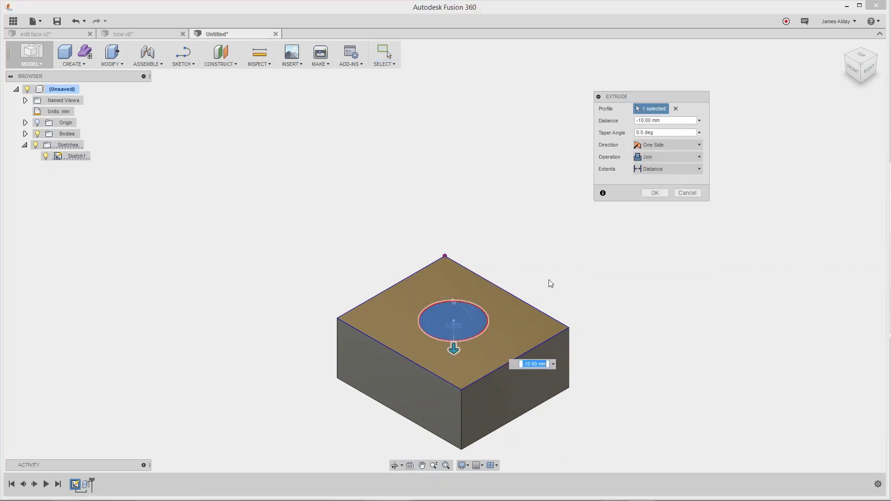
shift+middle_drag(549, 282, 494, 252)
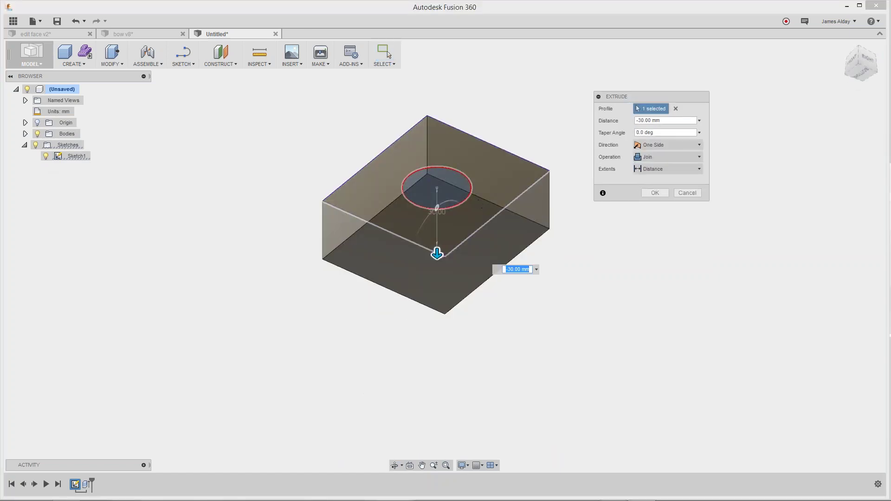
Step: Try shortening the circle's extrusion to -20 mm to compare it with the full depth of the block
drag(437, 253, 438, 235)
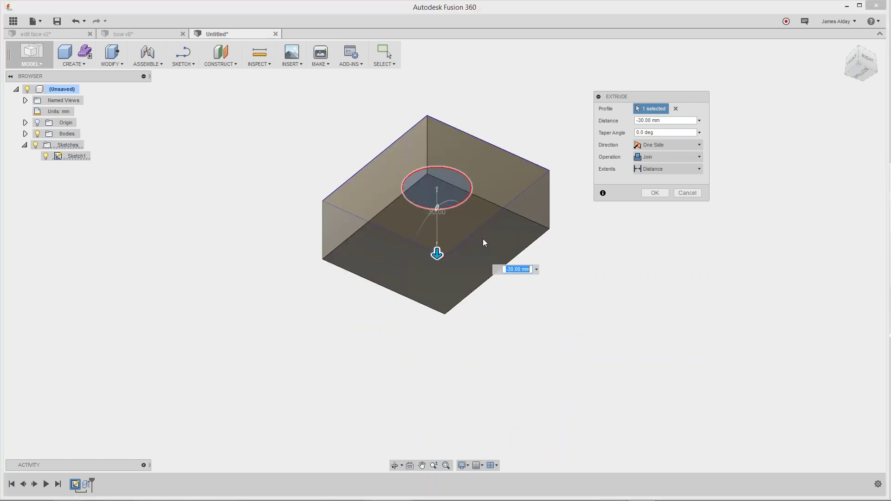
drag(437, 235, 483, 238)
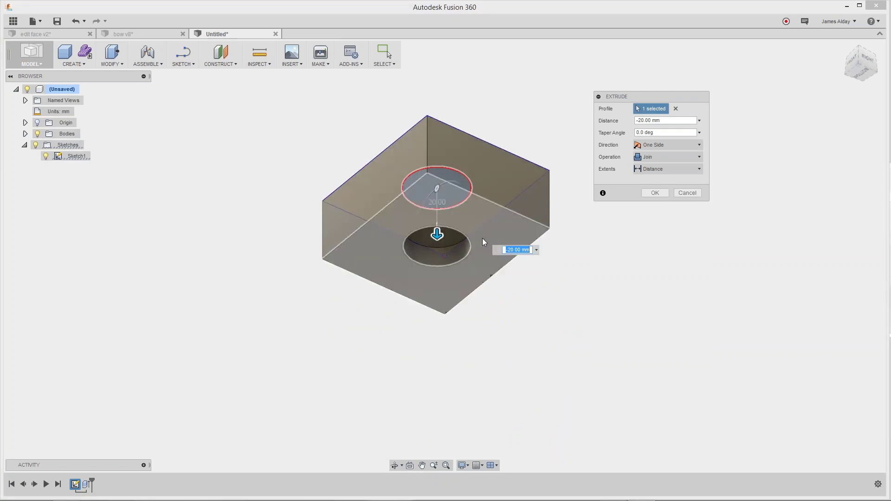
shift+middle_drag(509, 91, 506, 117)
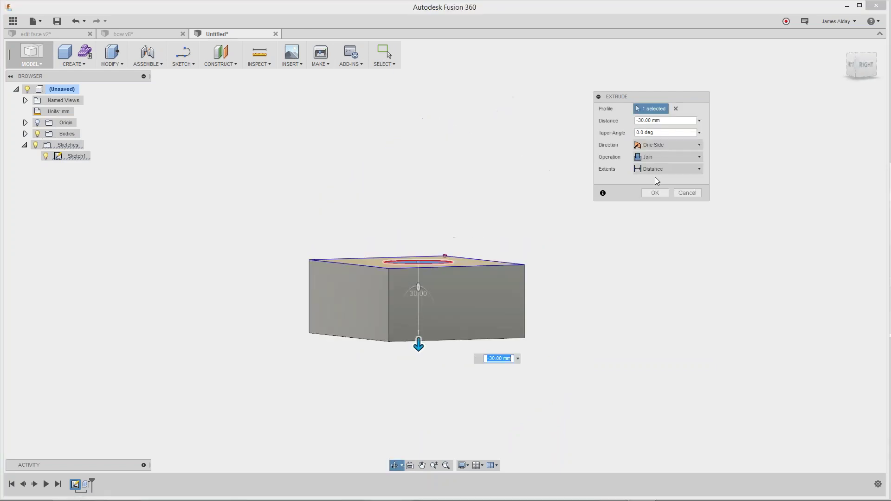
Step: Apply the circle's -30 mm extrusion as a new body and hide all sketches
click(658, 157)
click(656, 202)
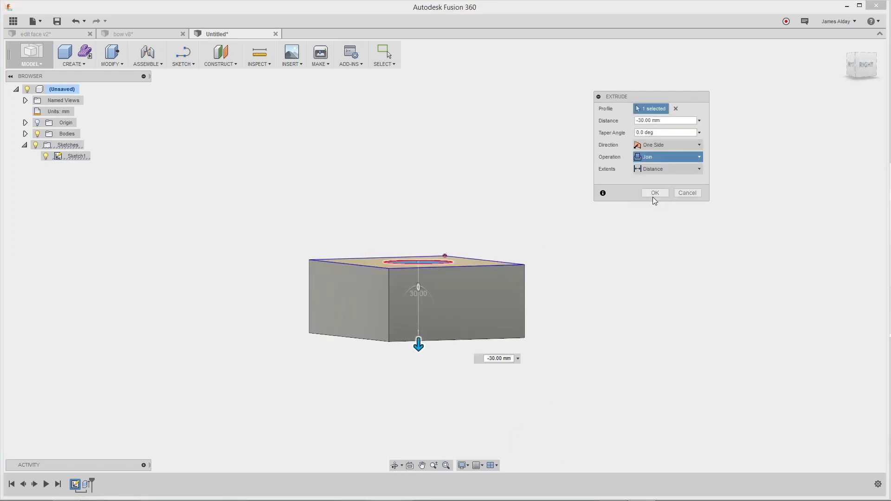
click(654, 193)
shift+middle_drag(439, 208, 447, 225)
click(36, 145)
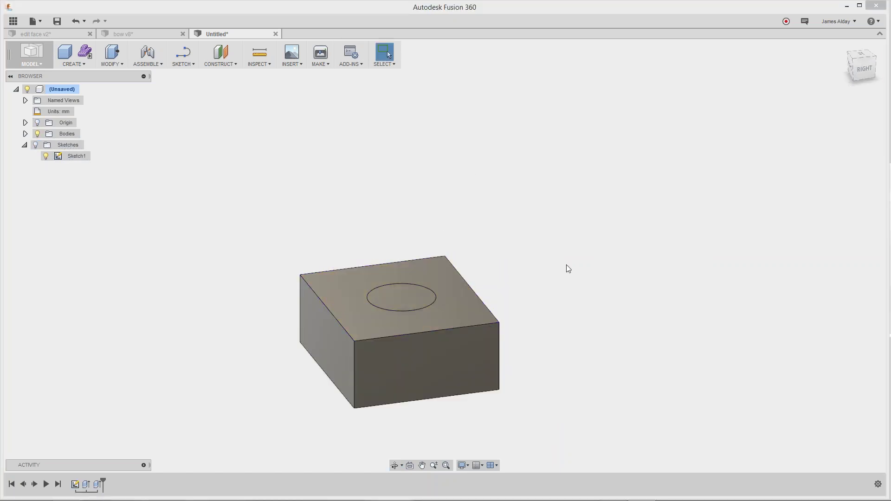
shift+middle_drag(565, 267, 441, 286)
middle_drag(380, 300, 374, 243)
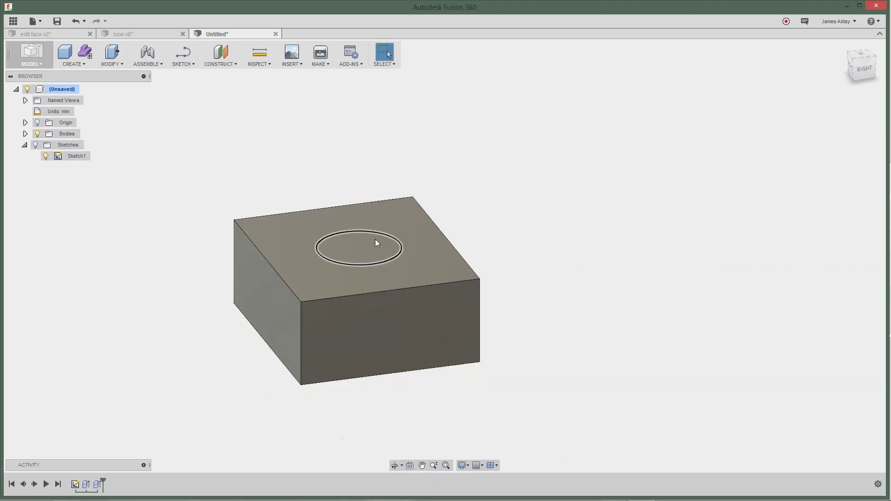
key(Escape)
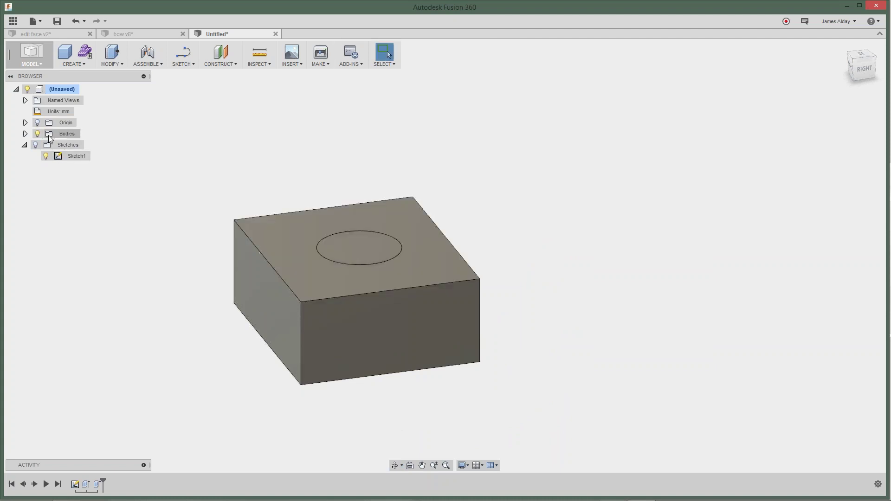
Step: Convert the block and cylinder bodies into separate components
click(25, 133)
right_click(70, 145)
click(82, 159)
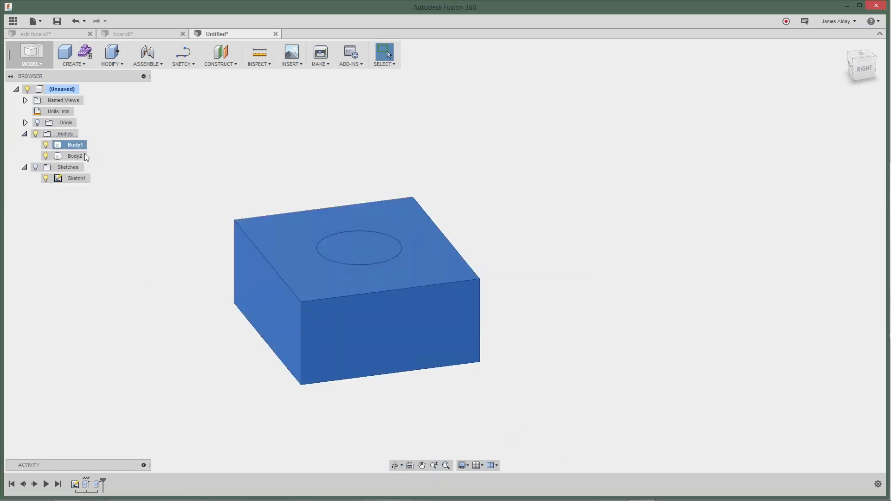
right_click(71, 148)
click(84, 158)
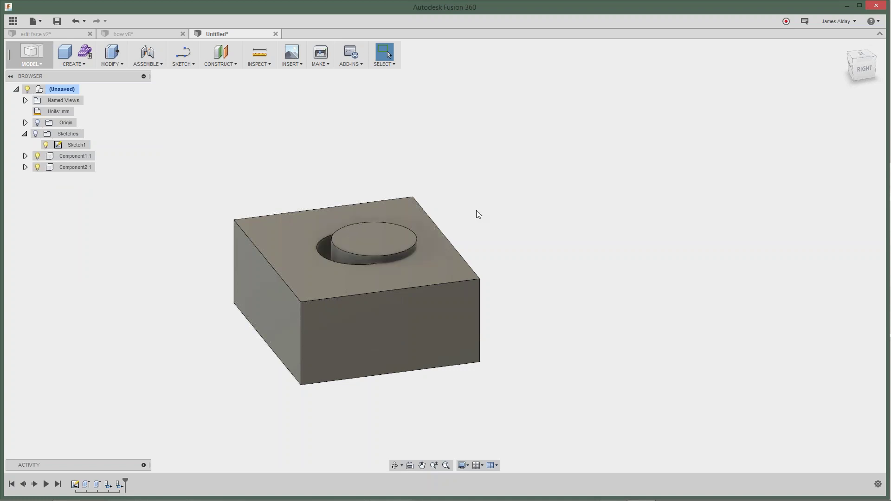
Step: Move the cylinder component out of the block's hole and set it beside the block
drag(371, 253, 556, 158)
mouse_move(445, 181)
shift+middle_down()
mouse_move(446, 203)
mouse_move(451, 175)
shift+middle_up()
scroll(436, 181, up, 5)
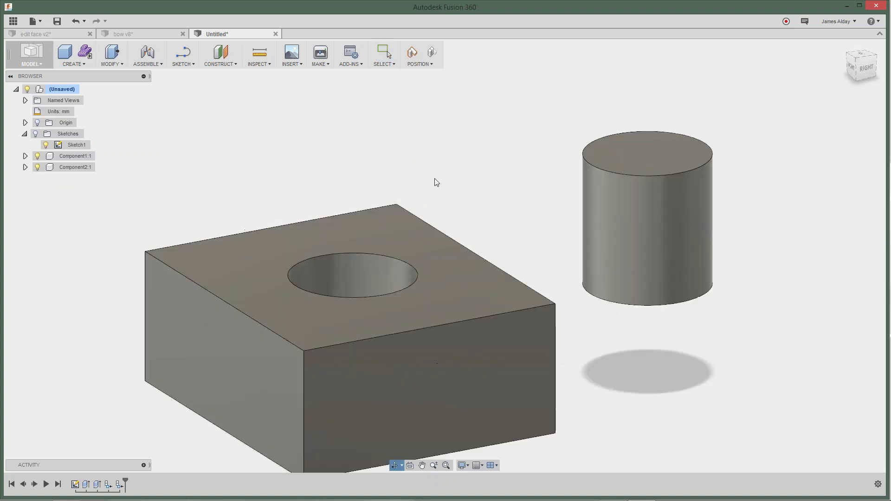
scroll(493, 174, down, 4)
Step: Try Press Pull offsets of -2 mm and 2 mm on the block's hole face, and undo the applied offset
drag(608, 182, 375, 251)
right_click(374, 252)
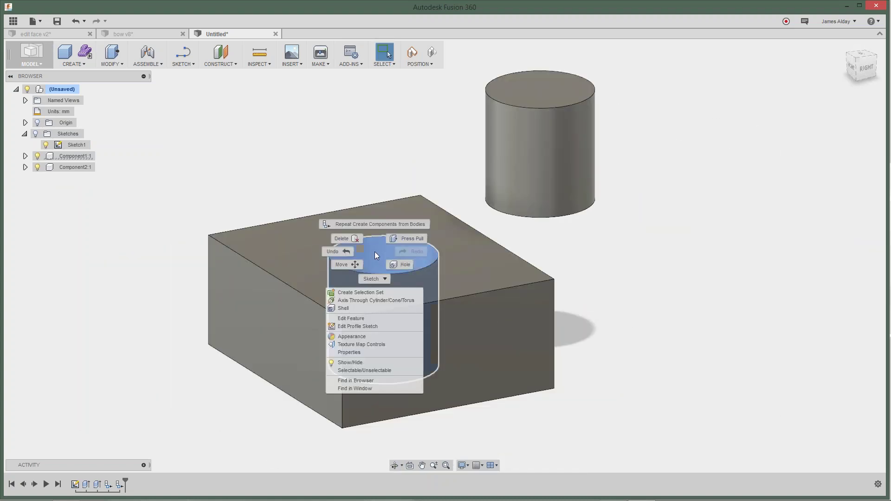
click(410, 238)
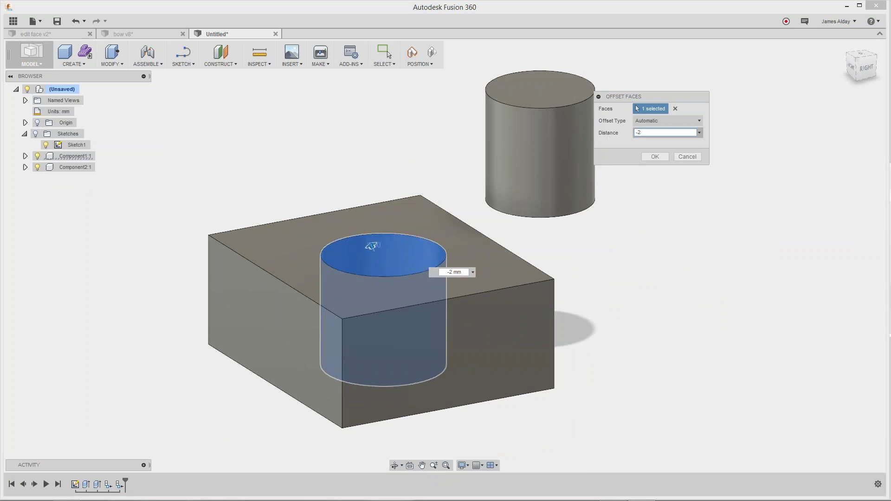
shift+middle_drag(428, 166, 356, 241)
scroll(355, 238, up, 3)
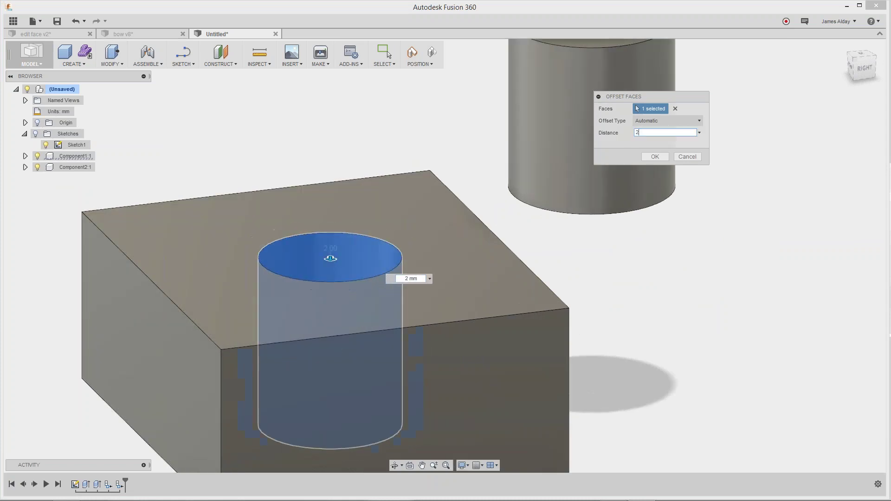
click(663, 158)
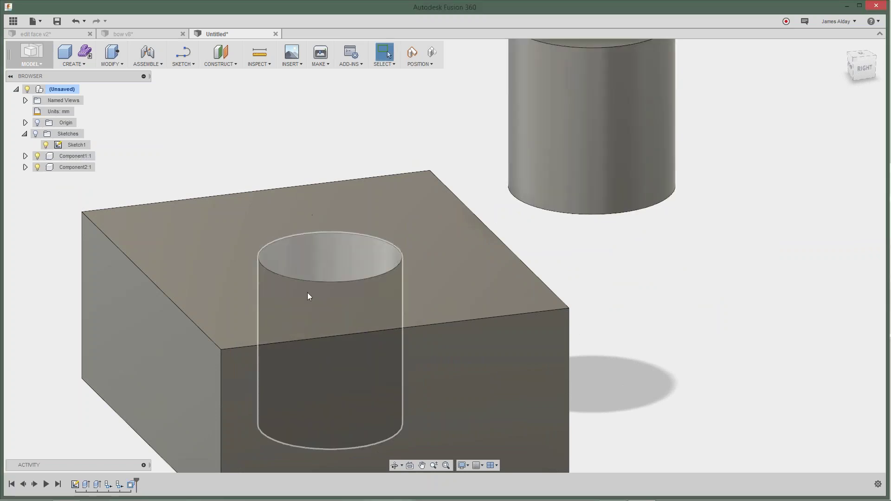
key(ctrl+z)
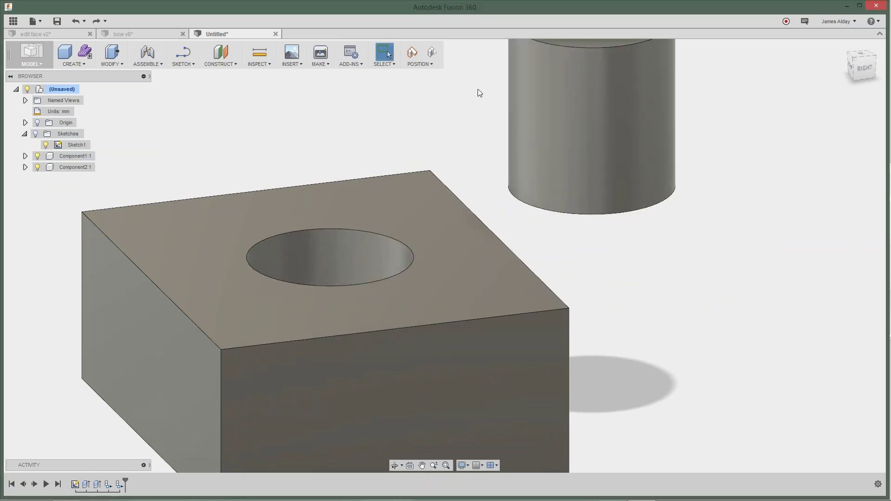
Step: Move the cylinder component farther away from the block so it stands beside it
drag(477, 89, 583, 113)
drag(506, 95, 553, 114)
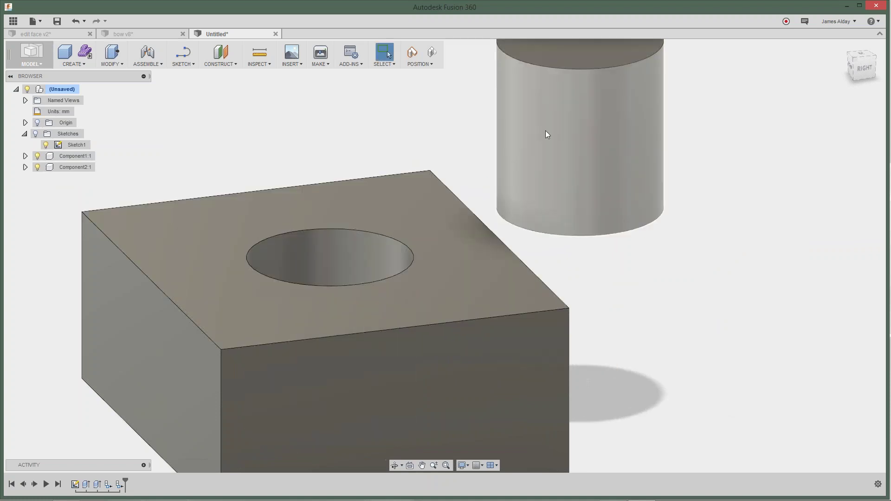
click(585, 155)
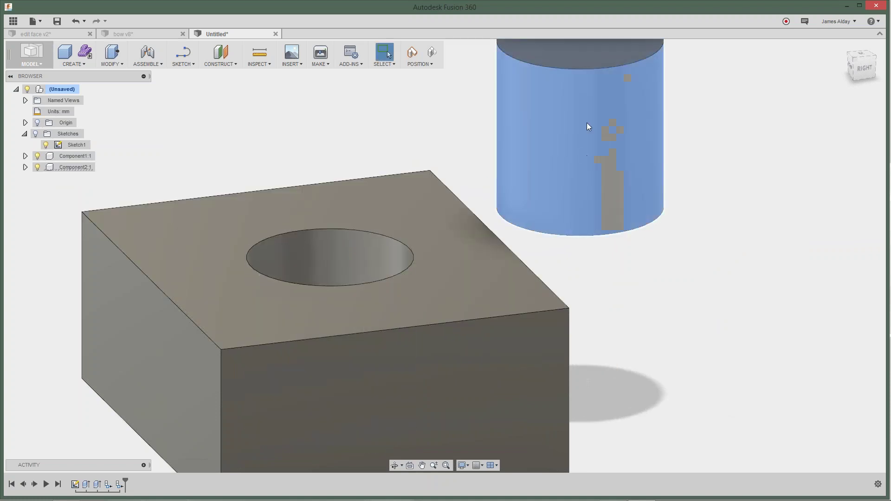
drag(575, 151, 757, 230)
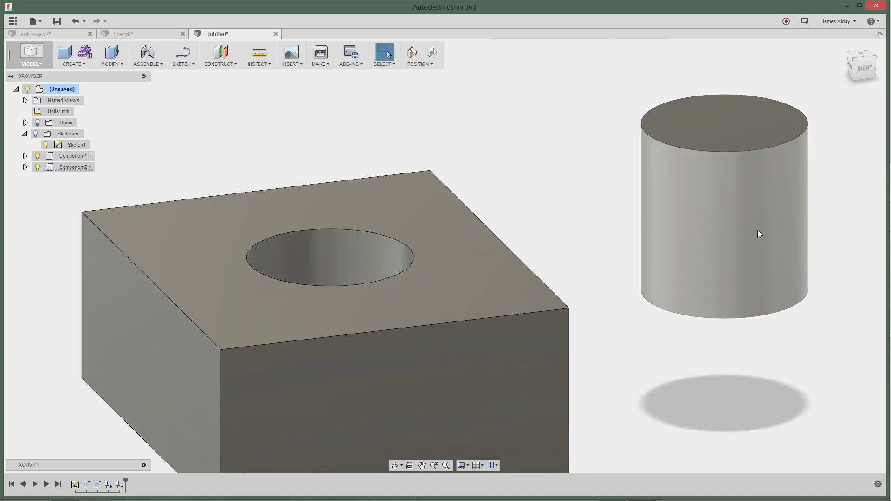
Step: Undo the cylinder's move and the conversion of the two bodies into components
key(ctrl+z)
key(ctrl+z)
key(ctrl+z)
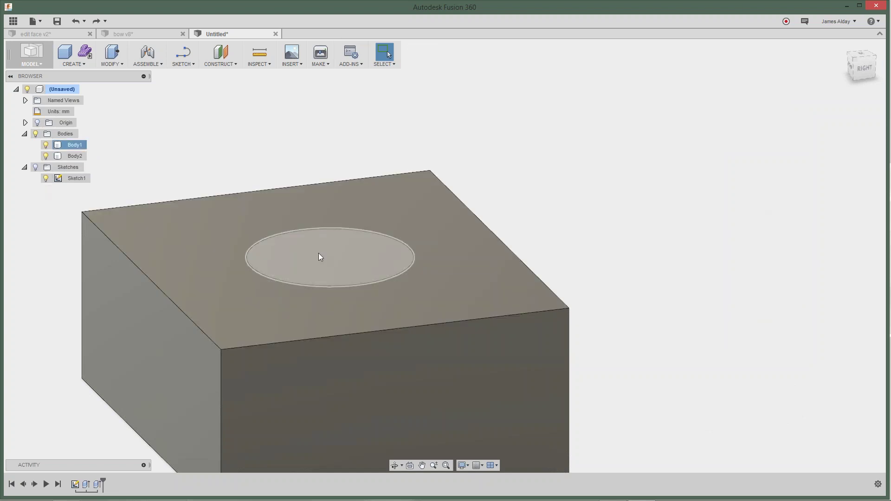
Step: Hide the cylinder body and offset the block's hole face by 5 mm with Press Pull
click(305, 255)
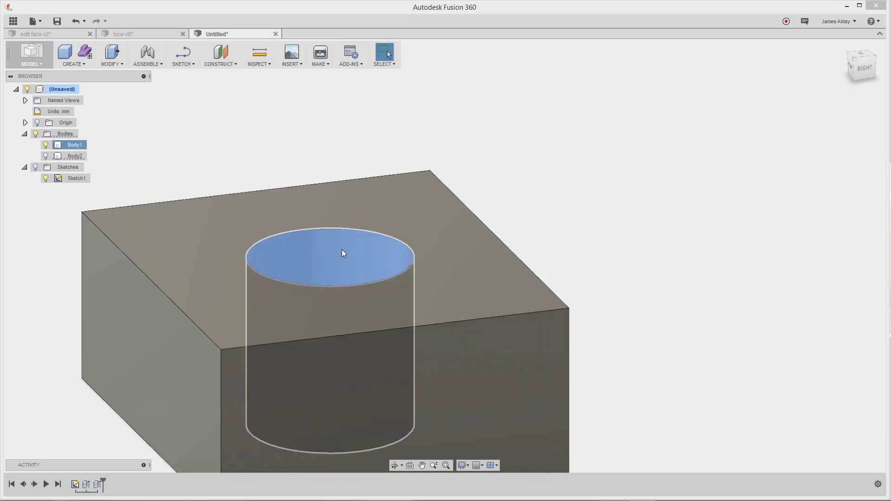
right_click(341, 249)
click(179, 122)
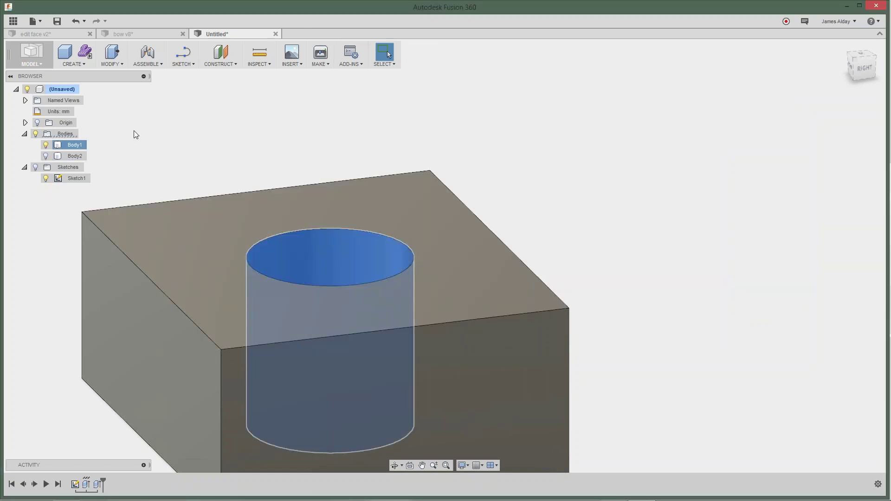
click(43, 159)
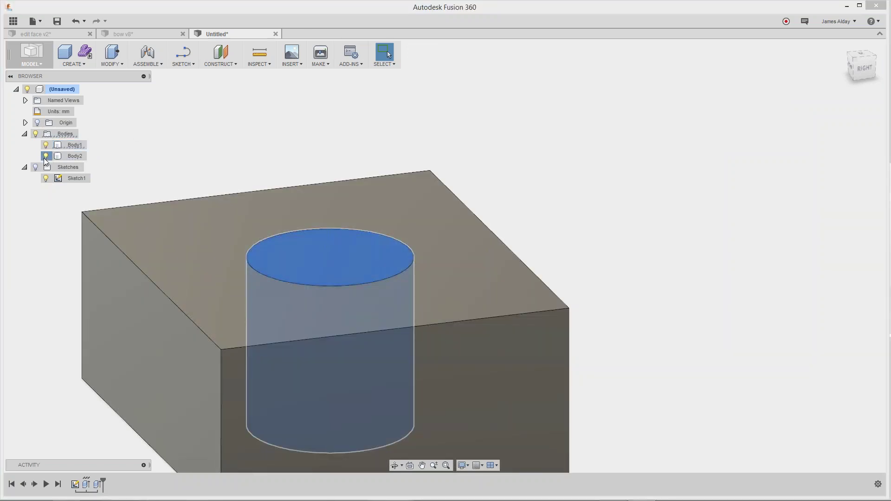
click(43, 158)
right_click(315, 250)
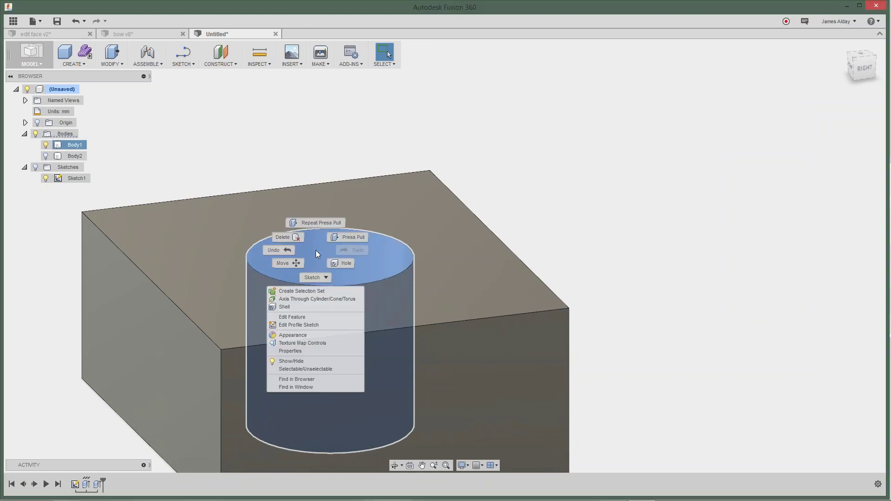
click(349, 236)
drag(340, 252, 335, 262)
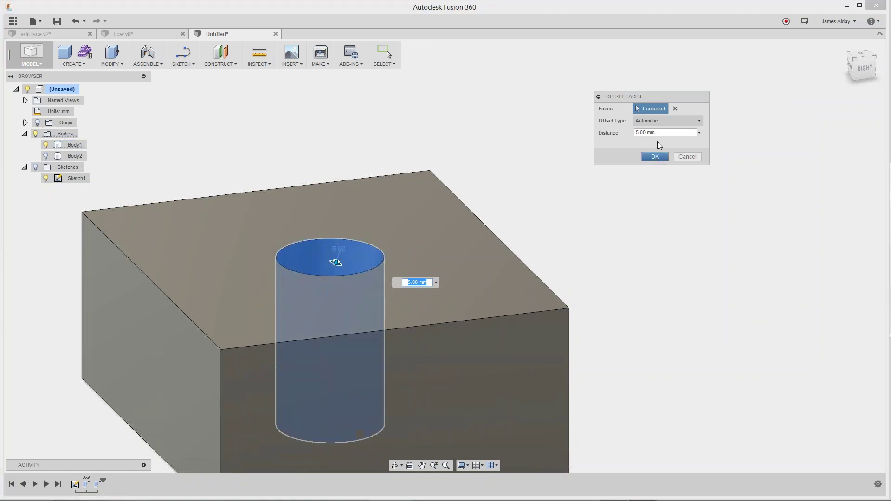
click(654, 156)
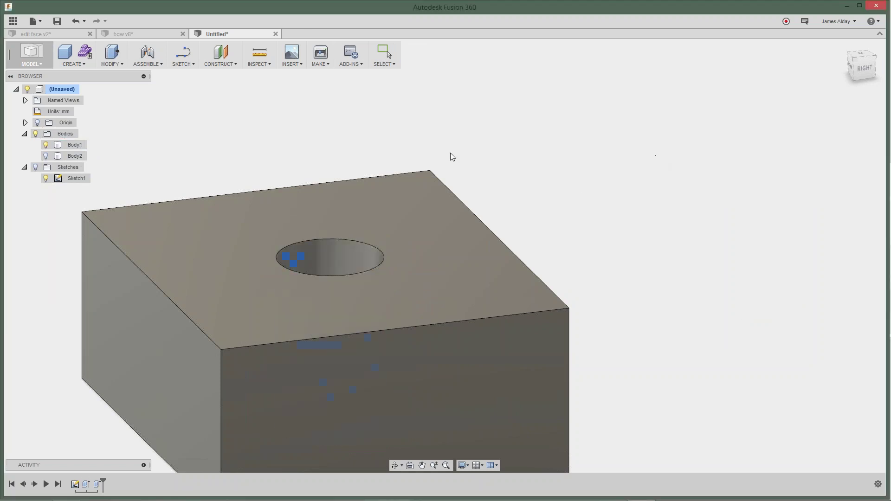
Step: Show the cylinder body again and view it alone by briefly hiding the block body
click(46, 156)
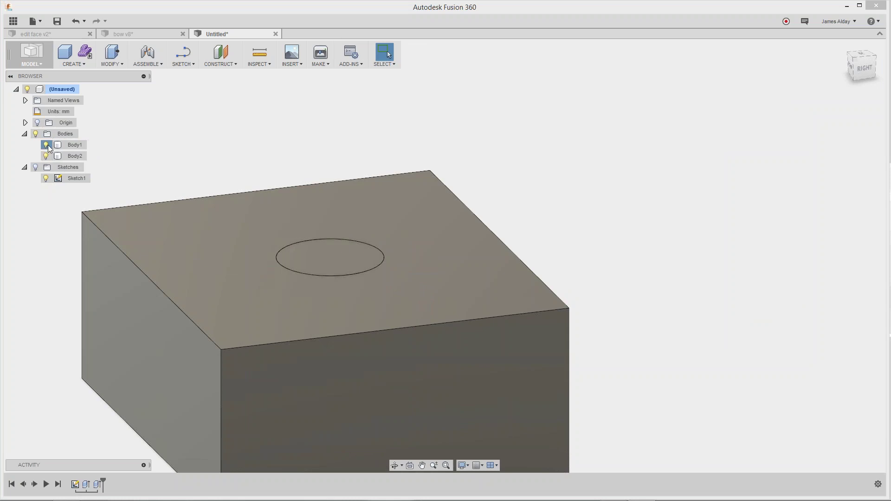
click(46, 144)
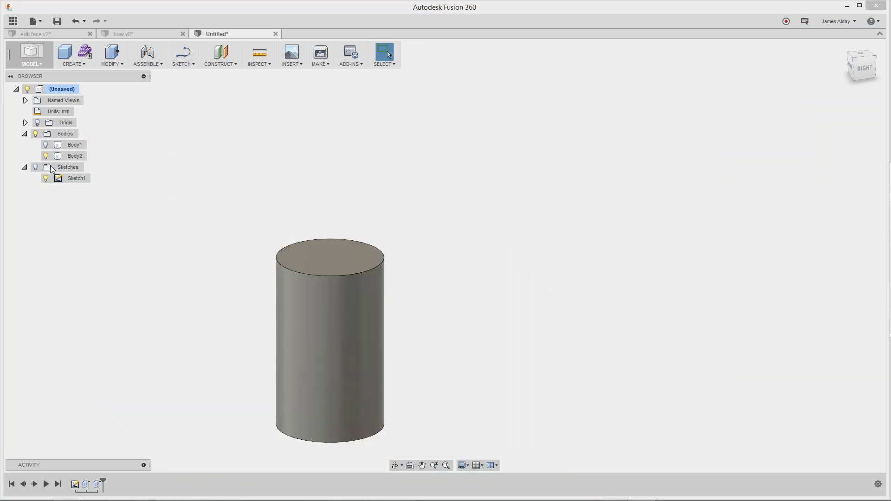
click(46, 145)
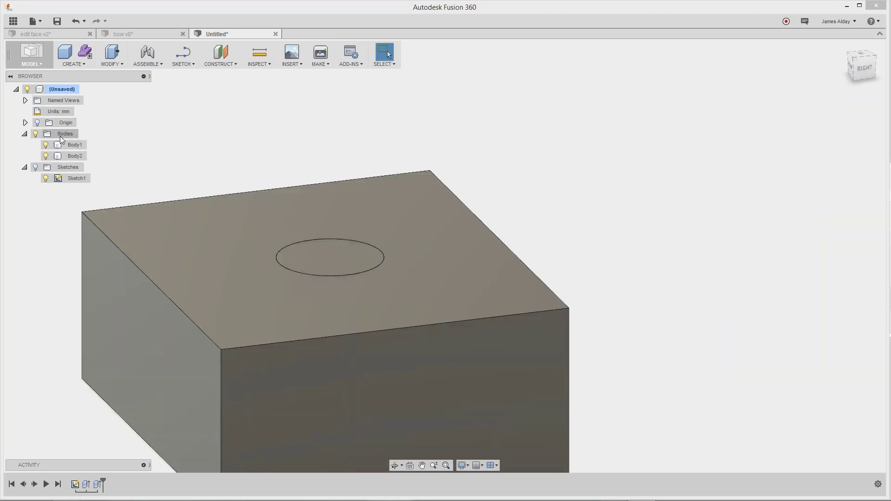
click(270, 204)
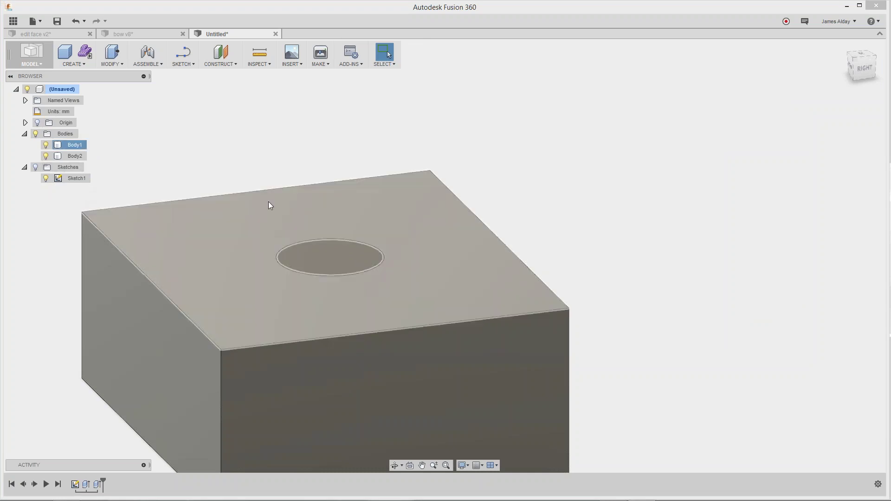
scroll(293, 221, up, 4)
scroll(294, 222, down, 3)
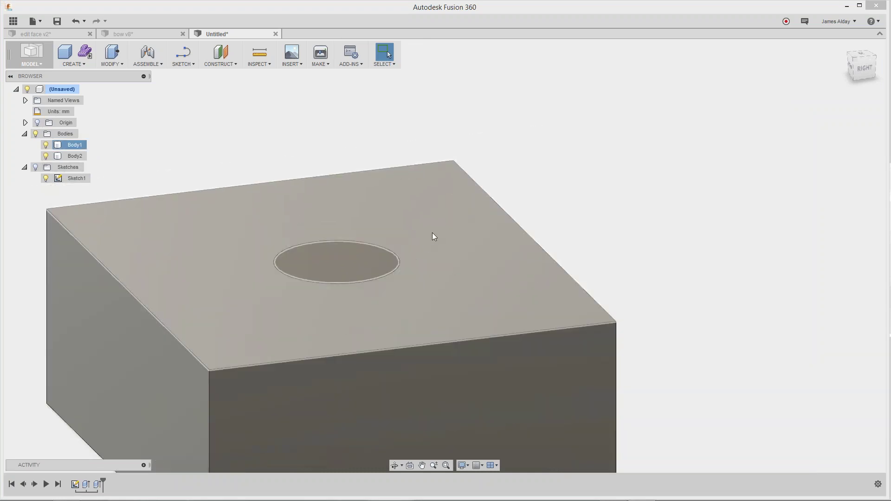
click(388, 267)
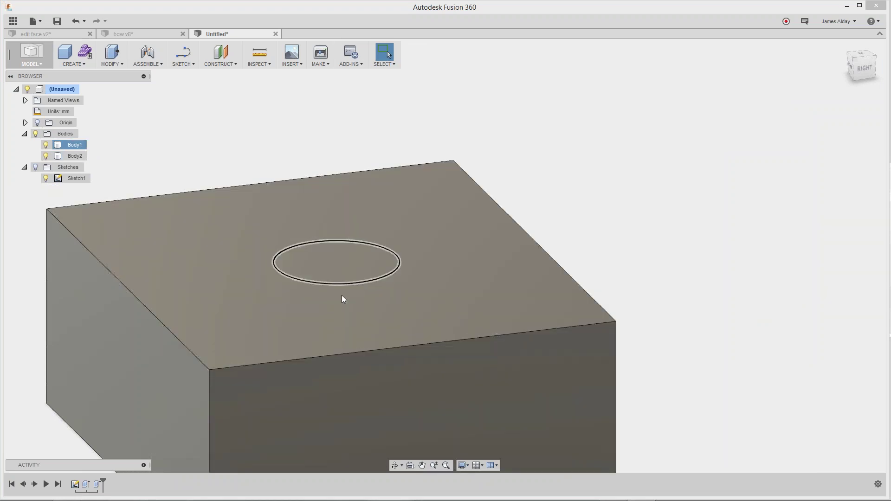
click(334, 265)
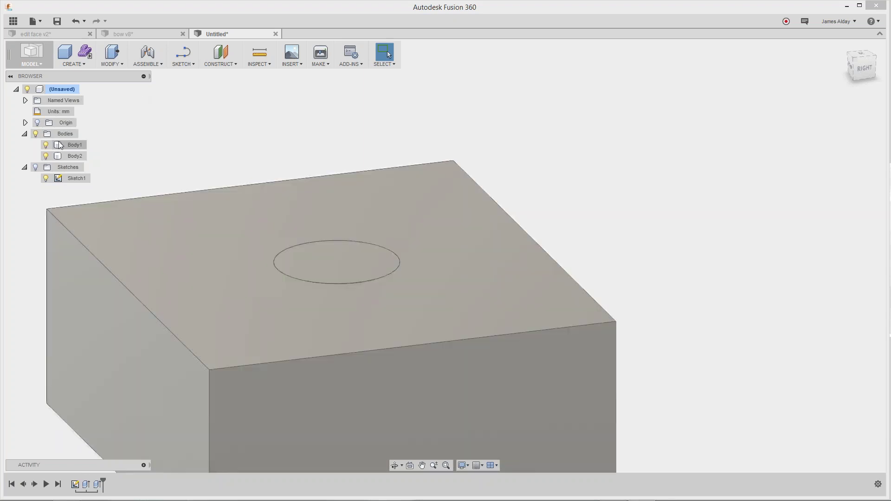
Step: Create components from both bodies and move the cylinder component out of the hole to beside the block
click(61, 145)
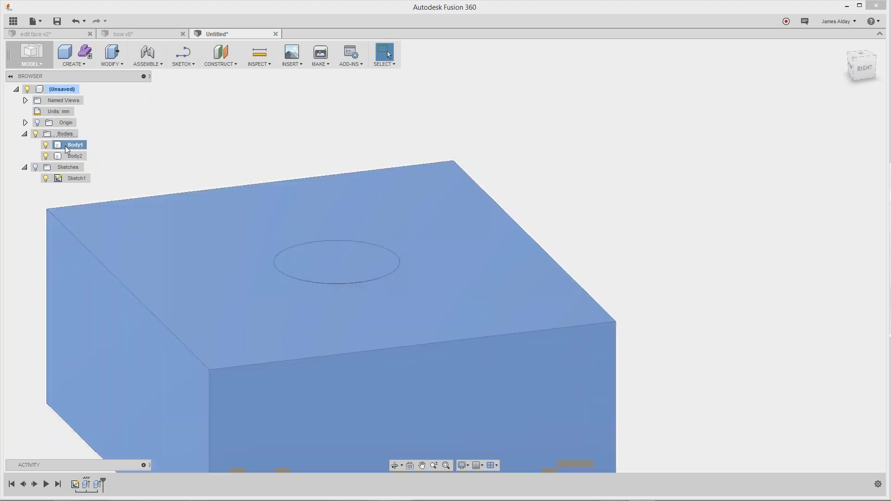
right_click(68, 137)
click(90, 142)
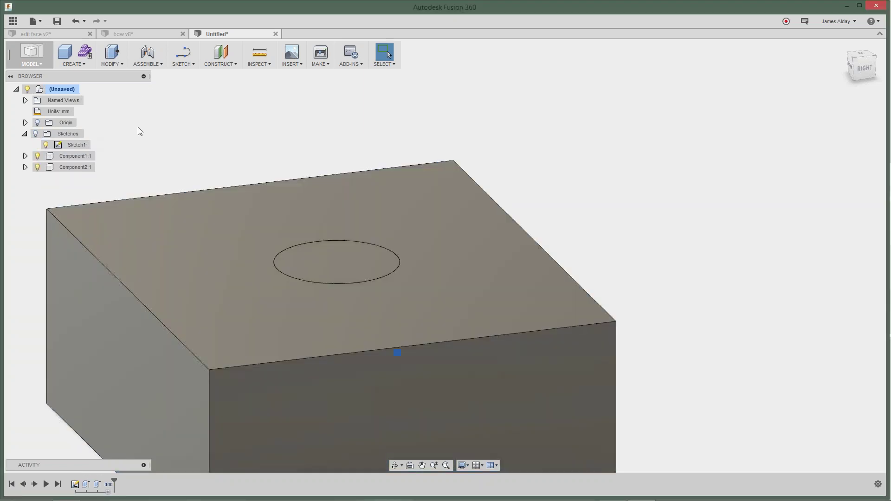
drag(279, 255, 616, 110)
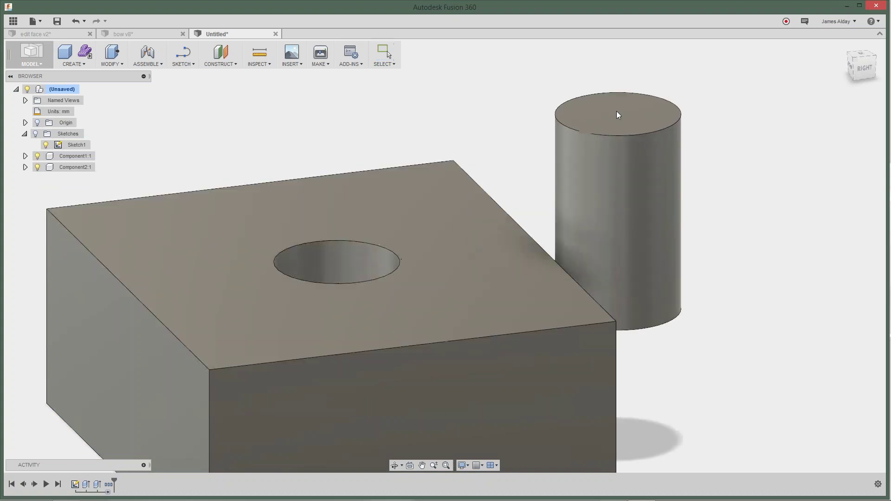
Step: Press Pull the block's hole face with an offset of -12 mm to enlarge the hole
scroll(280, 275, up, 3)
scroll(297, 278, up, 2)
right_click(372, 241)
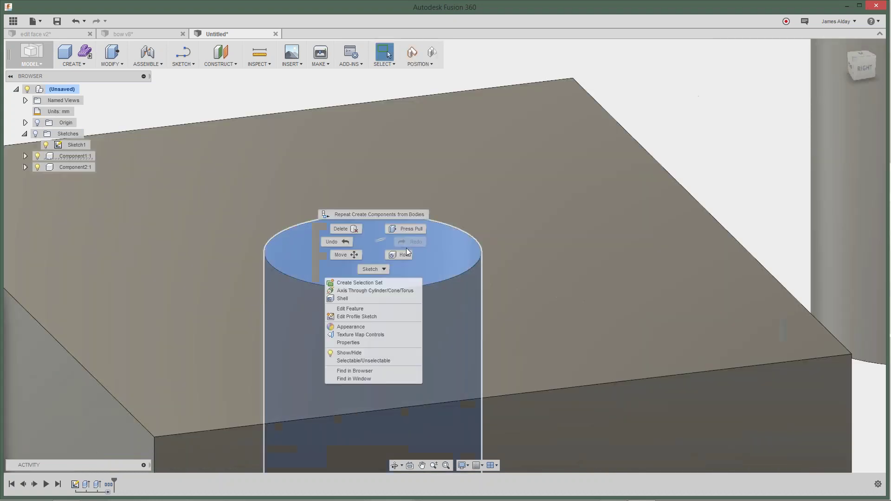
click(410, 231)
drag(374, 245, 374, 182)
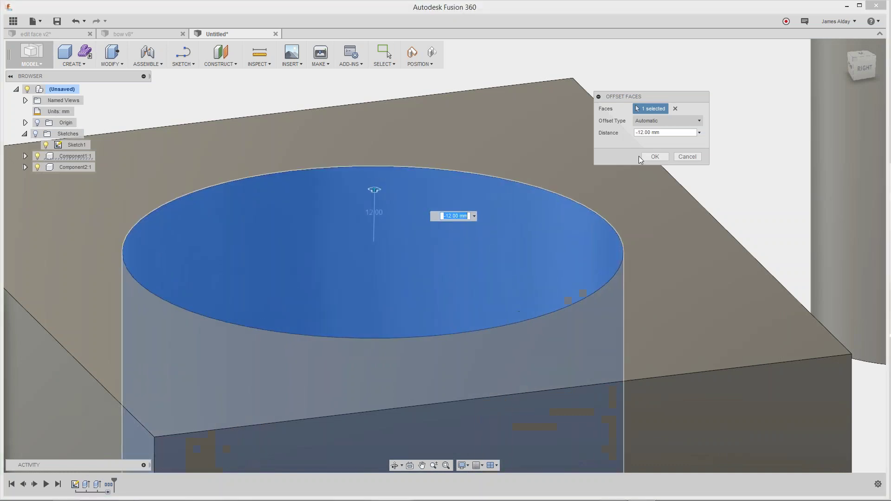
click(643, 157)
Step: Try changing the hole face's offset to -8 mm with the Automatic offset type
scroll(665, 177, down, 3)
middle_drag(678, 181, 598, 239)
drag(720, 203, 698, 183)
click(410, 273)
right_click(412, 265)
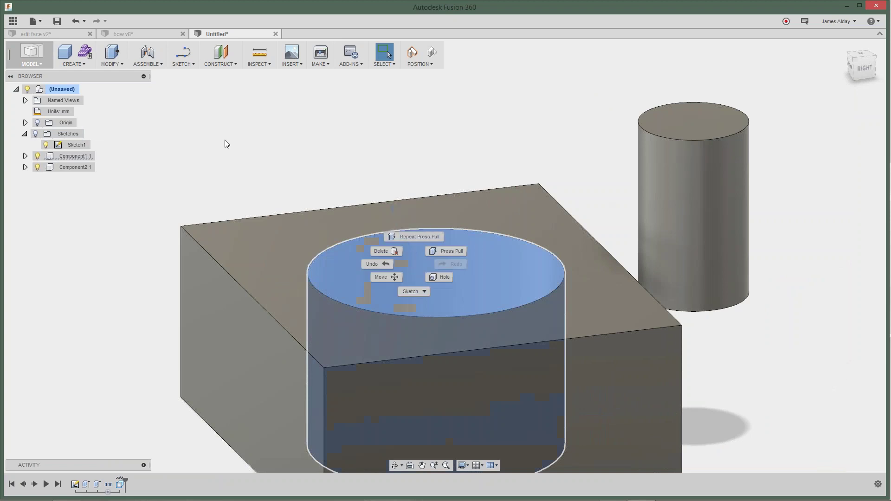
click(225, 140)
right_click(457, 260)
click(485, 252)
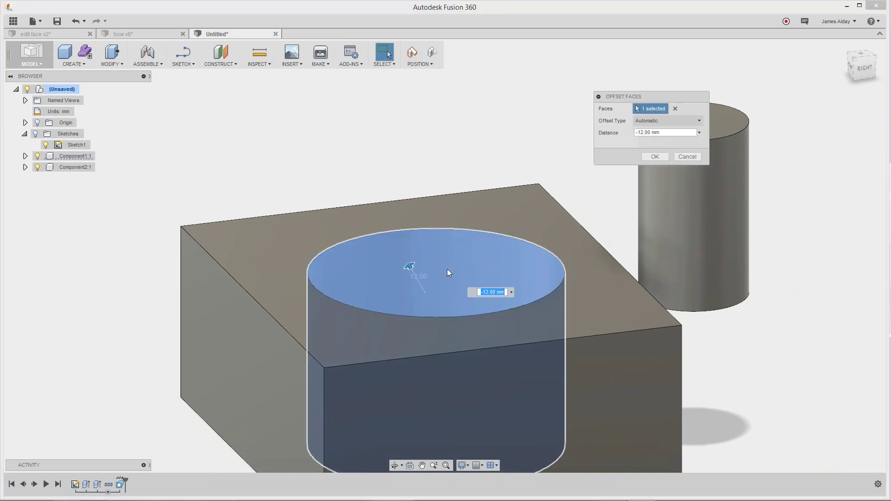
drag(414, 262, 442, 276)
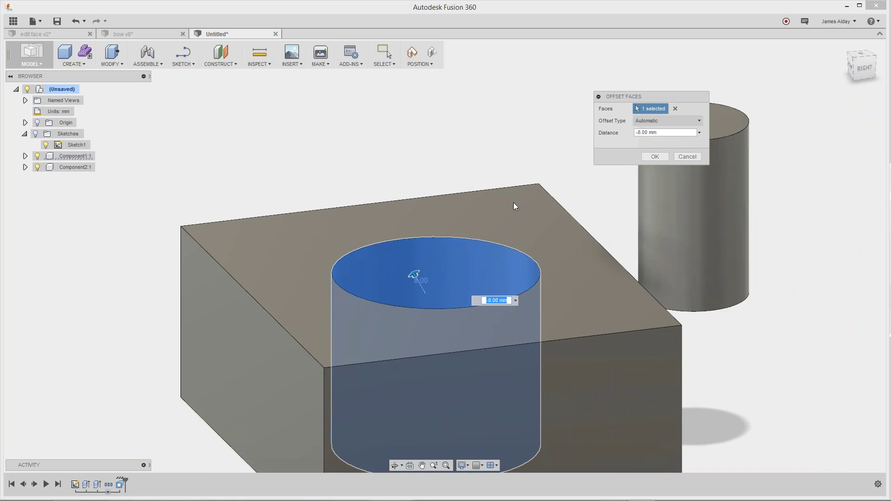
Step: Change the offset type to New Offset and apply a -5 mm offset to the hole face
click(650, 120)
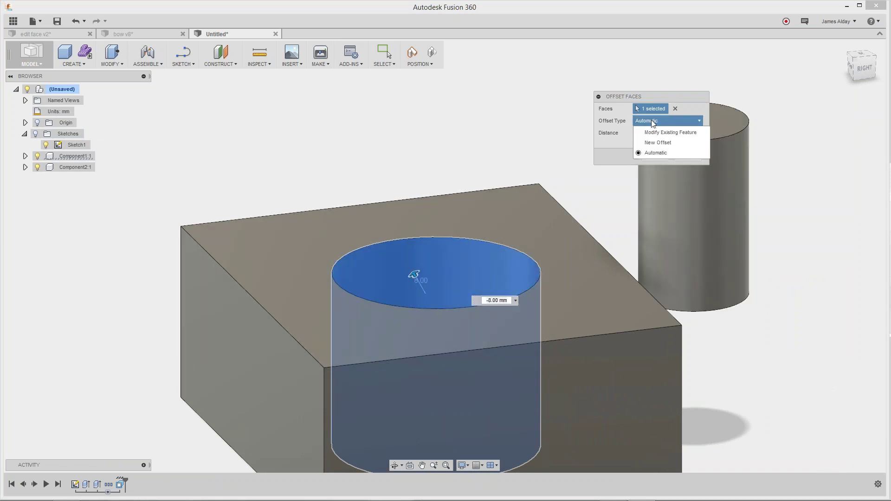
click(651, 120)
click(650, 120)
click(656, 142)
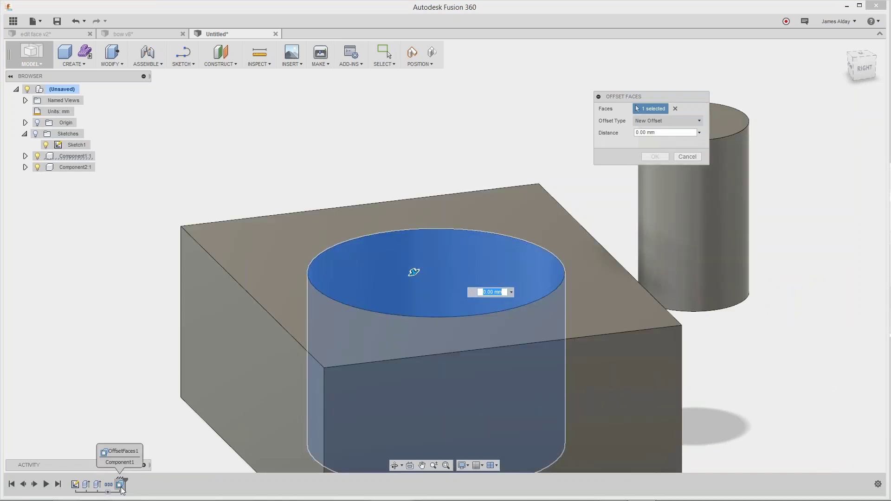
click(424, 285)
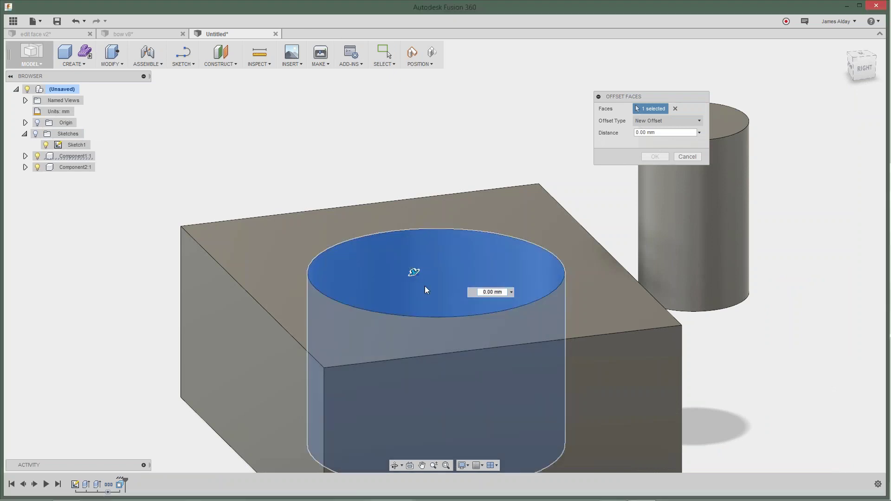
mouse_move(416, 275)
mouse_down()
mouse_move(420, 282)
mouse_move(408, 264)
mouse_move(416, 276)
mouse_up()
text(-5)
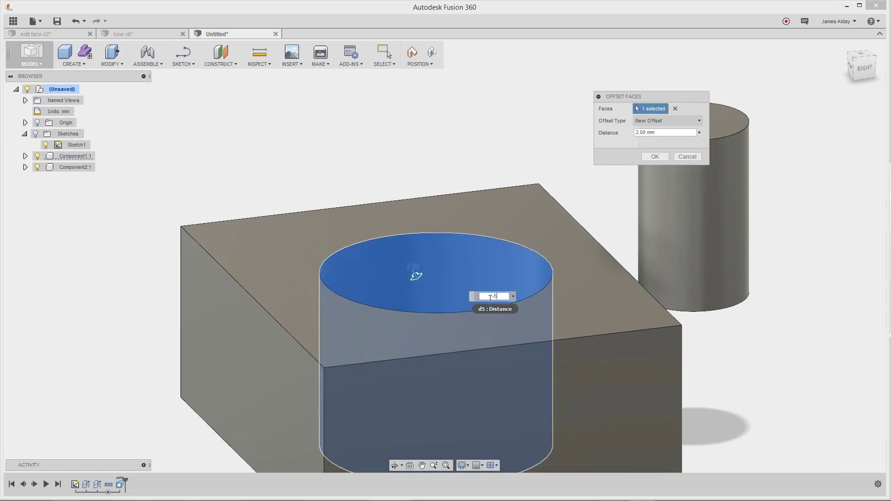
key(Return)
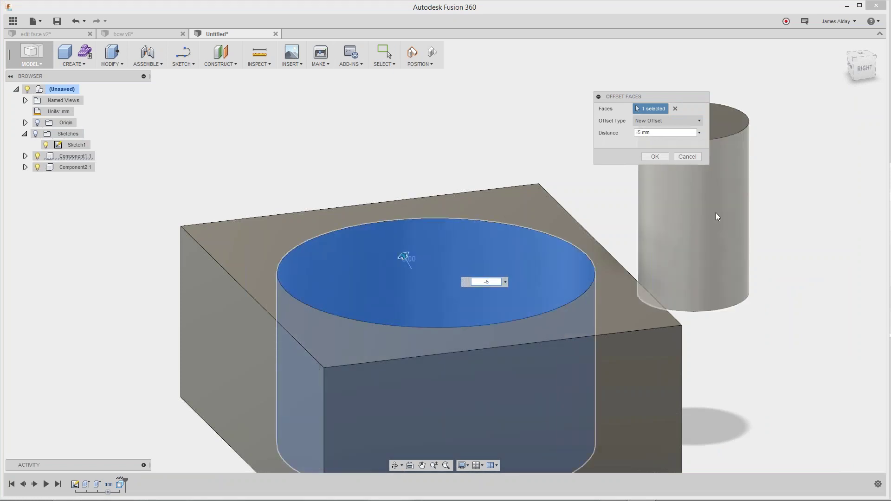
drag(713, 202, 551, 156)
click(653, 157)
Step: Move the cylinder component farther from the block and narrow the hole with another Press Pull offset of its face
drag(698, 196, 755, 130)
click(497, 238)
right_click(497, 239)
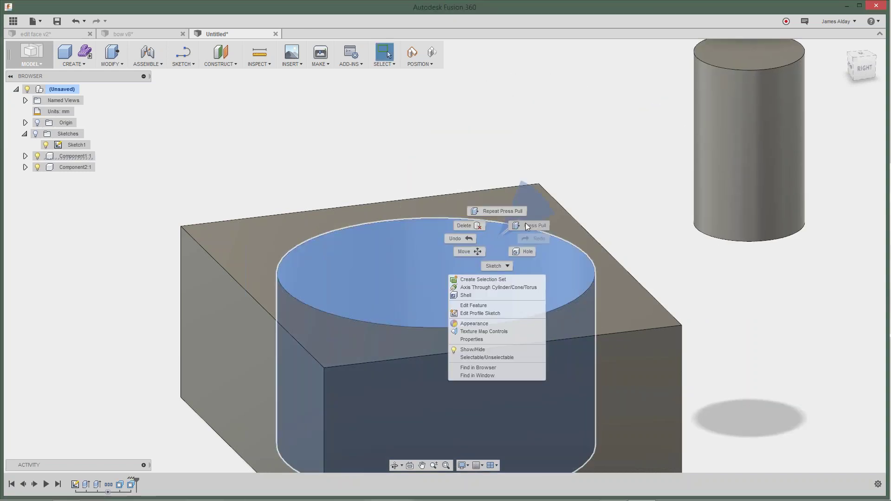
click(525, 226)
drag(487, 263, 459, 292)
key(Return)
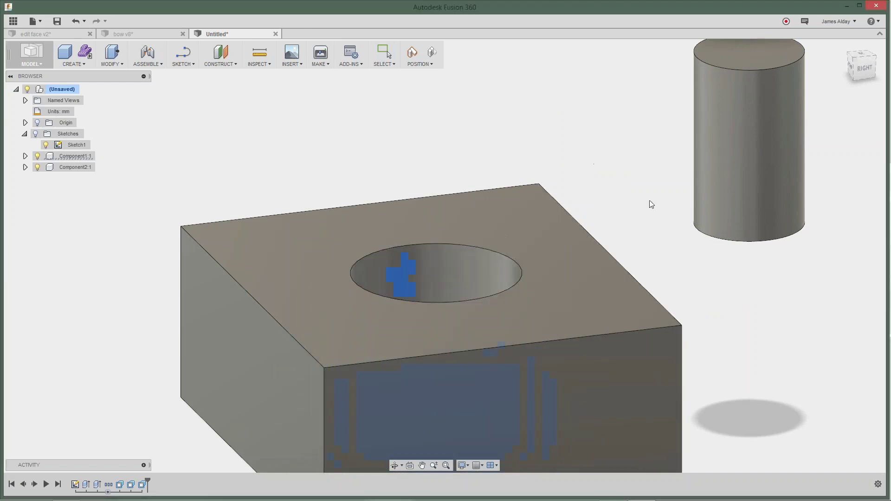
Step: Move the cylinder component over the block and place it inside the hole
drag(747, 138, 584, 255)
mouse_move(858, 492)
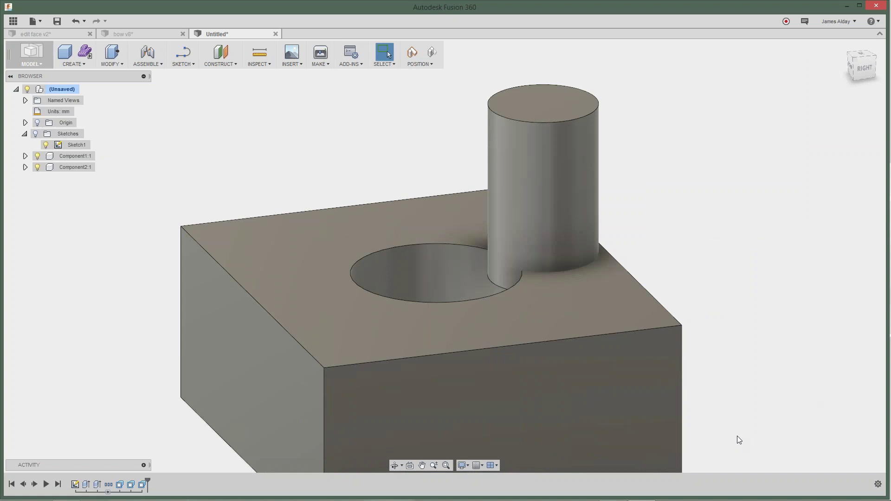
drag(489, 128, 462, 278)
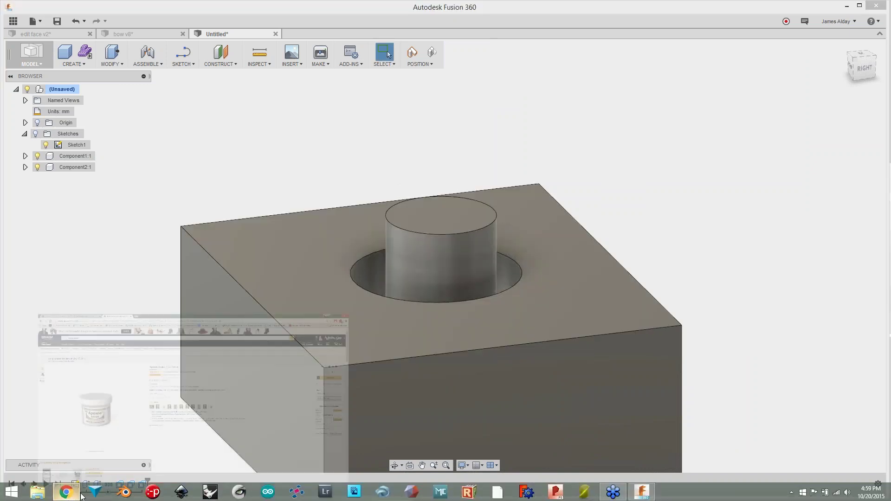
Step: Switch to Chrome, open the website immersedN3D.com and show its Portfolio page
click(81, 496)
click(253, 21)
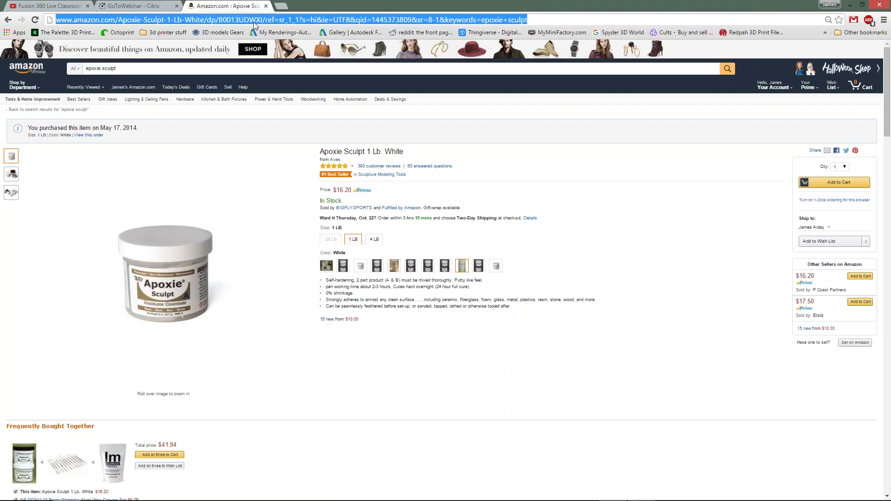
text(immersedN3D.com)
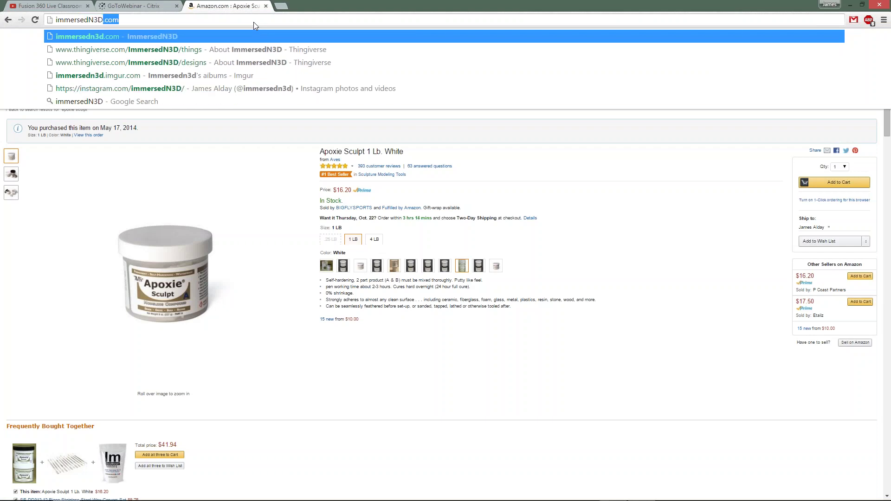
key(Return)
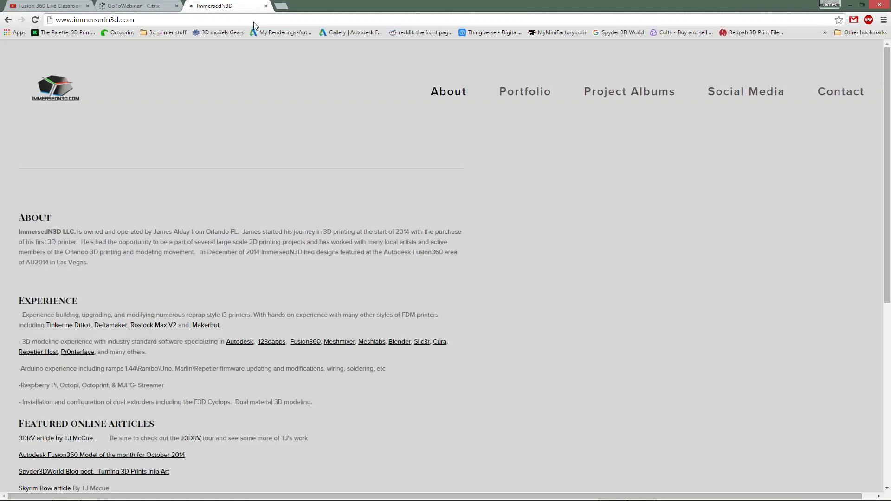
click(536, 95)
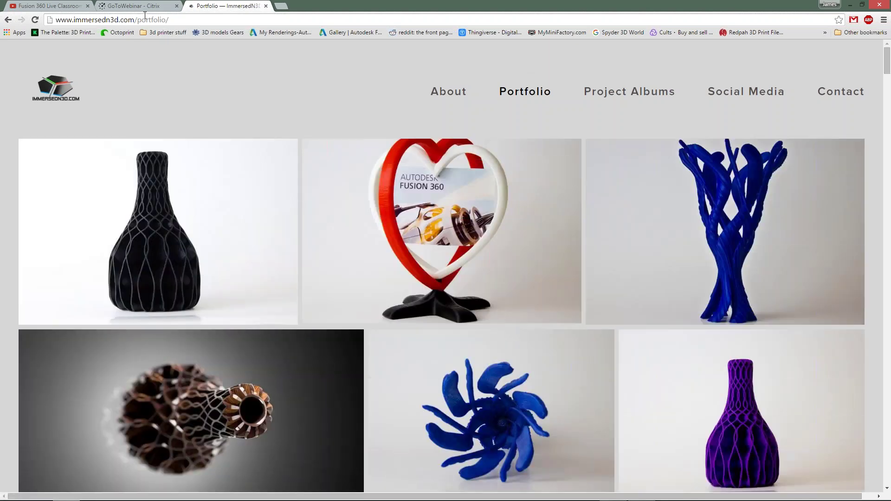
Step: Open the site's Social Media page and look through its Twitter and Instagram feed
click(733, 93)
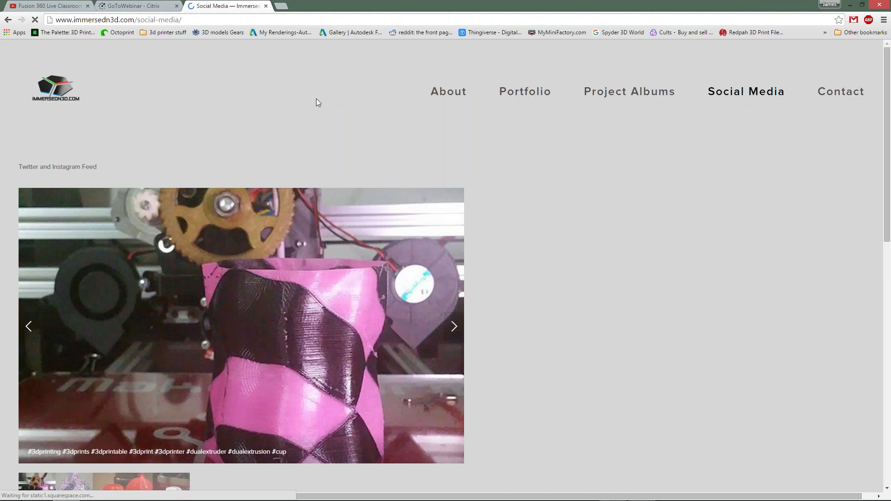
scroll(317, 102, down, 1)
scroll(316, 98, down, 1)
scroll(432, 119, up, 2)
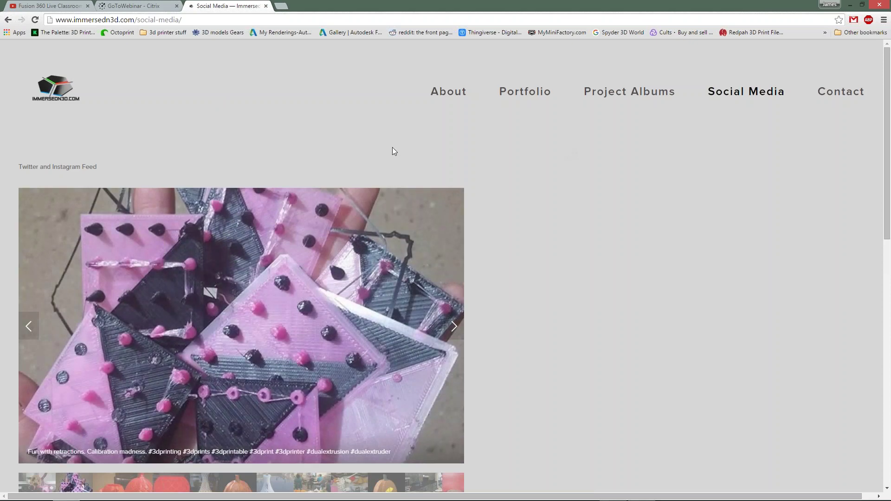
scroll(392, 146, down, 1)
scroll(477, 103, down, 2)
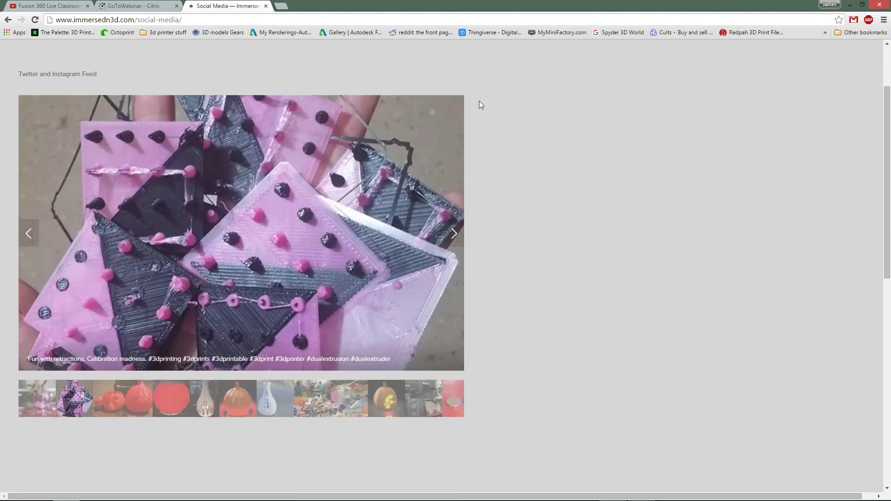
scroll(324, 151, up, 3)
scroll(323, 152, down, 1)
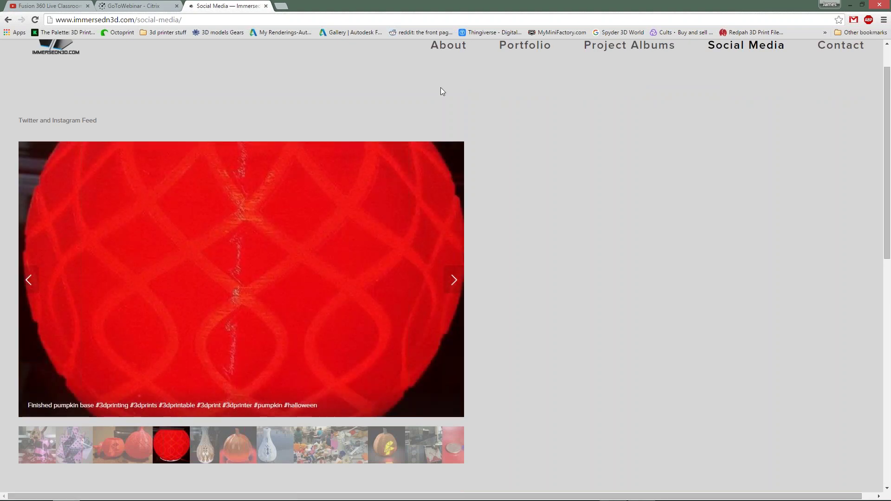
scroll(440, 89, up, 1)
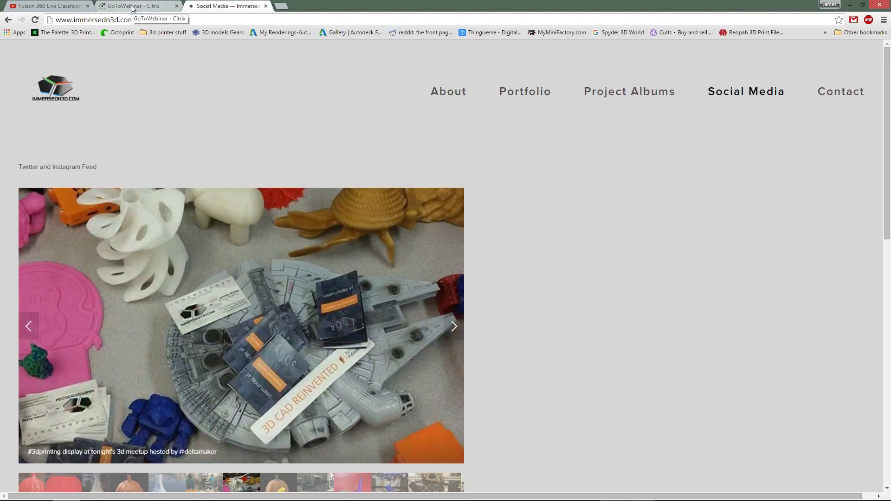
click(132, 7)
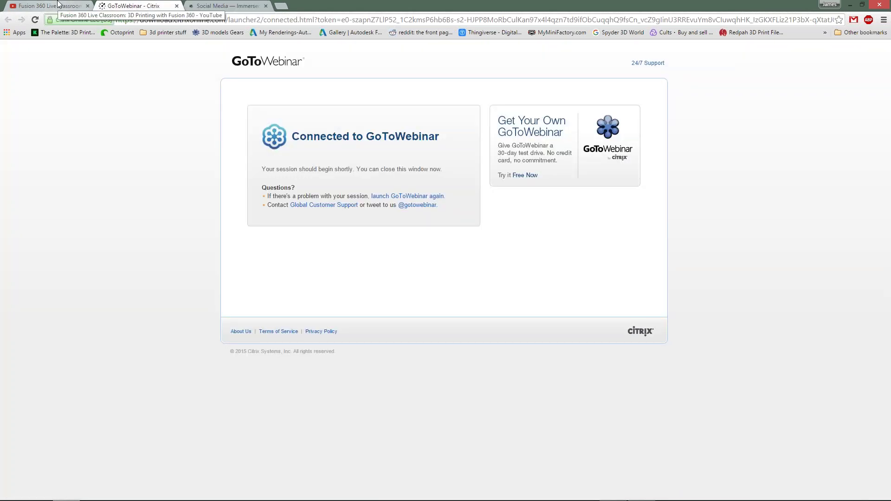
click(201, 5)
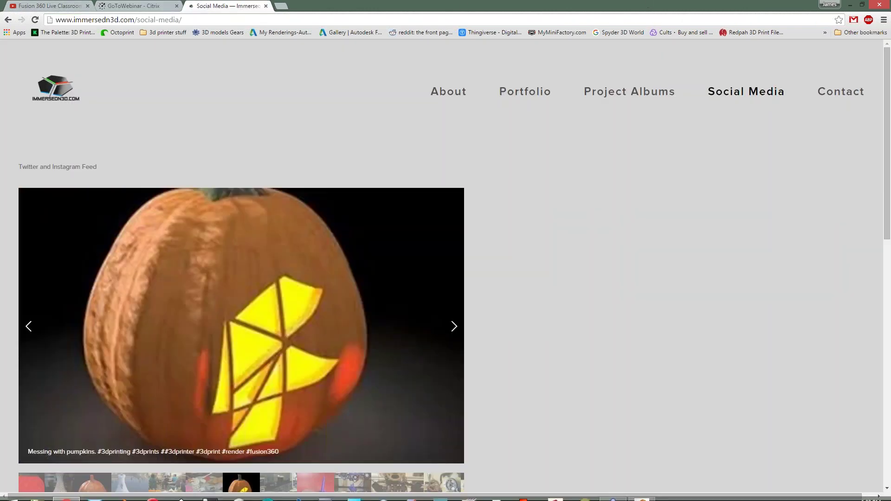
Step: Switch back to Fusion 360 and change from the Model workspace to the CAM workspace
mouse_move(478, 485)
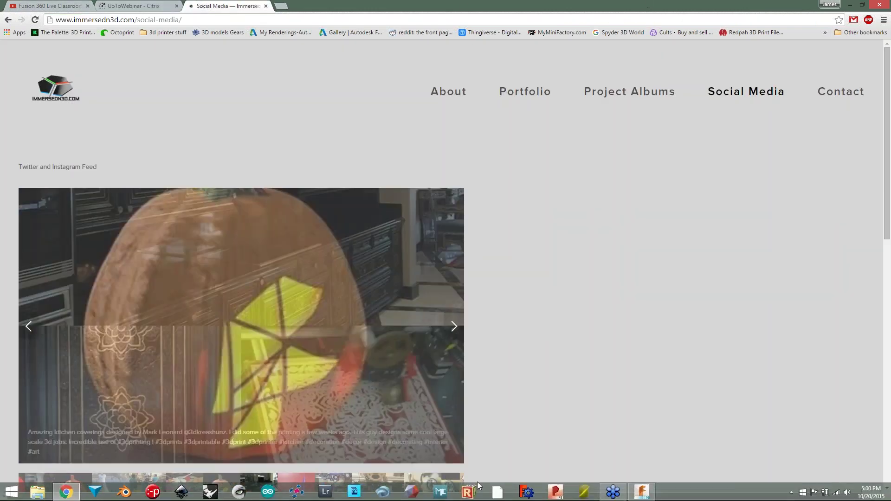
key(alt+Tab)
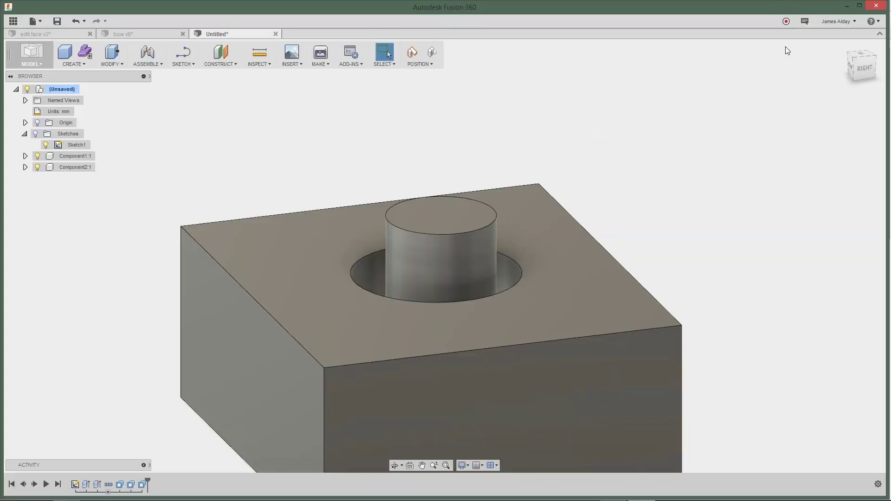
click(785, 21)
mouse_move(870, 496)
click(35, 59)
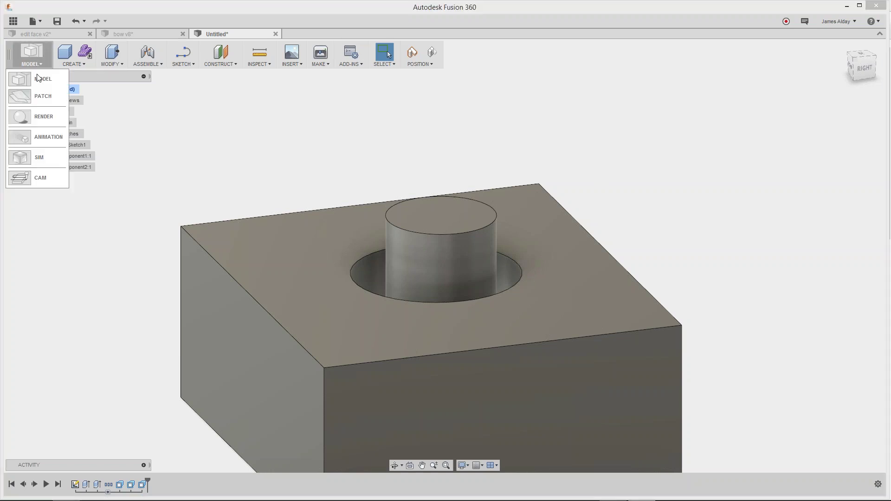
click(43, 158)
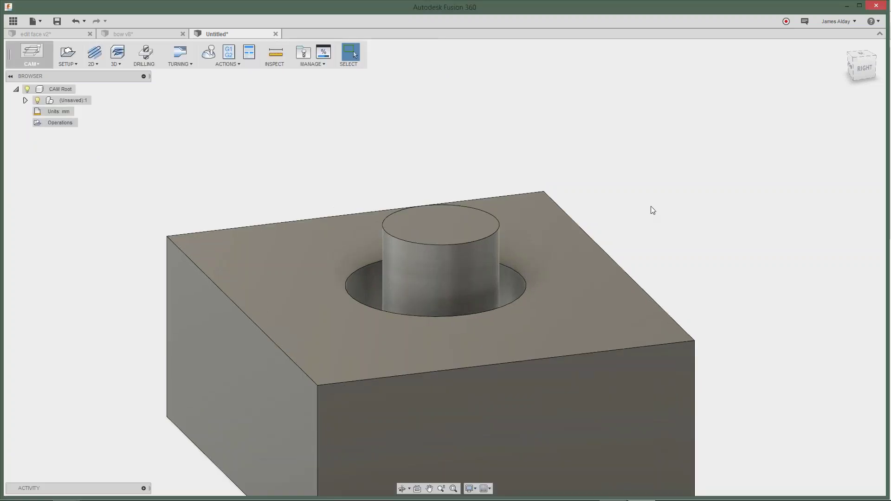
scroll(650, 206, down, 5)
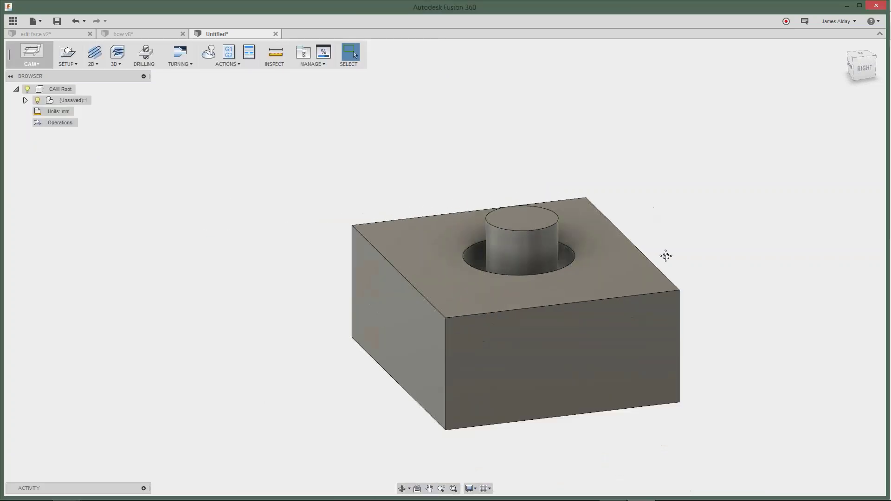
scroll(481, 263, up, 5)
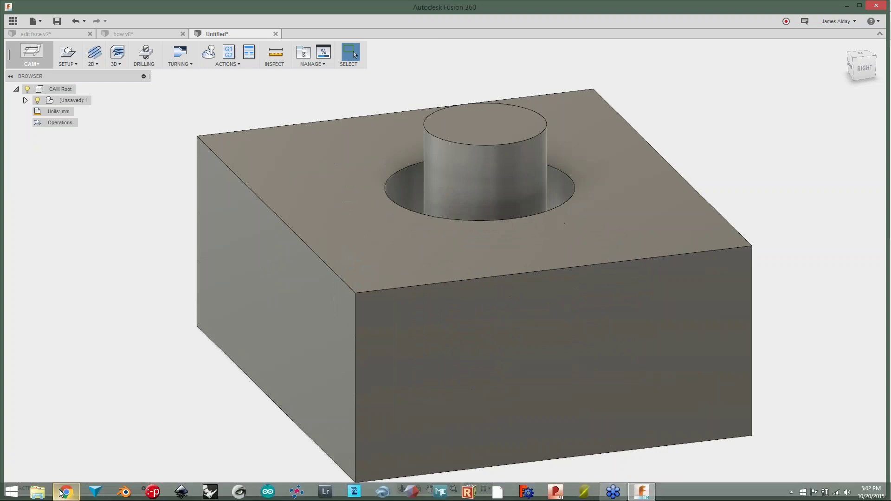
Step: Switch to Chrome, show the Fusion 360 Live Classroom 3D printing video page and preview the Autodesk Fusion 360 channel card
click(65, 491)
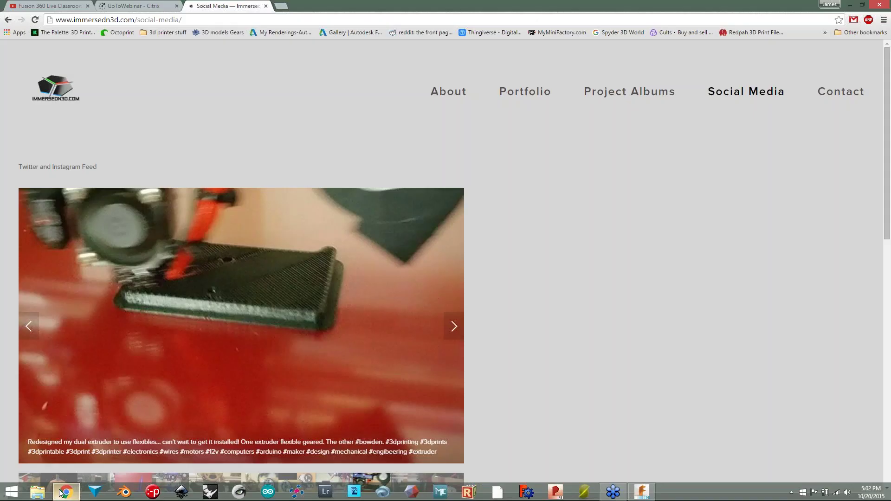
click(64, 7)
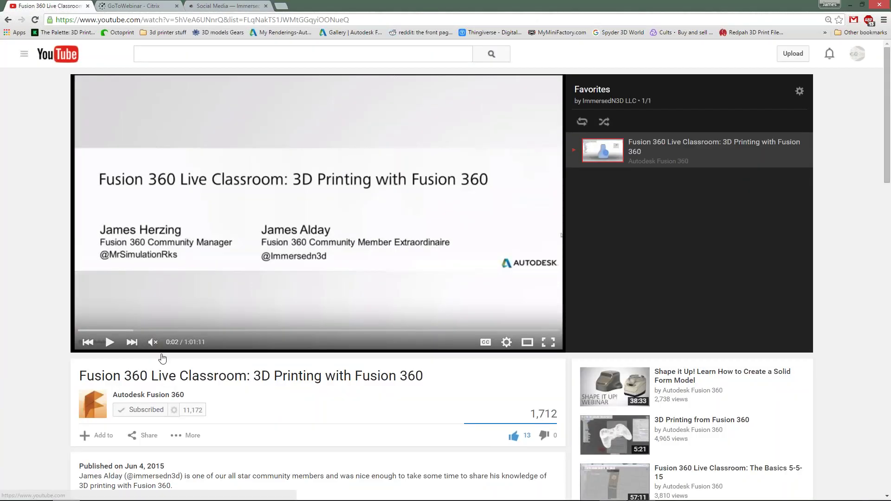
mouse_move(170, 398)
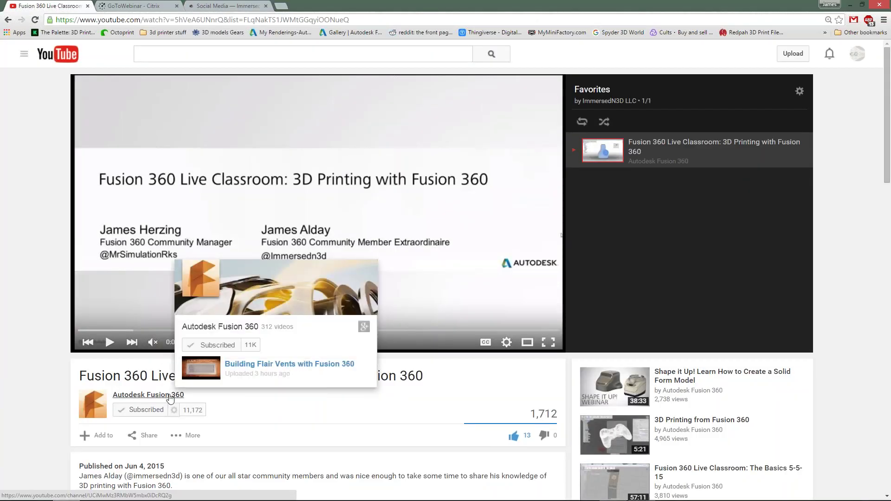